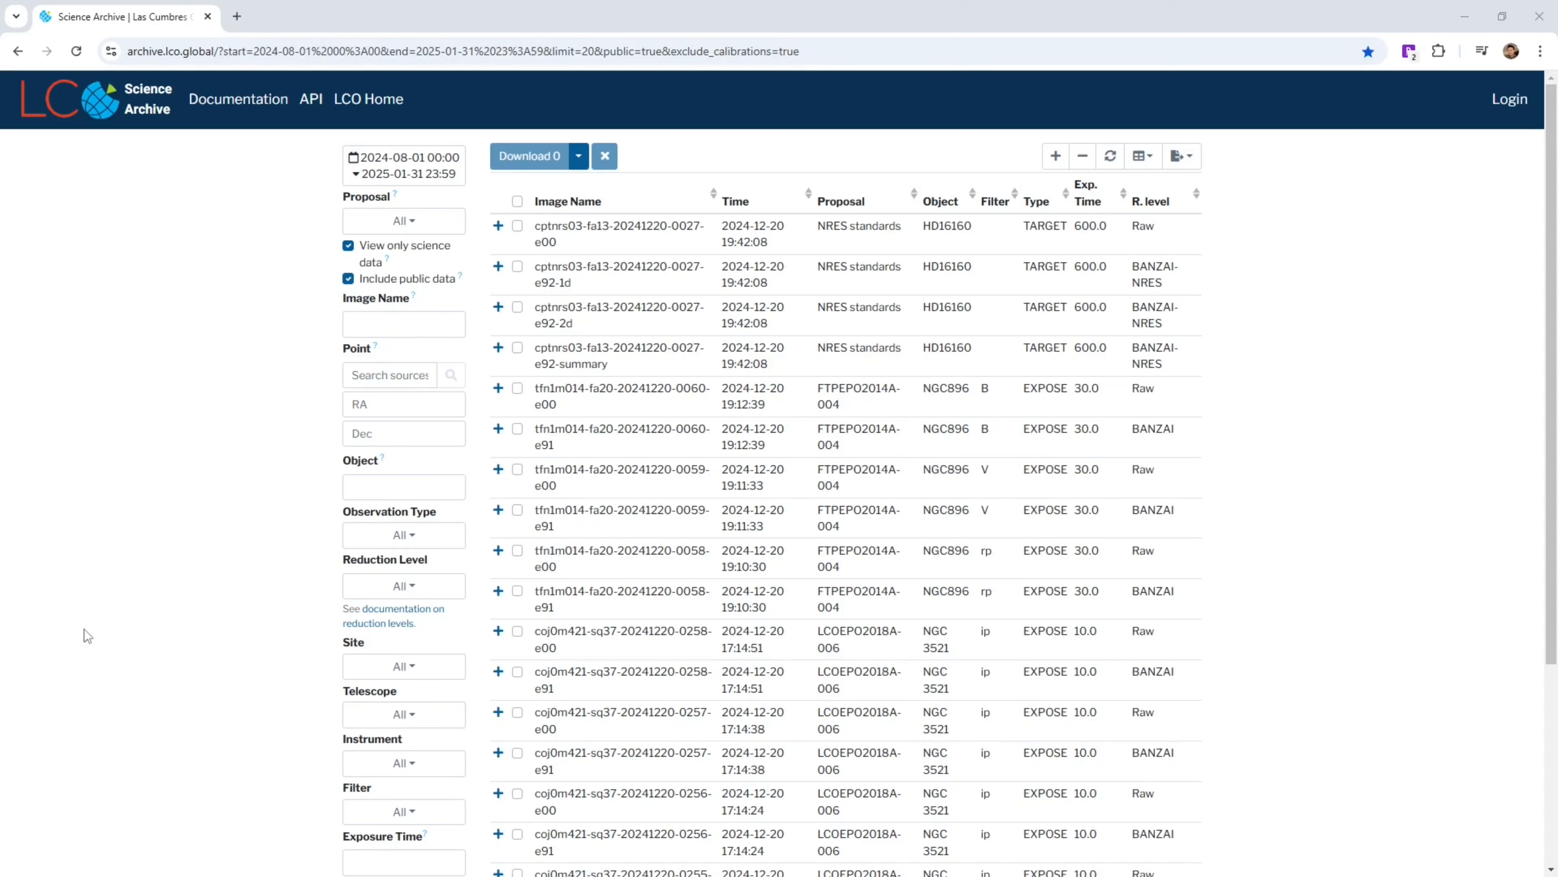
Filter the archive results by the object NGC6530
{"action": "left_click", "coordinate": [371, 486]}
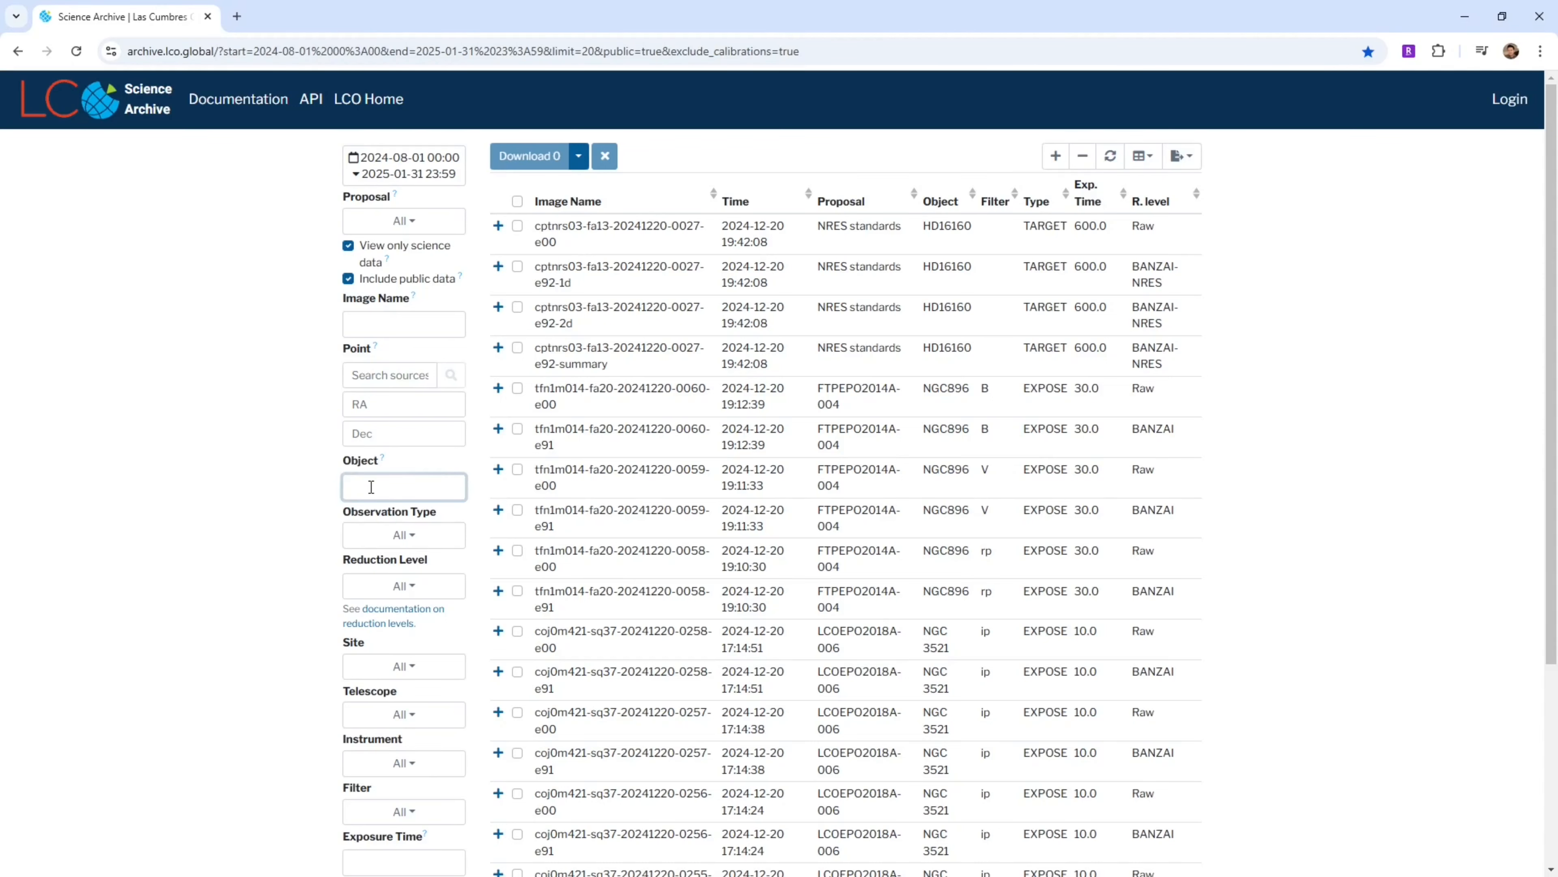
{"action": "type", "text": "NGC"}
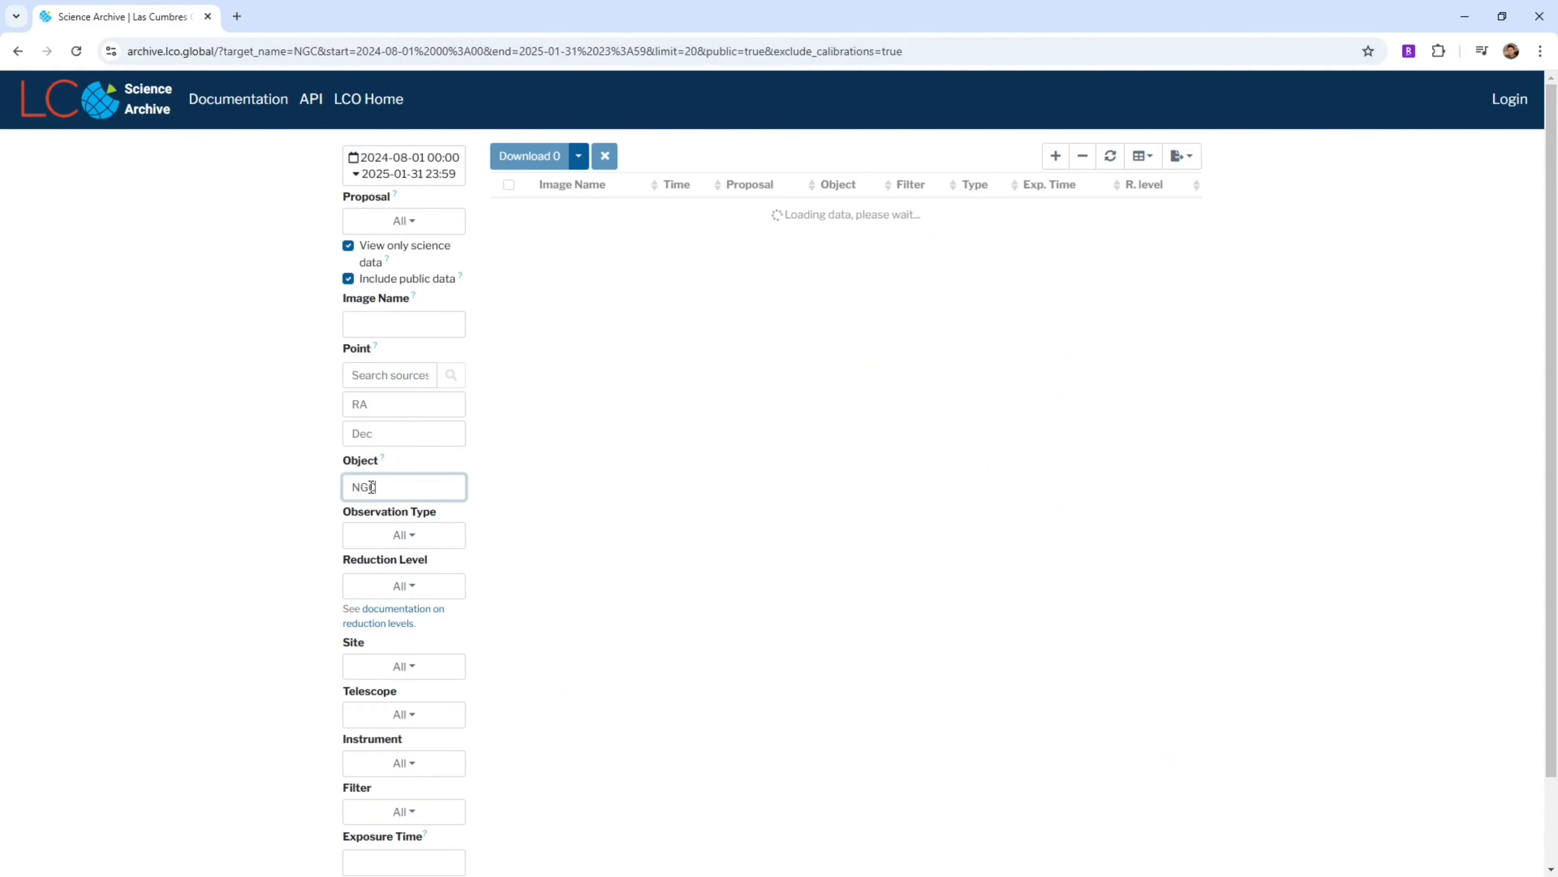
{"action": "type", "text": "6530"}
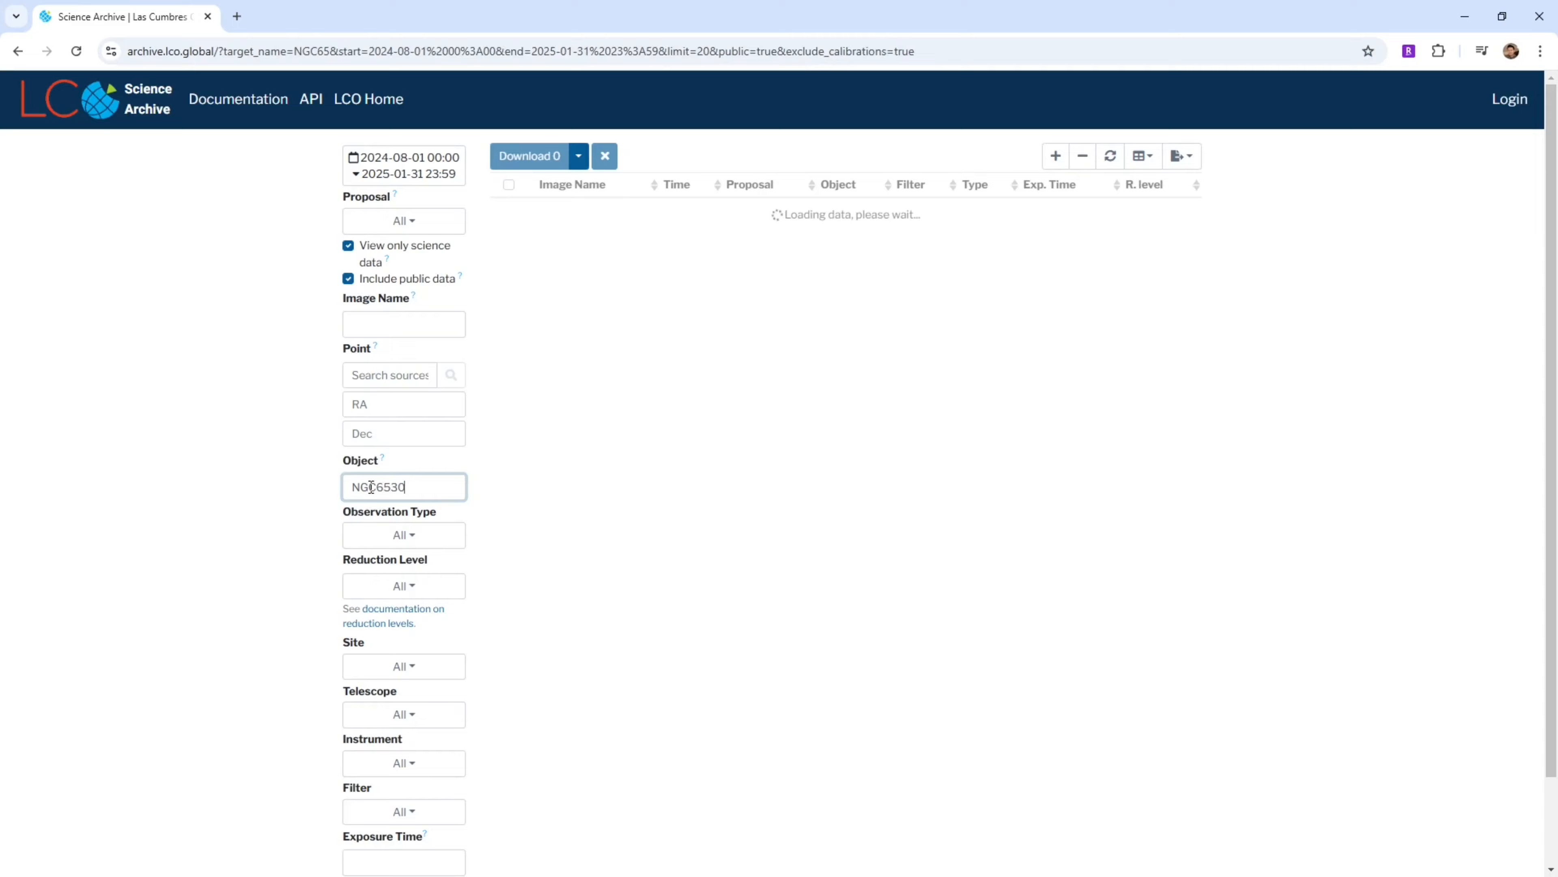
Set the observation type to EXPOSE and the reduction level to BANZAI
{"action": "left_click", "coordinate": [403, 537]}
{"action": "scroll", "coordinate": [430, 694], "scroll_direction": "down", "scroll_amount": 2}
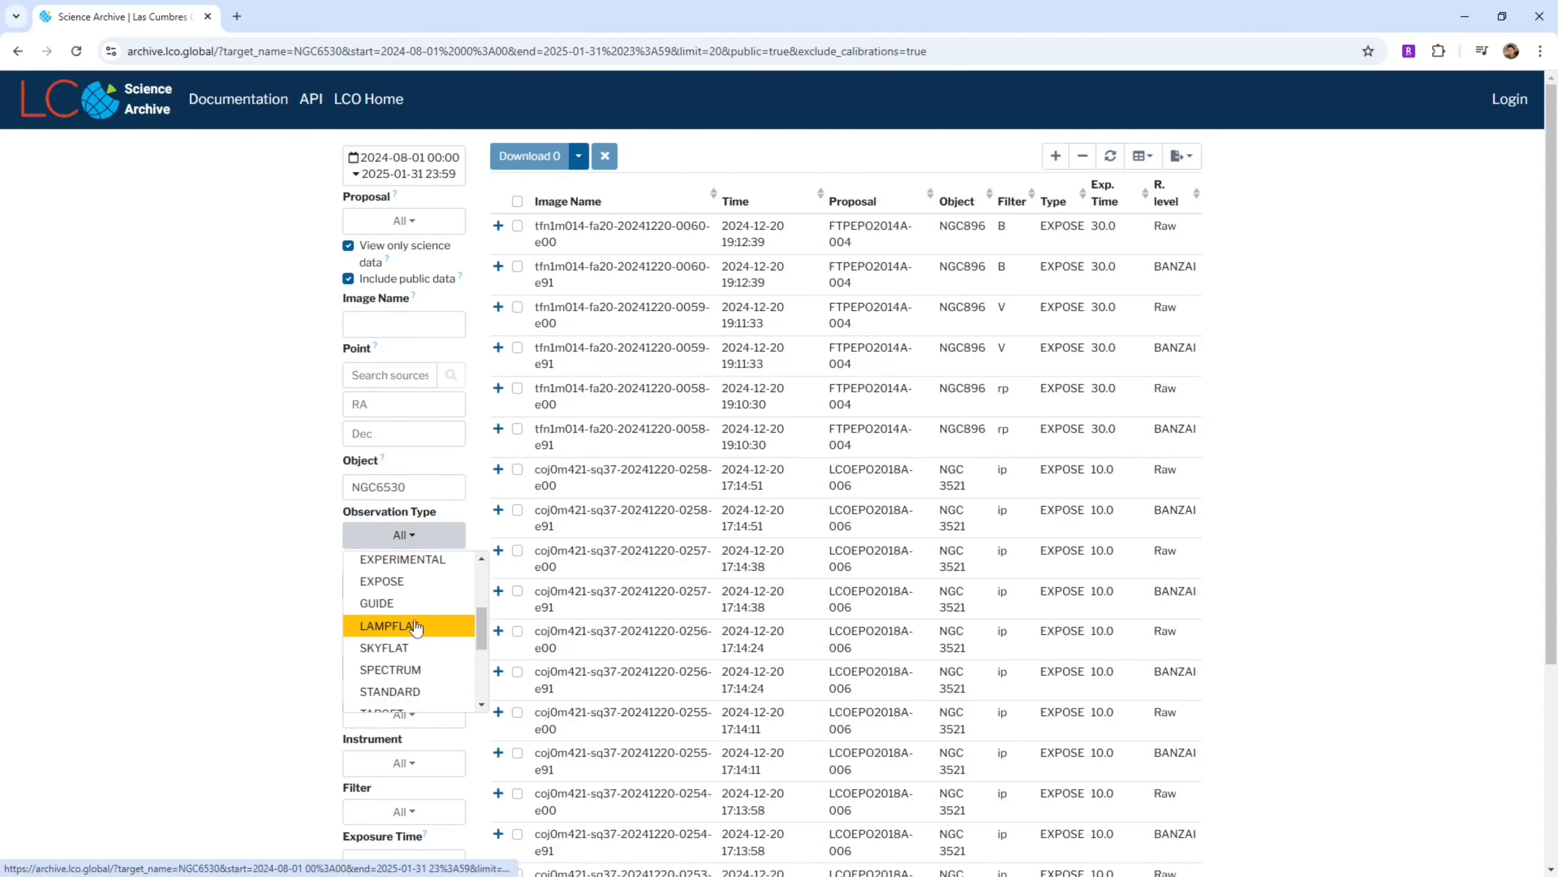
{"action": "left_click", "coordinate": [392, 582]}
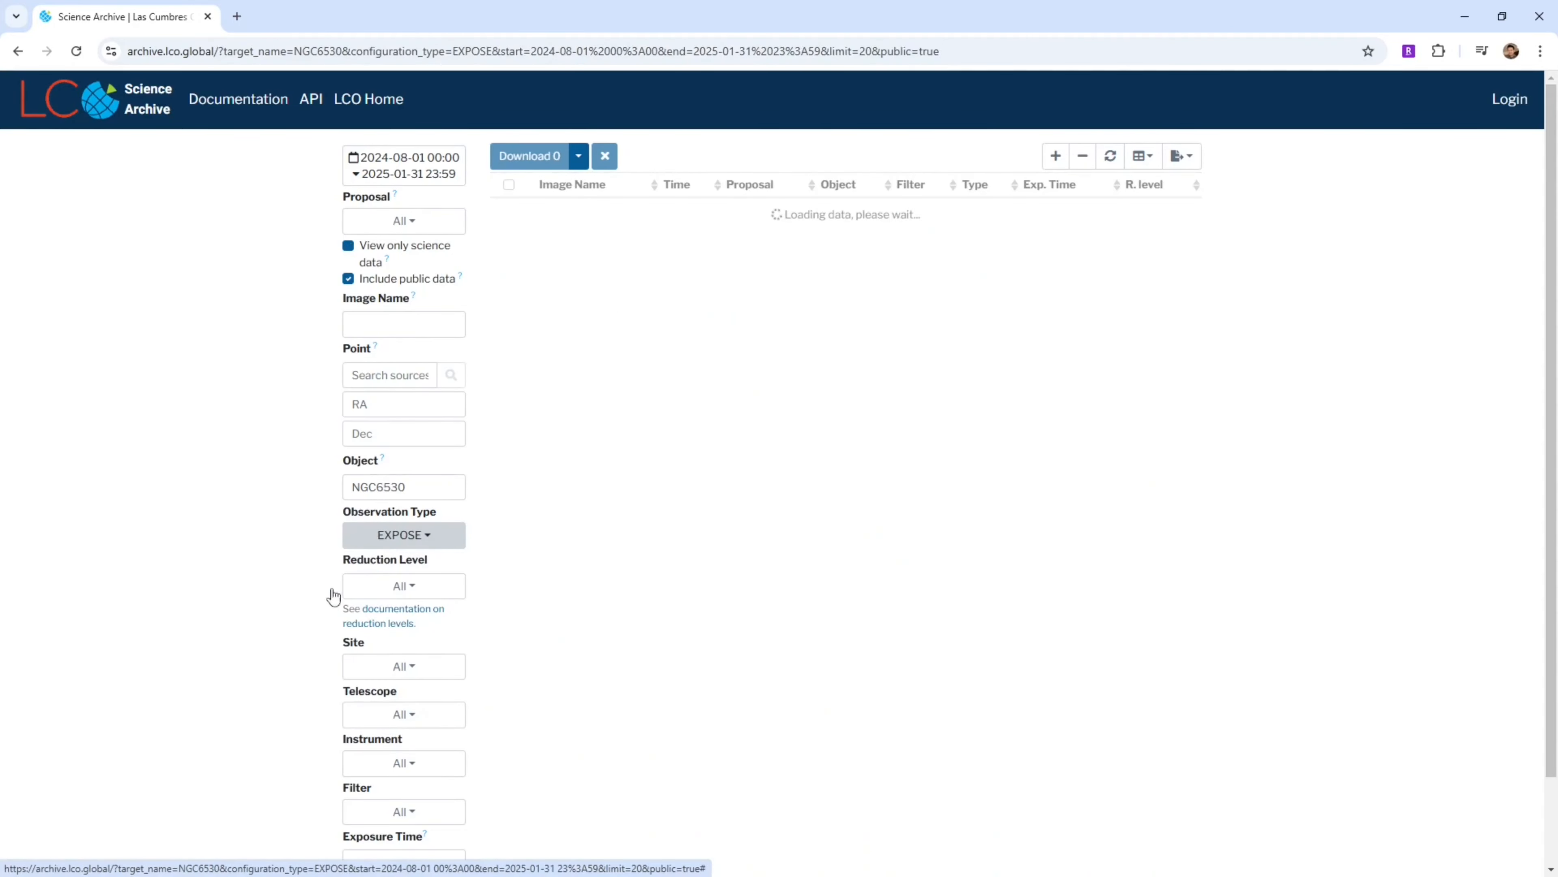
{"action": "left_click", "coordinate": [406, 588]}
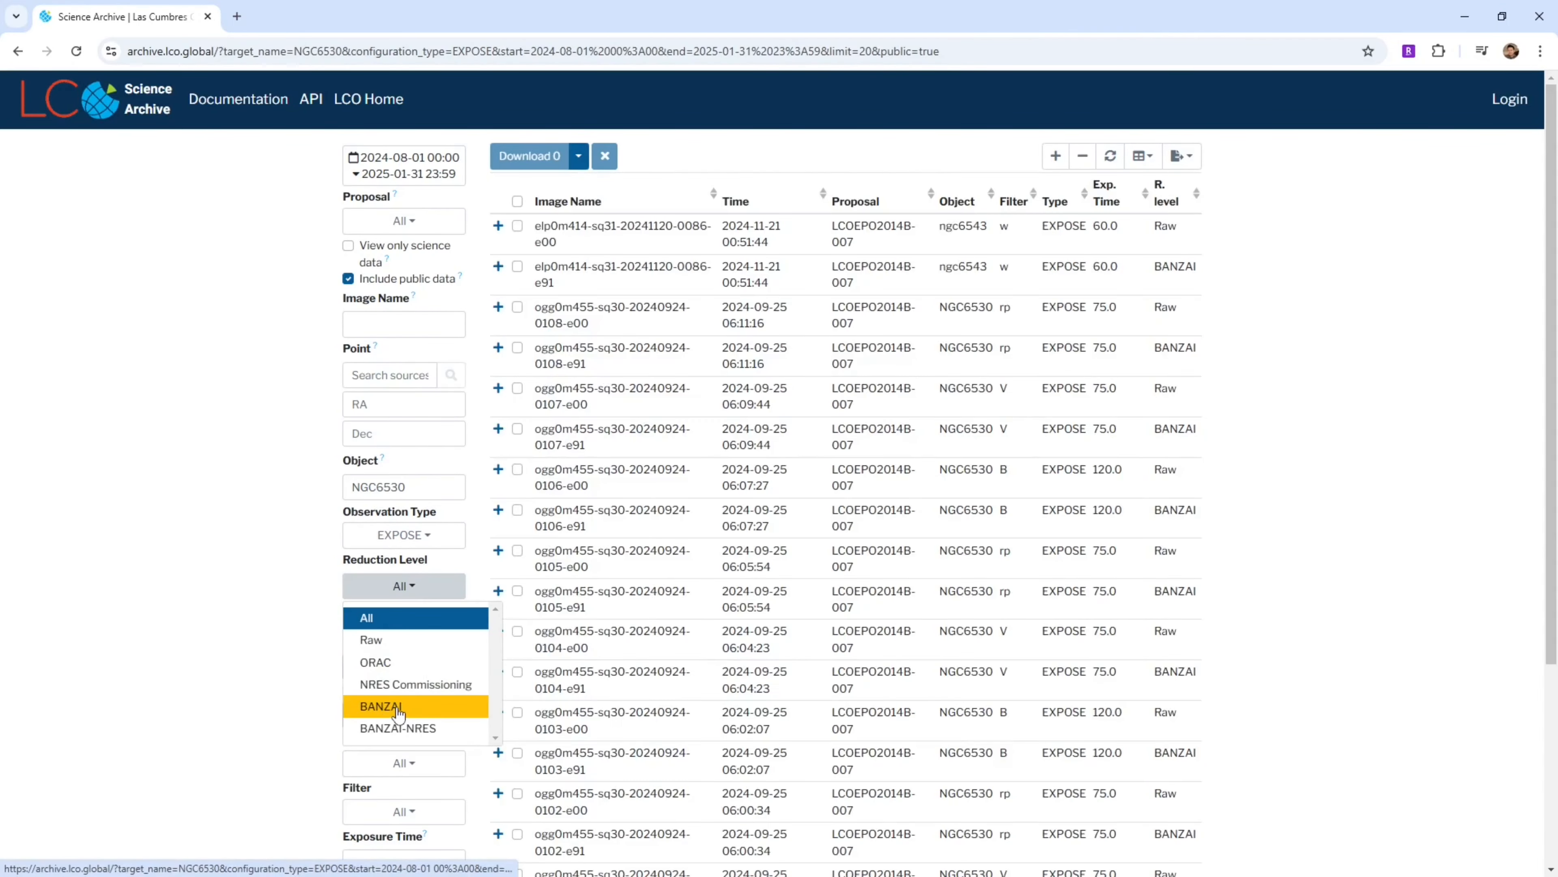
{"action": "left_click", "coordinate": [398, 711]}
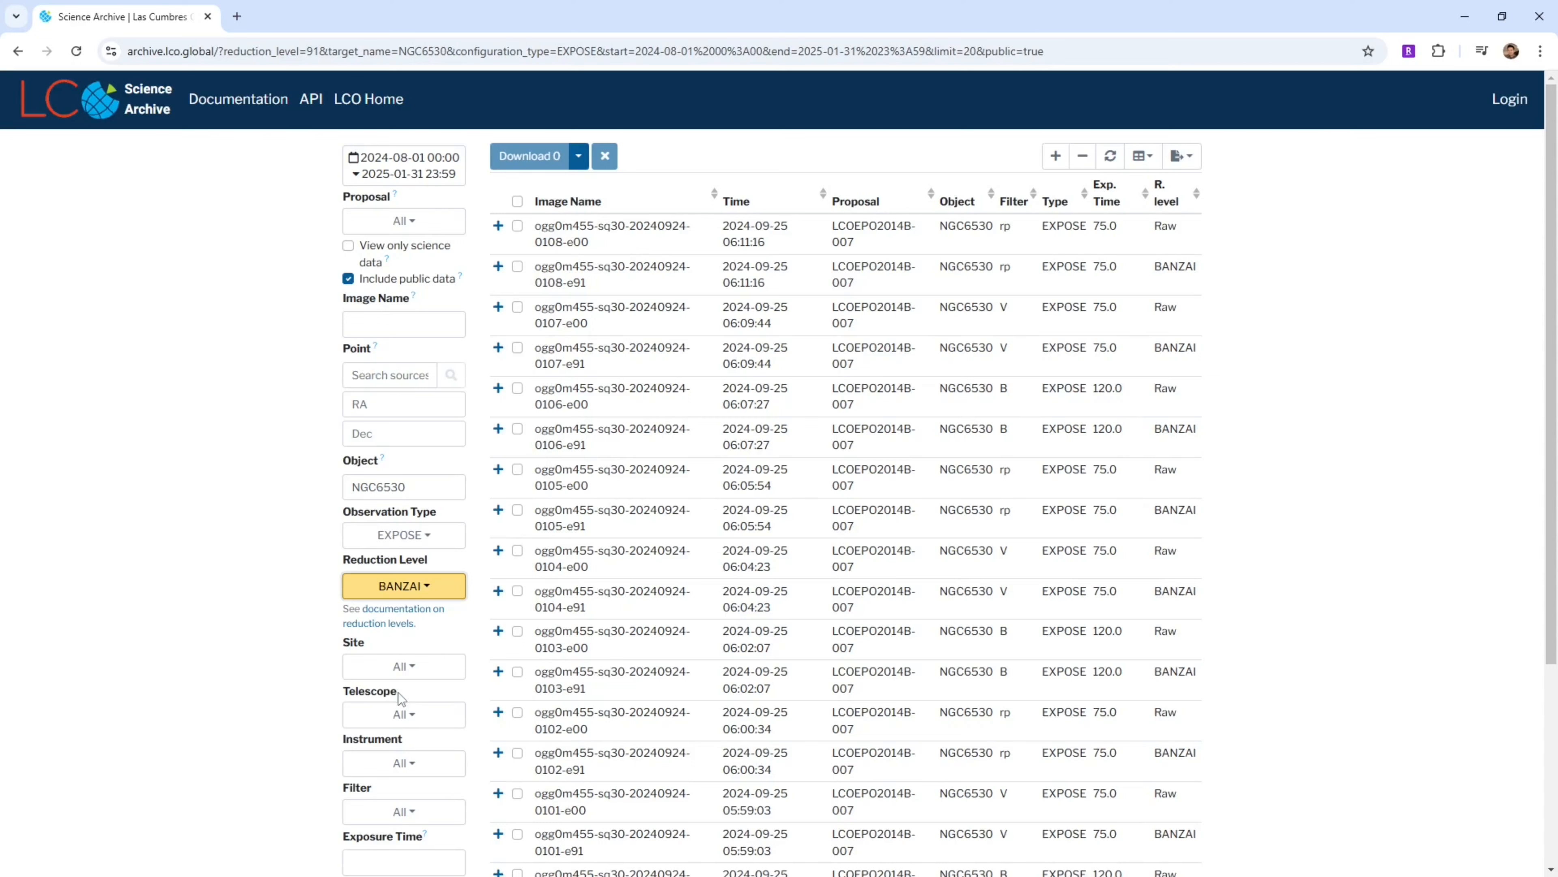
Restrict the results to site cpt and telescope 0m4a
{"action": "left_click", "coordinate": [427, 675]}
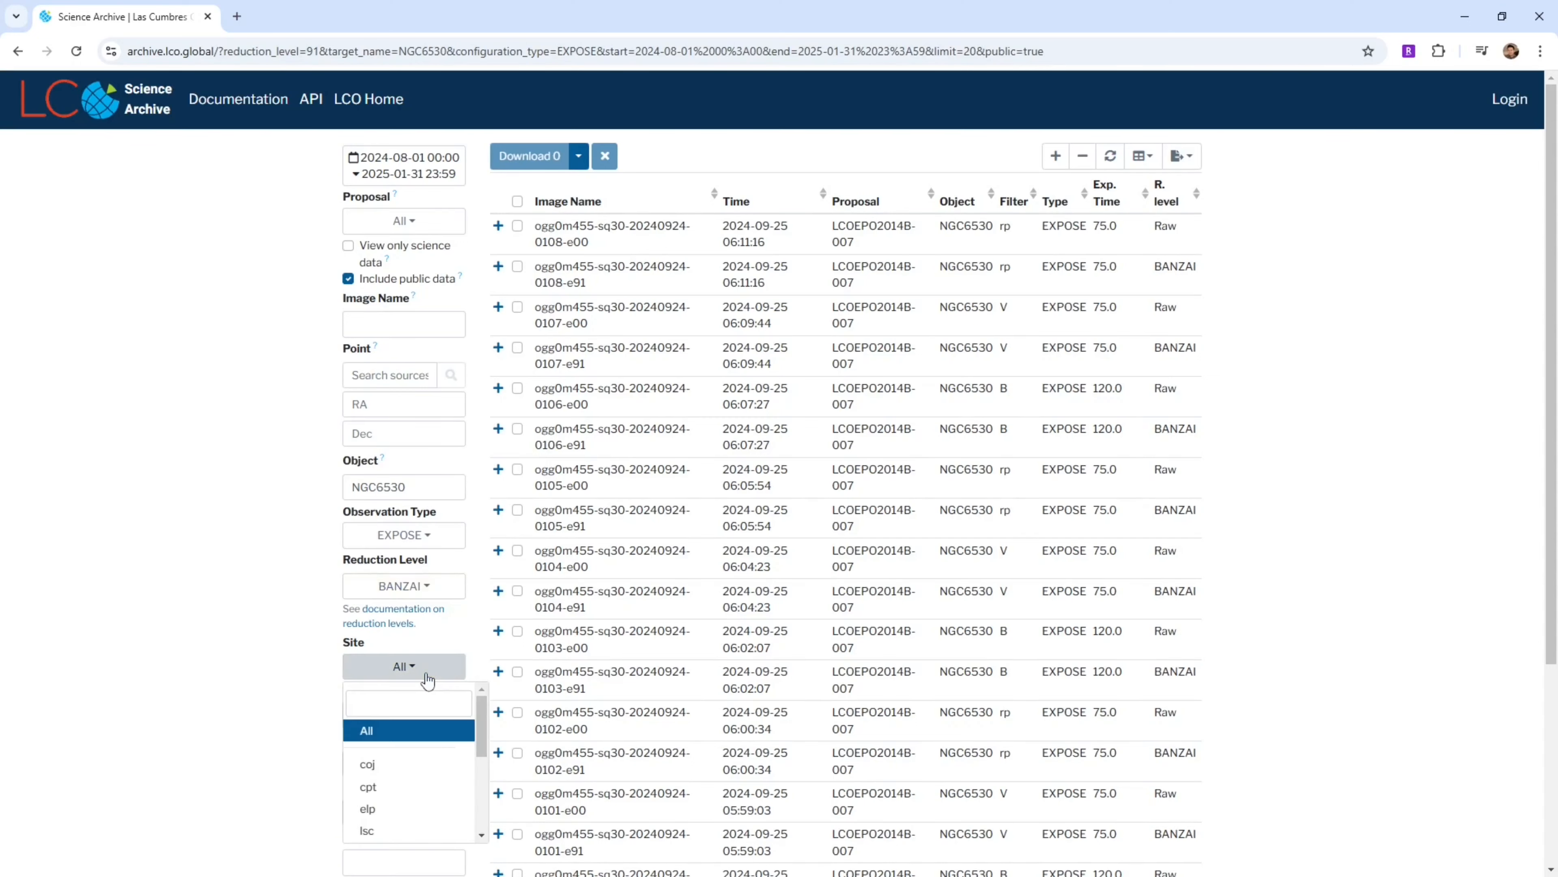
{"action": "left_click", "coordinate": [424, 787]}
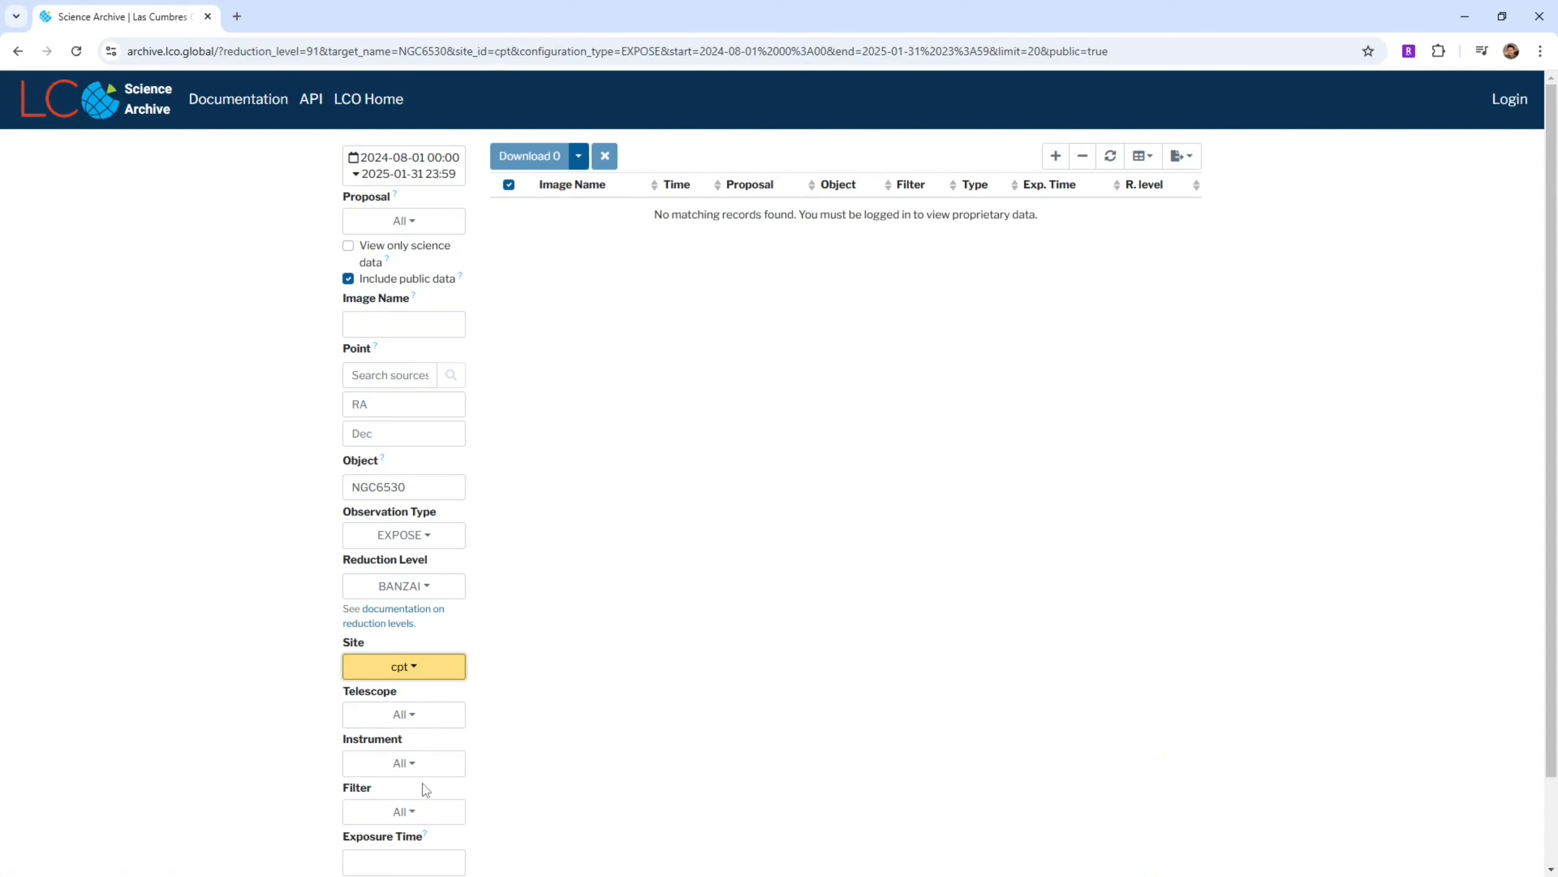
{"action": "left_click", "coordinate": [436, 721]}
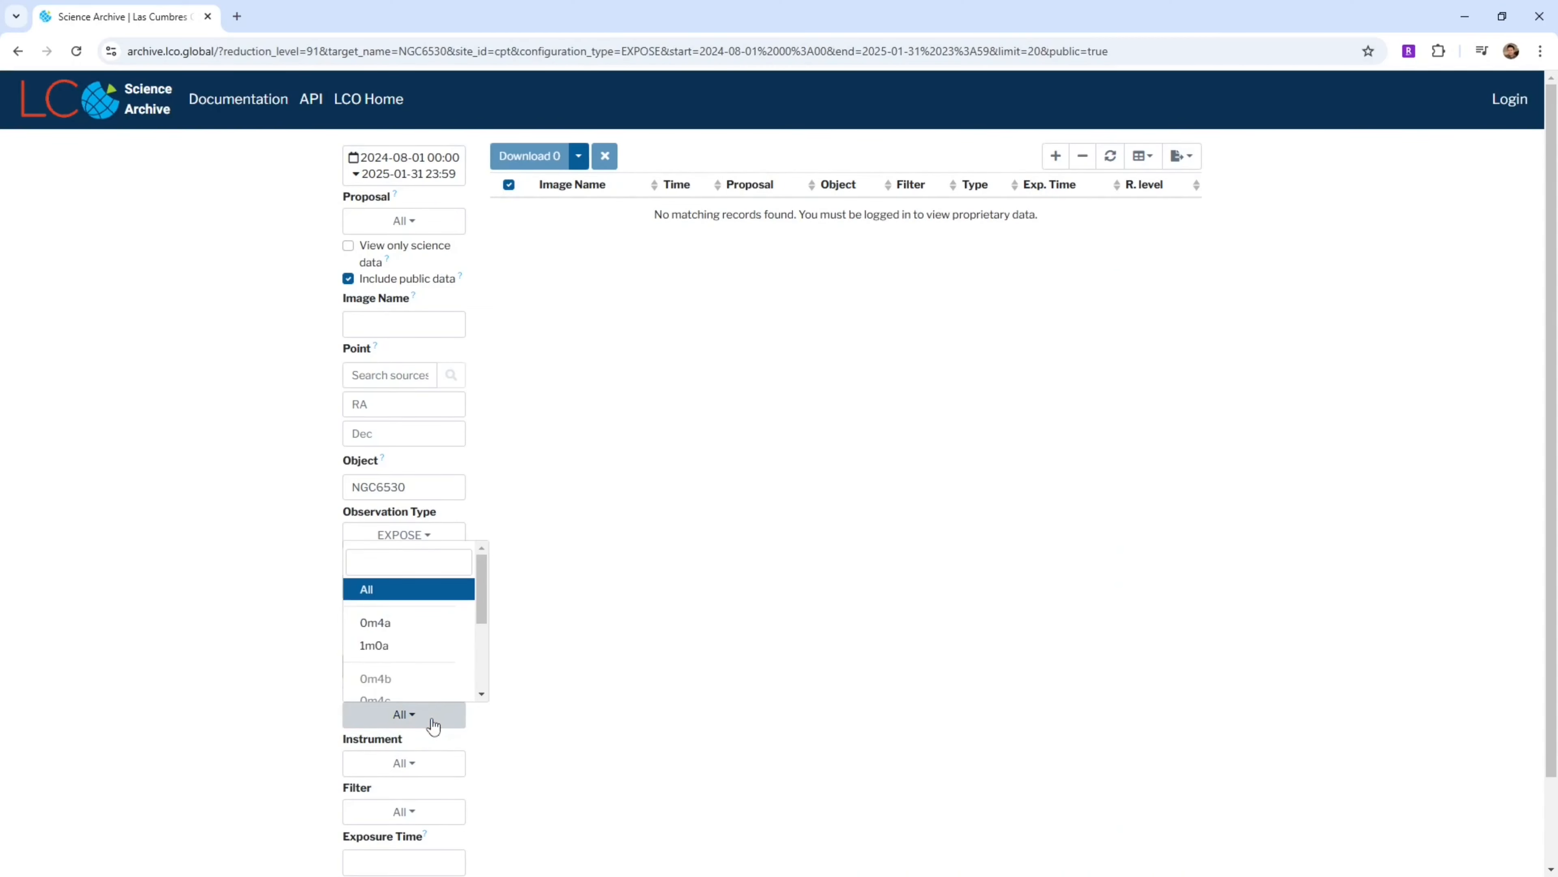
{"action": "left_click", "coordinate": [423, 626]}
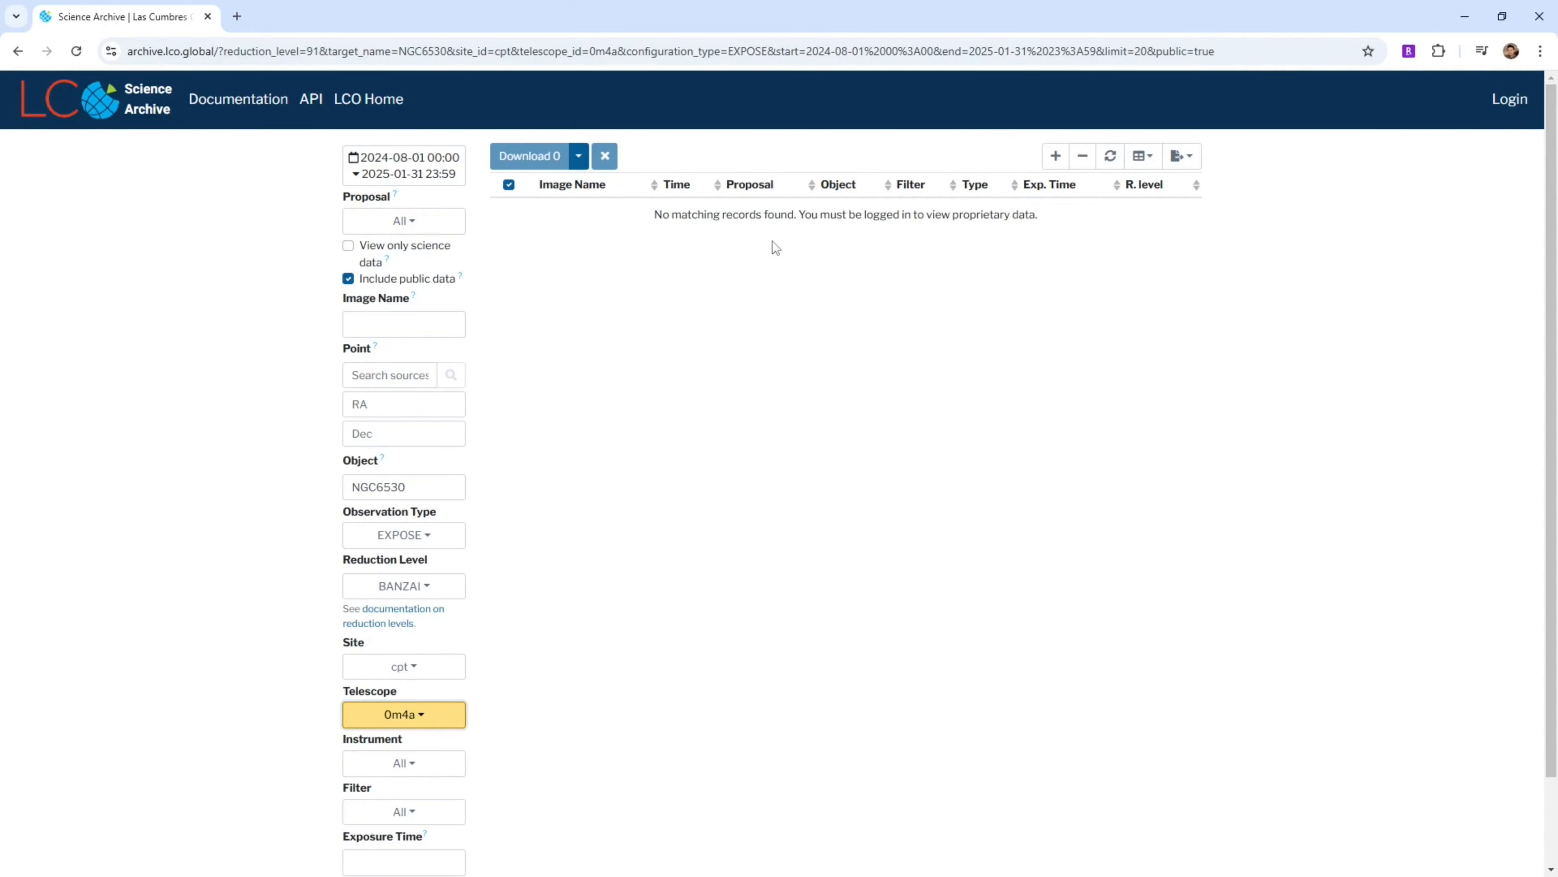
Set the date range to run from 2023-01-01 to 2025-01-01
{"action": "left_click", "coordinate": [411, 169]}
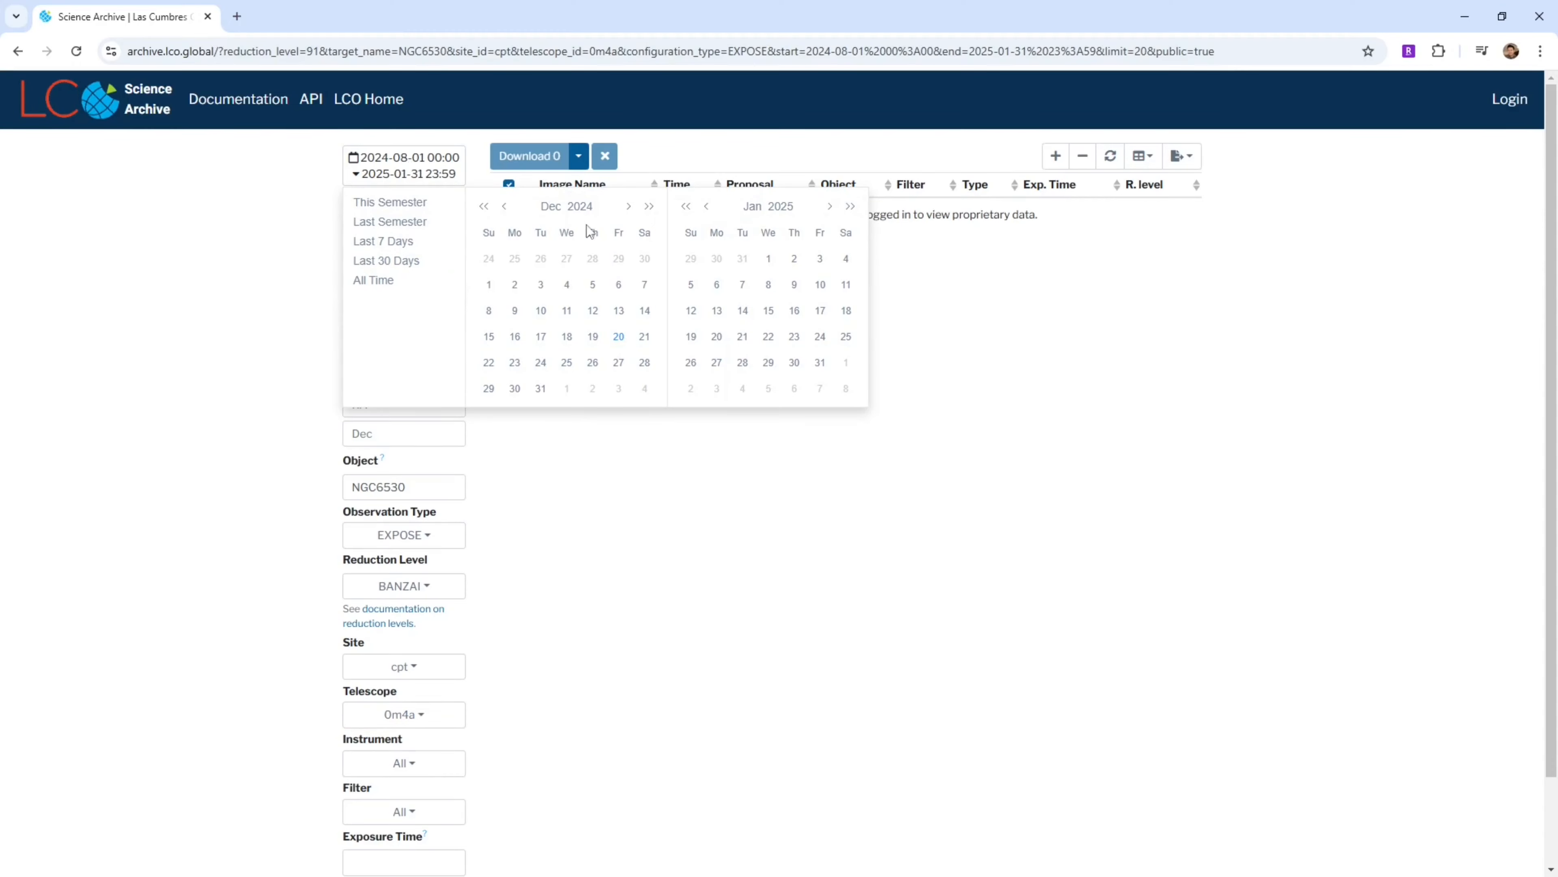
{"action": "left_click", "coordinate": [591, 211]}
{"action": "left_click", "coordinate": [608, 272]}
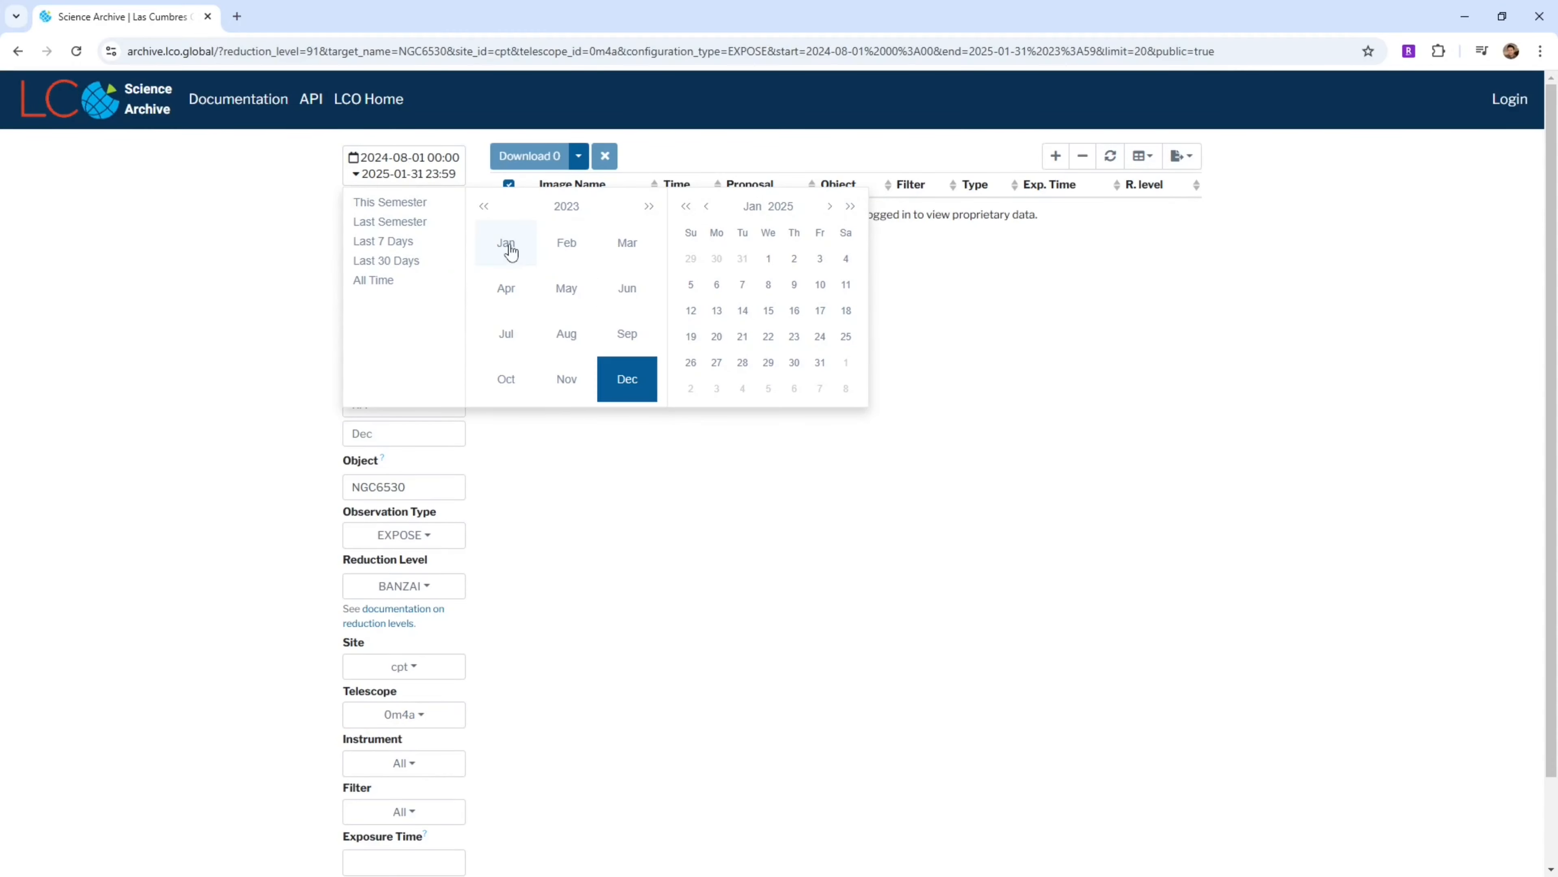
{"action": "left_click", "coordinate": [506, 244]}
{"action": "left_click", "coordinate": [489, 285]}
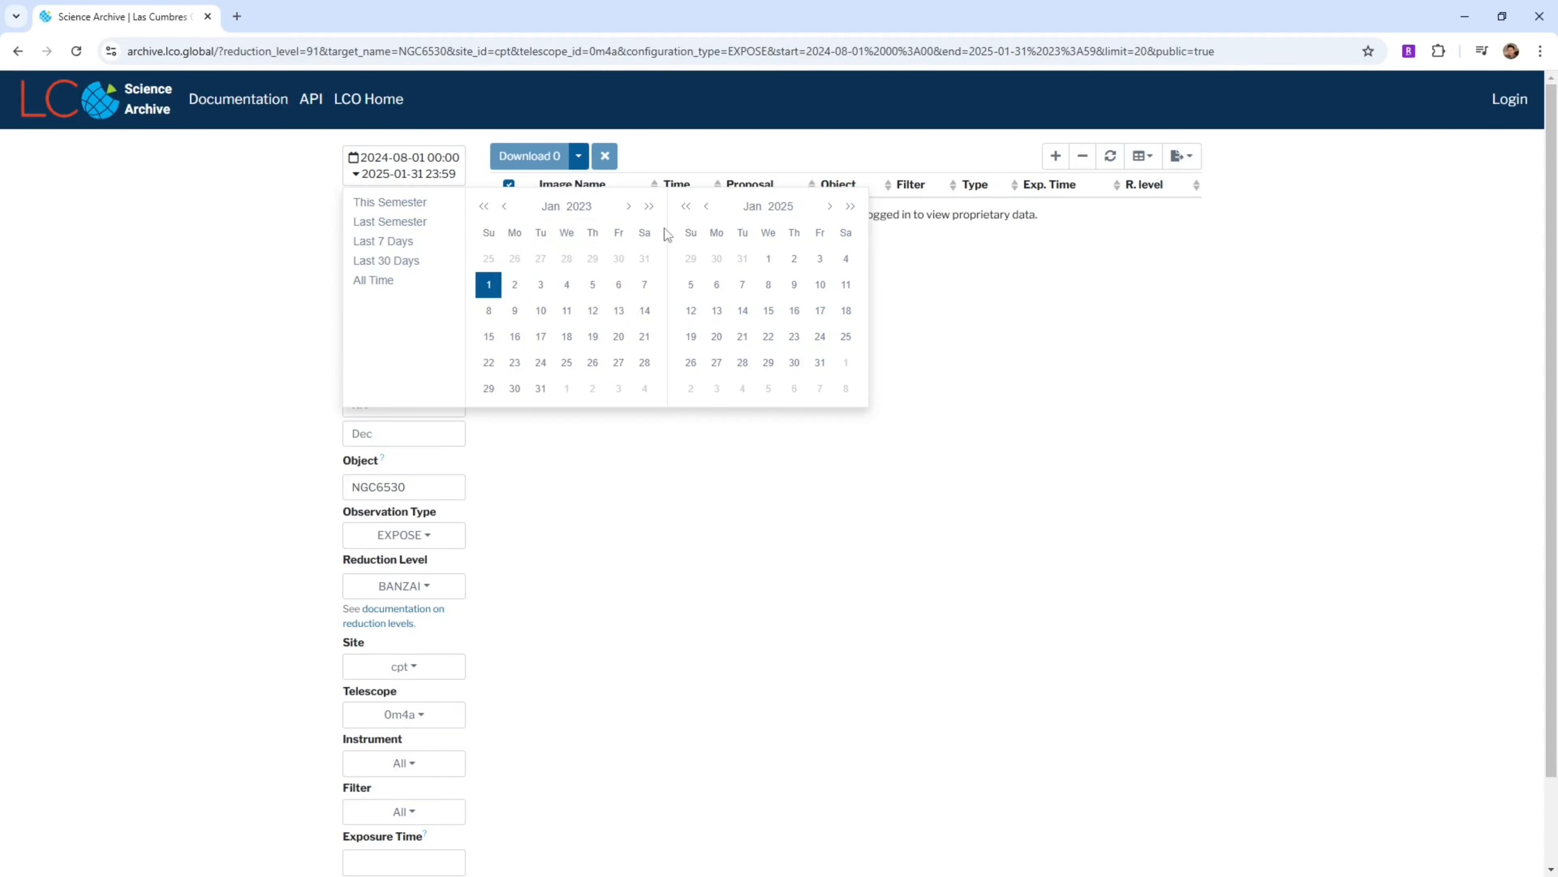
{"action": "left_click", "coordinate": [771, 261]}
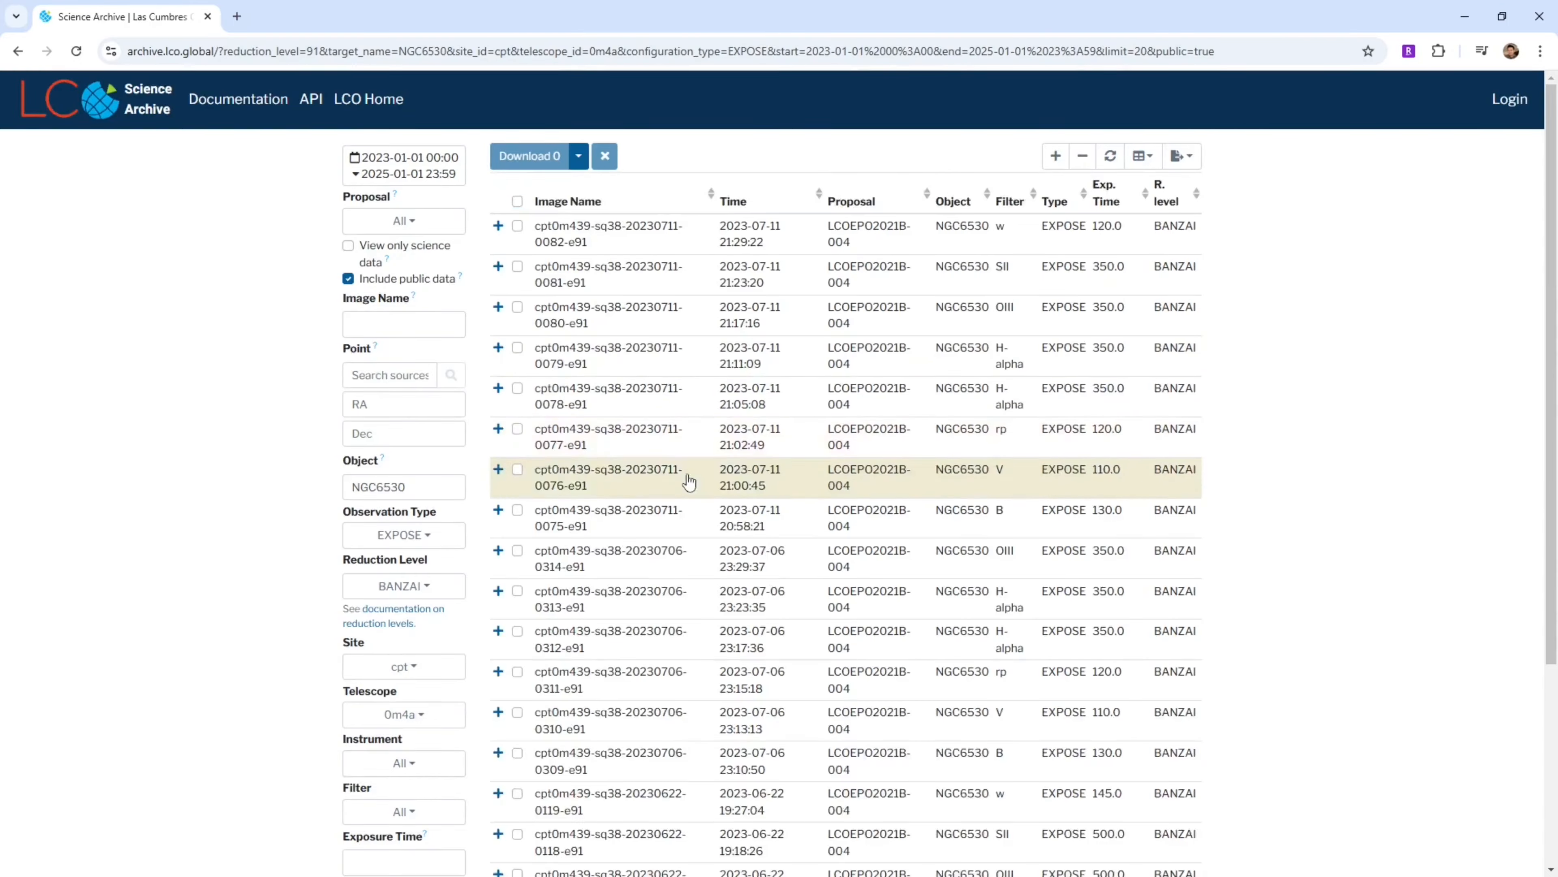
Show 50 rows per page and sort the results by filter
{"action": "scroll", "coordinate": [1122, 780], "scroll_direction": "down", "scroll_amount": 5}
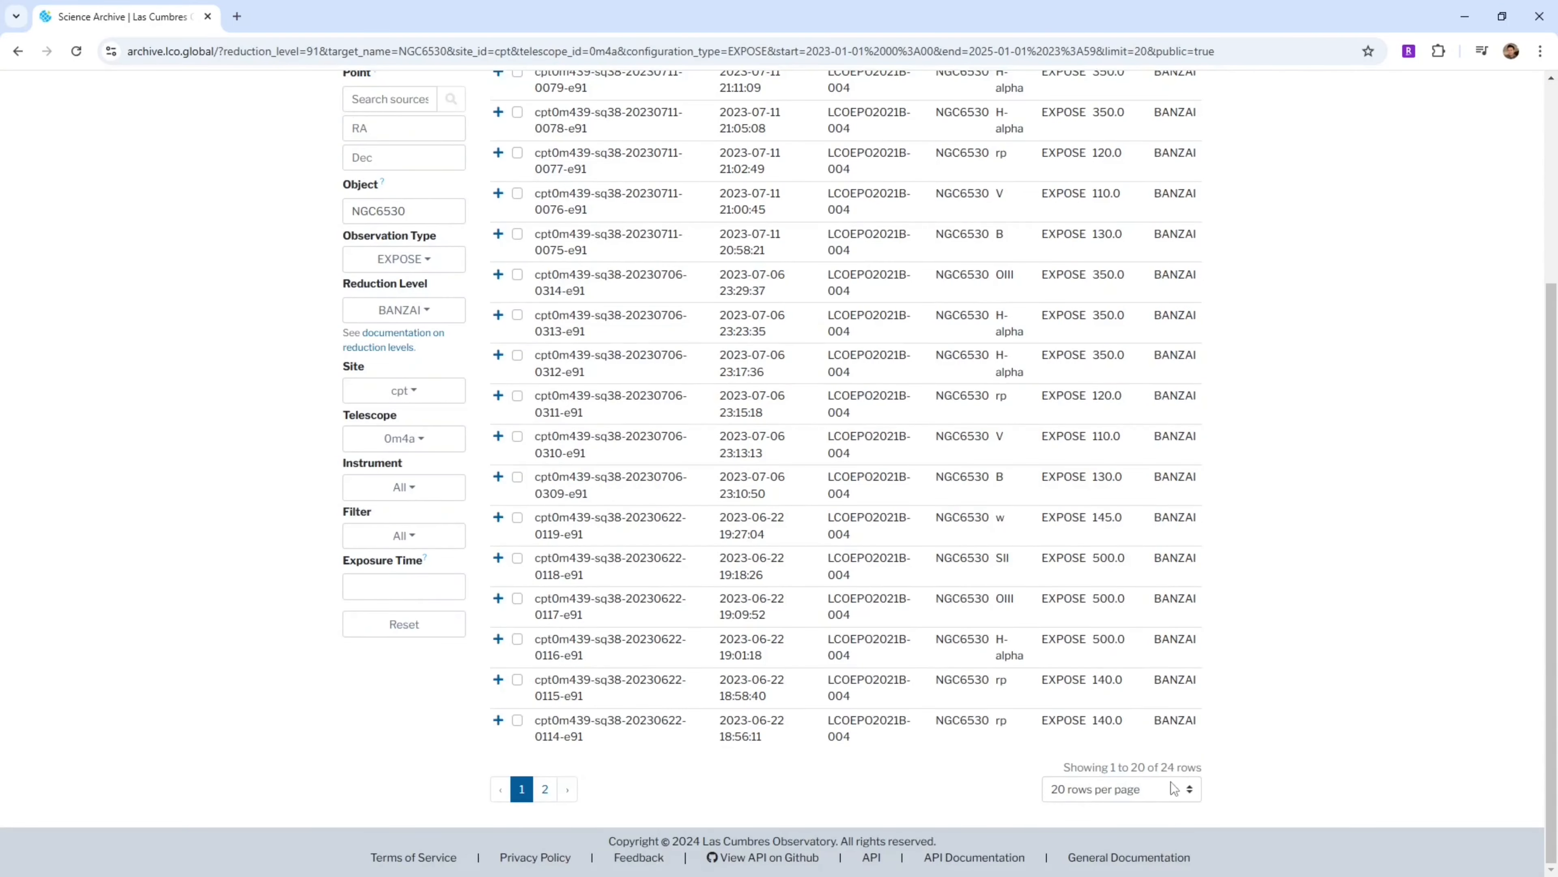
{"action": "left_click", "coordinate": [1192, 790]}
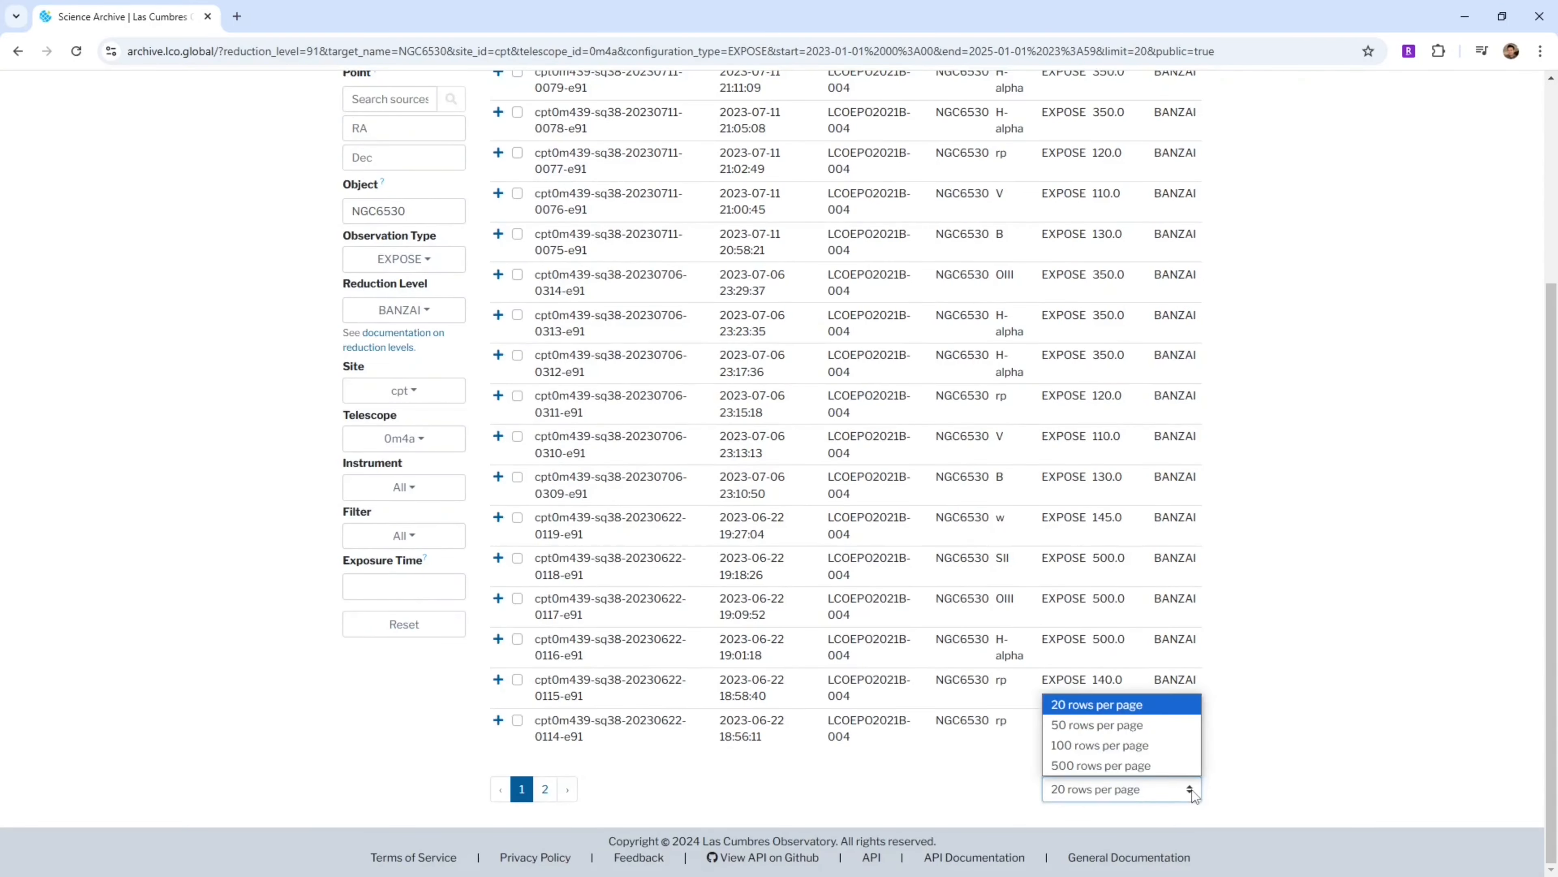
{"action": "left_click", "coordinate": [1112, 730]}
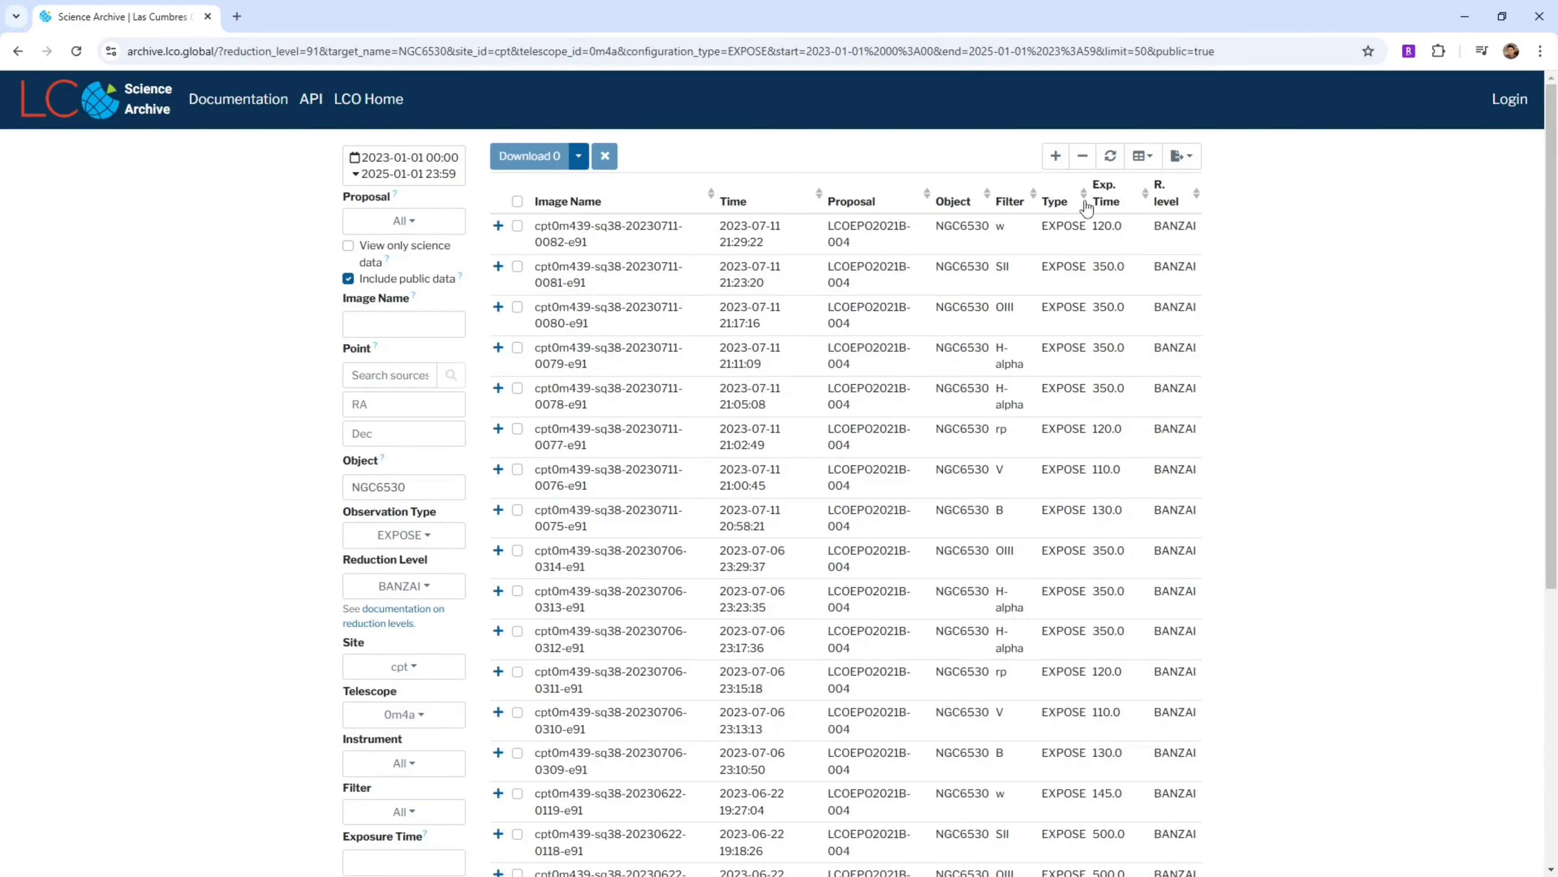
{"action": "left_click", "coordinate": [1034, 200]}
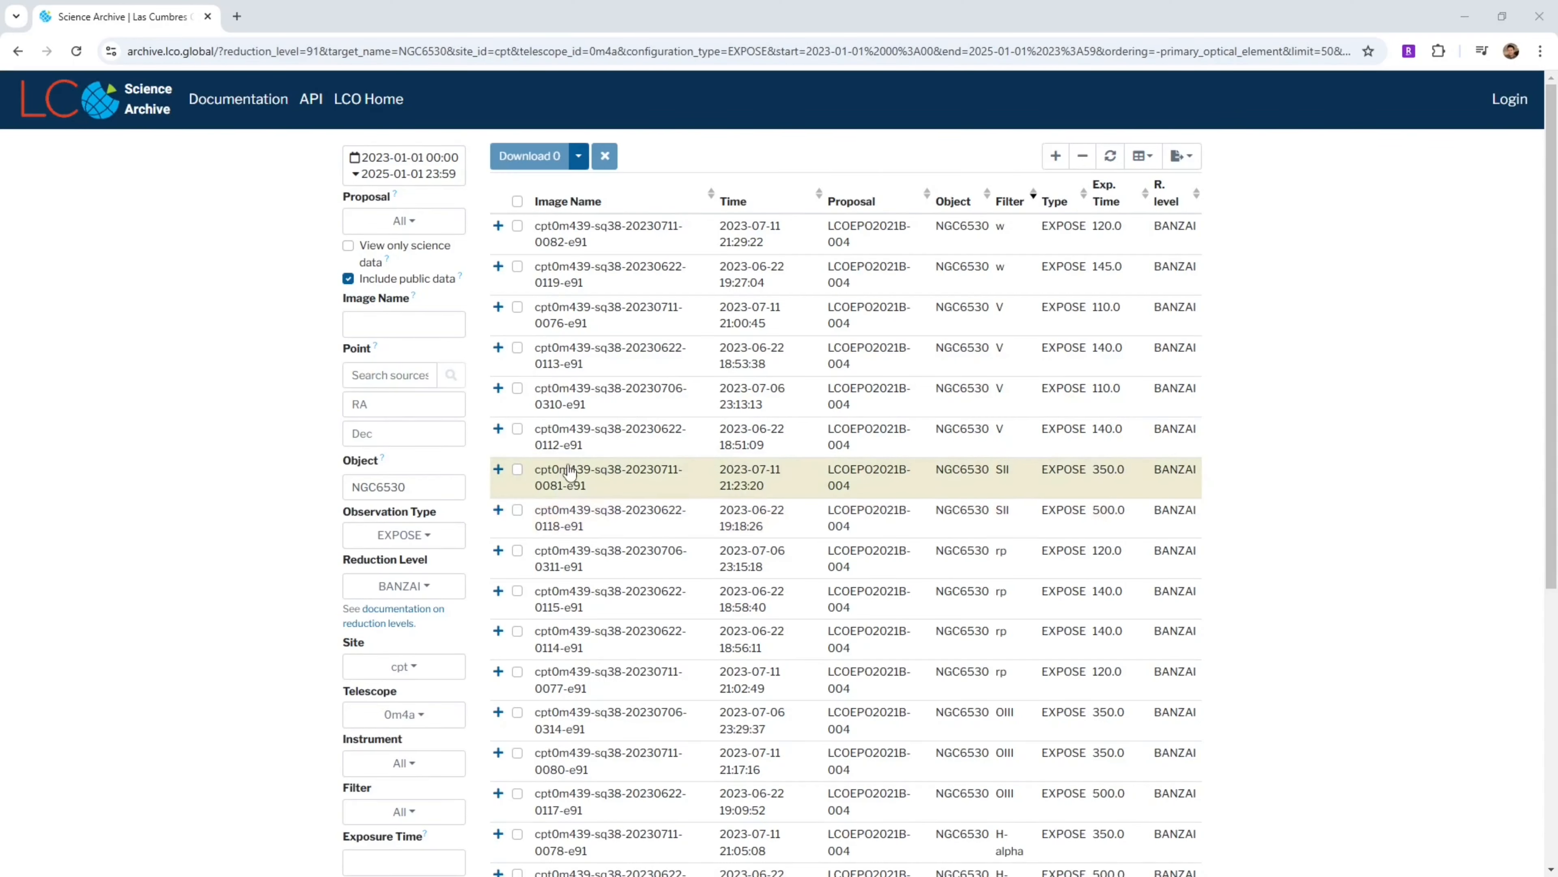
Expand the SII exposures to show their calibration and catalog frames
{"action": "scroll", "coordinate": [499, 354], "scroll_direction": "down", "scroll_amount": 2}
{"action": "left_click", "coordinate": [498, 349]}
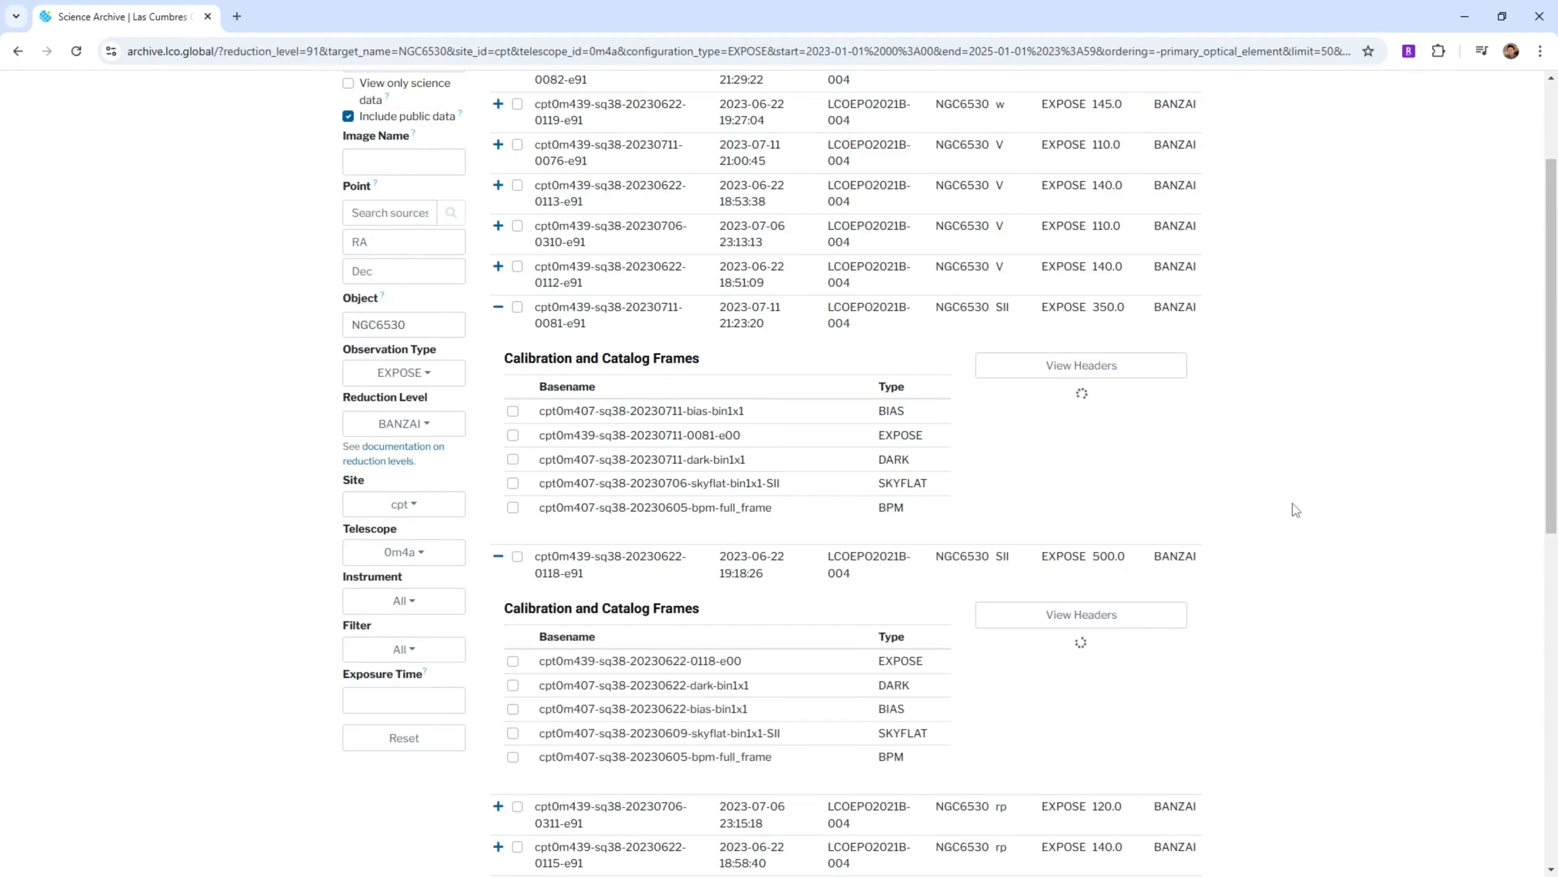
{"action": "scroll", "coordinate": [1313, 637], "scroll_direction": "down", "scroll_amount": 6}
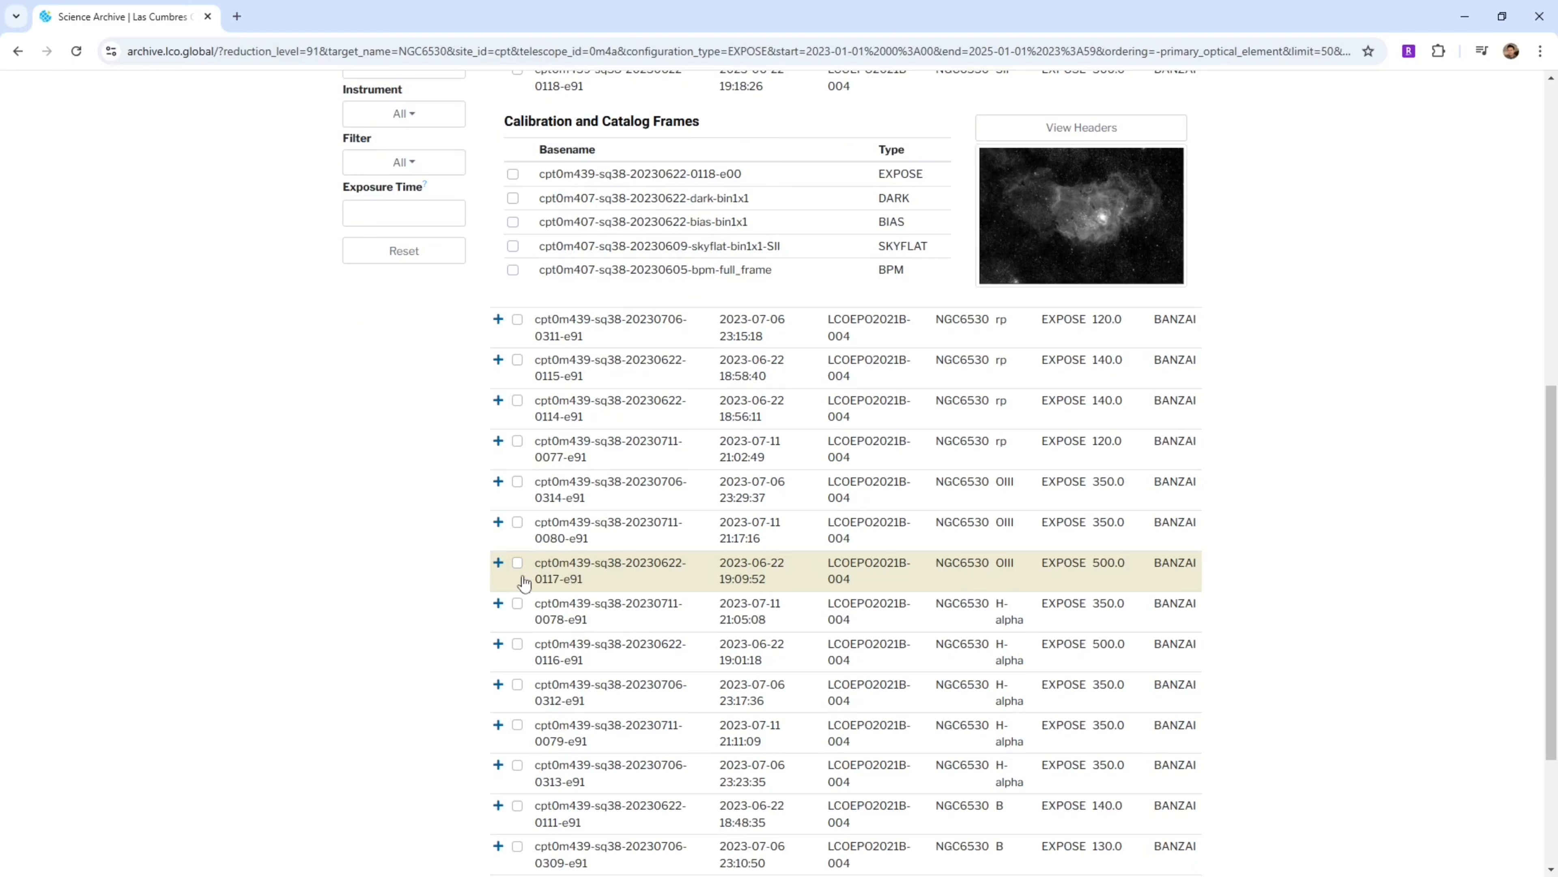
Expand the three OIII exposures to show their calibration frames and previews
{"action": "left_click", "coordinate": [498, 564]}
{"action": "left_click", "coordinate": [498, 522]}
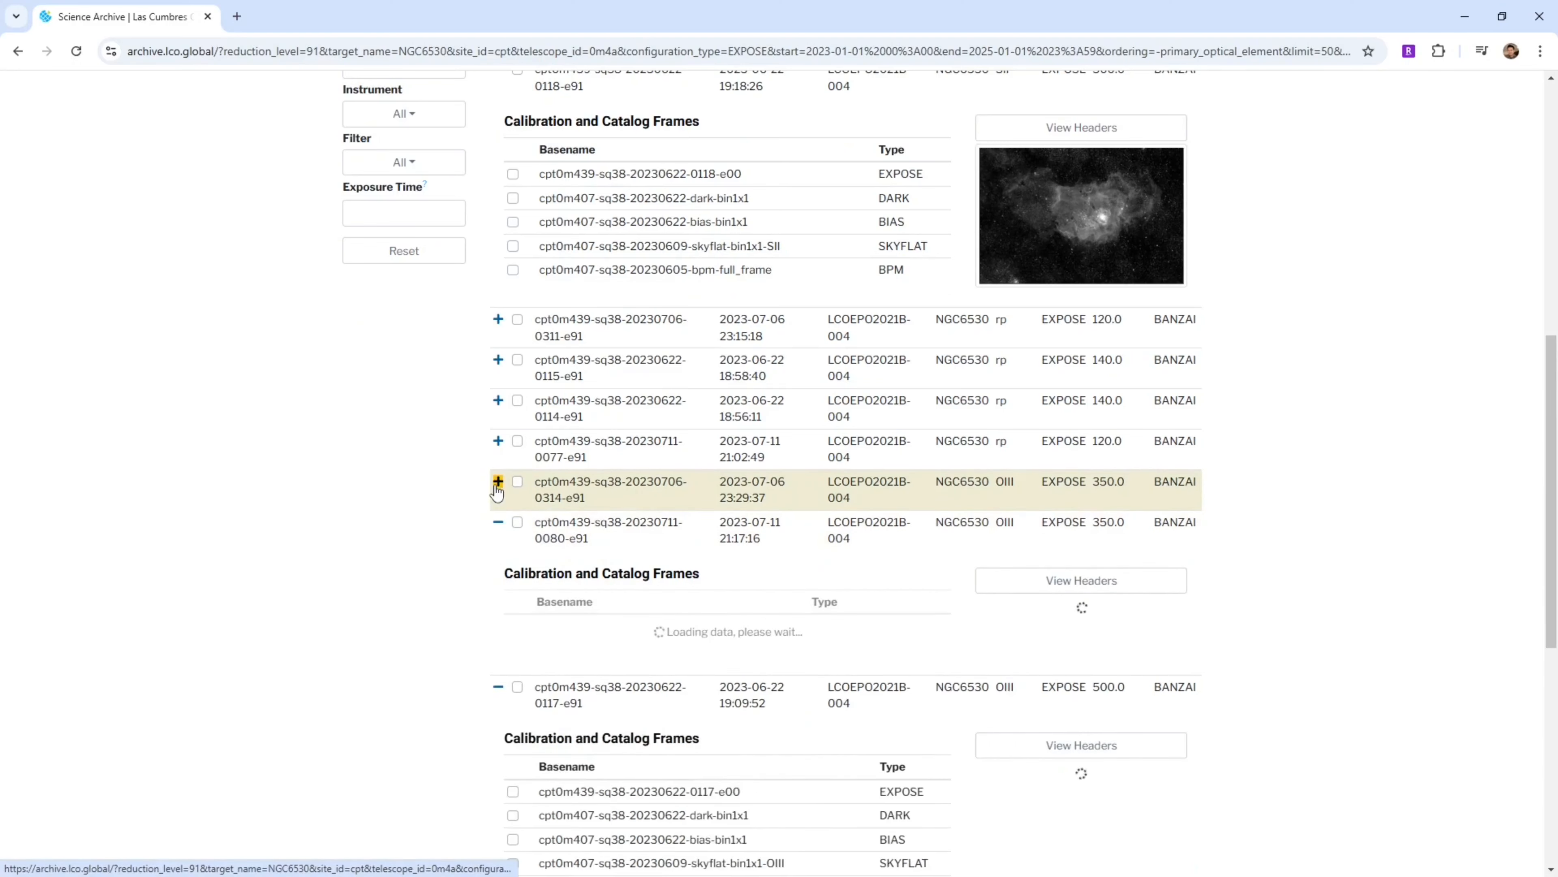
{"action": "left_click", "coordinate": [498, 482]}
{"action": "scroll", "coordinate": [1210, 617], "scroll_direction": "down", "scroll_amount": 3}
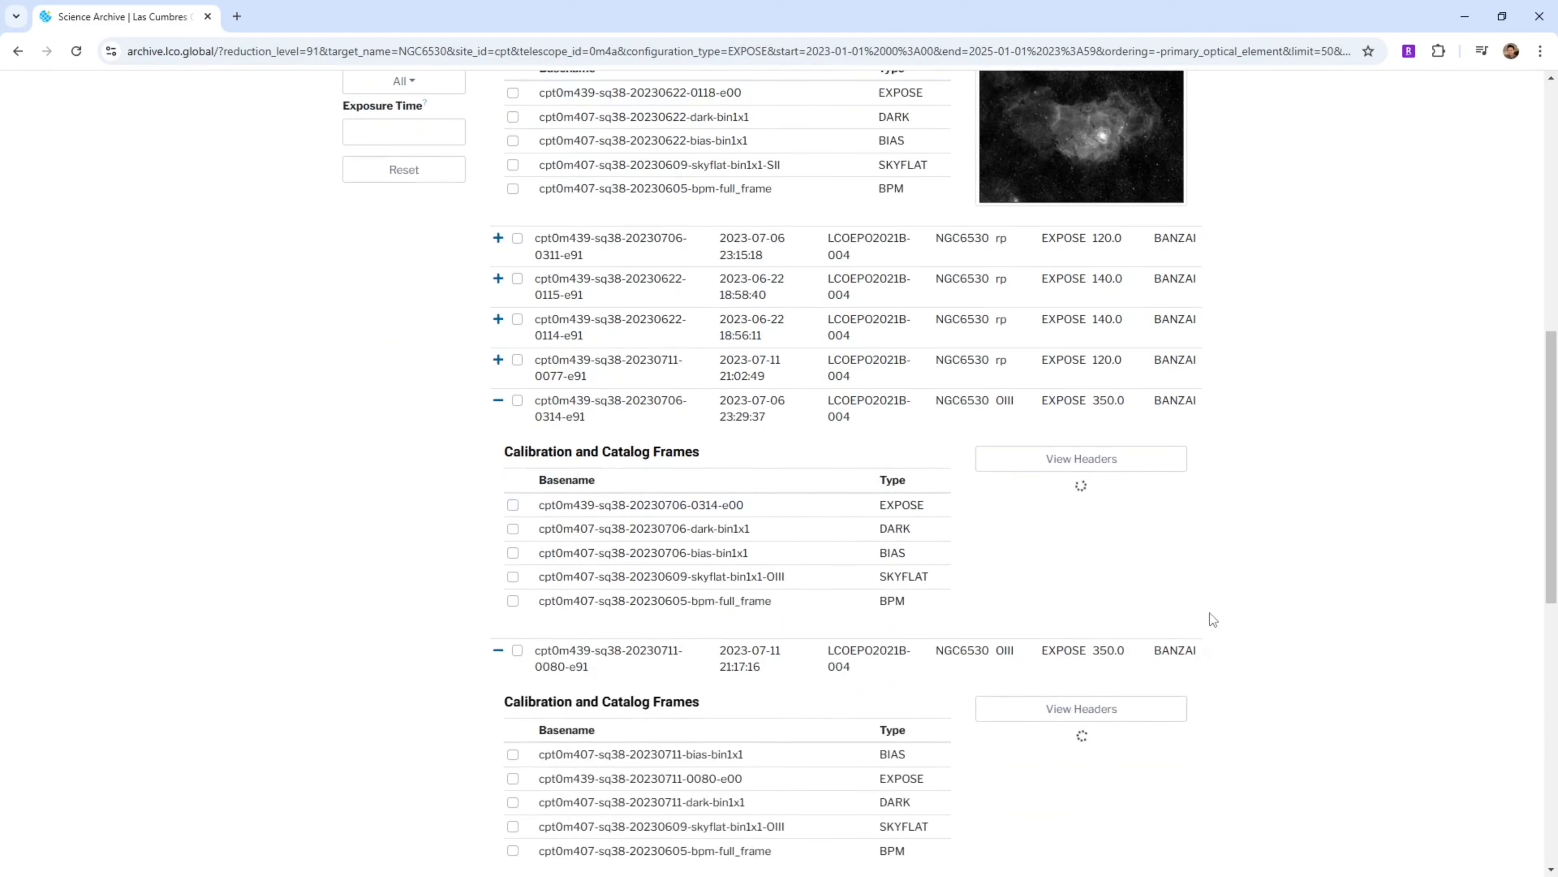
Expand the five H-alpha exposures to show their calibration frames and previews
{"action": "scroll", "coordinate": [1245, 617], "scroll_direction": "down", "scroll_amount": 12}
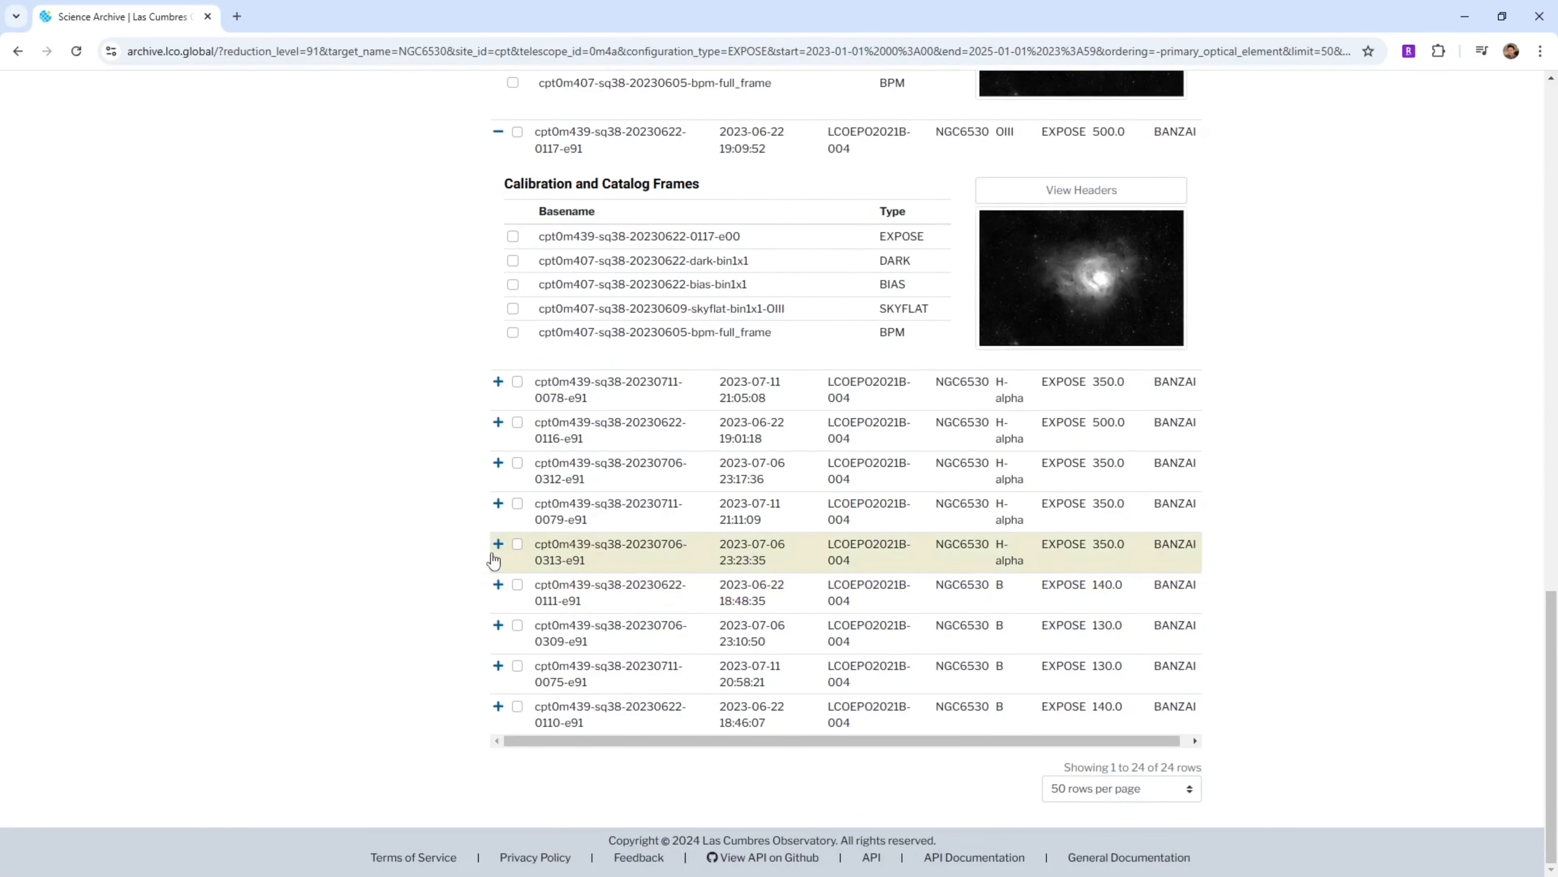
{"action": "left_click", "coordinate": [499, 544]}
{"action": "left_click", "coordinate": [500, 503]}
{"action": "left_click", "coordinate": [498, 463]}
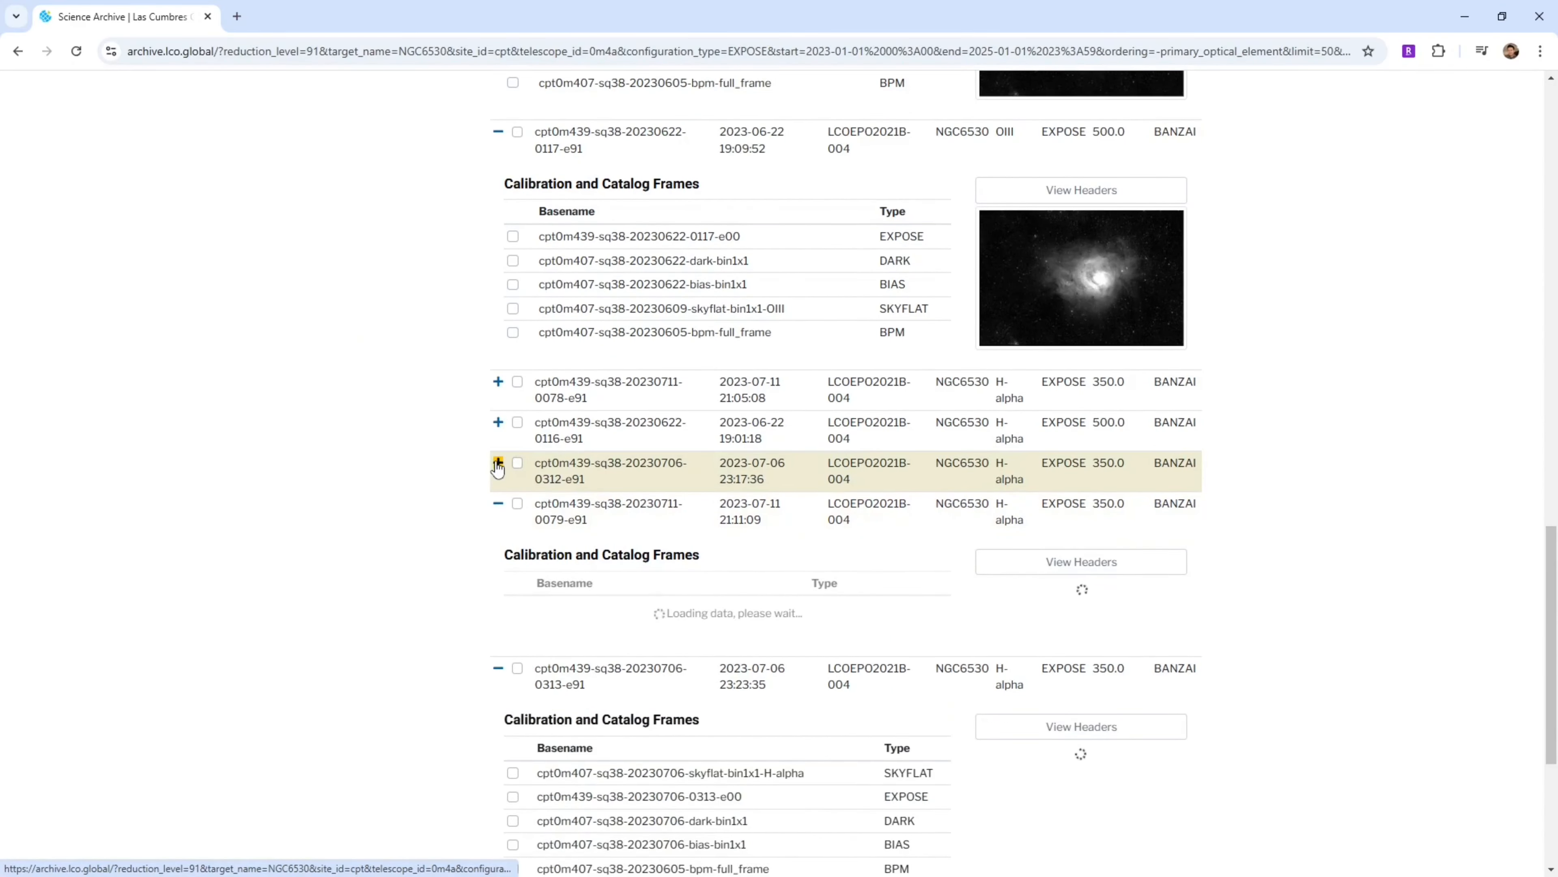
{"action": "left_click", "coordinate": [499, 422]}
{"action": "left_click", "coordinate": [498, 382]}
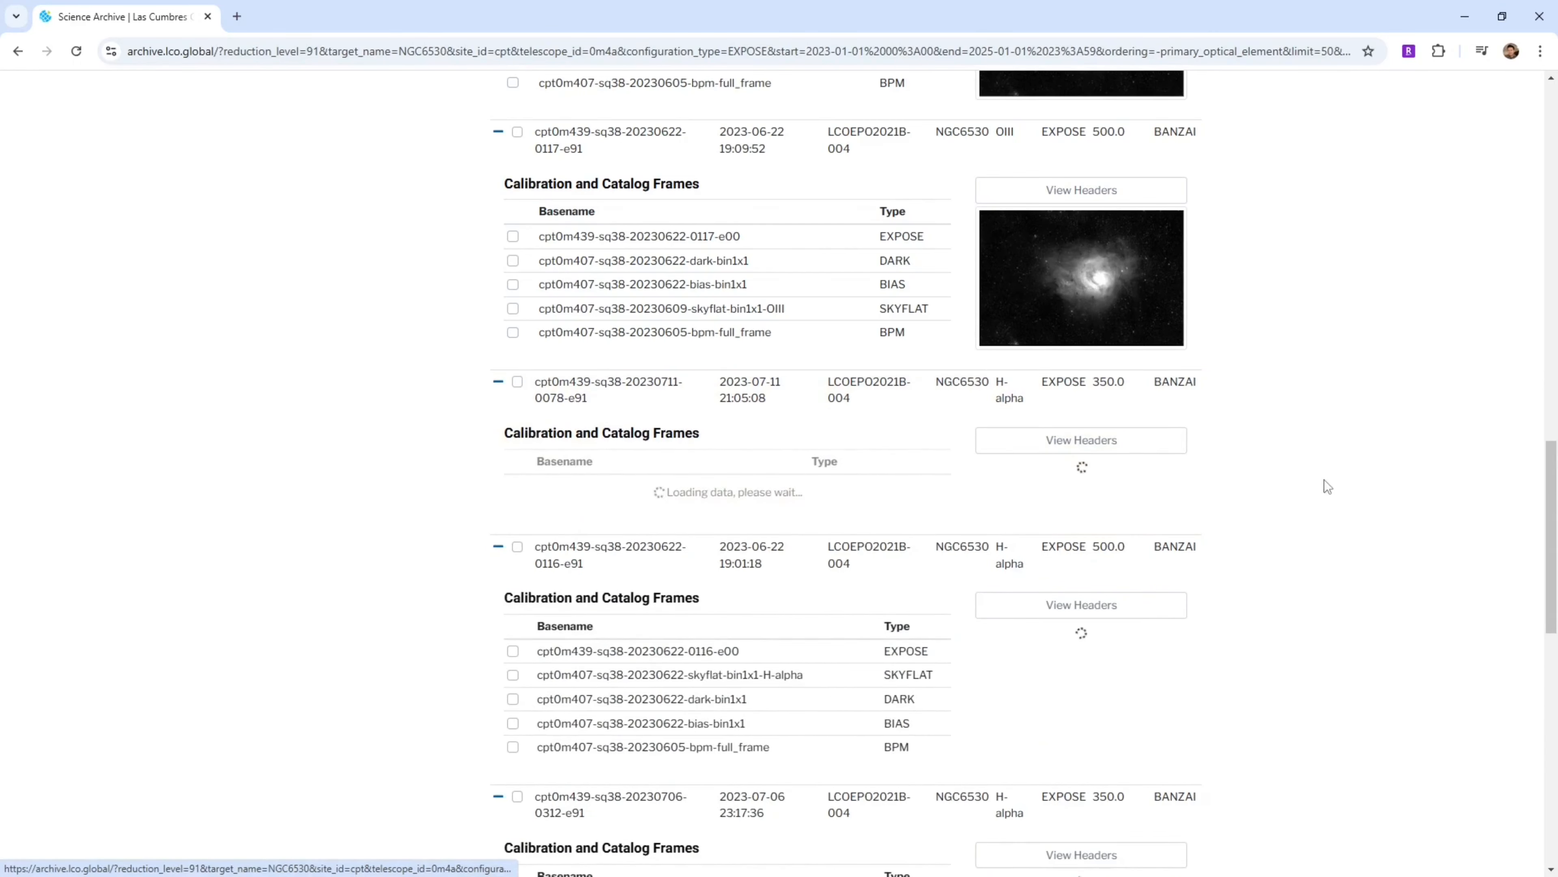
{"action": "scroll", "coordinate": [1387, 589], "scroll_direction": "down", "scroll_amount": 10}
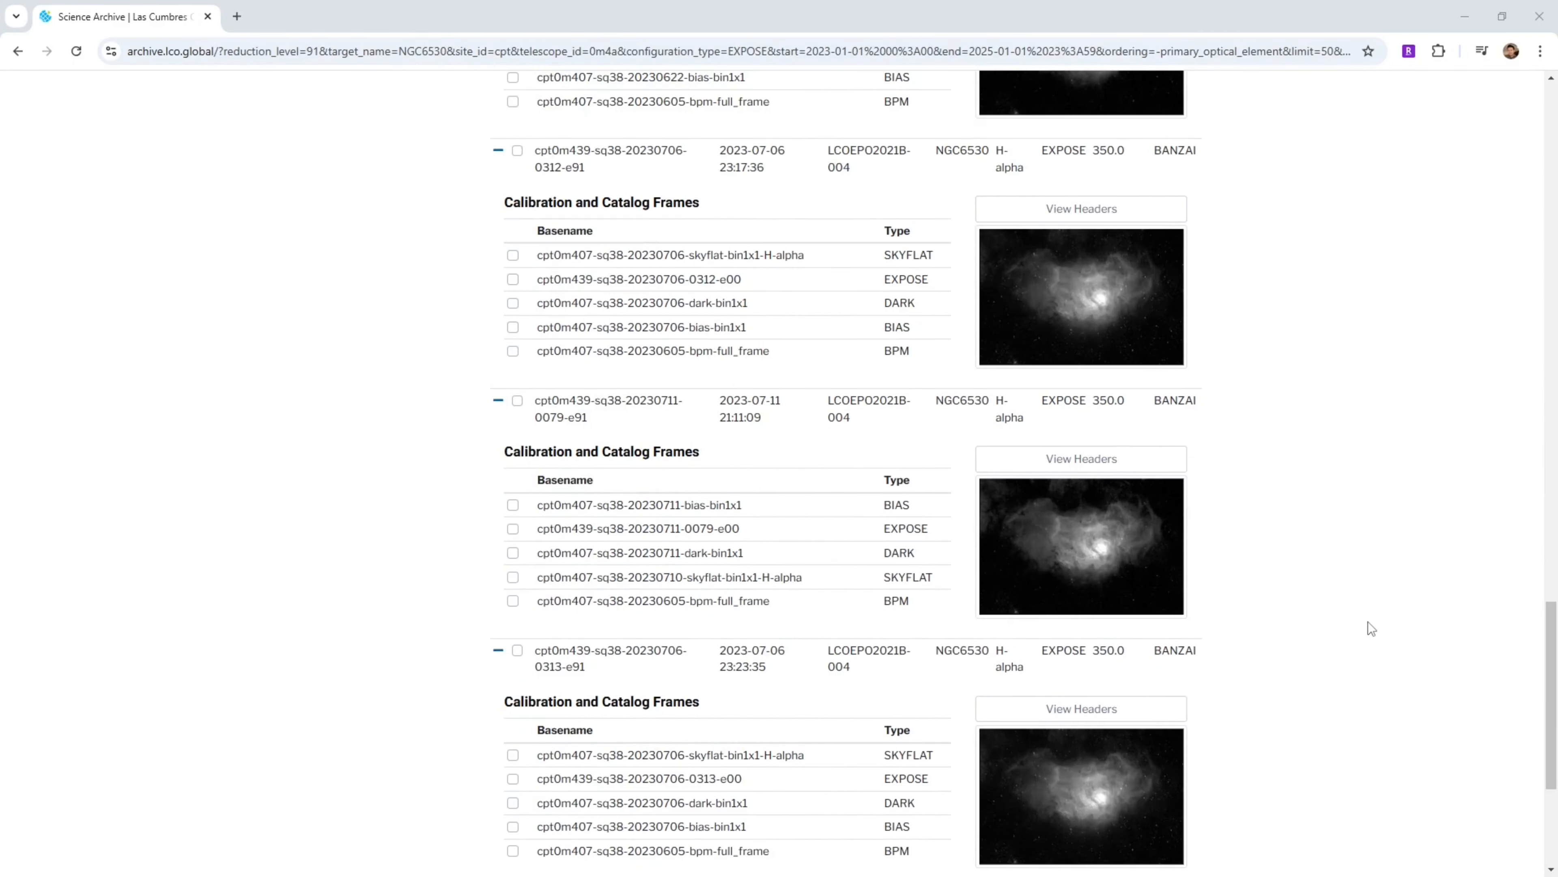
Scroll through the expanded narrowband exposures to compare their preview images and calibration frames
{"action": "scroll", "coordinate": [1367, 622], "scroll_direction": "up", "scroll_amount": 6}
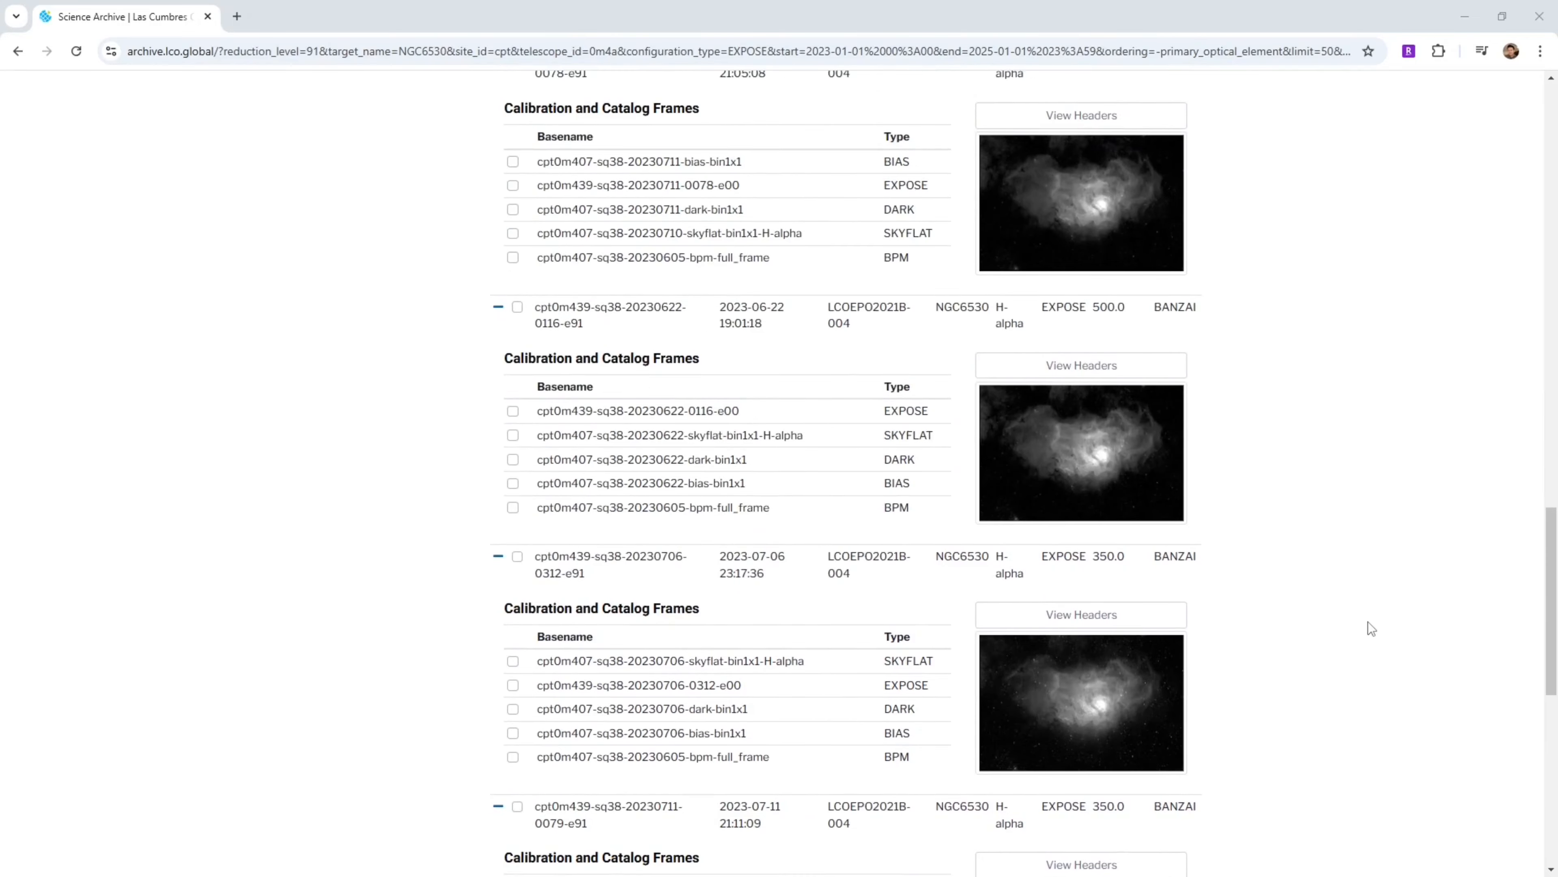
{"action": "scroll", "coordinate": [1368, 621], "scroll_direction": "up", "scroll_amount": 6}
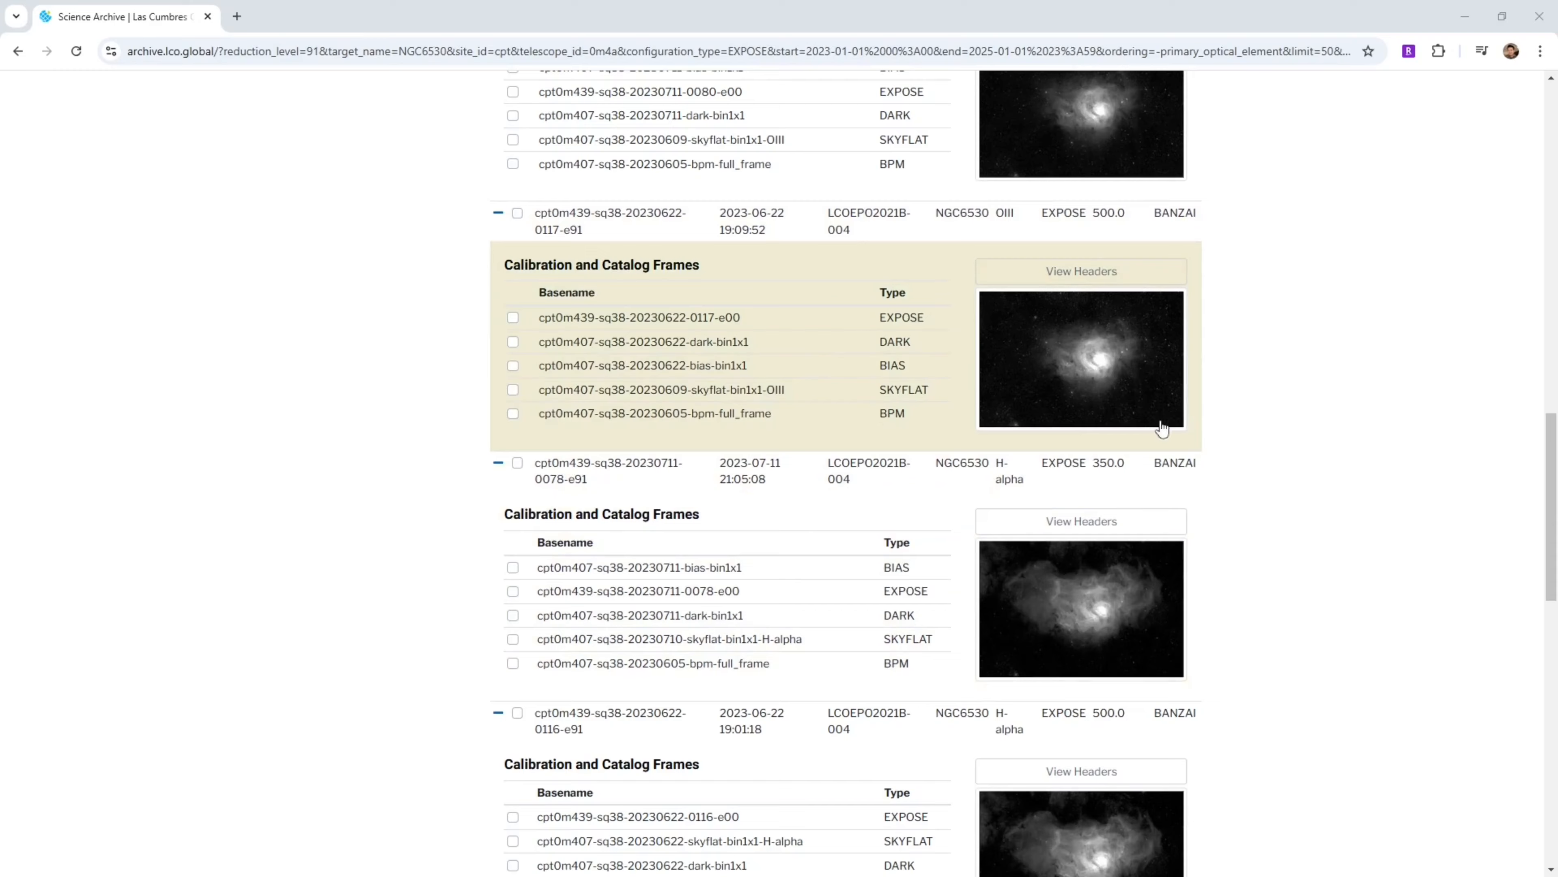
{"action": "scroll", "coordinate": [1249, 517], "scroll_direction": "down", "scroll_amount": 2}
{"action": "scroll", "coordinate": [1249, 518], "scroll_direction": "down", "scroll_amount": 2}
{"action": "scroll", "coordinate": [1249, 517], "scroll_direction": "down", "scroll_amount": 10}
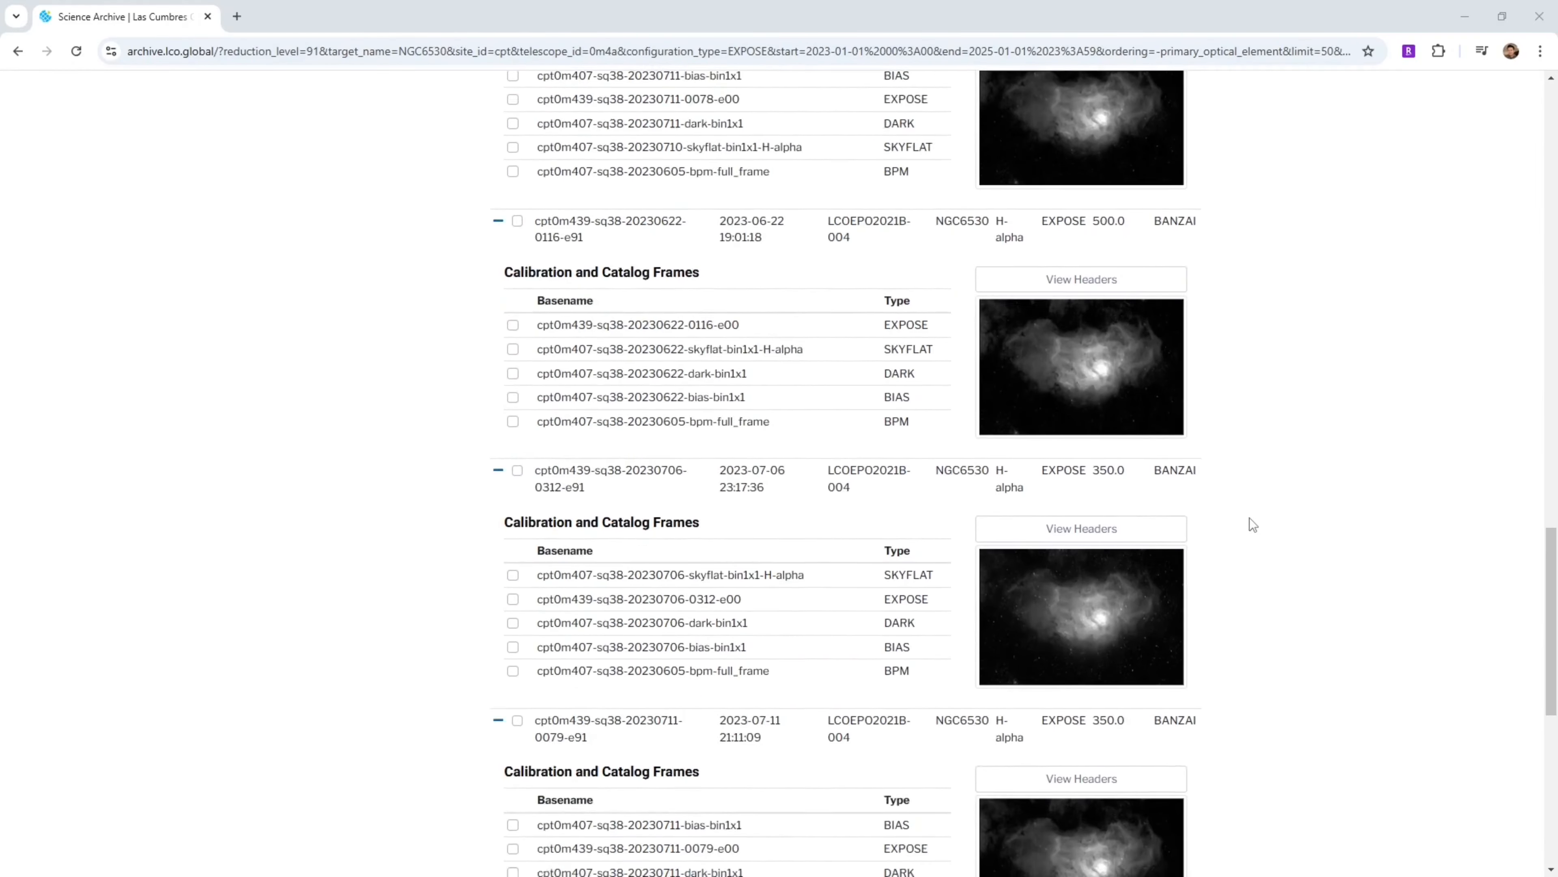
{"action": "scroll", "coordinate": [1256, 526], "scroll_direction": "up", "scroll_amount": 10}
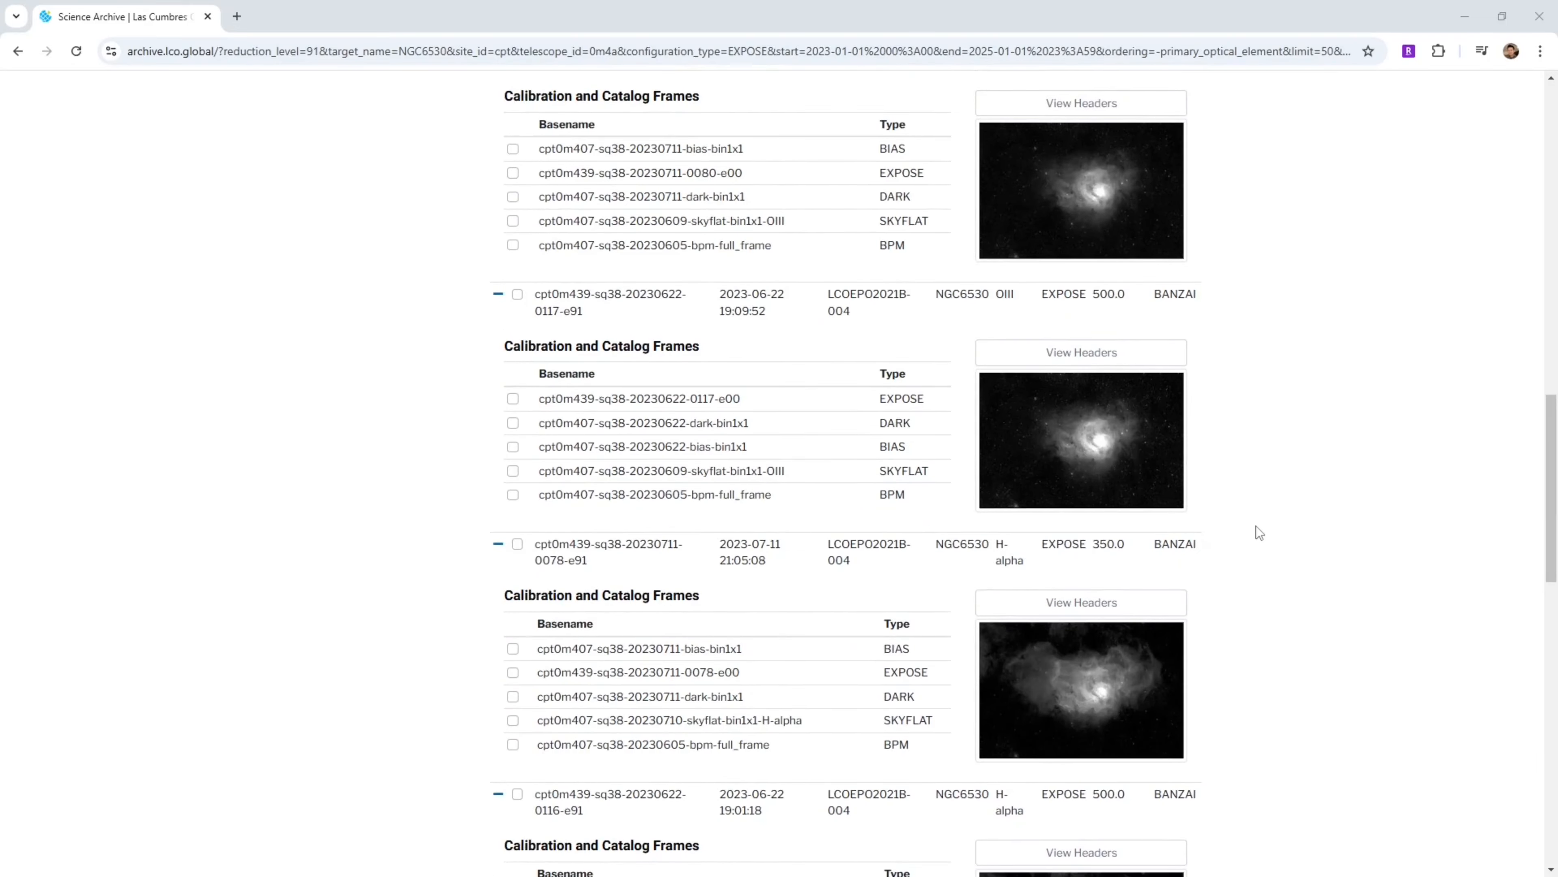
{"action": "scroll", "coordinate": [1256, 526], "scroll_direction": "up", "scroll_amount": 10}
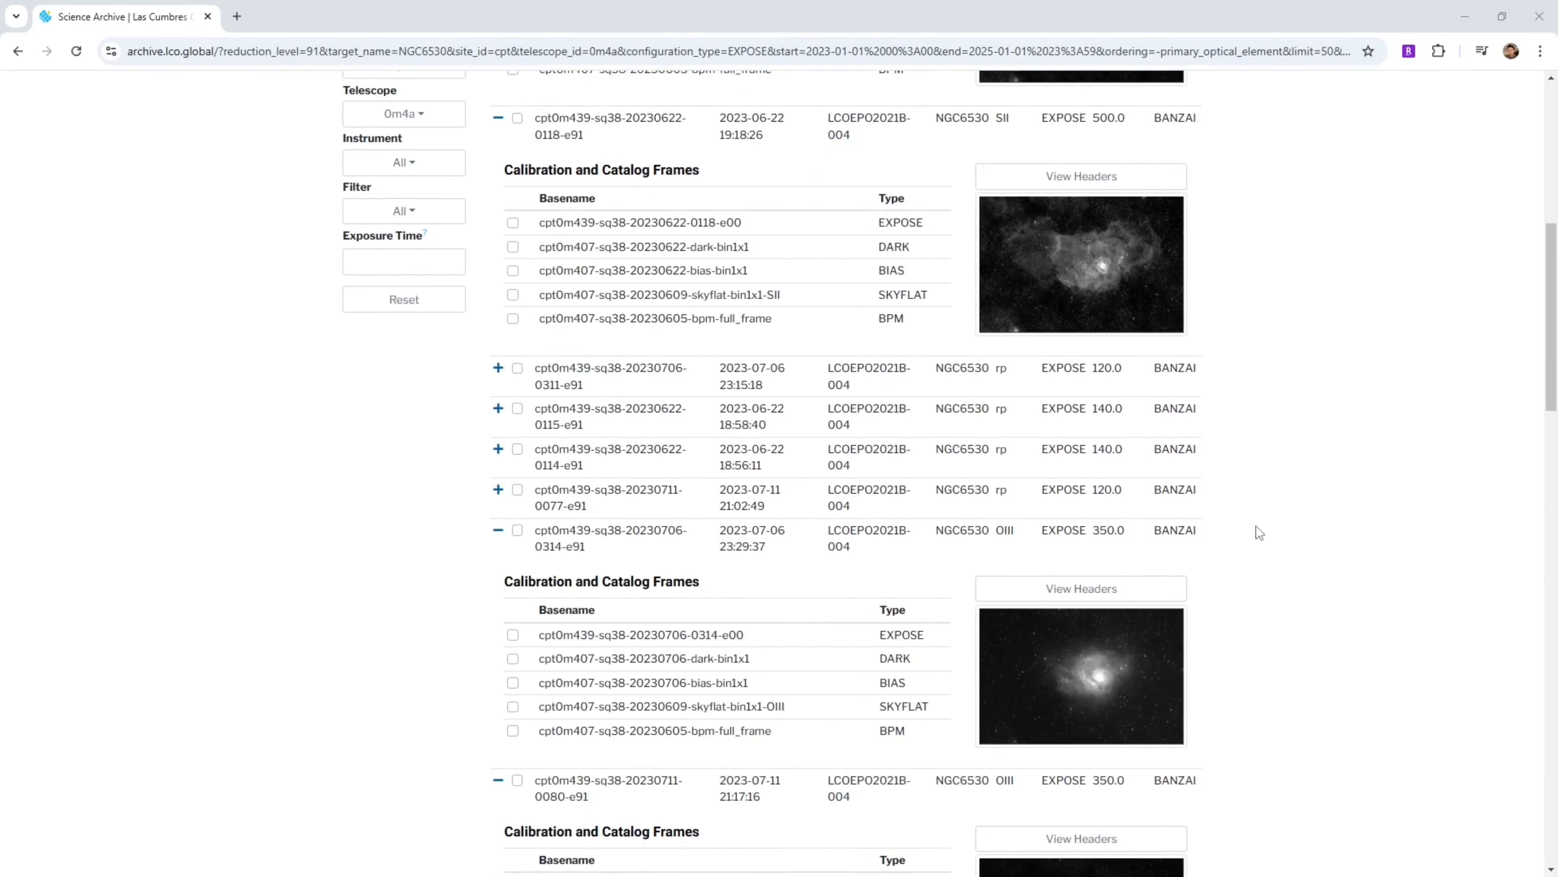
{"action": "scroll", "coordinate": [1256, 526], "scroll_direction": "up", "scroll_amount": 10}
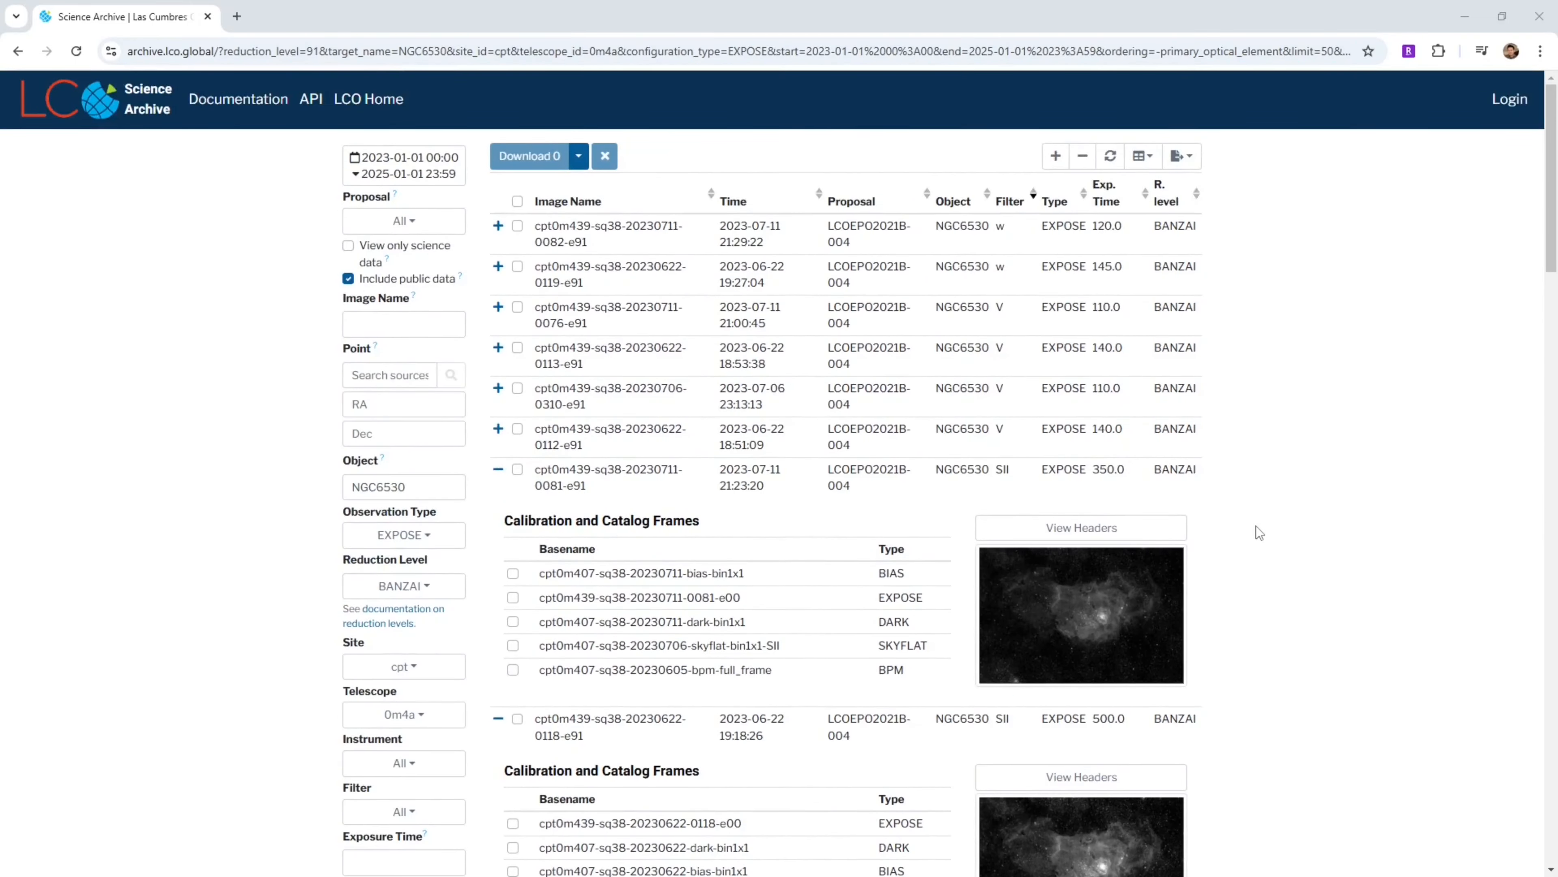
{"action": "scroll", "coordinate": [1256, 526], "scroll_direction": "down", "scroll_amount": 3}
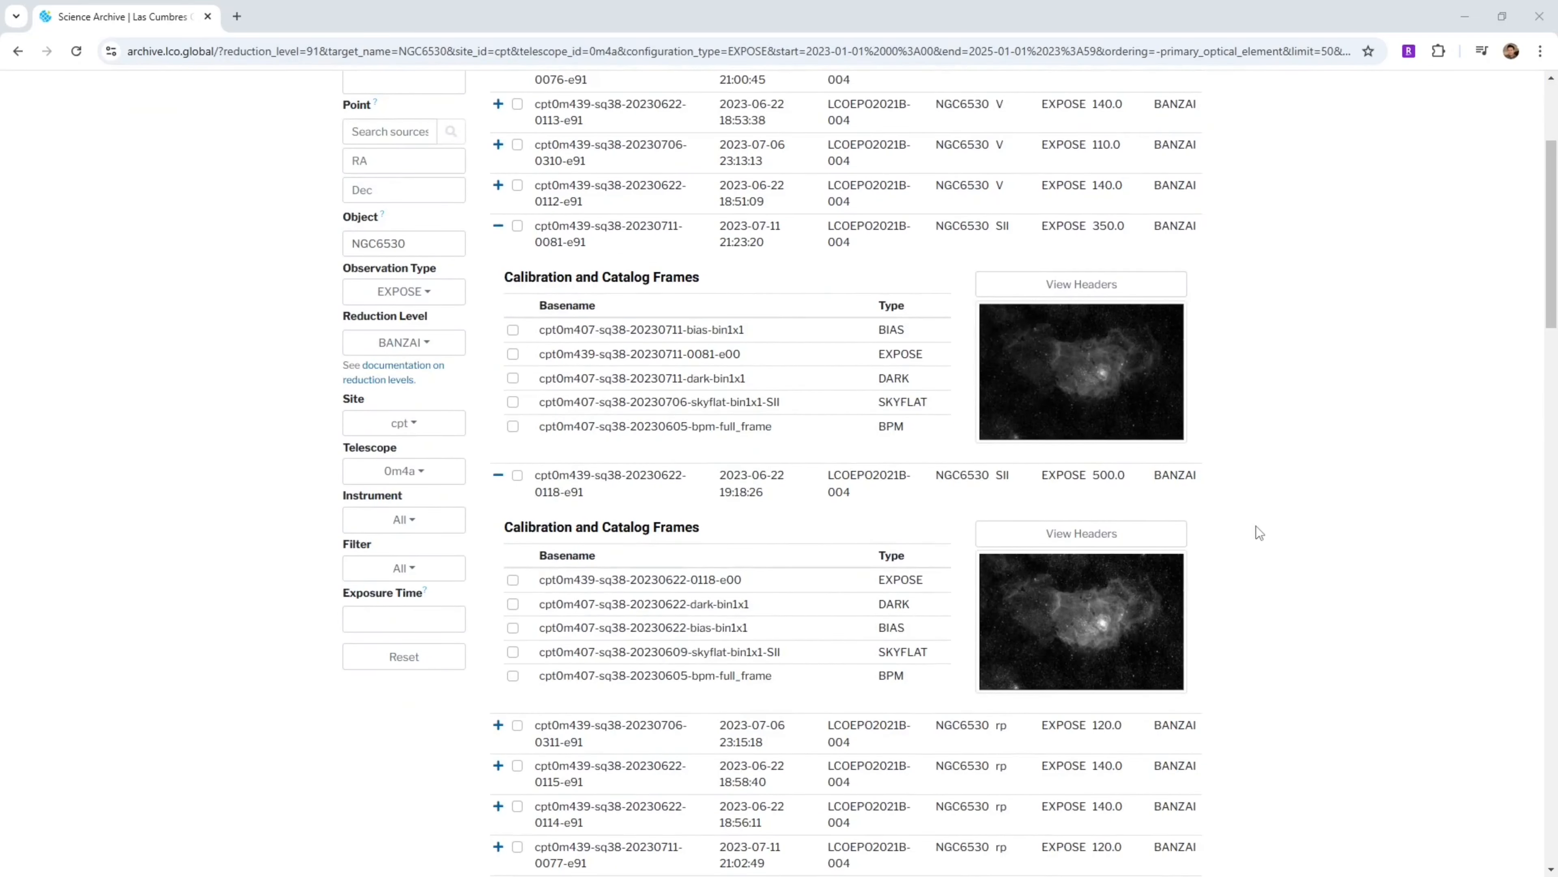
{"action": "scroll", "coordinate": [1256, 525], "scroll_direction": "down", "scroll_amount": 2}
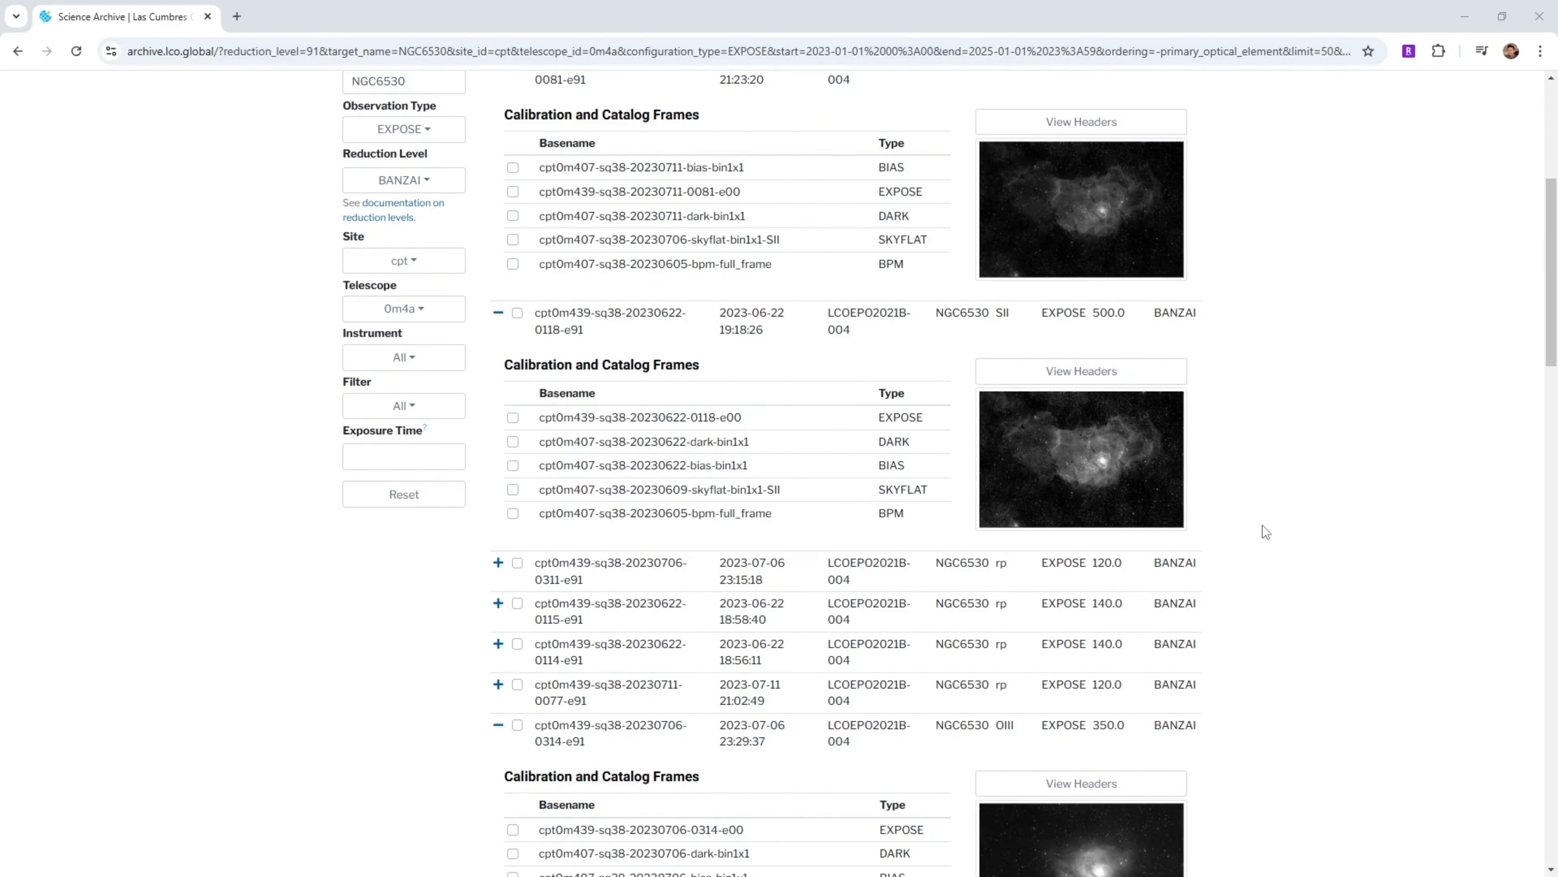
Collapse all the expanded SII, OIII and H-alpha exposure rows in the results table
{"action": "scroll", "coordinate": [1269, 510], "scroll_direction": "down", "scroll_amount": 9}
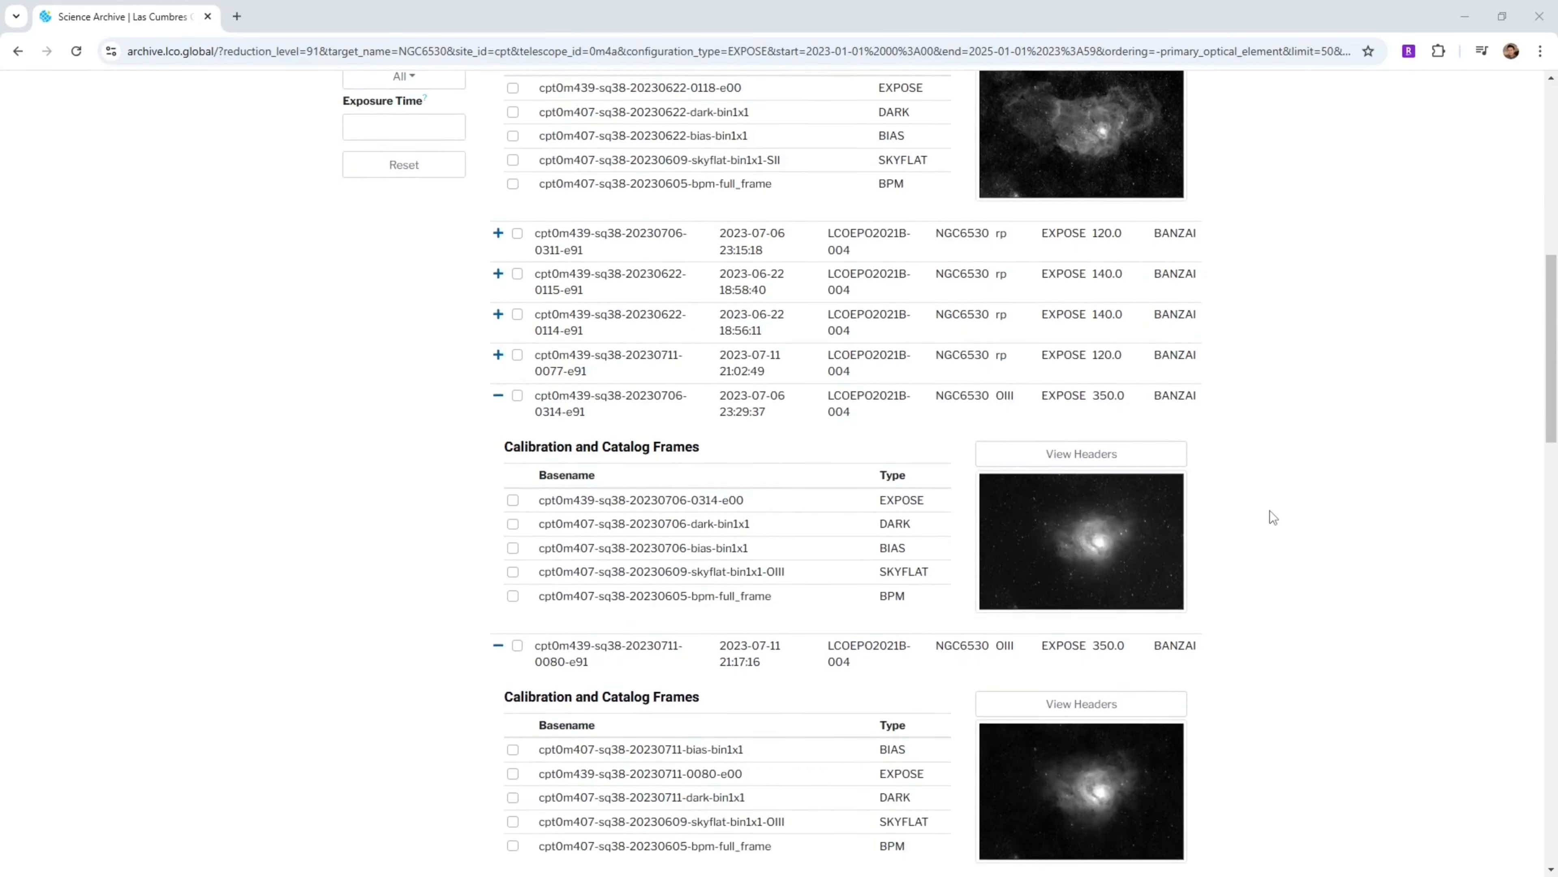
{"action": "scroll", "coordinate": [1270, 510], "scroll_direction": "down", "scroll_amount": 15}
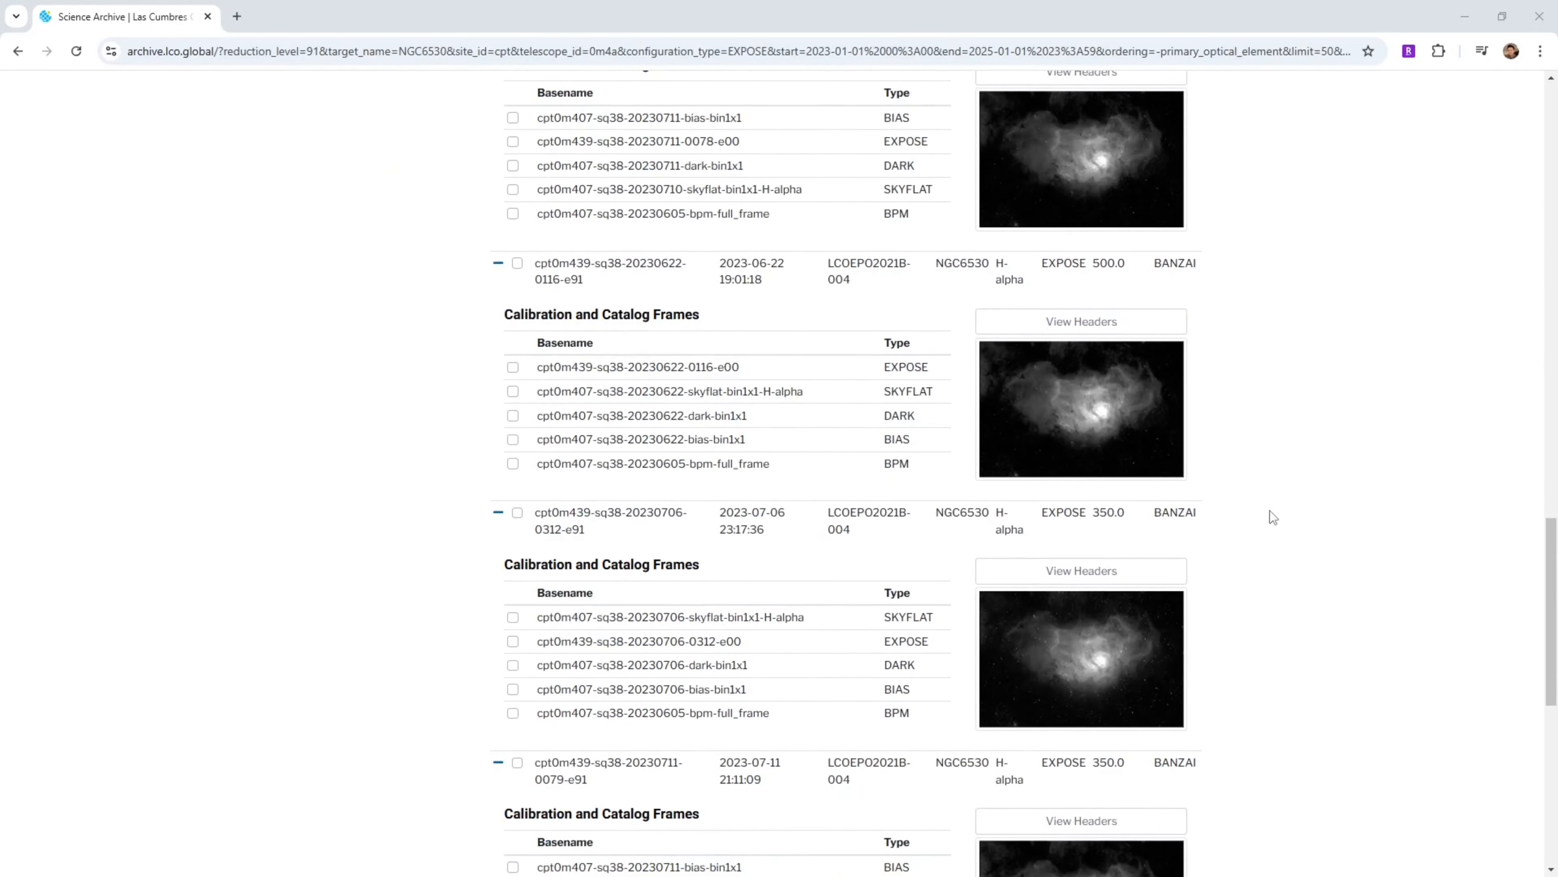
{"action": "scroll", "coordinate": [1269, 510], "scroll_direction": "up", "scroll_amount": 20}
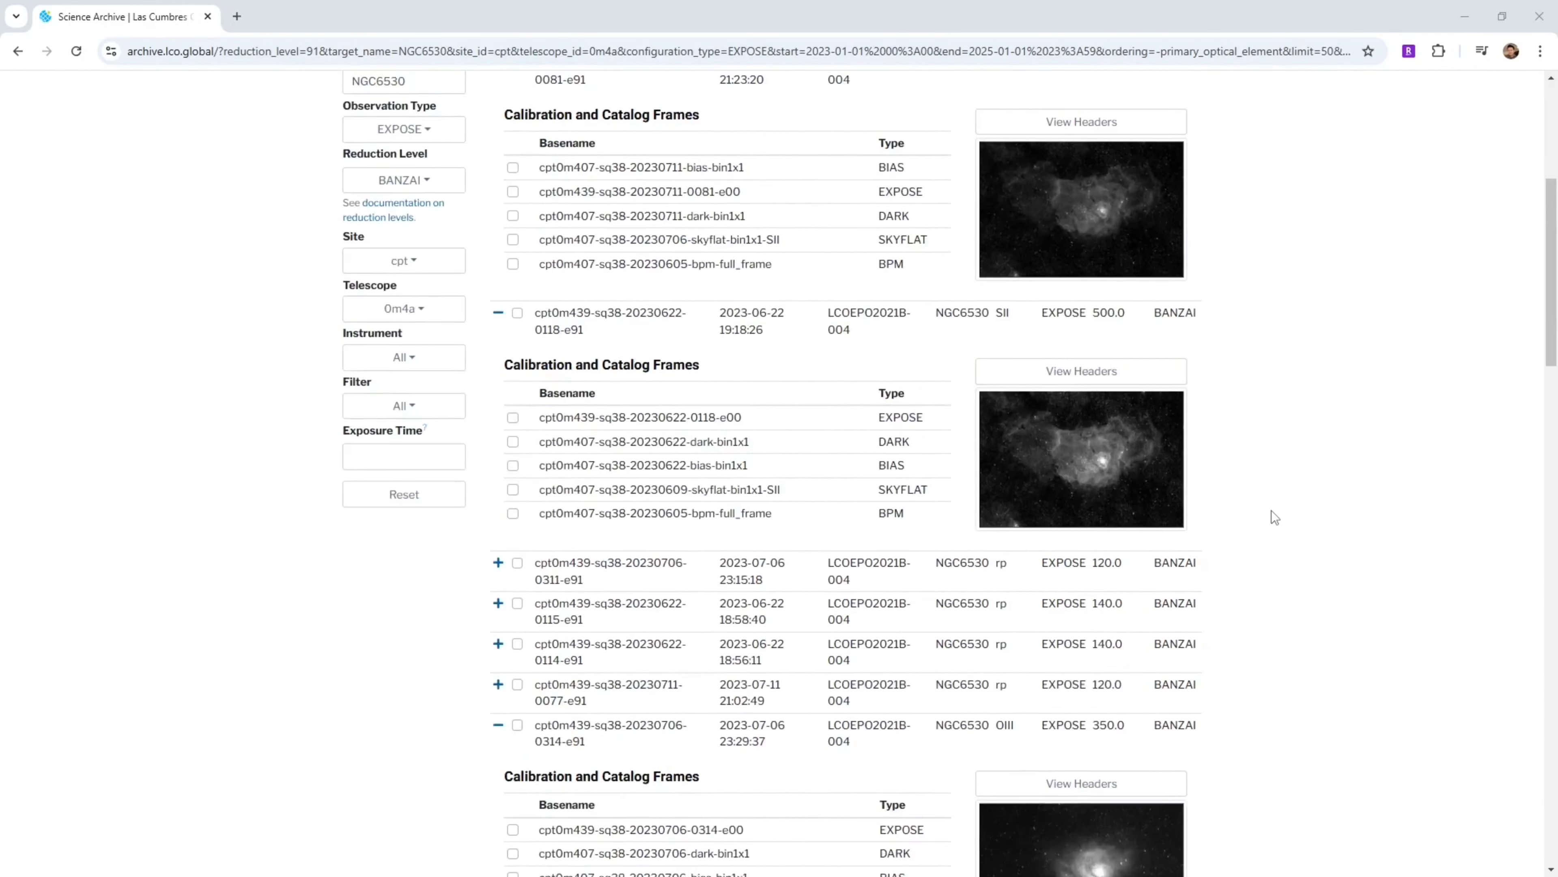
{"action": "scroll", "coordinate": [1271, 510], "scroll_direction": "down", "scroll_amount": 3}
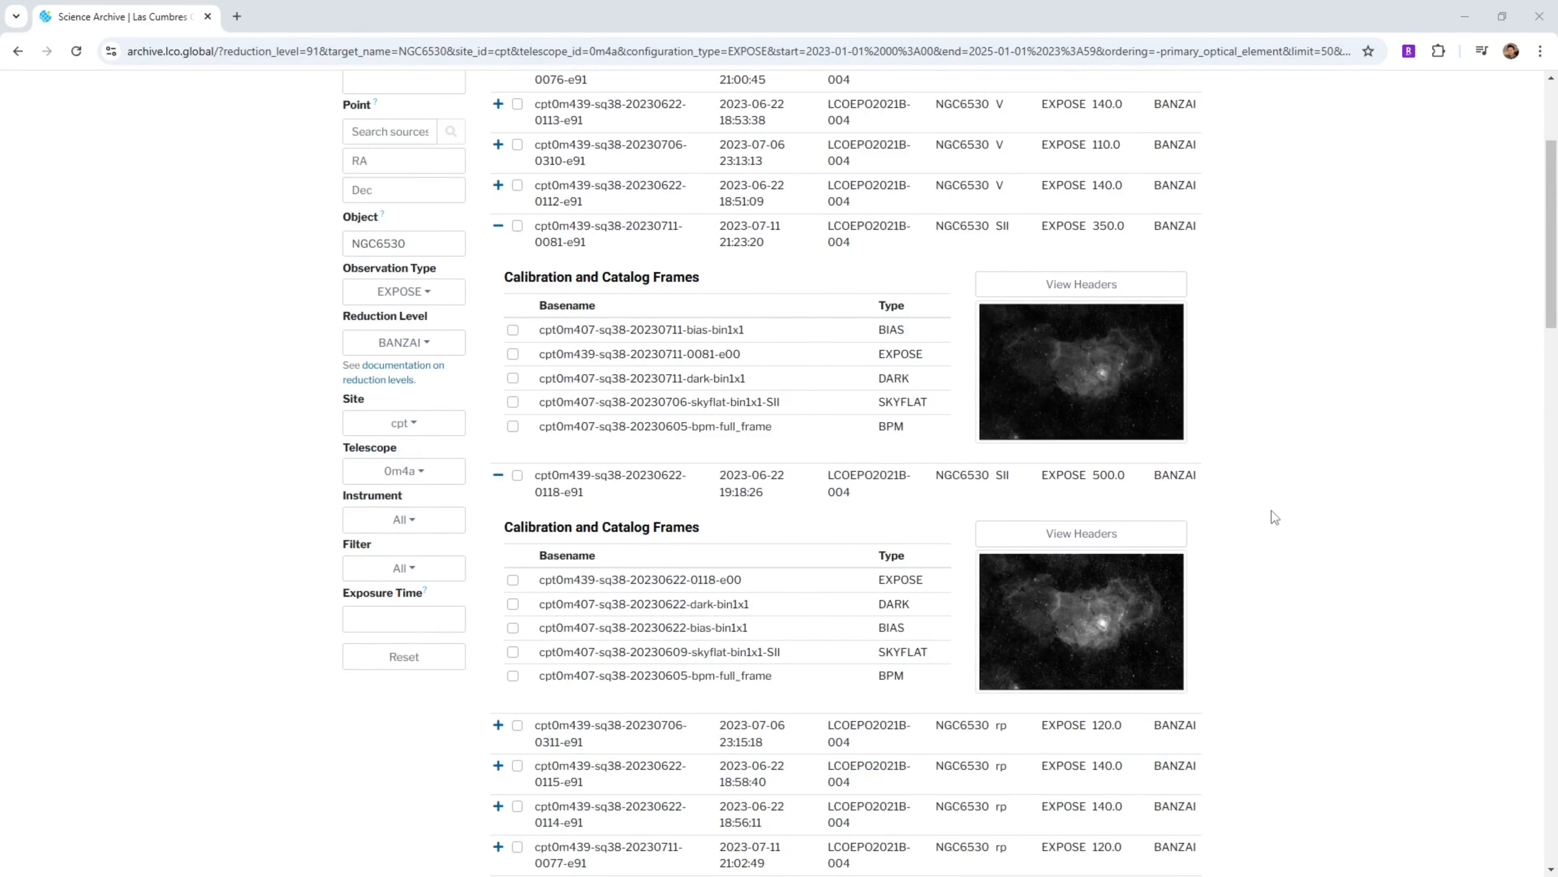
{"action": "left_click", "coordinate": [498, 227]}
{"action": "left_click", "coordinate": [498, 267]}
{"action": "left_click", "coordinate": [498, 468]}
{"action": "scroll", "coordinate": [499, 479], "scroll_direction": "down", "scroll_amount": 3}
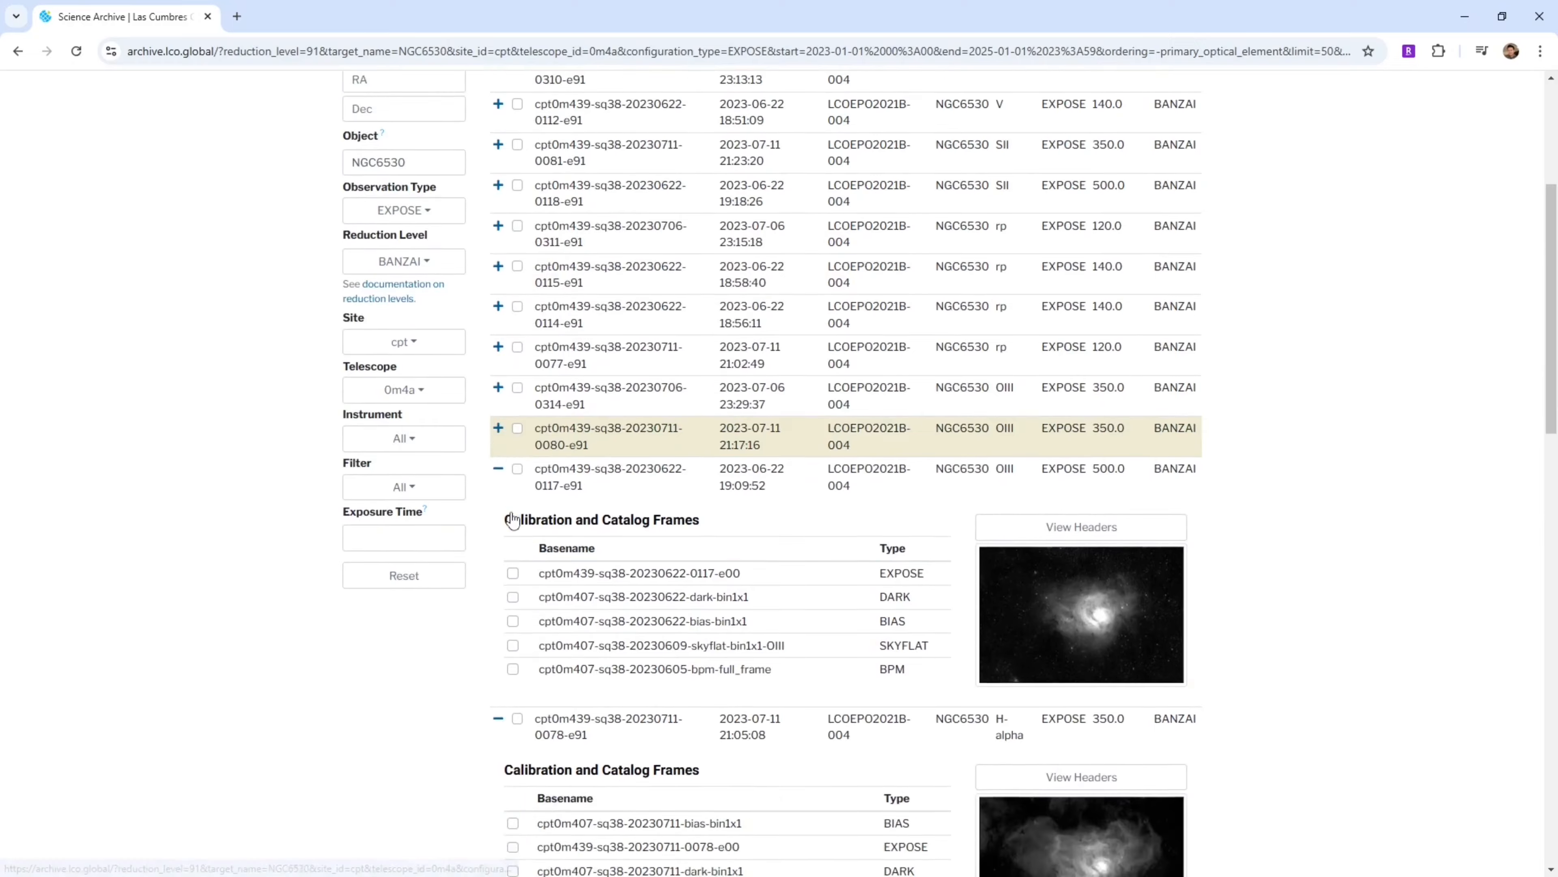
{"action": "left_click", "coordinate": [499, 305]}
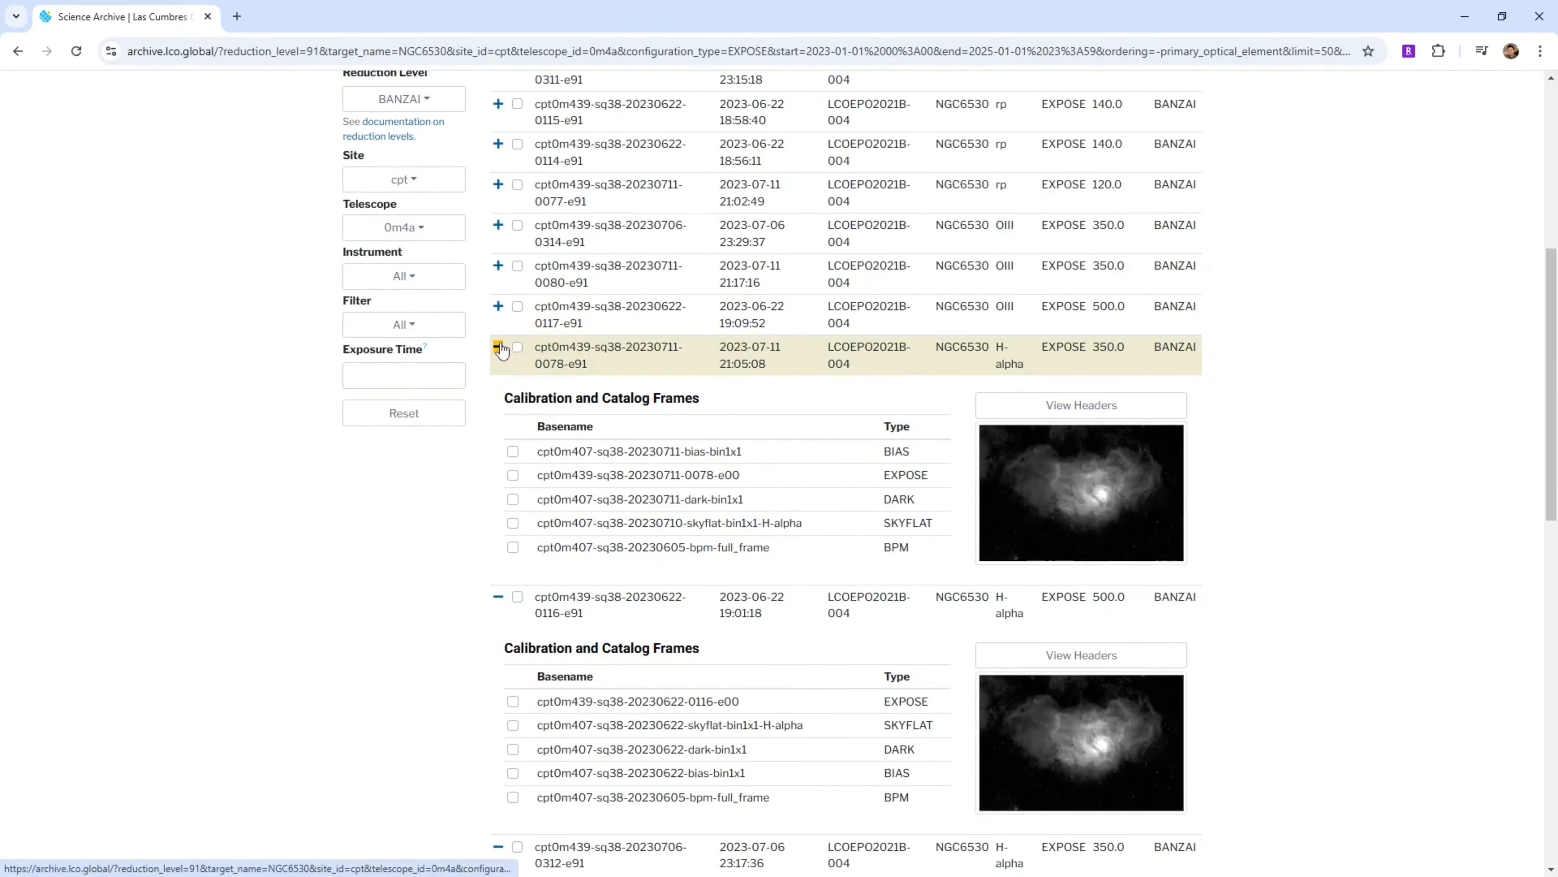
{"action": "left_click", "coordinate": [498, 346]}
{"action": "left_click", "coordinate": [498, 387]}
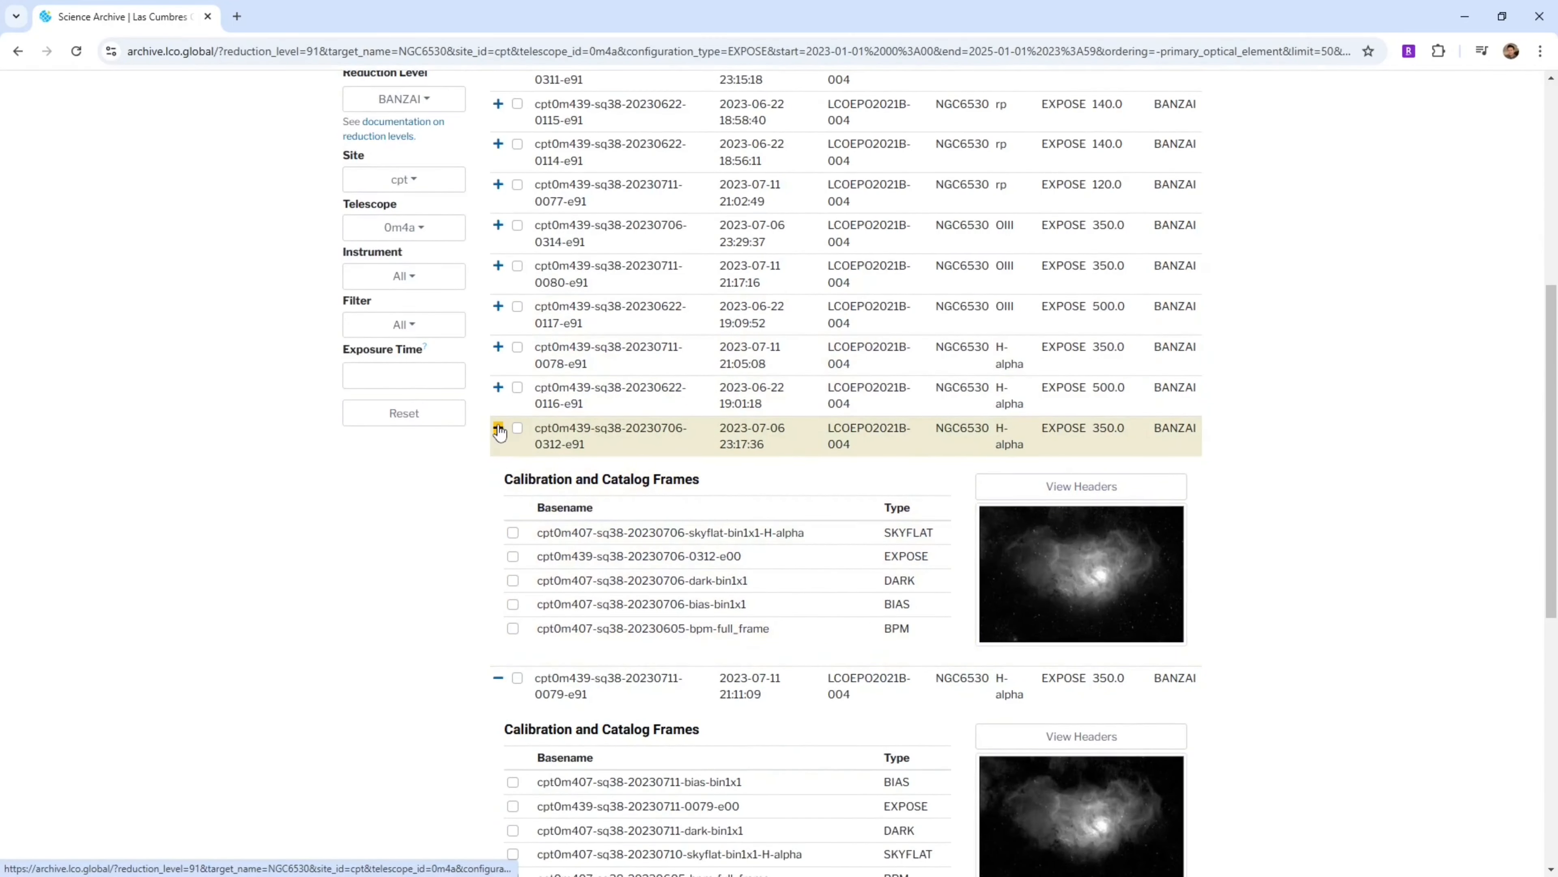
{"action": "left_click", "coordinate": [498, 427]}
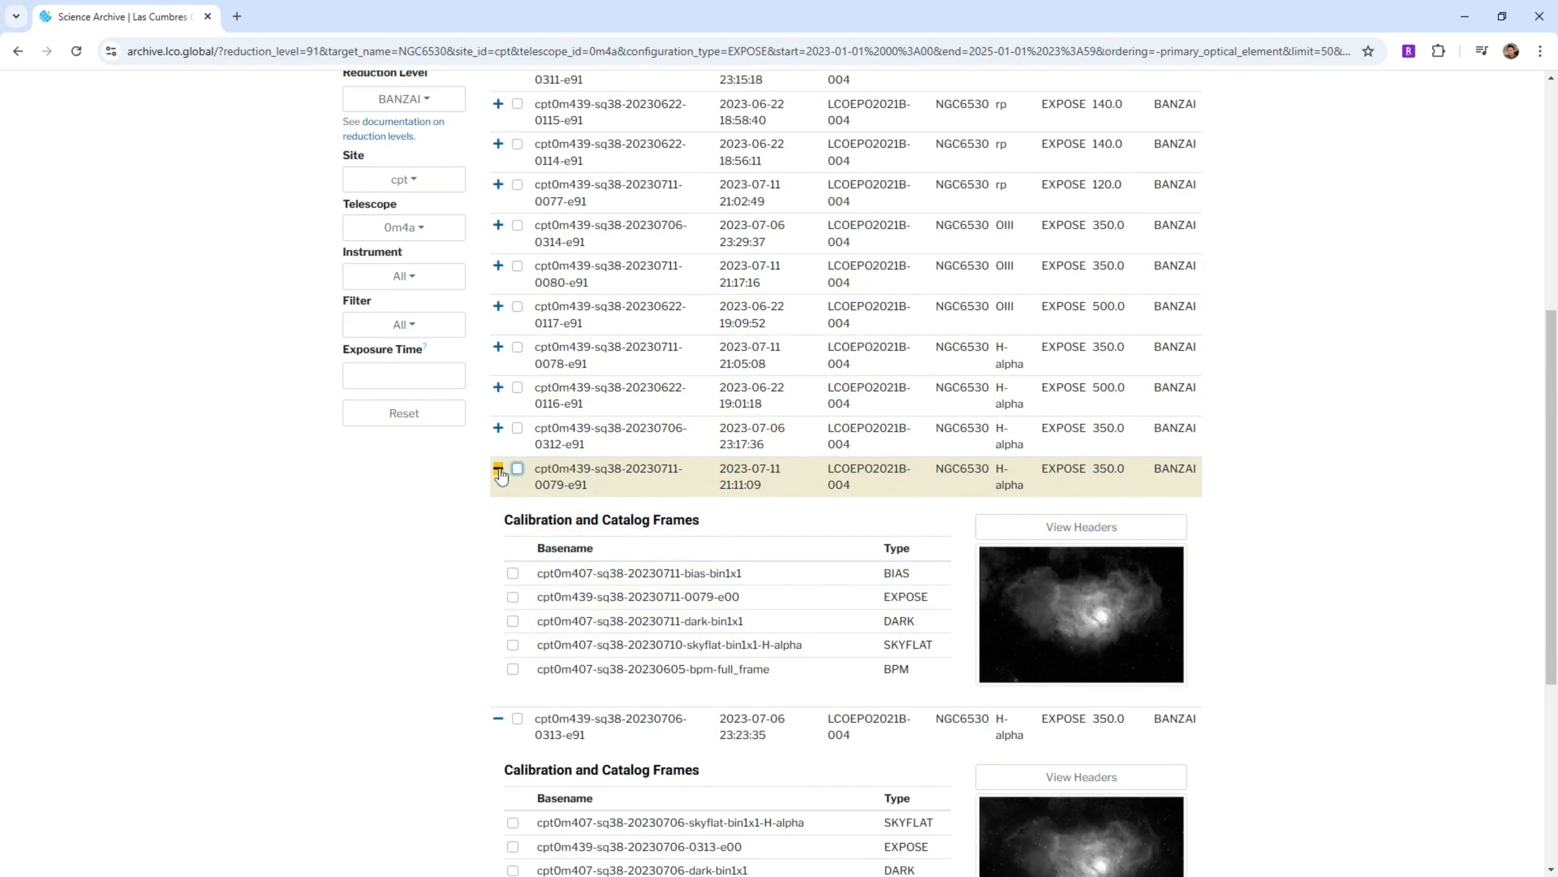
{"action": "left_click", "coordinate": [498, 471]}
{"action": "scroll", "coordinate": [504, 495], "scroll_direction": "down", "scroll_amount": 1}
{"action": "left_click", "coordinate": [499, 431]}
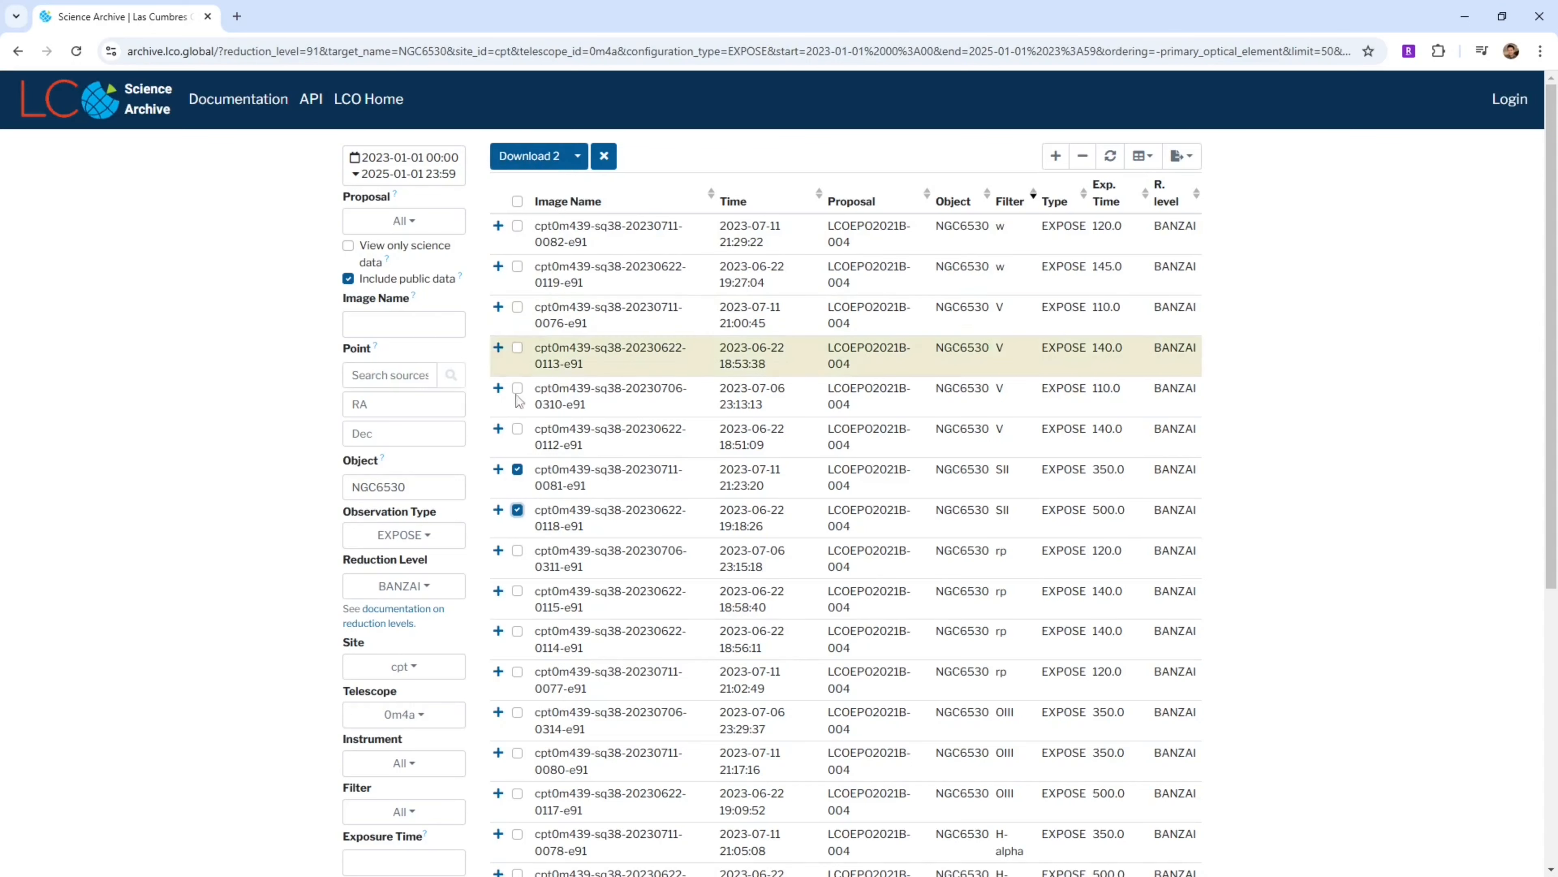
Download the two selected SII exposures and rename the archive lco_data-20241220-2_SII.zip
{"action": "left_click", "coordinate": [531, 163]}
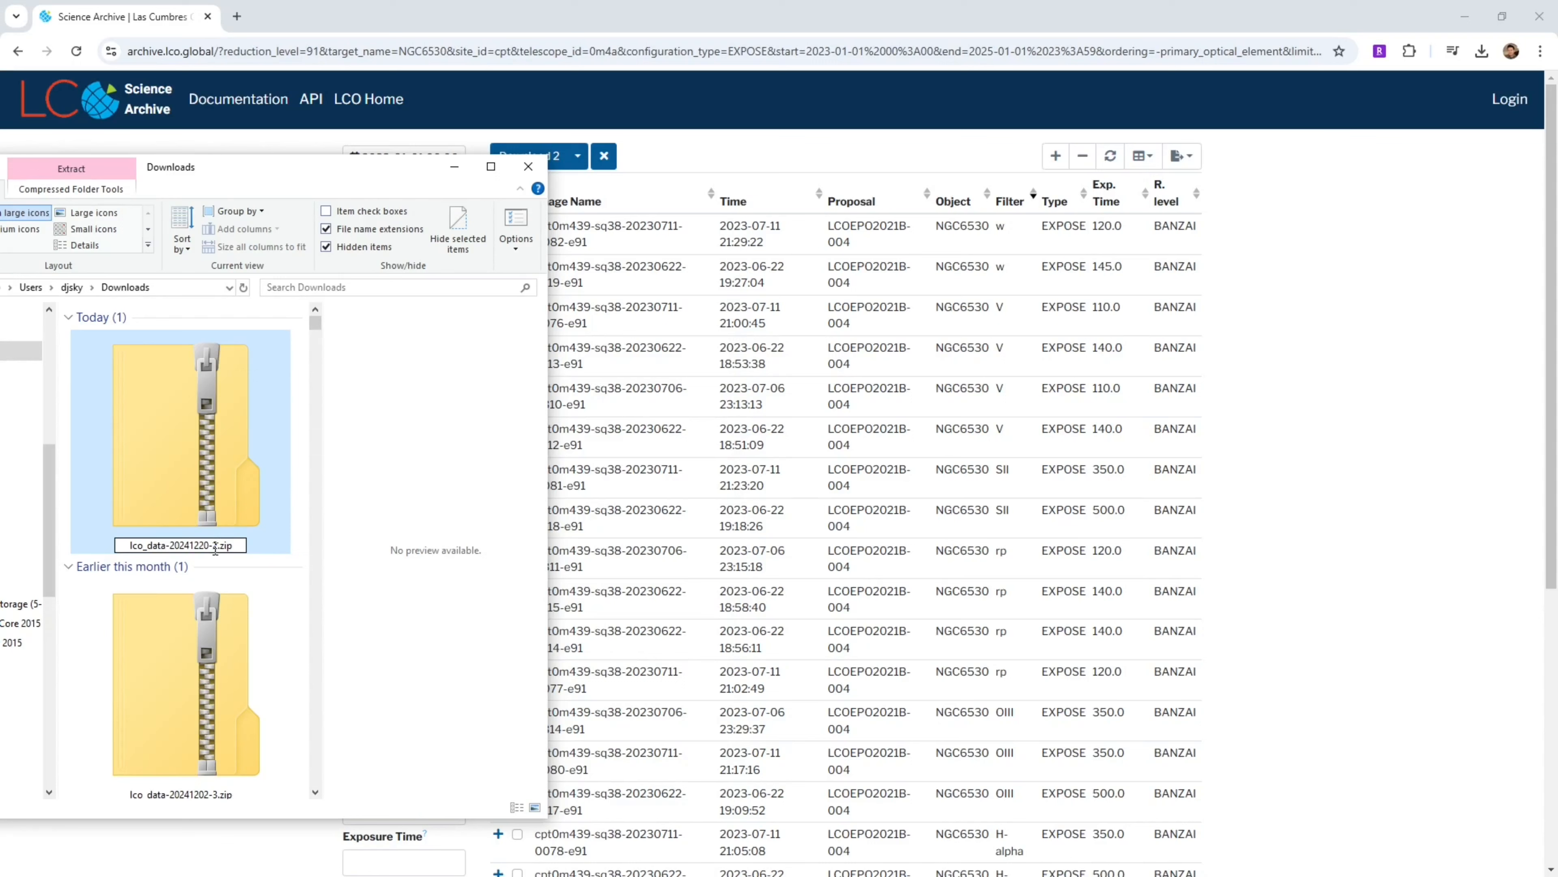
{"action": "type", "text": "_SII"}
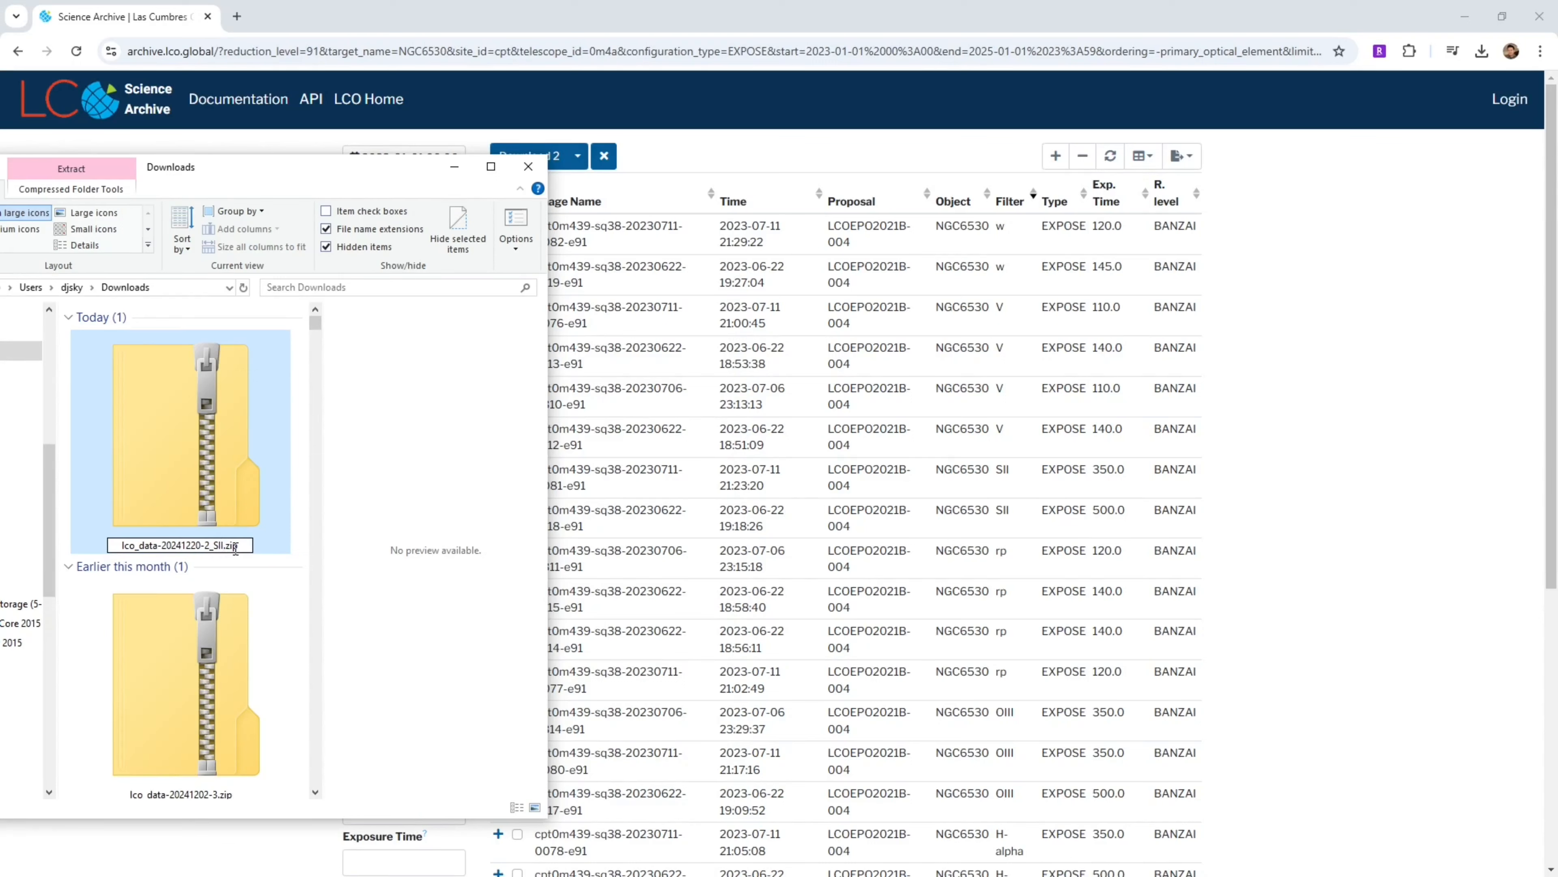
{"action": "key", "text": "Return"}
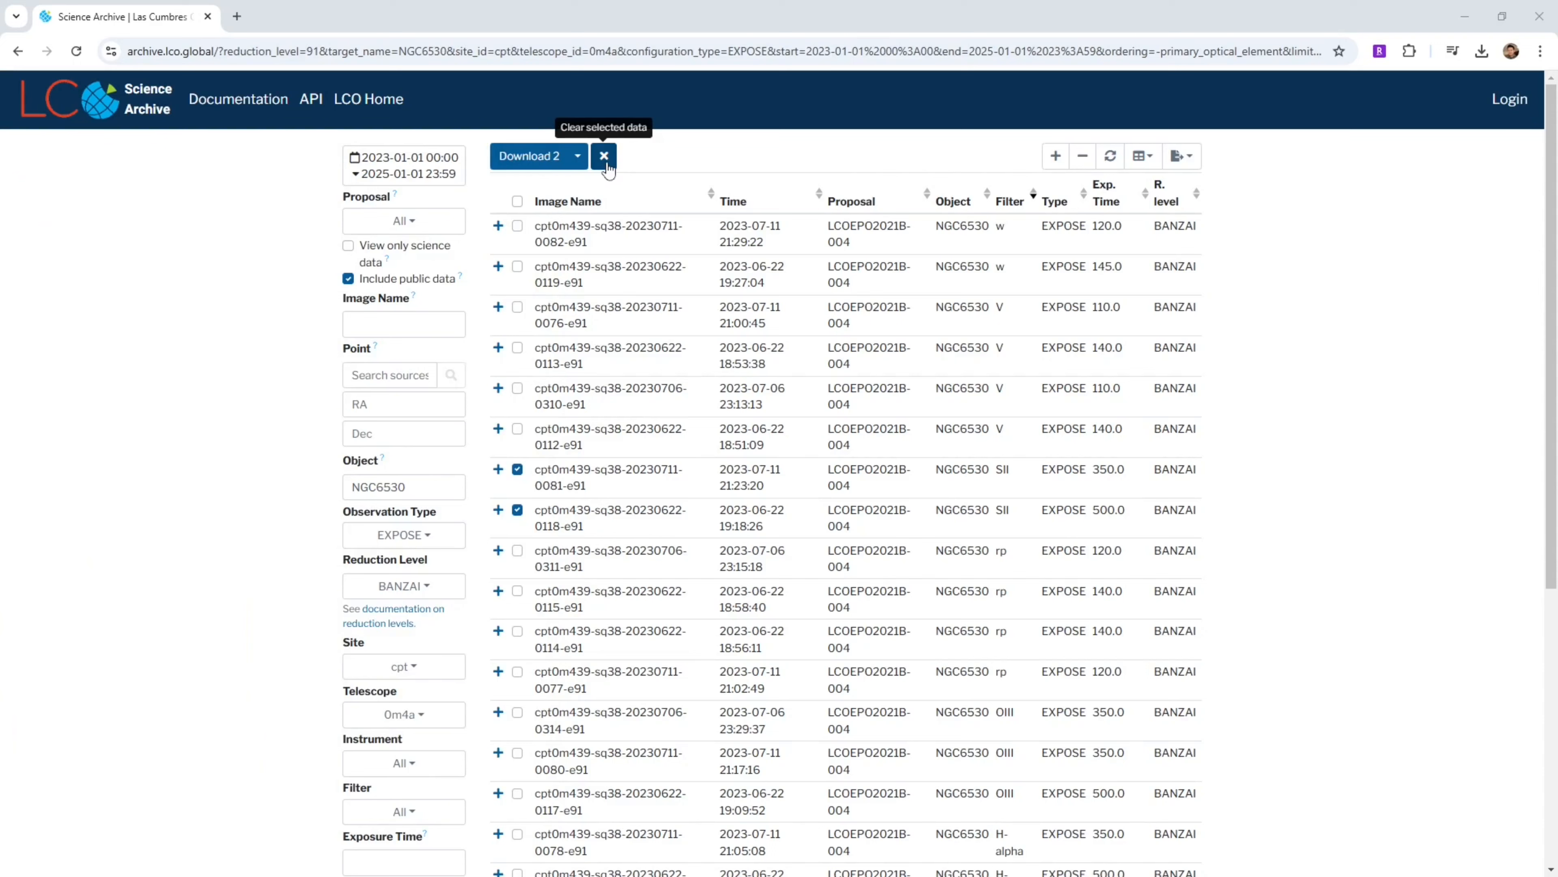
Clear the selection, select the three OIII exposures and download them
{"action": "left_click", "coordinate": [605, 161]}
{"action": "scroll", "coordinate": [1074, 651], "scroll_direction": "down", "scroll_amount": 1}
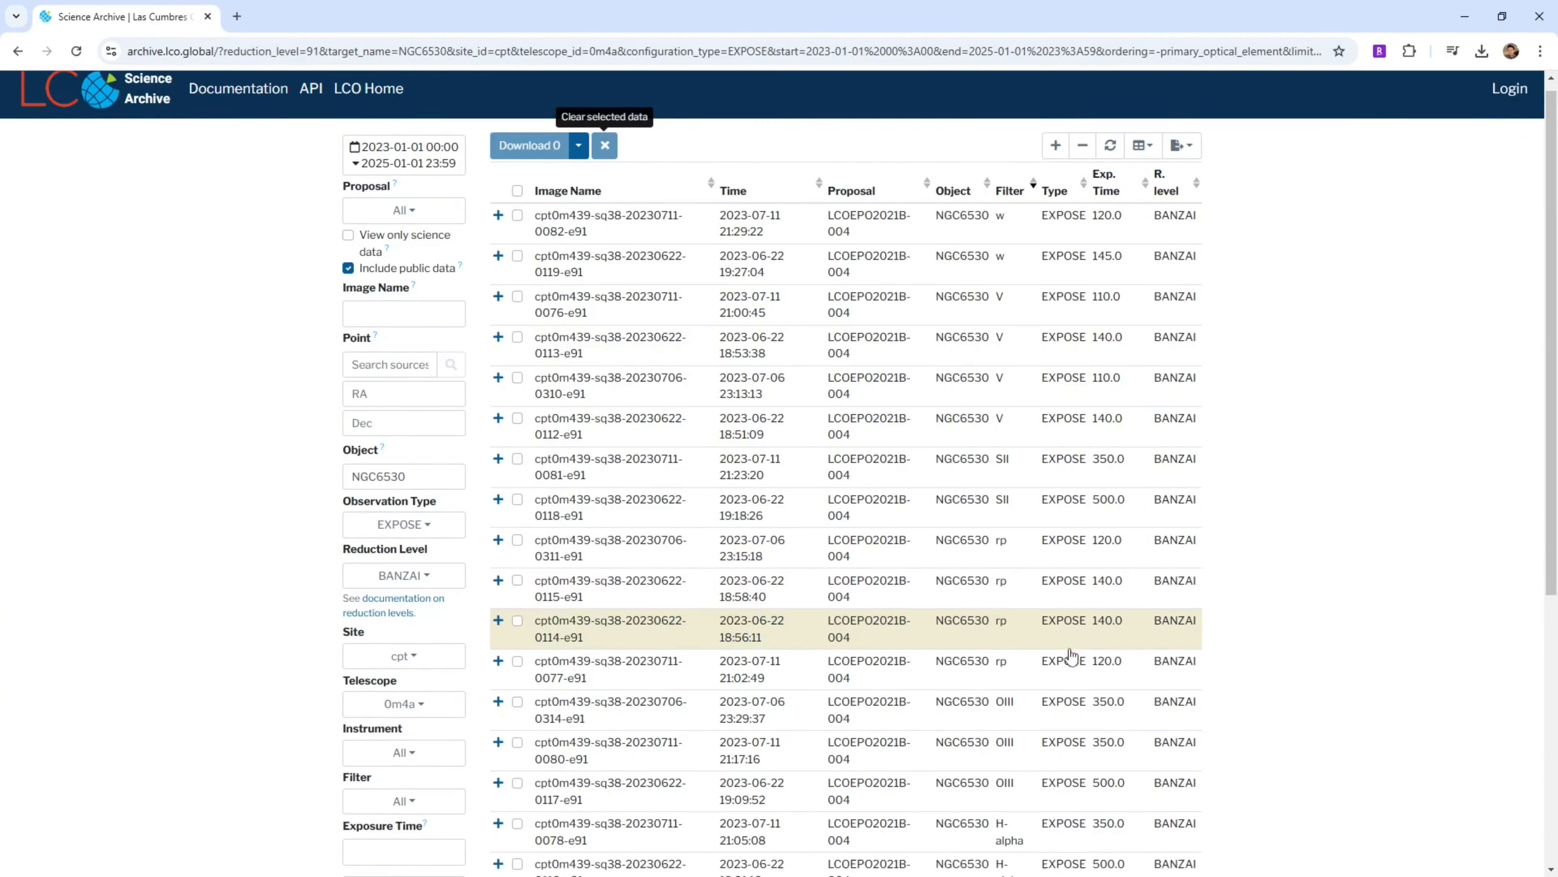
{"action": "left_click", "coordinate": [517, 713]}
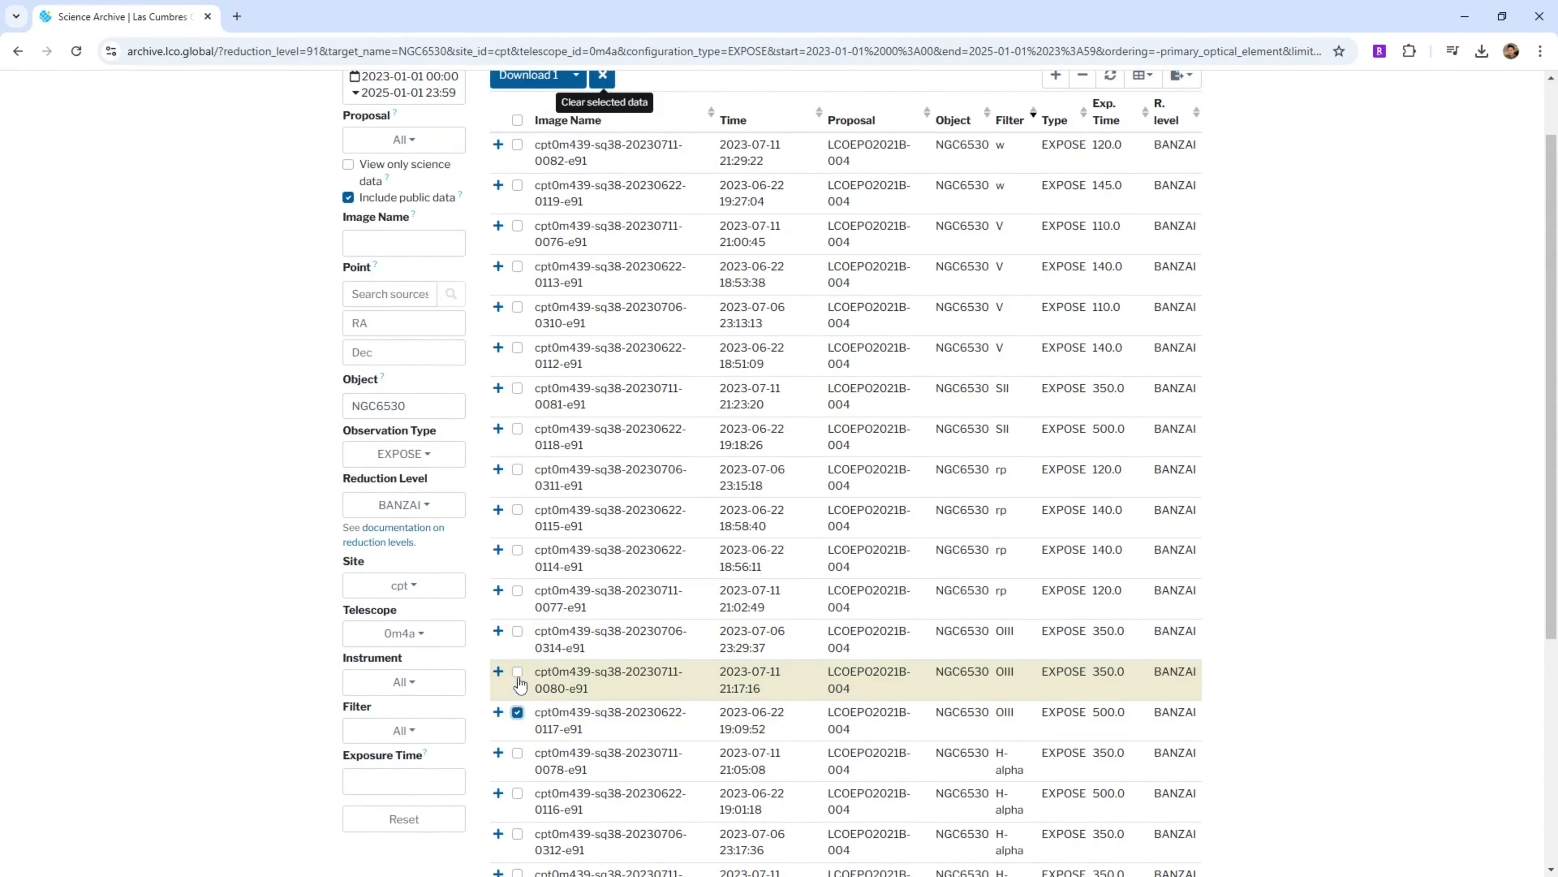
{"action": "left_click", "coordinate": [517, 672]}
{"action": "left_click", "coordinate": [517, 632]}
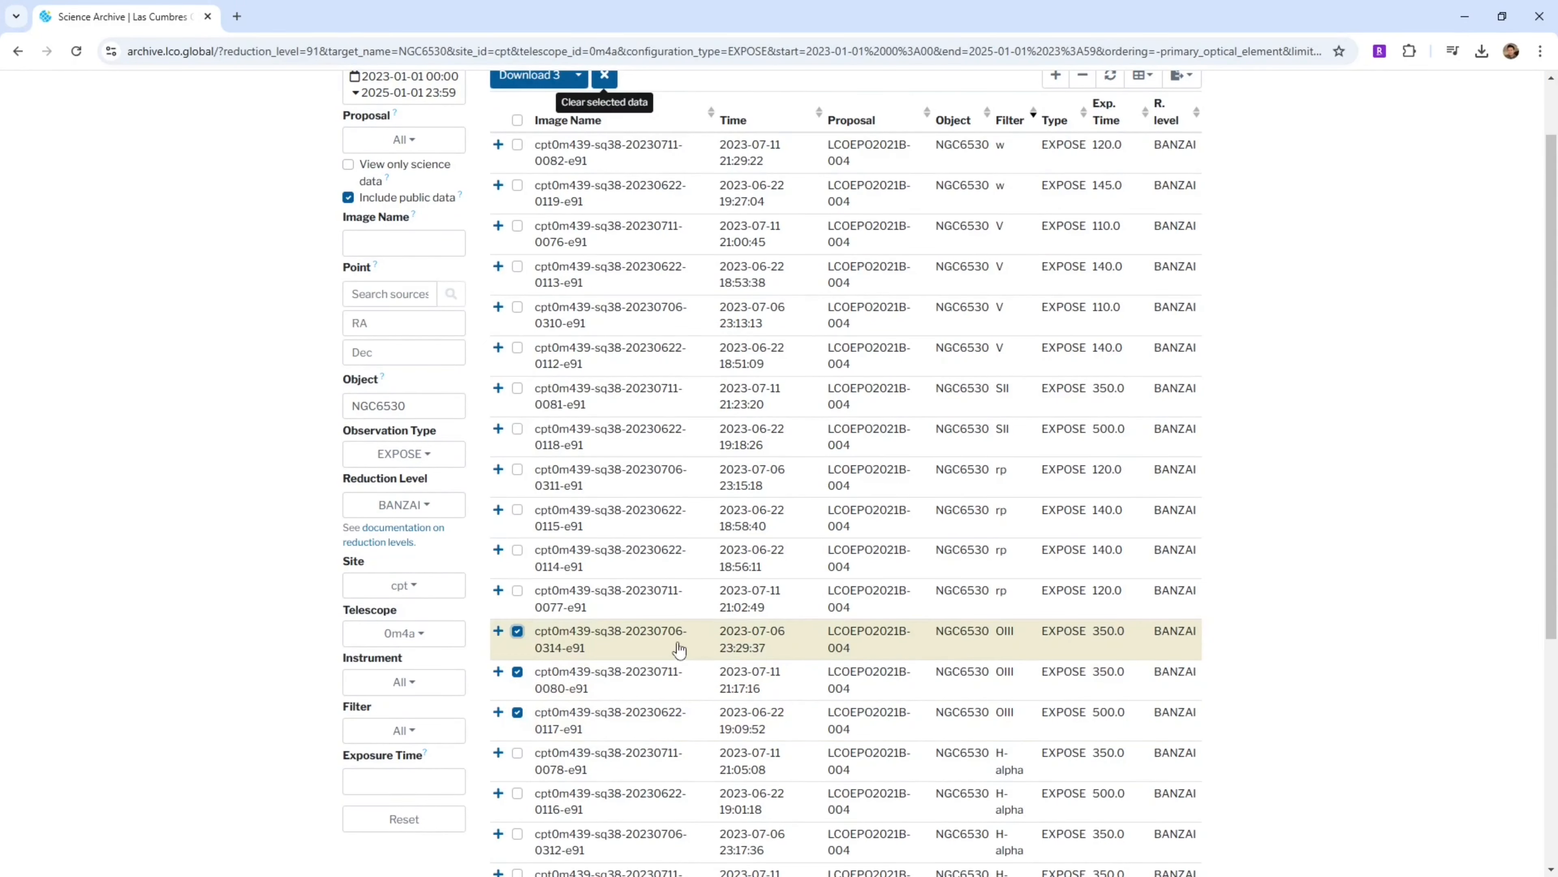
{"action": "scroll", "coordinate": [675, 644], "scroll_direction": "up", "scroll_amount": 1}
{"action": "left_click", "coordinate": [531, 160]}
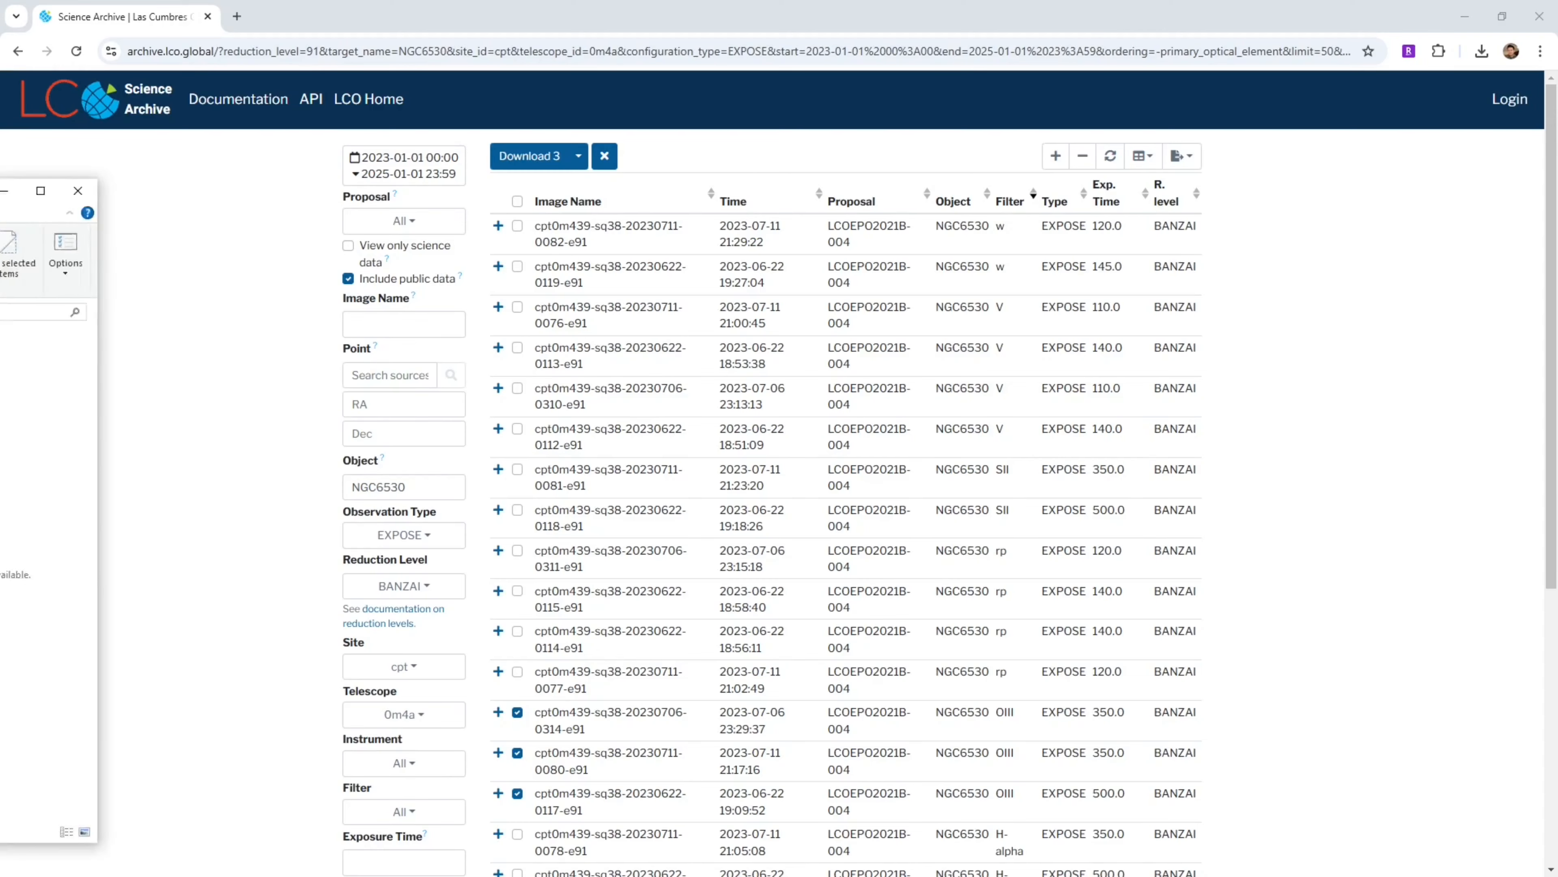
Rename the new OIII archive in Downloads to lco_data-20241220-3_OIII.zip
{"action": "left_click_drag", "start_coordinate": [0, 189], "coordinate": [388, 176]}
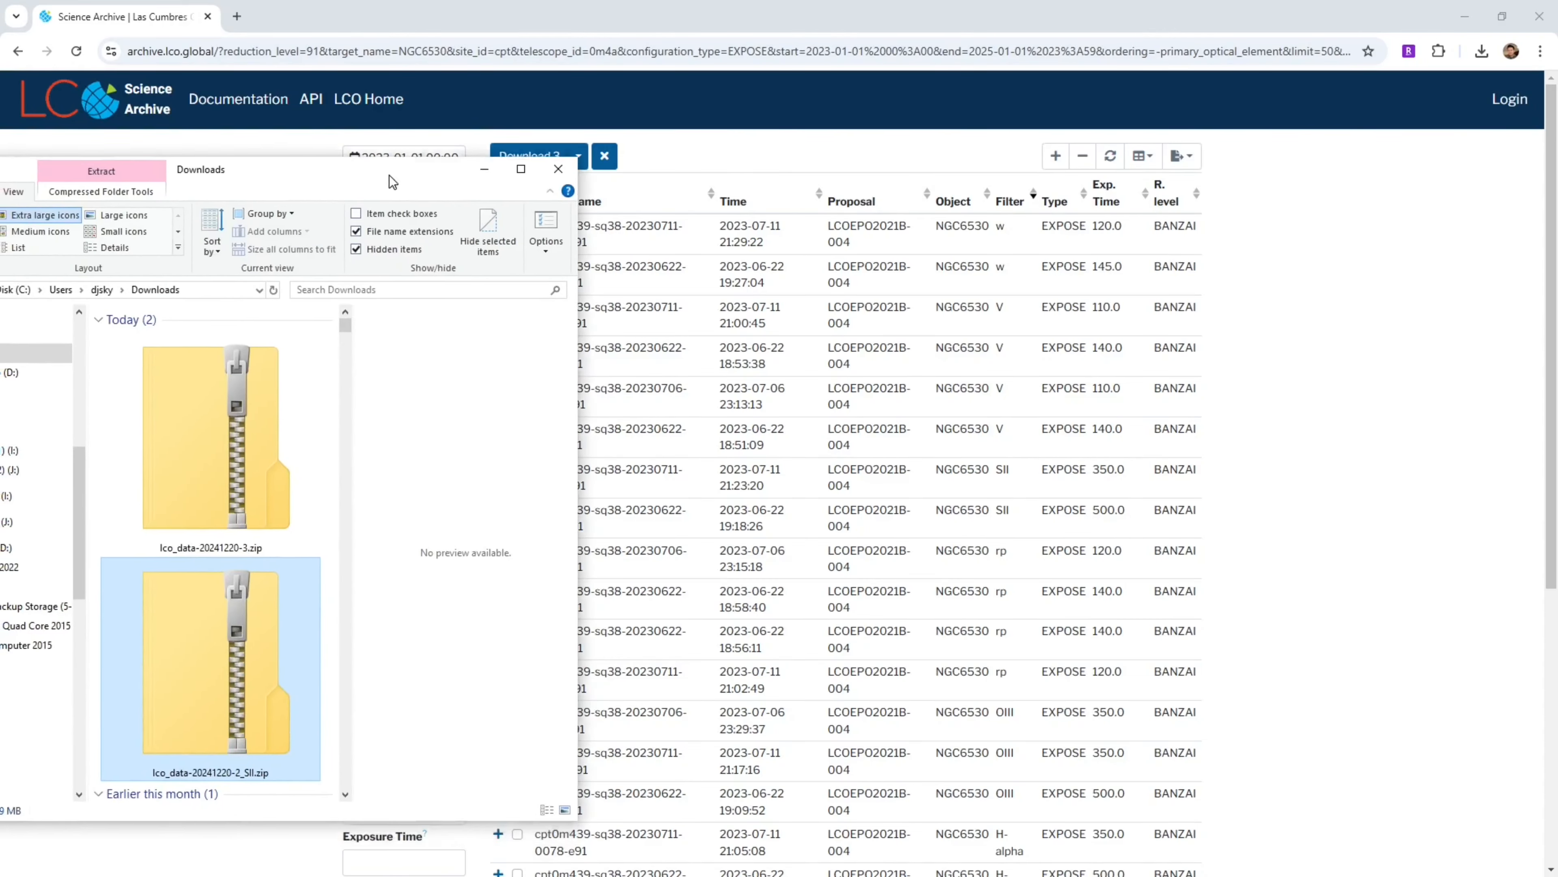
{"action": "left_click", "coordinate": [244, 548]}
{"action": "type", "text": "_OIII"}
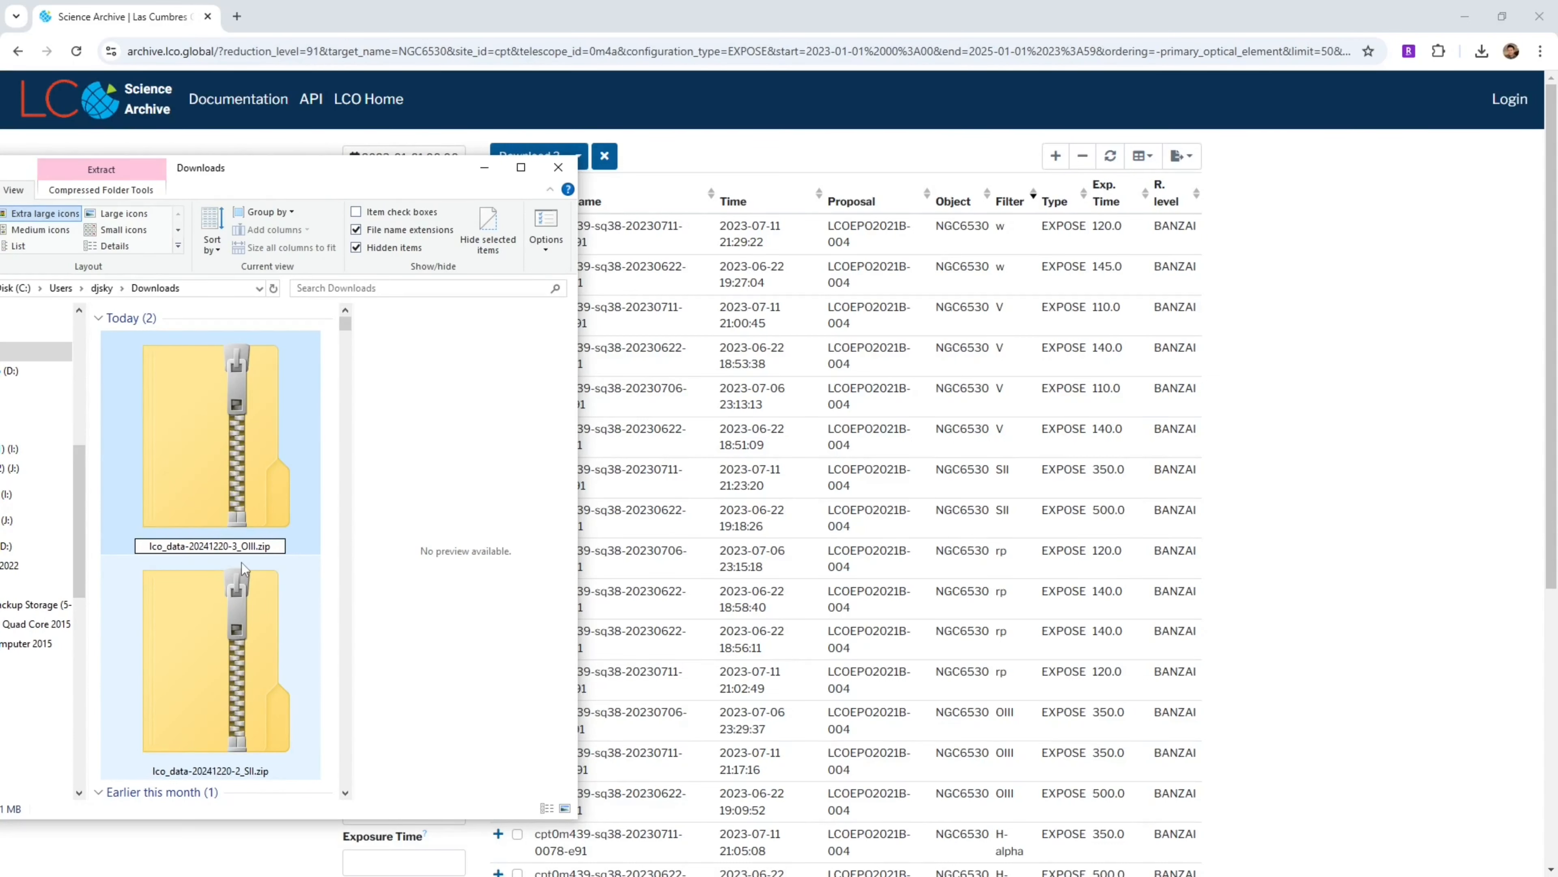
{"action": "left_click", "coordinate": [243, 568]}
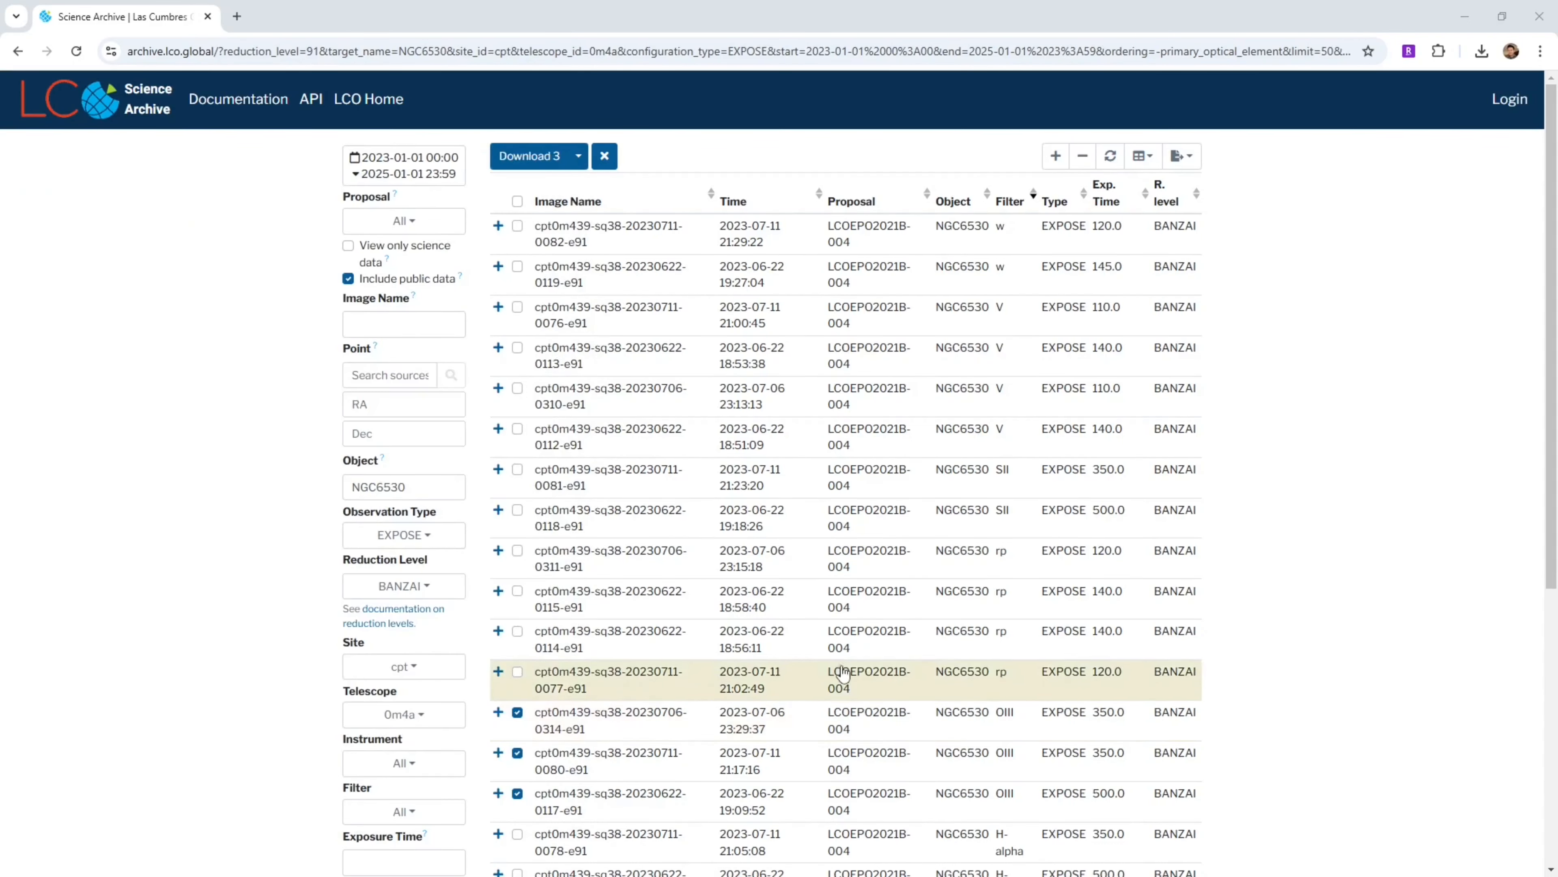
Clear the selection, select the five H-alpha exposures and download them
{"action": "left_click", "coordinate": [606, 159]}
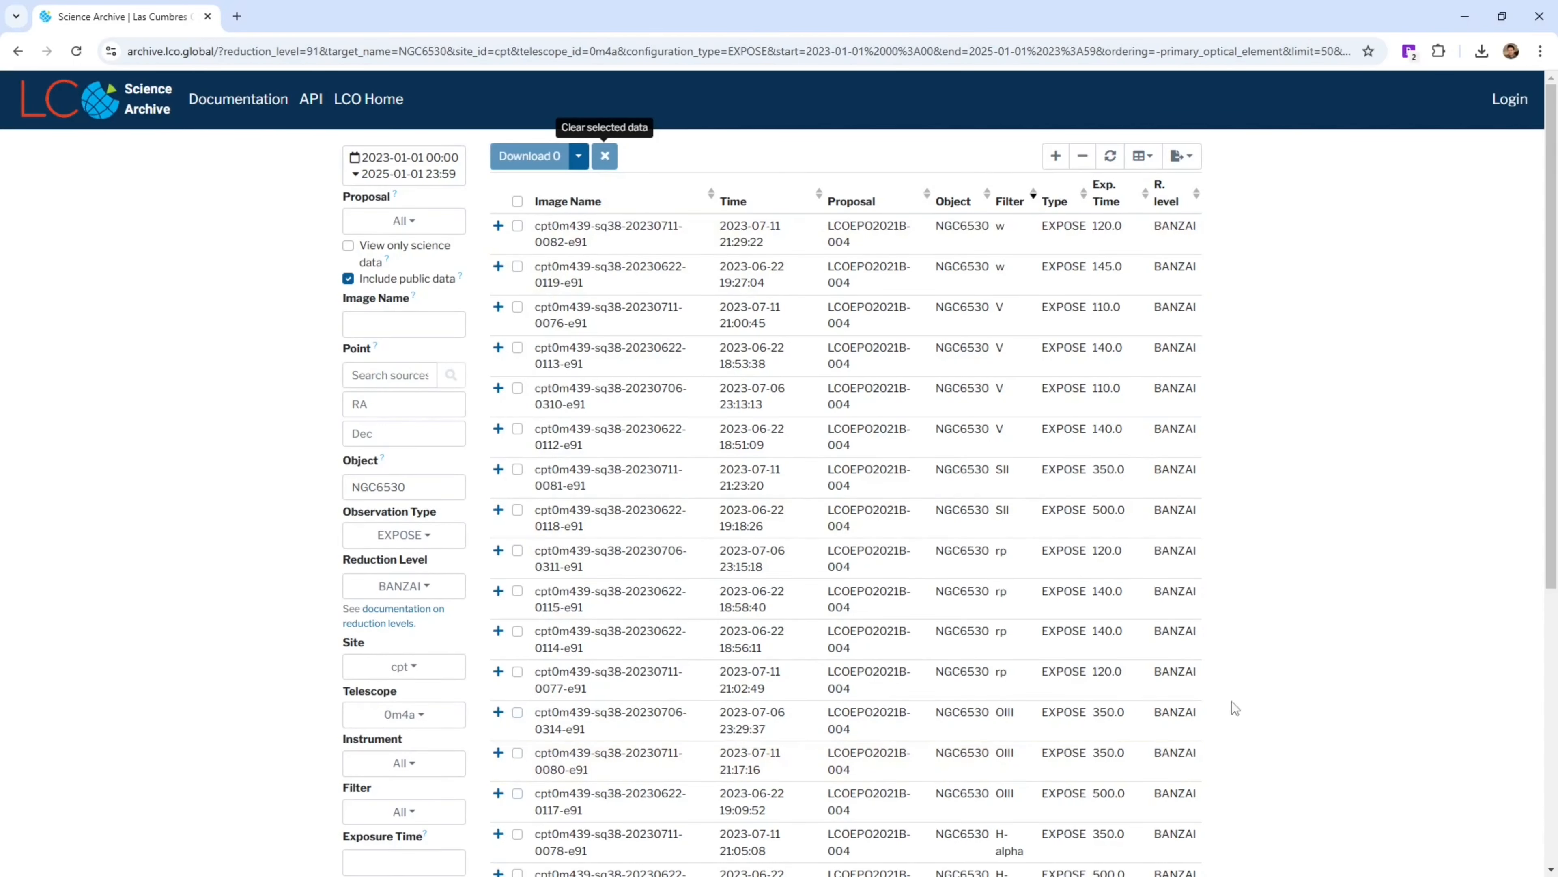
{"action": "scroll", "coordinate": [1212, 712], "scroll_direction": "down", "scroll_amount": 3}
{"action": "scroll", "coordinate": [1209, 709], "scroll_direction": "down", "scroll_amount": 3}
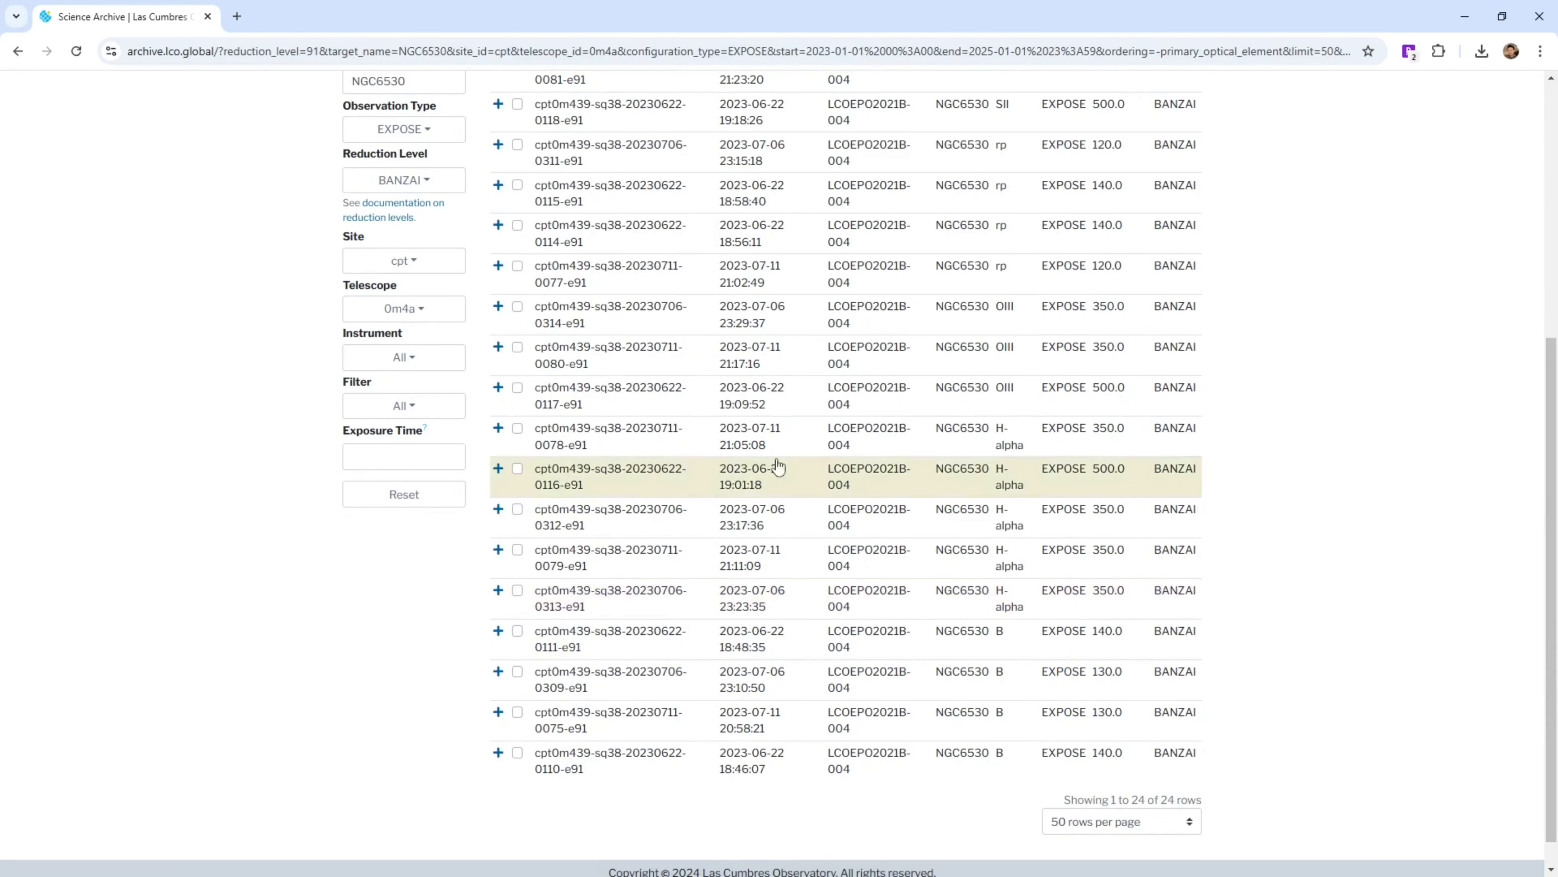
{"action": "left_click", "coordinate": [517, 590]}
{"action": "left_click", "coordinate": [517, 550]}
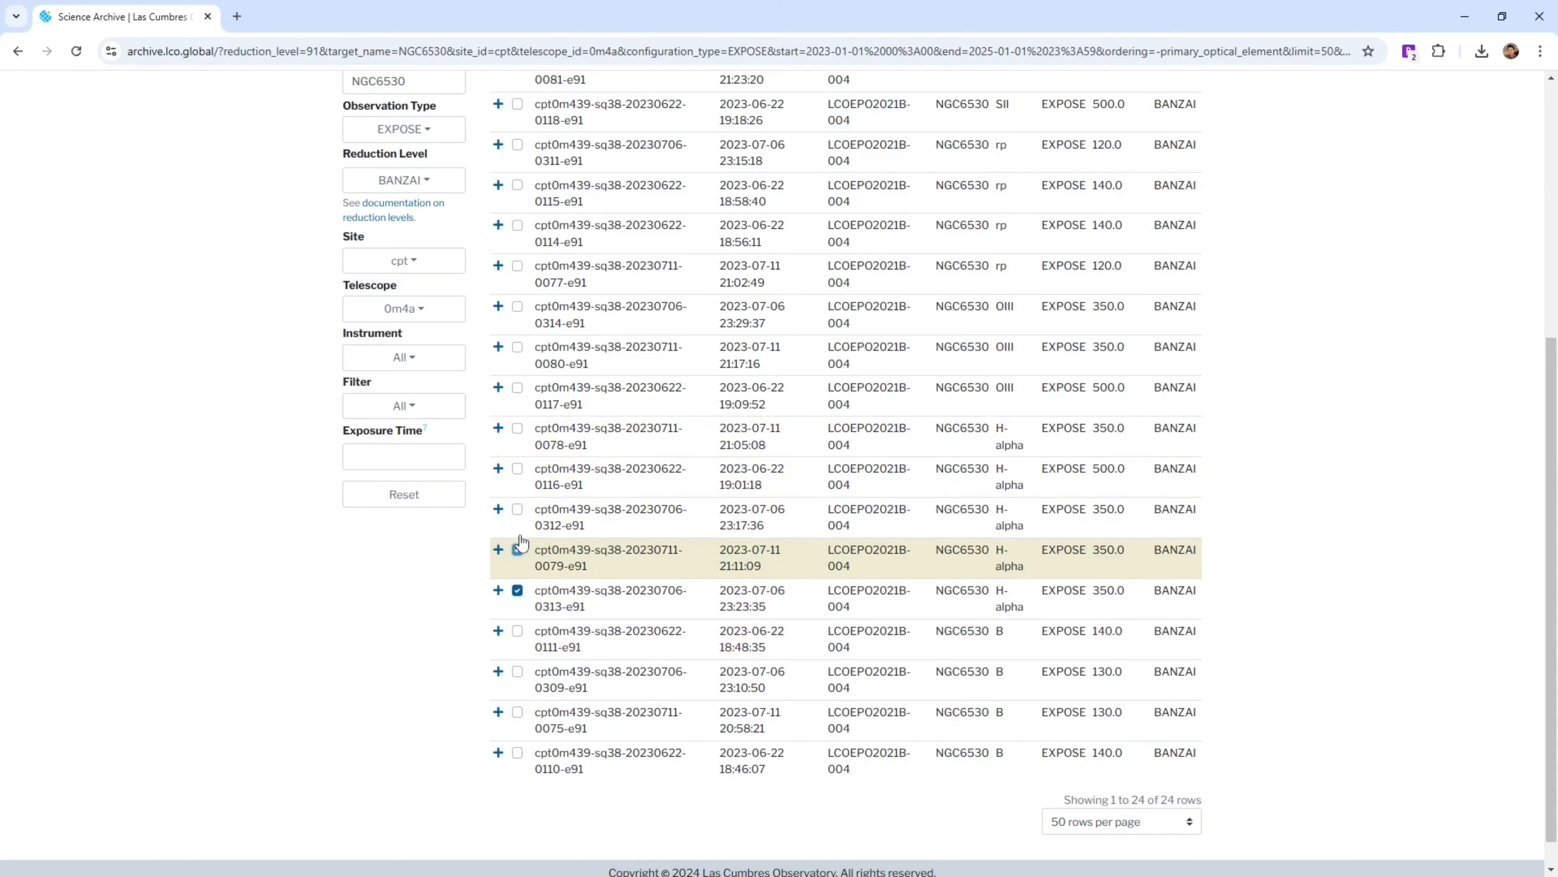
{"action": "left_click", "coordinate": [517, 509]}
{"action": "left_click", "coordinate": [517, 469]}
{"action": "left_click", "coordinate": [517, 428]}
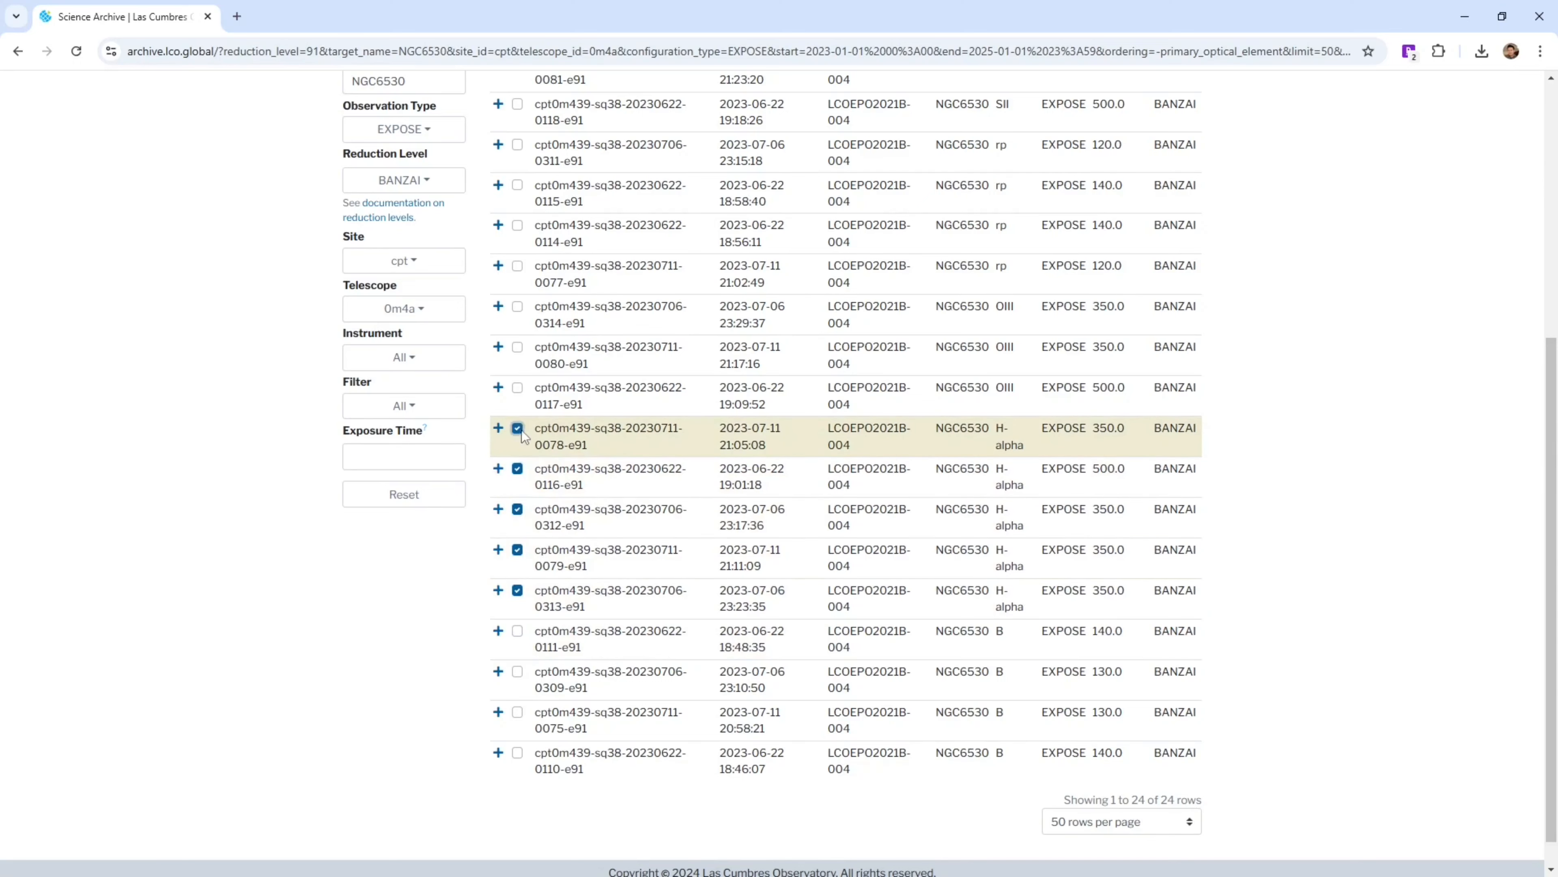
{"action": "scroll", "coordinate": [756, 595], "scroll_direction": "up", "scroll_amount": 1}
{"action": "scroll", "coordinate": [756, 594], "scroll_direction": "up", "scroll_amount": 5}
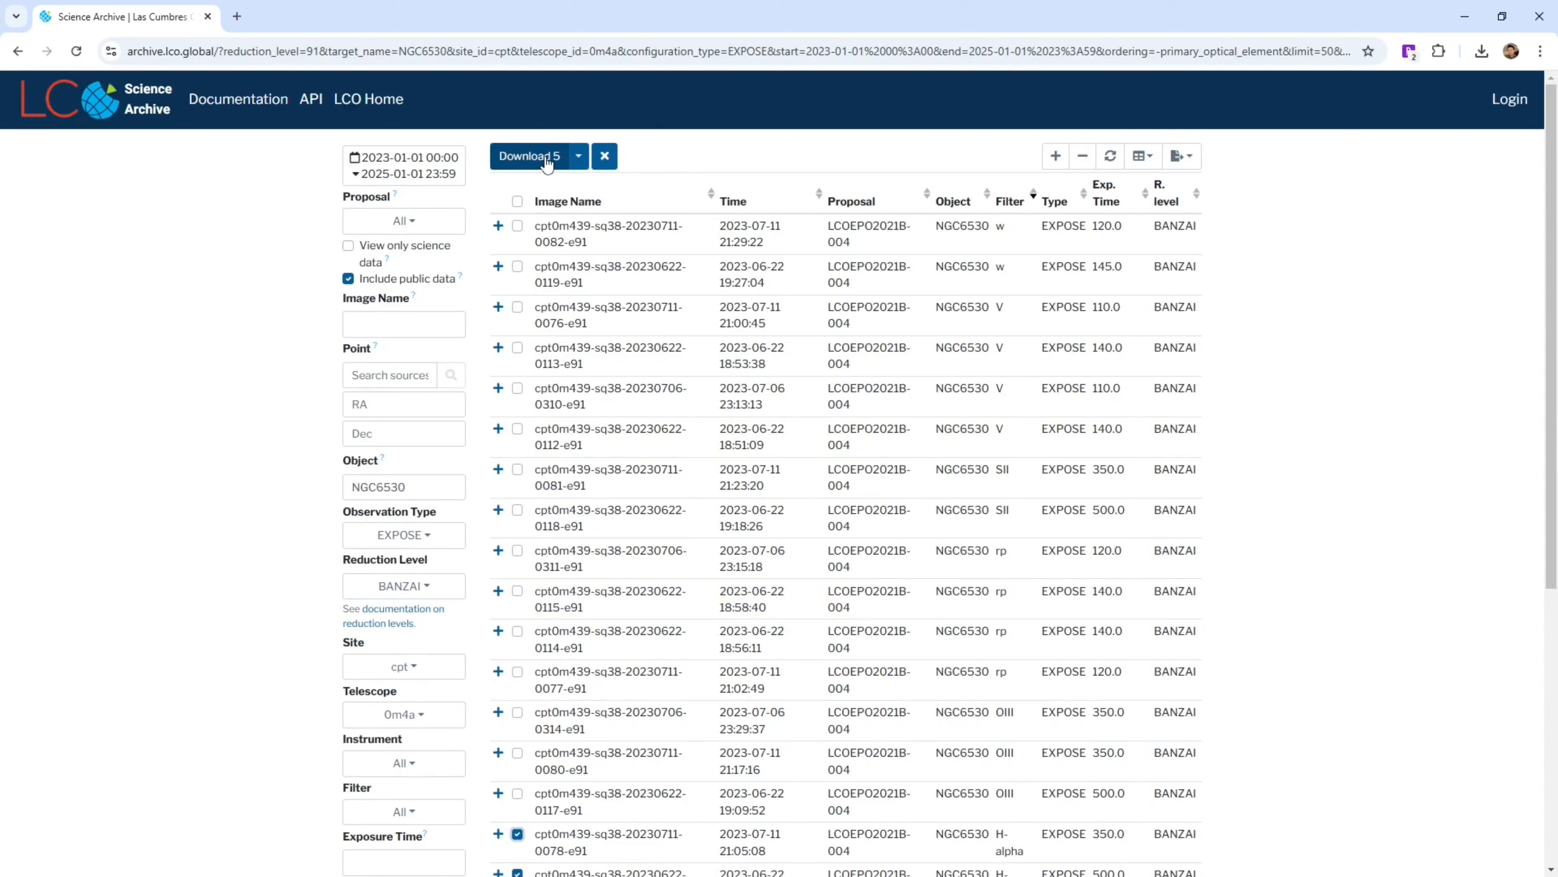
{"action": "scroll", "coordinate": [548, 165], "scroll_direction": "down", "scroll_amount": 4}
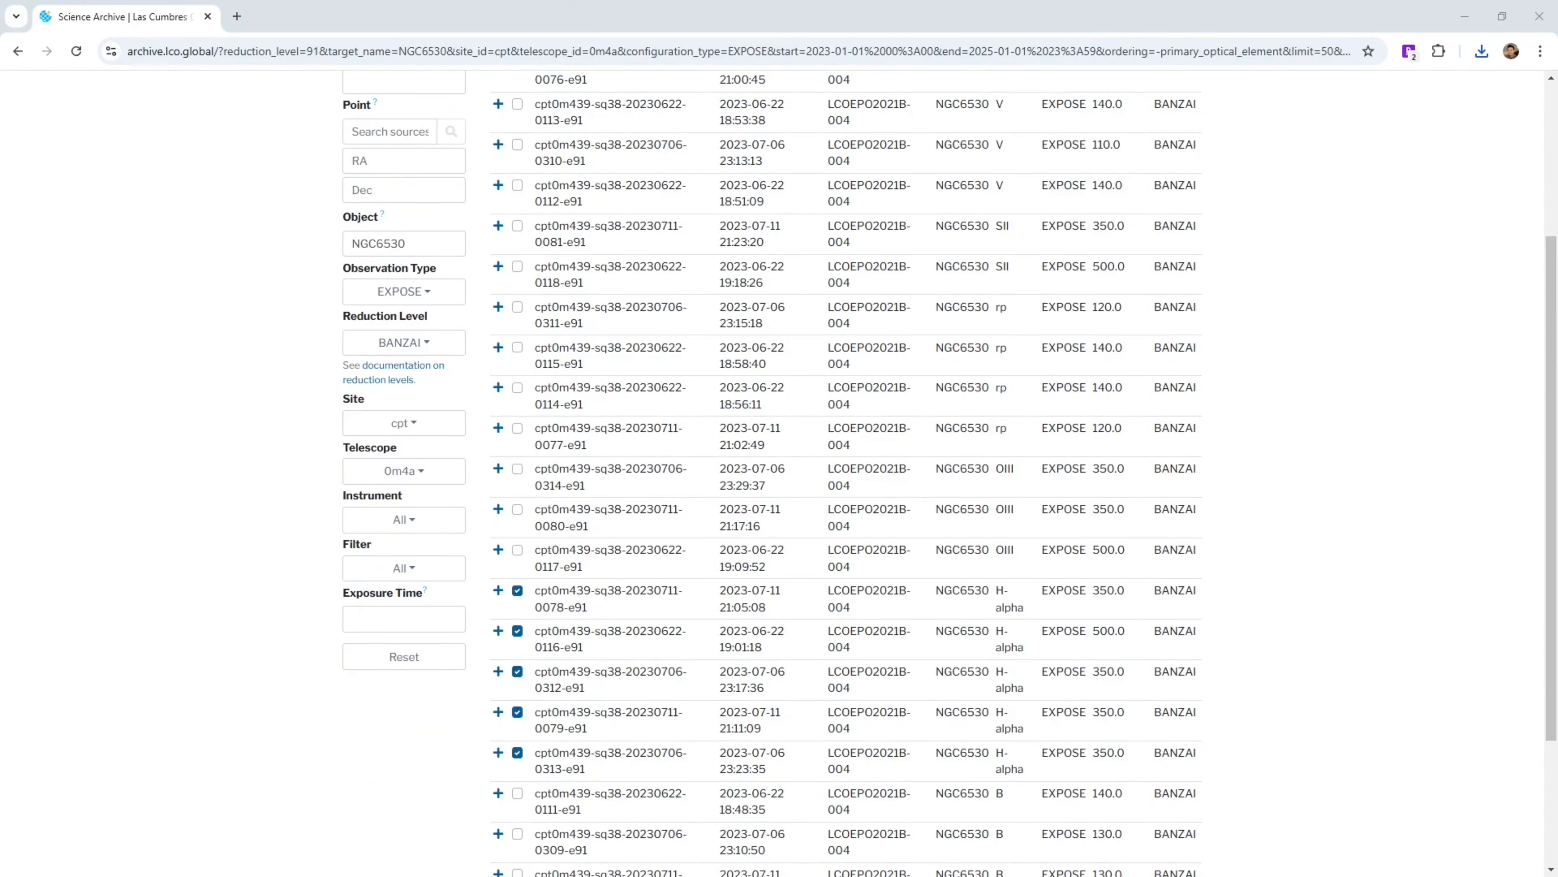
{"action": "left_click", "coordinate": [239, 512]}
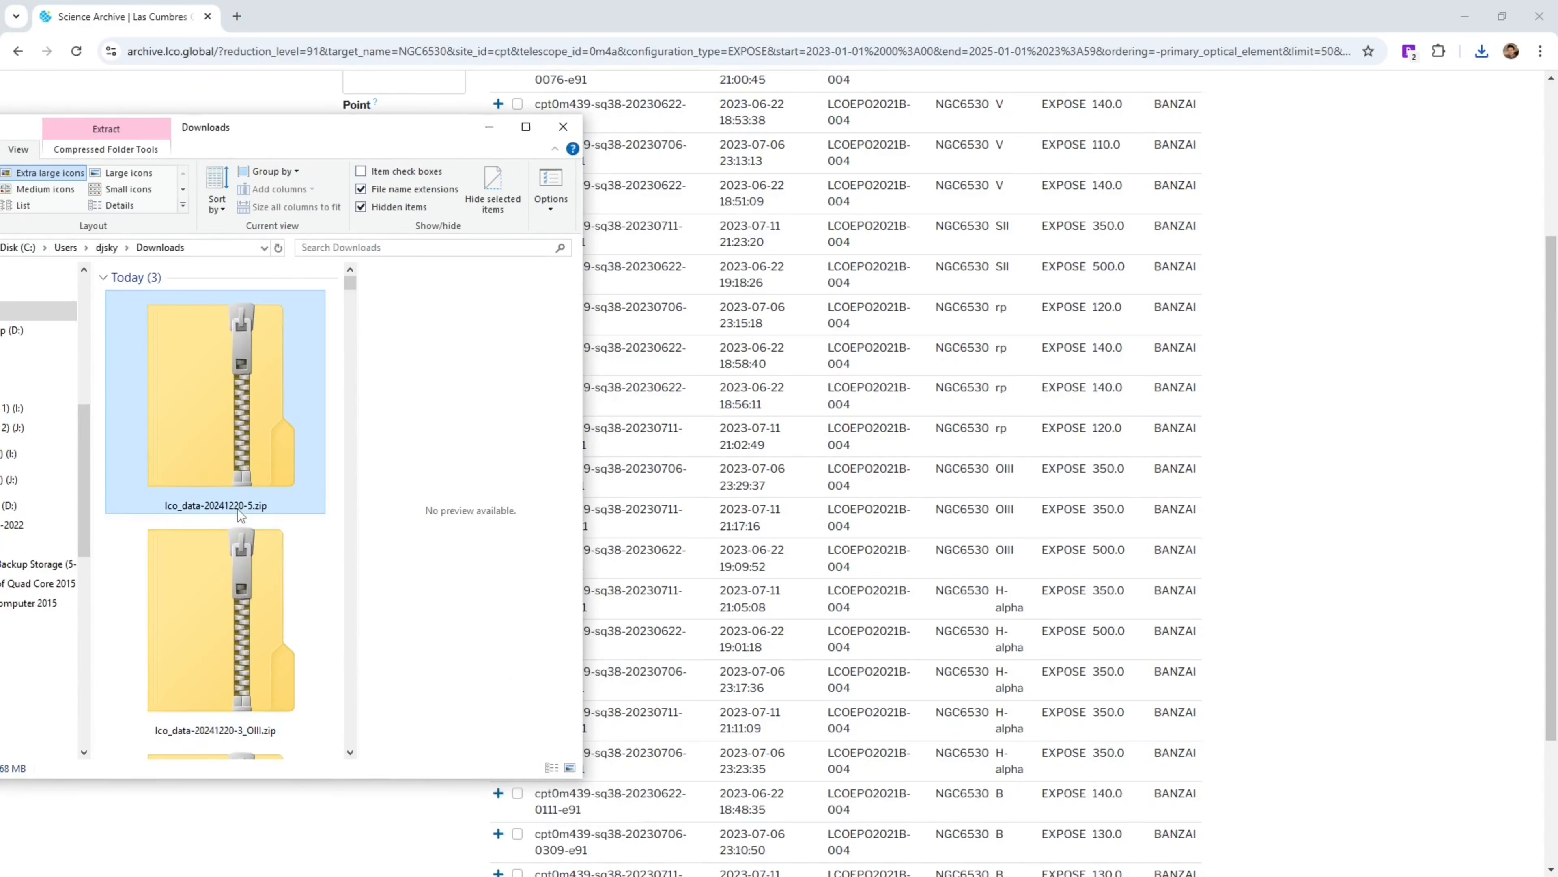
Rename the new H-alpha archive to lco_data-20241220-5_Ha.zip
{"action": "left_click", "coordinate": [252, 510]}
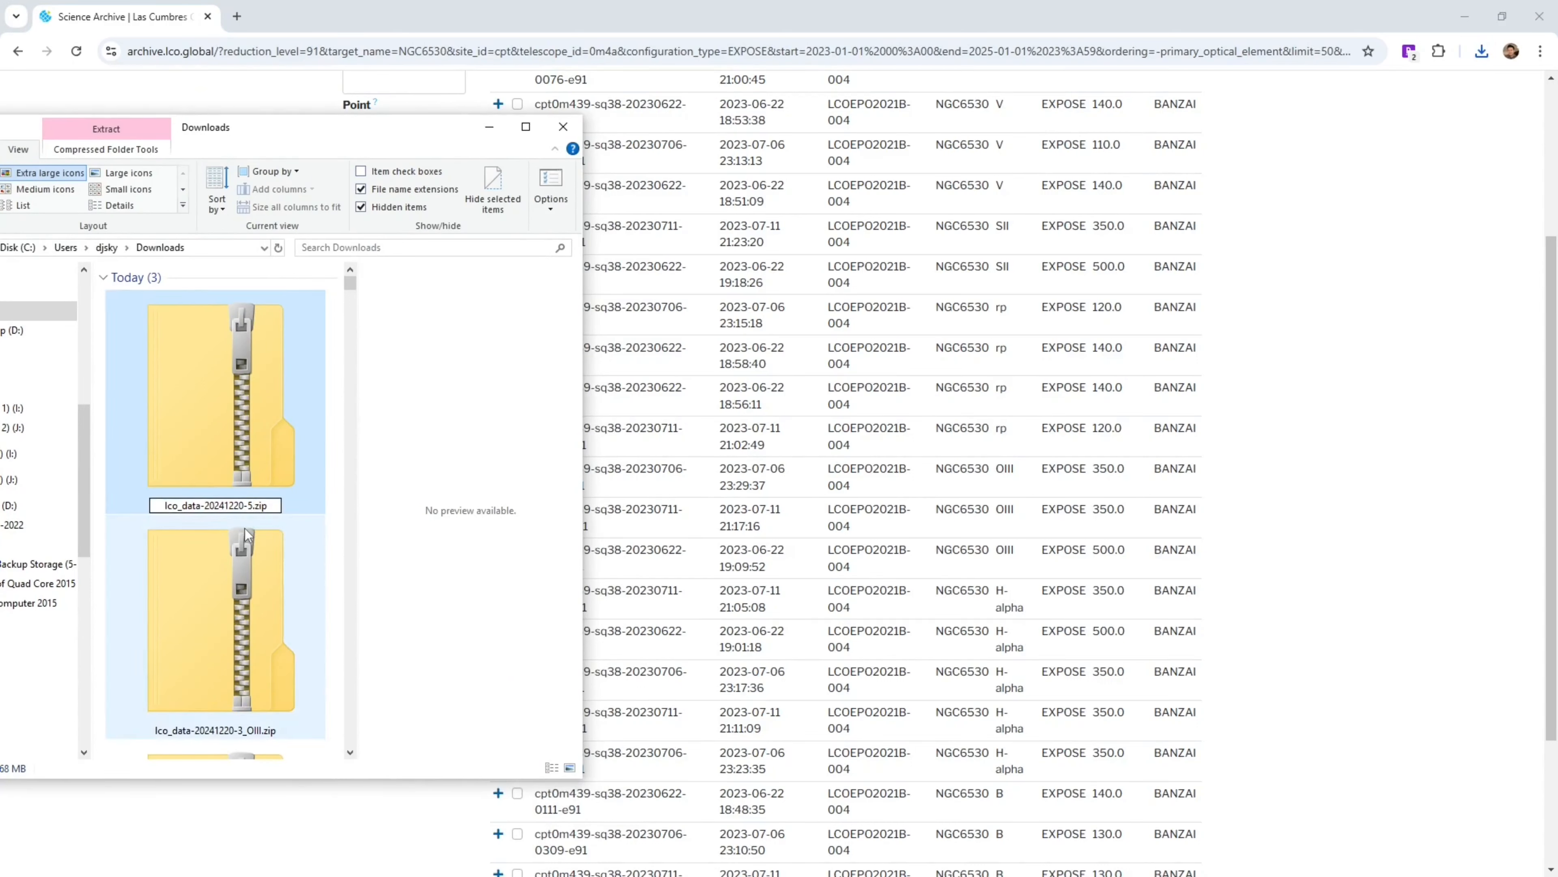
{"action": "type", "text": "_Ha"}
{"action": "key", "text": "Return"}
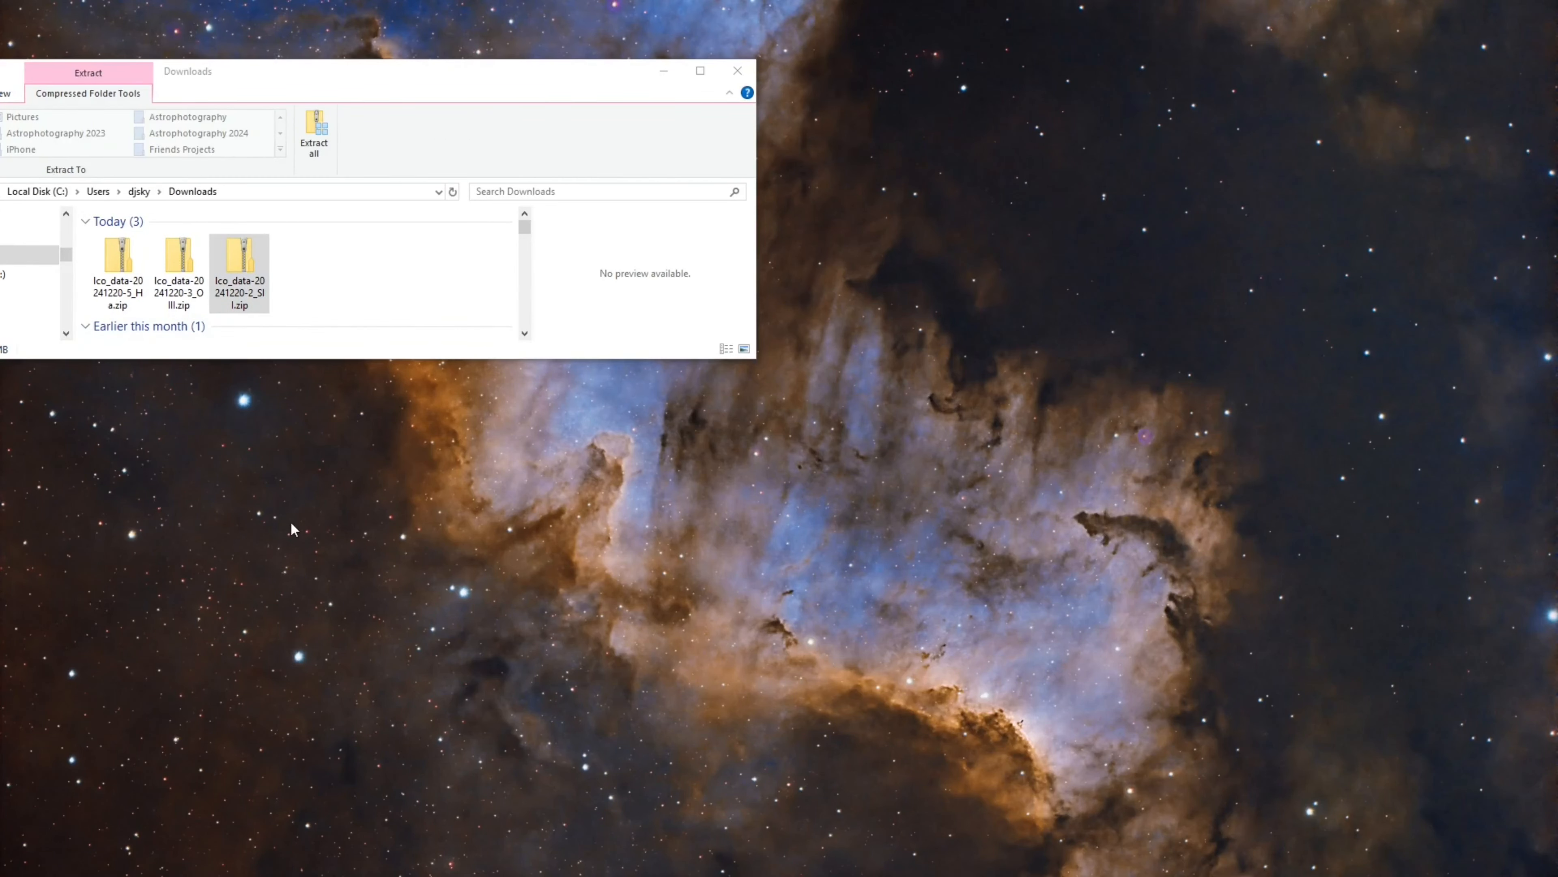
Extract the SII archive into the folder lco_data-20241220-2_SII in Downloads
{"action": "left_click", "coordinate": [218, 273]}
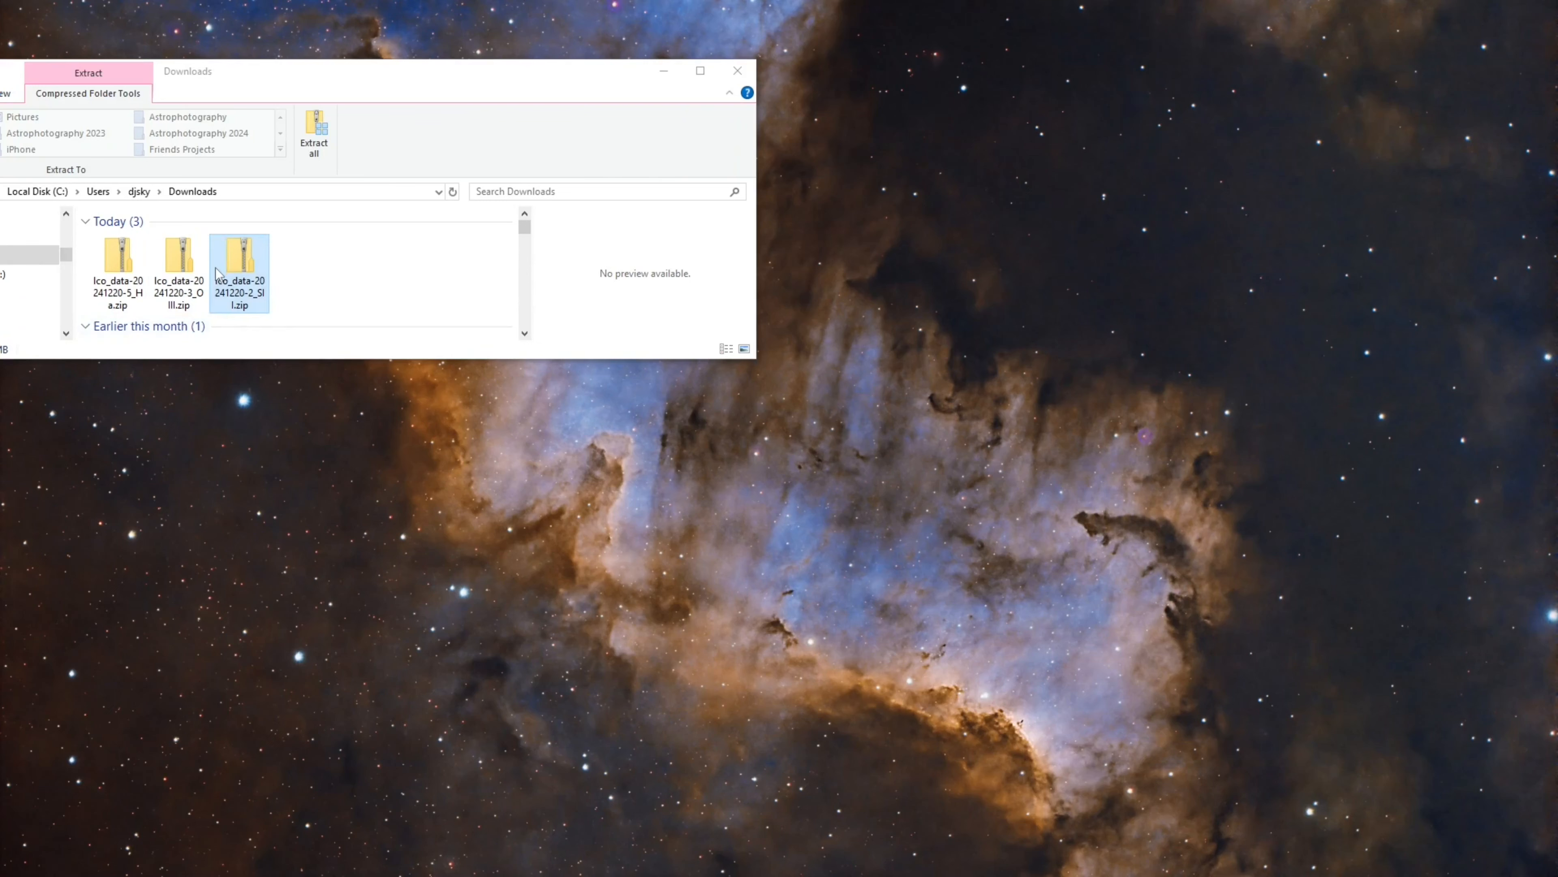
{"action": "left_click", "coordinate": [239, 263]}
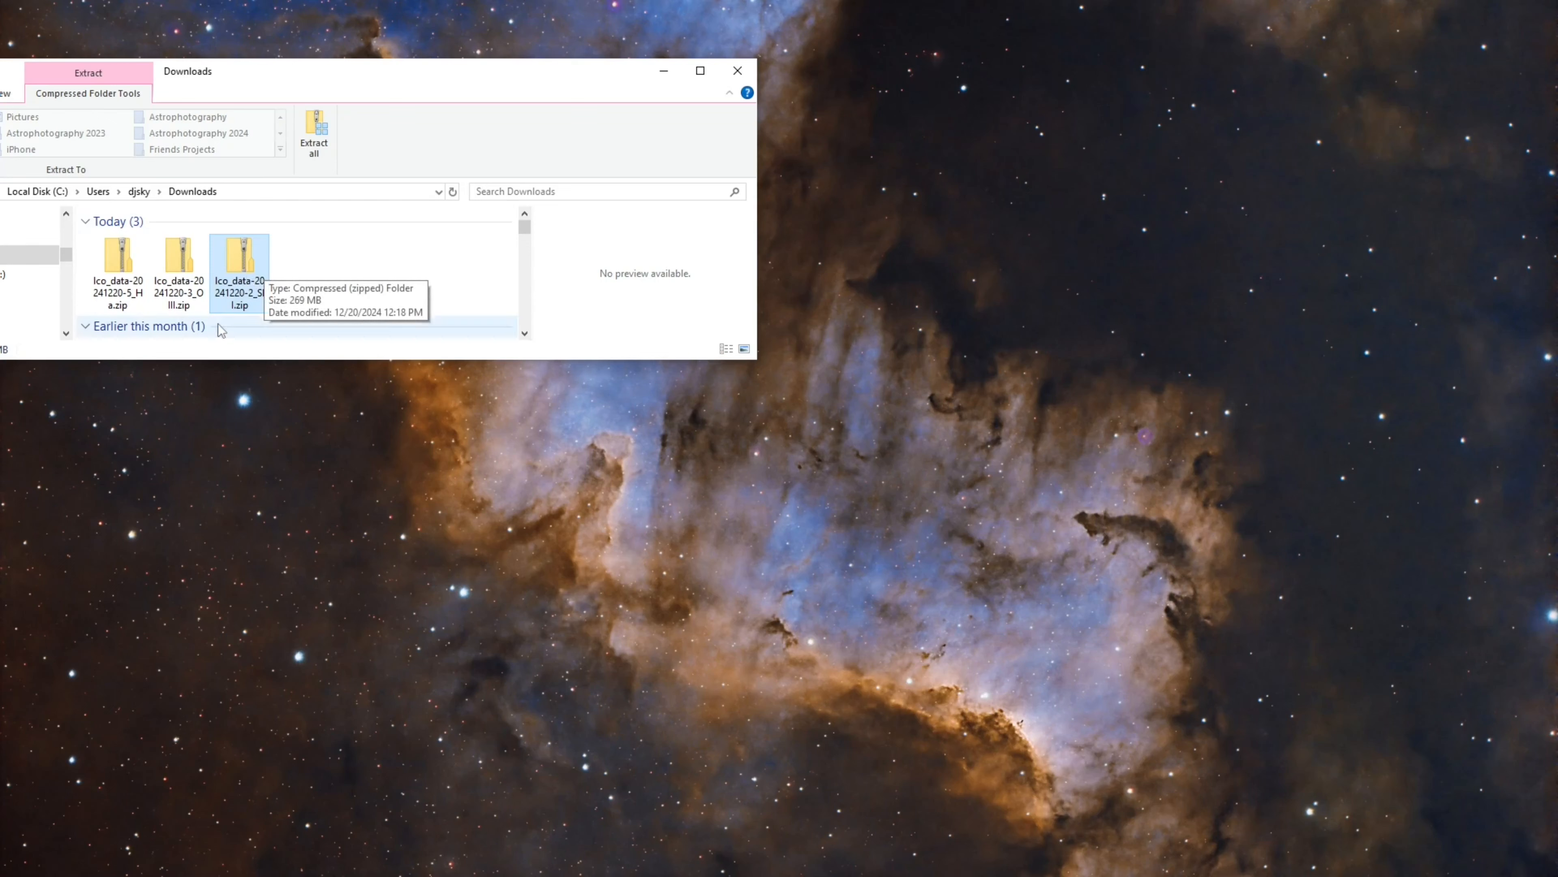
{"action": "left_click", "coordinate": [324, 141]}
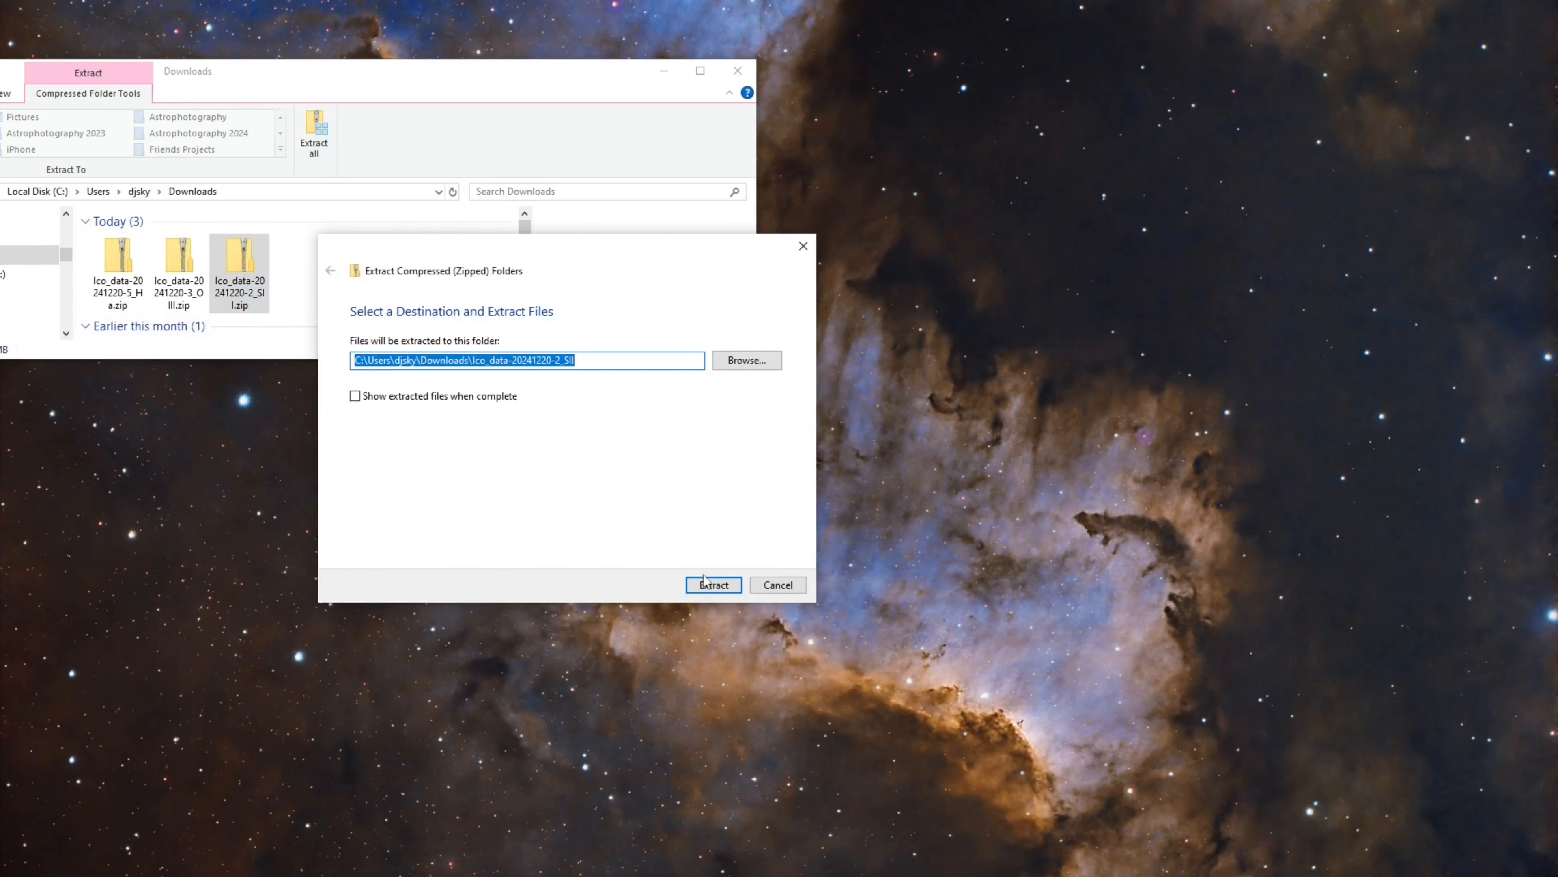
{"action": "left_click", "coordinate": [712, 585]}
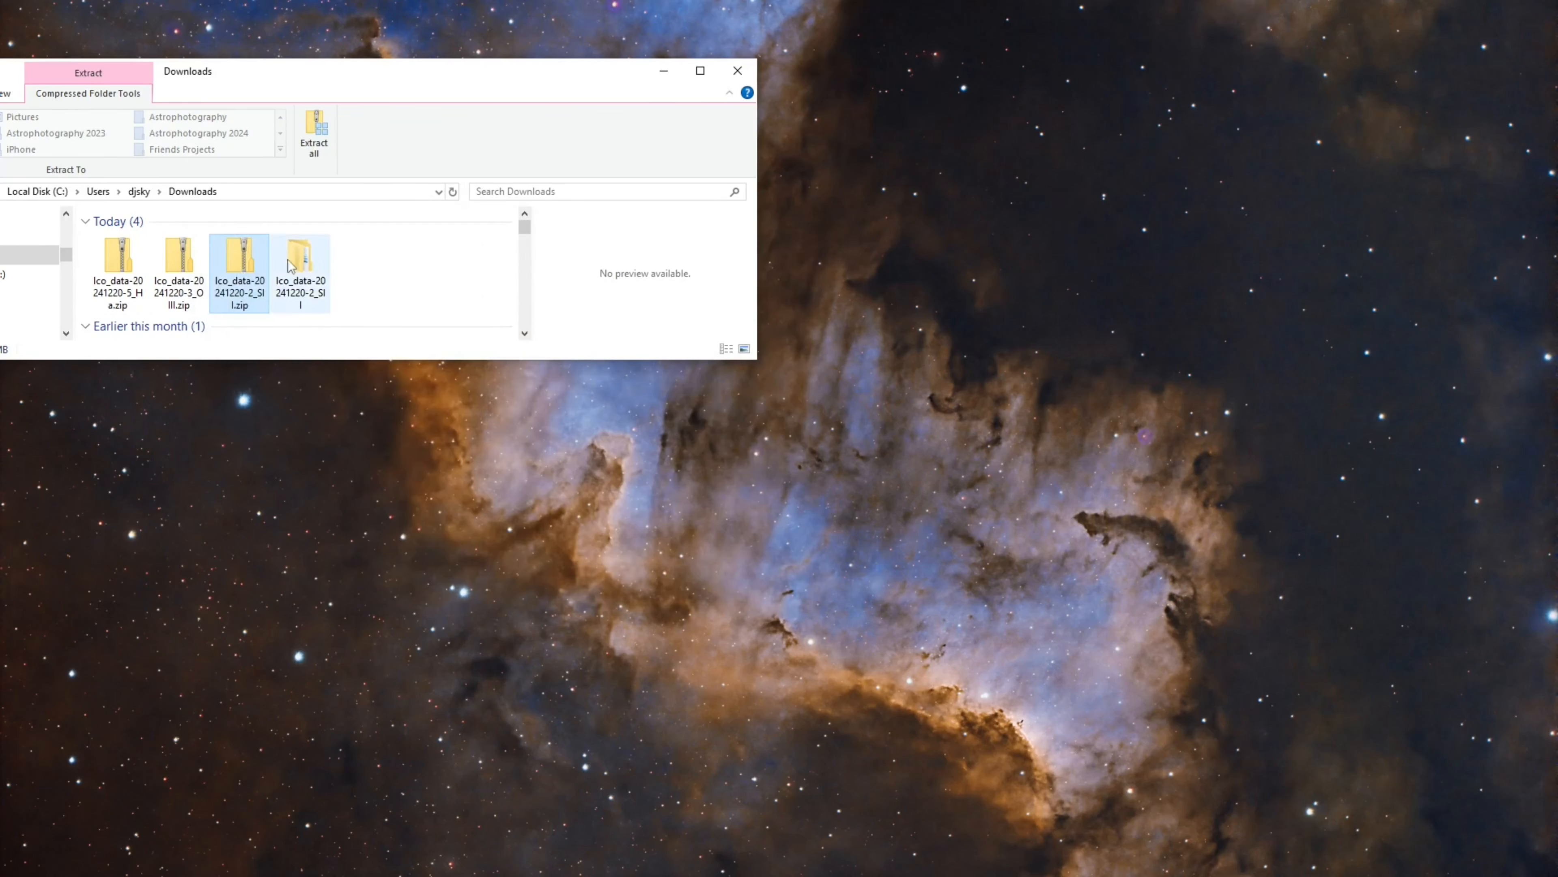
Extract the OIII archive into its own folder in Downloads
{"action": "left_click", "coordinate": [175, 254]}
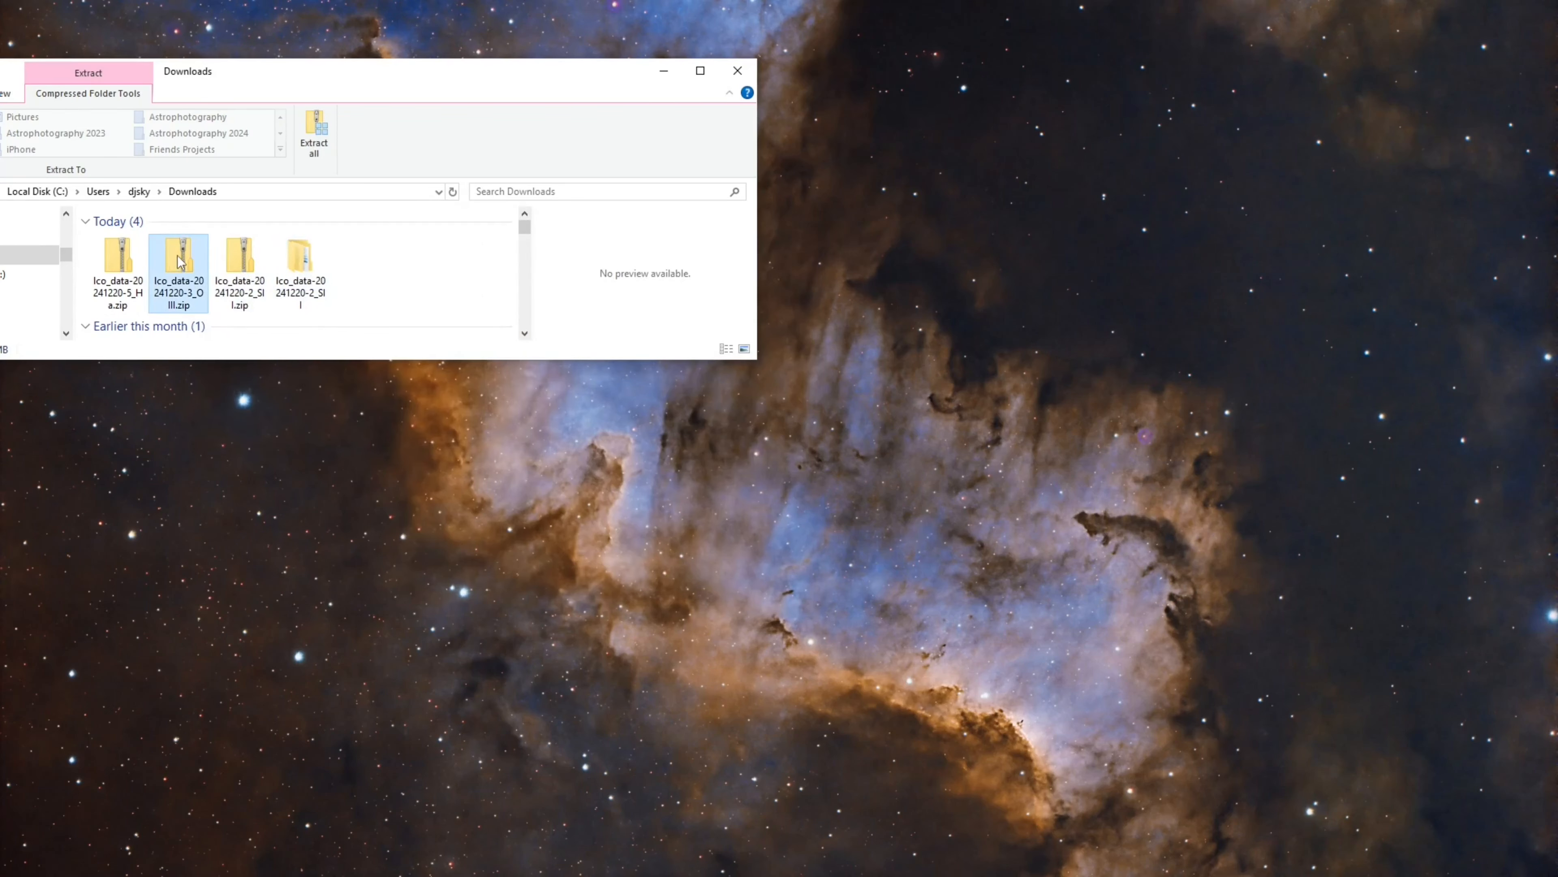
{"action": "left_click", "coordinate": [313, 135]}
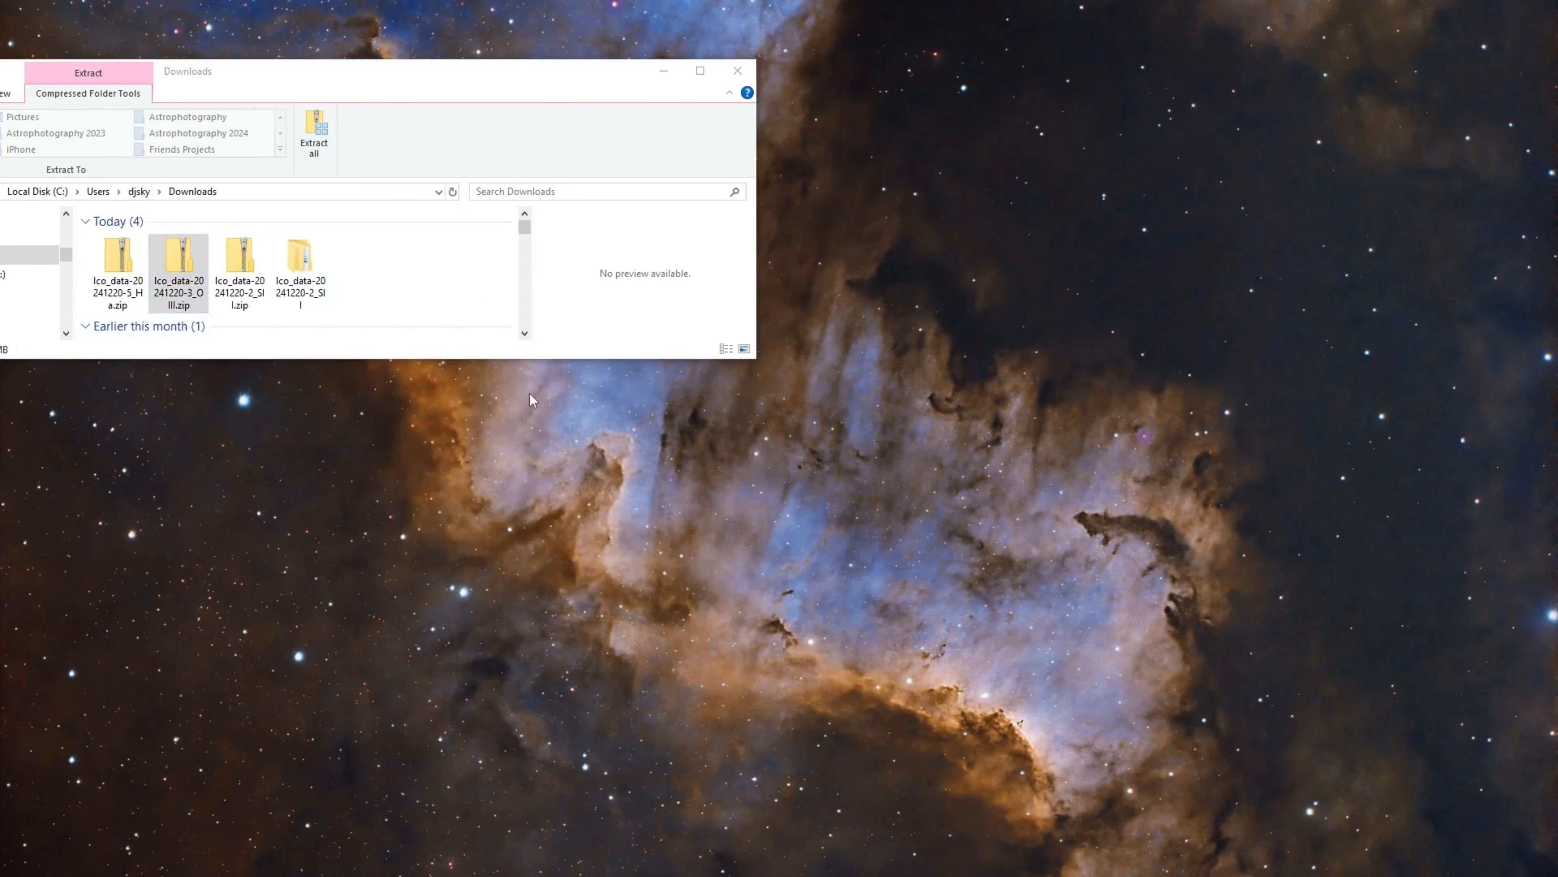
{"action": "left_click", "coordinate": [457, 666]}
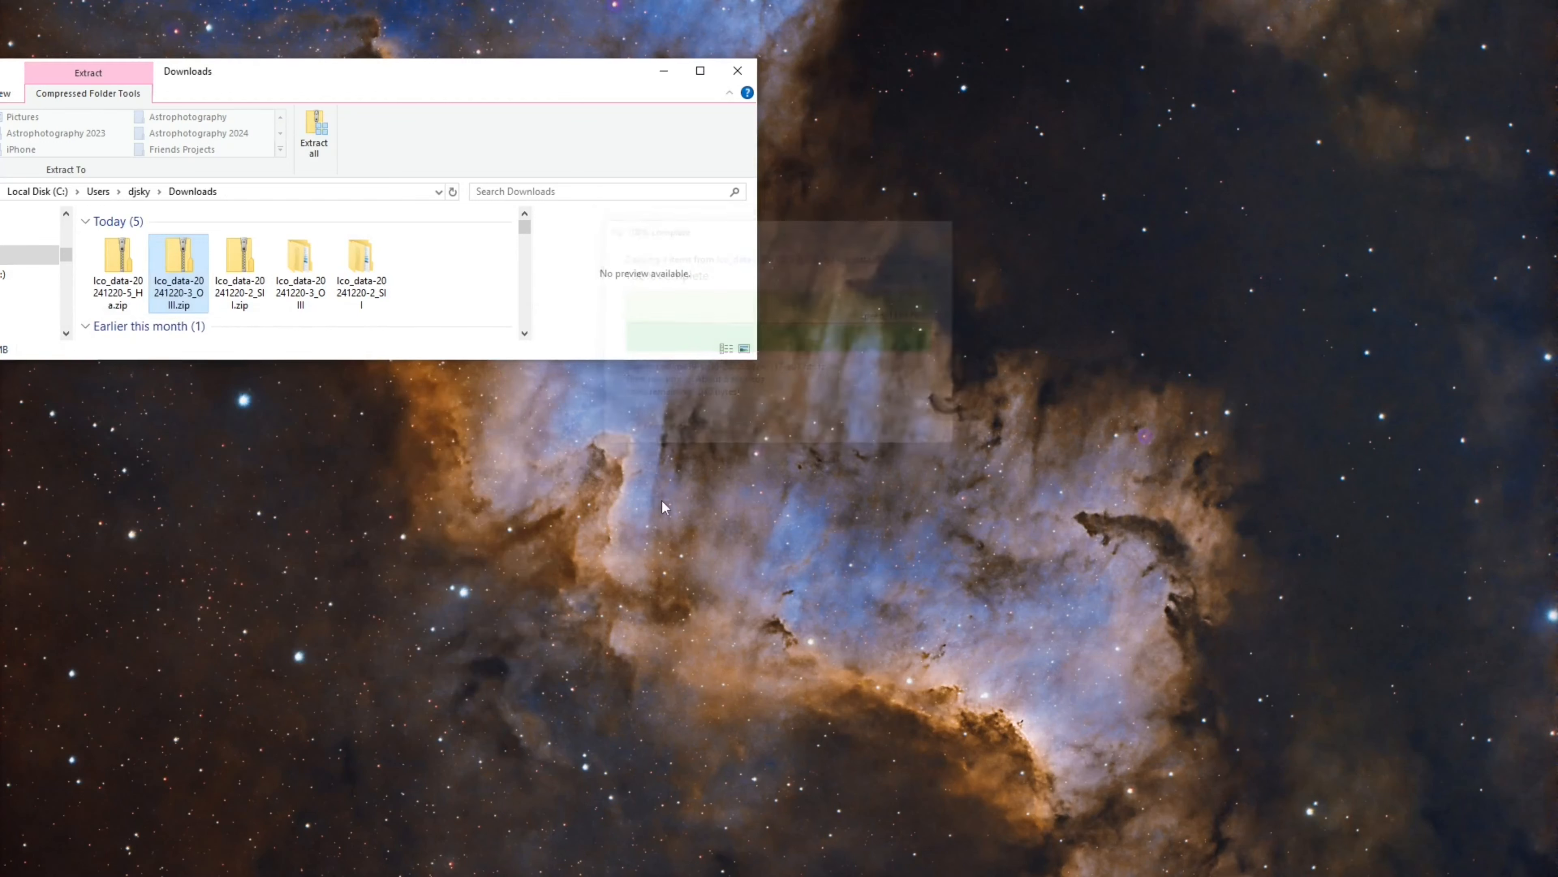
Extract the H-alpha archive into the folder lco_data-20241220-5_Ha in Downloads
{"action": "left_click", "coordinate": [121, 262]}
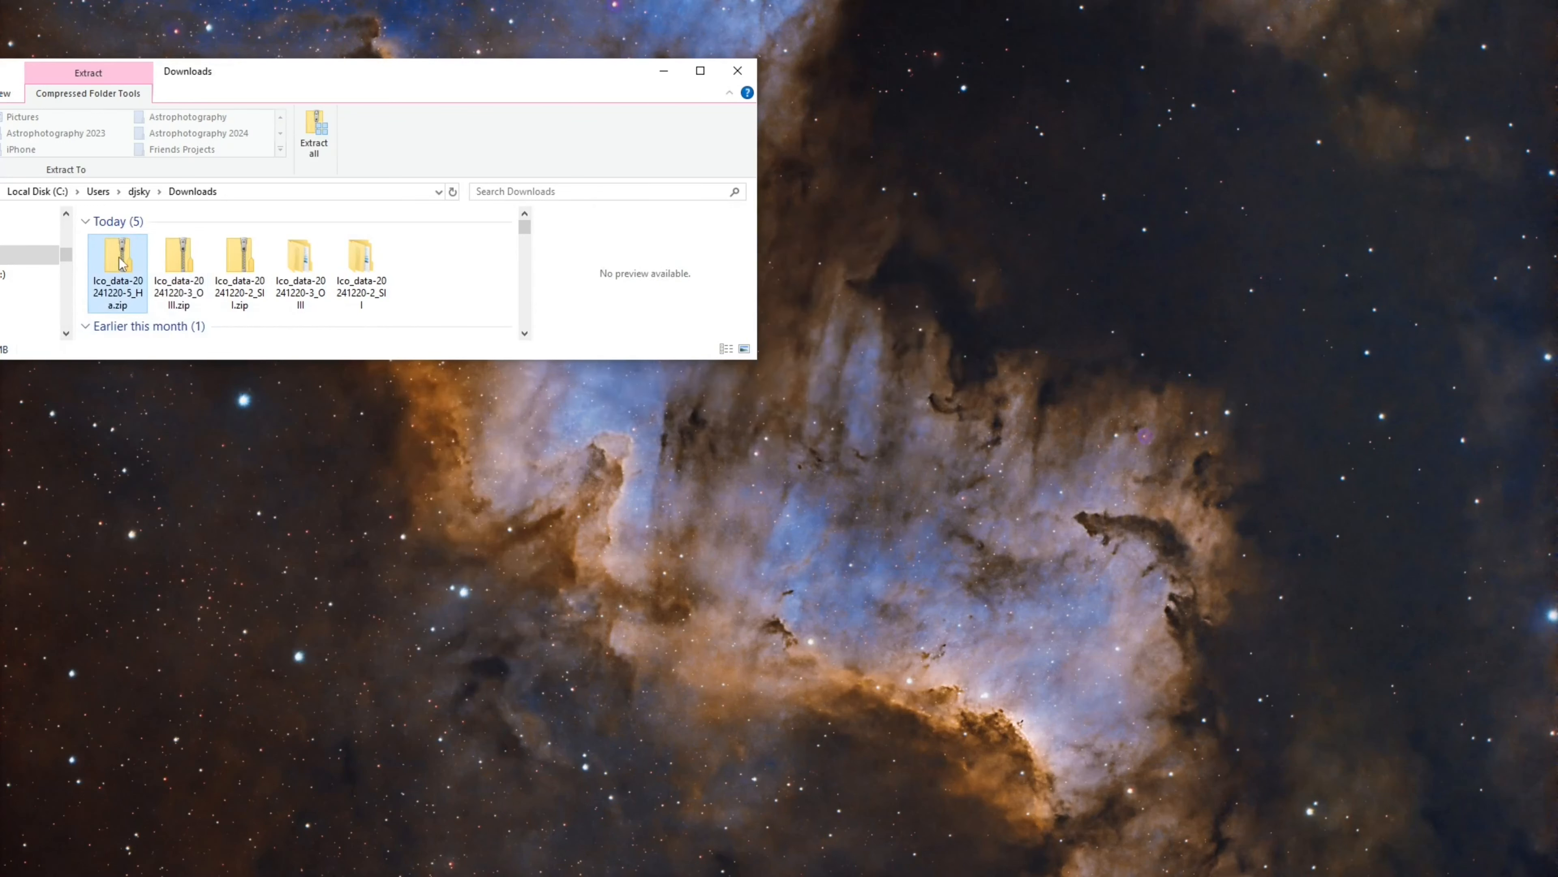
{"action": "left_click", "coordinate": [331, 146]}
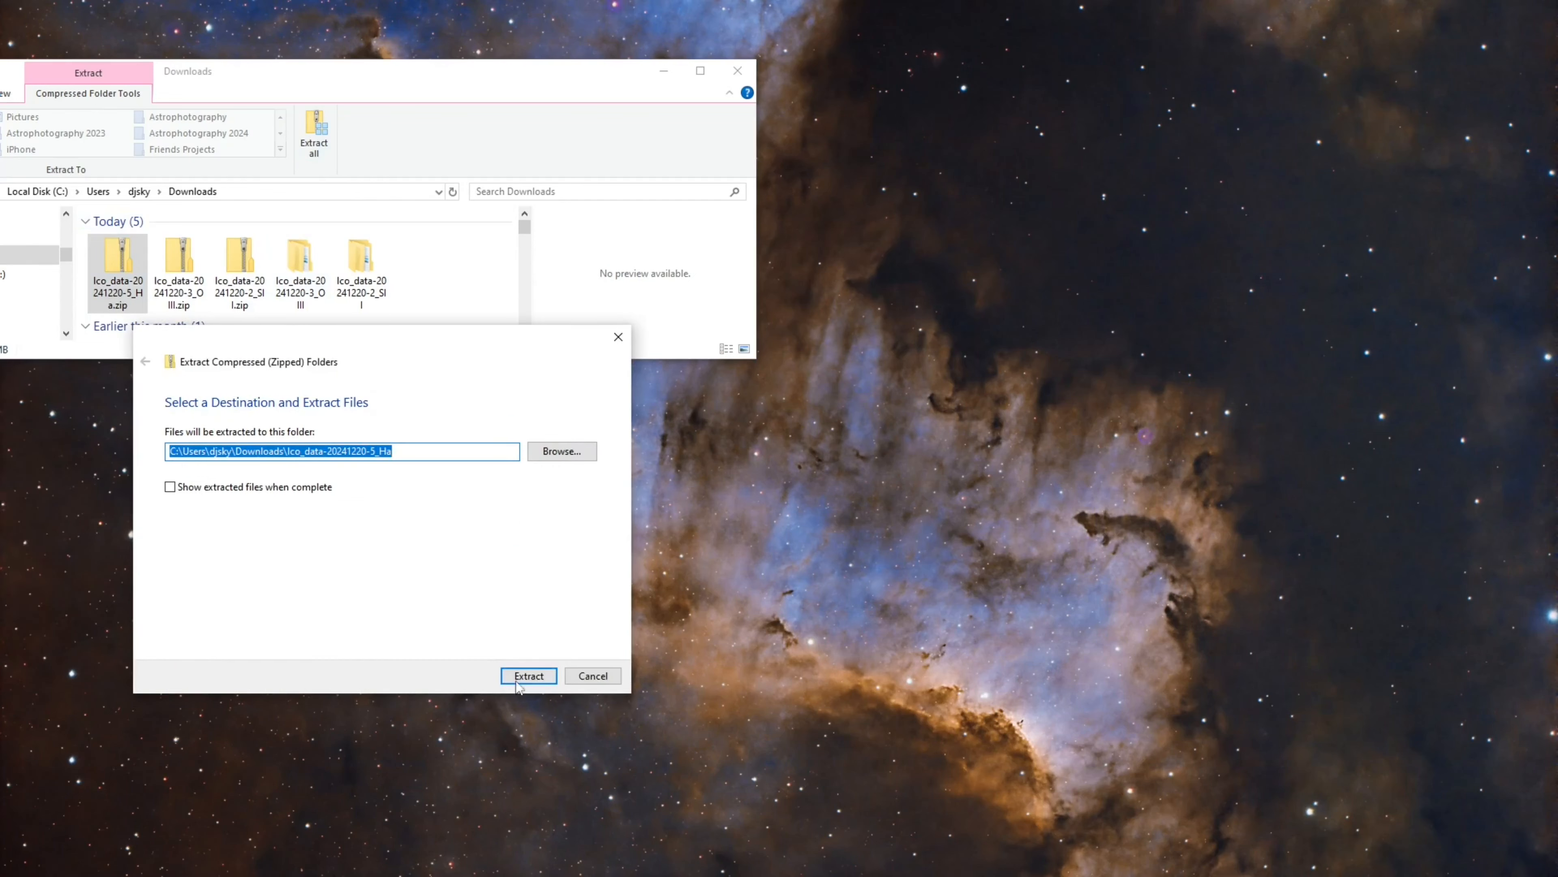
{"action": "left_click", "coordinate": [519, 673]}
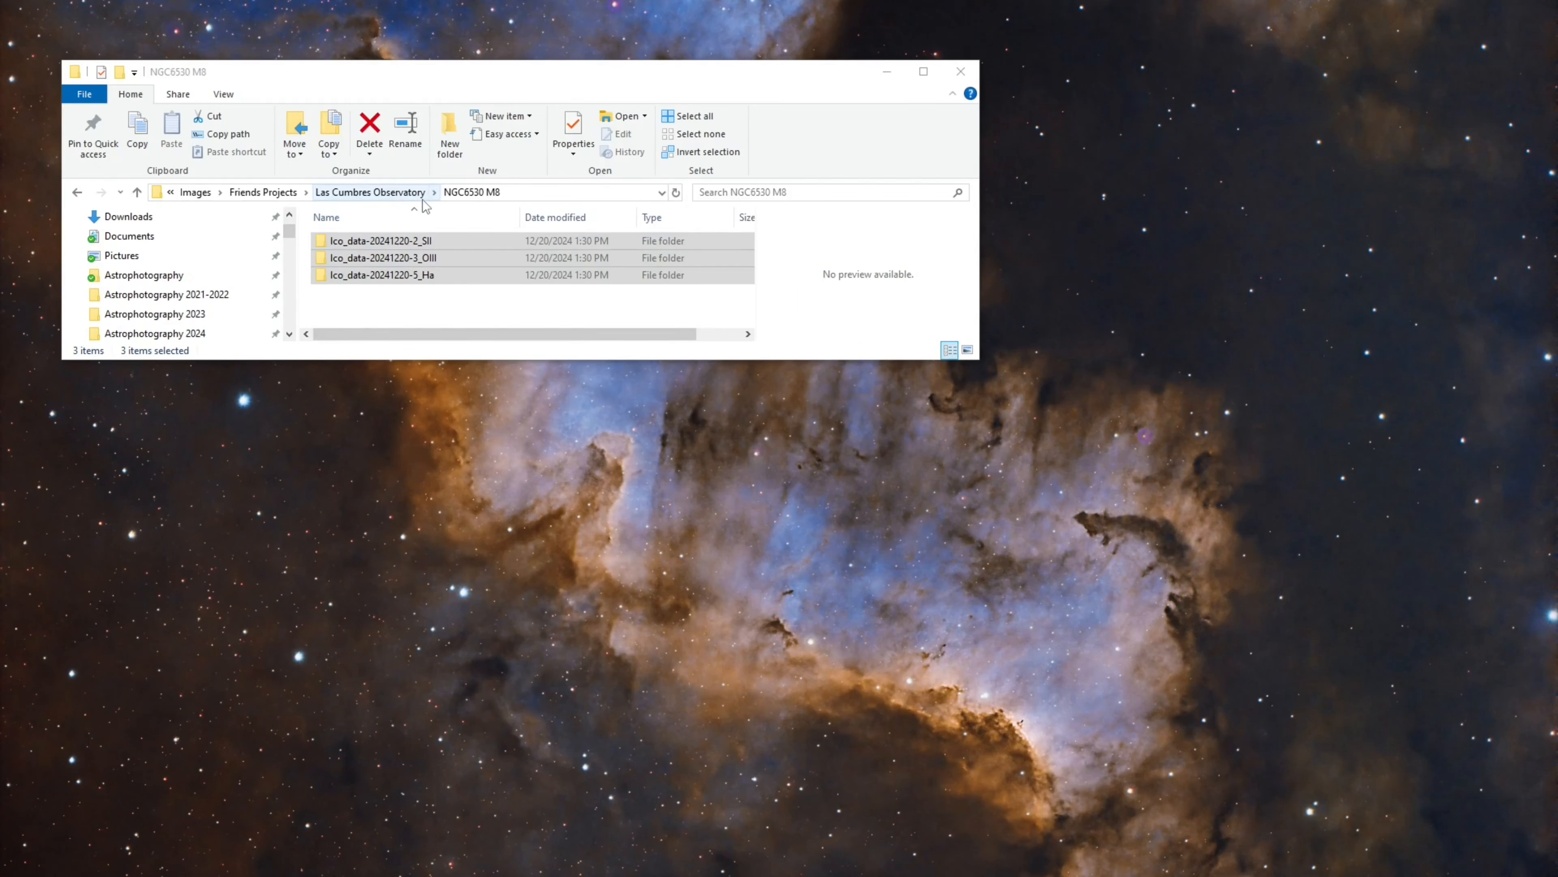
Open the extracted SII data subfolder inside the NGC6530 M8 project folder
{"action": "left_click", "coordinate": [412, 294]}
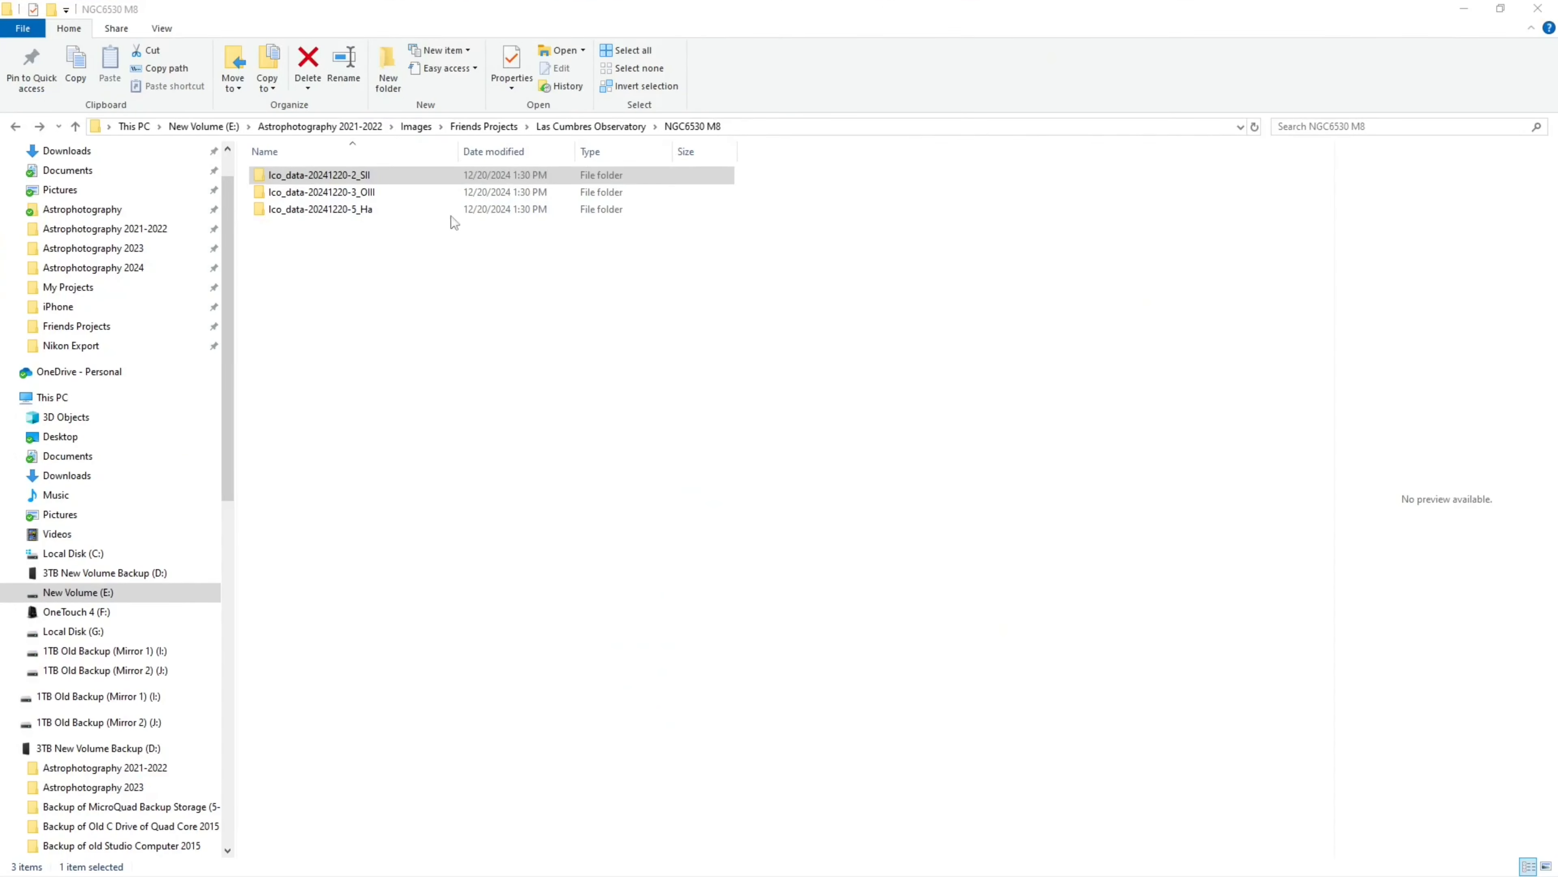
{"action": "left_click", "coordinate": [334, 176]}
{"action": "double_click", "coordinate": [332, 176]}
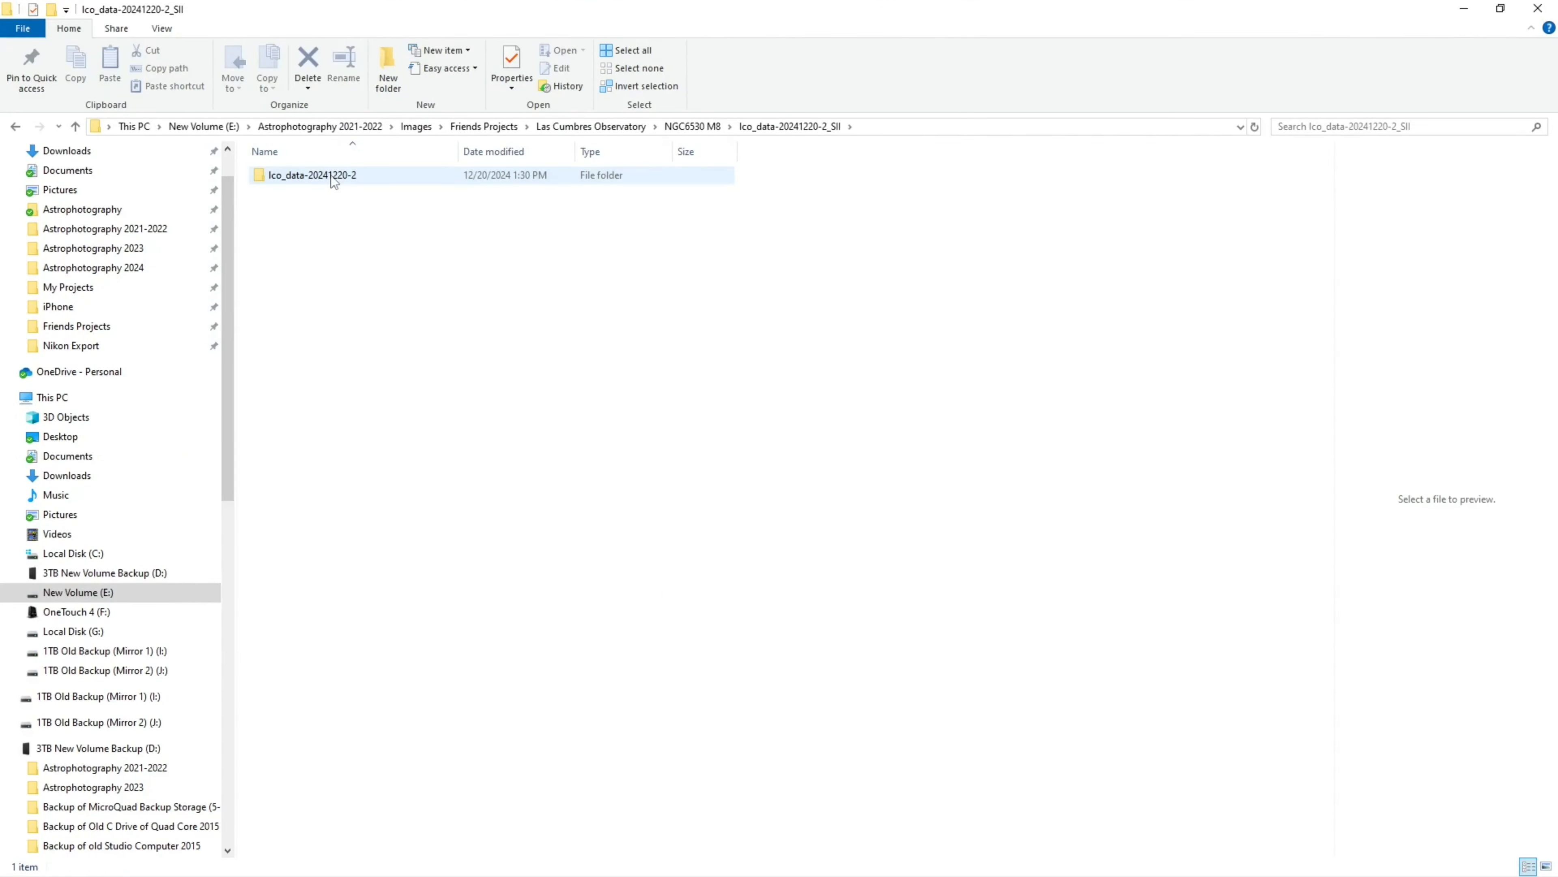
{"action": "double_click", "coordinate": [332, 176]}
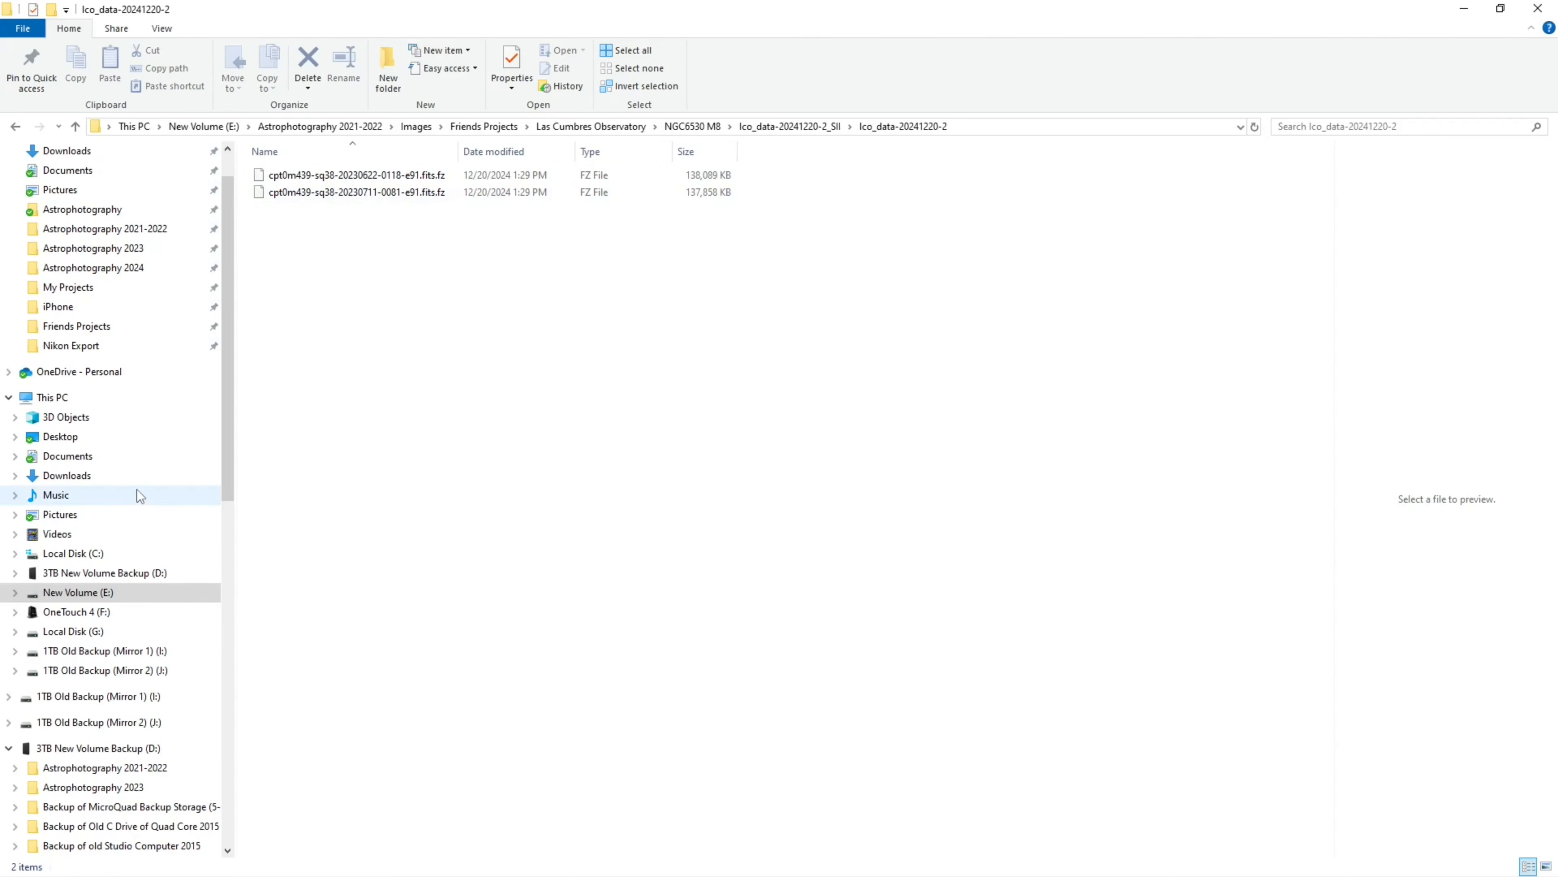
Launch Siril from the Astrophotography desktop folder
{"action": "left_click", "coordinate": [130, 213]}
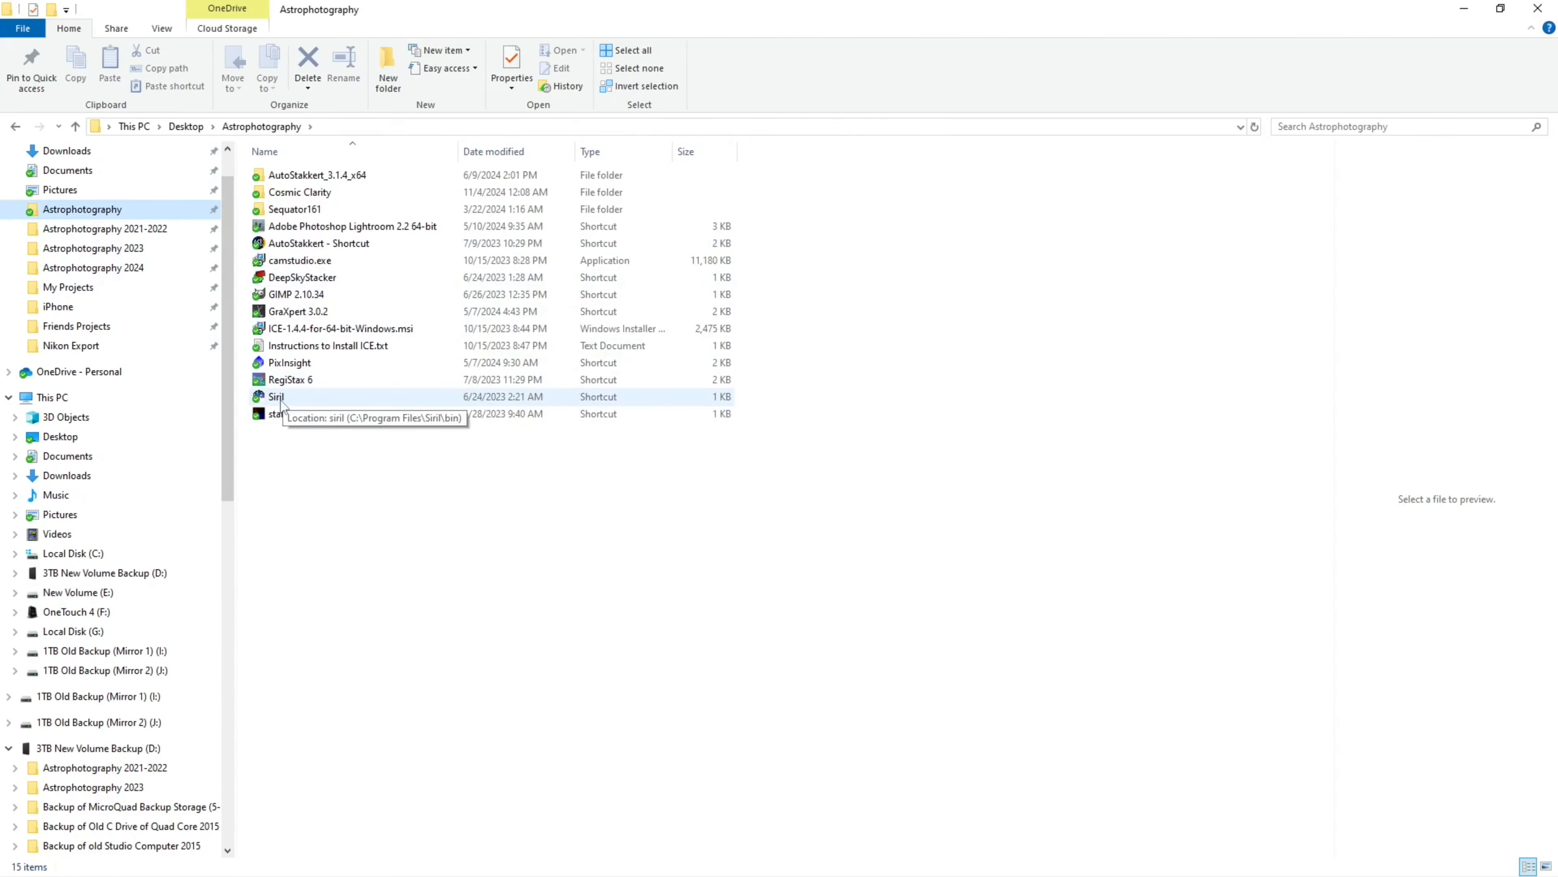
{"action": "left_click", "coordinate": [281, 397]}
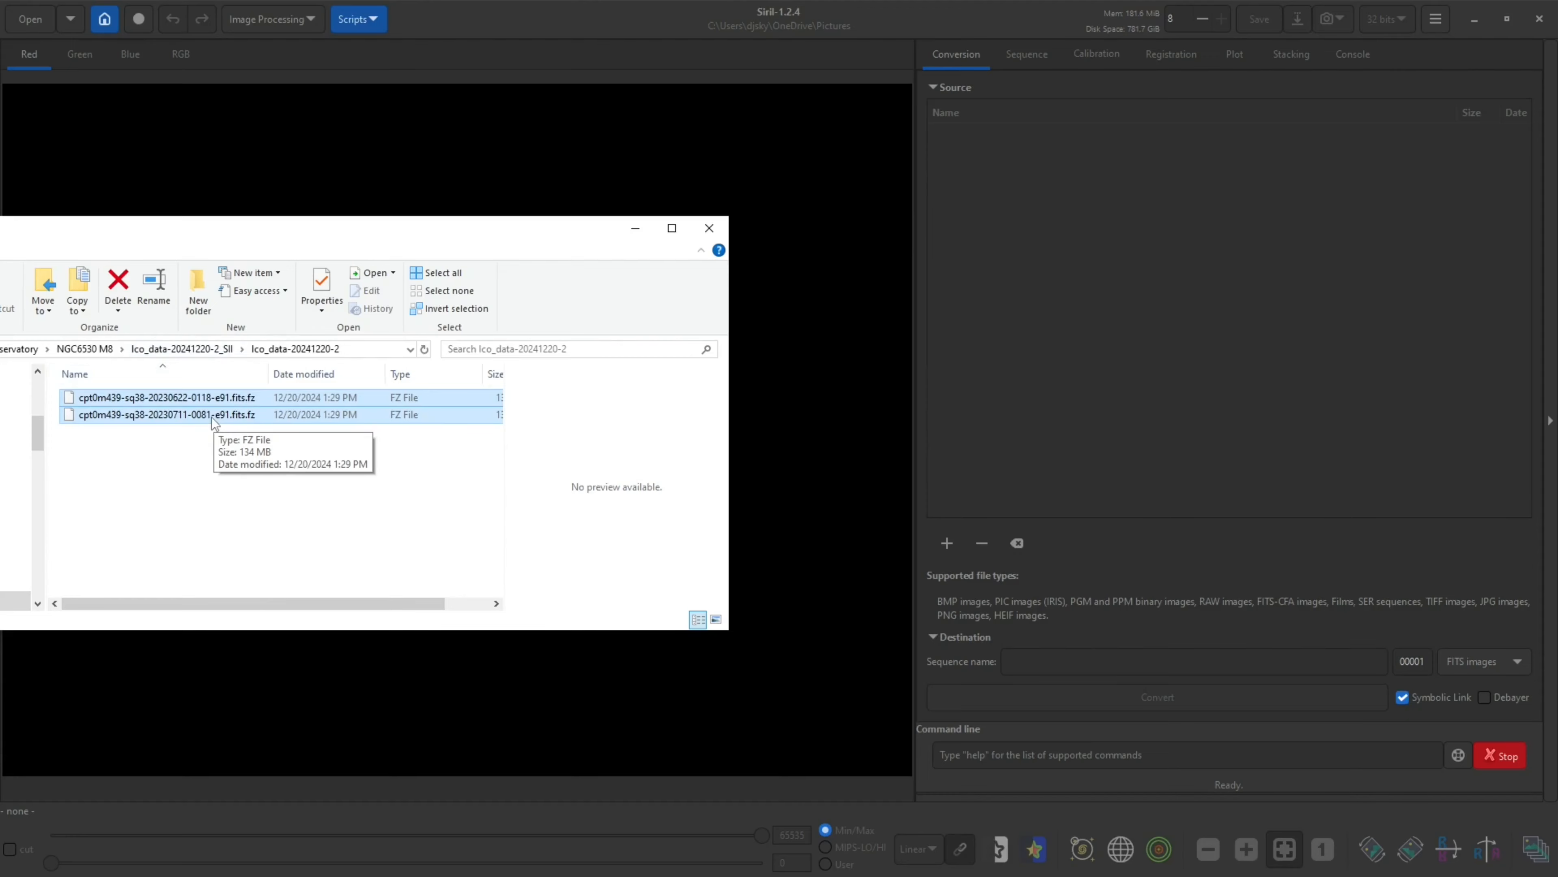
Add the two SII .fits.fz exposures to Siril's conversion source list
{"action": "left_click_drag", "start_coordinate": [213, 420], "coordinate": [1172, 318]}
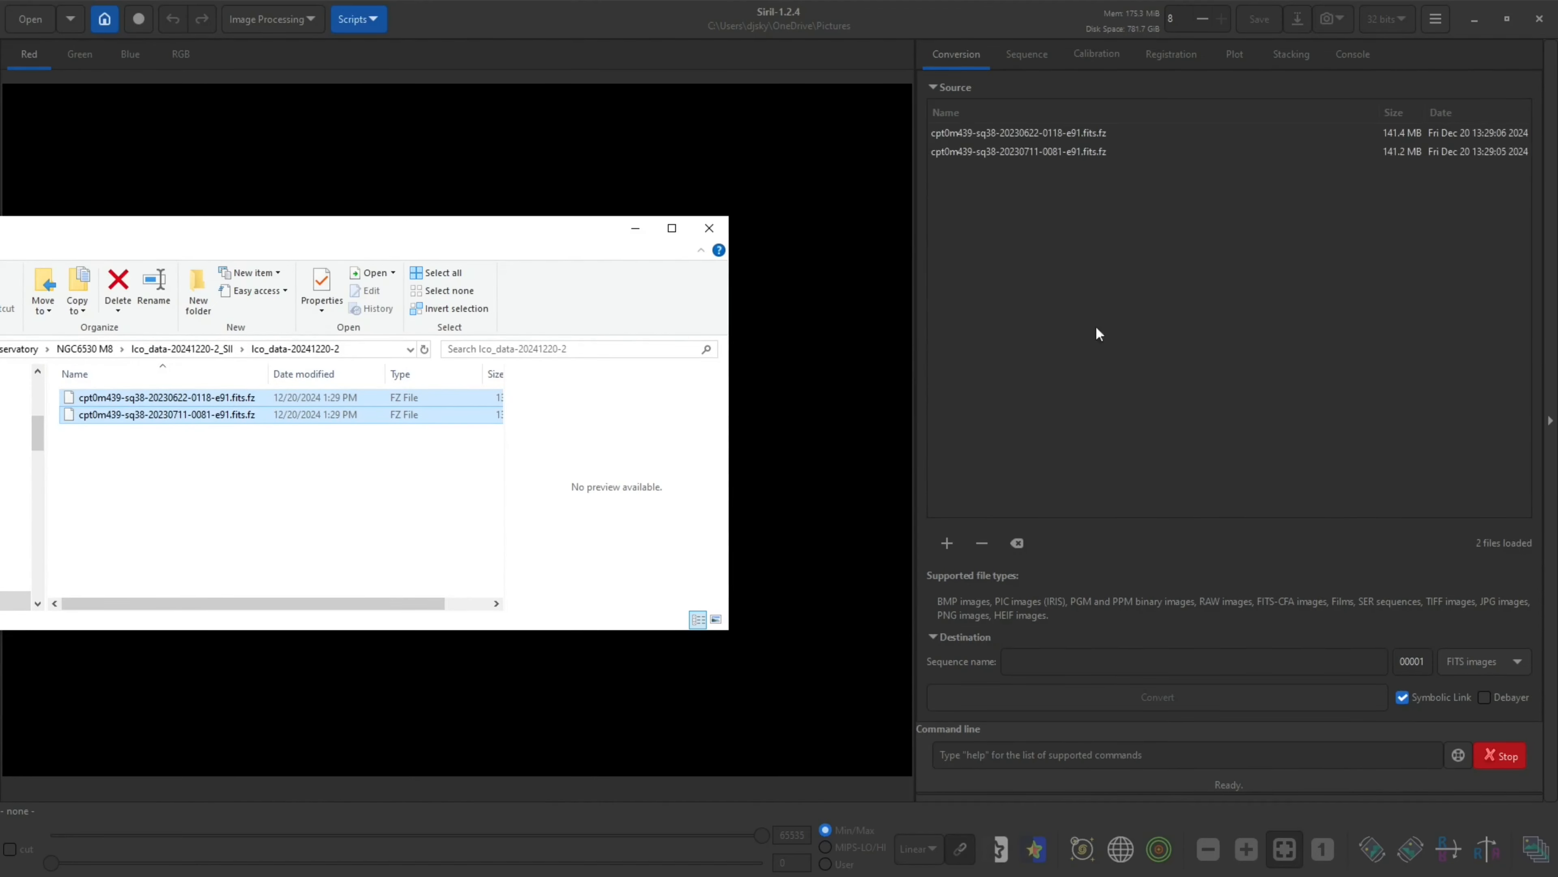
{"action": "left_click_drag", "start_coordinate": [594, 230], "coordinate": [0, 222]}
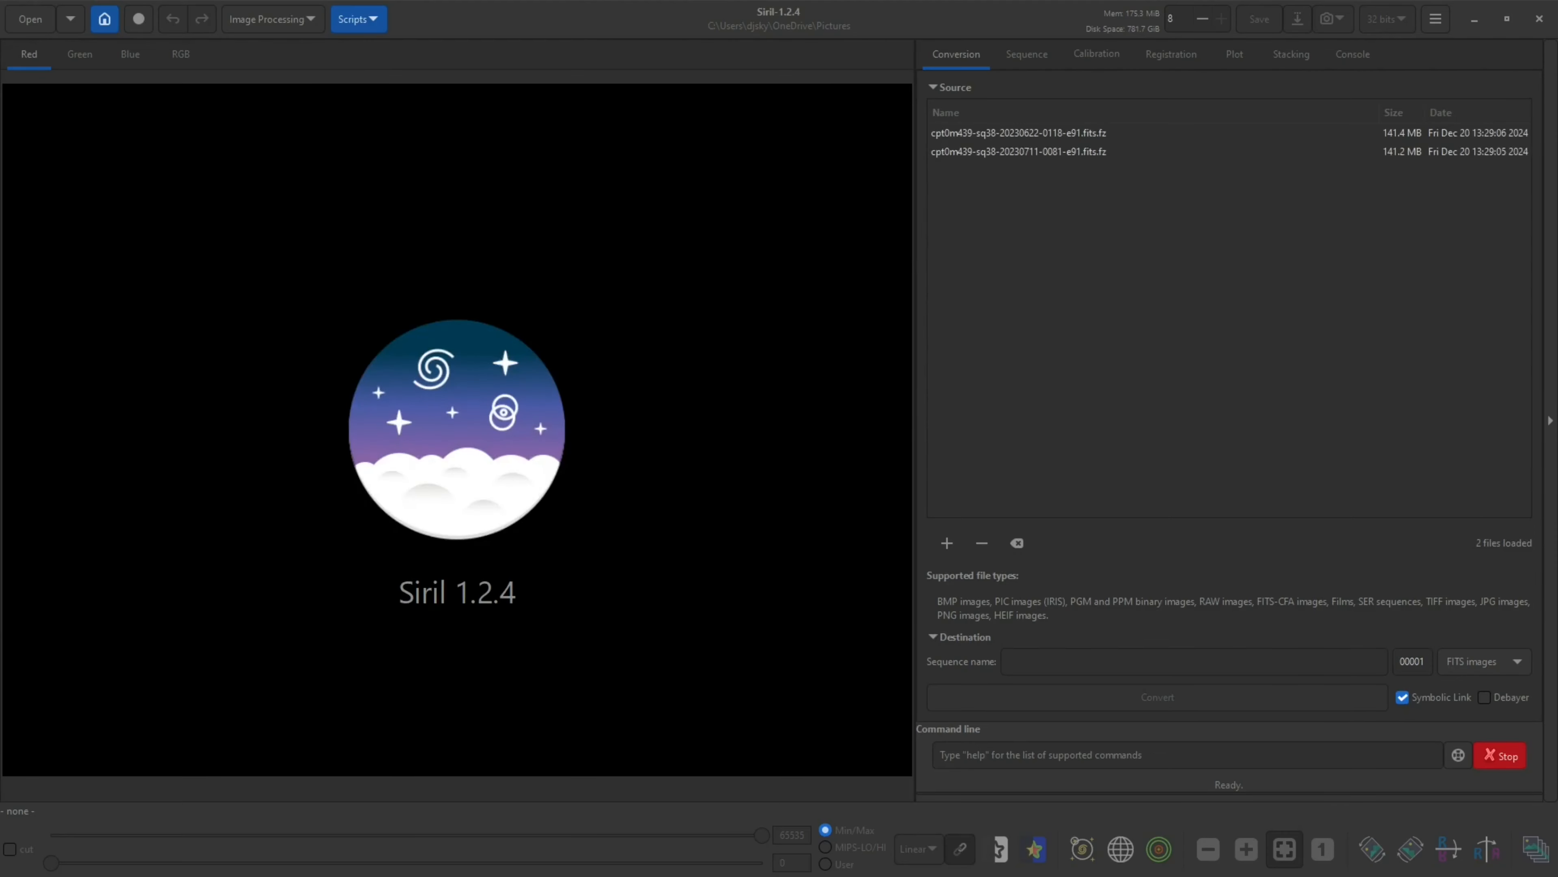
Convert the SII files into a FITS images sequence named NGC6530_SII_
{"action": "left_click", "coordinate": [1093, 667]}
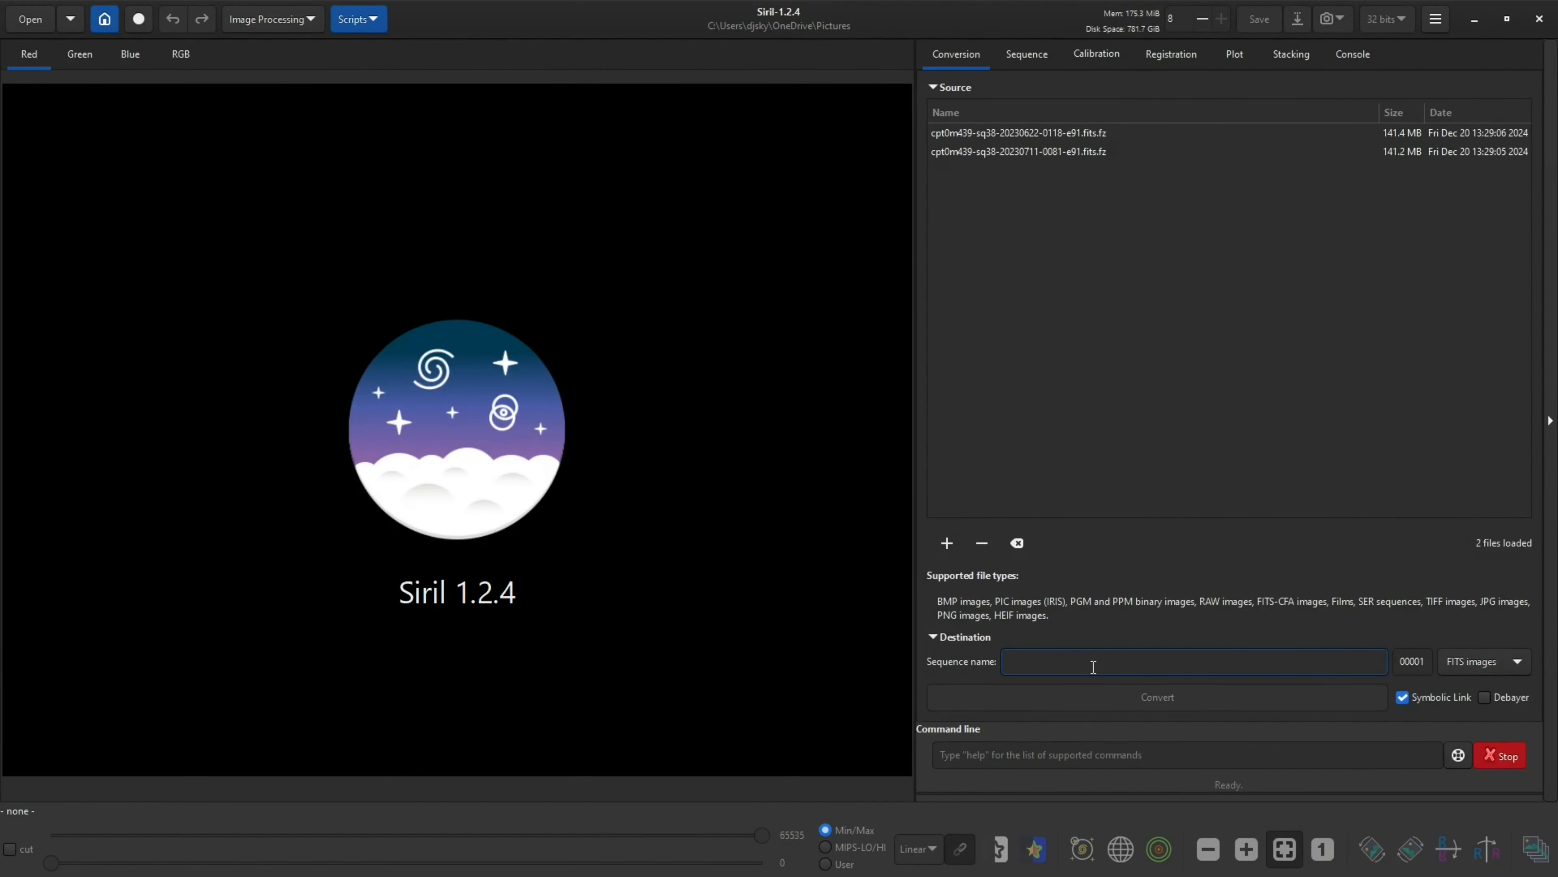
{"action": "type", "text": "NGC6530_S"}
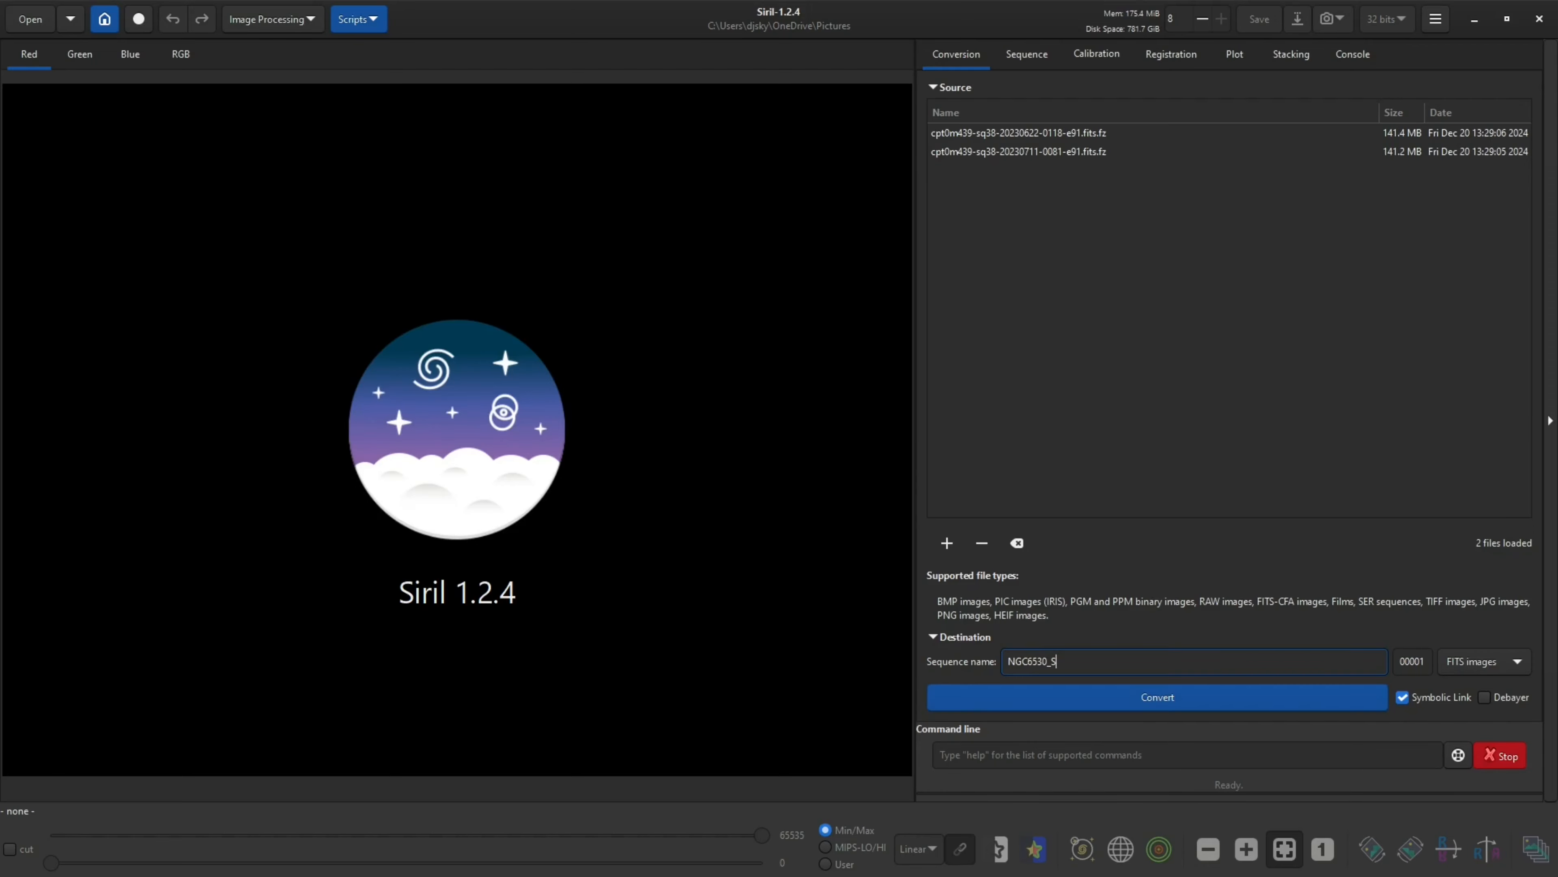
{"action": "type", "text": "II_"}
{"action": "left_click", "coordinate": [1502, 669]}
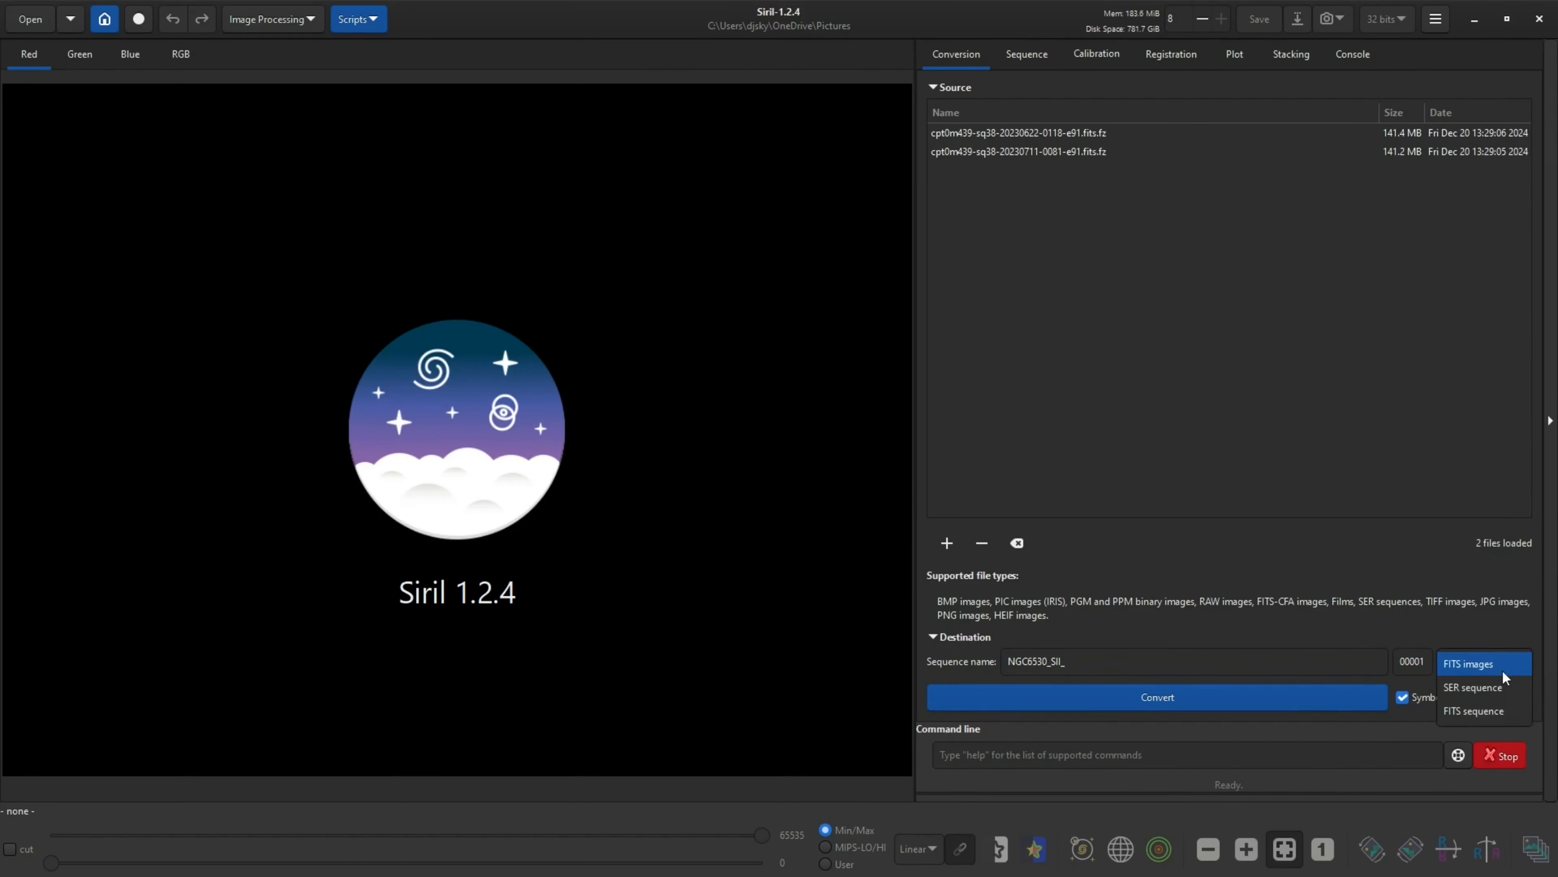
{"action": "left_click", "coordinate": [1477, 665]}
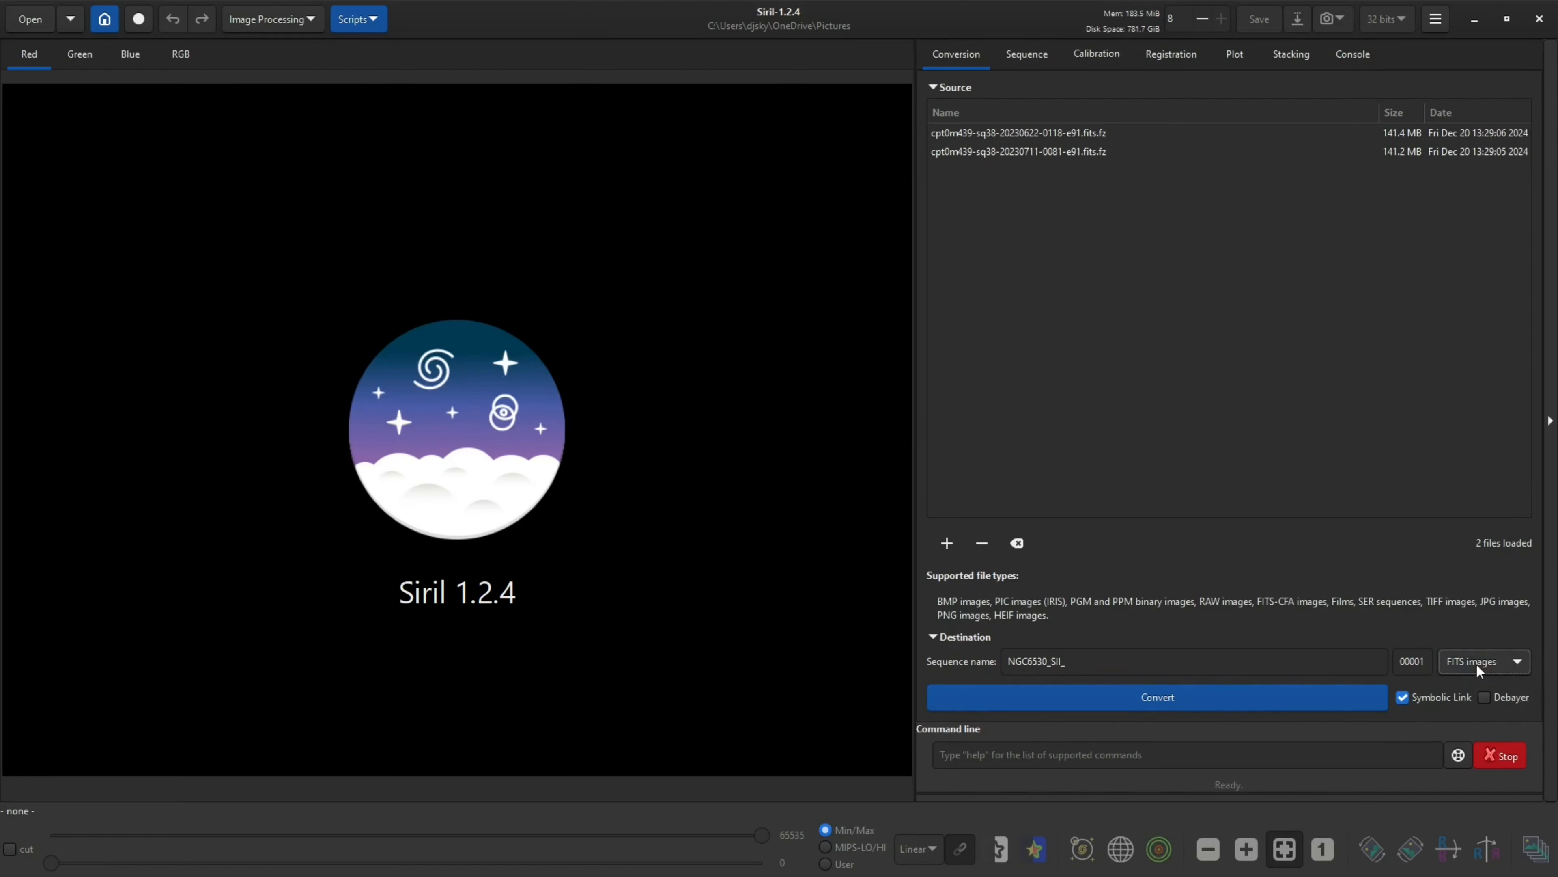
{"action": "left_click", "coordinate": [1144, 698]}
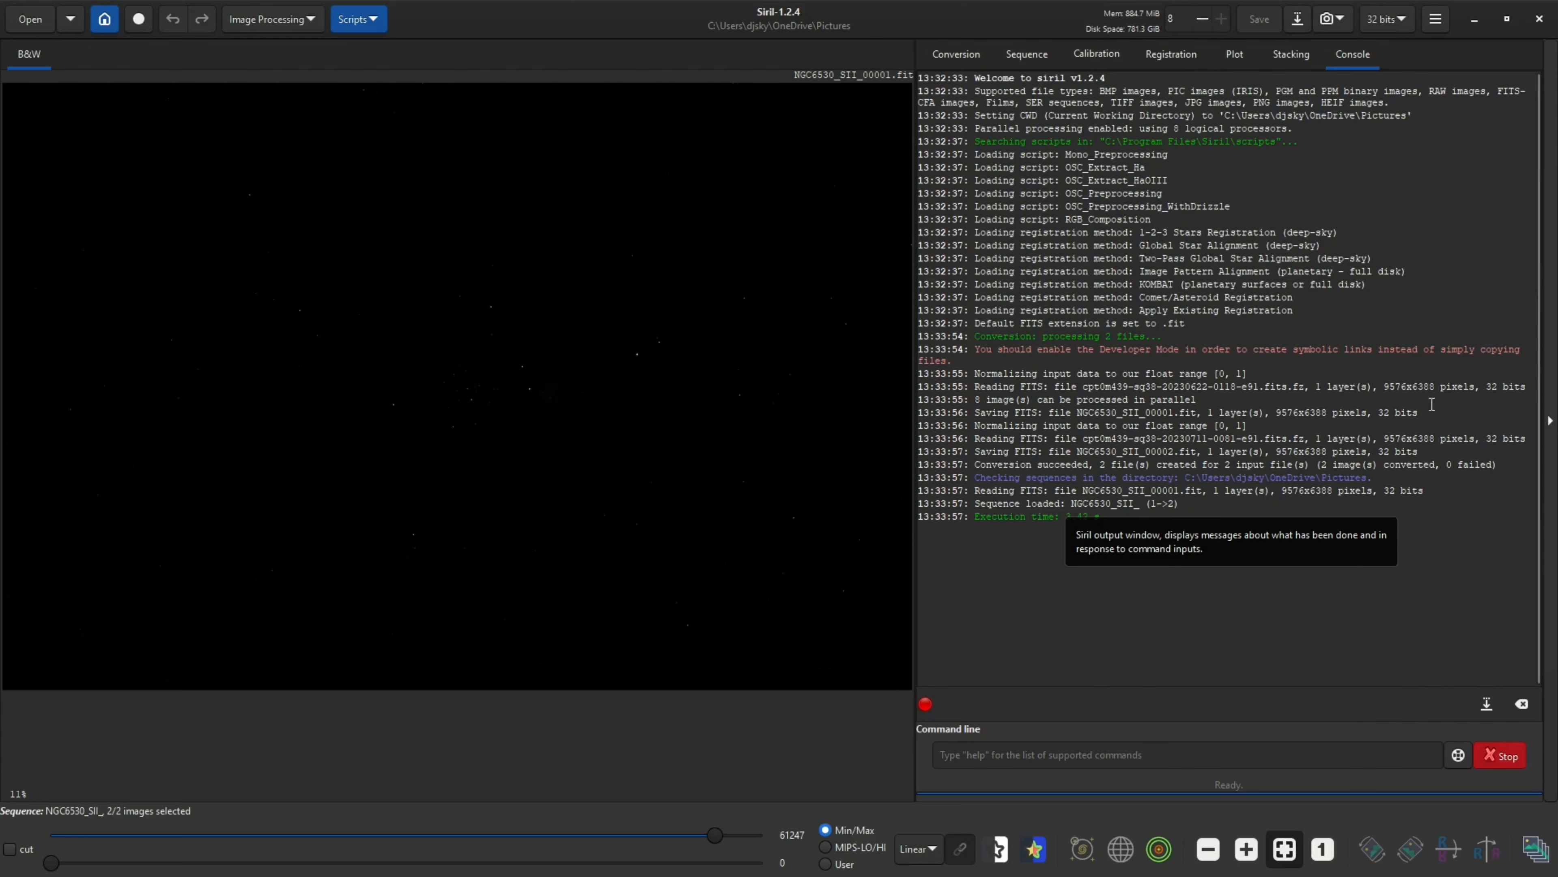
Review the conversion log in the console and remove all files from the conversion list
{"action": "left_click", "coordinate": [1355, 55]}
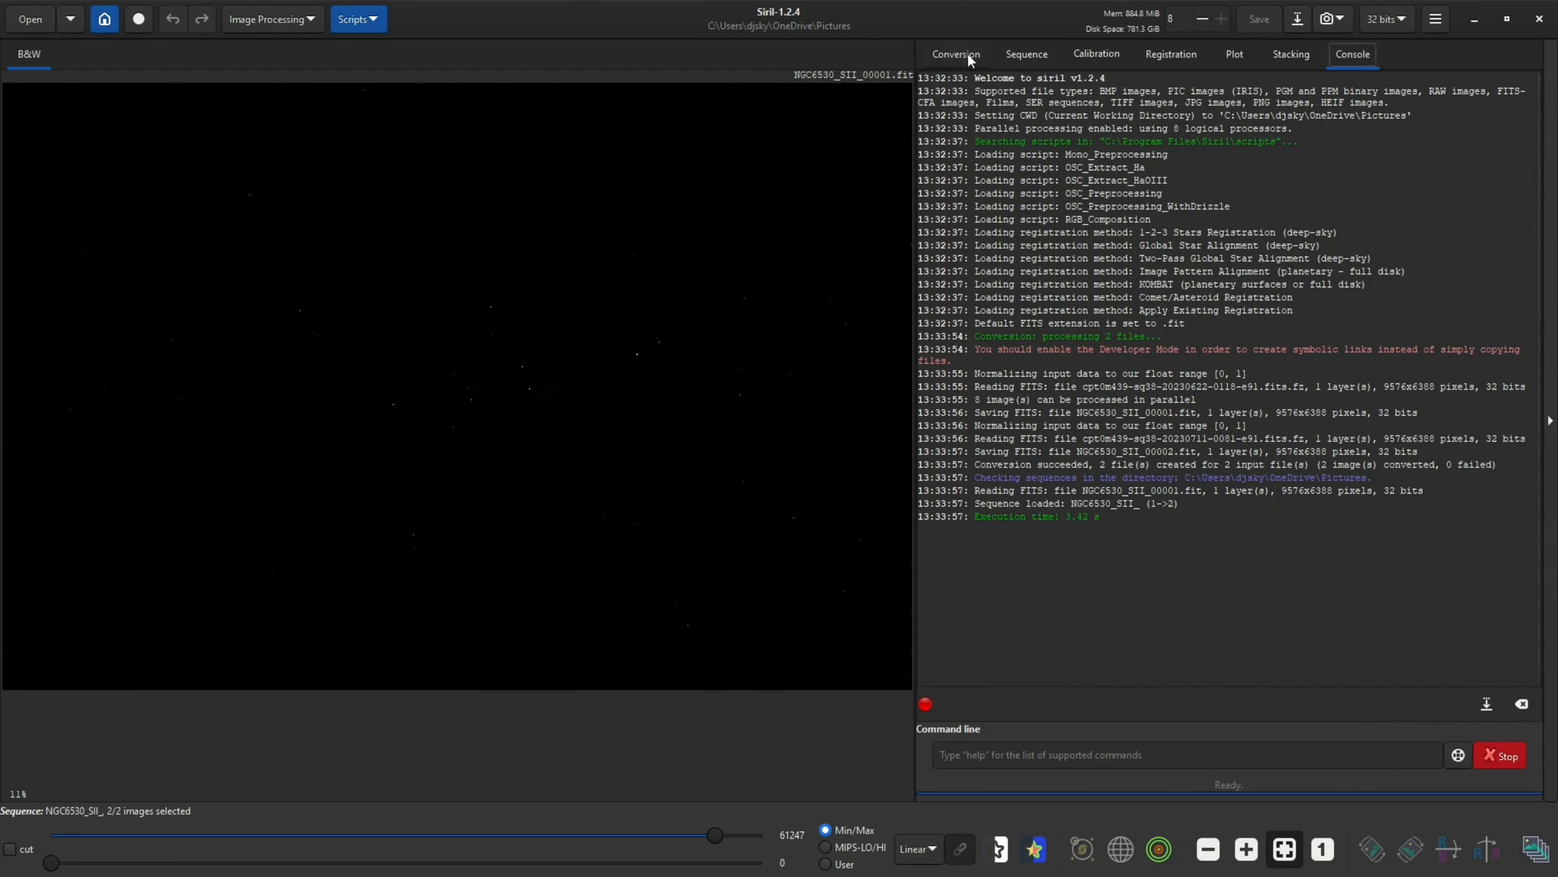
{"action": "left_click", "coordinate": [957, 55]}
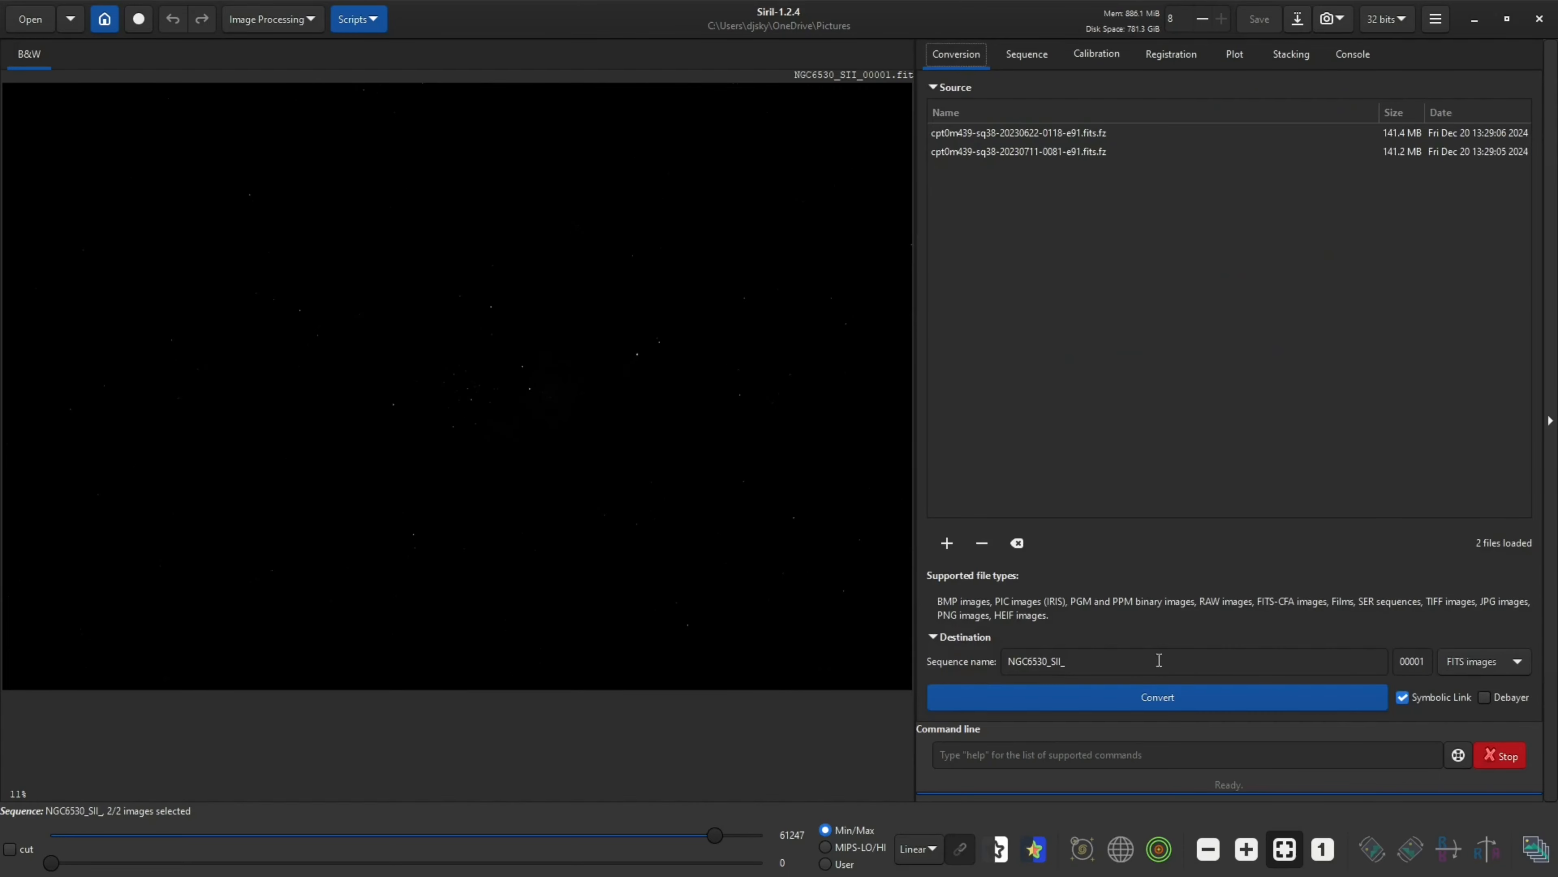
{"action": "left_click", "coordinate": [1018, 545]}
Add the three OIII .fits.fz exposures from the OIII data subfolder to the conversion list
{"action": "key", "text": "alt+Tab"}
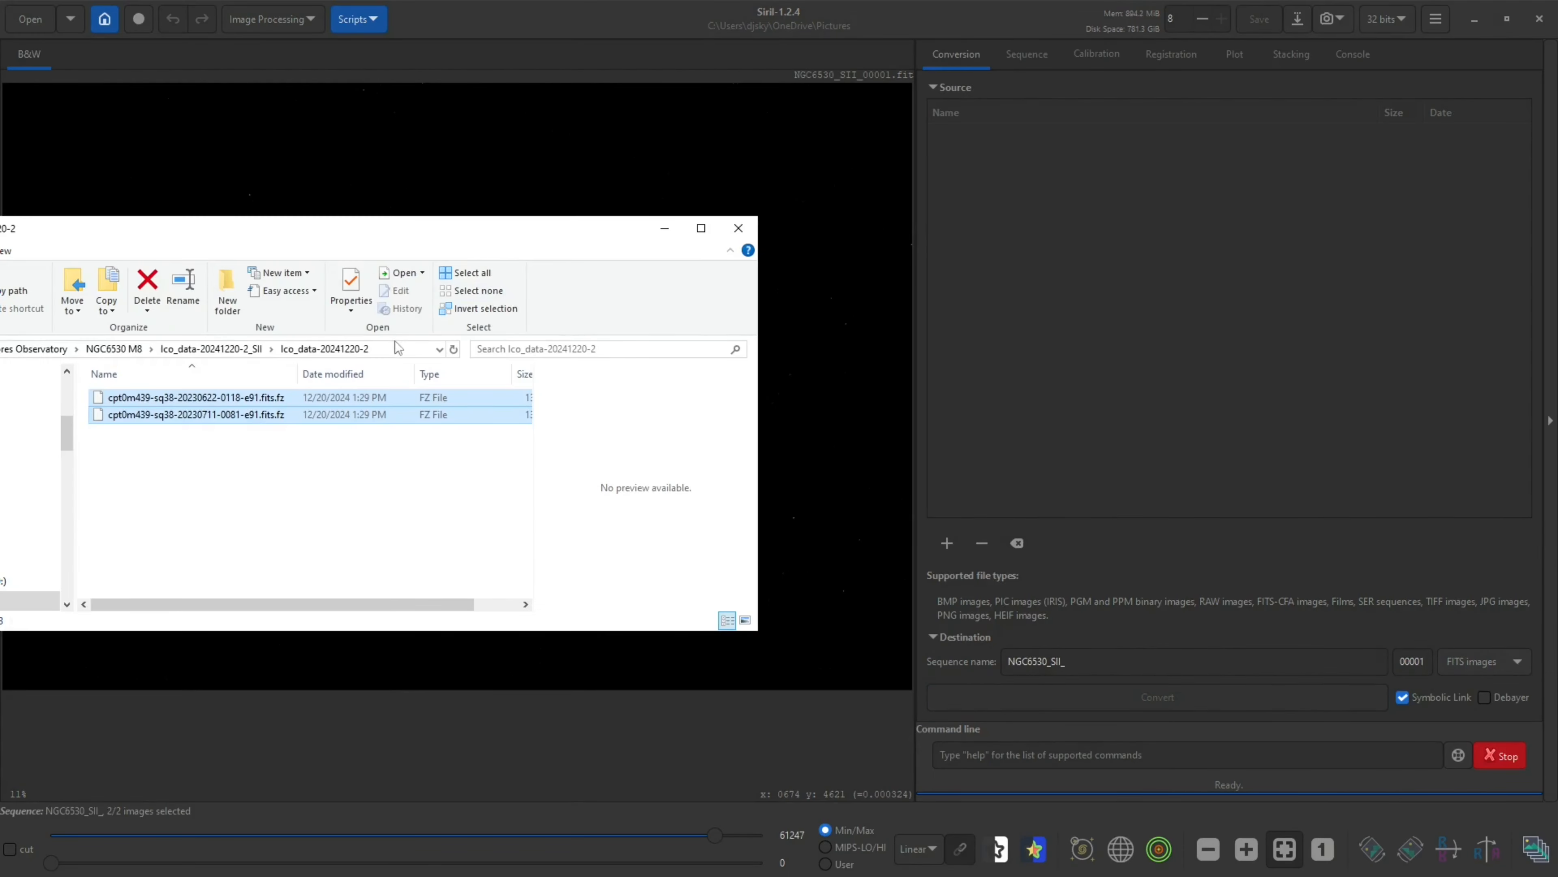
{"action": "left_click", "coordinate": [115, 349]}
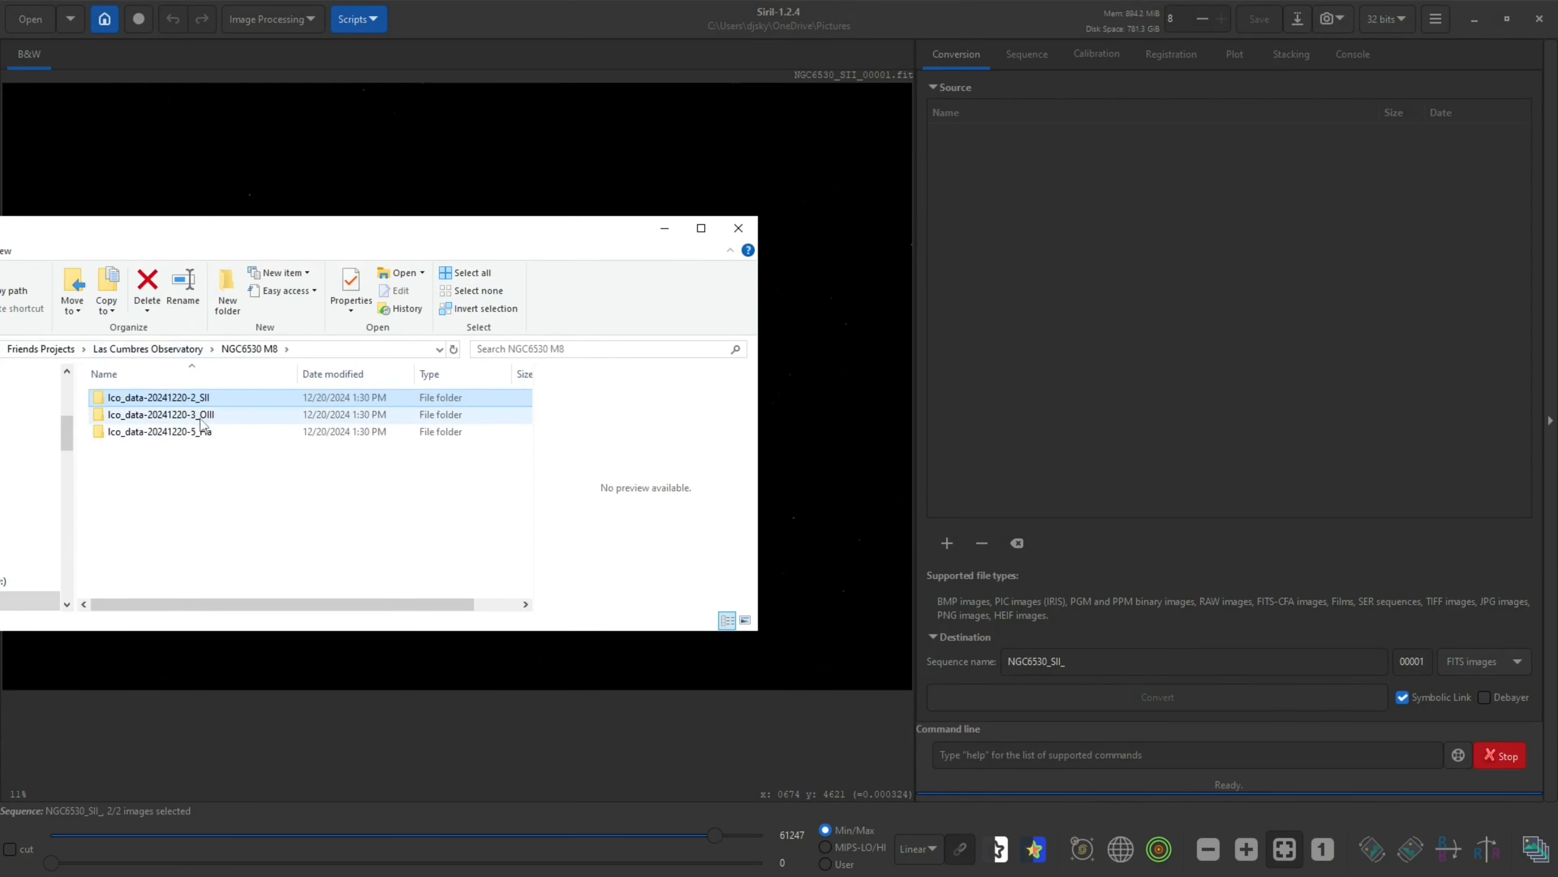
{"action": "left_click", "coordinate": [200, 418]}
{"action": "double_click", "coordinate": [200, 418]}
{"action": "double_click", "coordinate": [184, 397]}
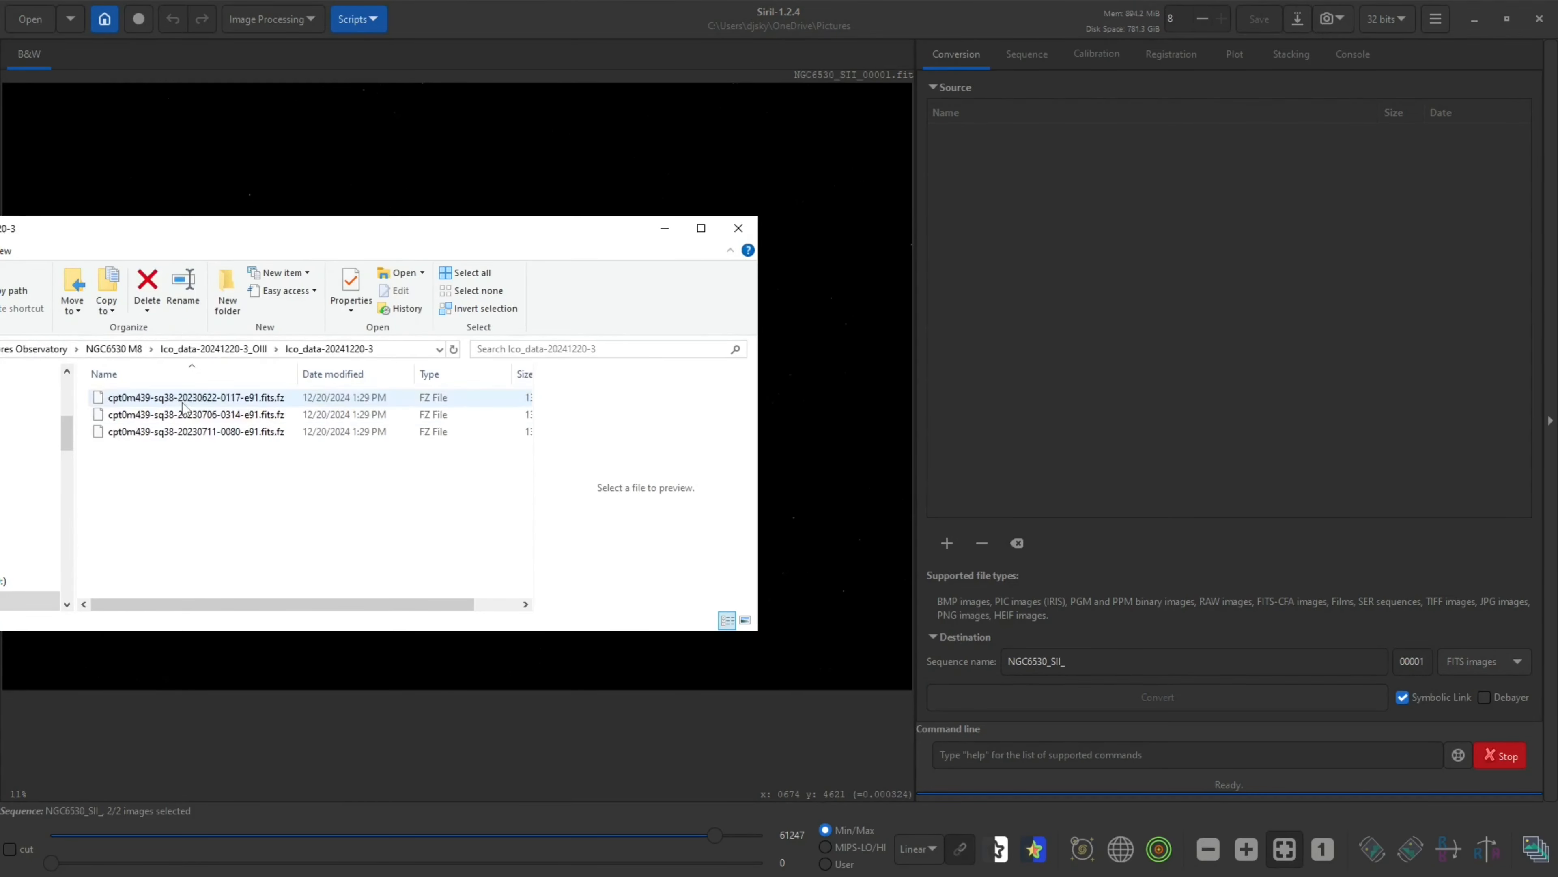
{"action": "left_click_drag", "start_coordinate": [282, 471], "coordinate": [1201, 347]}
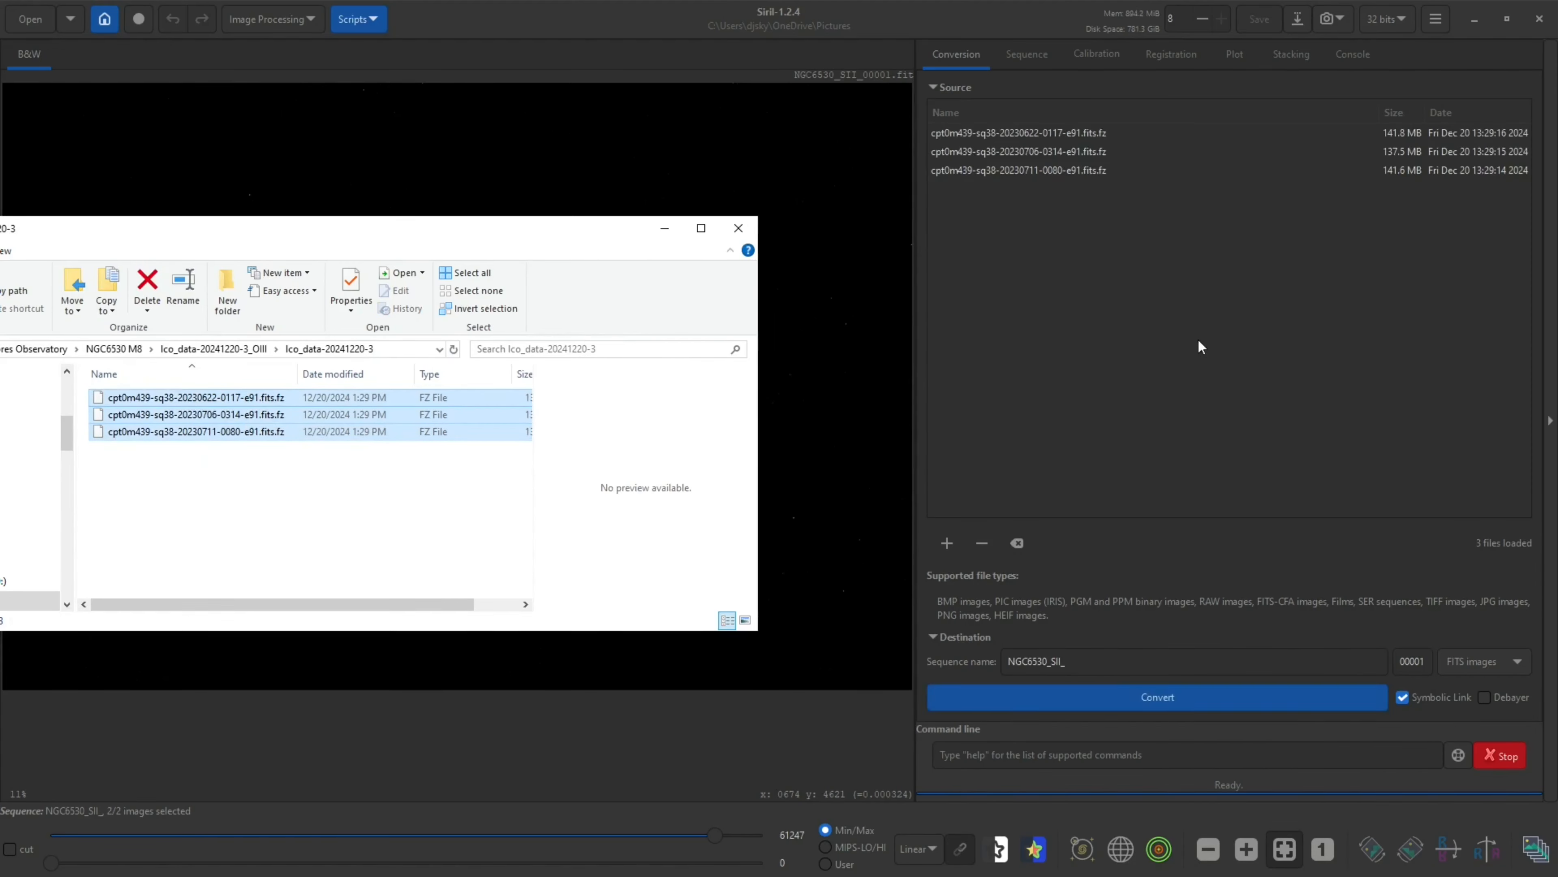
{"action": "left_click_drag", "start_coordinate": [543, 231], "coordinate": [0, 228]}
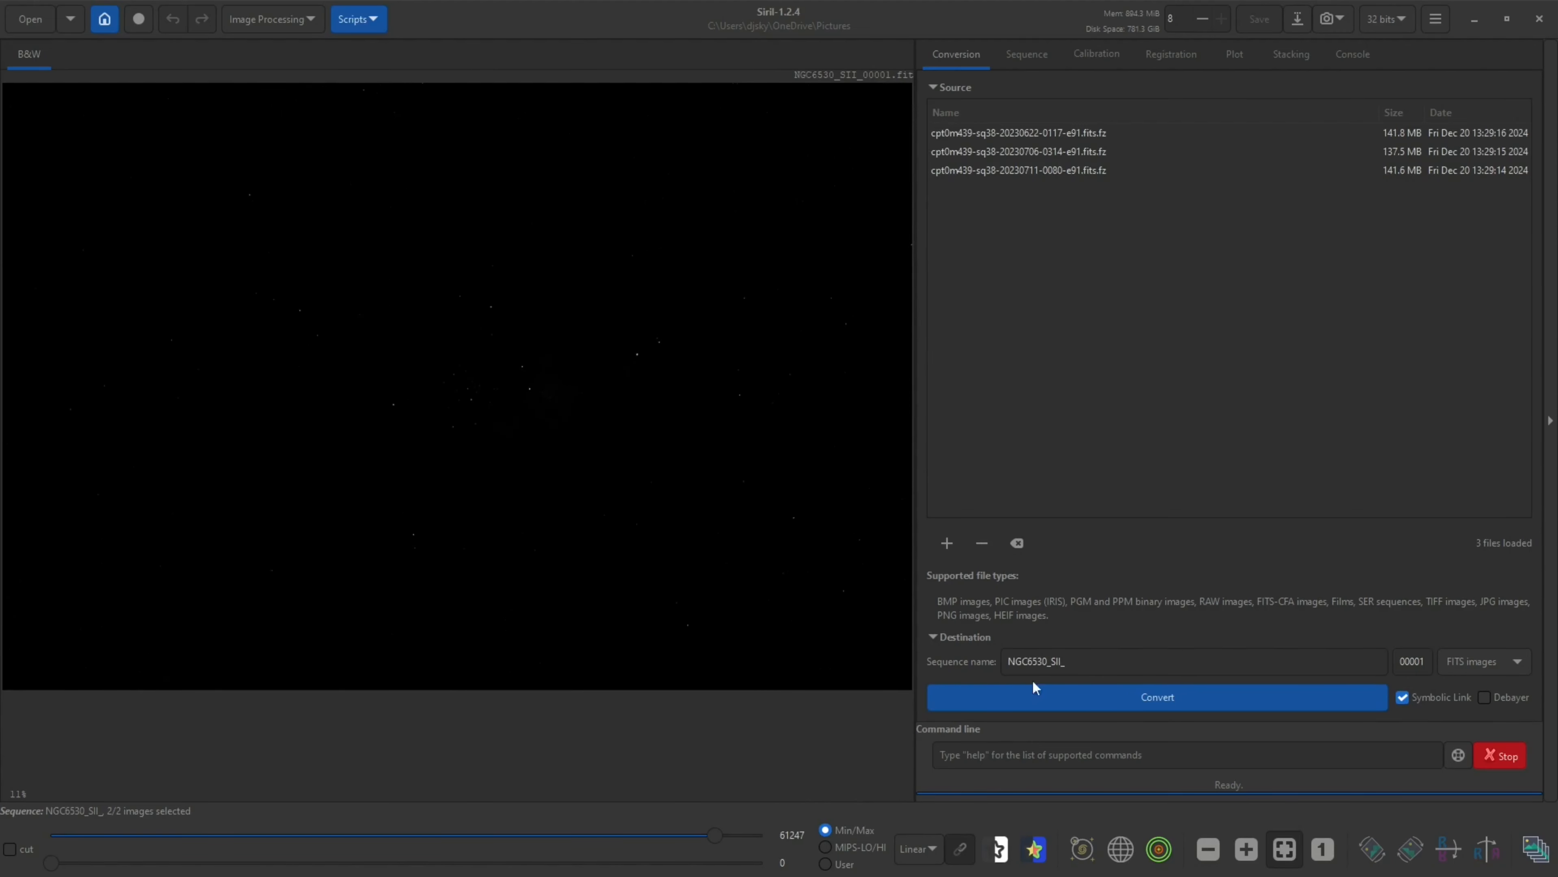
Rename the sequence to NGC6530_OIII_ and convert the OIII files
{"action": "left_click", "coordinate": [1095, 663]}
{"action": "key", "text": "BackSpace"}
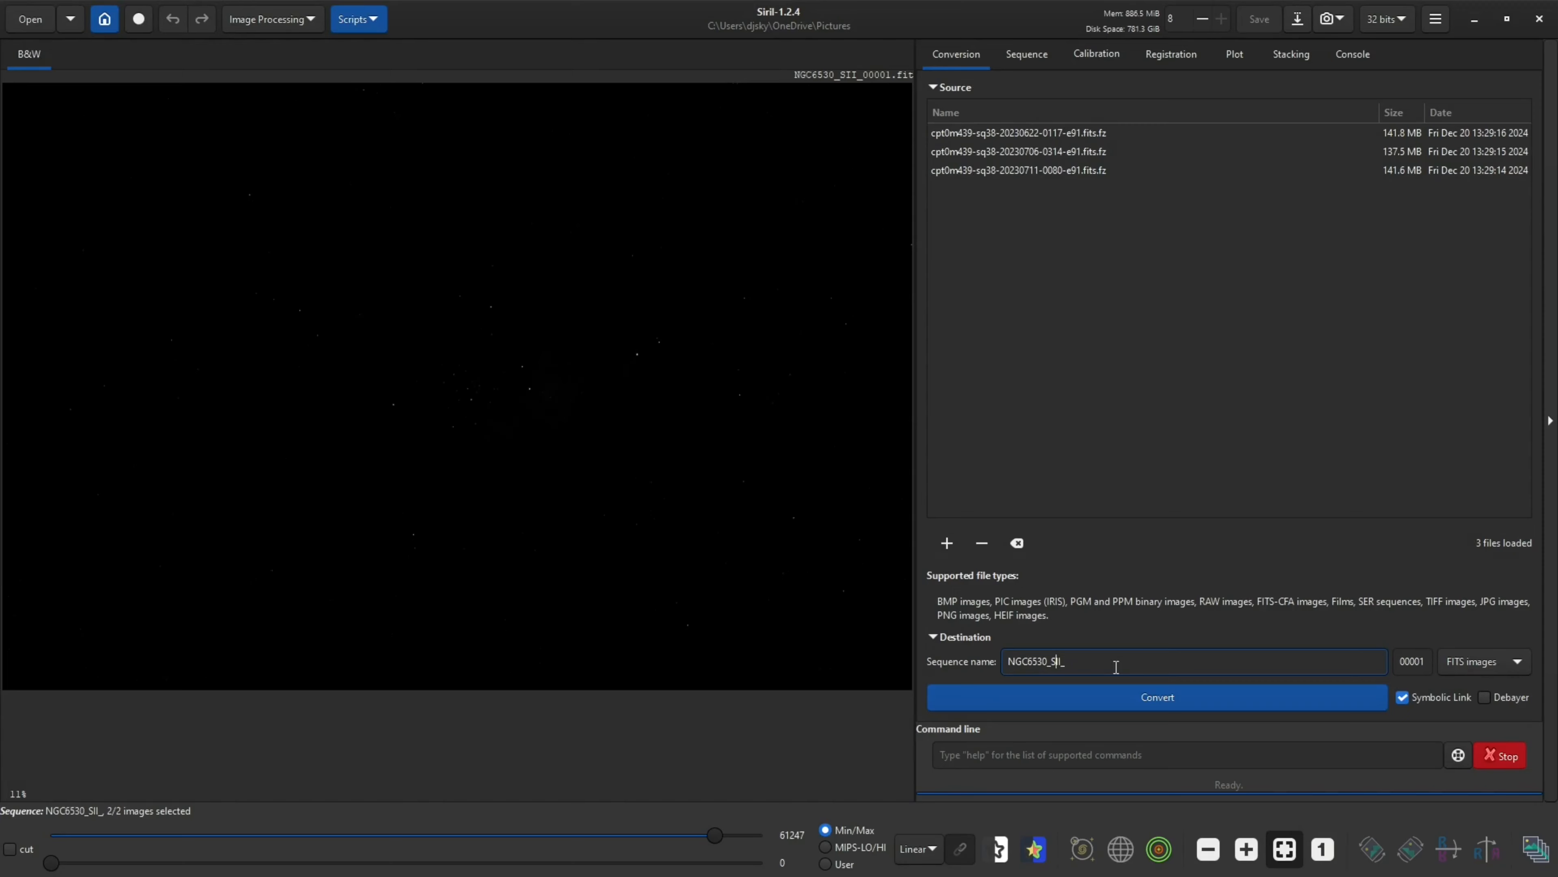
{"action": "type", "text": "OI"}
{"action": "left_click_drag", "start_coordinate": [1051, 661], "coordinate": [998, 666]}
{"action": "left_click", "coordinate": [1051, 663]}
{"action": "left_click", "coordinate": [1256, 699]}
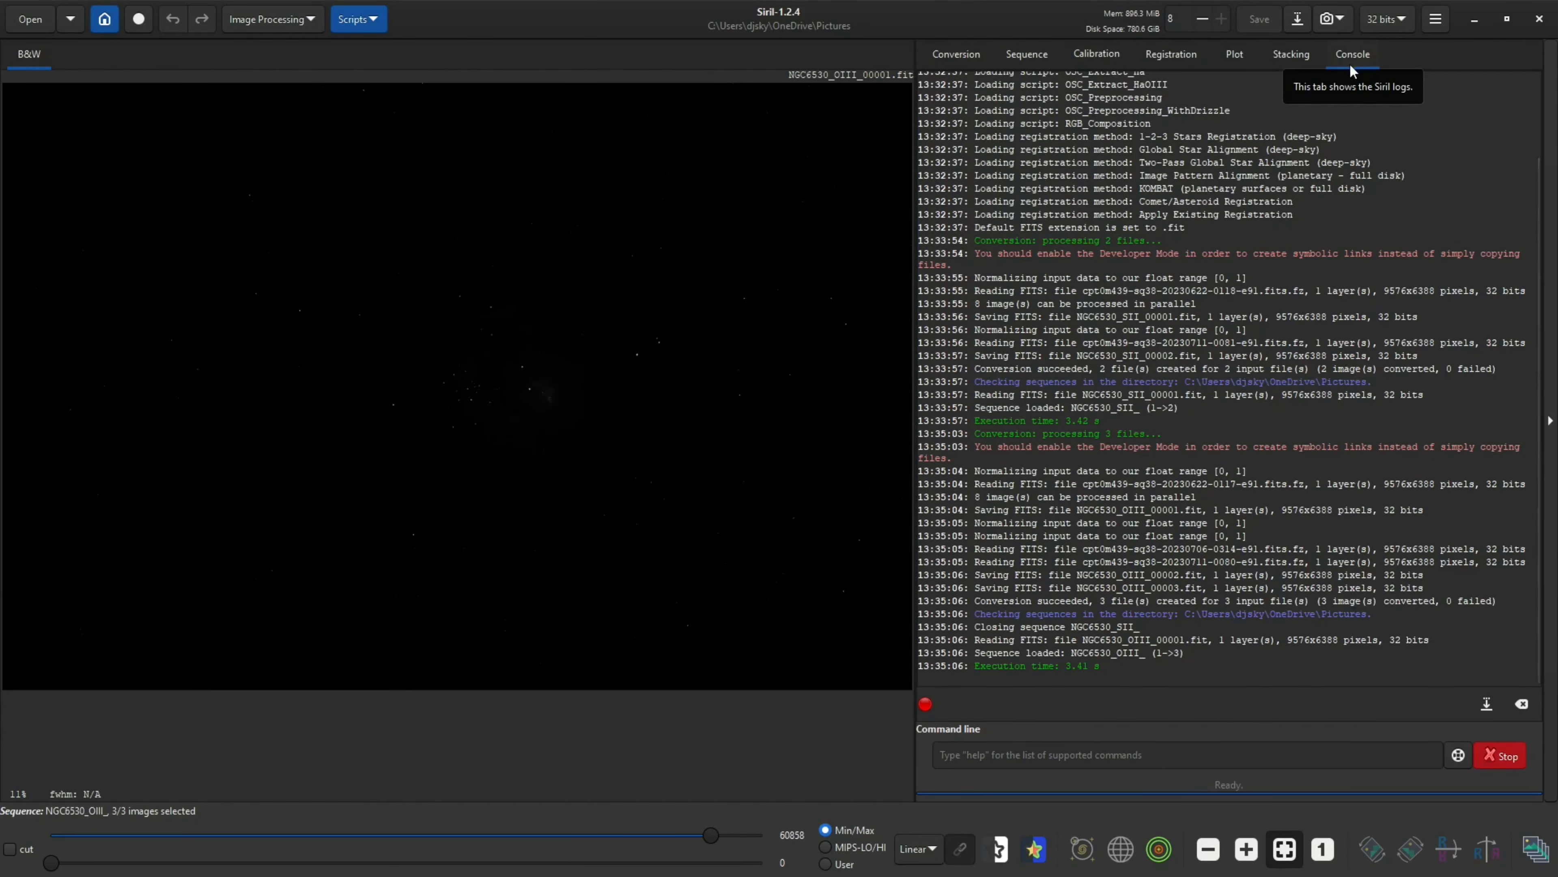
Check the OIII conversion log and empty the conversion source list
{"action": "left_click", "coordinate": [1350, 61]}
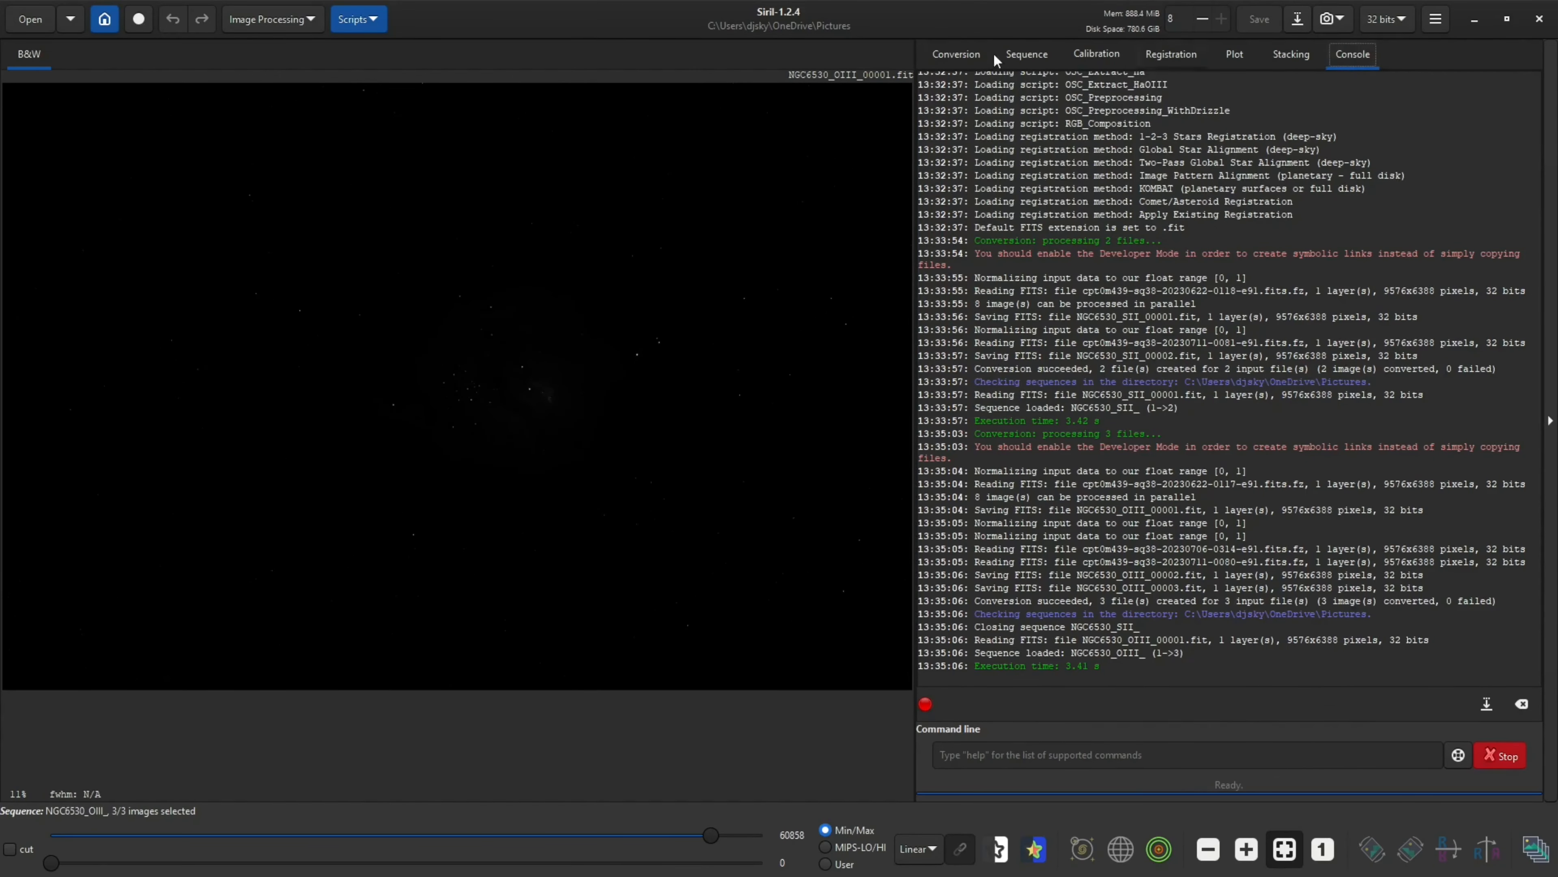
{"action": "left_click", "coordinate": [943, 58]}
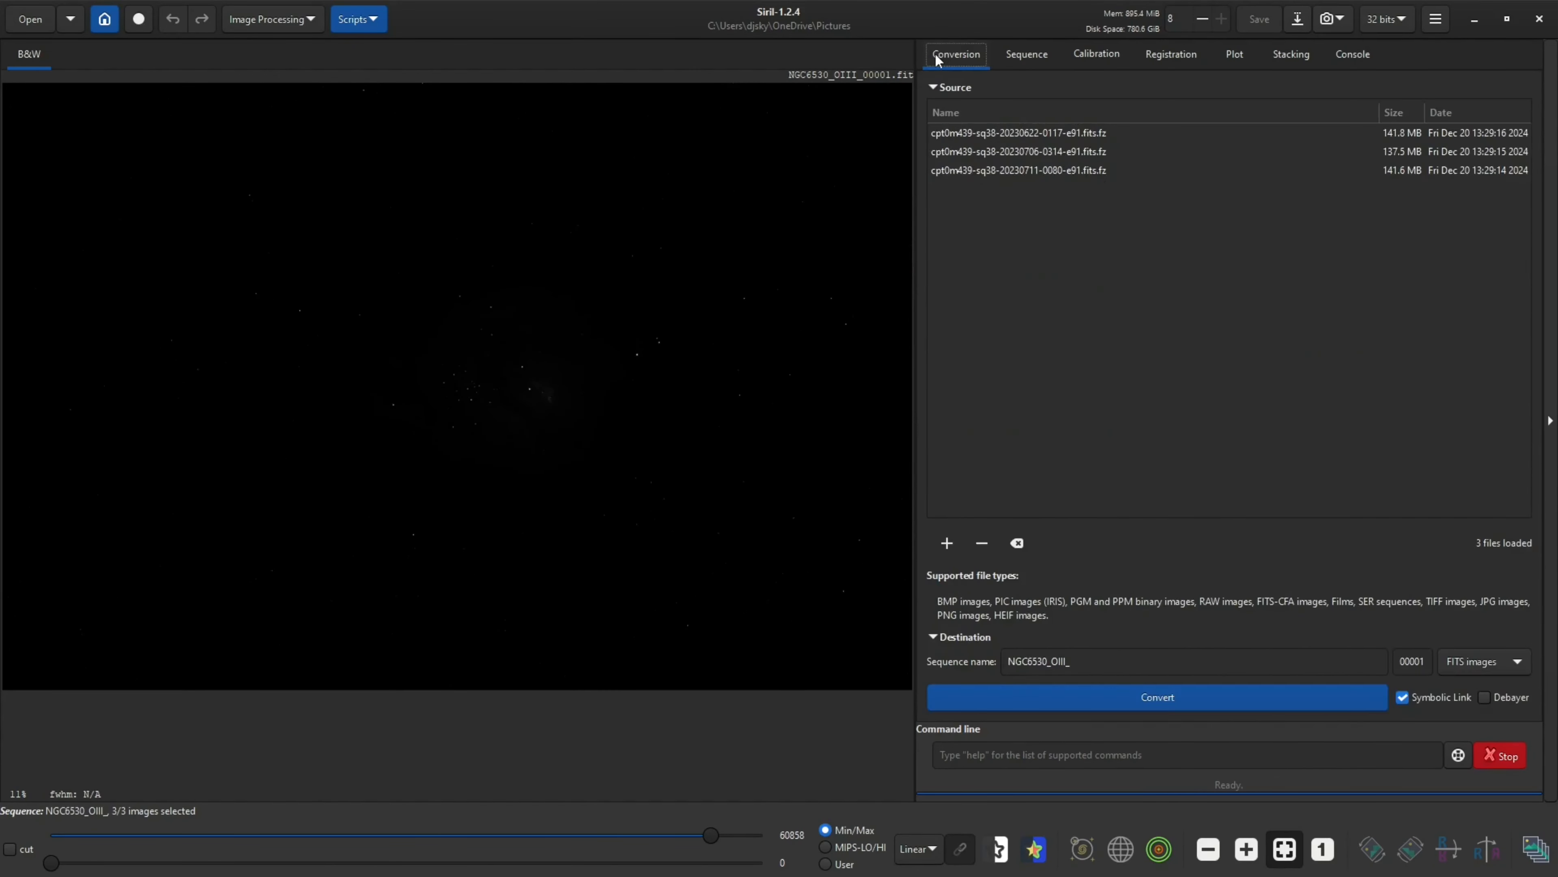
{"action": "left_click", "coordinate": [1020, 544]}
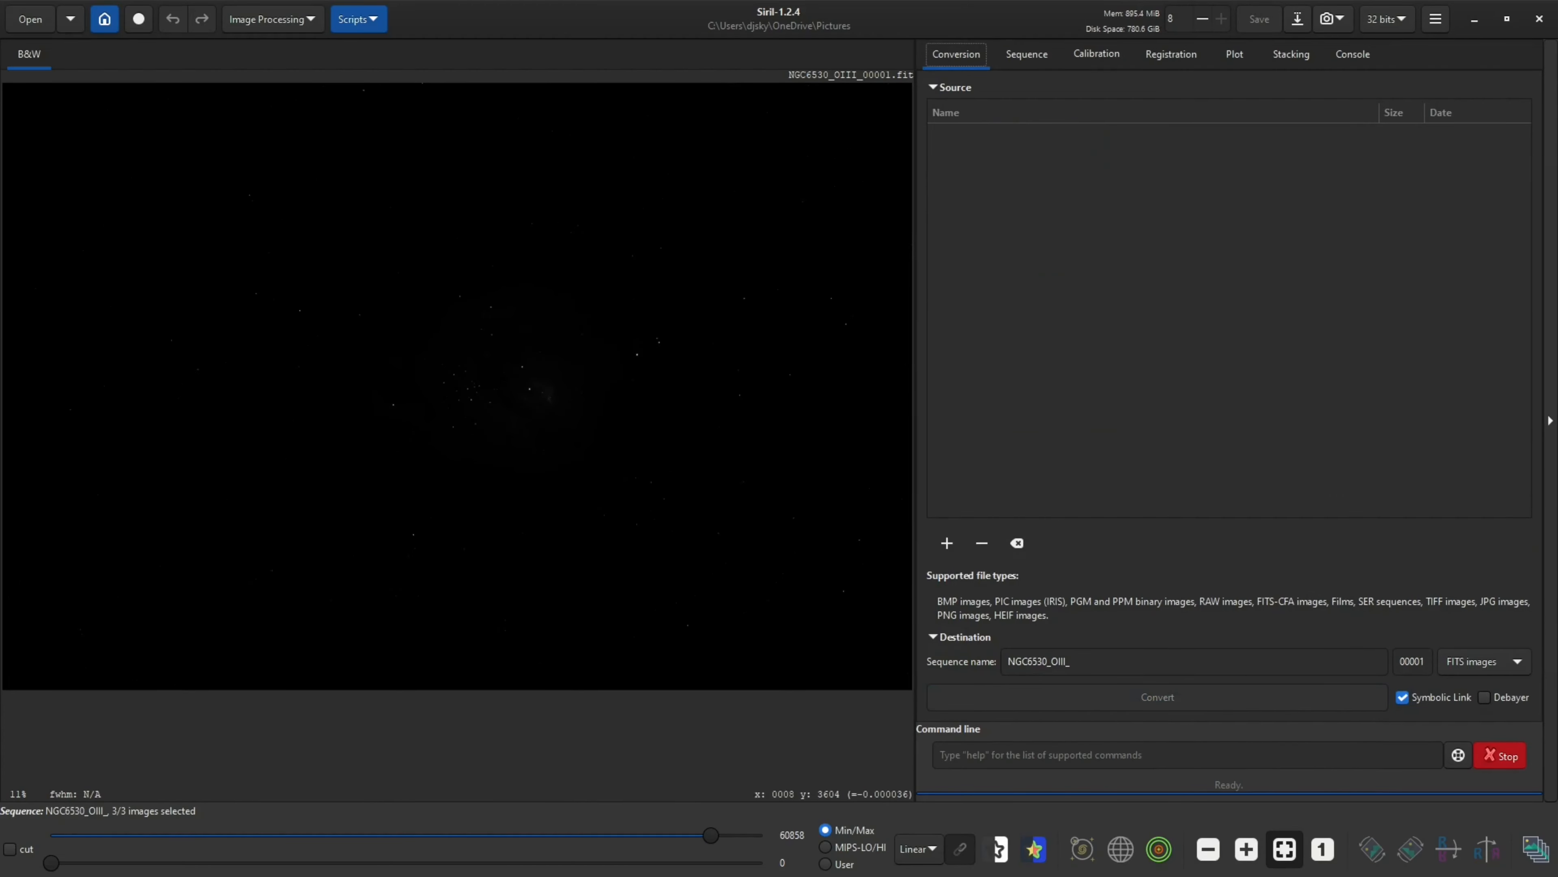
Add the five H-alpha .fits.fz exposures from the Ha data subfolder to the conversion list
{"action": "left_click_drag", "start_coordinate": [1, 276], "coordinate": [519, 276]}
{"action": "left_click", "coordinate": [116, 389]}
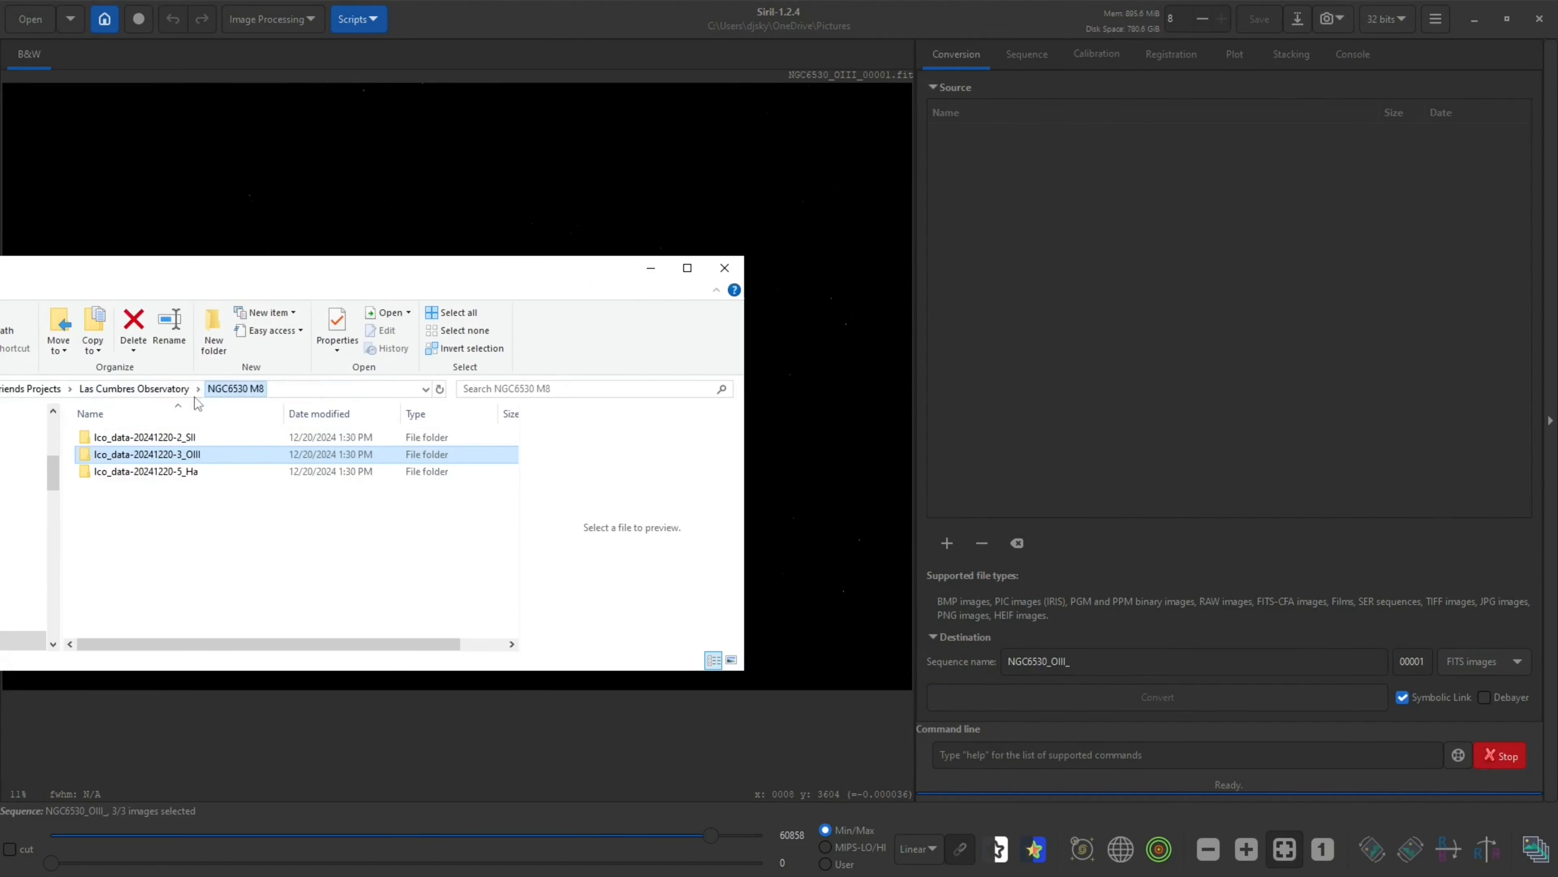
{"action": "double_click", "coordinate": [184, 477]}
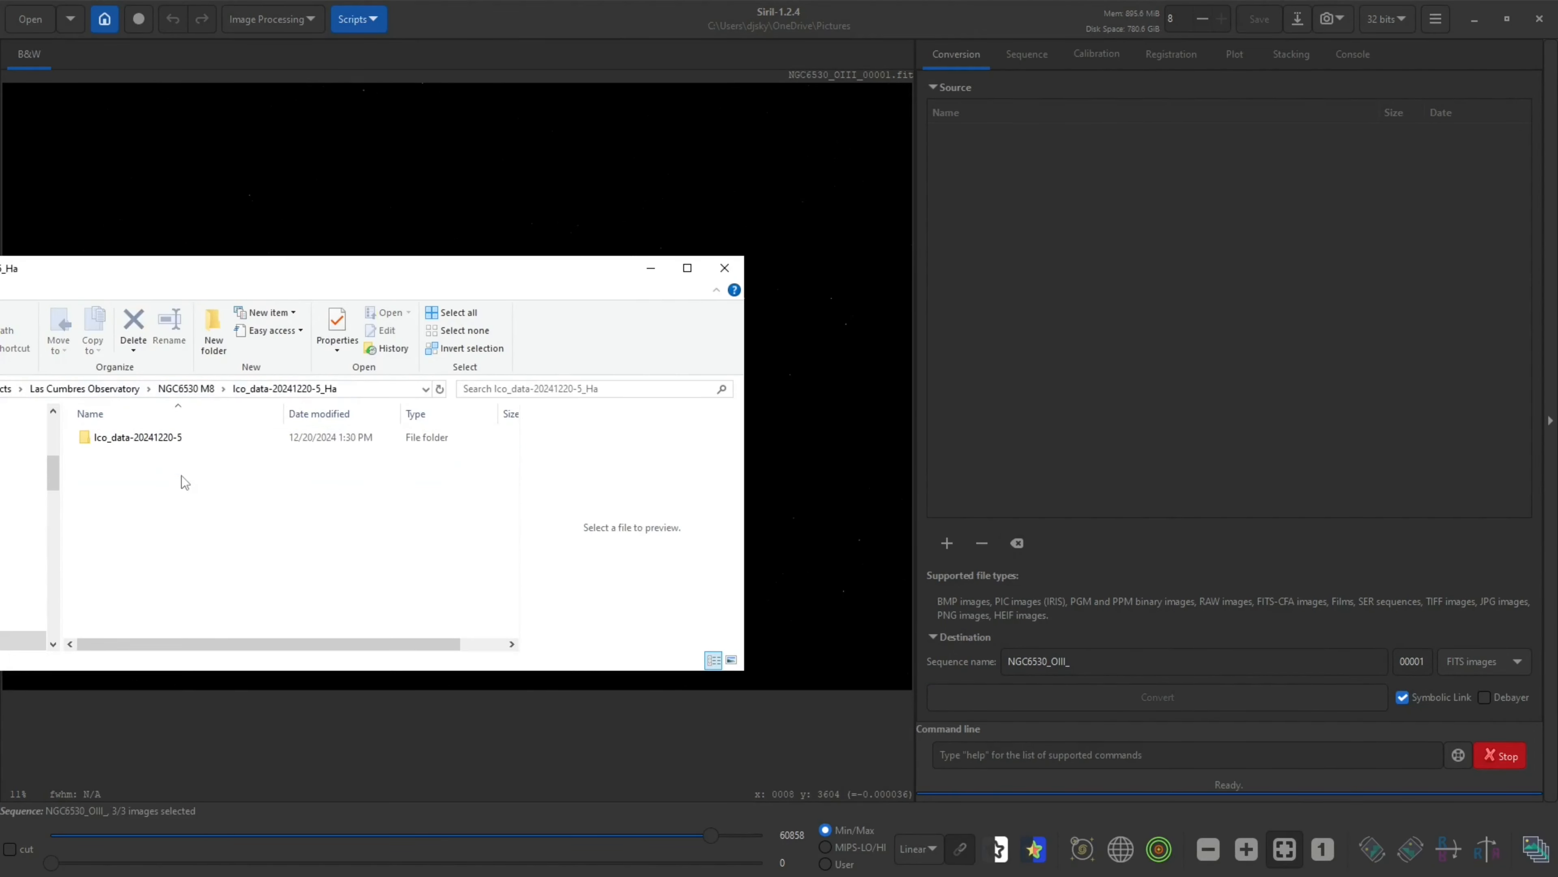
{"action": "double_click", "coordinate": [181, 439]}
{"action": "left_click_drag", "start_coordinate": [271, 556], "coordinate": [1142, 311]}
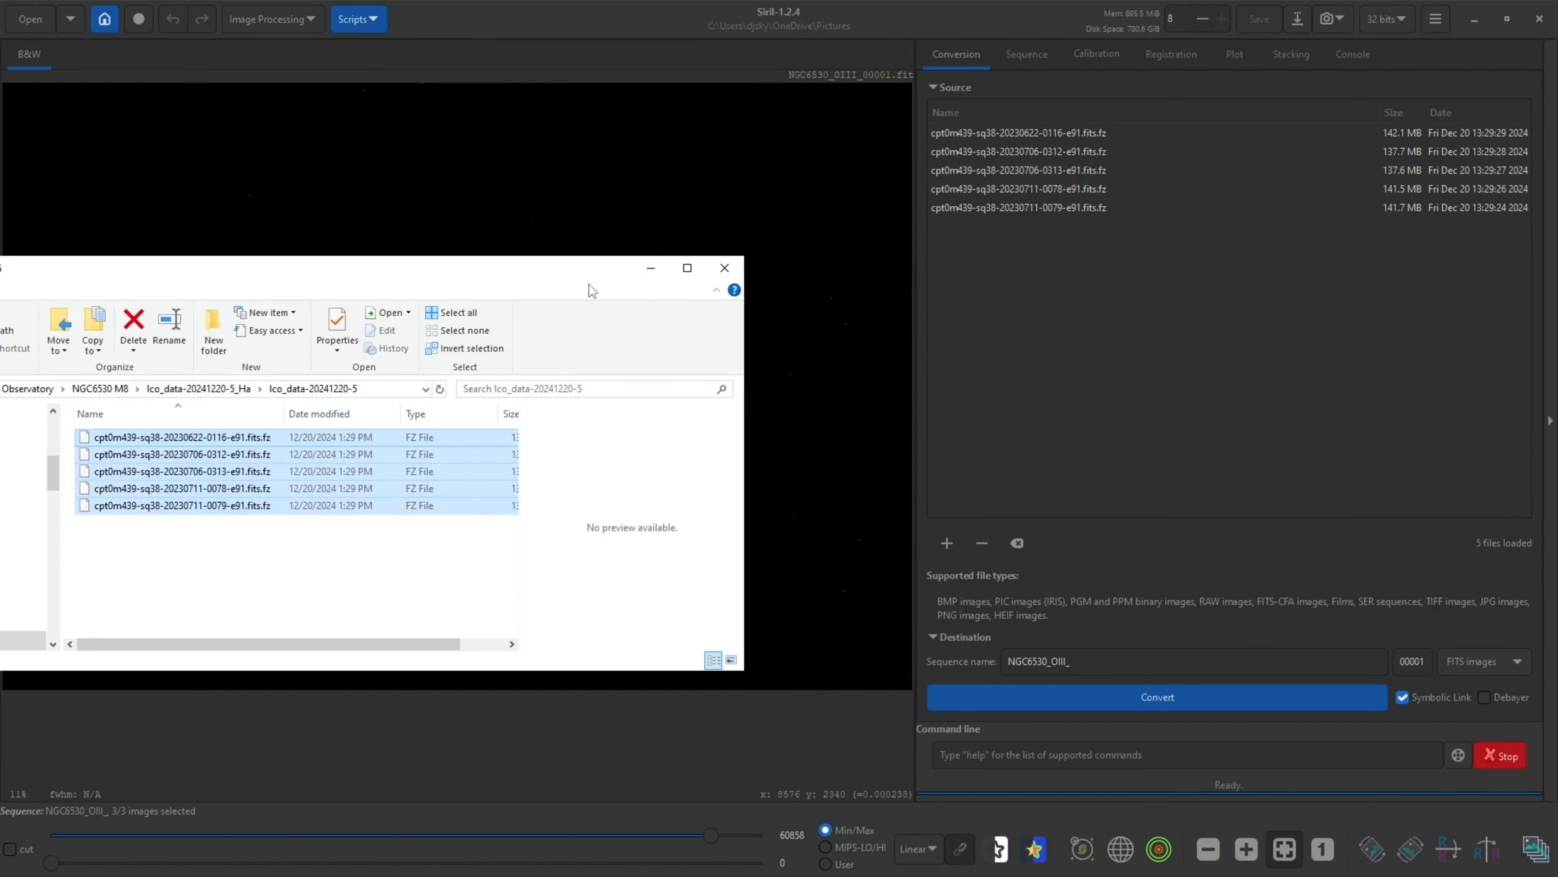
{"action": "left_click_drag", "start_coordinate": [562, 265], "coordinate": [0, 260]}
Rename the sequence to NGC6530_Ha_ and convert the H-alpha files
{"action": "left_click", "coordinate": [1076, 661]}
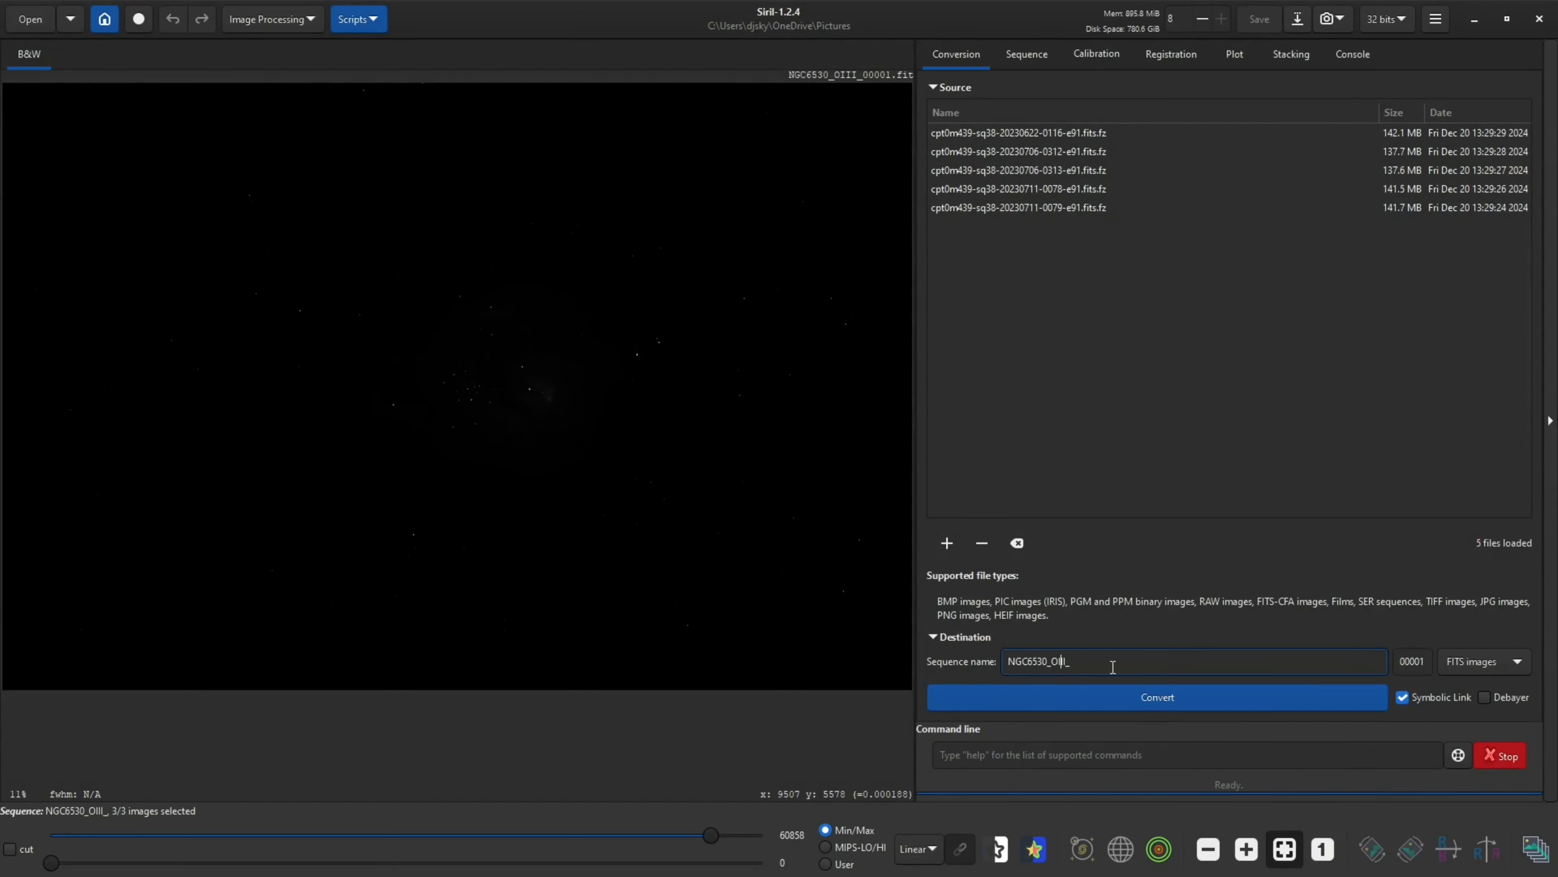
{"action": "key", "text": "BackSpace"}
{"action": "key", "text": "BackSpace"}
{"action": "key", "text": "BackSpace"}
{"action": "type", "text": "Ha"}
{"action": "left_click", "coordinate": [1185, 694]}
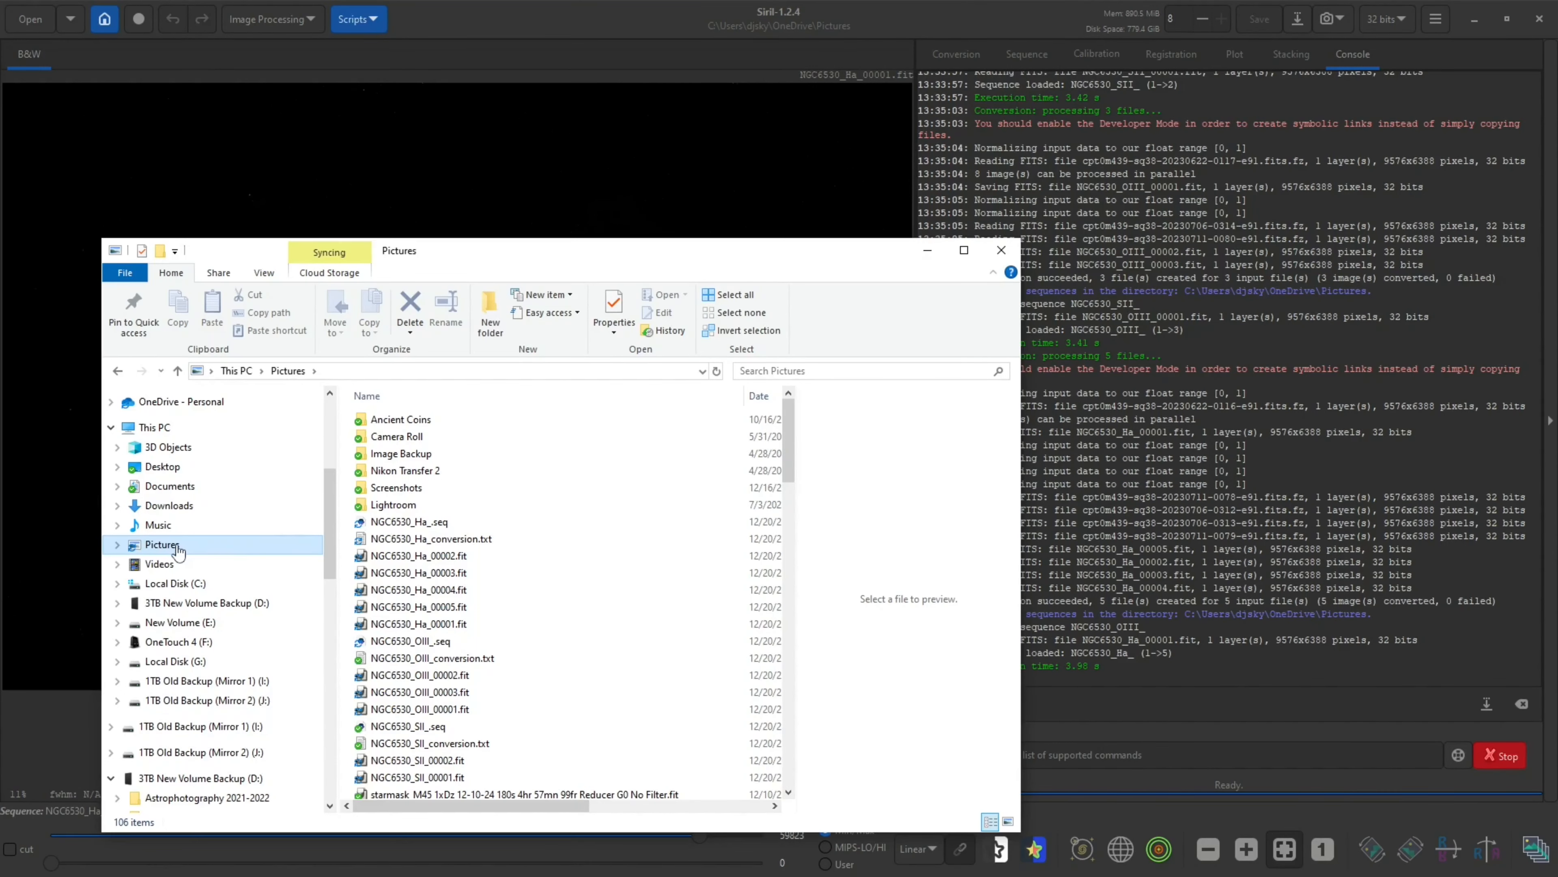
Move the 16 converted NGC6530 Siril files from Pictures into the NGC6530 M8 folder under Friends Projects > Las Cumbres Observatory
{"action": "left_click_drag", "start_coordinate": [714, 244], "coordinate": [715, 140]}
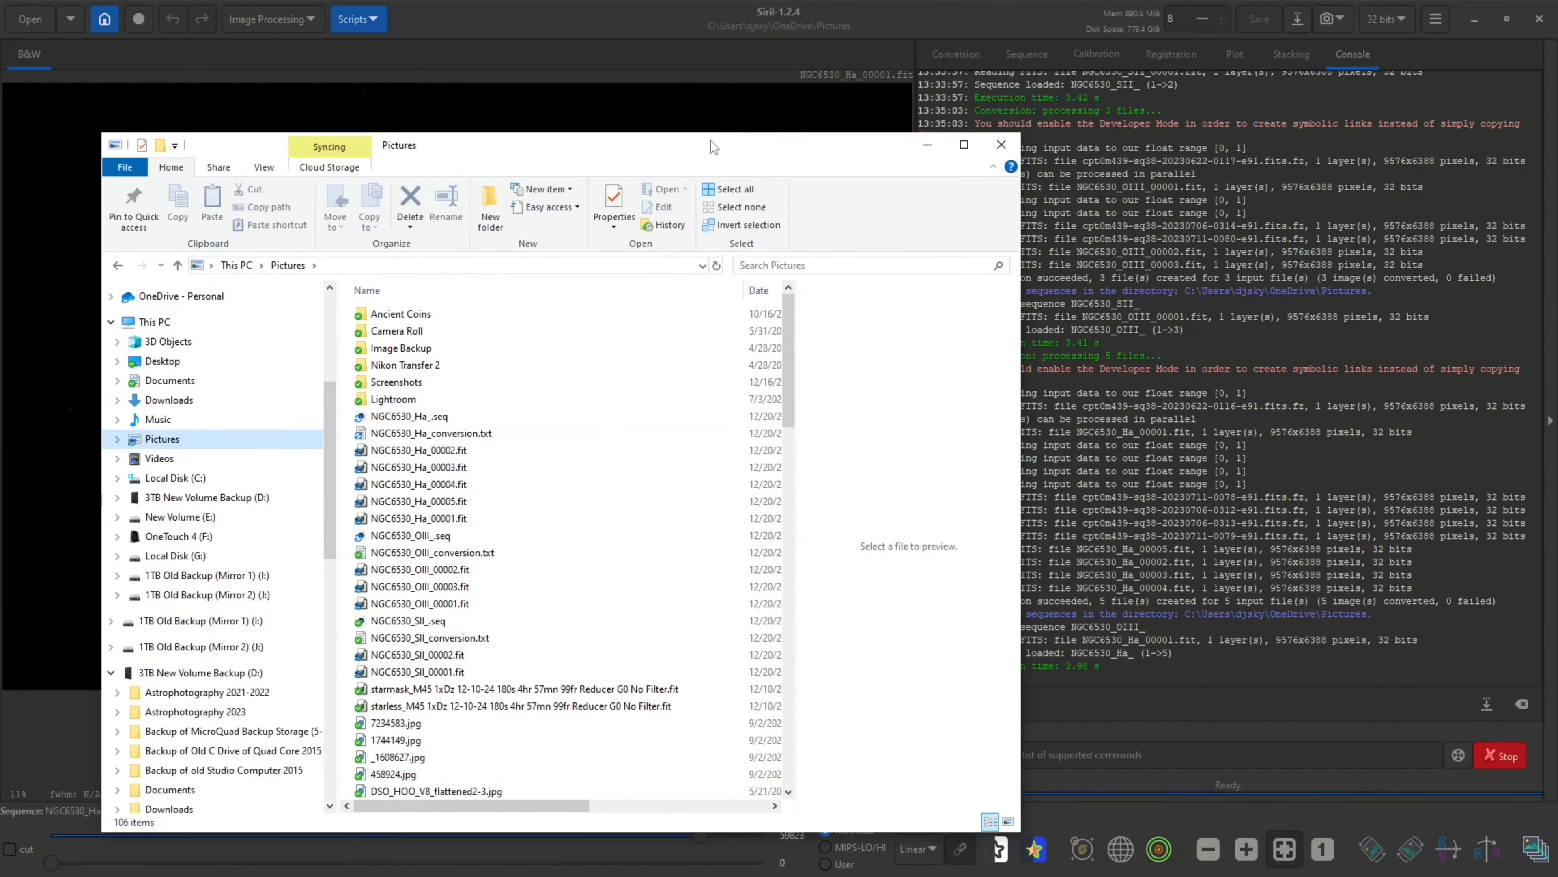
{"action": "left_click_drag", "start_coordinate": [530, 421], "coordinate": [402, 674]}
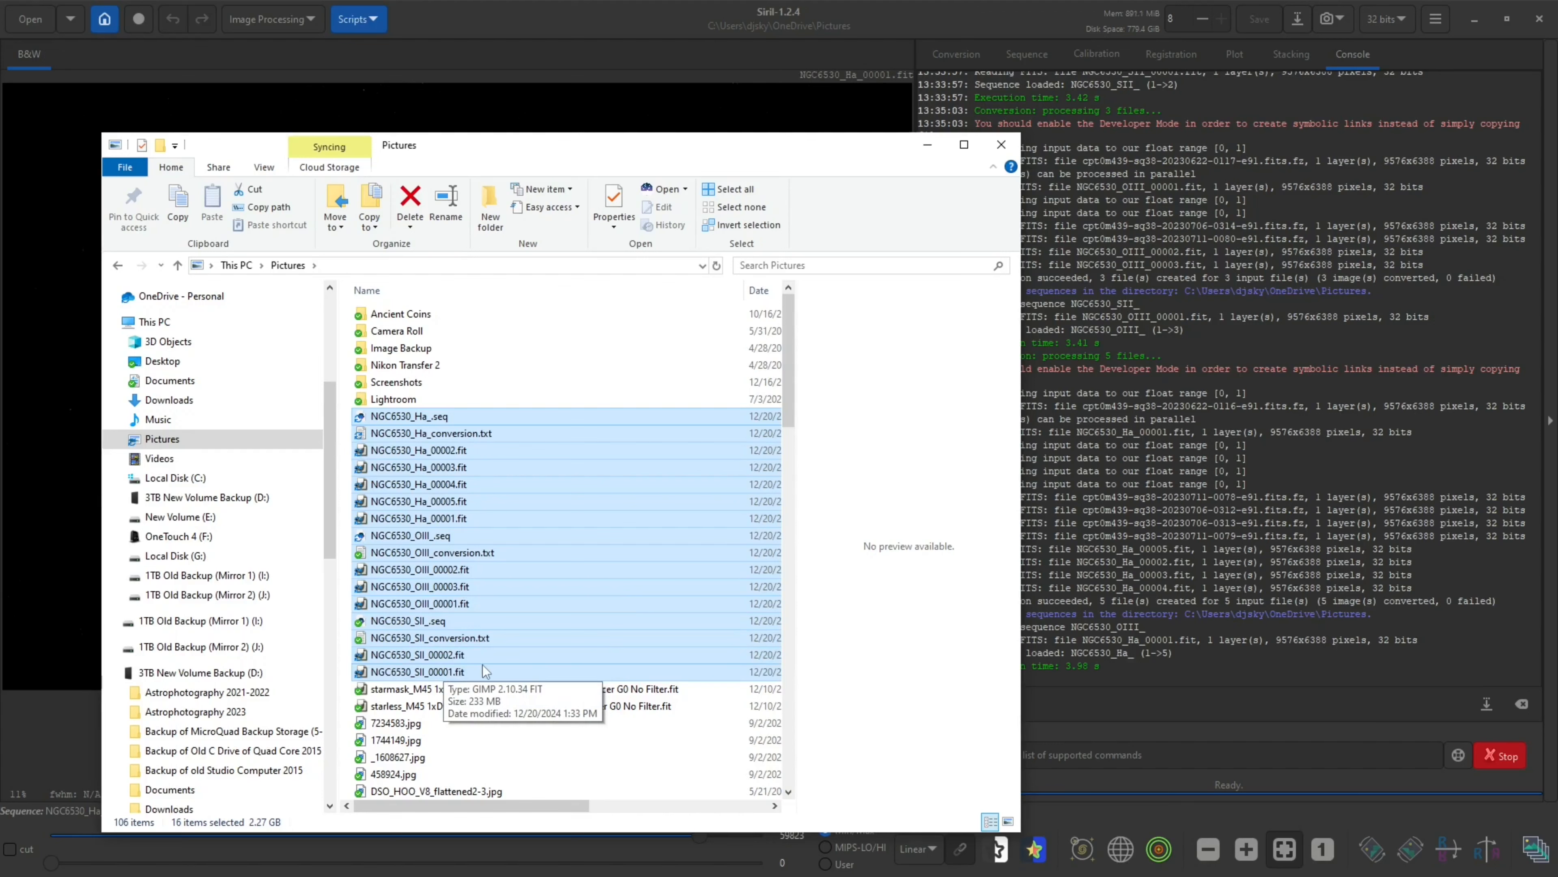
{"action": "right_click", "coordinate": [456, 416]}
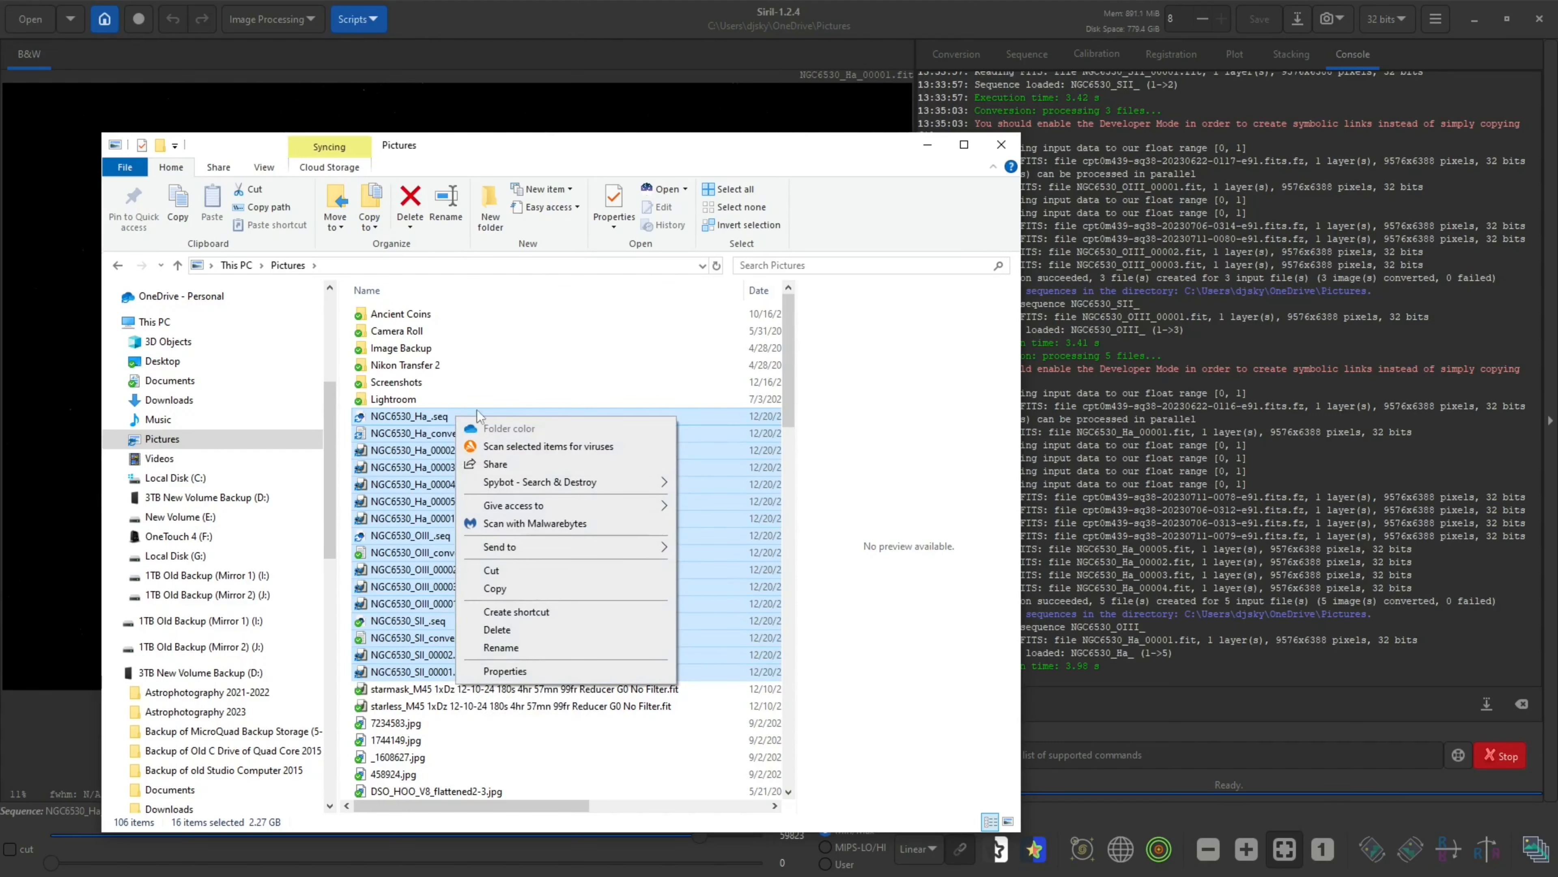
{"action": "left_click", "coordinate": [540, 577]}
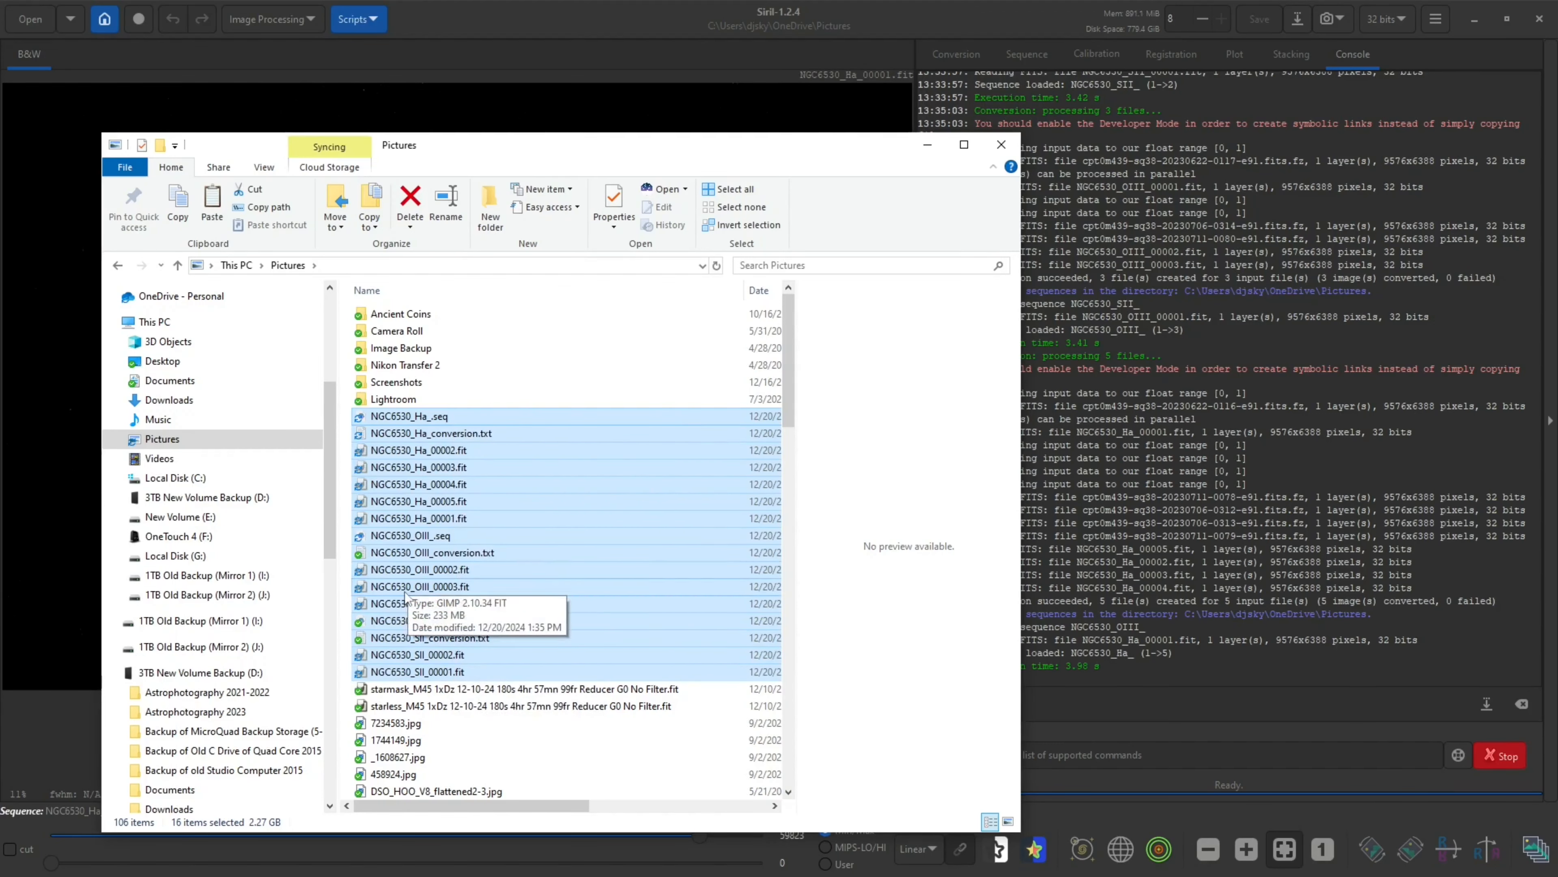
{"action": "scroll", "coordinate": [328, 555], "scroll_direction": "up", "scroll_amount": 5}
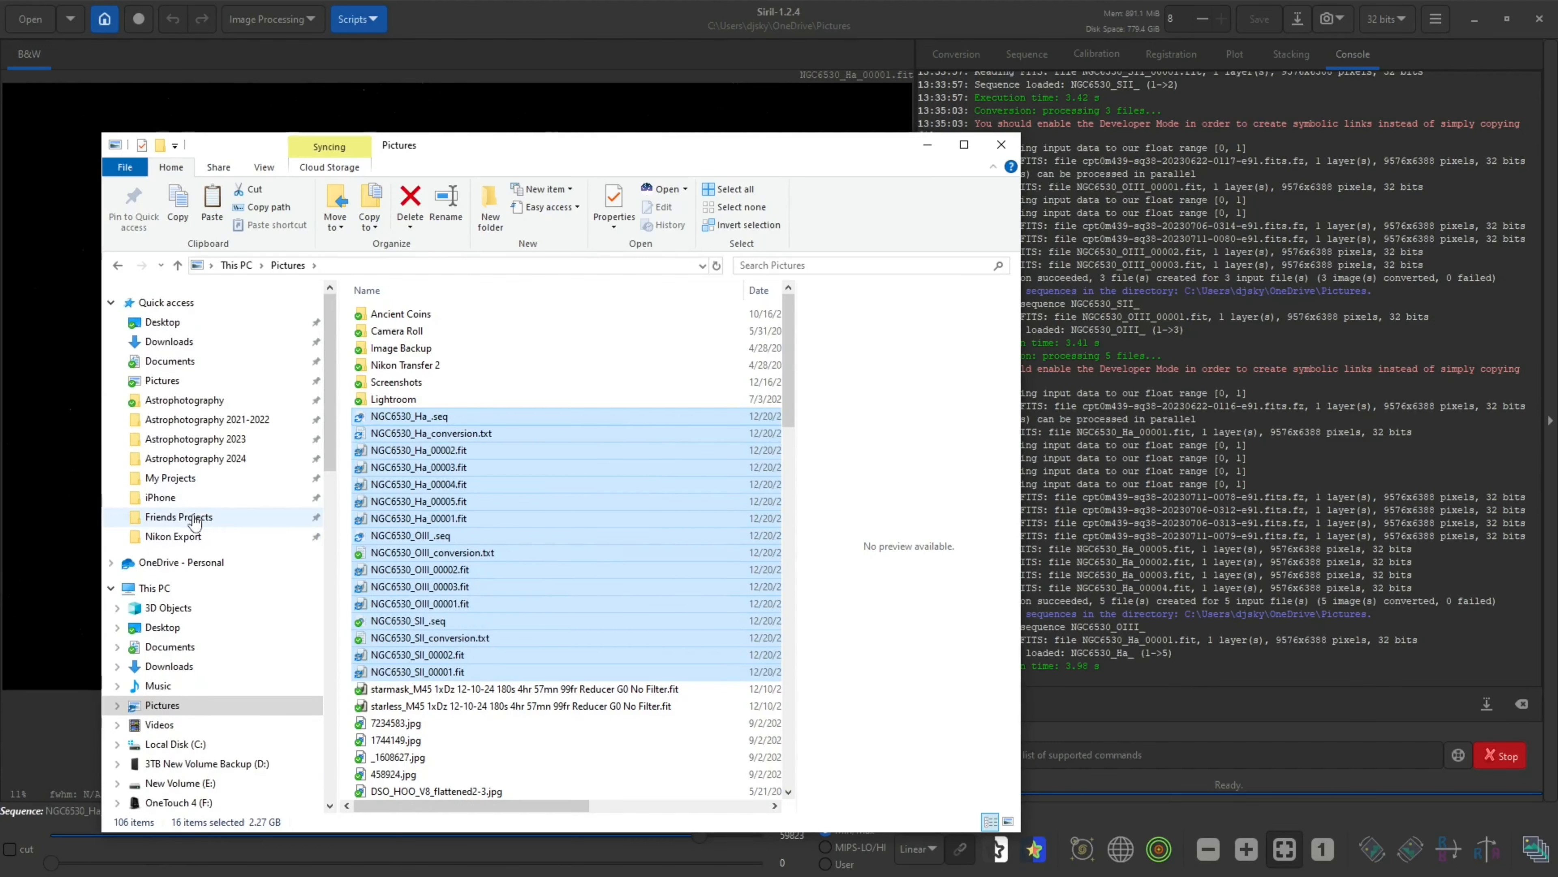
{"action": "left_click", "coordinate": [197, 522]}
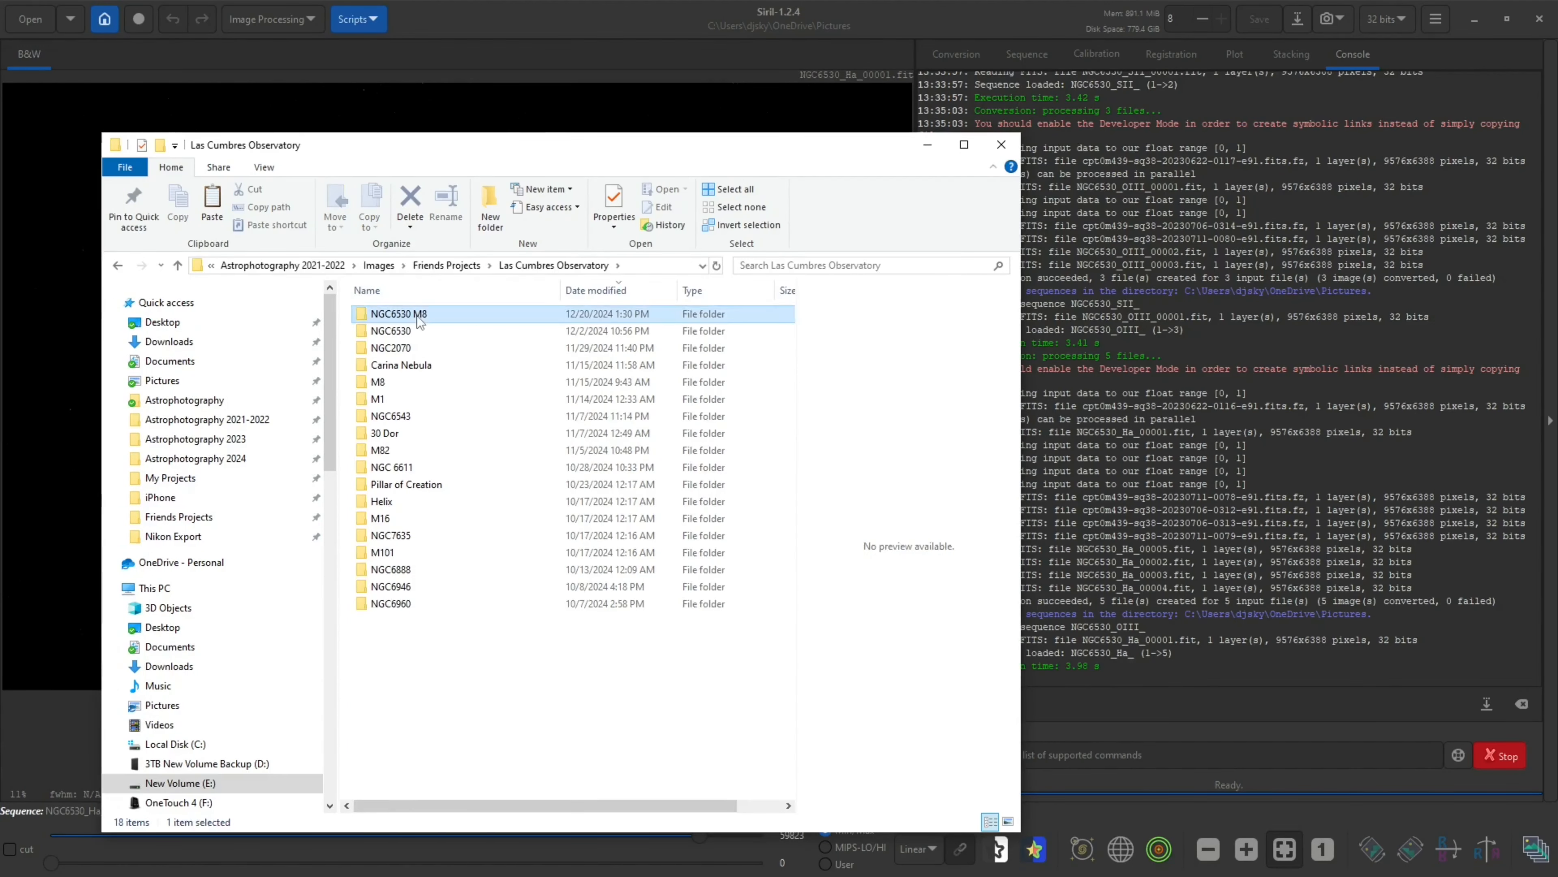
{"action": "double_click", "coordinate": [415, 315]}
{"action": "right_click", "coordinate": [435, 409]}
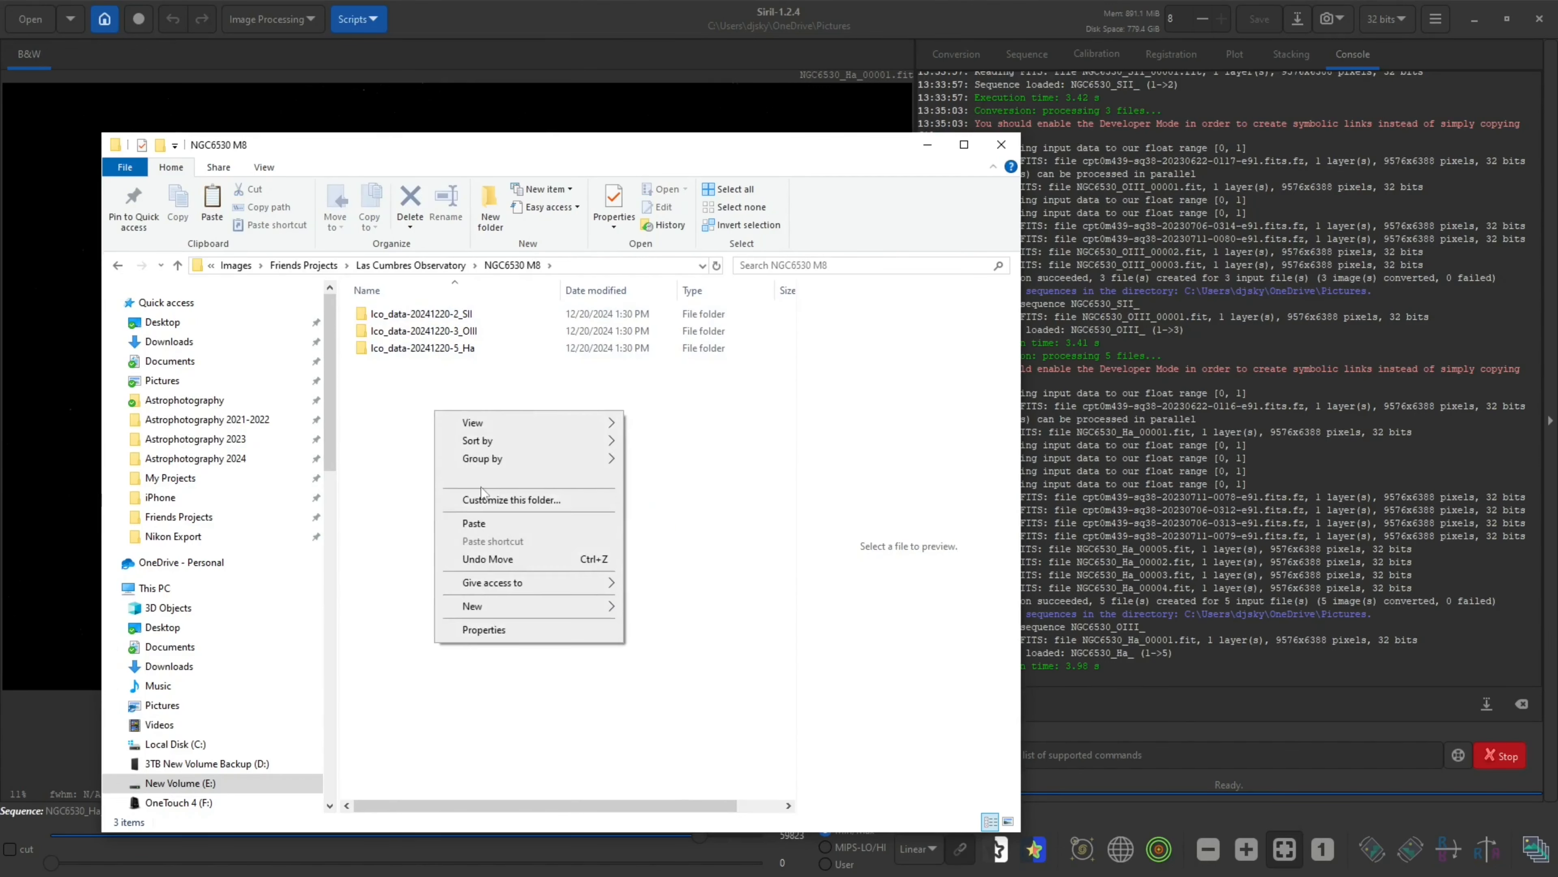
{"action": "left_click", "coordinate": [502, 521]}
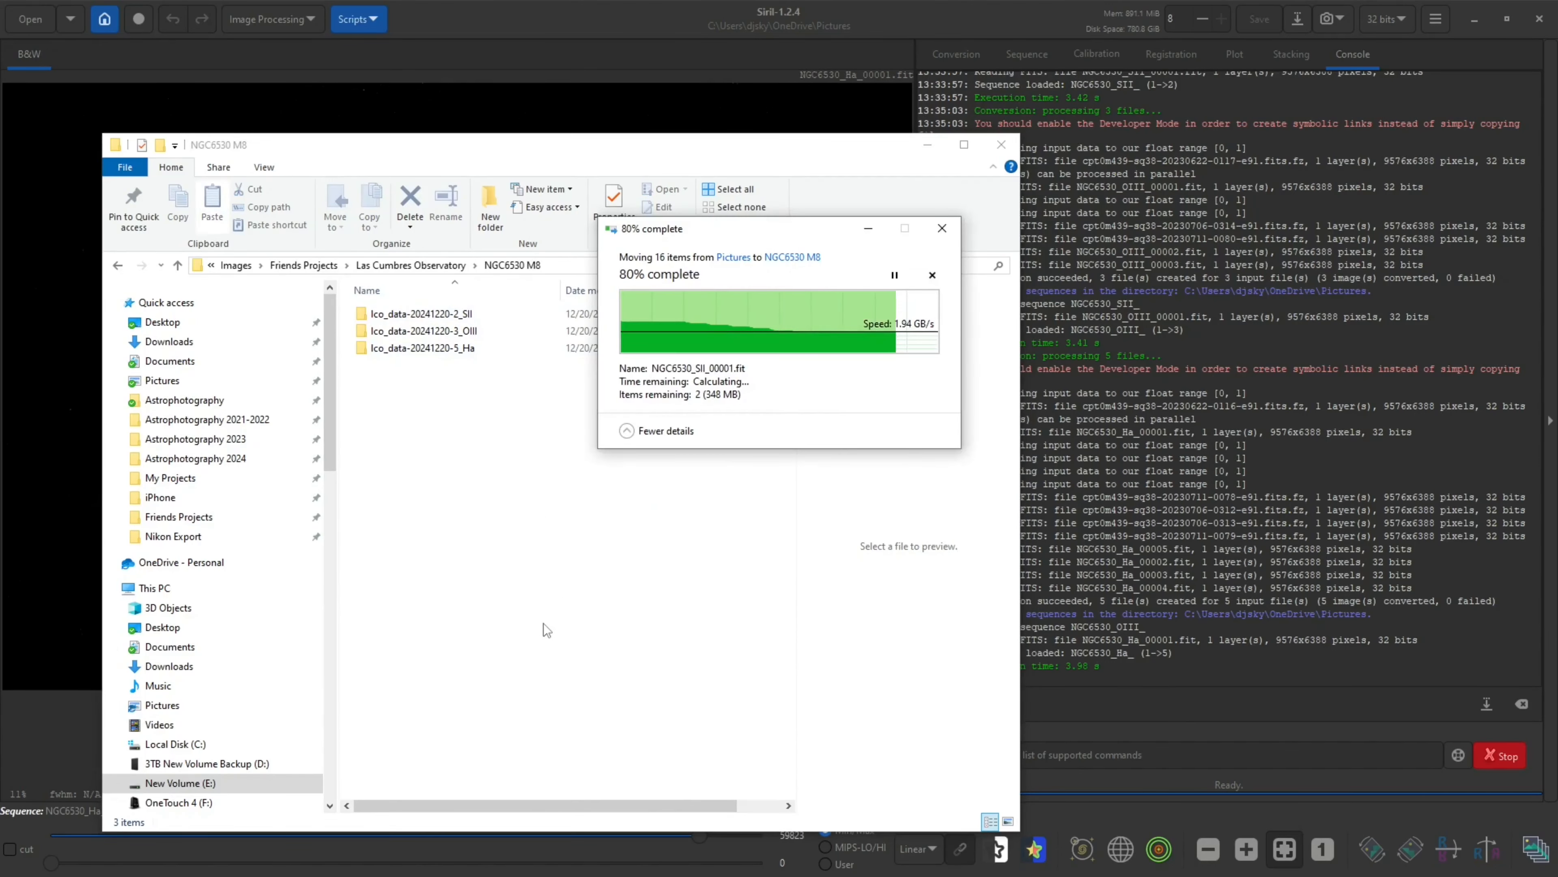
Sort the Ha, OIII and SII sequence files into their matching Ico_data filter subfolders
{"action": "left_click_drag", "start_coordinate": [508, 367], "coordinate": [441, 467]}
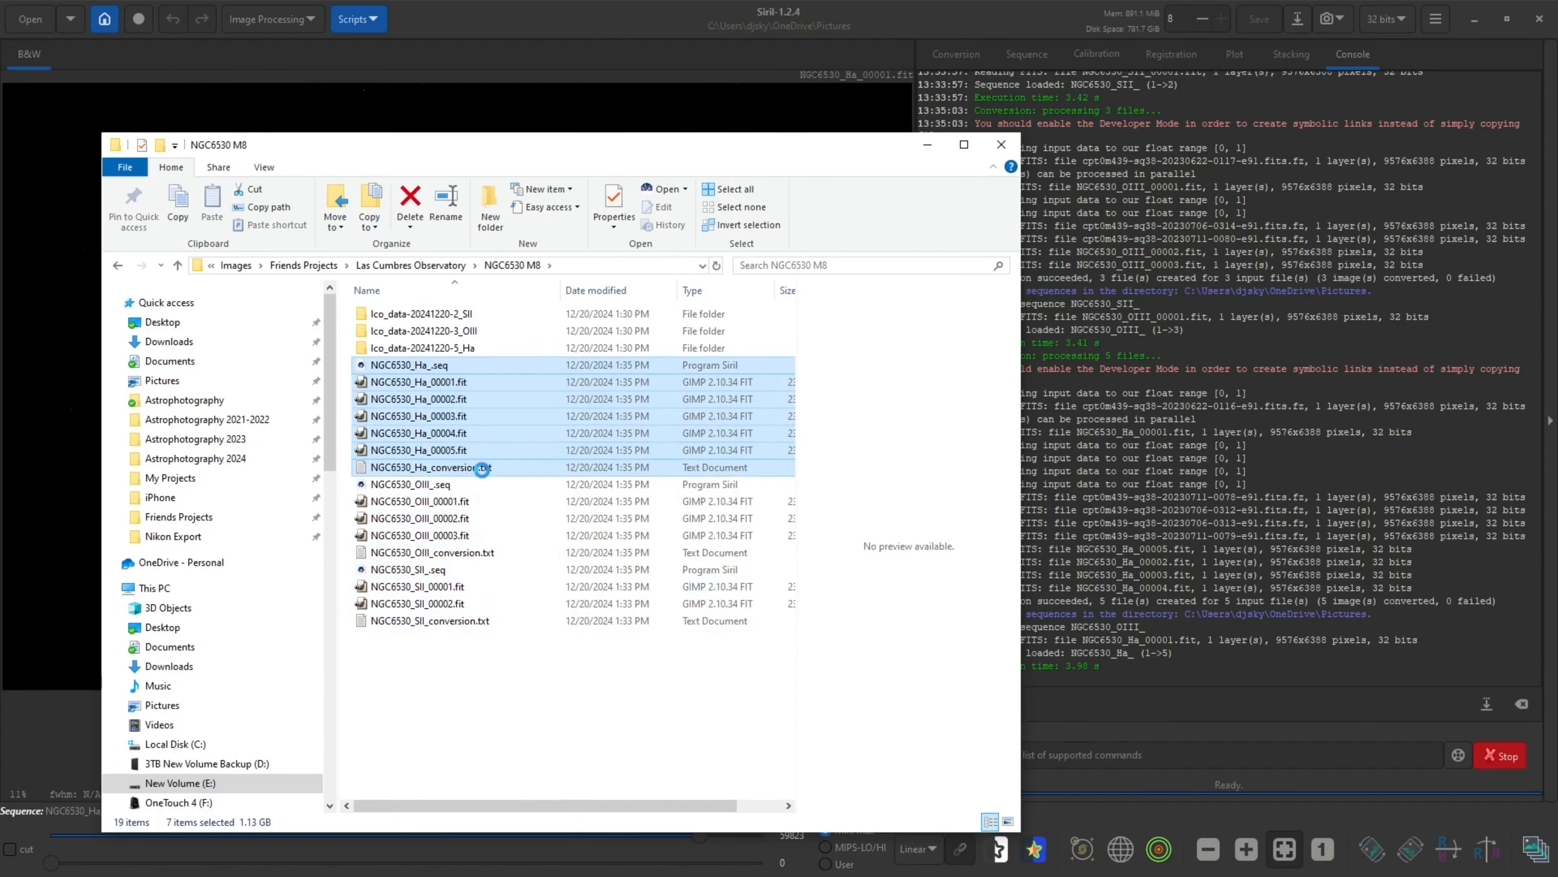
{"action": "left_click_drag", "start_coordinate": [454, 373], "coordinate": [437, 439]}
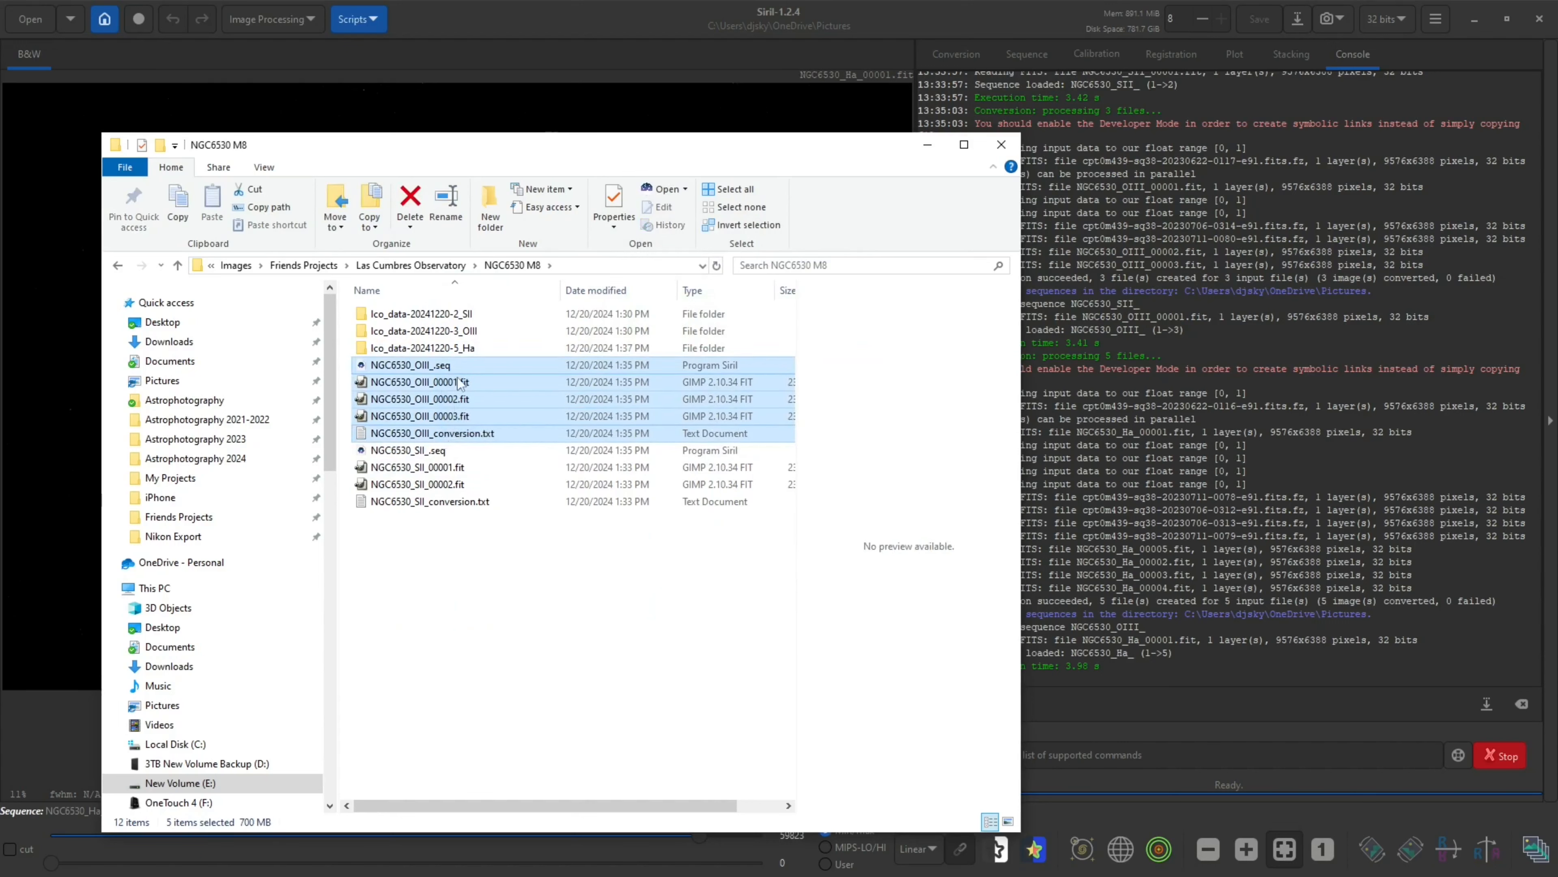
{"action": "left_click_drag", "start_coordinate": [456, 371], "coordinate": [437, 439]}
{"action": "left_click_drag", "start_coordinate": [443, 371], "coordinate": [470, 313]}
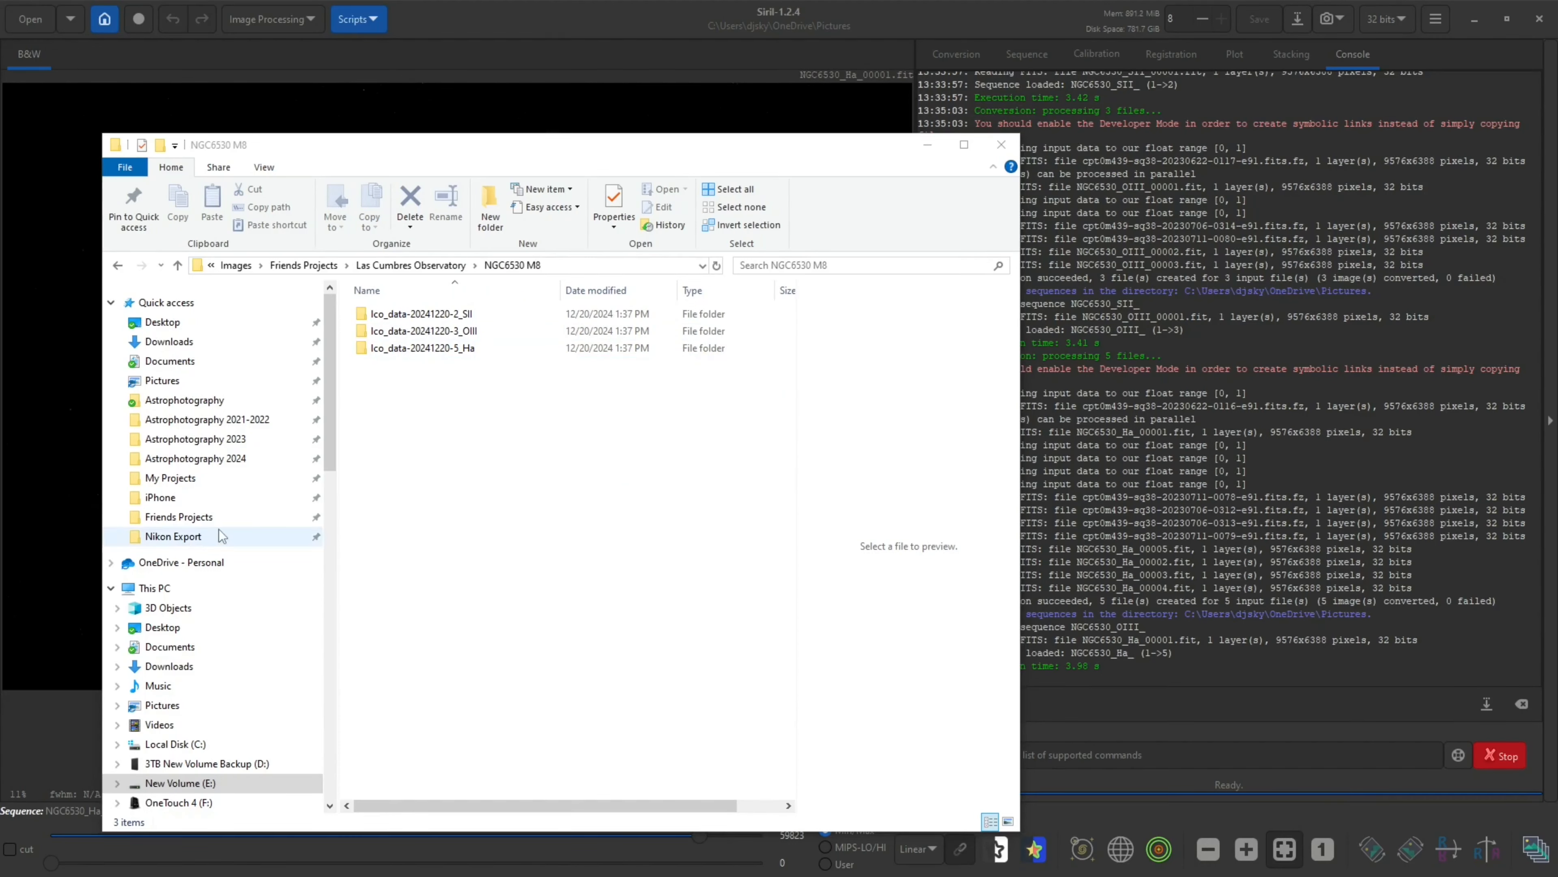
Launch DeepSkyStacker and add the two SII .fit files from the SII subfolder as light frames
{"action": "left_click", "coordinate": [223, 402]}
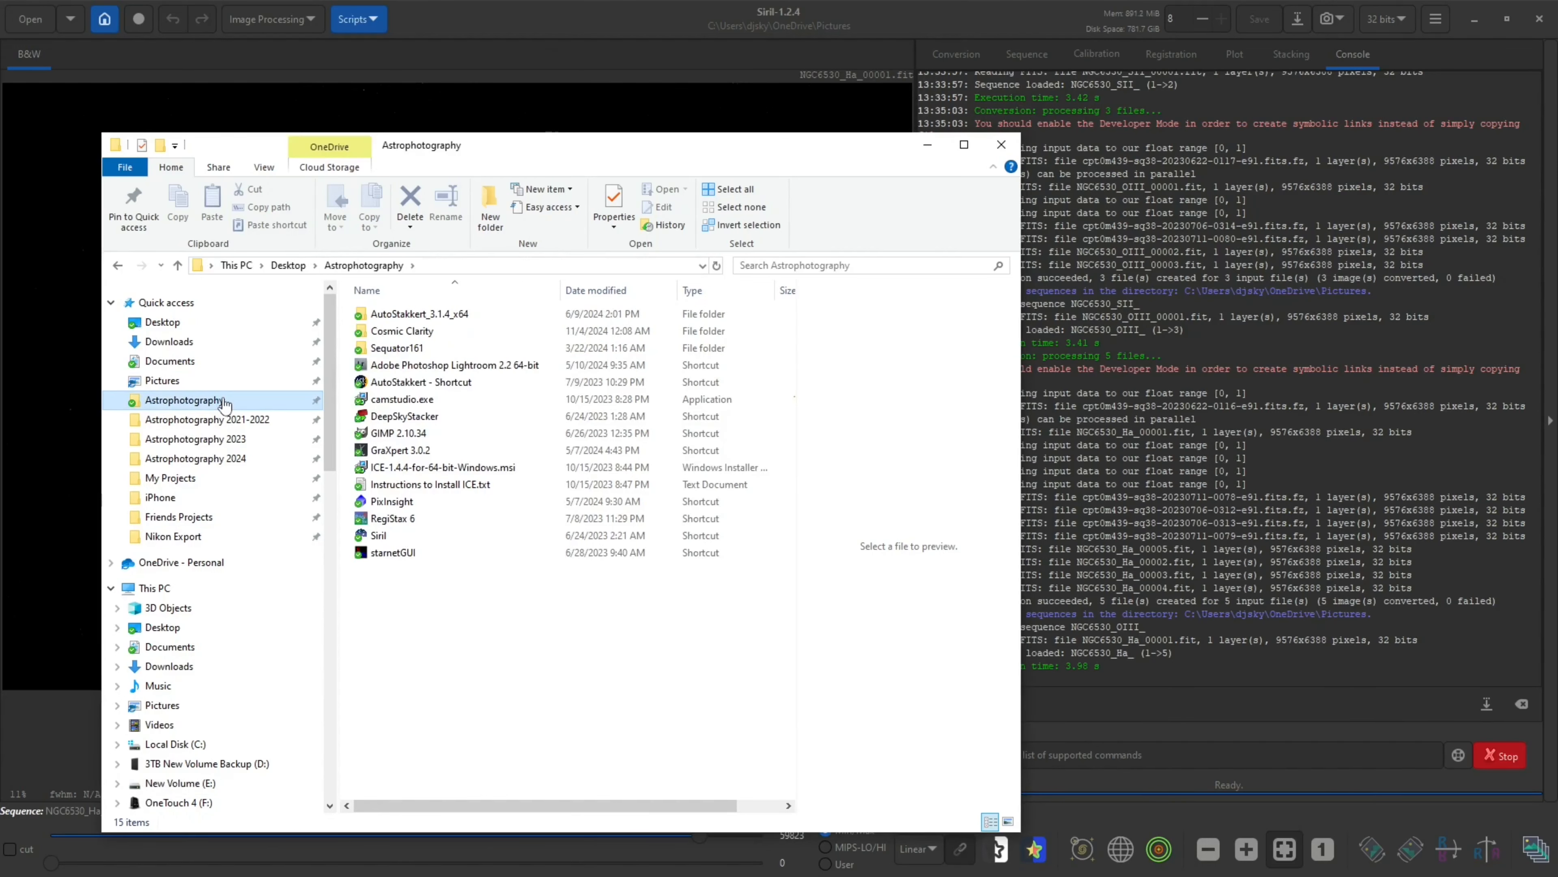
{"action": "double_click", "coordinate": [413, 420]}
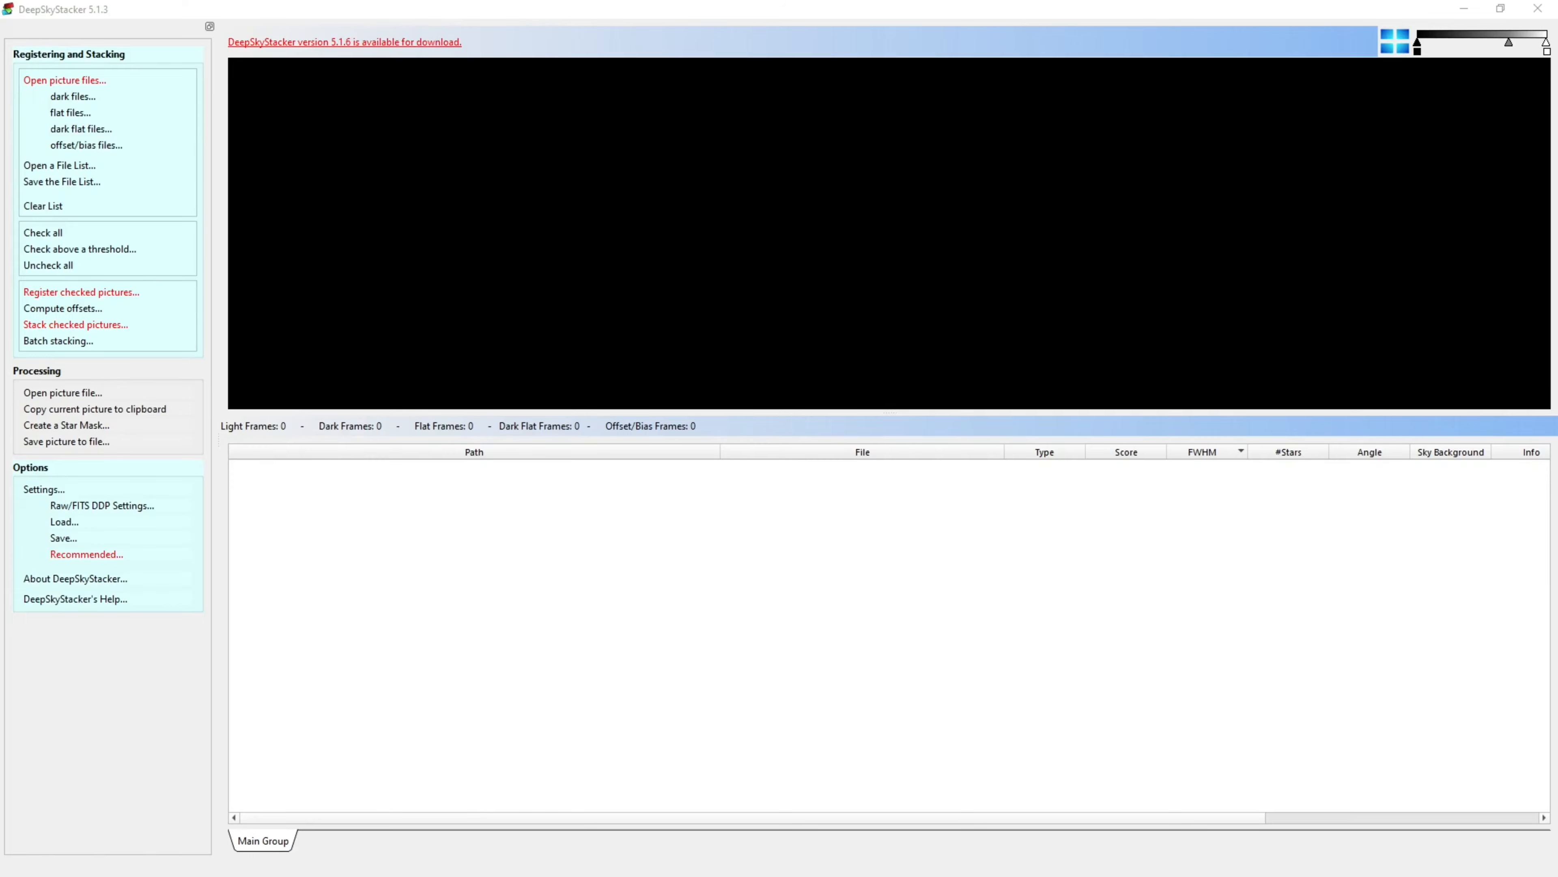
{"action": "left_click_drag", "start_coordinate": [2, 251], "coordinate": [469, 208]}
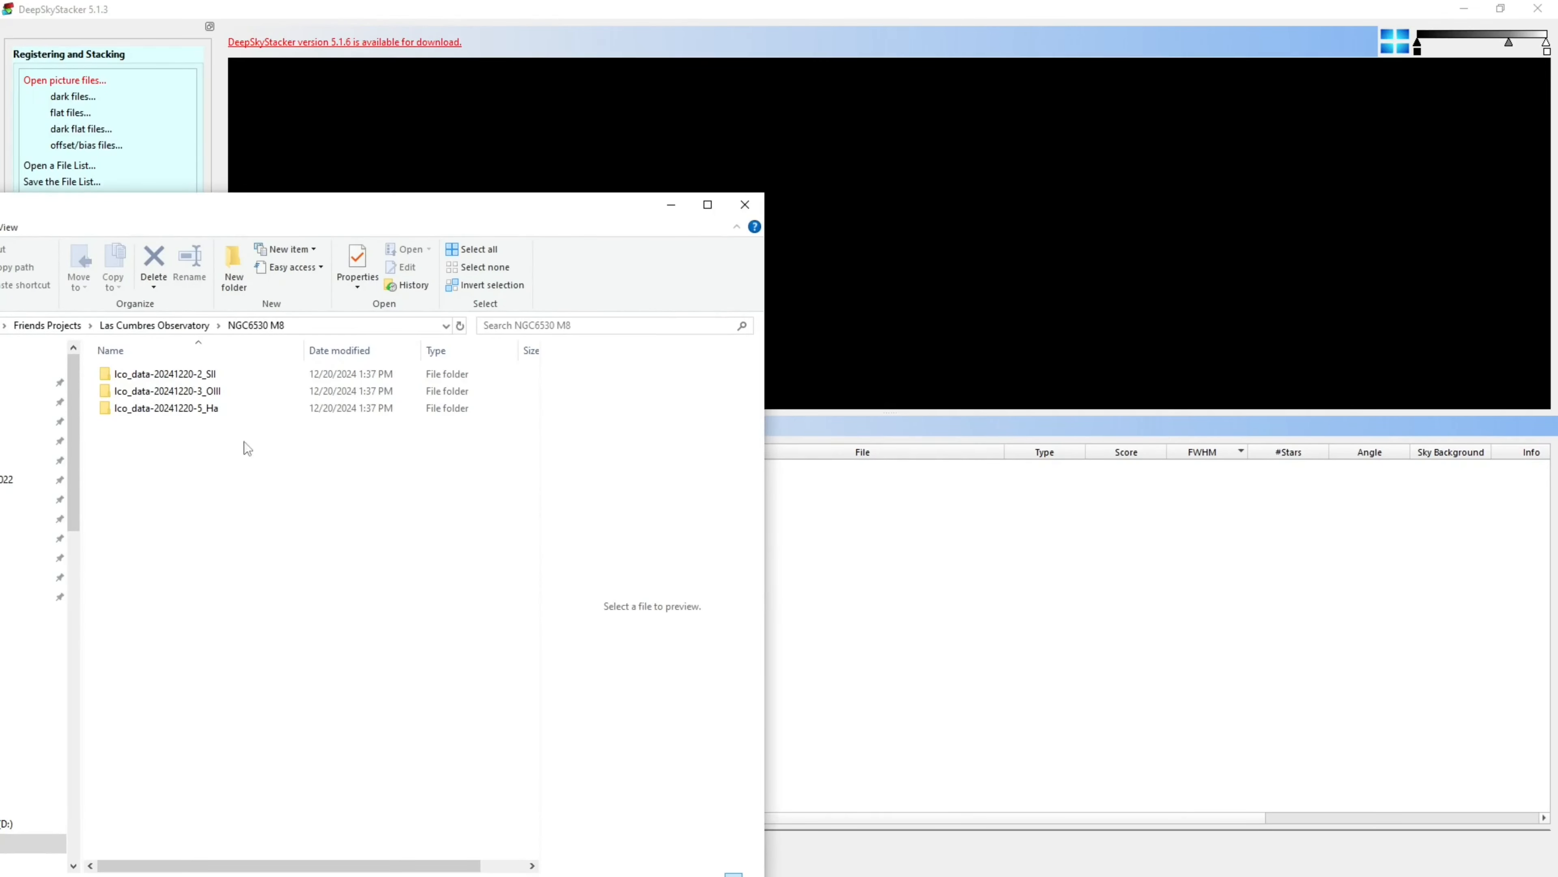
{"action": "double_click", "coordinate": [224, 371]}
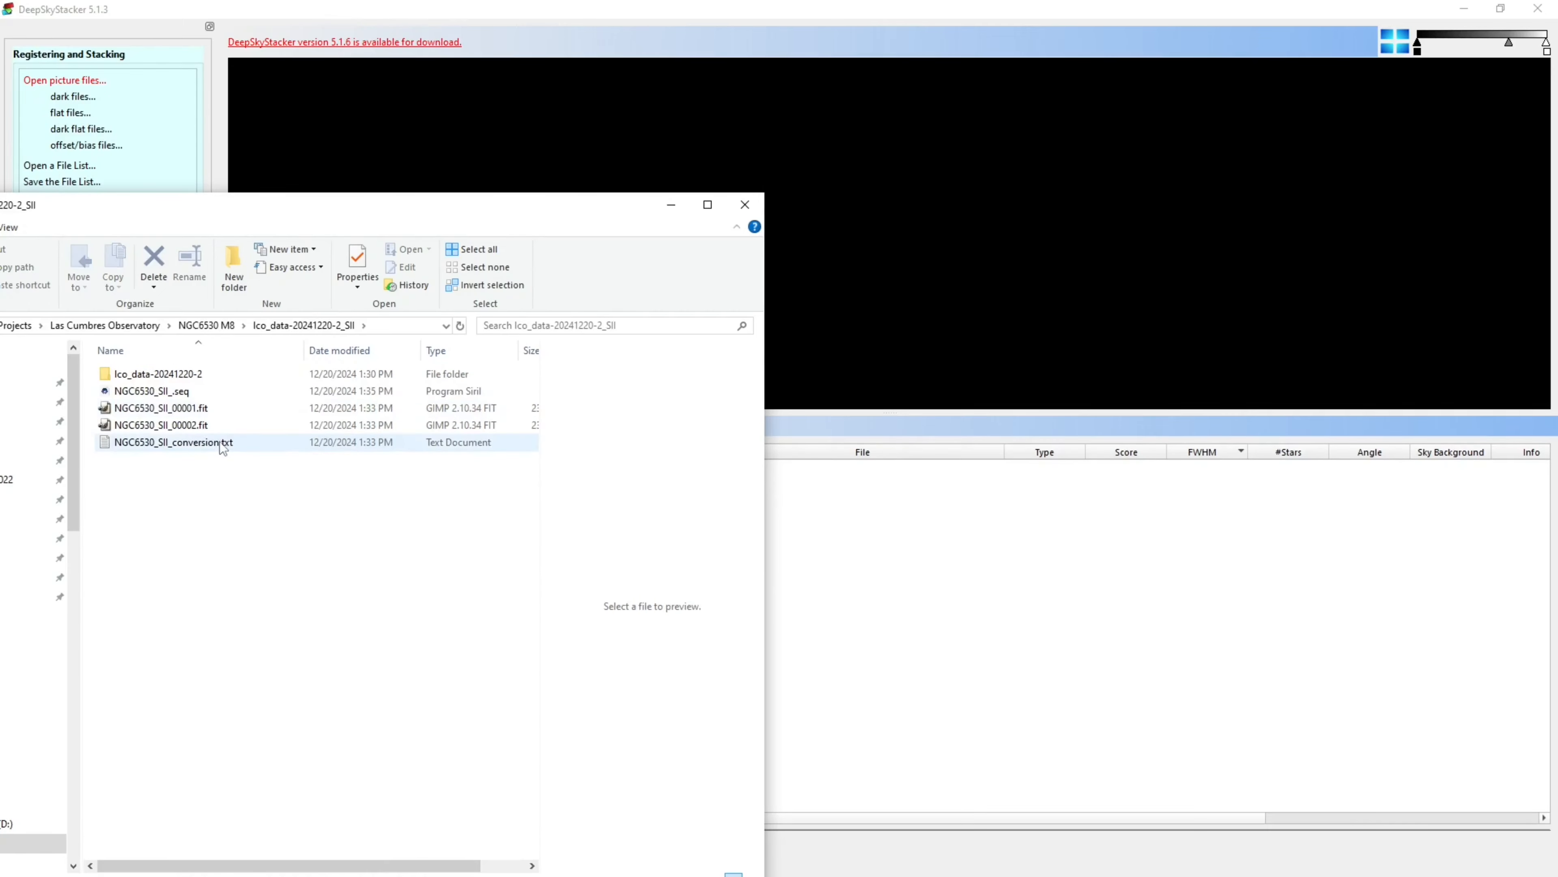
{"action": "left_click_drag", "start_coordinate": [282, 411], "coordinate": [930, 623]}
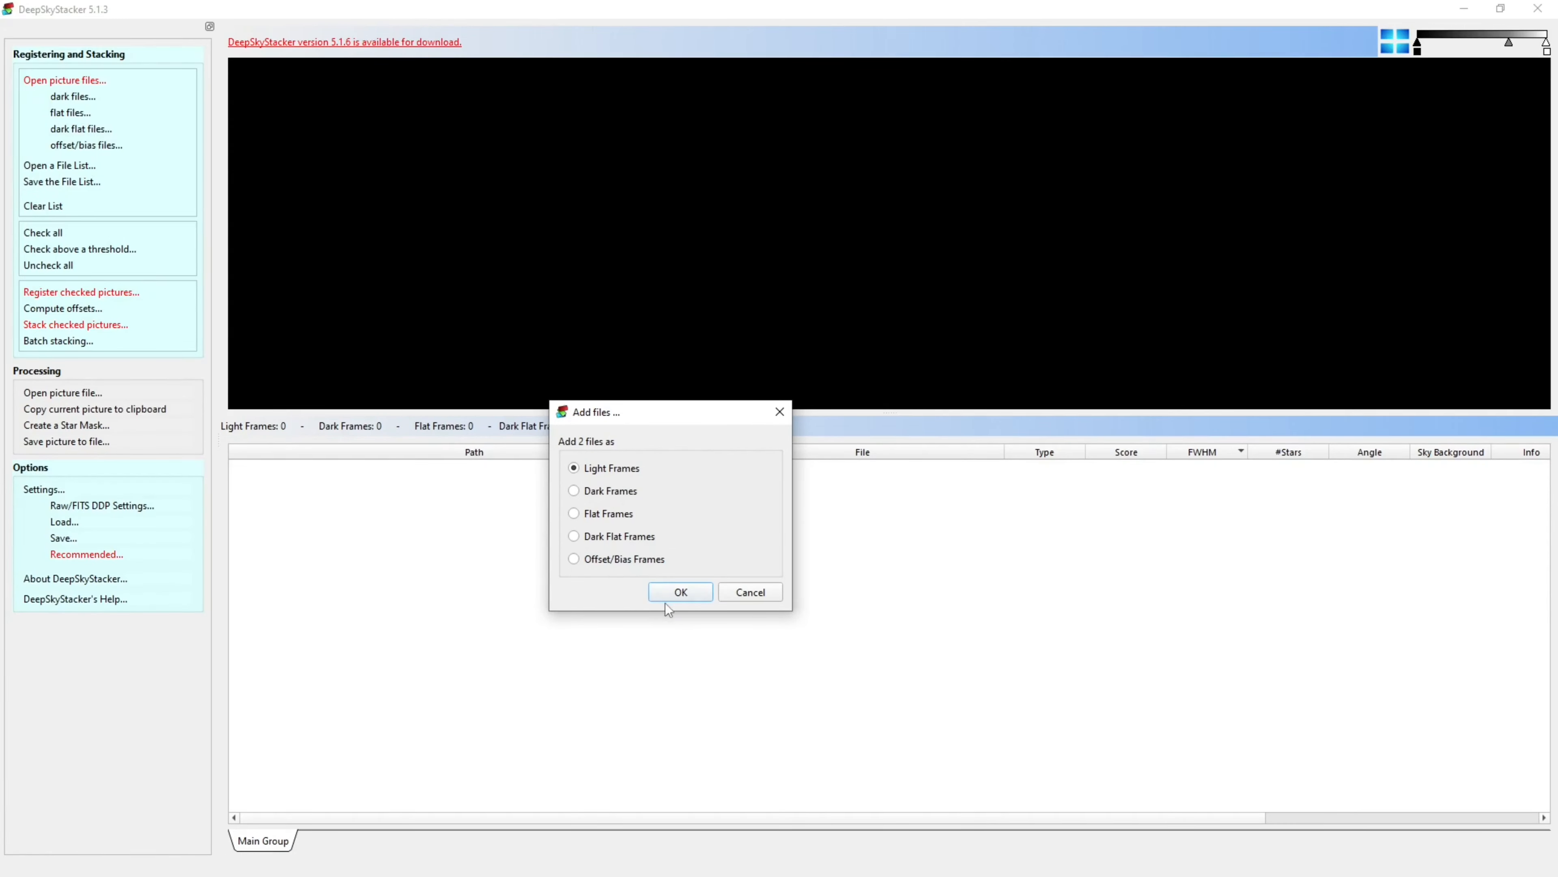
{"action": "left_click", "coordinate": [682, 592]}
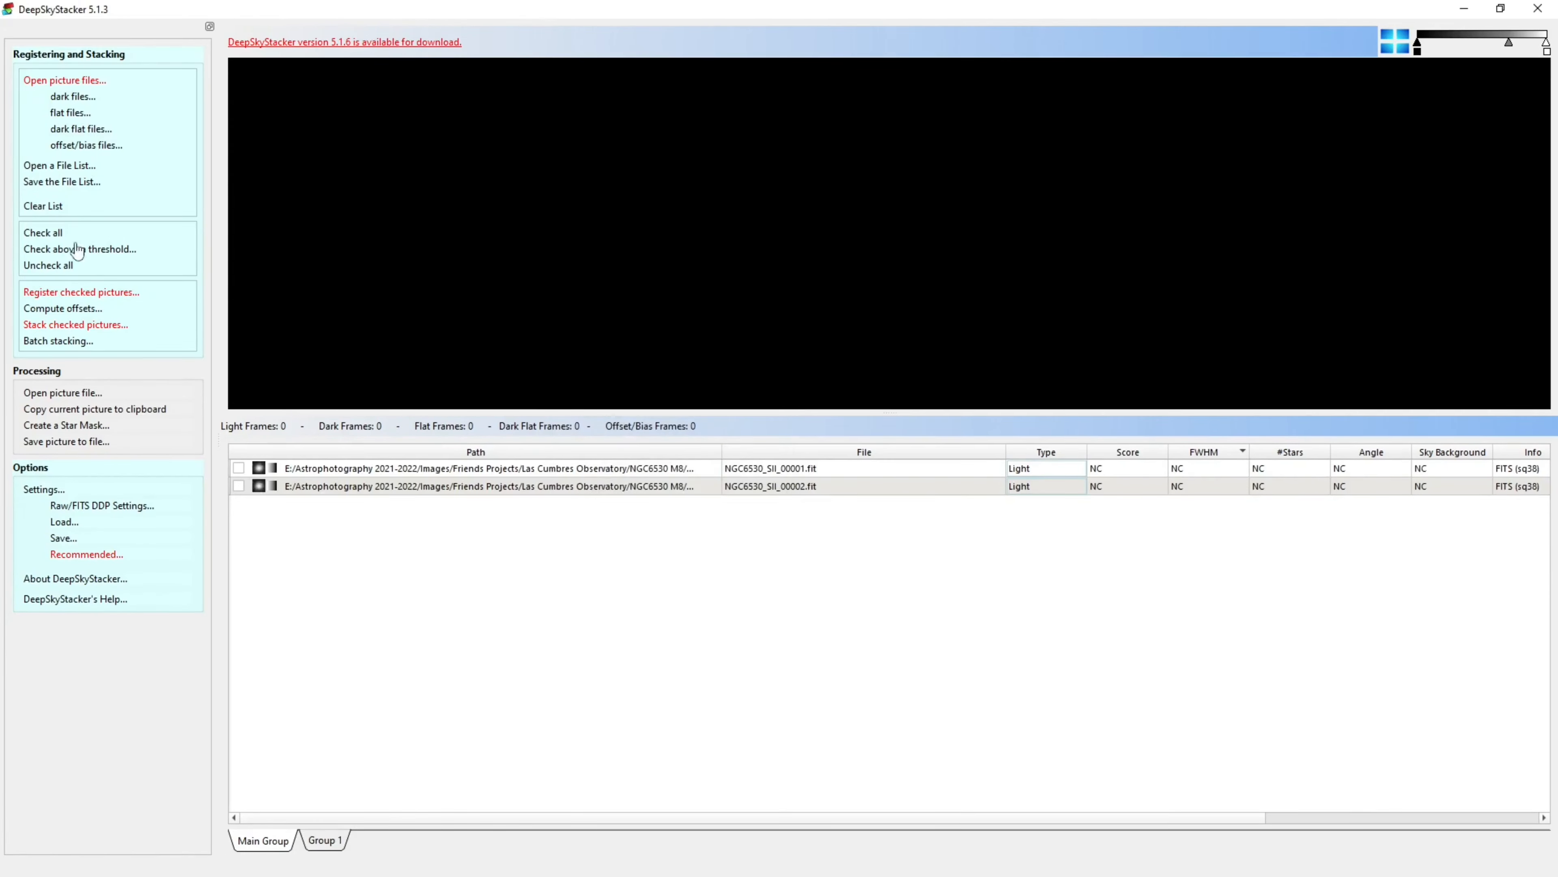
Check all frames and register them with the star detection threshold at 2%
{"action": "left_click", "coordinate": [48, 235]}
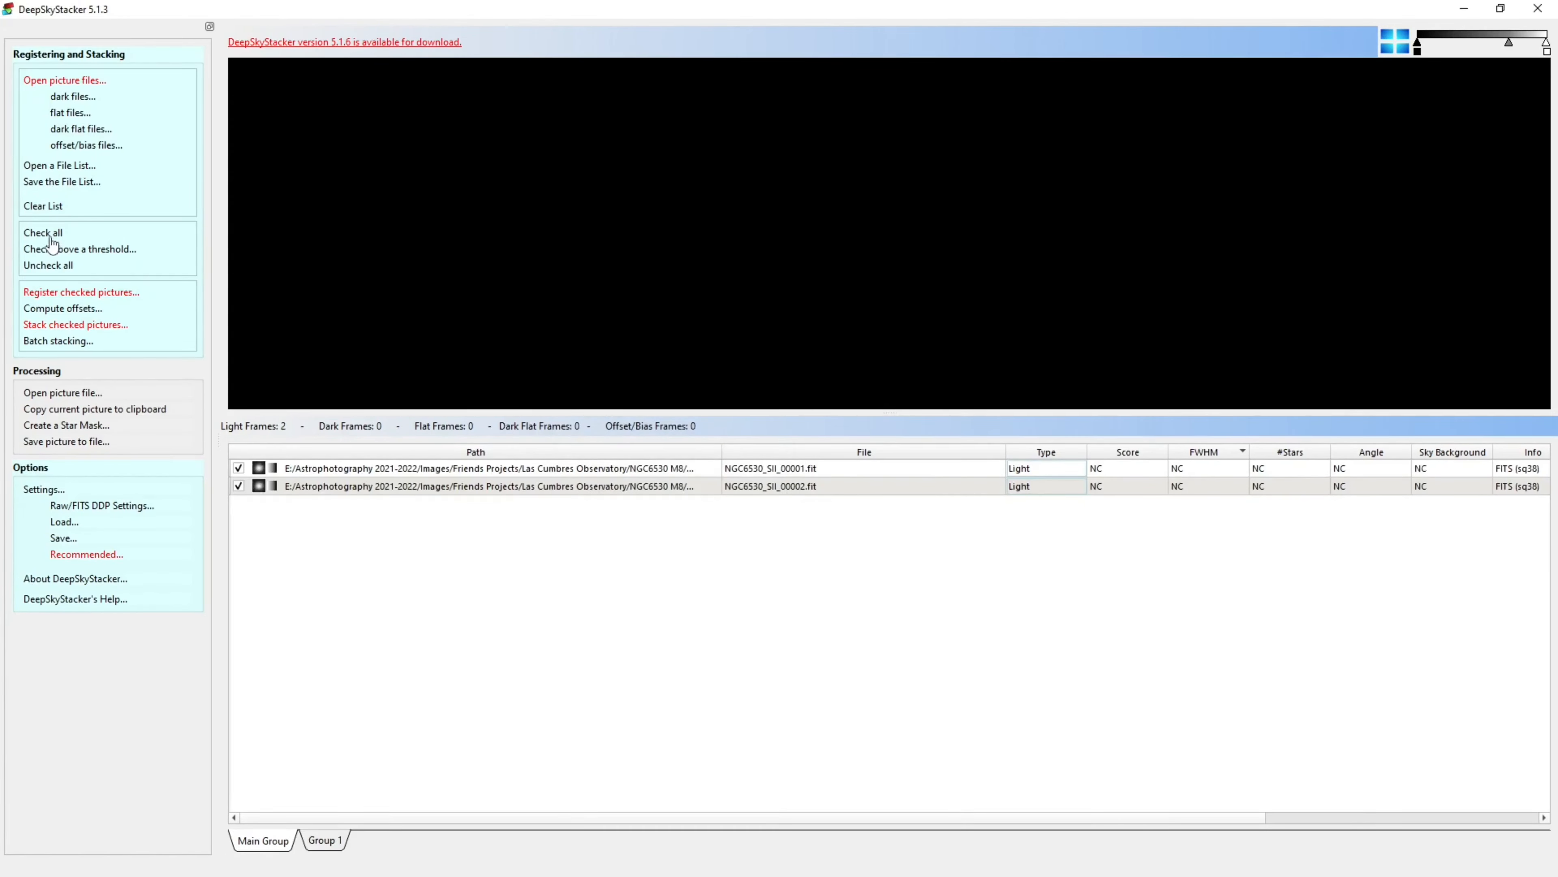
{"action": "left_click", "coordinate": [86, 293]}
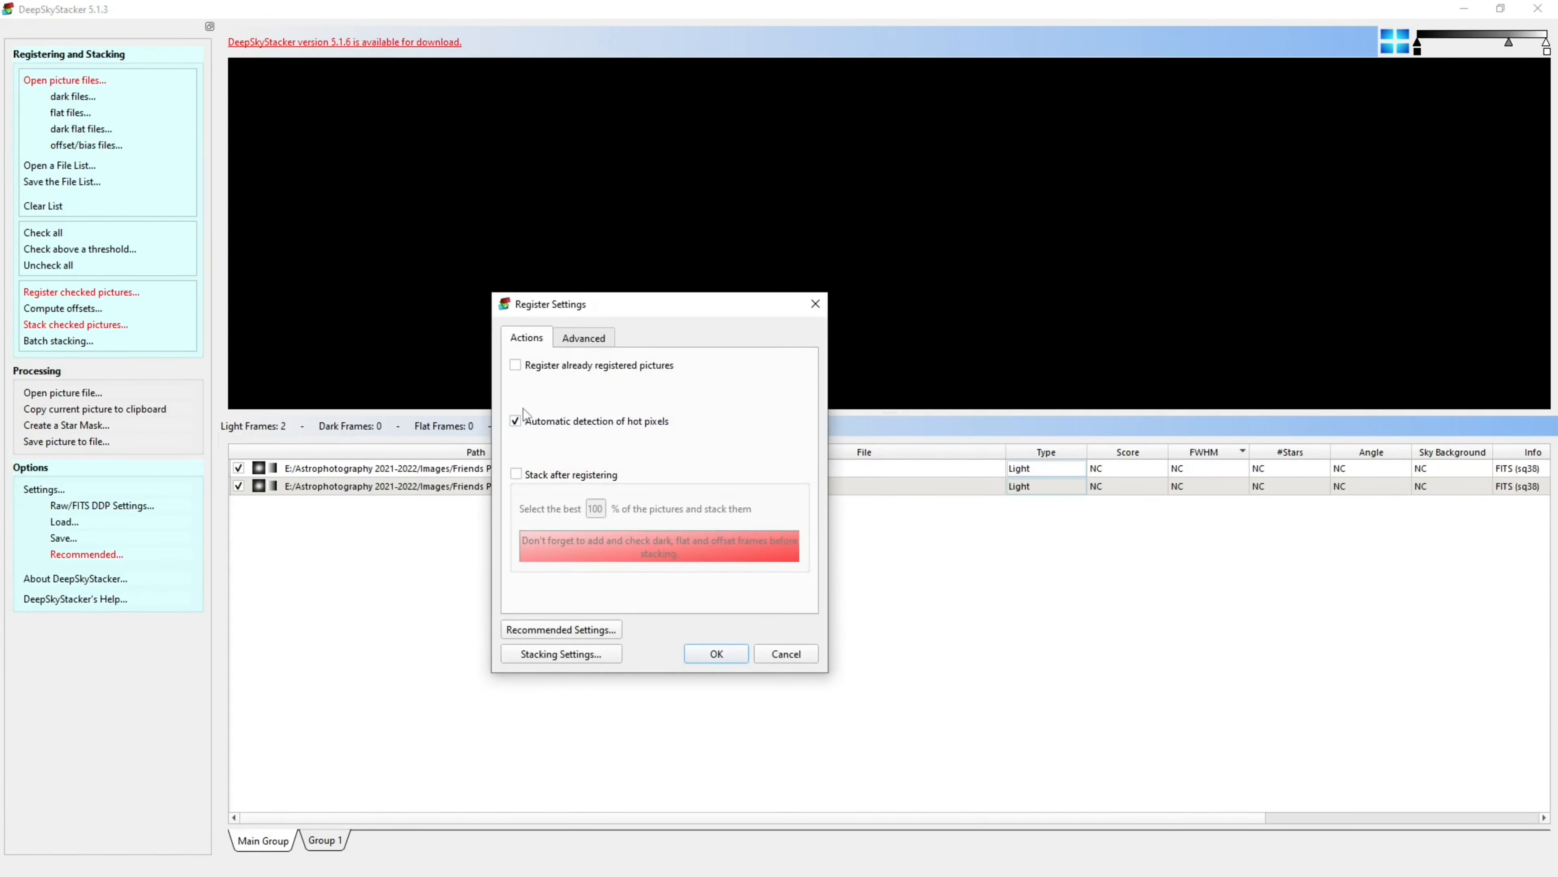
{"action": "left_click", "coordinate": [586, 340]}
{"action": "mouse_move", "coordinate": [542, 380]}
{"action": "left_mouse_down"}
{"action": "mouse_move", "coordinate": [583, 383]}
{"action": "mouse_move", "coordinate": [551, 385]}
{"action": "left_mouse_up"}
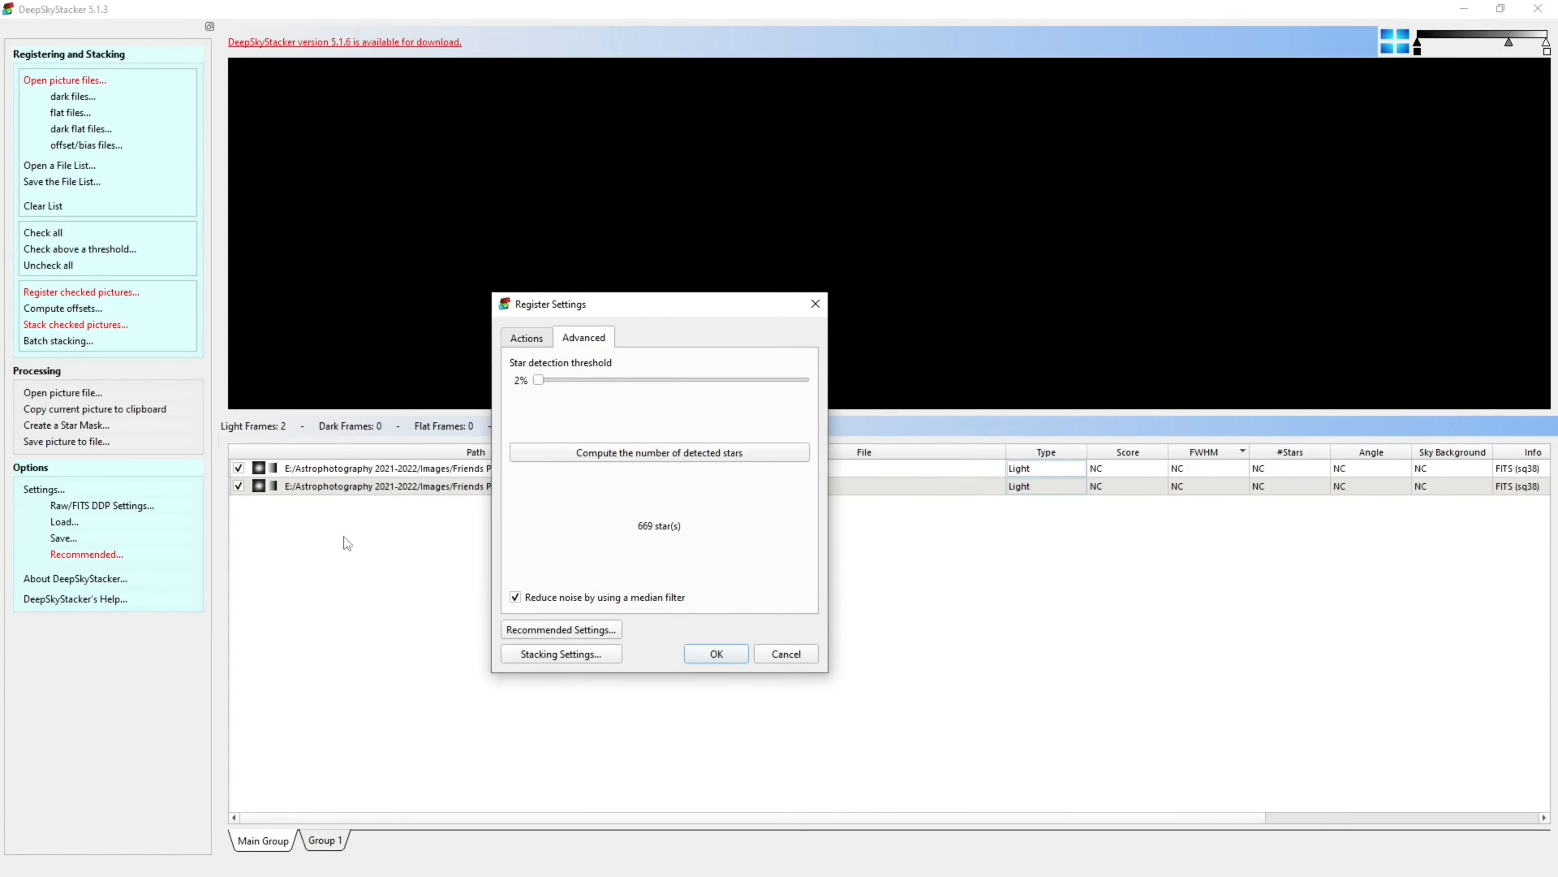
{"action": "left_click", "coordinate": [702, 654]}
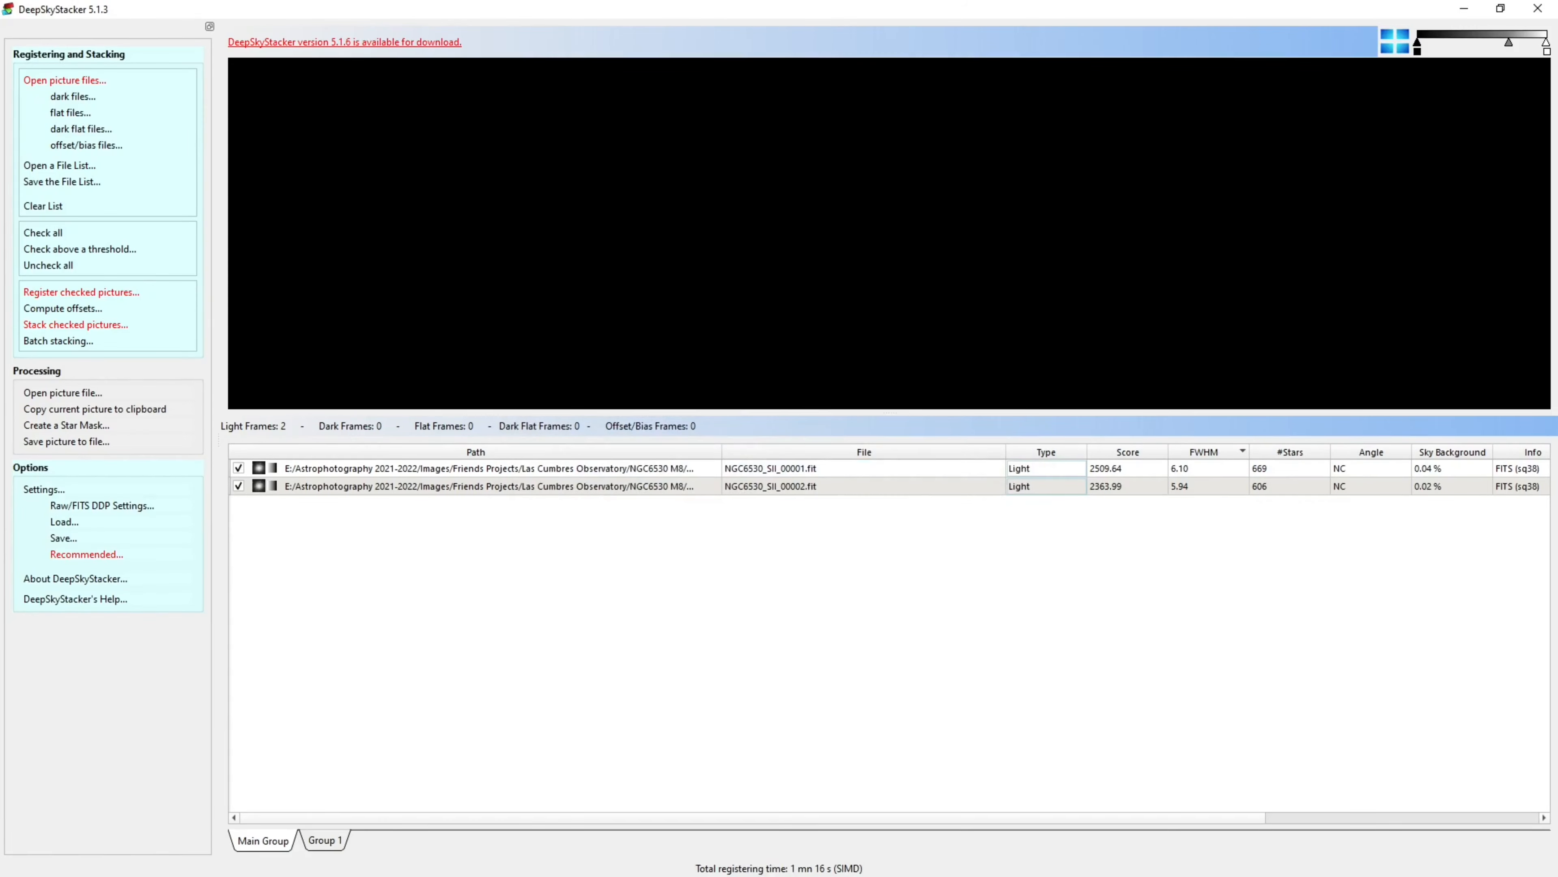
Stack the checked SII frames with the default stacking steps
{"action": "left_click", "coordinate": [80, 327]}
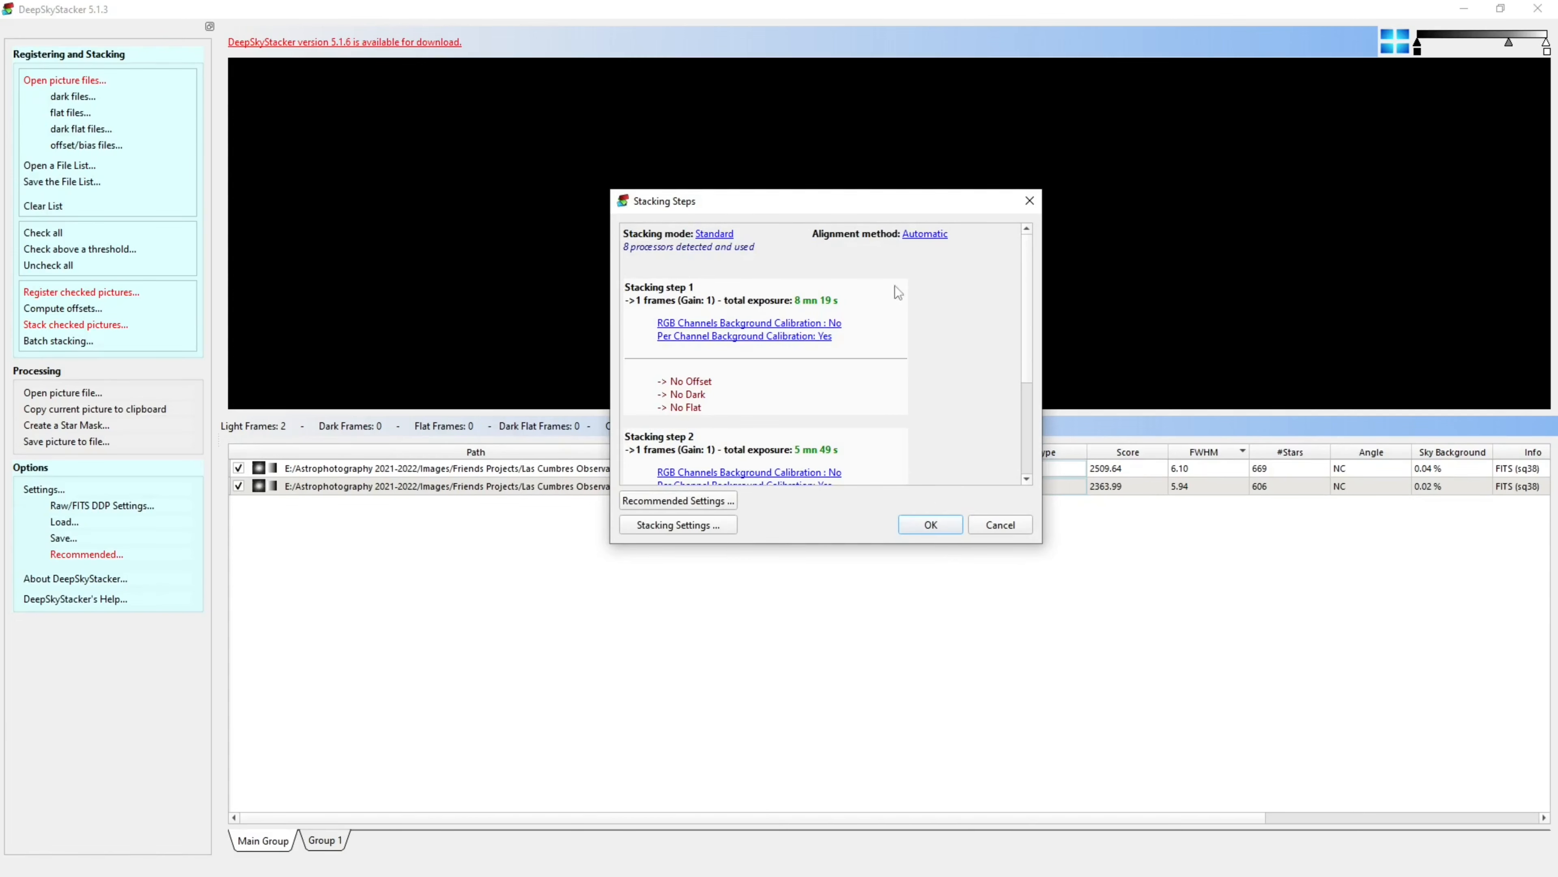
{"action": "left_click", "coordinate": [930, 523]}
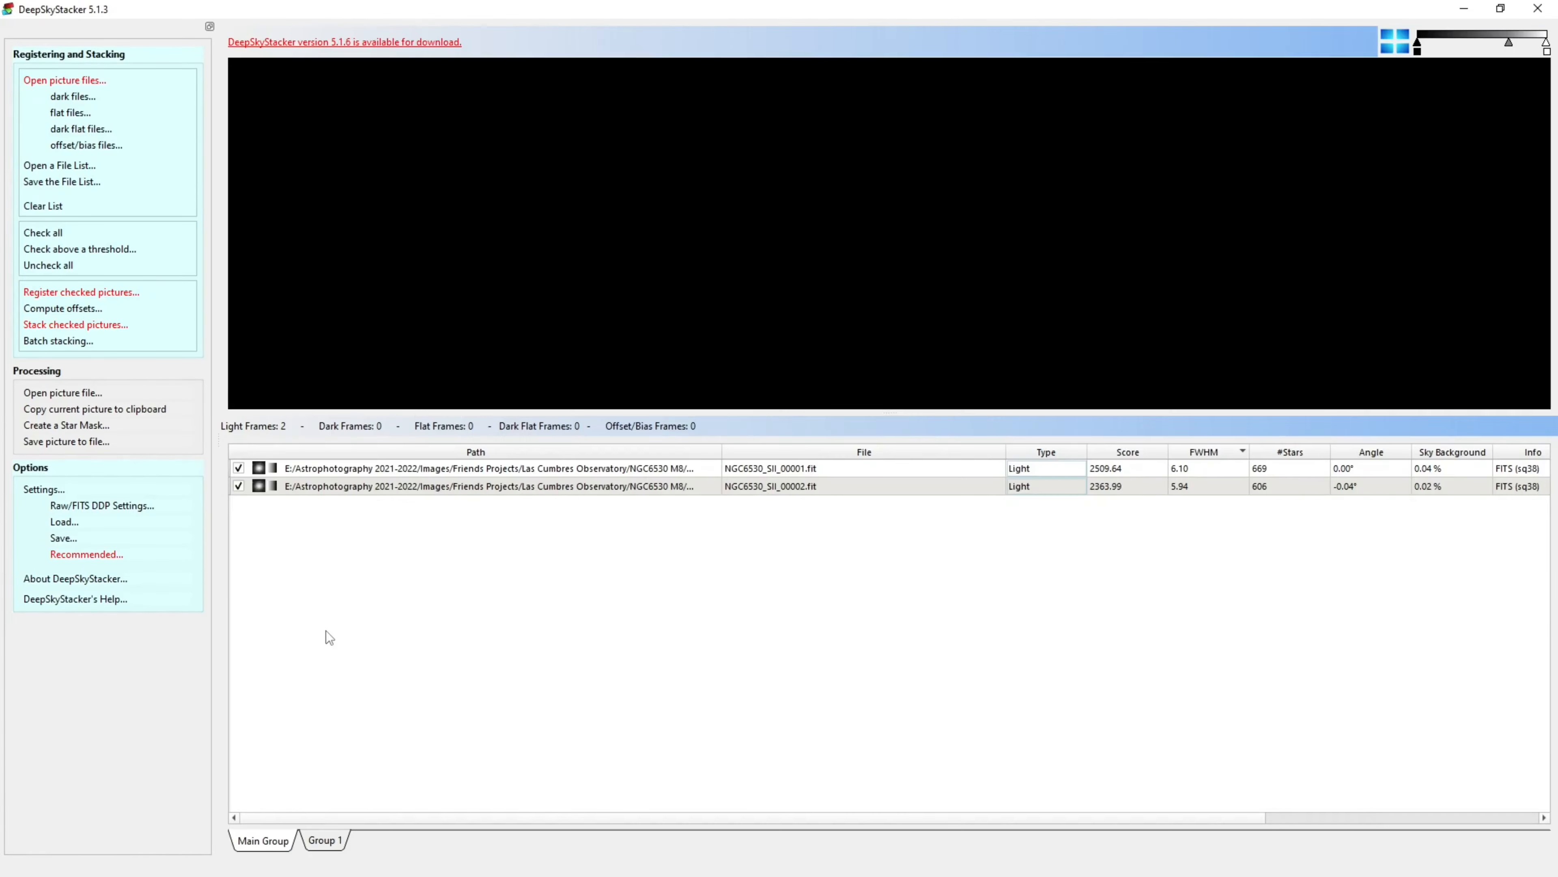
Save the stacked image as NGC6530_SII TIFF in the Ico_data-20241220-2_SII folder
{"action": "left_click", "coordinate": [86, 443]}
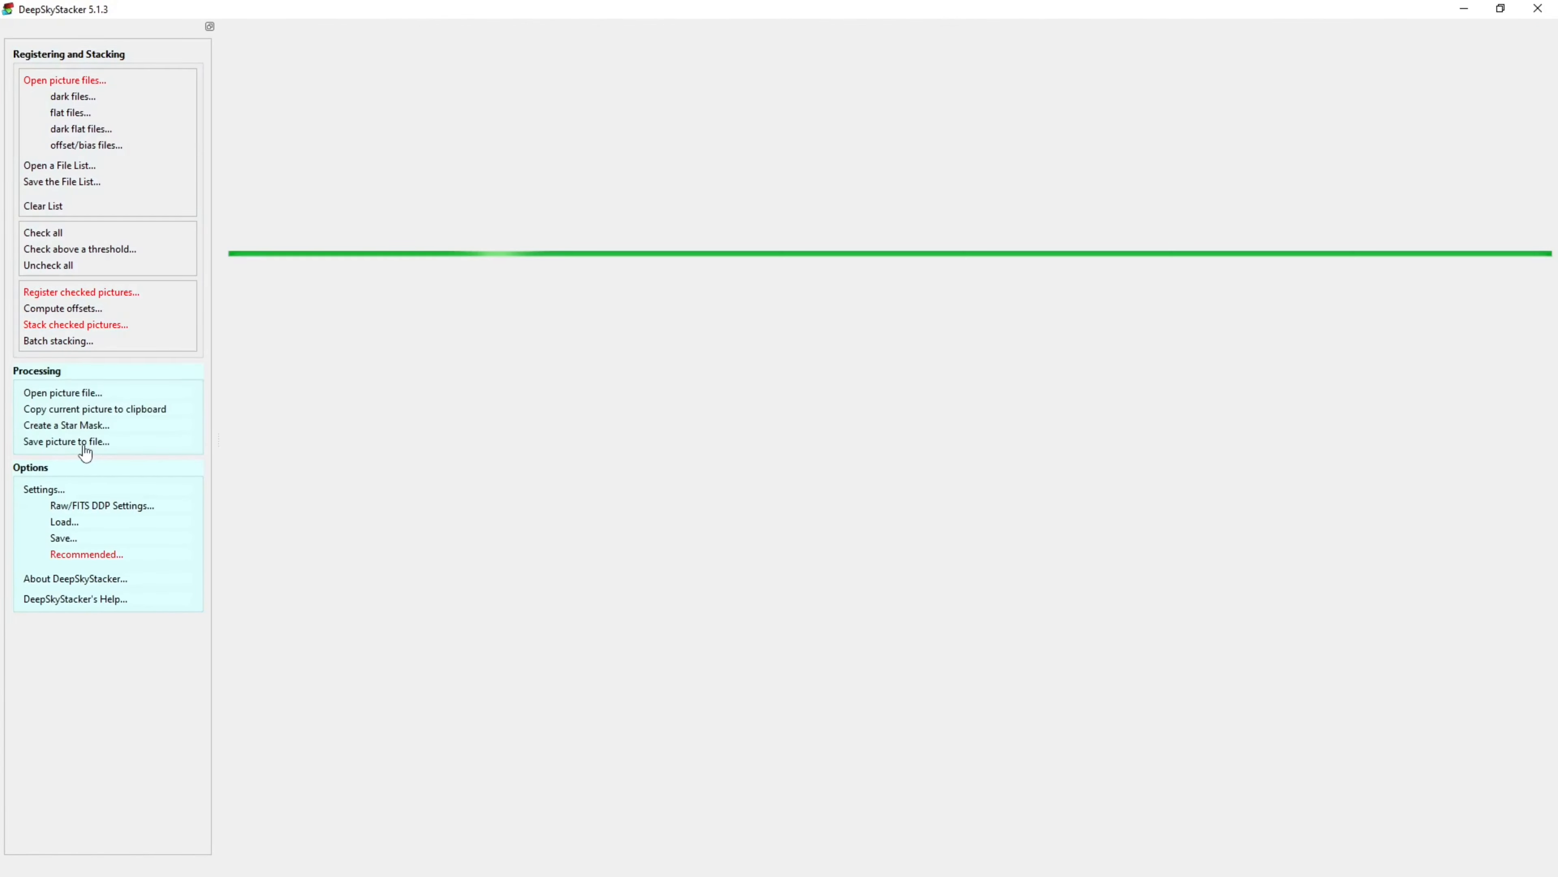
{"action": "double_click", "coordinate": [692, 113]}
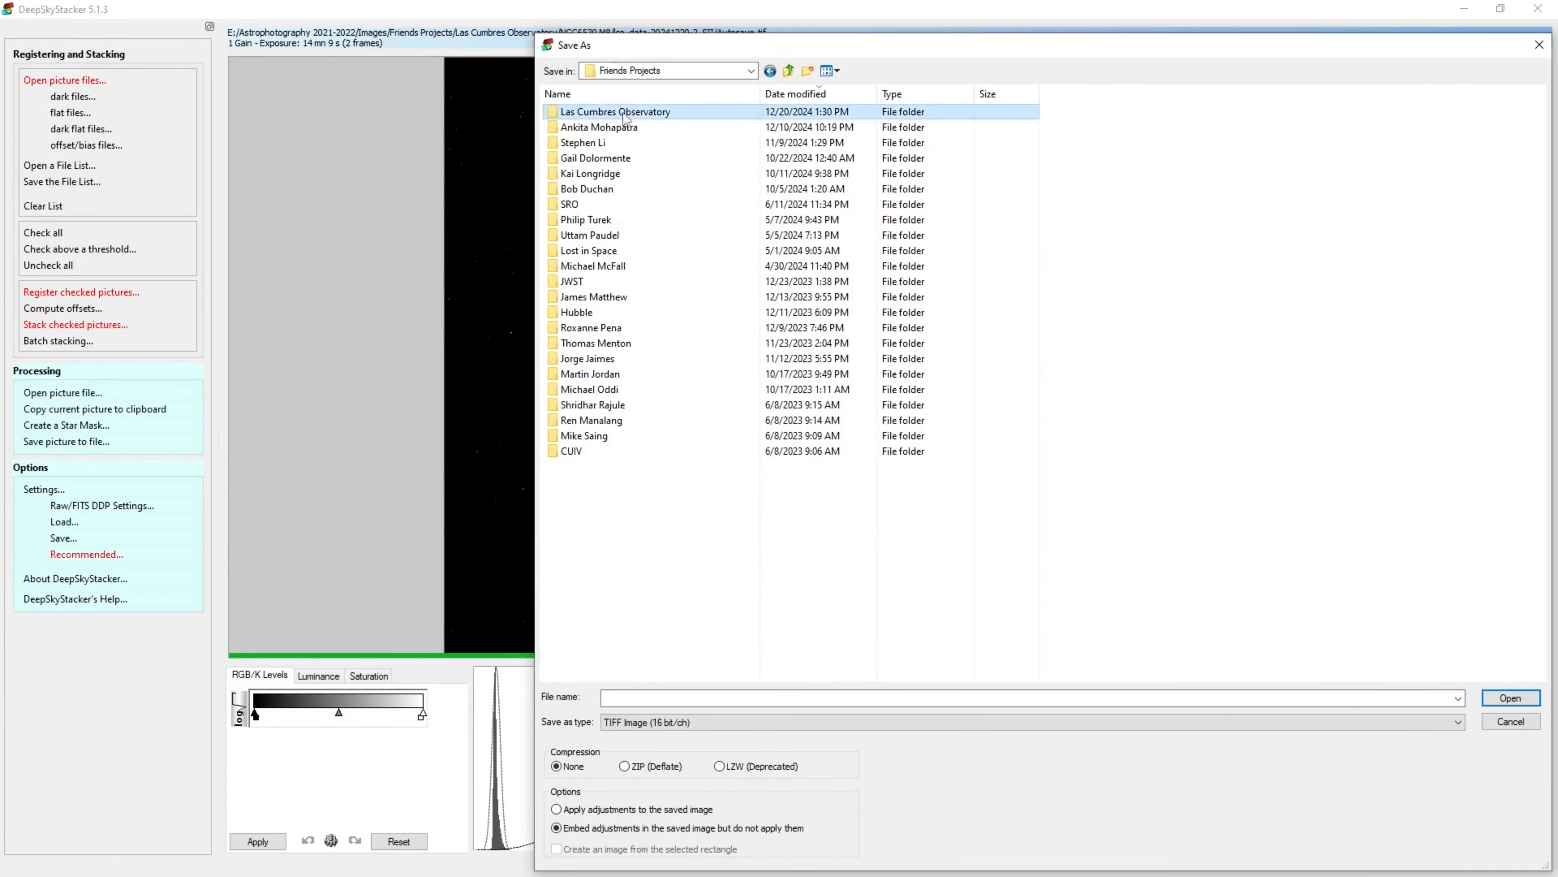
{"action": "double_click", "coordinate": [653, 120]}
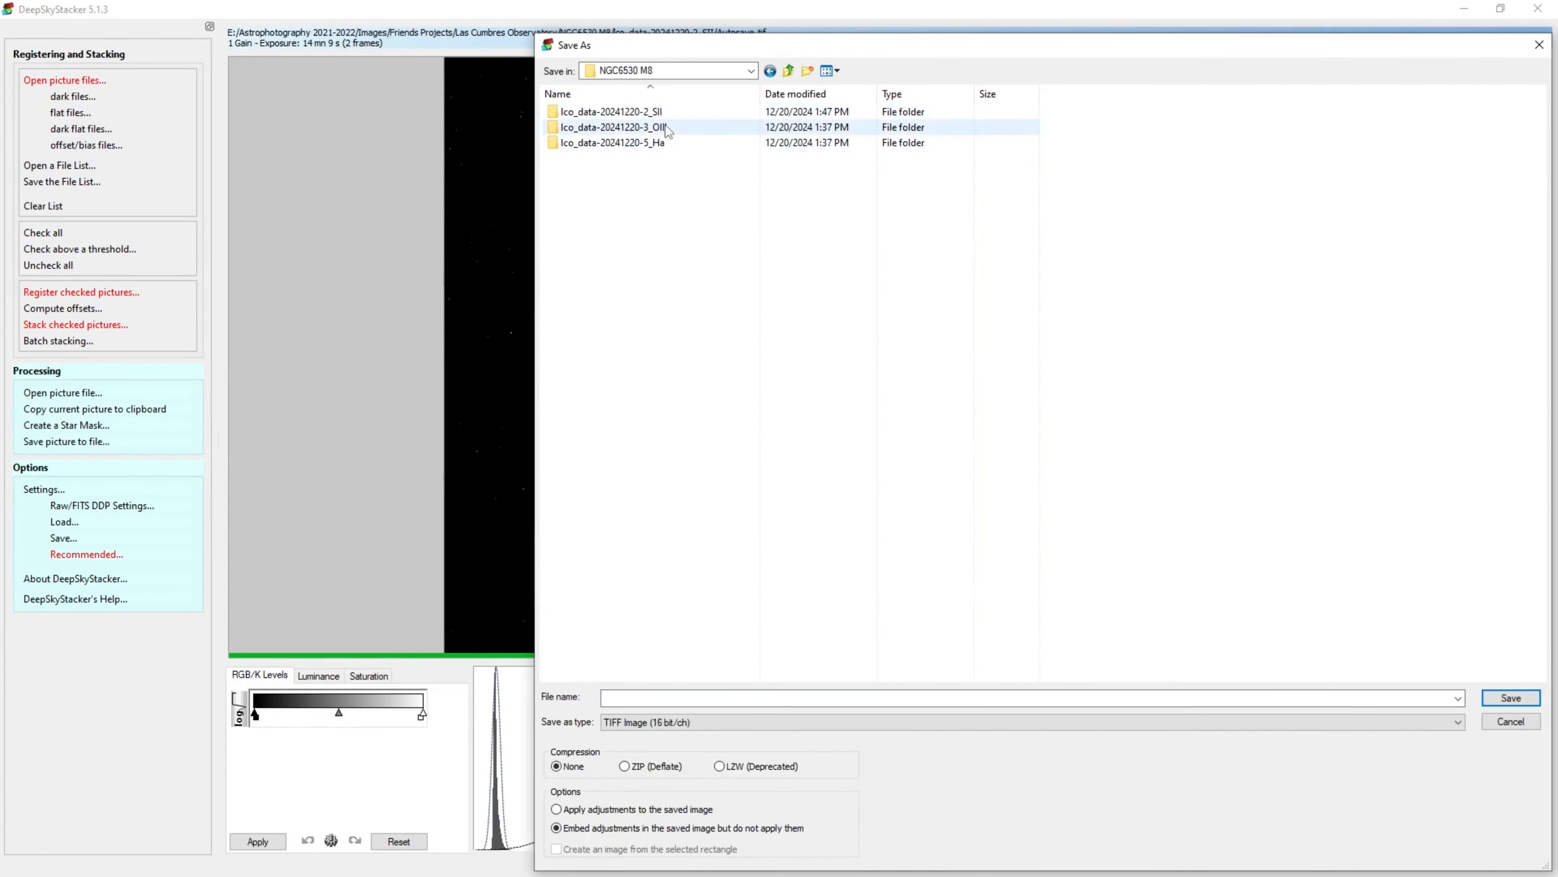
{"action": "double_click", "coordinate": [672, 112]}
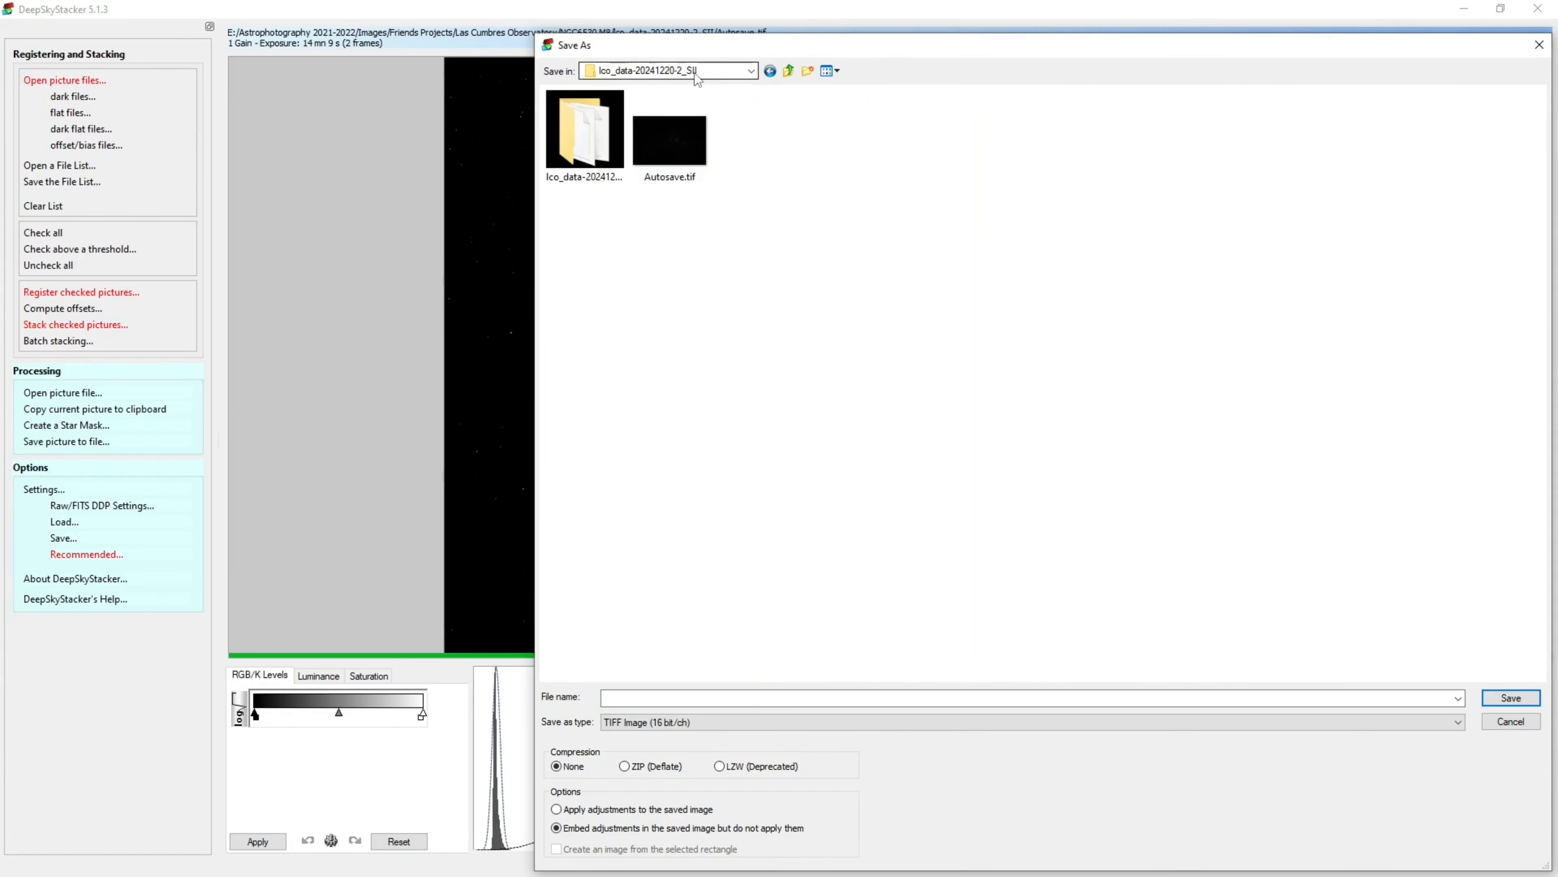
{"action": "left_click", "coordinate": [688, 697]}
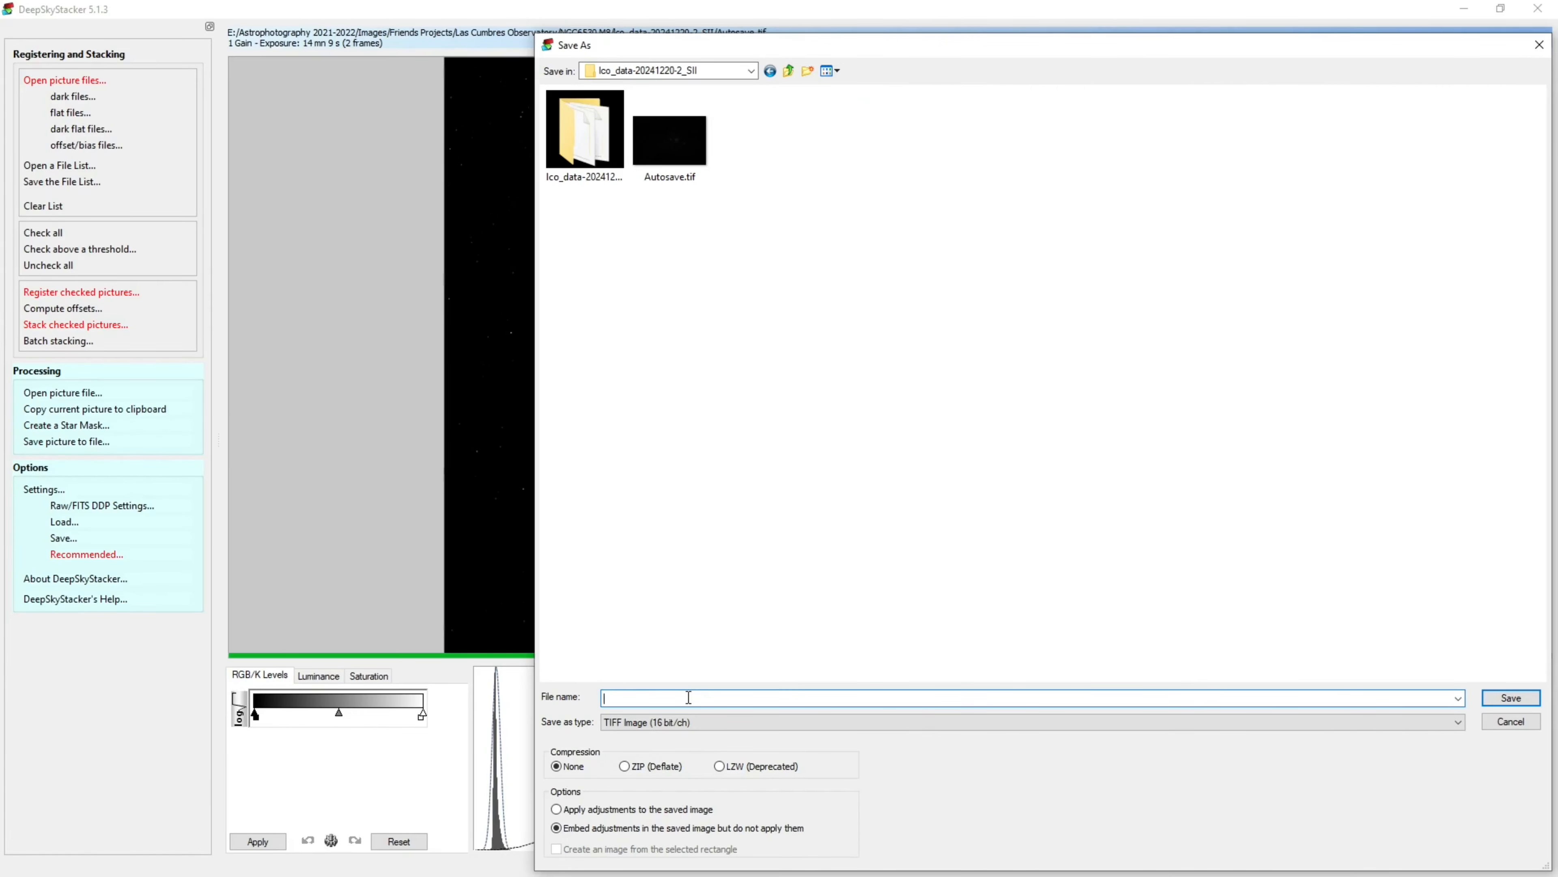
{"action": "type", "text": "NGC65"}
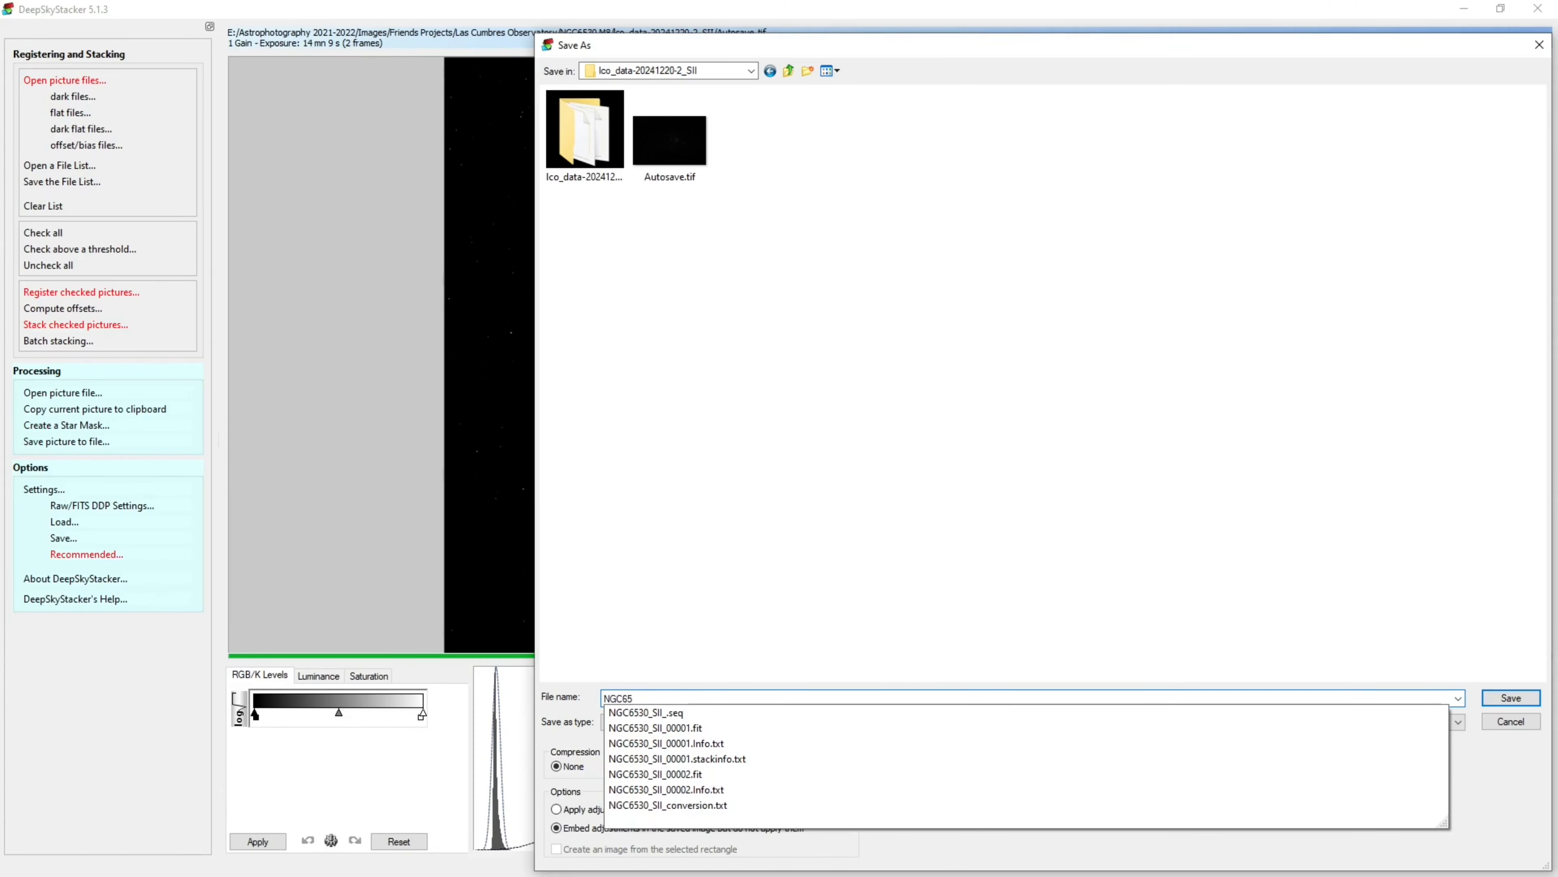
{"action": "type", "text": "30_SII"}
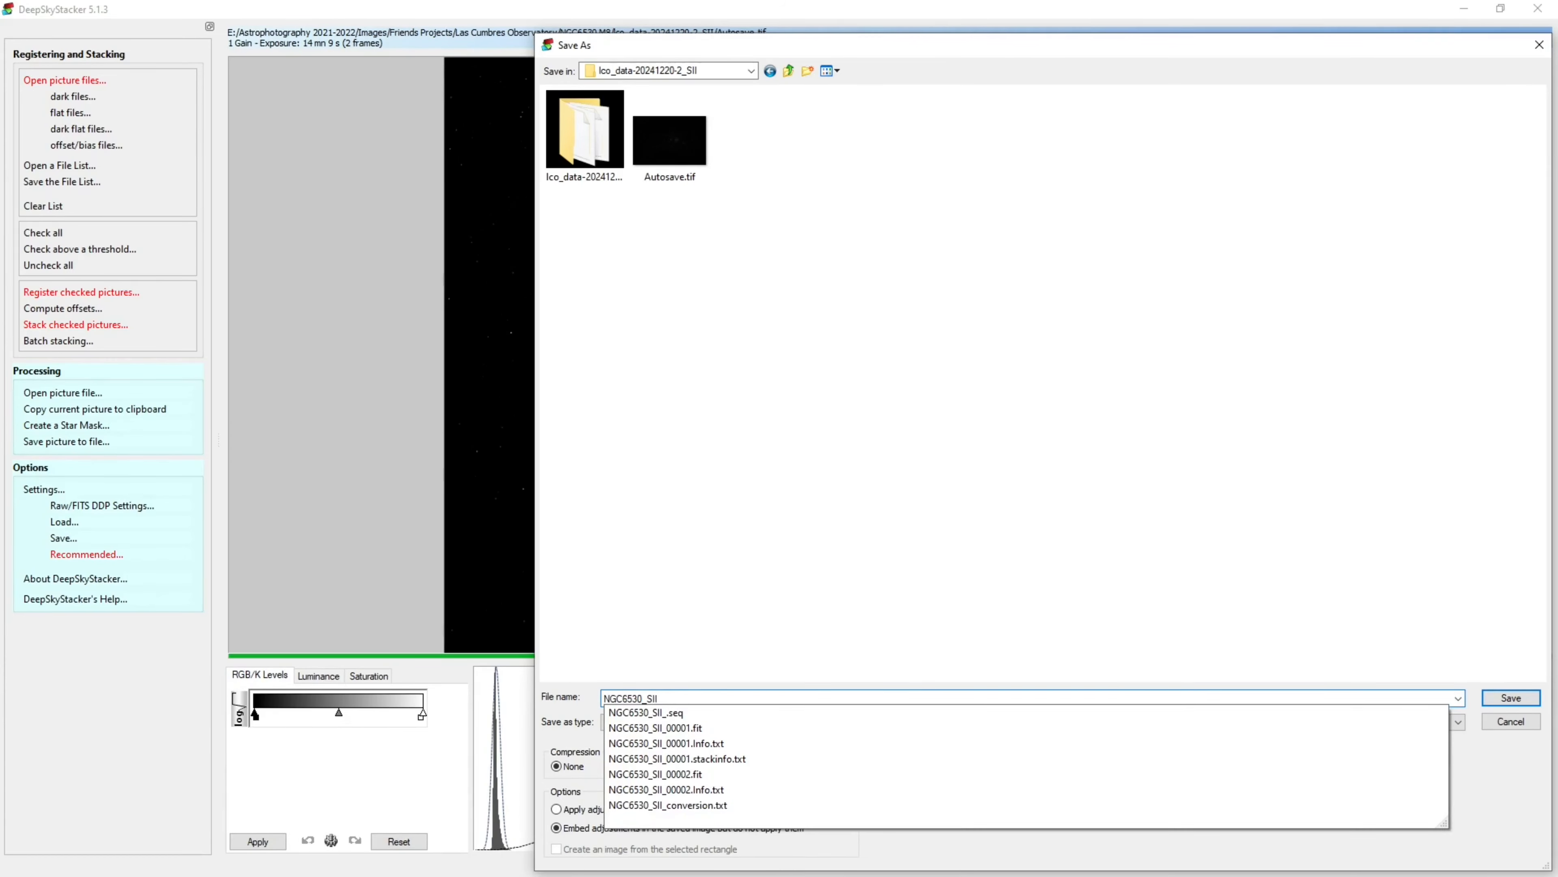
{"action": "left_click", "coordinate": [1509, 698]}
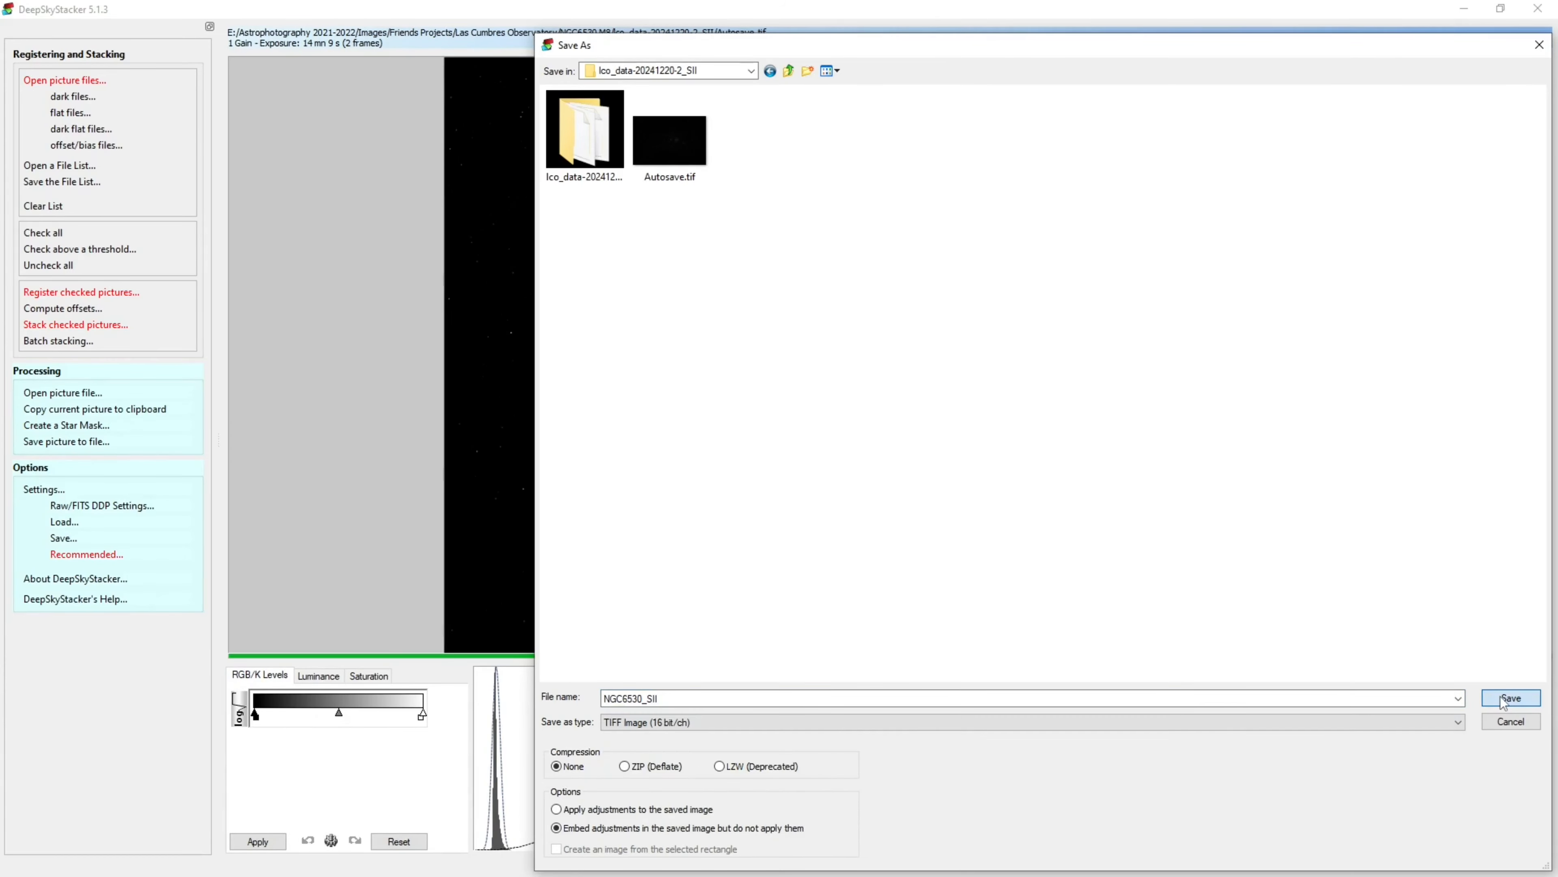
{"action": "left_click", "coordinate": [1509, 698]}
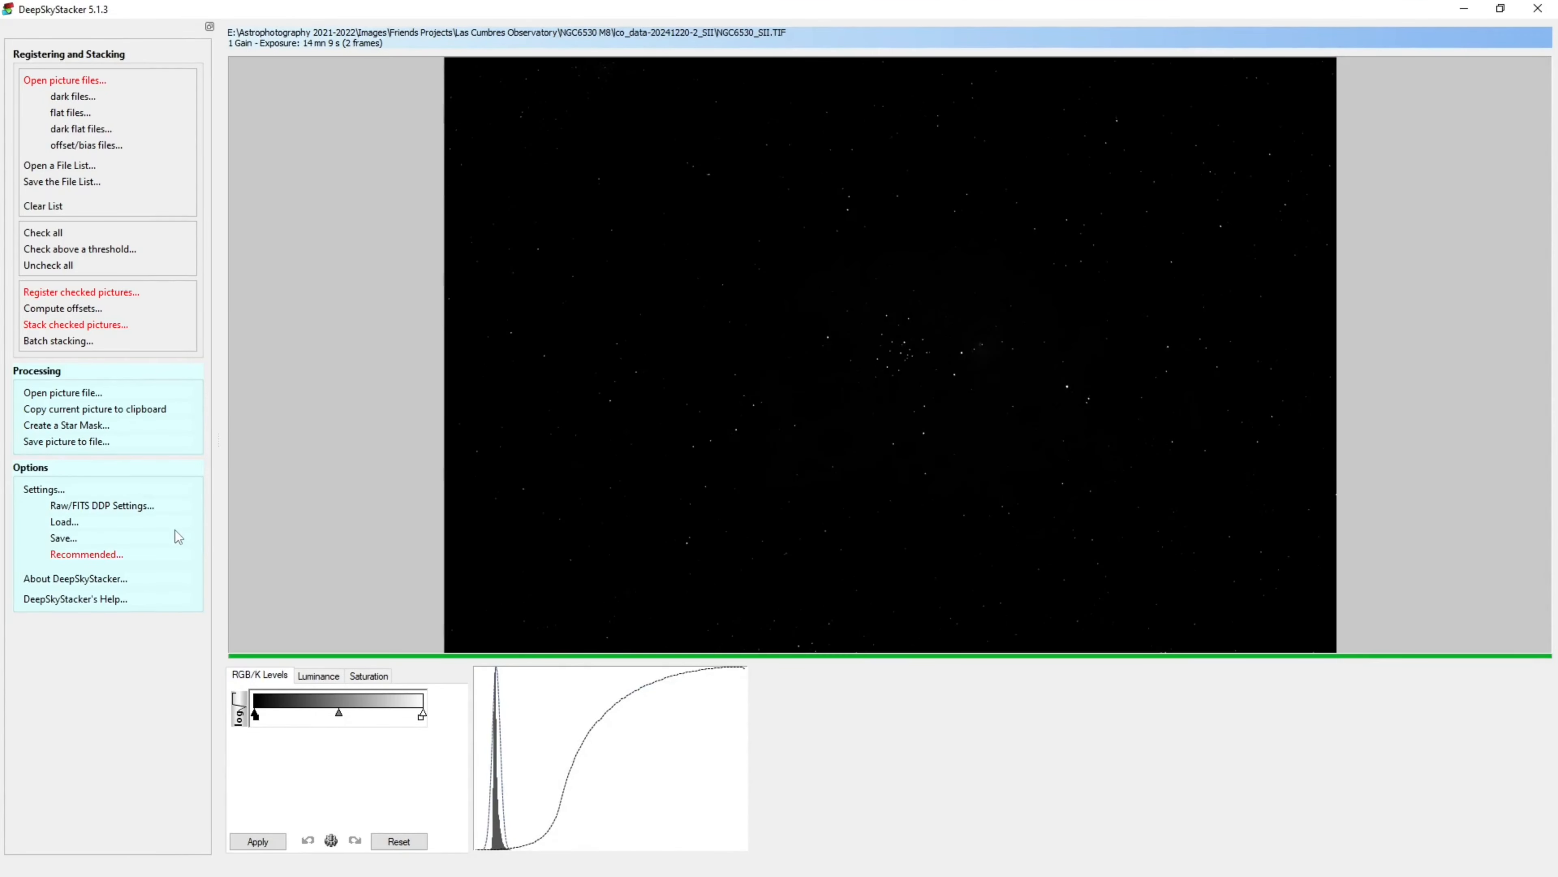
Clear the file list without saving changes and add the three OIII .fit files as light frames
{"action": "left_click", "coordinate": [47, 209]}
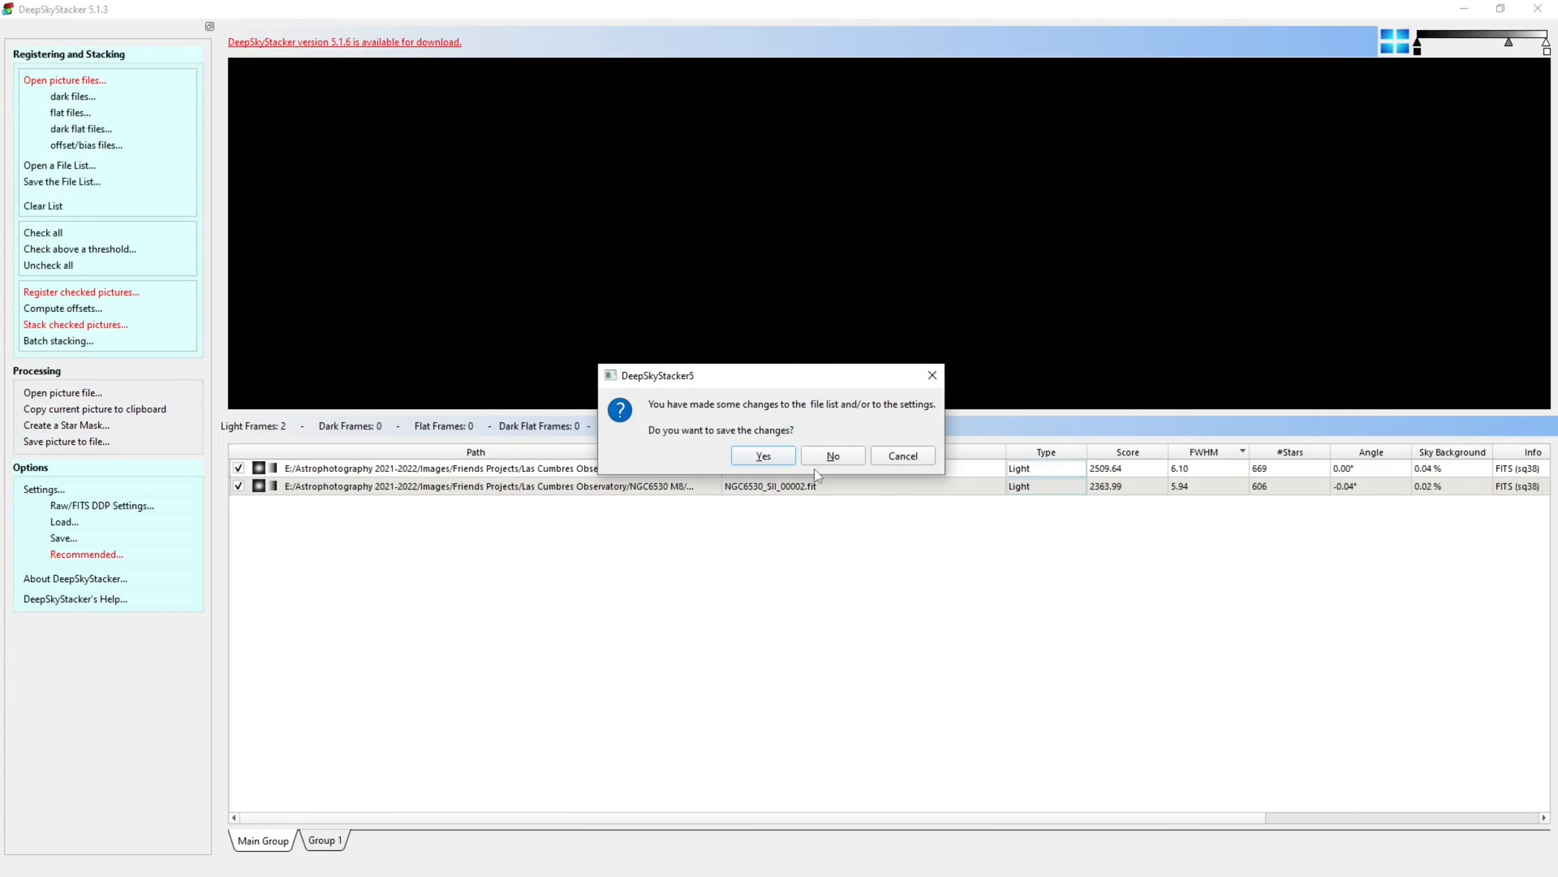
{"action": "left_click", "coordinate": [843, 456]}
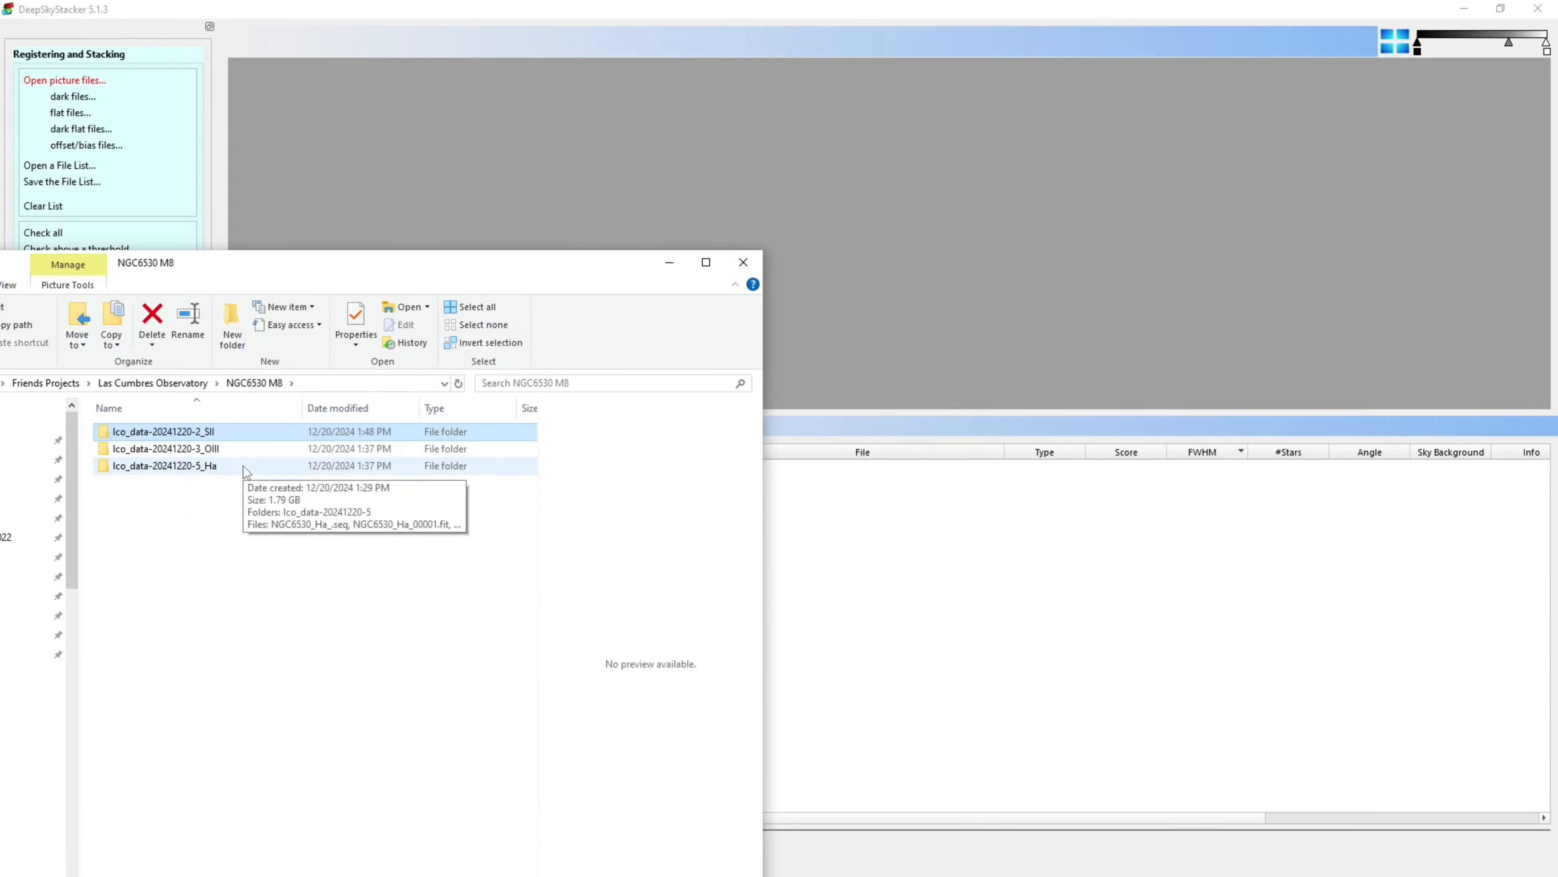
{"action": "double_click", "coordinate": [224, 455]}
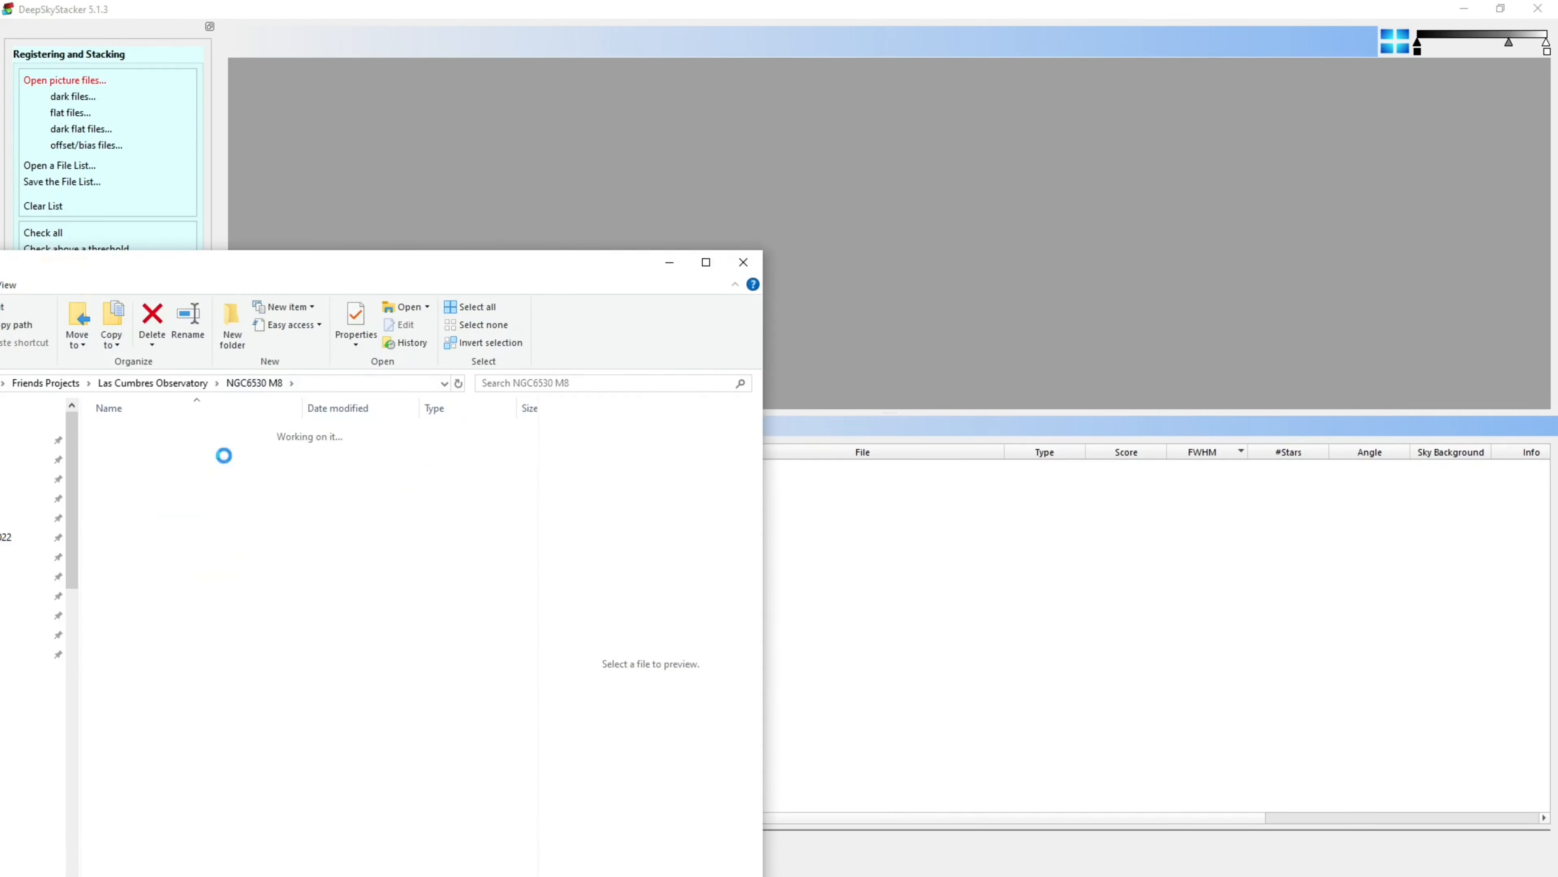
{"action": "left_click_drag", "start_coordinate": [241, 464], "coordinate": [1009, 658]}
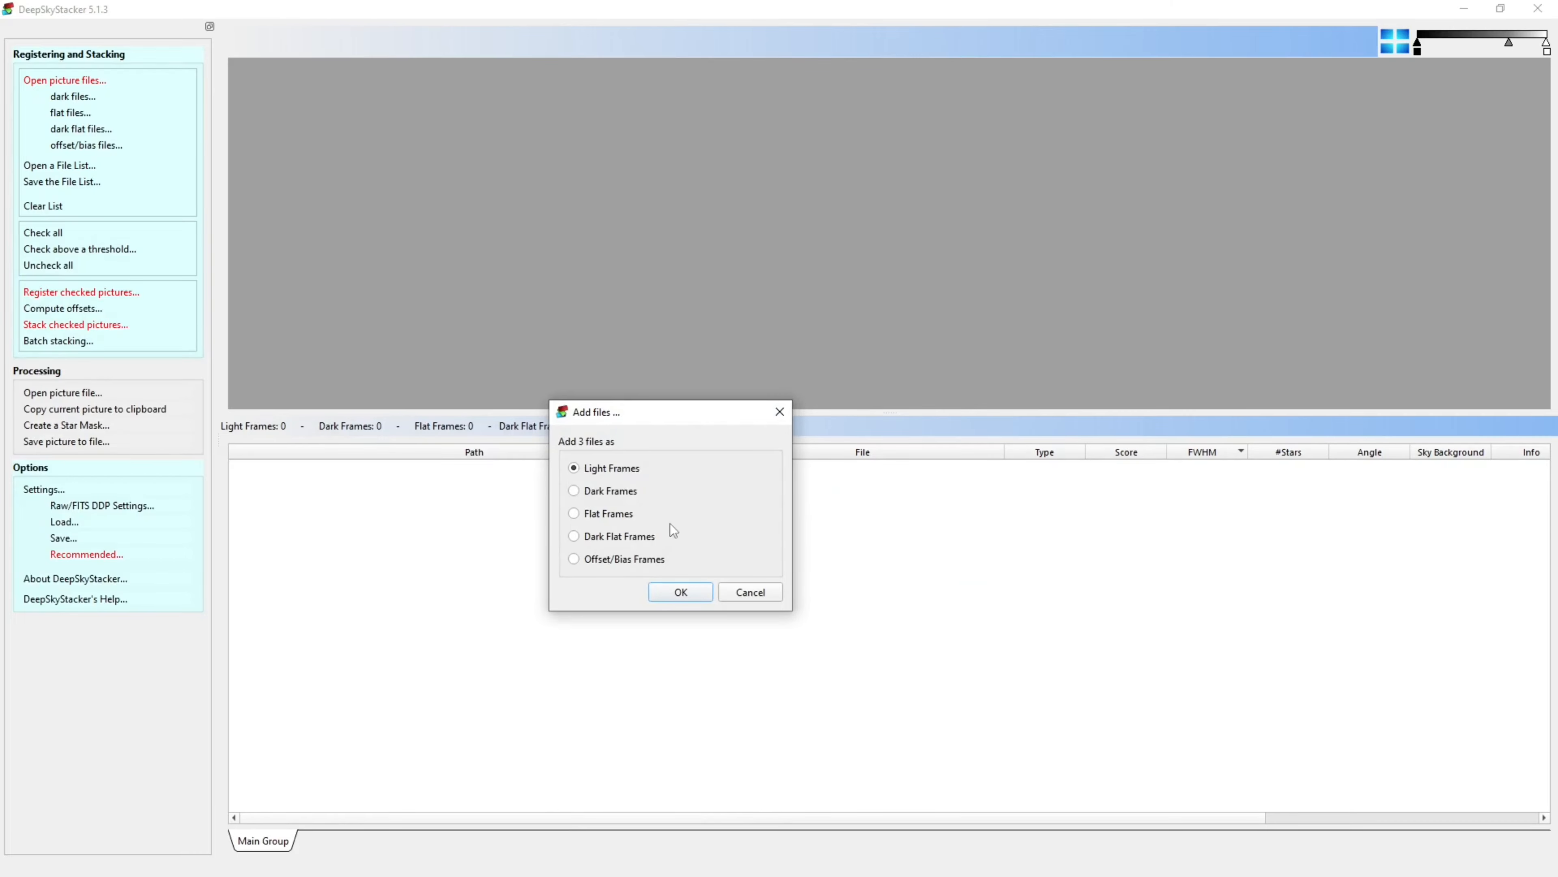
{"action": "left_click", "coordinate": [675, 592]}
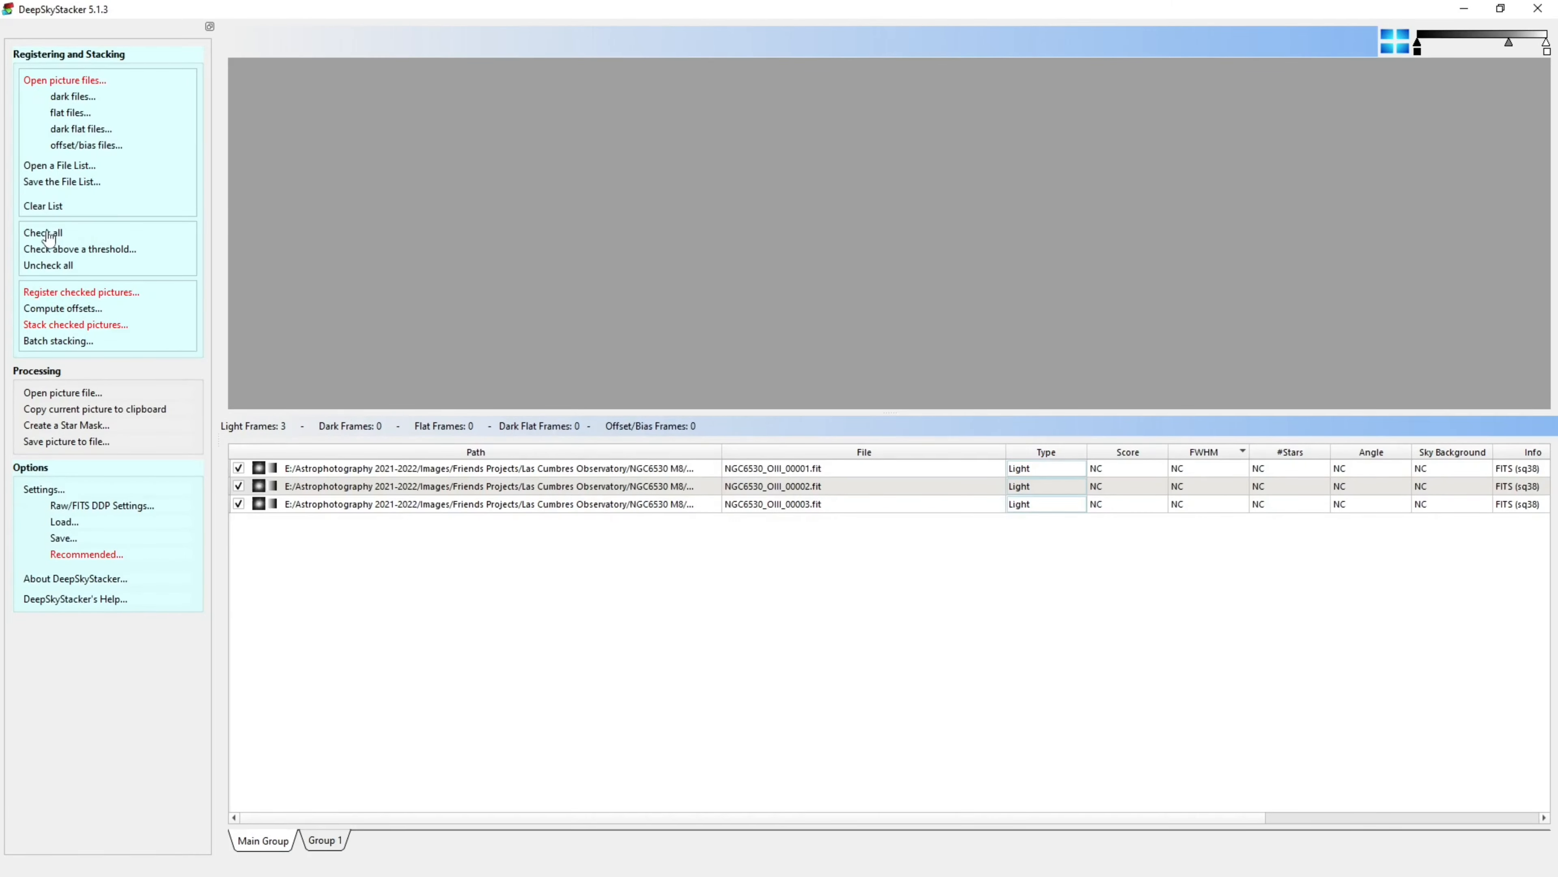
Register the checked OIII frames with the star detection threshold at 2% and stack them with the default stacking steps
{"action": "left_click", "coordinate": [104, 293]}
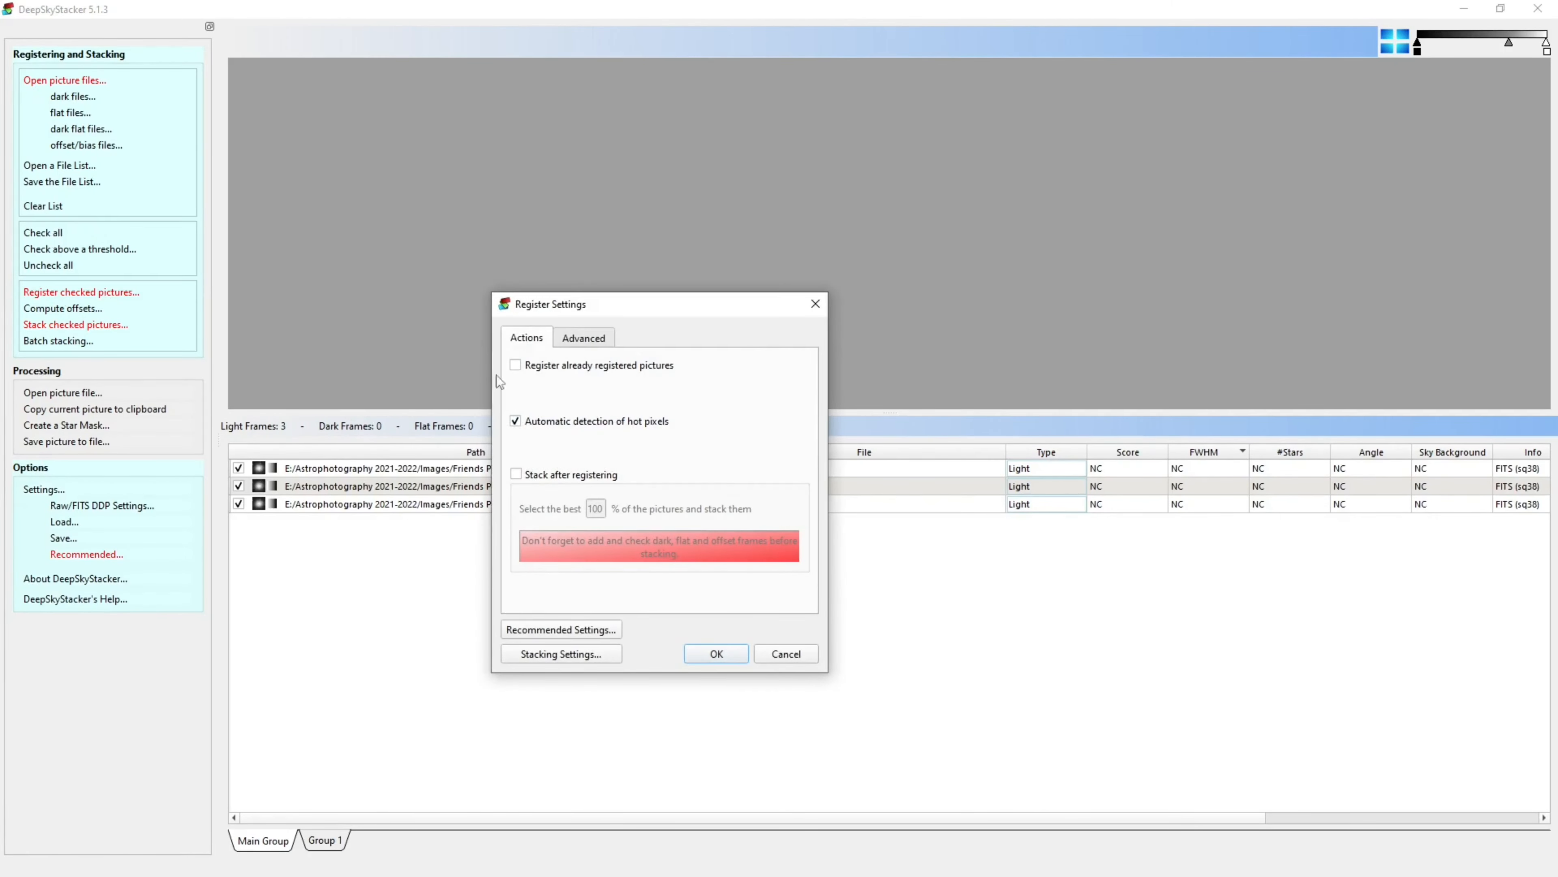
{"action": "left_click", "coordinate": [574, 339]}
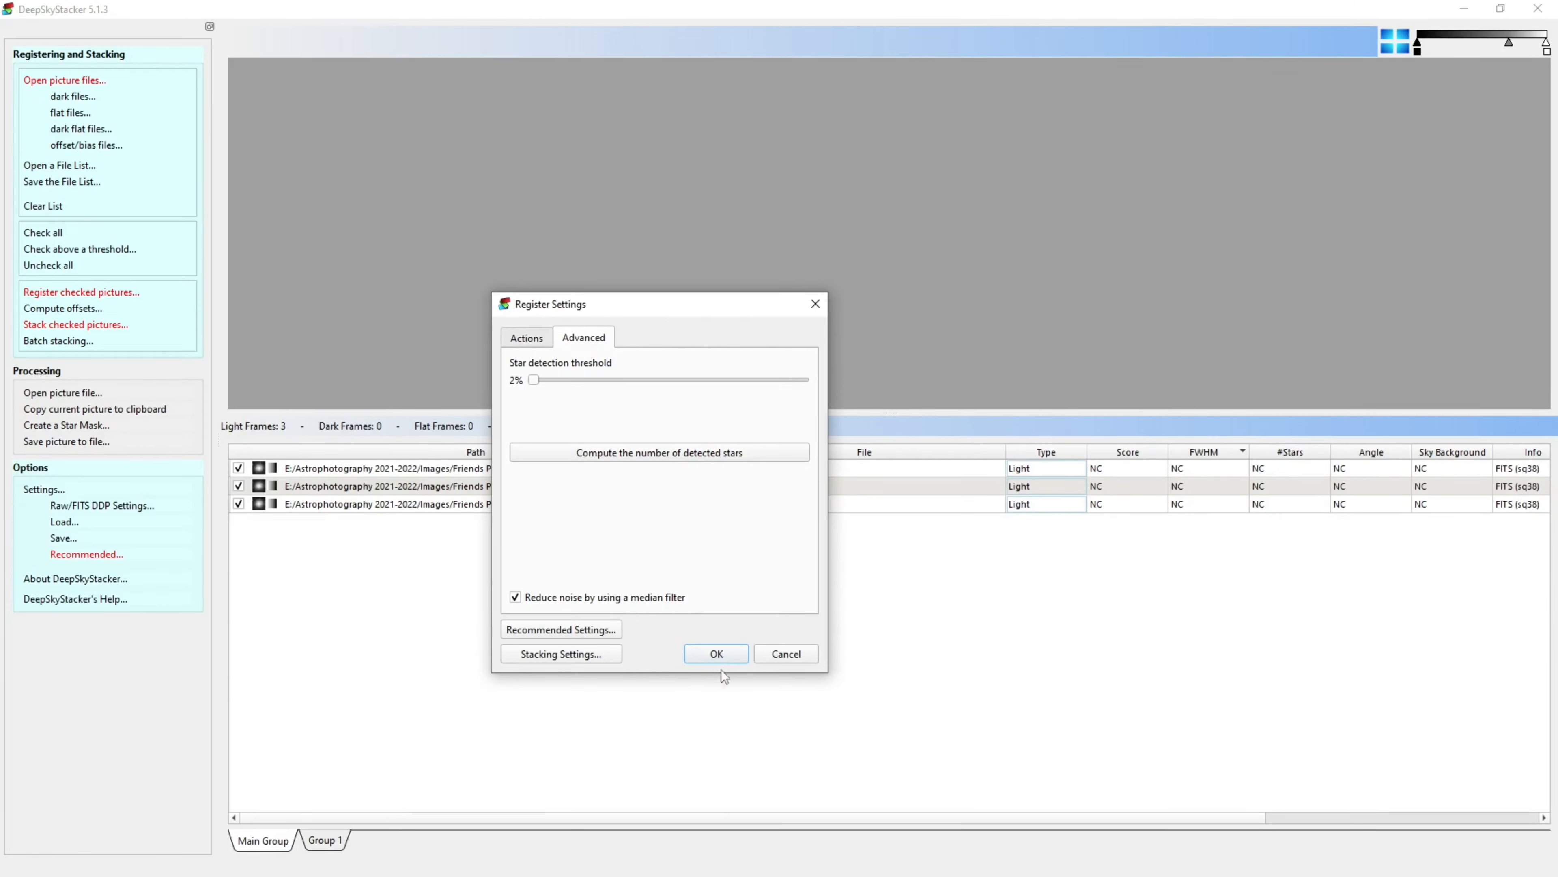
{"action": "left_click", "coordinate": [708, 653]}
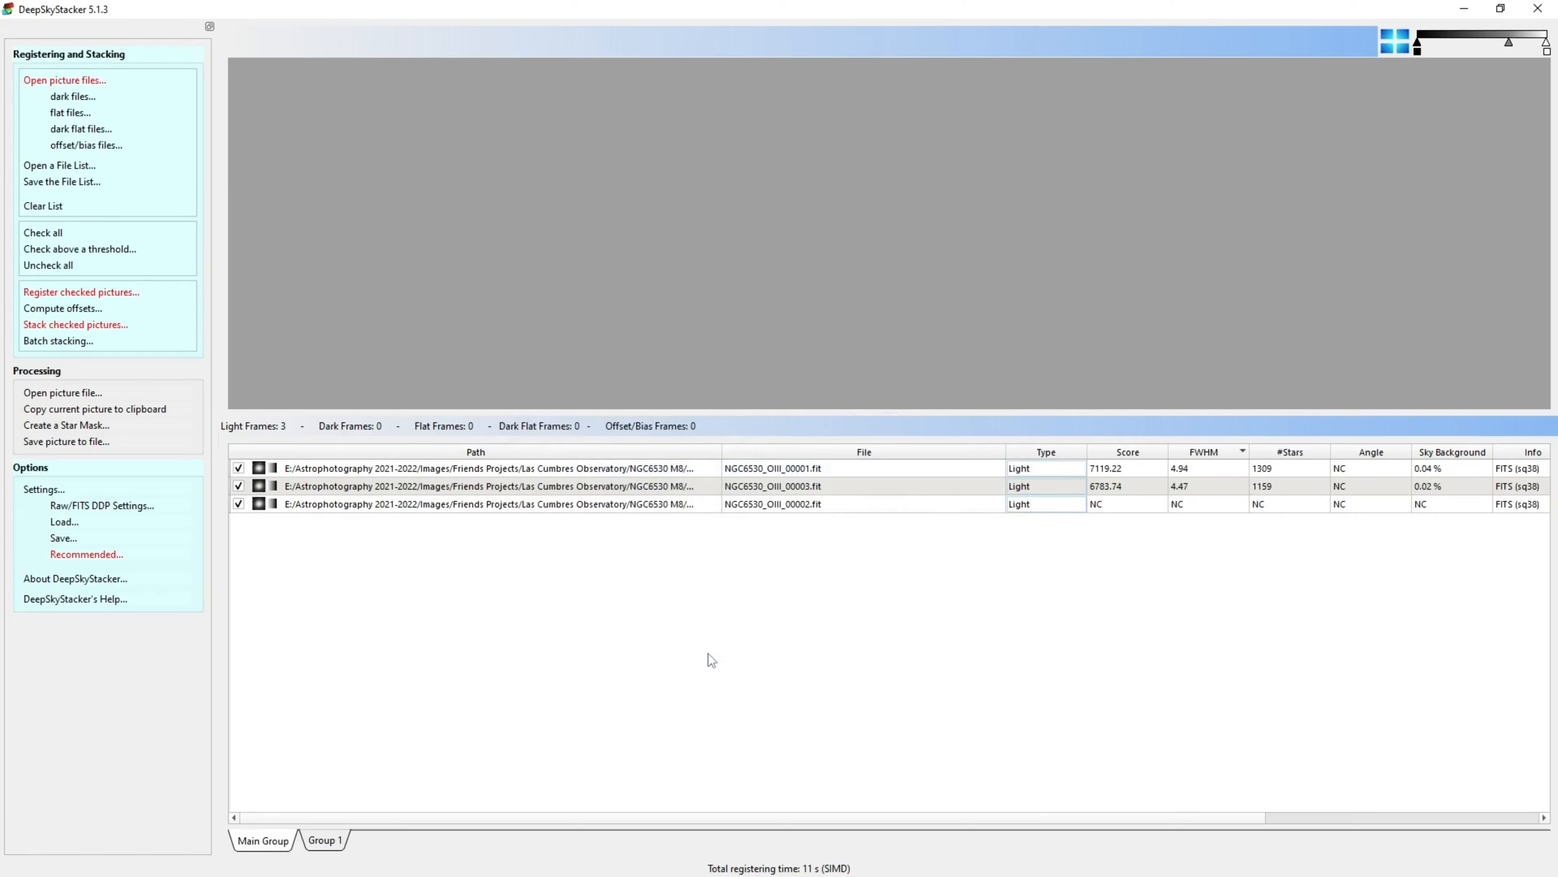
{"action": "left_click", "coordinate": [77, 324]}
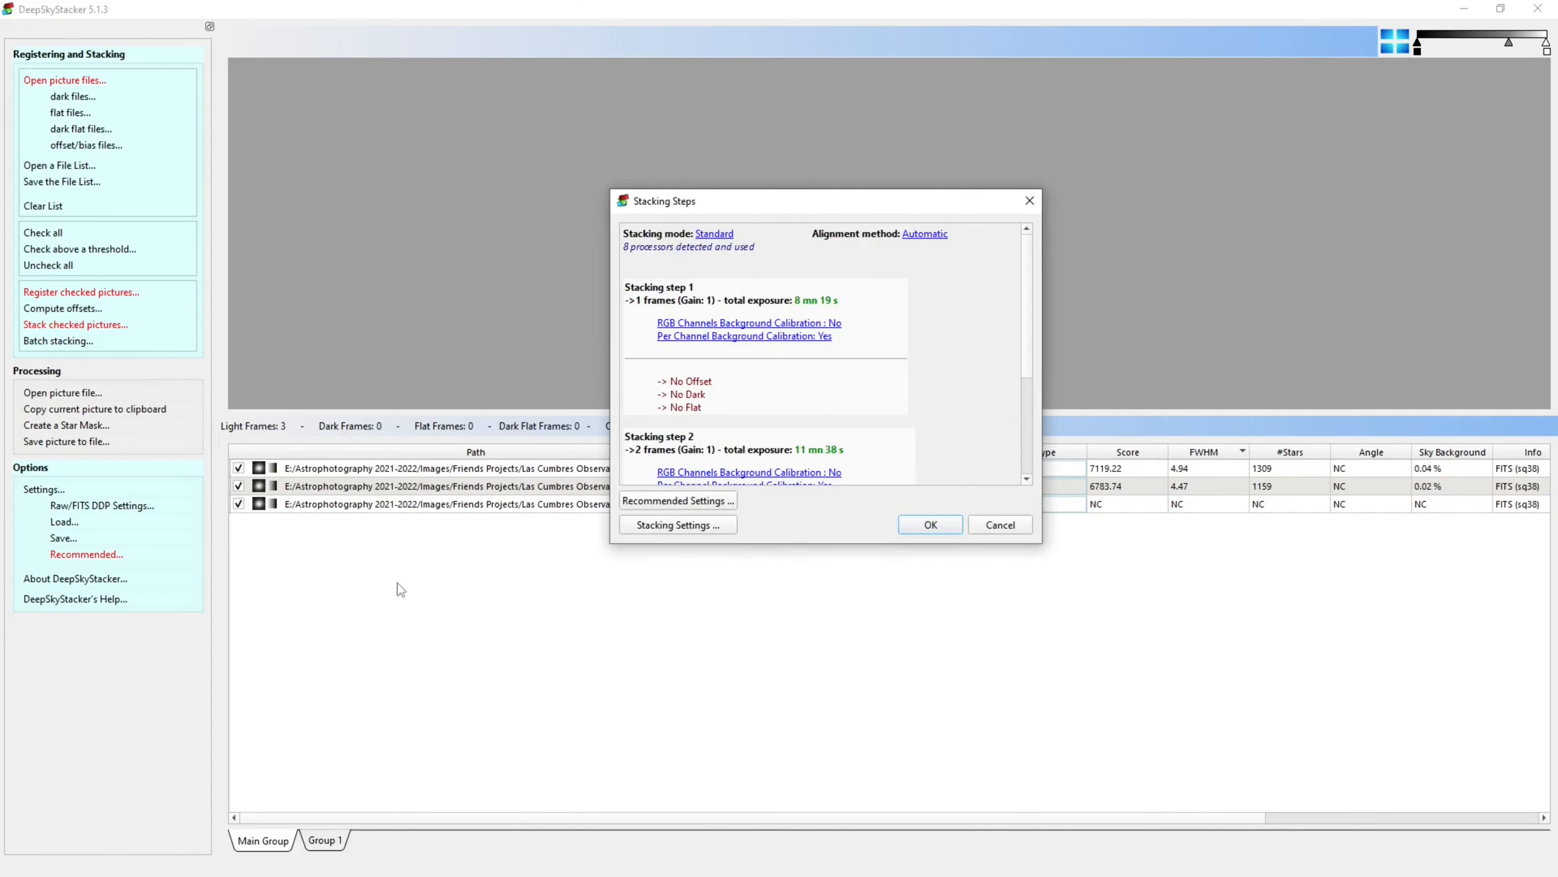
{"action": "left_click", "coordinate": [922, 525]}
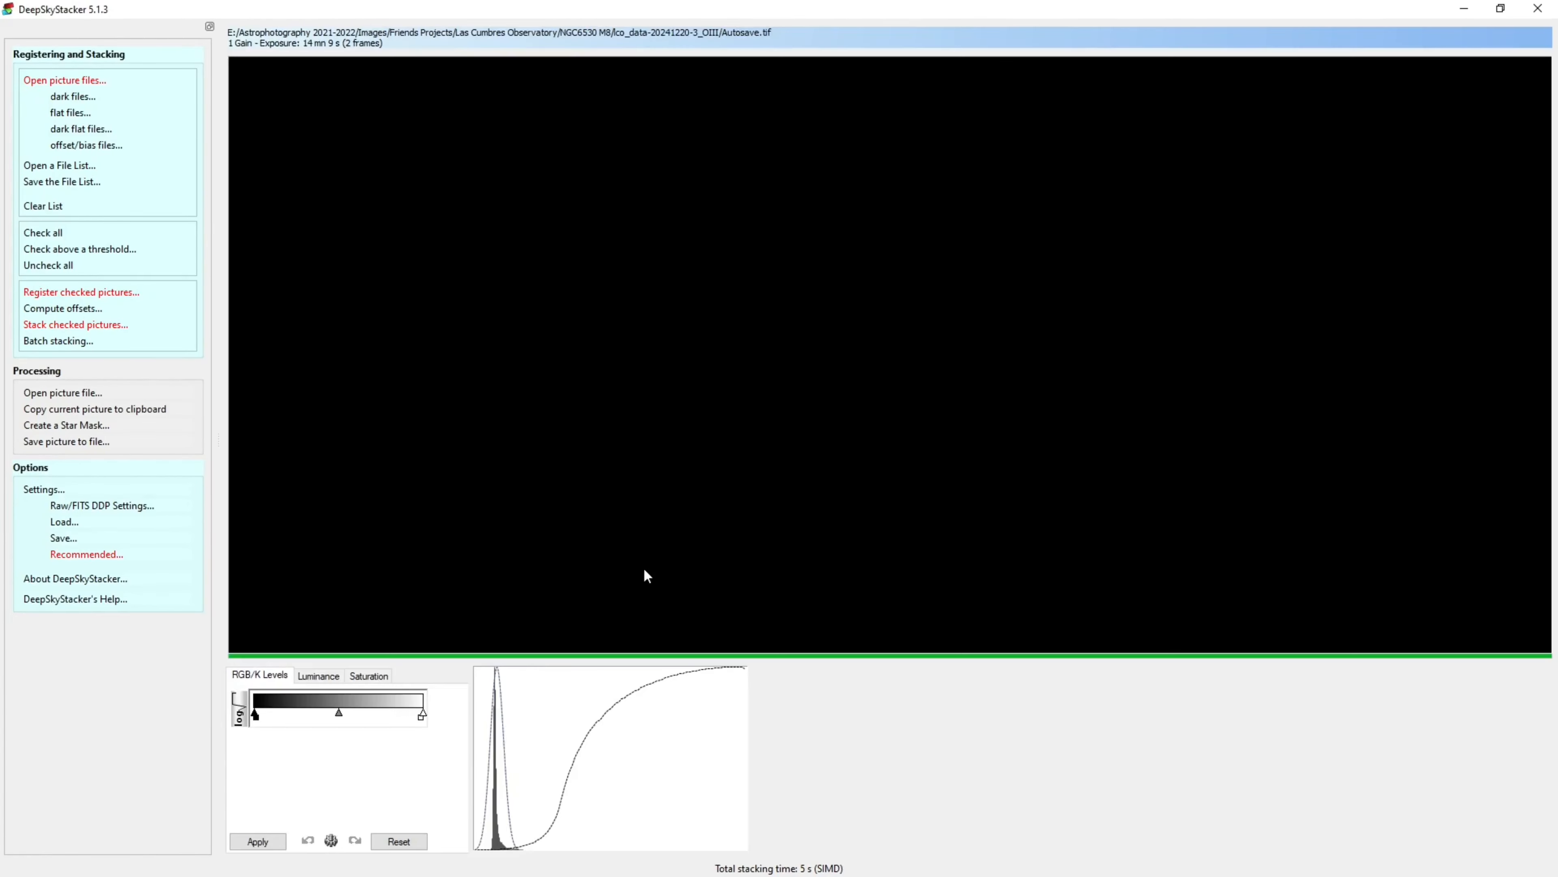
Save the stacked image as NGC6530_OIII TIFF in the Ico_data-20241220-3_OIII folder
{"action": "left_click", "coordinate": [75, 443]}
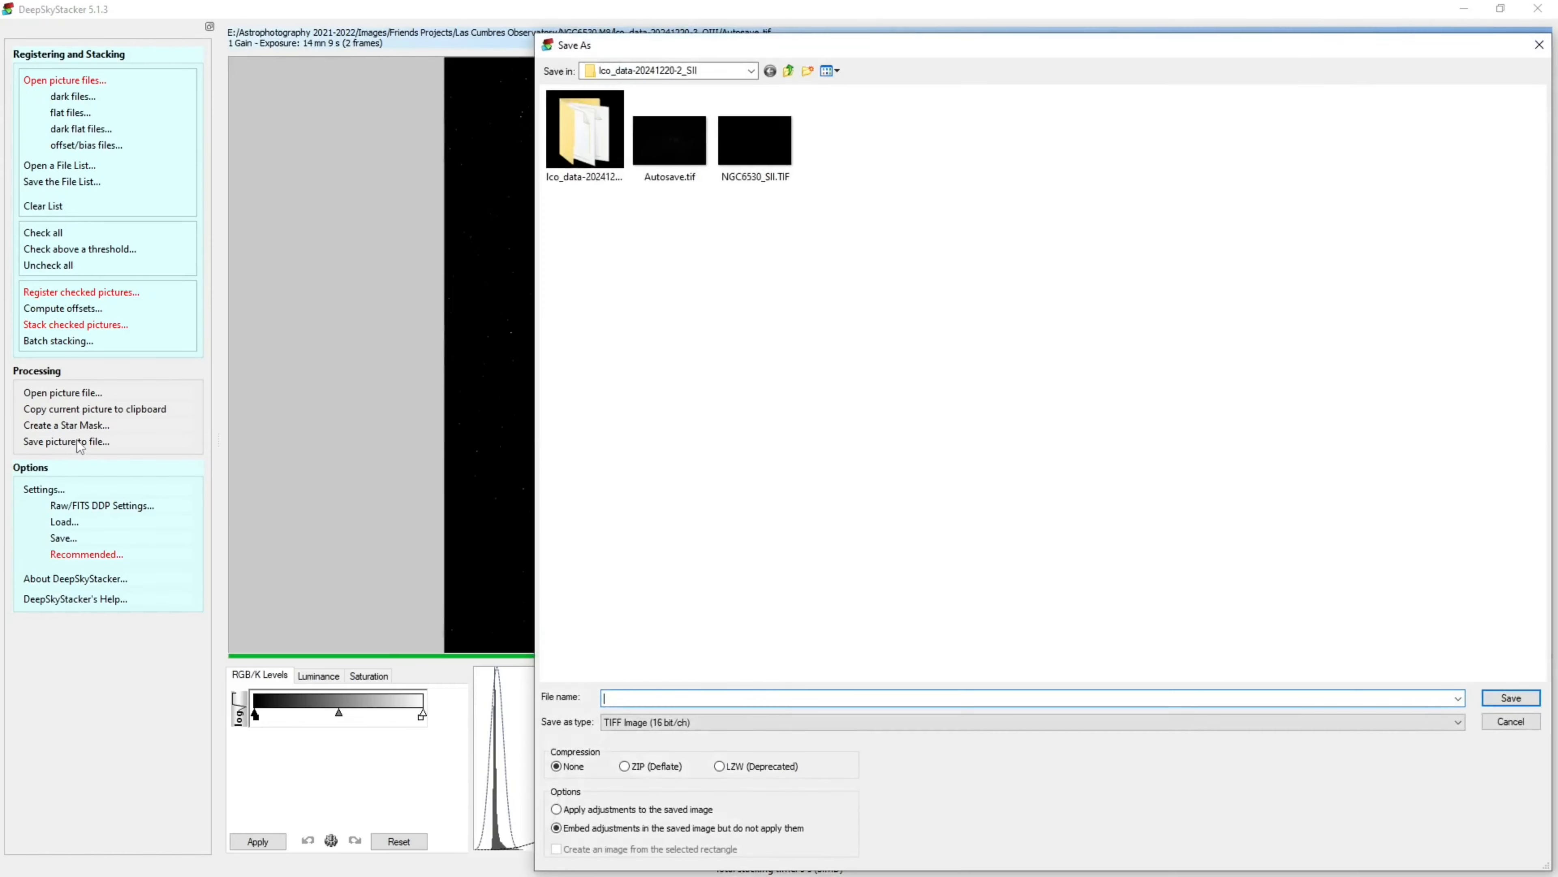
{"action": "left_click", "coordinate": [790, 71]}
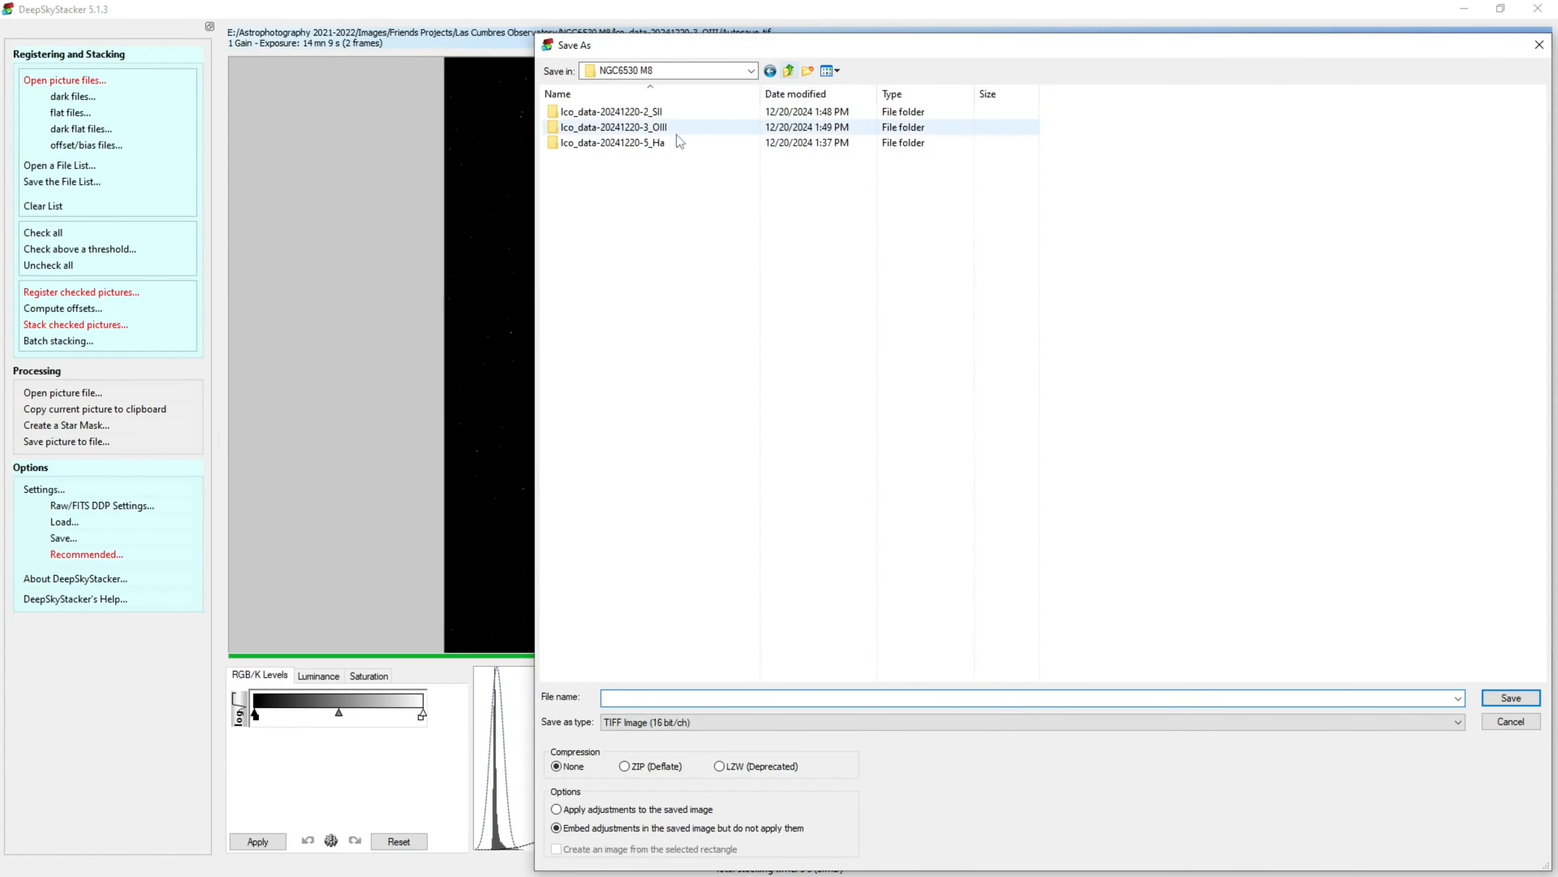
{"action": "left_click", "coordinate": [658, 128]}
{"action": "double_click", "coordinate": [659, 129]}
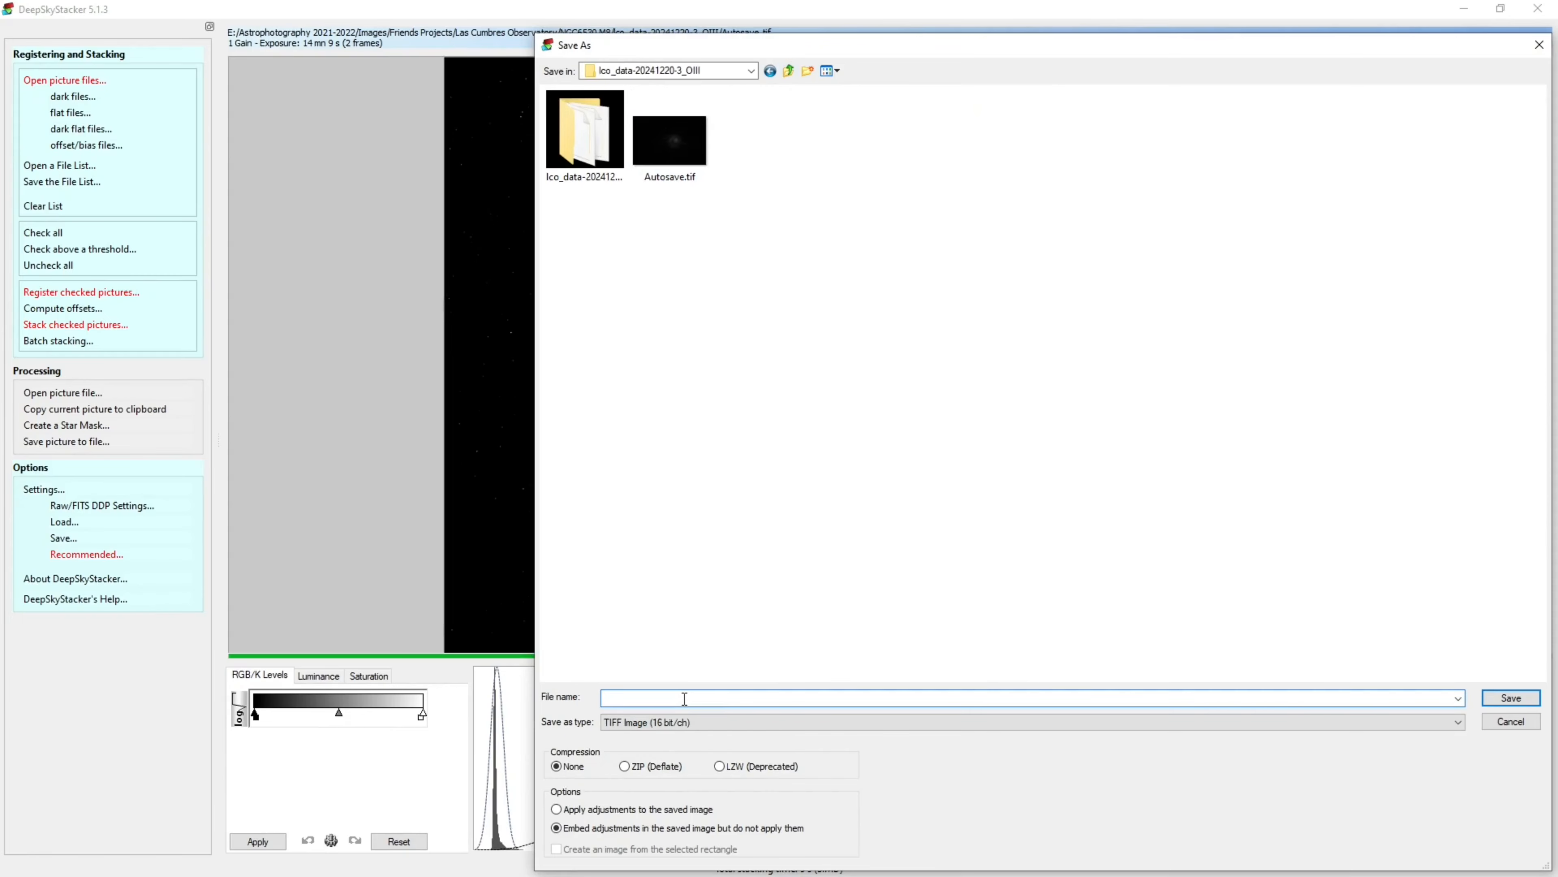
{"action": "left_click", "coordinate": [684, 698]}
{"action": "type", "text": "NGC6"}
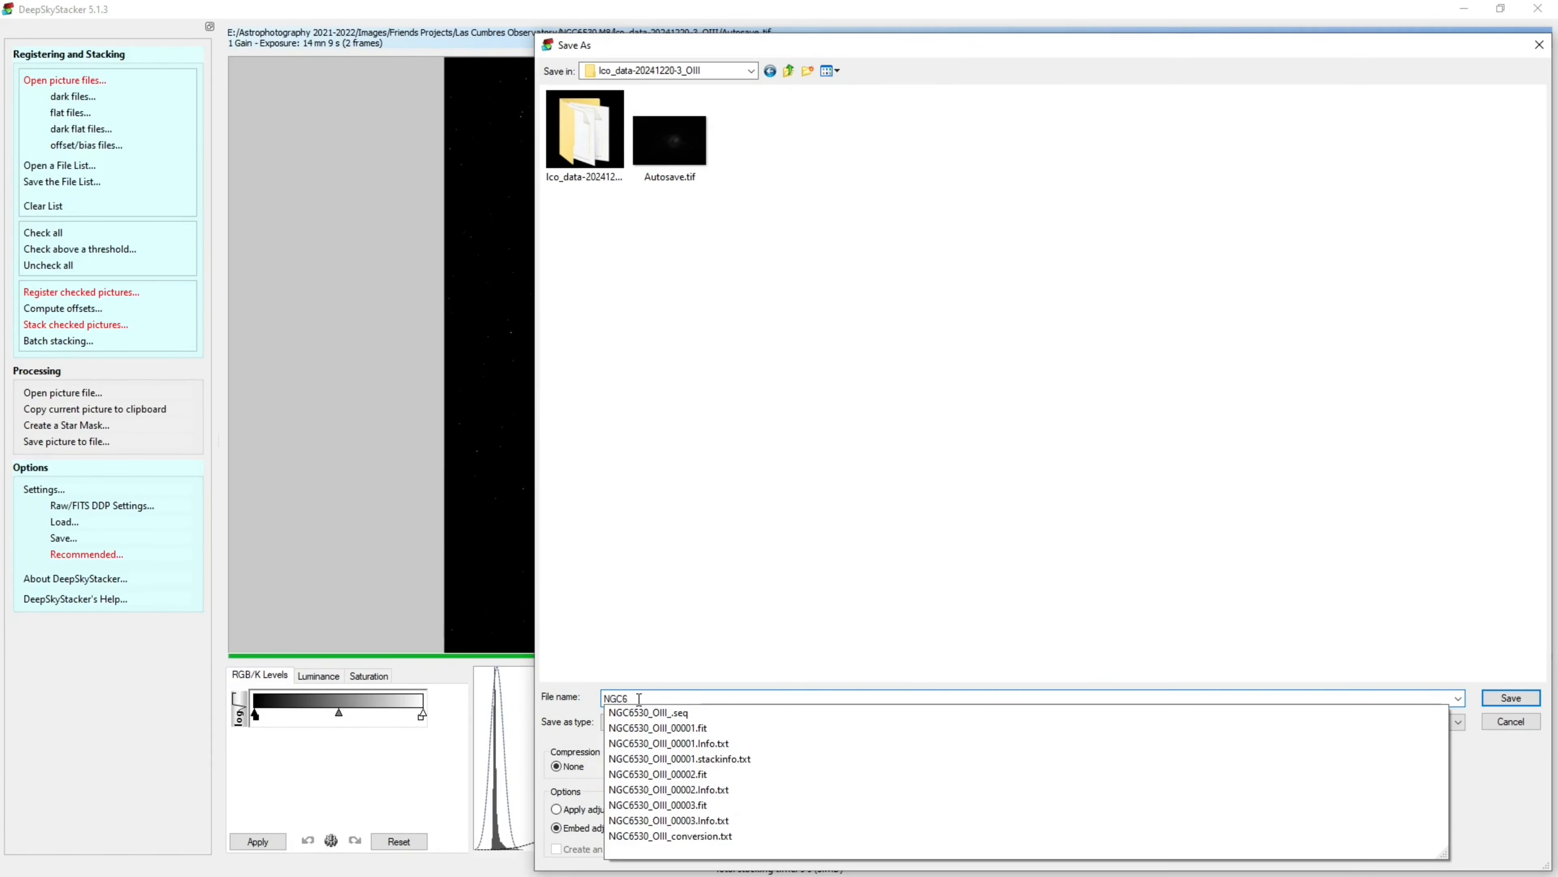
{"action": "type", "text": "530_OI"}
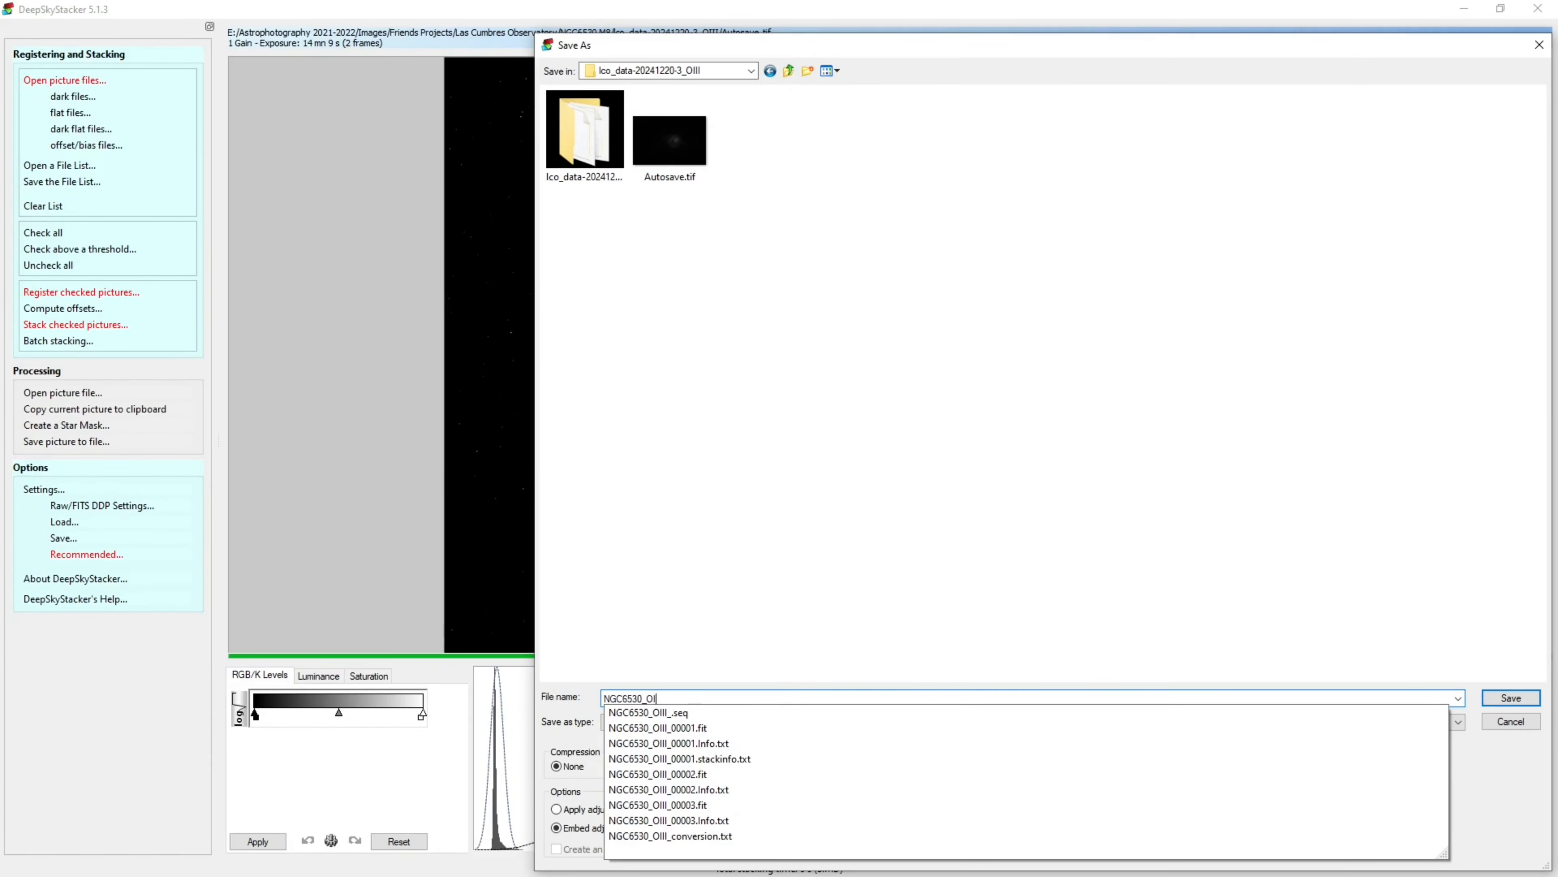
{"action": "type", "text": "II"}
{"action": "key", "text": "Return"}
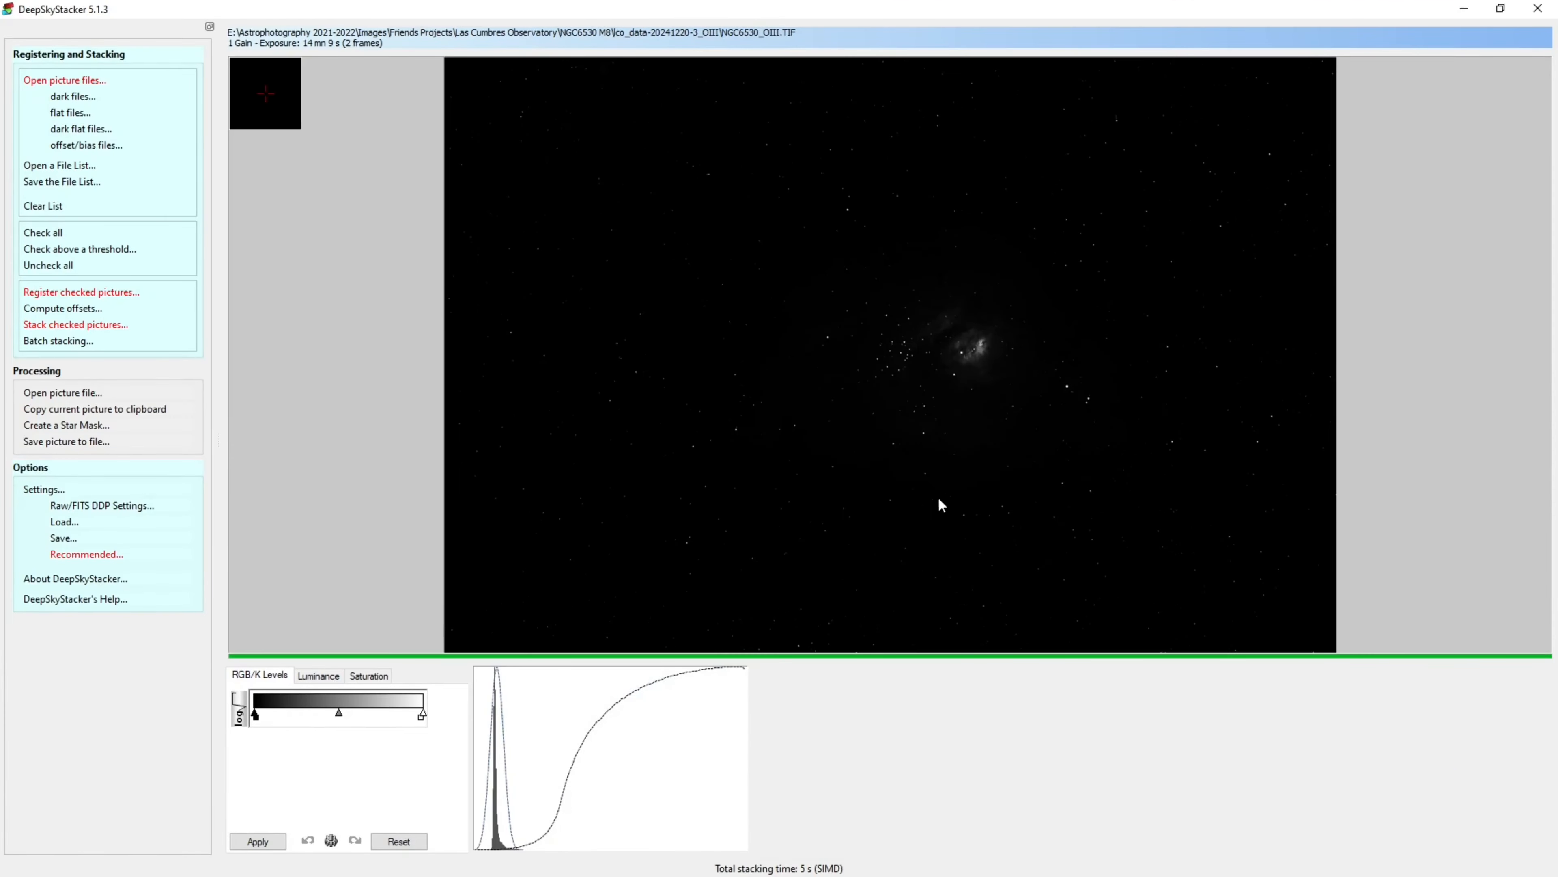
Clear the file list without saving changes and add the five H-alpha .fit files from the Ha subfolder as light frames
{"action": "left_click", "coordinate": [50, 214]}
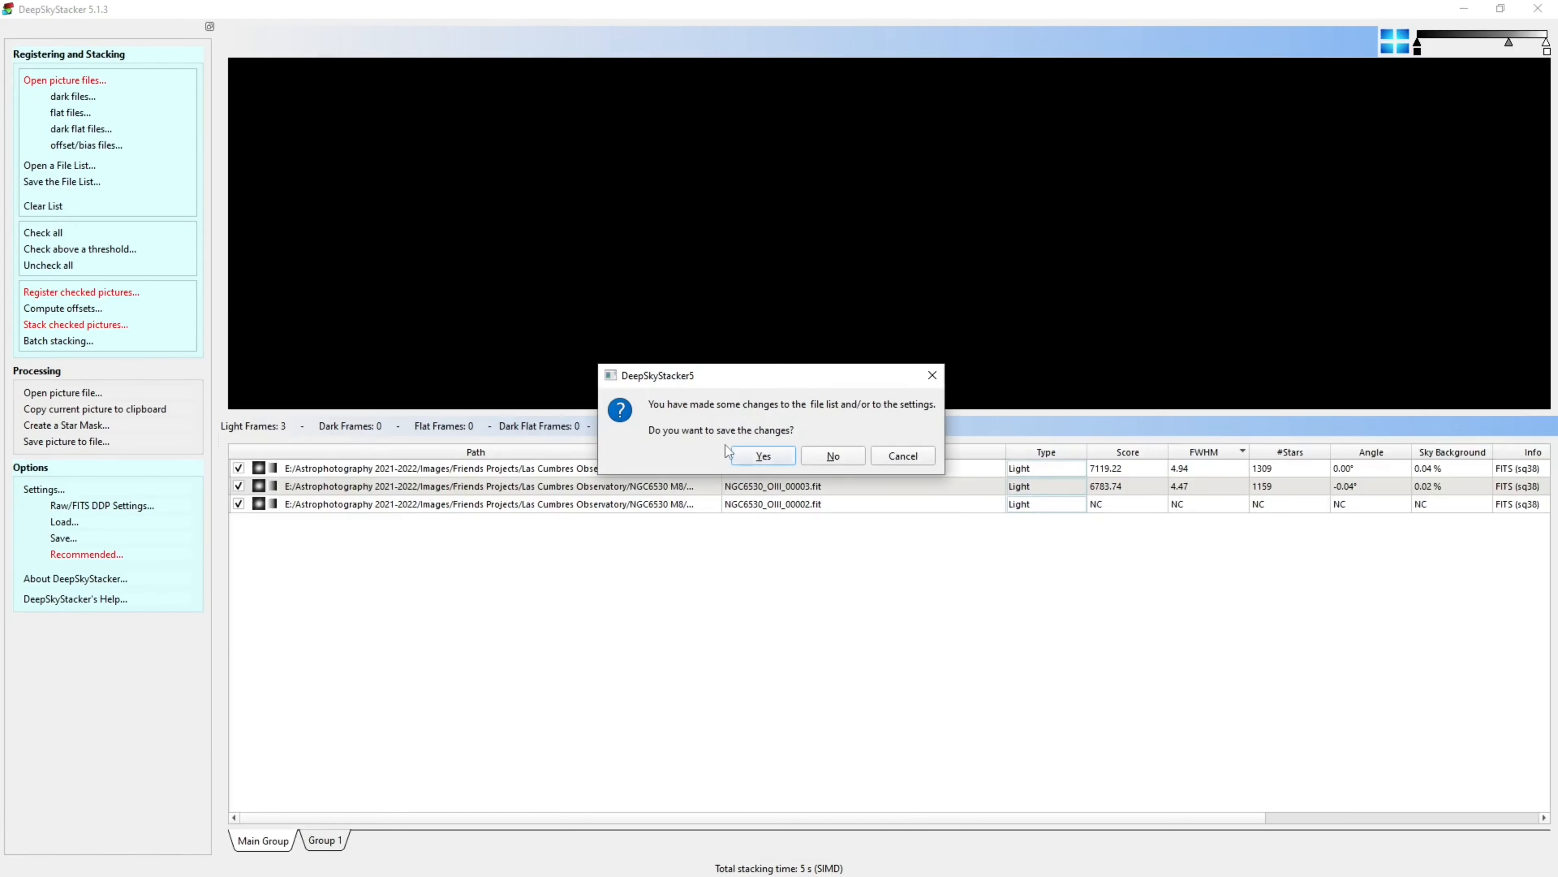
{"action": "left_click", "coordinate": [831, 466]}
{"action": "left_click_drag", "start_coordinate": [2, 160], "coordinate": [327, 150]}
{"action": "double_click", "coordinate": [224, 354]}
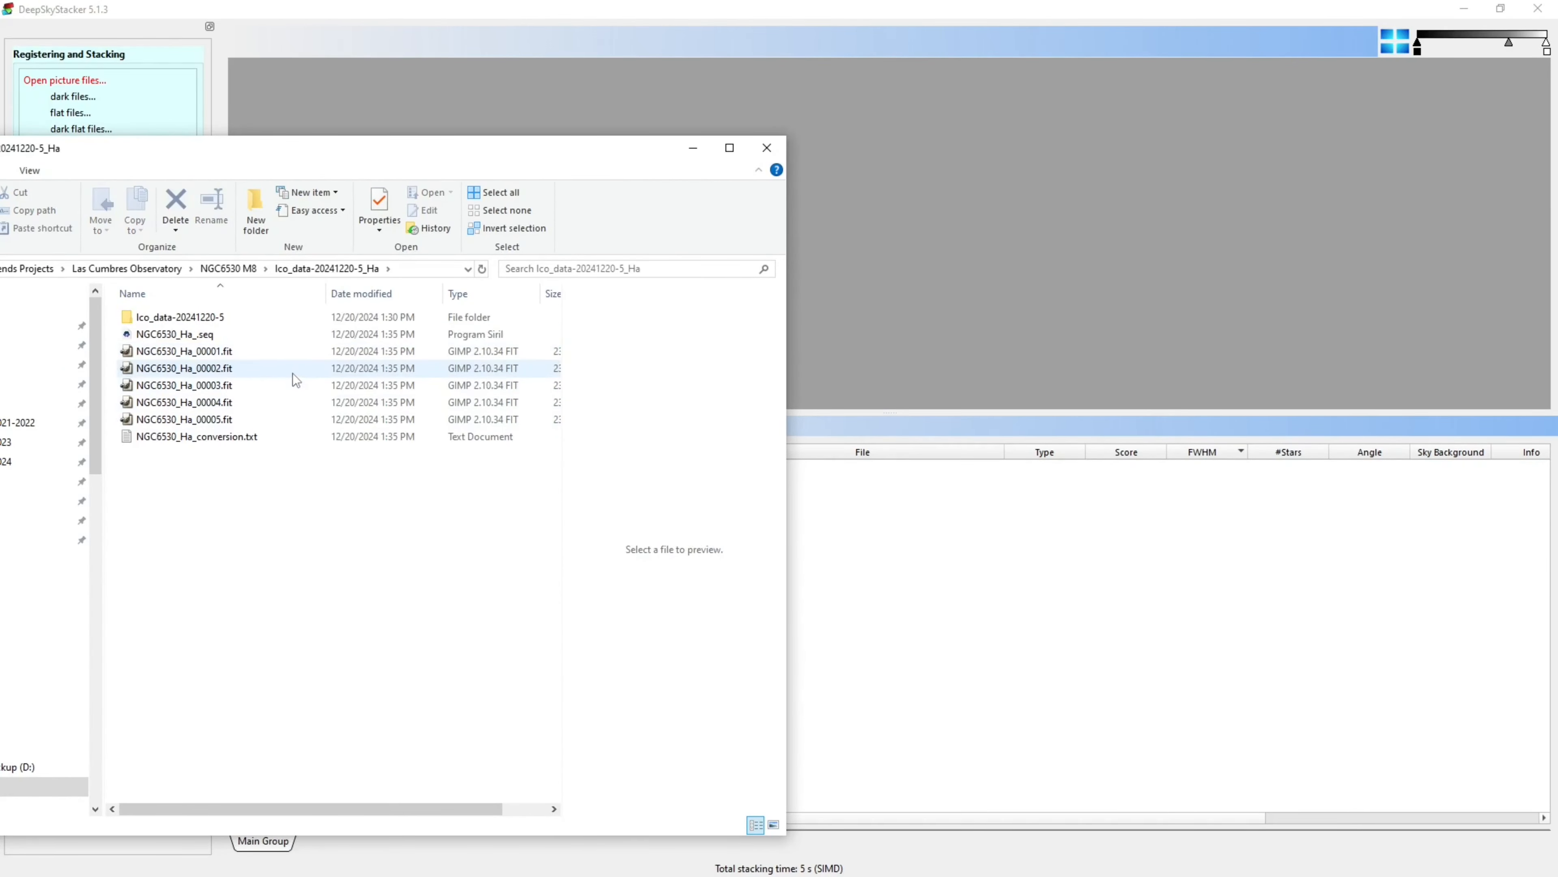
{"action": "left_click_drag", "start_coordinate": [271, 351], "coordinate": [1186, 668]}
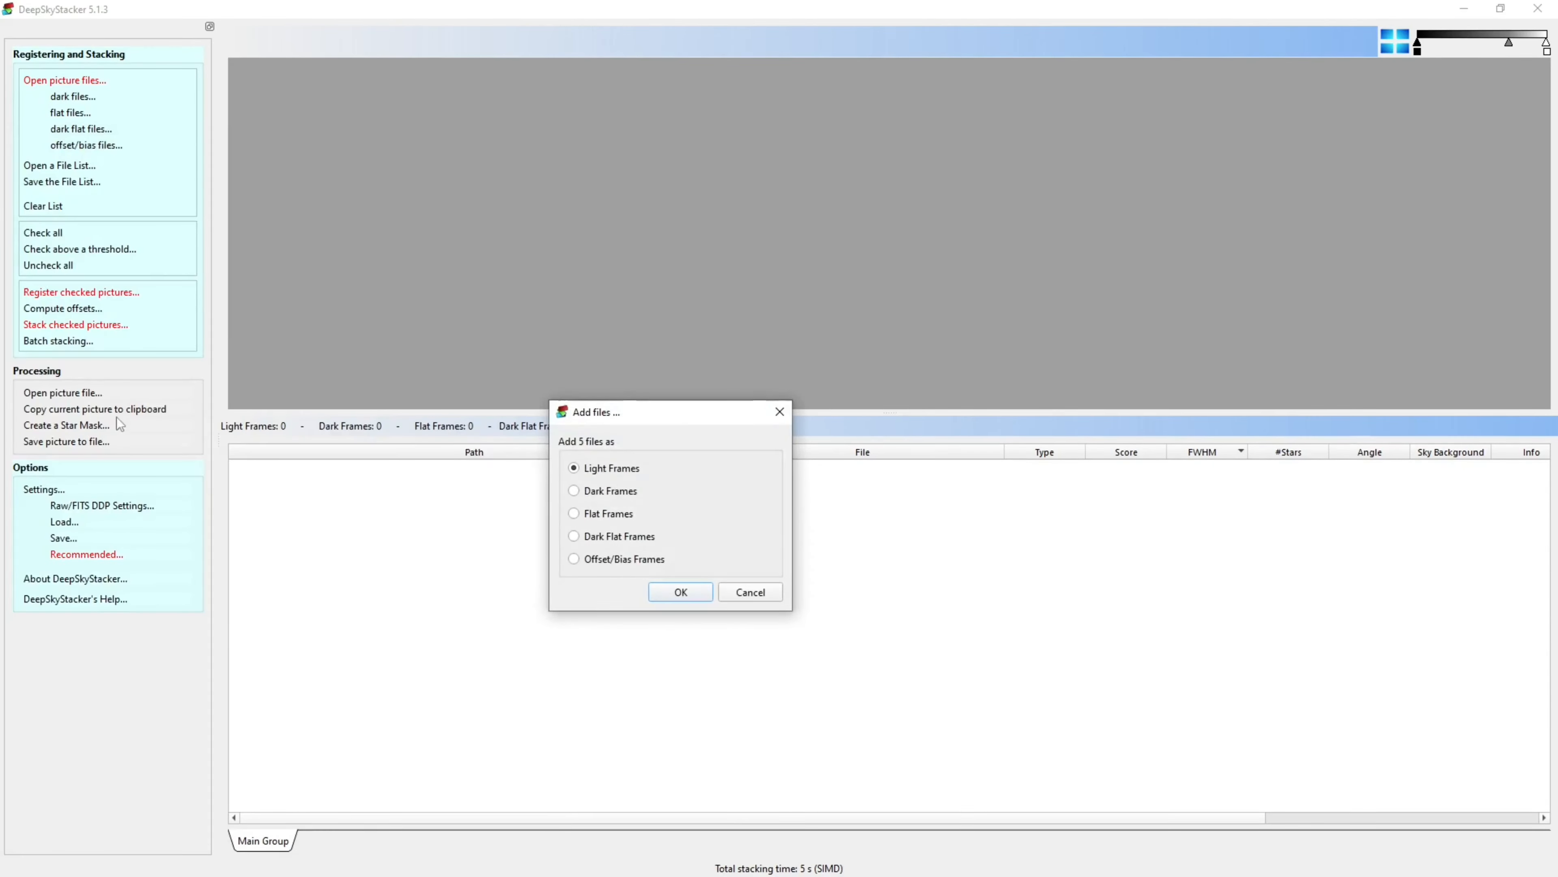
{"action": "left_click", "coordinate": [675, 597]}
Check all H-alpha frames, register them, and stack them with the default stacking steps
{"action": "left_click", "coordinate": [43, 233]}
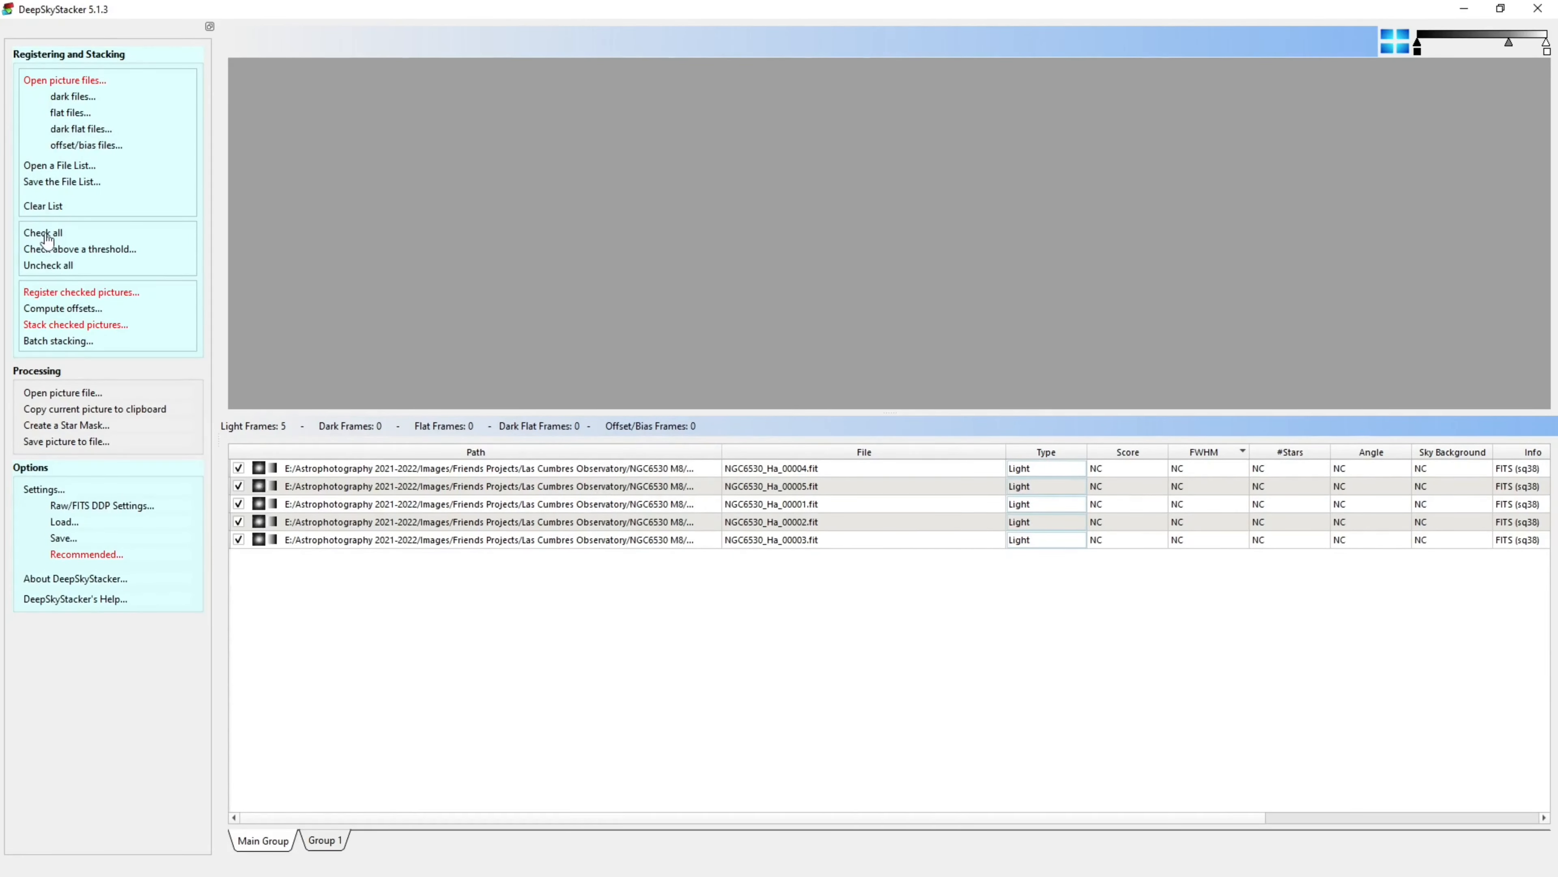
{"action": "left_click", "coordinate": [62, 293]}
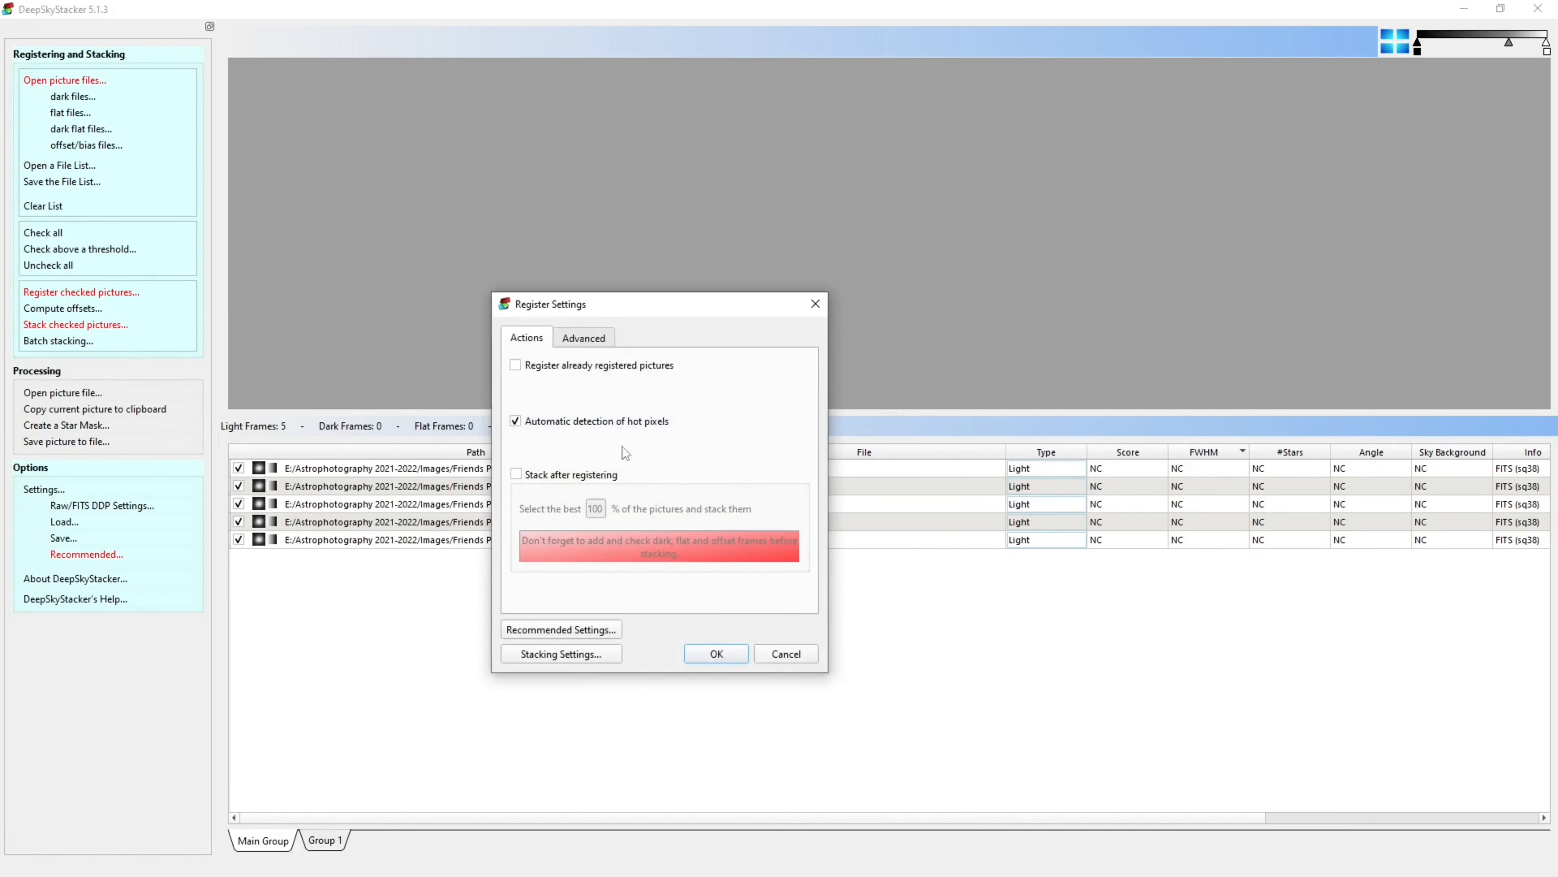
{"action": "left_click", "coordinate": [715, 649]}
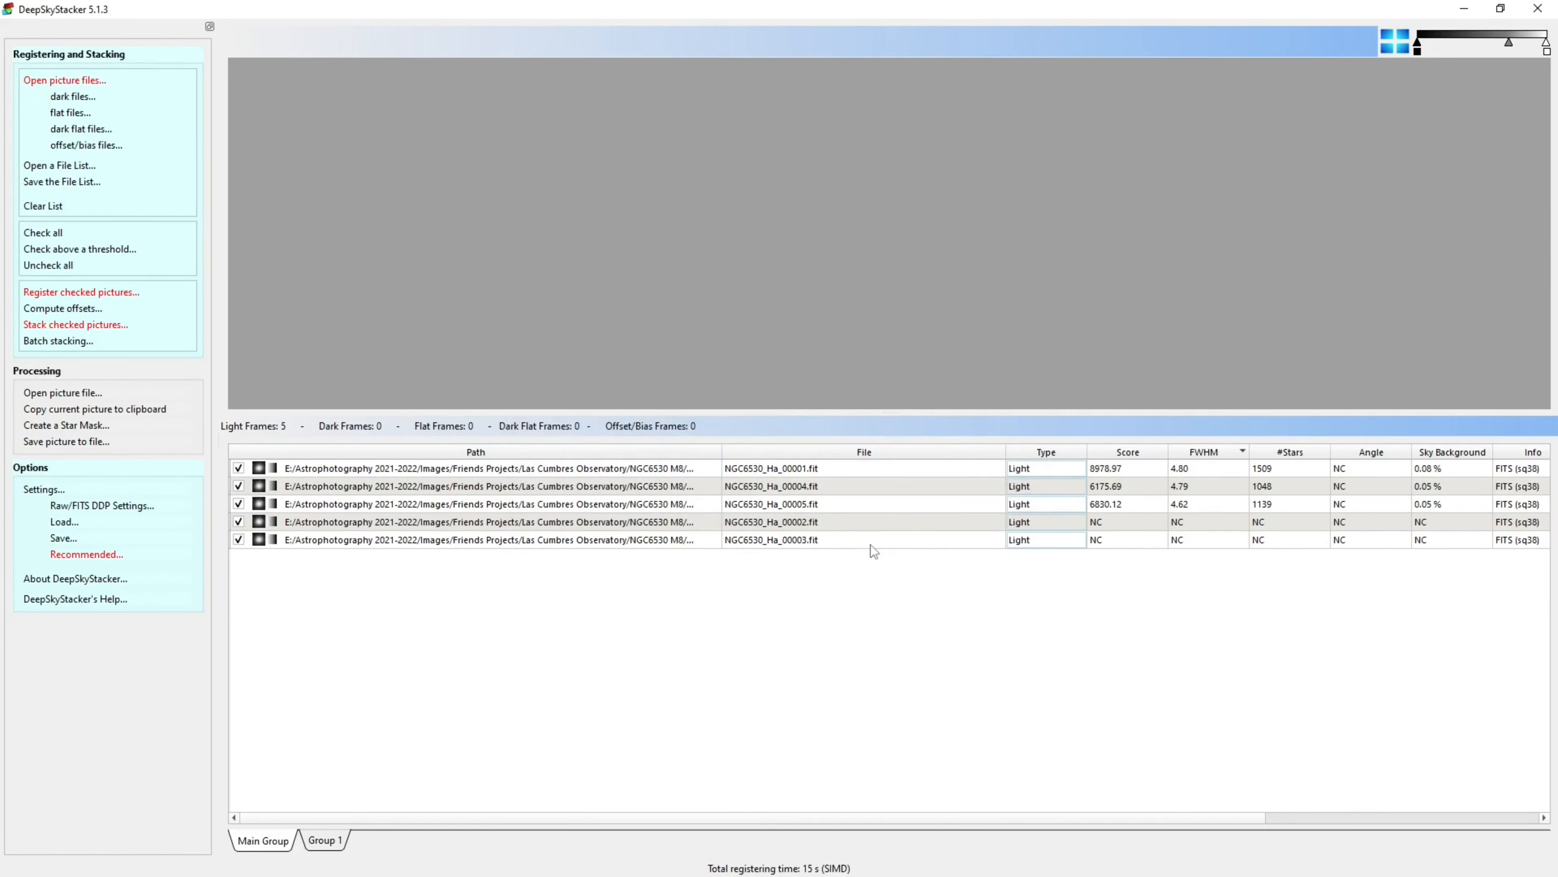
{"action": "left_click", "coordinate": [59, 326]}
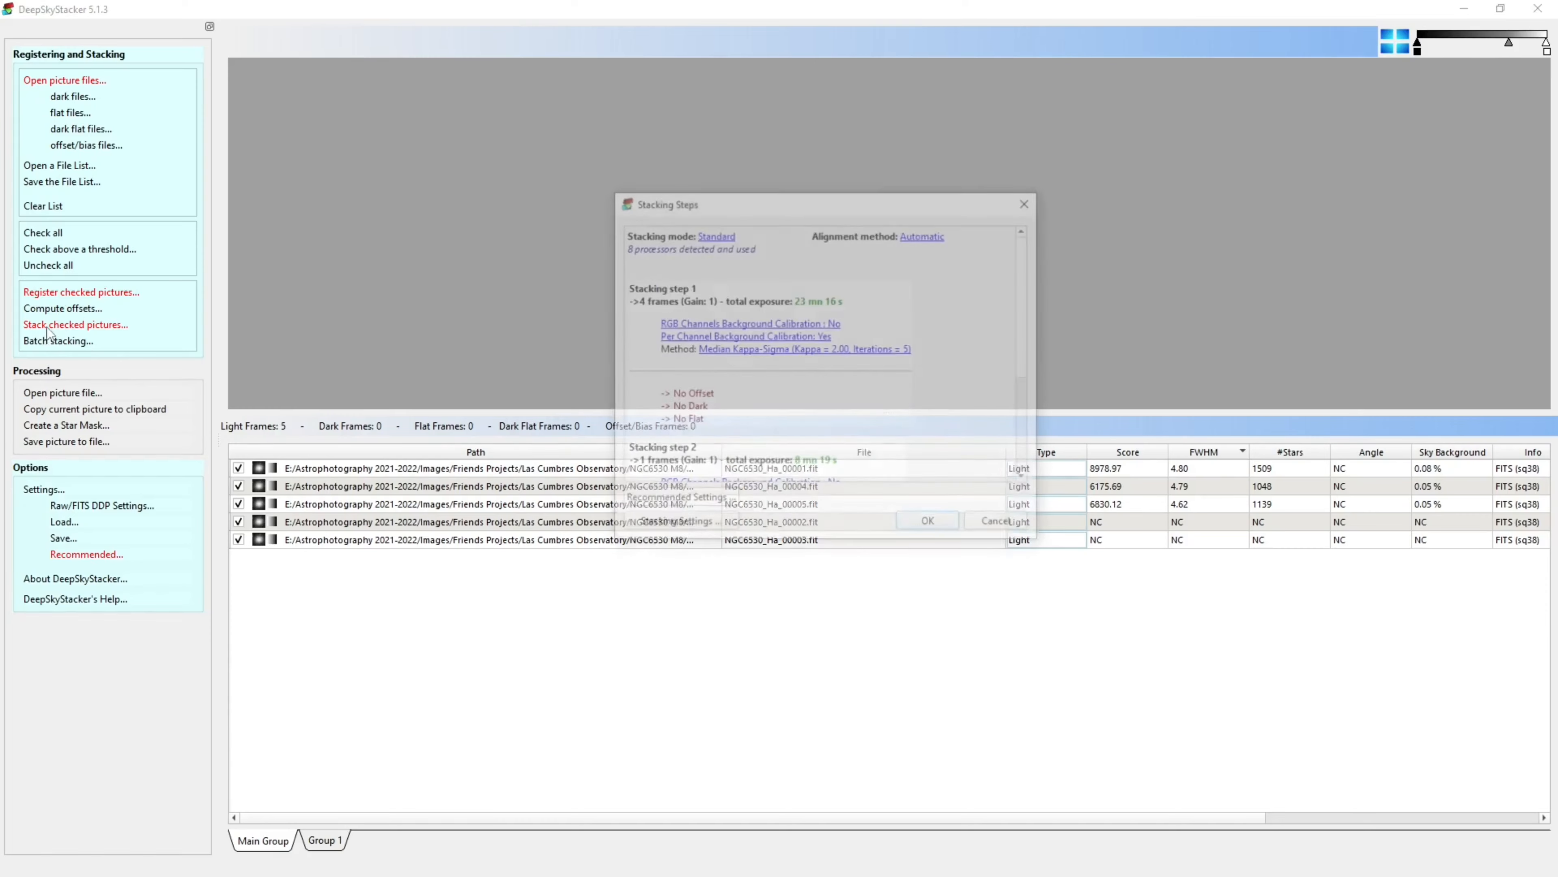
{"action": "left_click", "coordinate": [930, 526]}
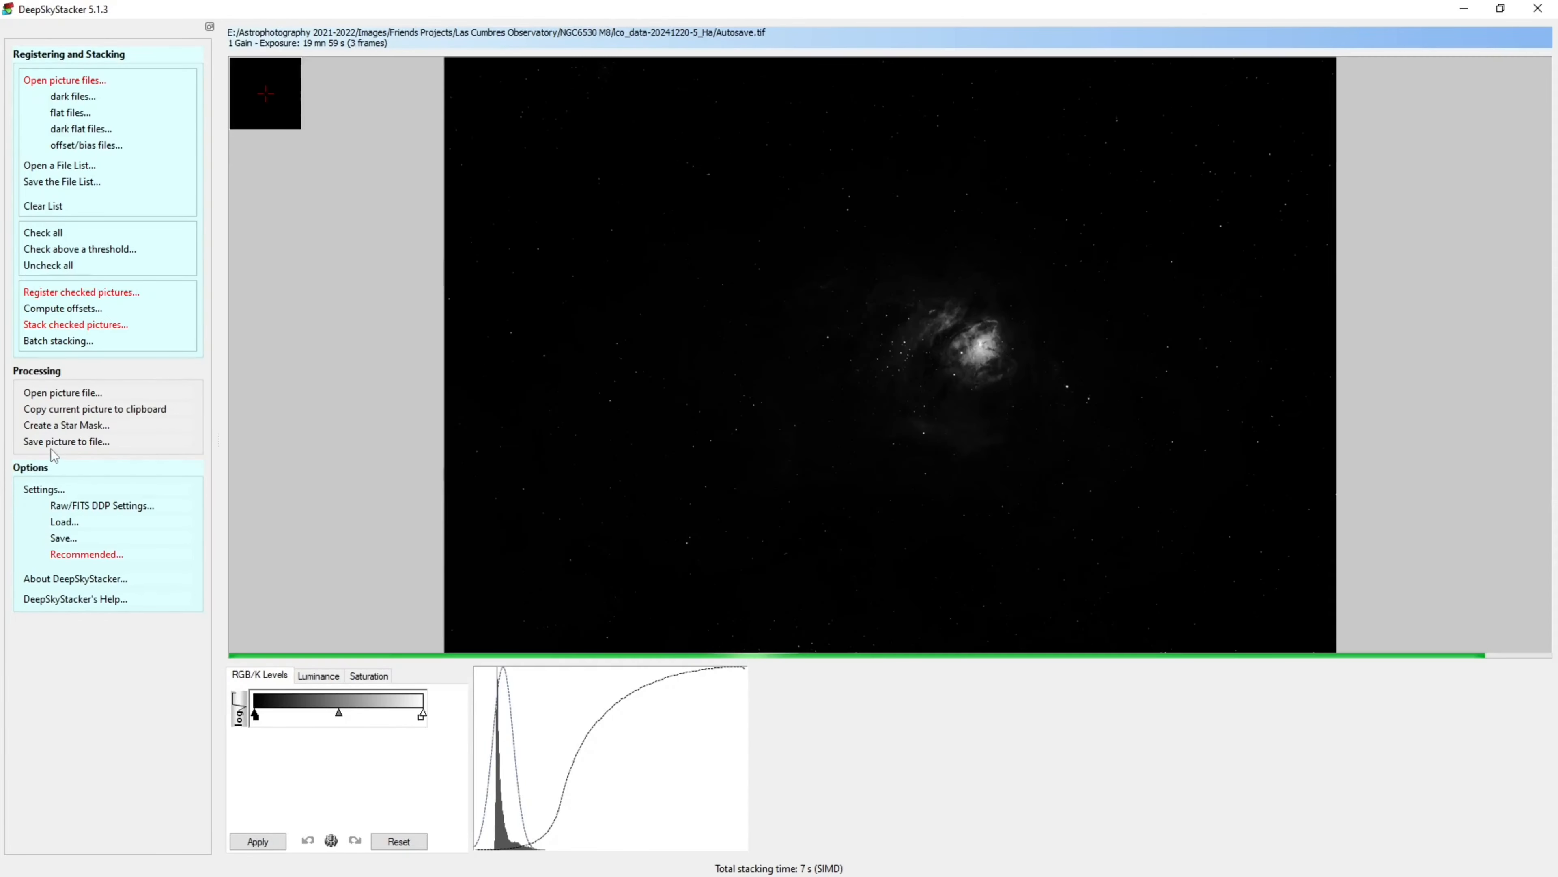
Save the stacked image as NGC6530_Ha TIFF in the Ico_data-20241220-5_Ha folder
{"action": "left_click", "coordinate": [40, 444]}
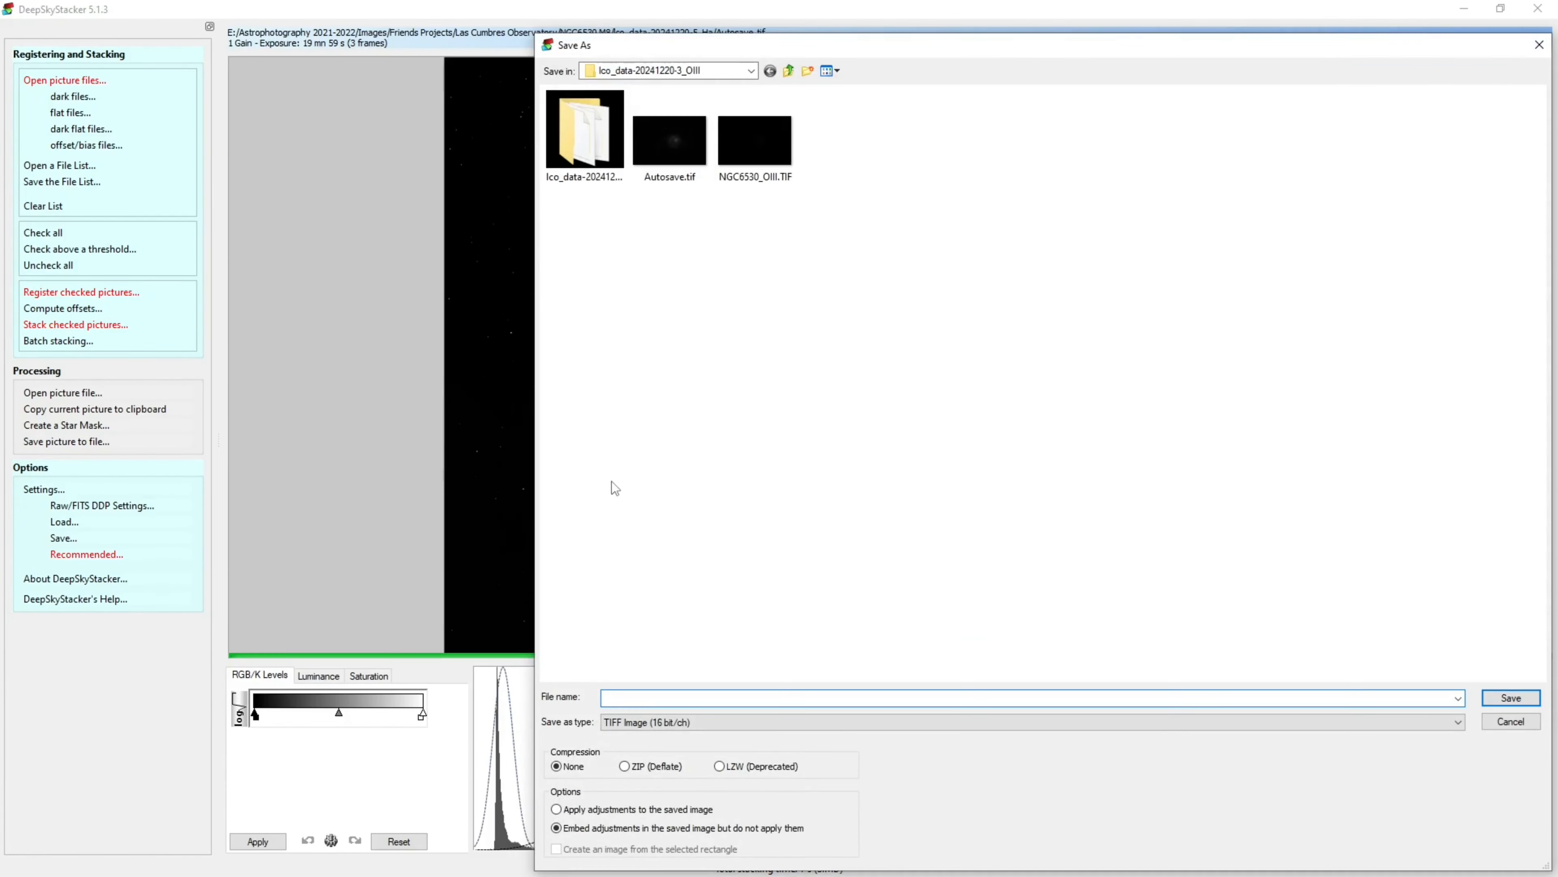
{"action": "left_click", "coordinate": [789, 70]}
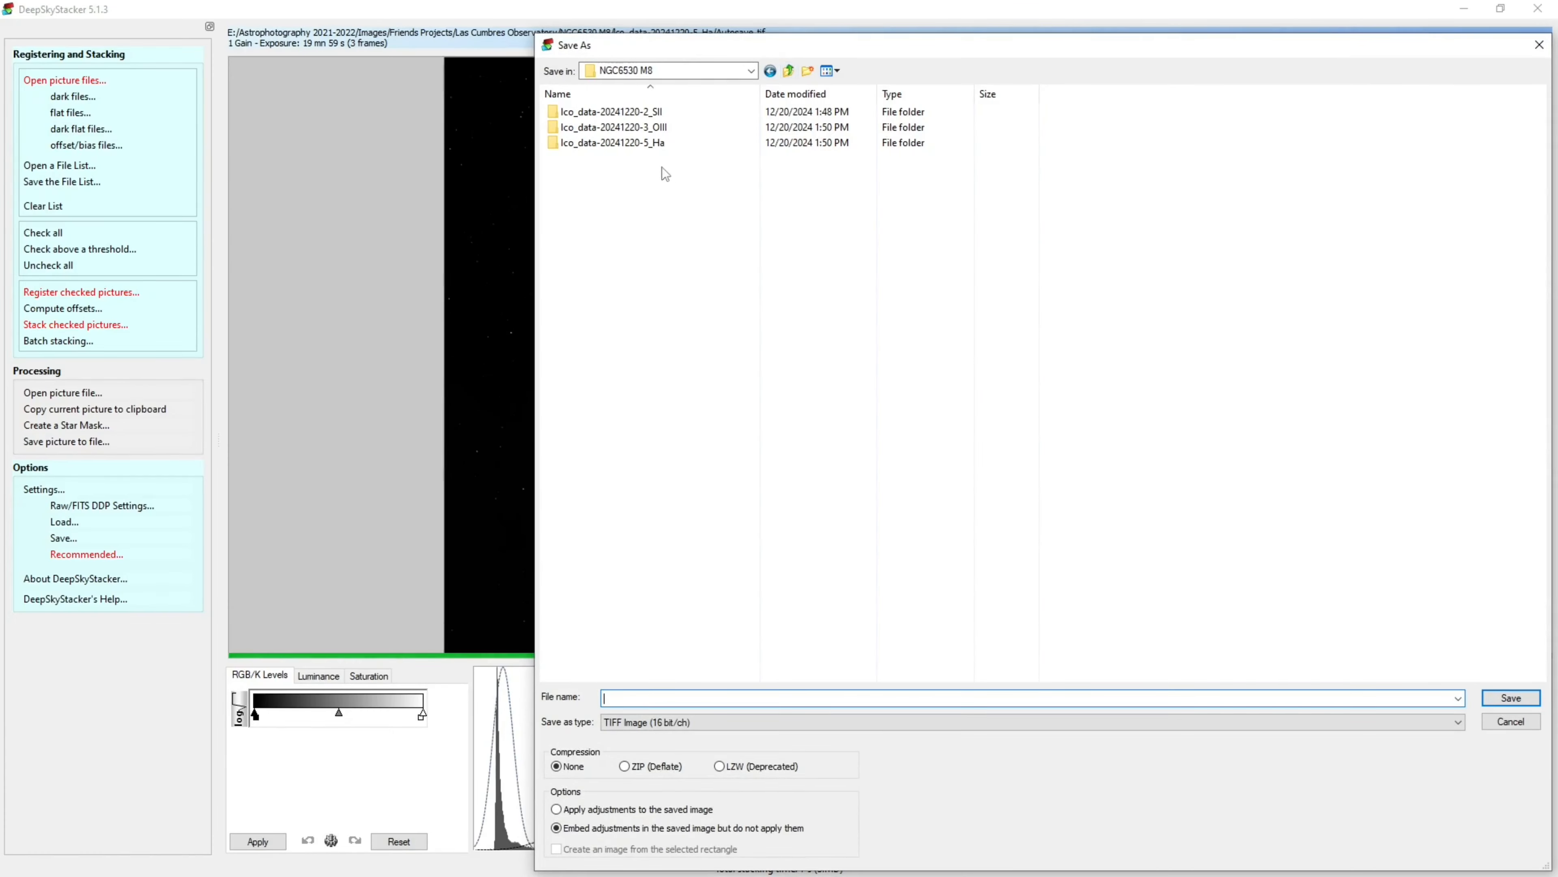
{"action": "left_click", "coordinate": [650, 146]}
{"action": "double_click", "coordinate": [650, 146]}
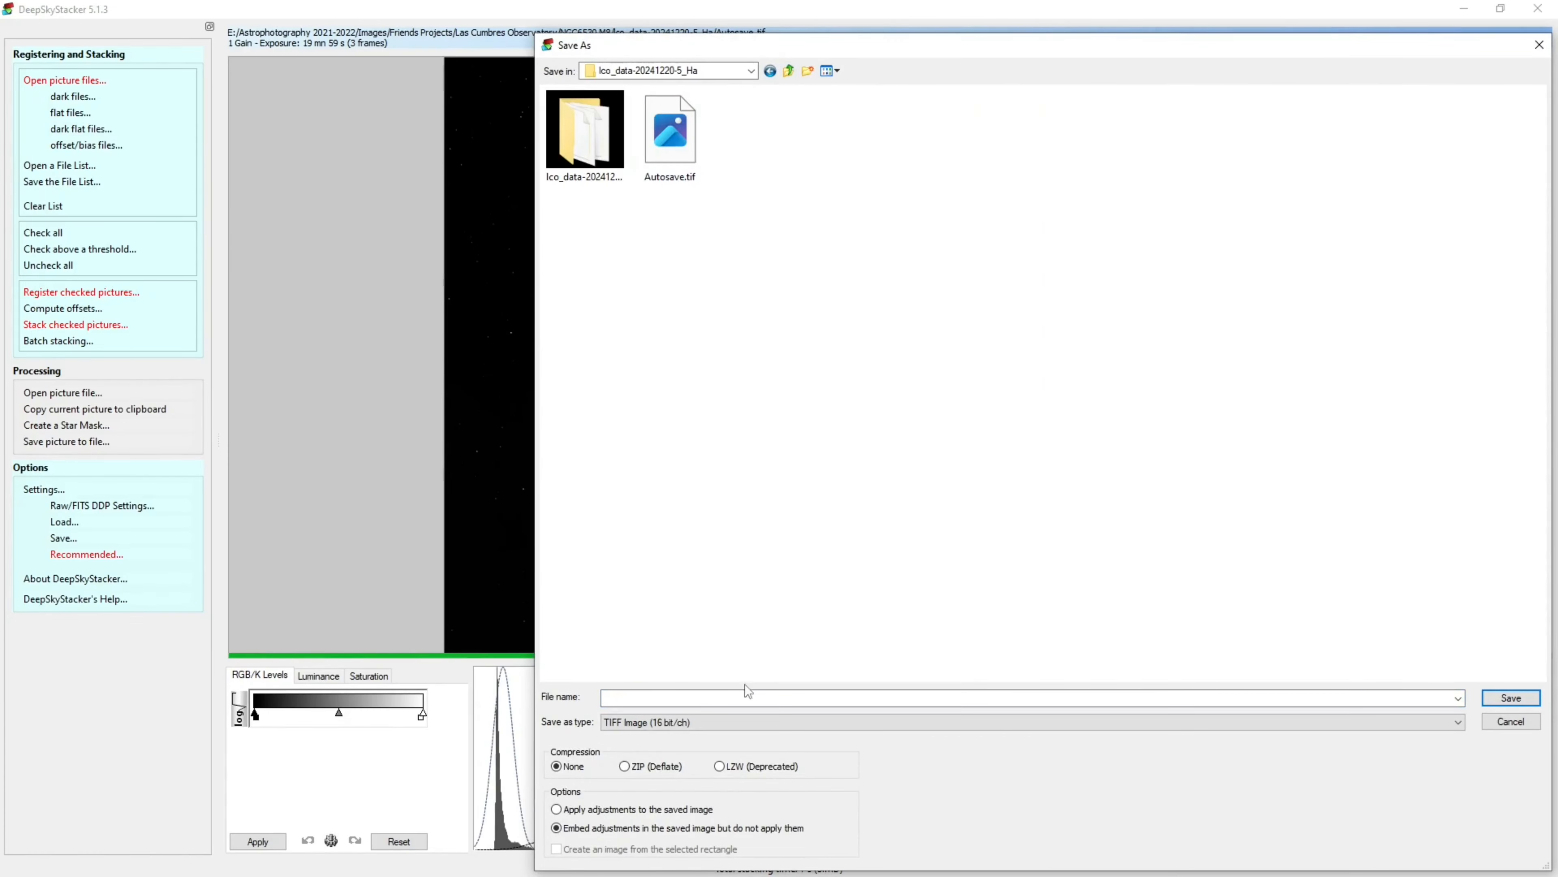
{"action": "left_click", "coordinate": [686, 698]}
{"action": "type", "text": "NGC6530_"}
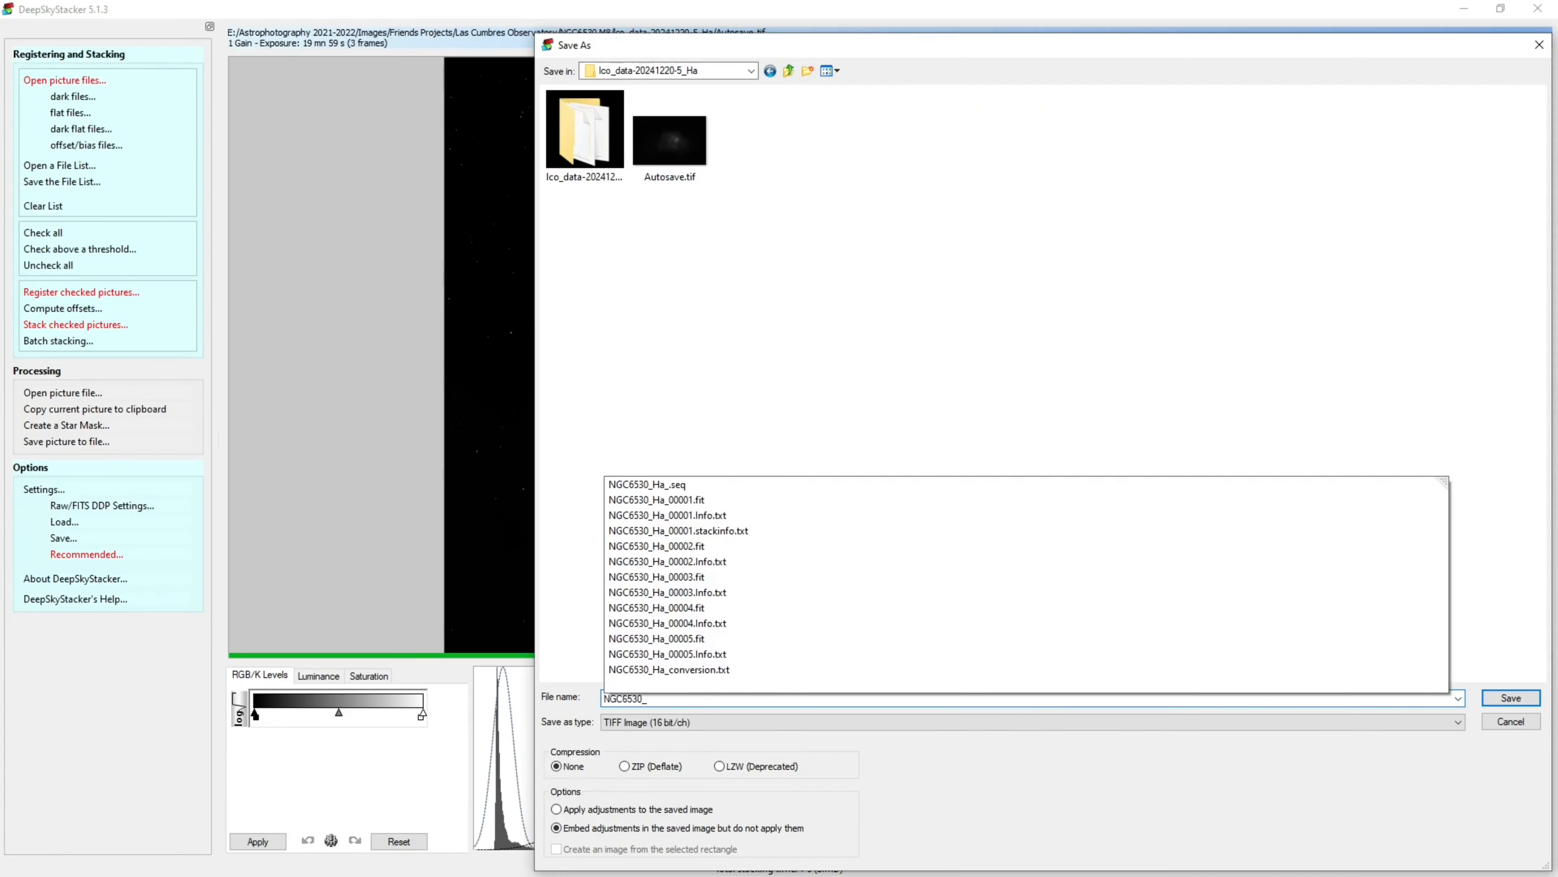
{"action": "type", "text": "Ha"}
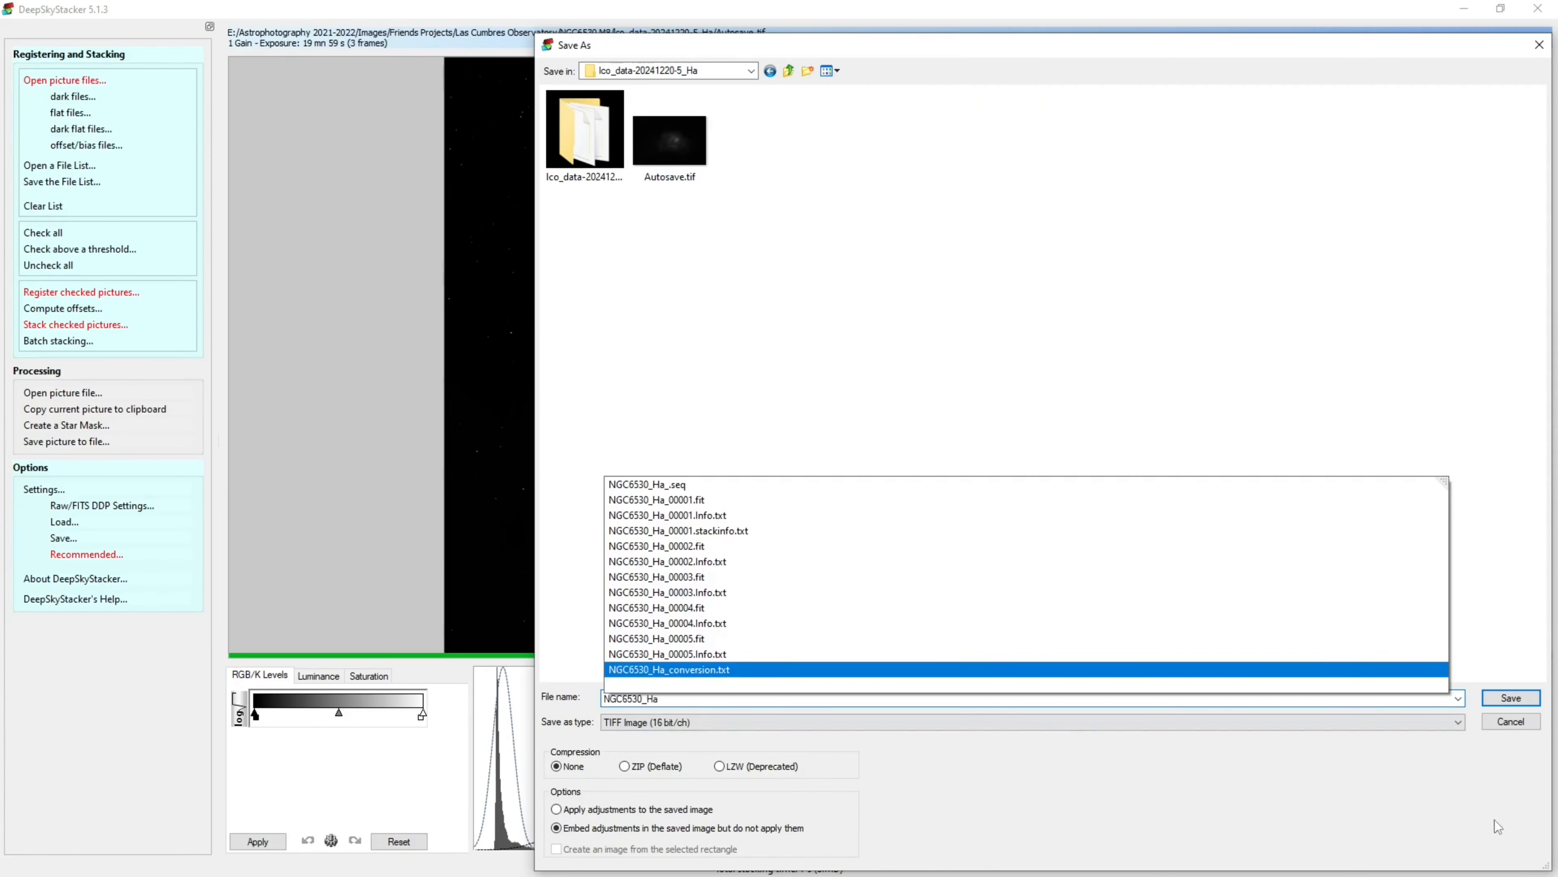
{"action": "left_click", "coordinate": [1509, 700]}
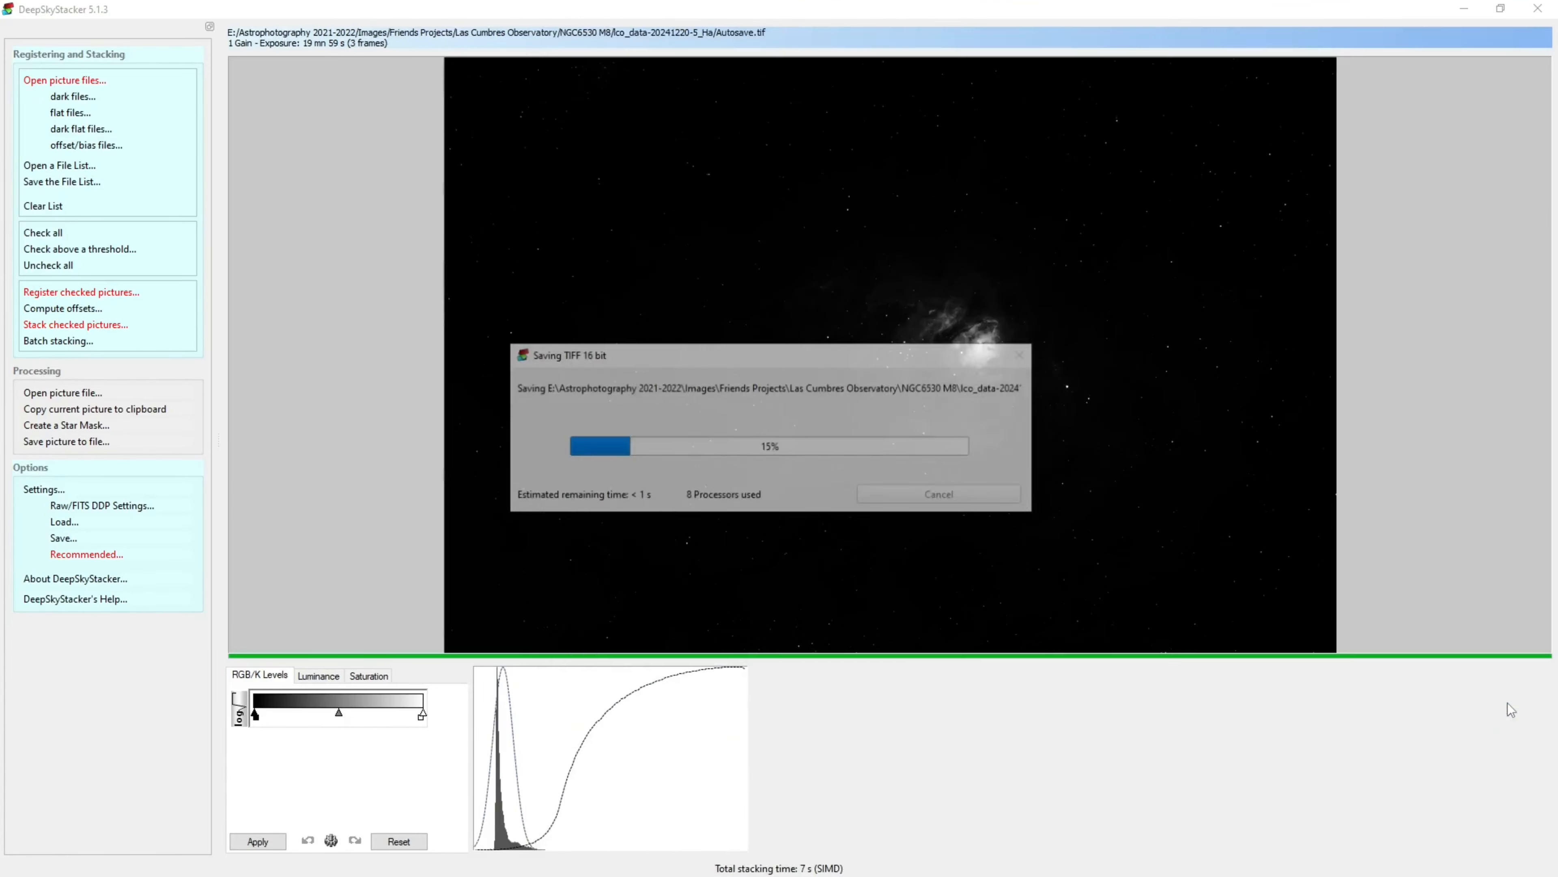
Close DeepSkyStacker without saving the file list changes and move the file explorer window aside
{"action": "left_click", "coordinate": [1538, 17]}
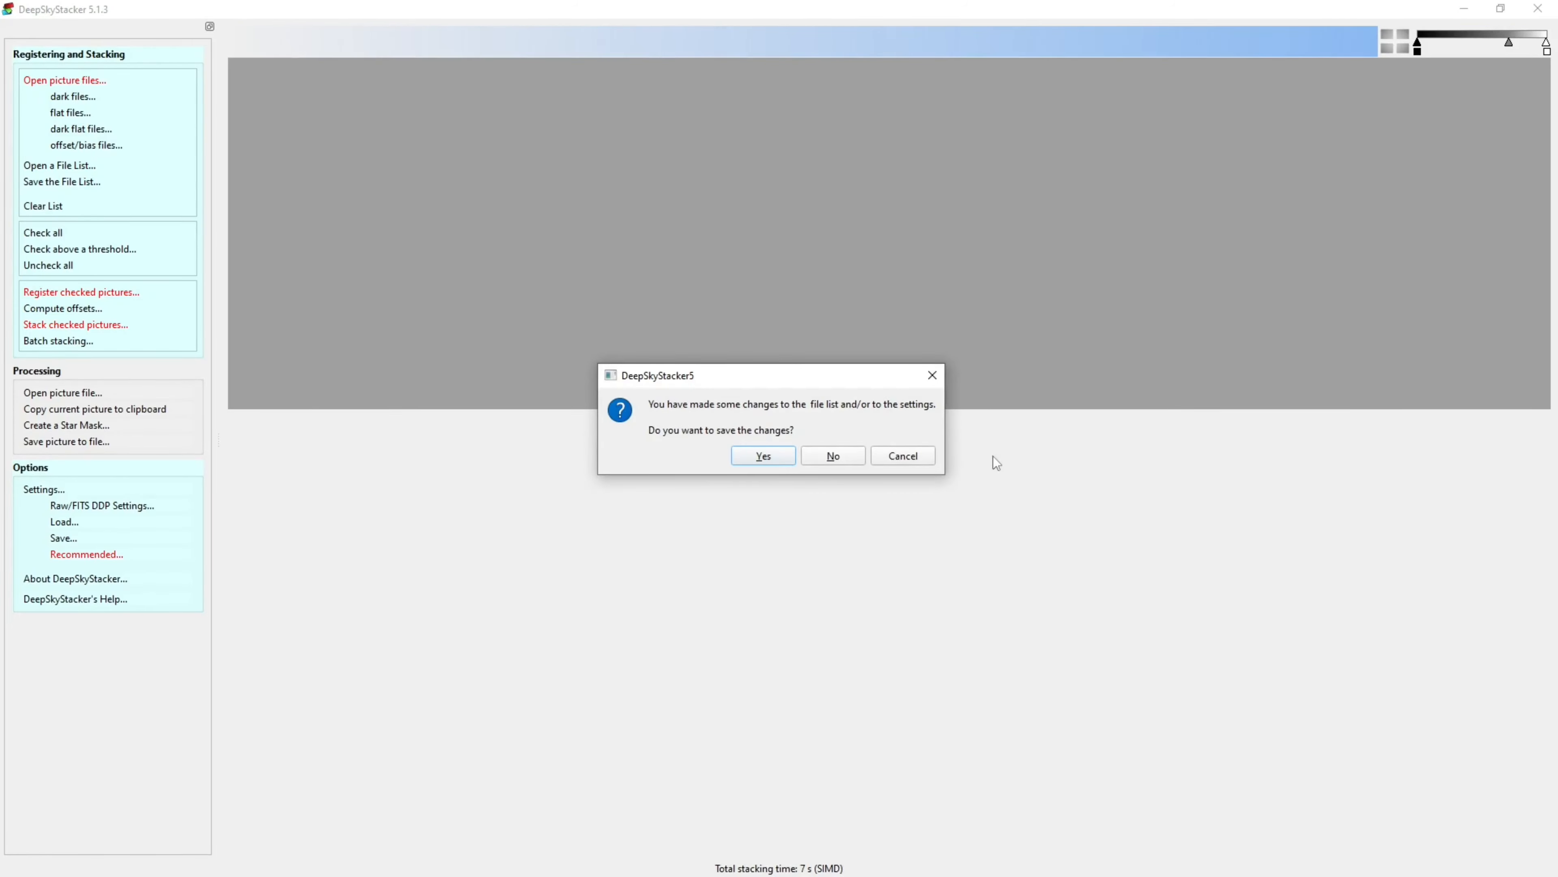
{"action": "left_click", "coordinate": [819, 455]}
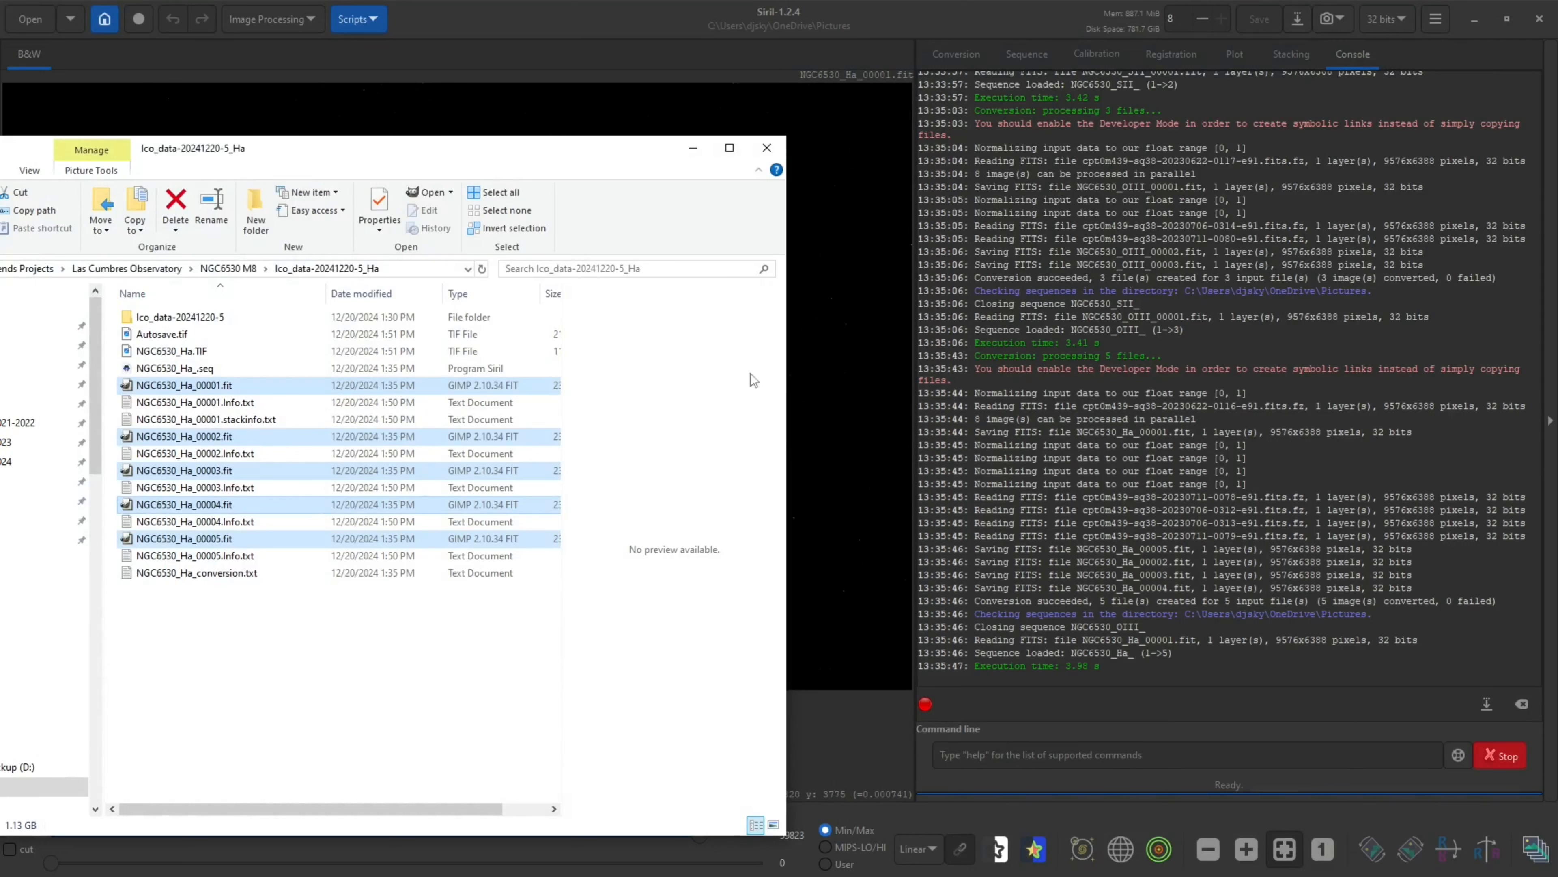
{"action": "left_click_drag", "start_coordinate": [635, 170], "coordinate": [0, 80]}
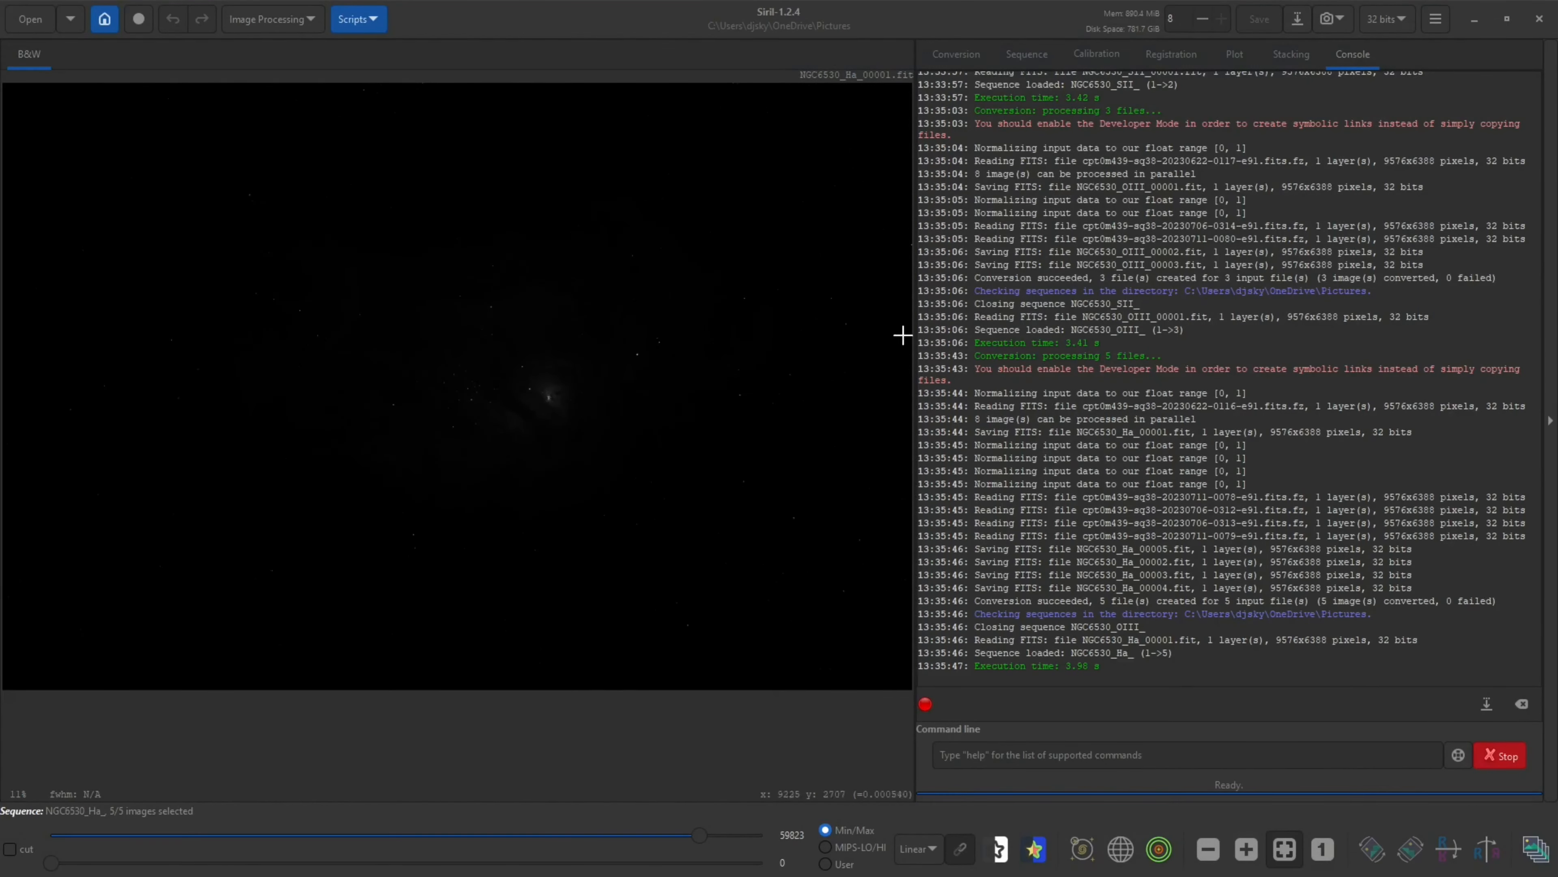
Switch to Siril and clear all source files from the Conversion list
{"action": "left_click", "coordinate": [839, 21]}
{"action": "left_click", "coordinate": [937, 57]}
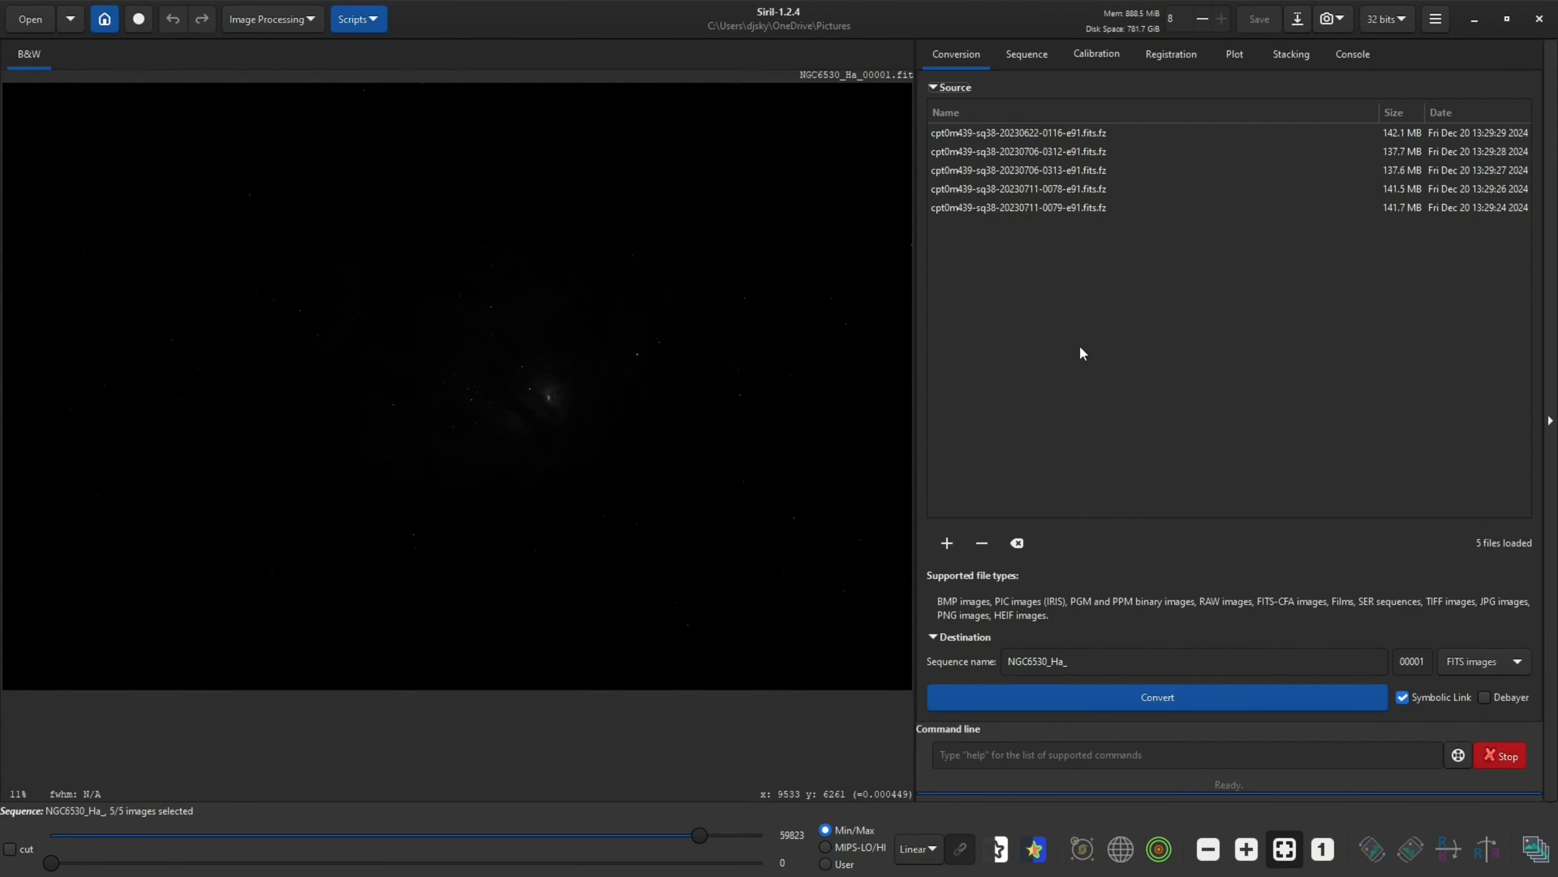
{"action": "left_click", "coordinate": [1015, 544]}
{"action": "left_click", "coordinate": [1267, 485]}
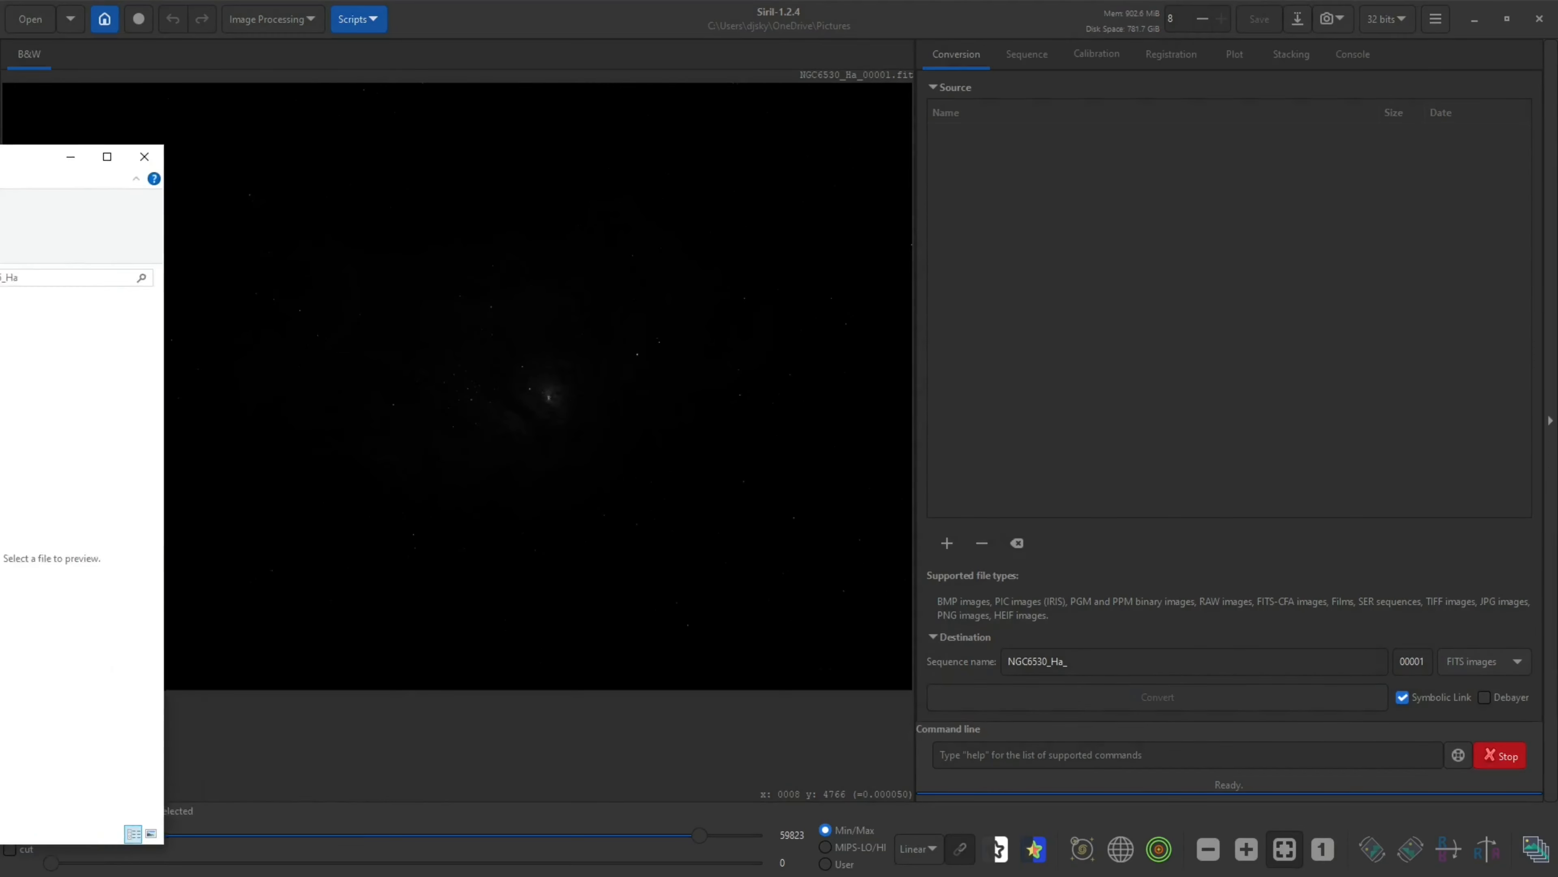
Add the stacked NGC6530_Ha.TIF from the Ha folder to the conversion source list
{"action": "left_click_drag", "start_coordinate": [0, 158], "coordinate": [260, 160]}
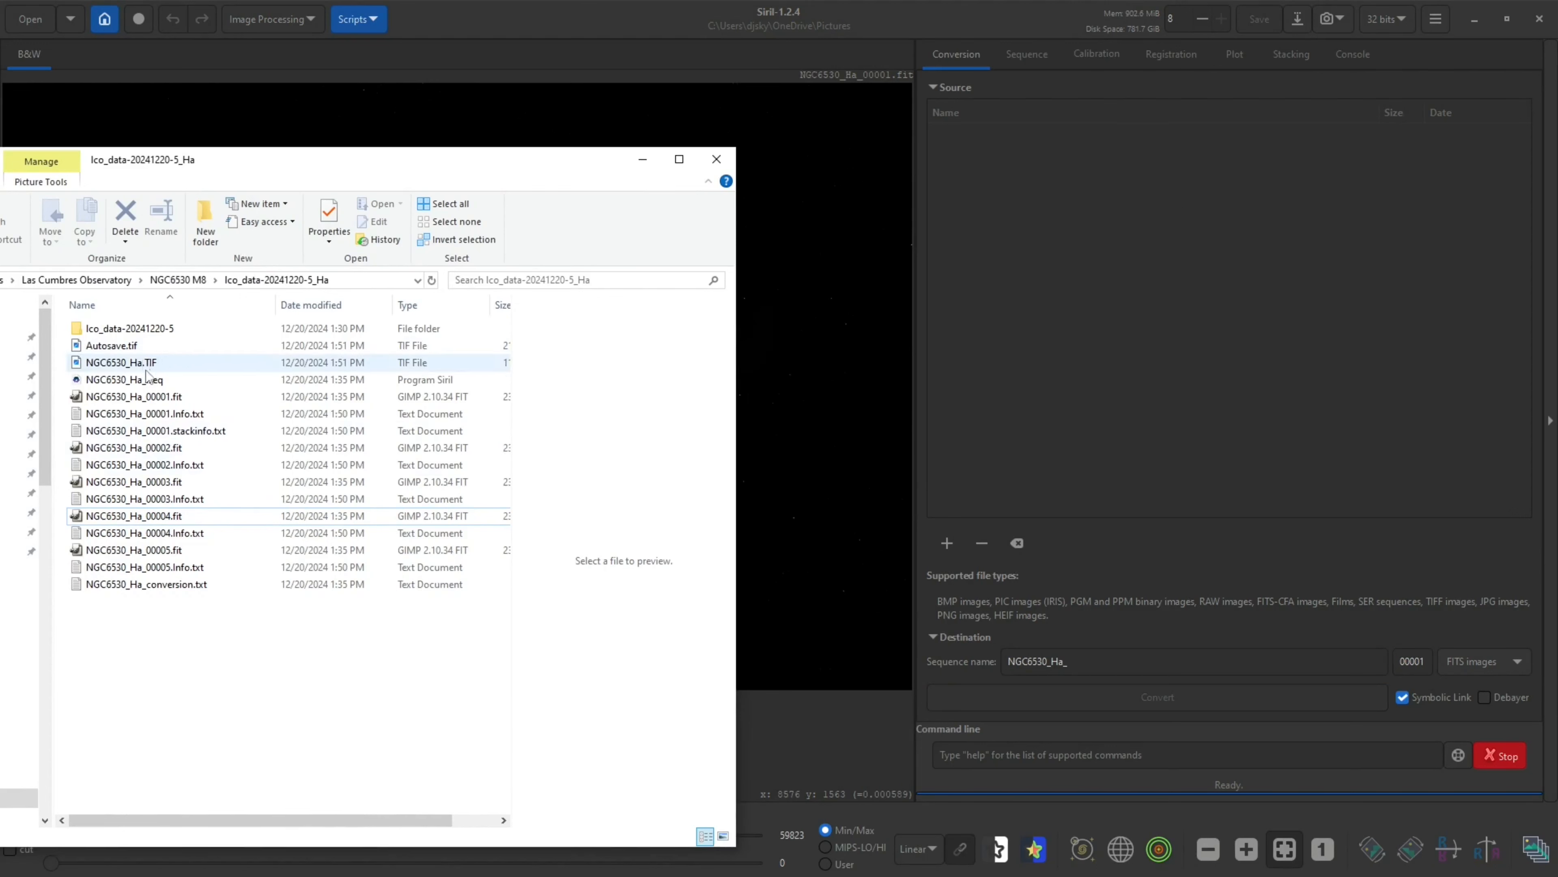
{"action": "left_click", "coordinate": [129, 368]}
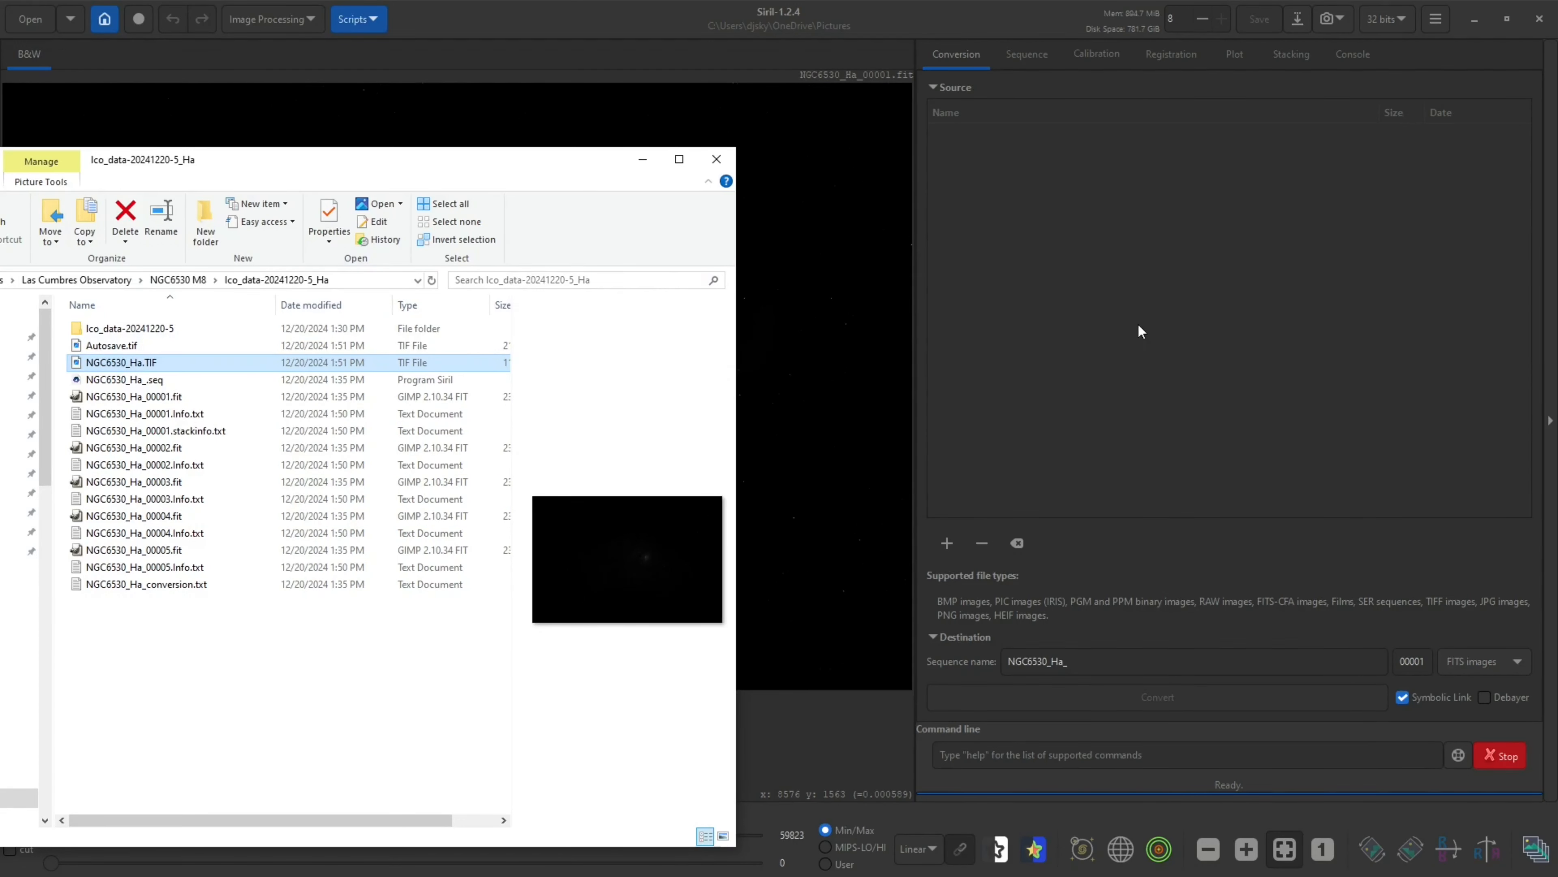
{"action": "left_click_drag", "start_coordinate": [1138, 324], "coordinate": [1137, 325]}
Add NGC6530_SII.TIF from the lco_data-20241220-2_SII folder to the conversion source list
{"action": "left_click", "coordinate": [183, 279]}
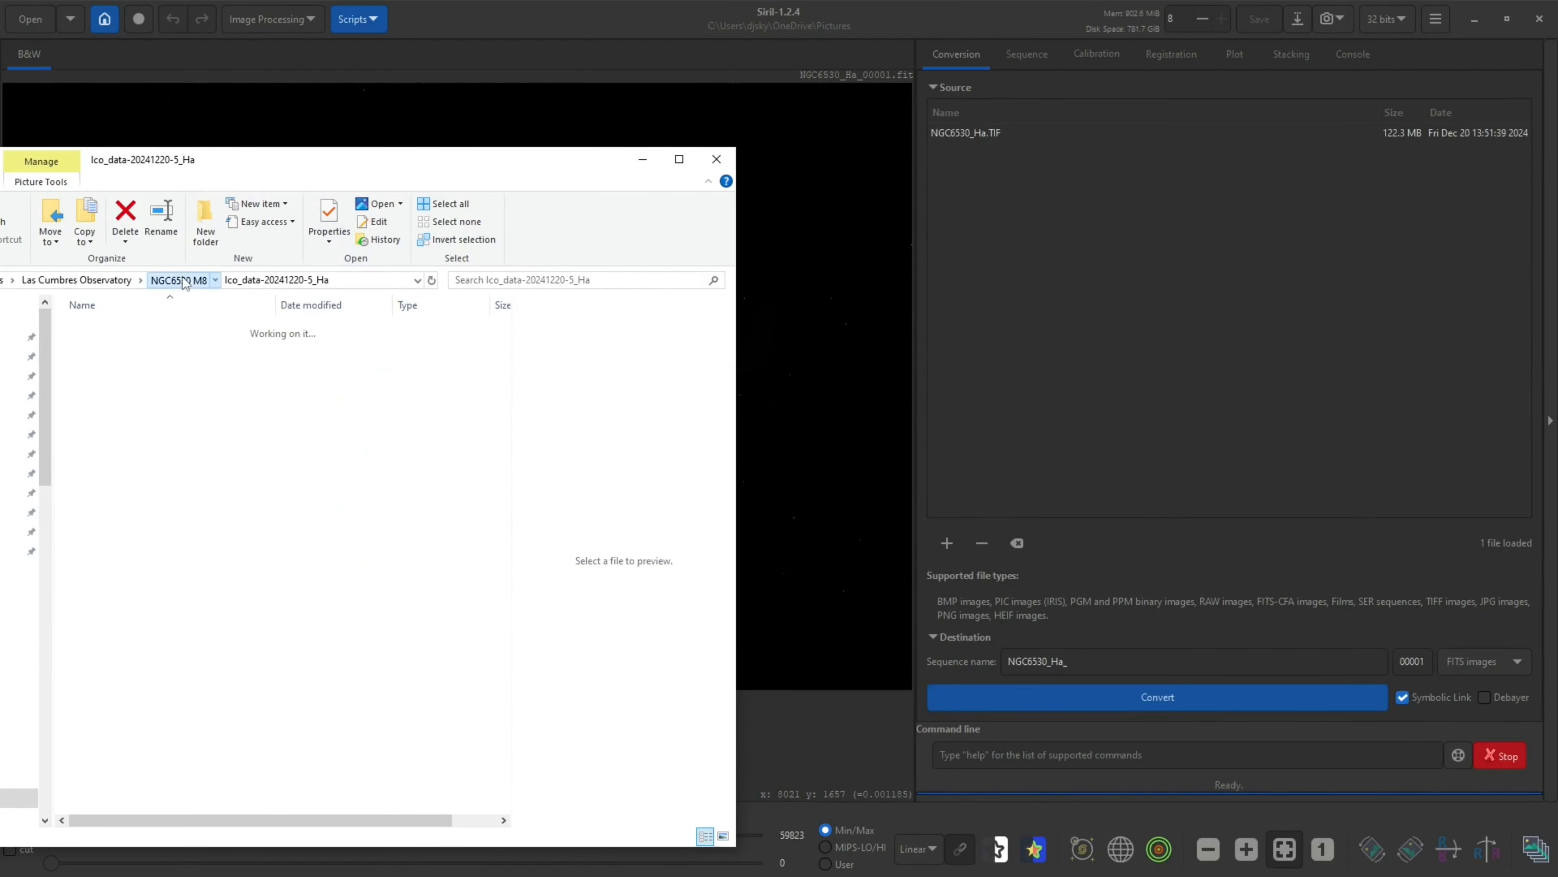
{"action": "double_click", "coordinate": [238, 328]}
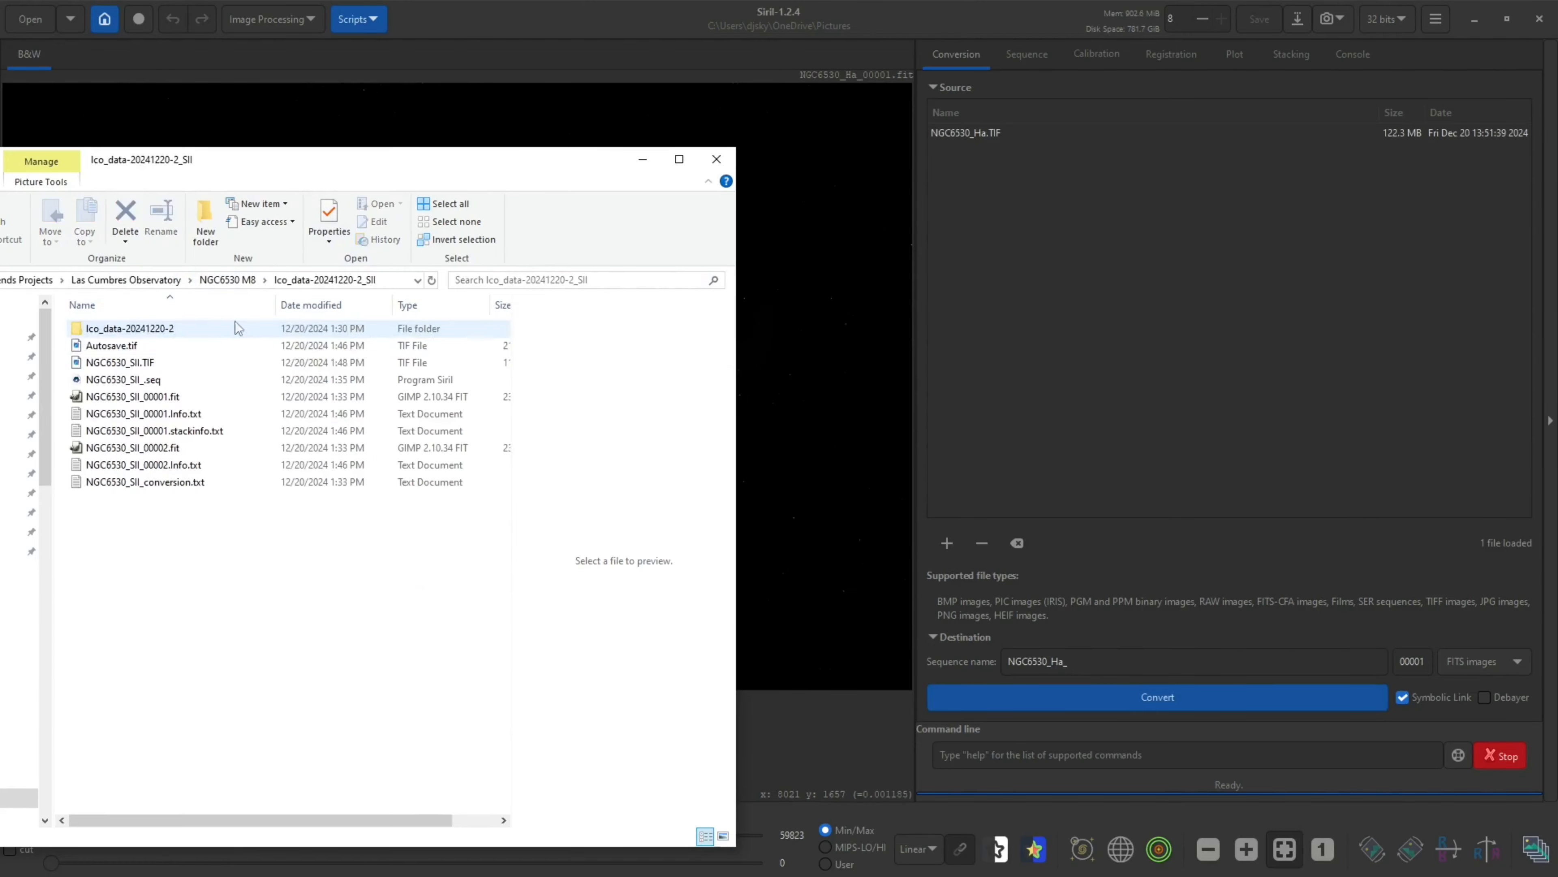
{"action": "left_click_drag", "start_coordinate": [123, 362], "coordinate": [1086, 362]}
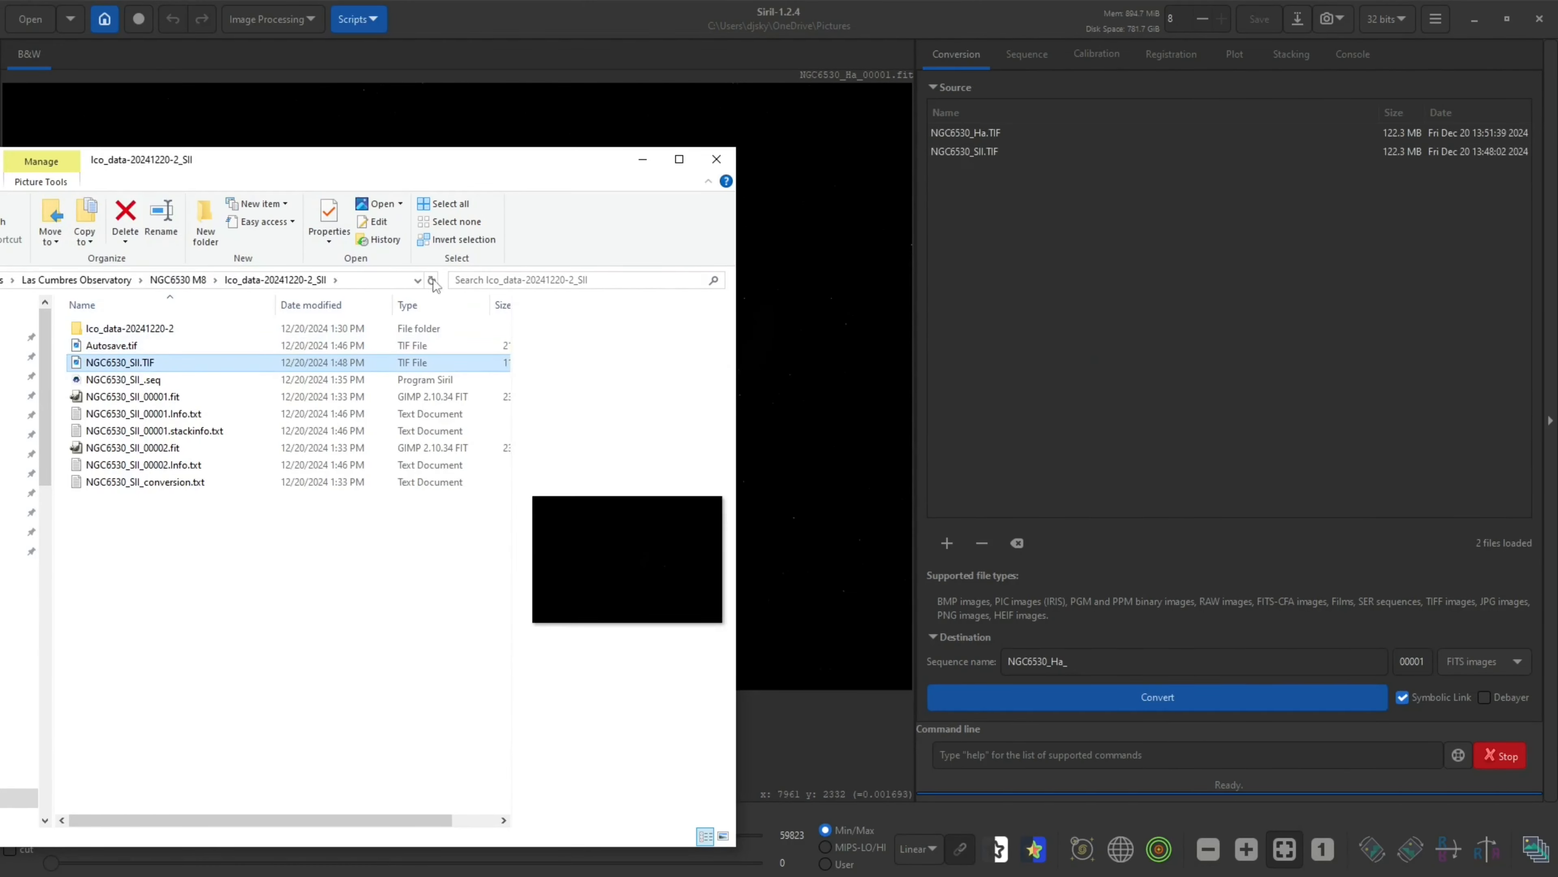
Add NGC6530_OIII.TIF from the lco_data-20241220-3_OIII folder to the conversion source list
{"action": "left_click", "coordinate": [181, 280]}
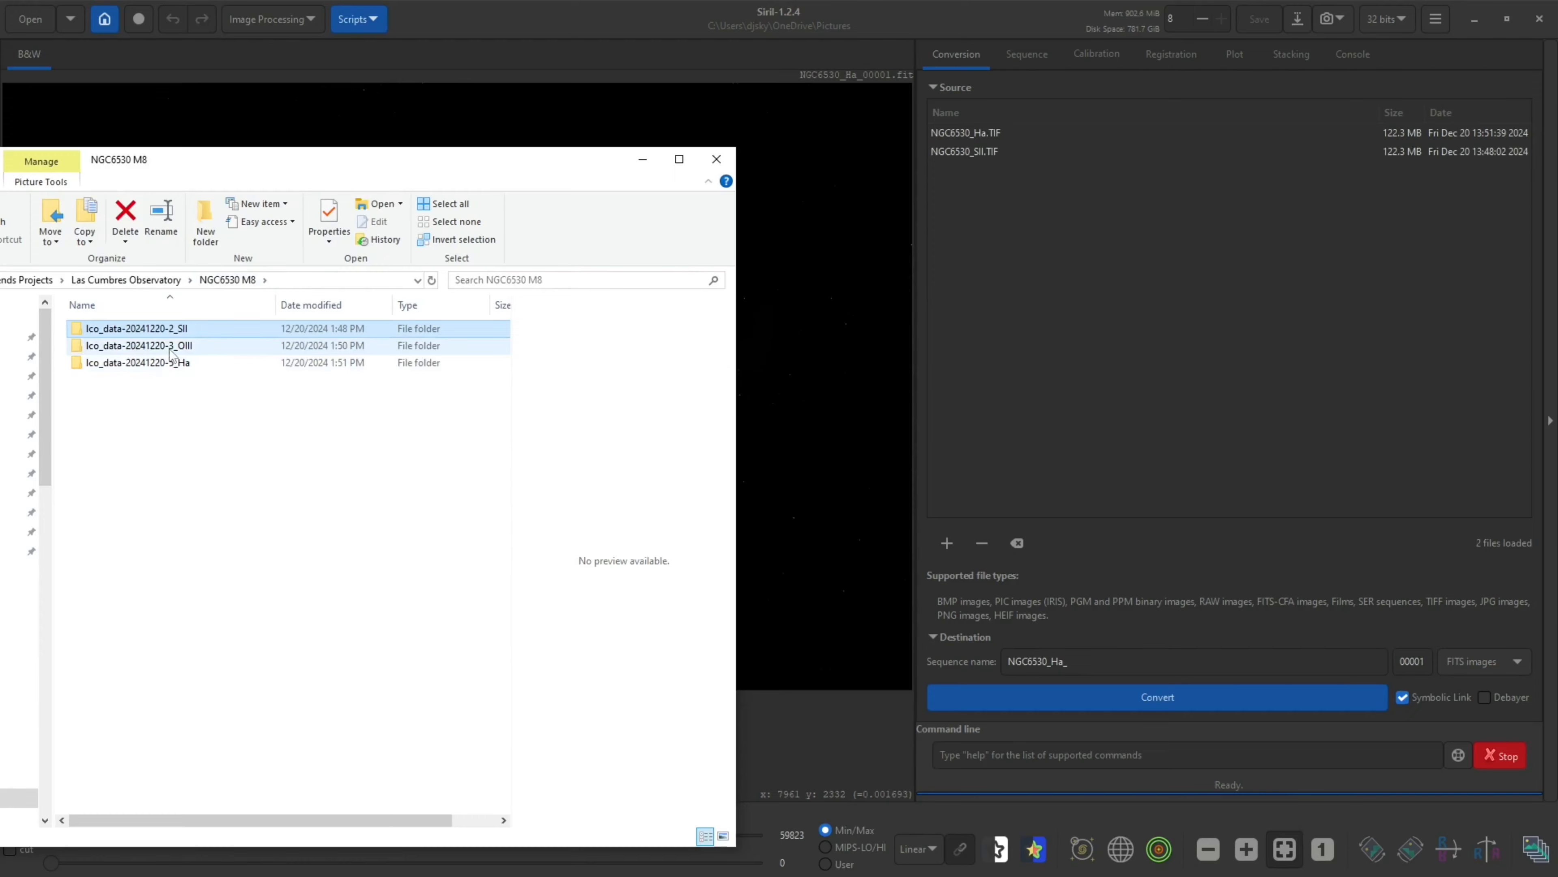
{"action": "double_click", "coordinate": [171, 353]}
{"action": "left_click", "coordinate": [101, 366]}
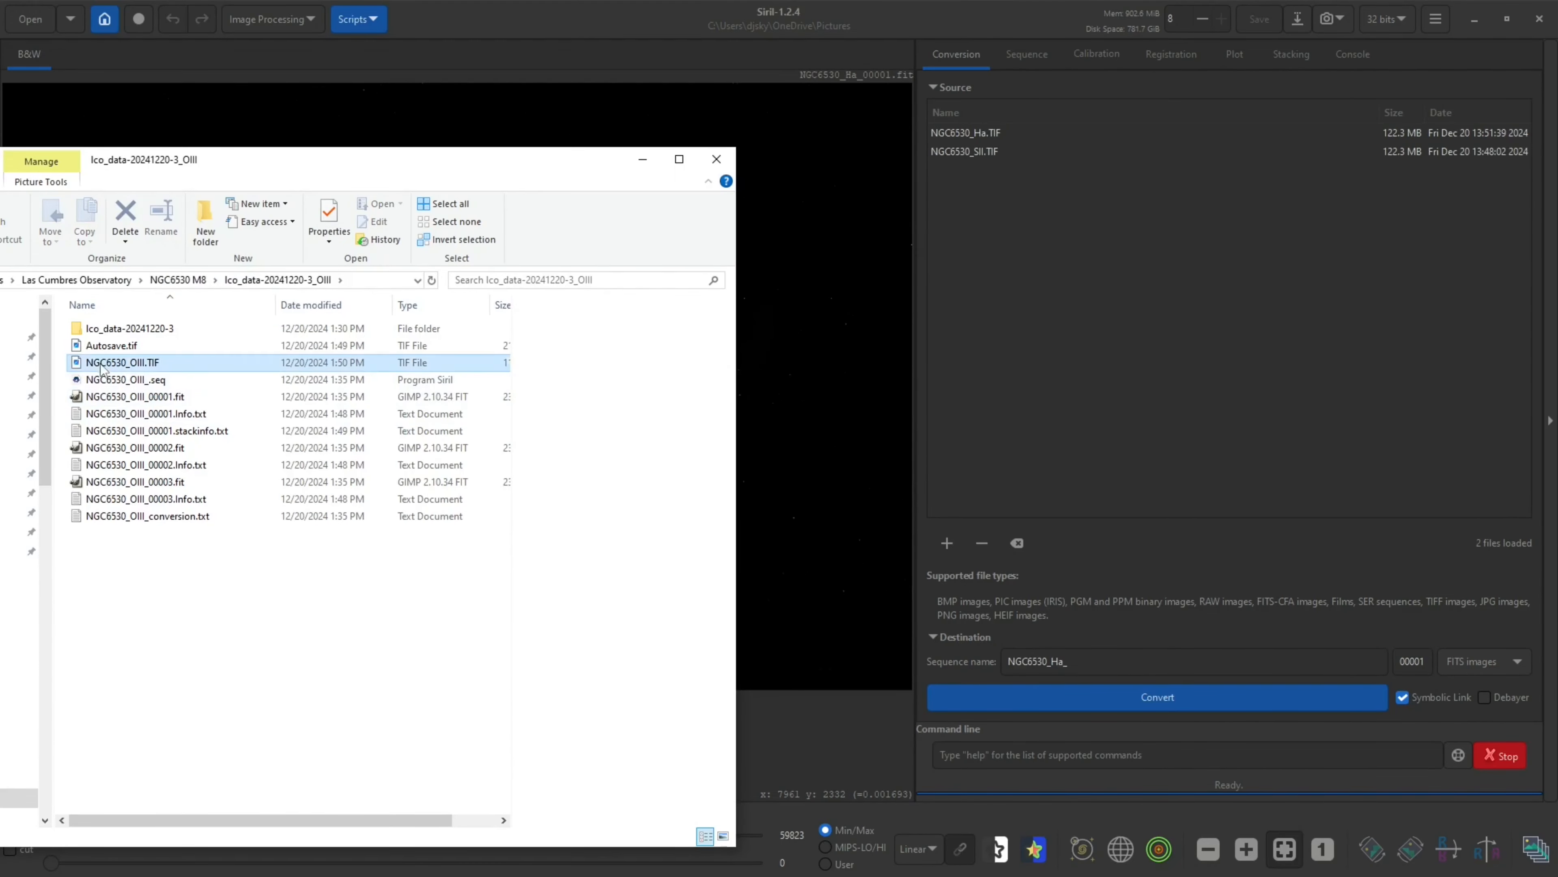
{"action": "left_click_drag", "start_coordinate": [102, 368], "coordinate": [1062, 345]}
Set the sequence name to NGC6530_ and convert the three TIFF files into a FITS sequence
{"action": "left_click", "coordinate": [642, 159]}
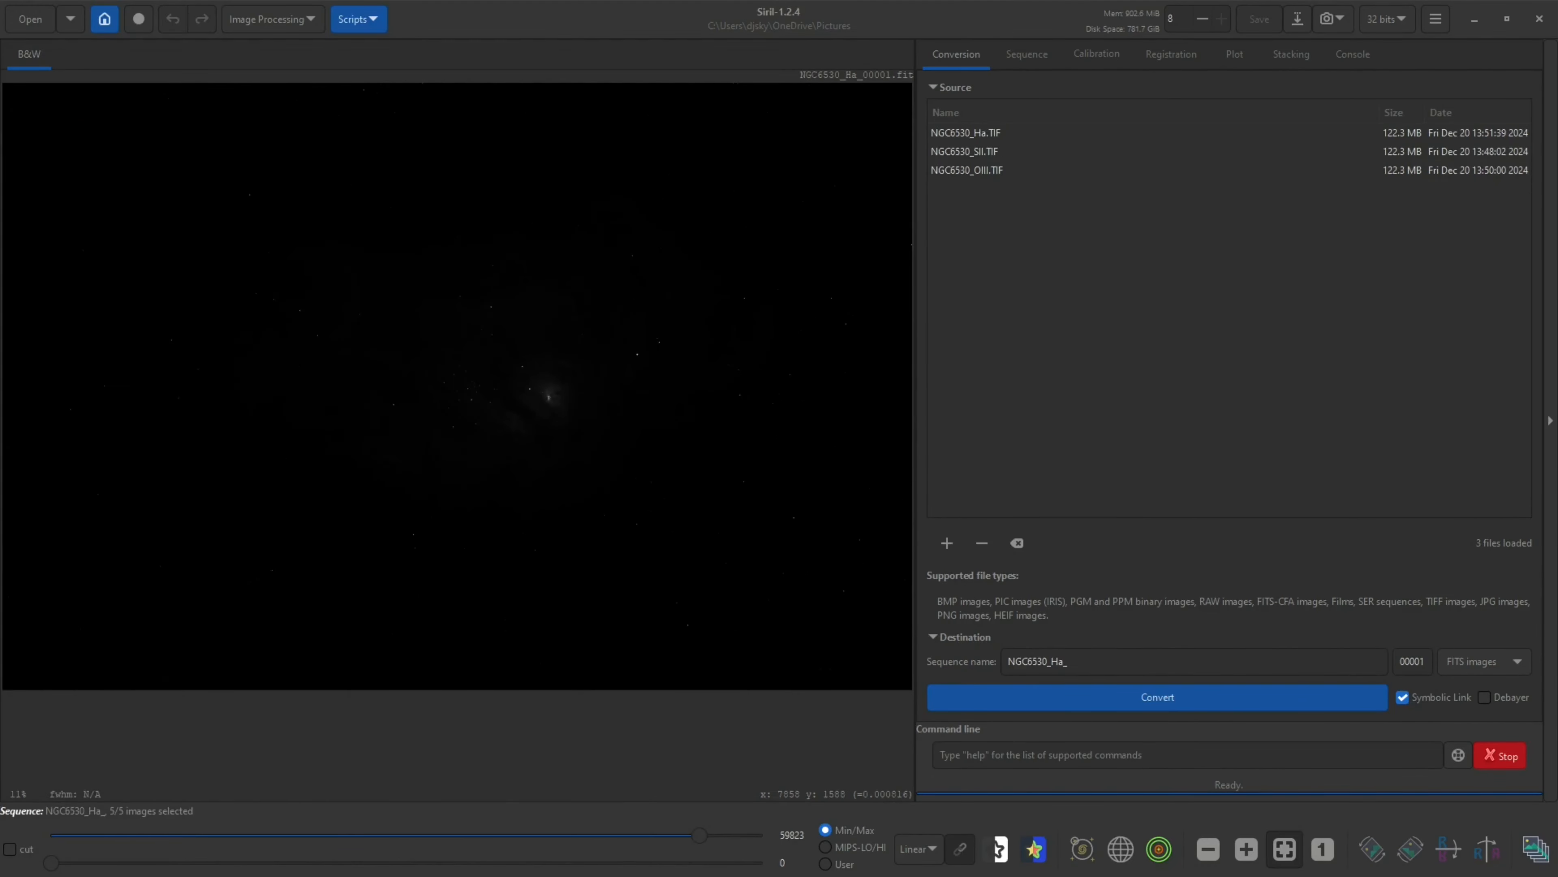
{"action": "left_click", "coordinate": [1002, 669]}
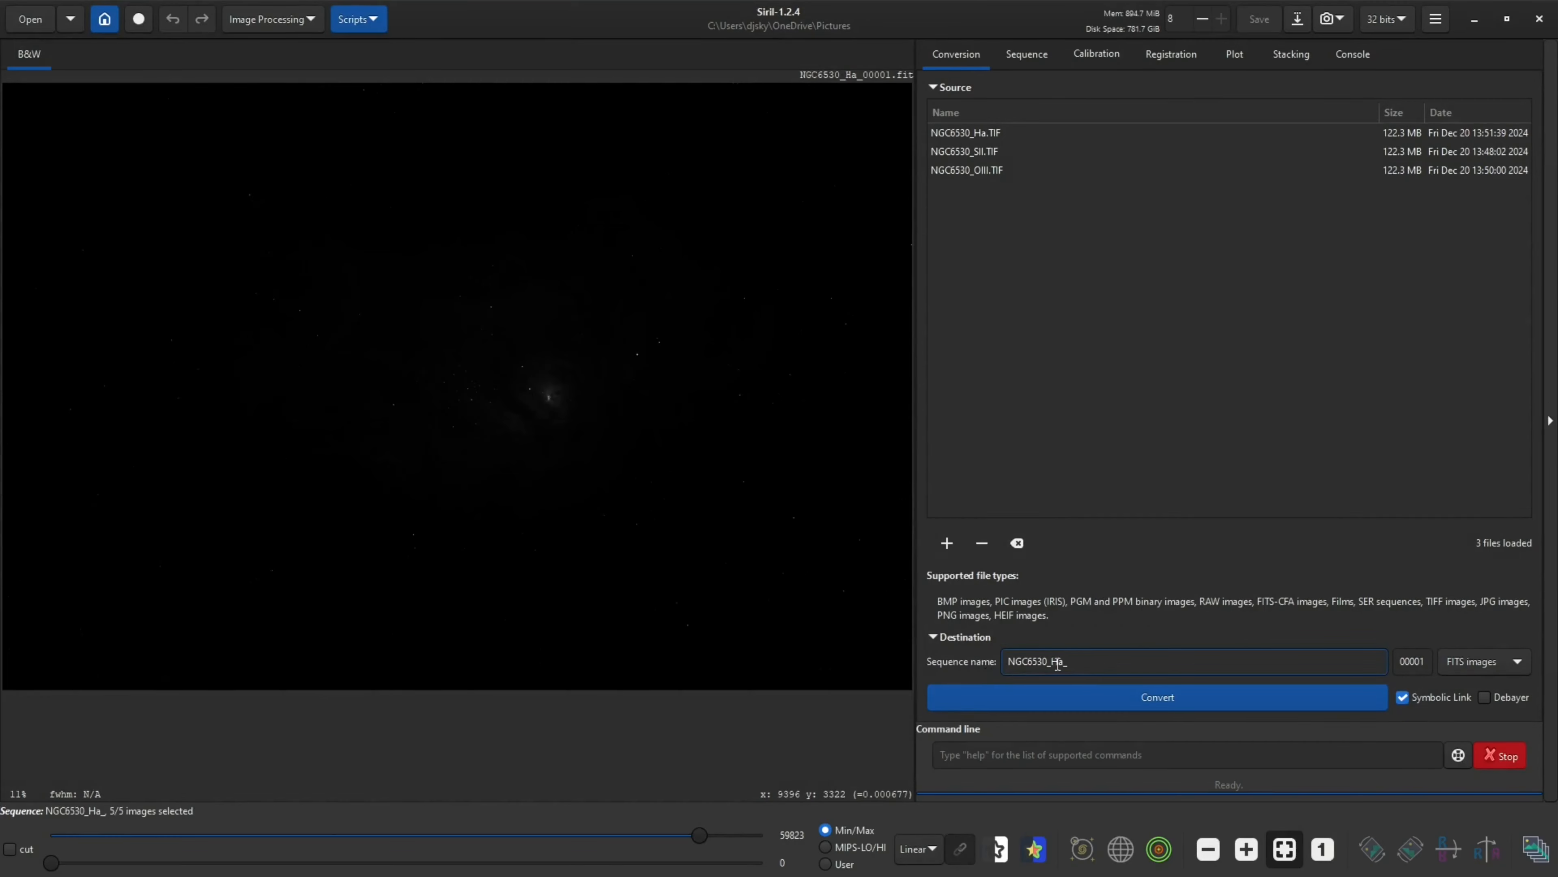
{"action": "key", "text": "BackSpace"}
{"action": "key", "text": "BackSpace"}
{"action": "key", "text": "BackSpace"}
{"action": "left_click", "coordinate": [1189, 694]}
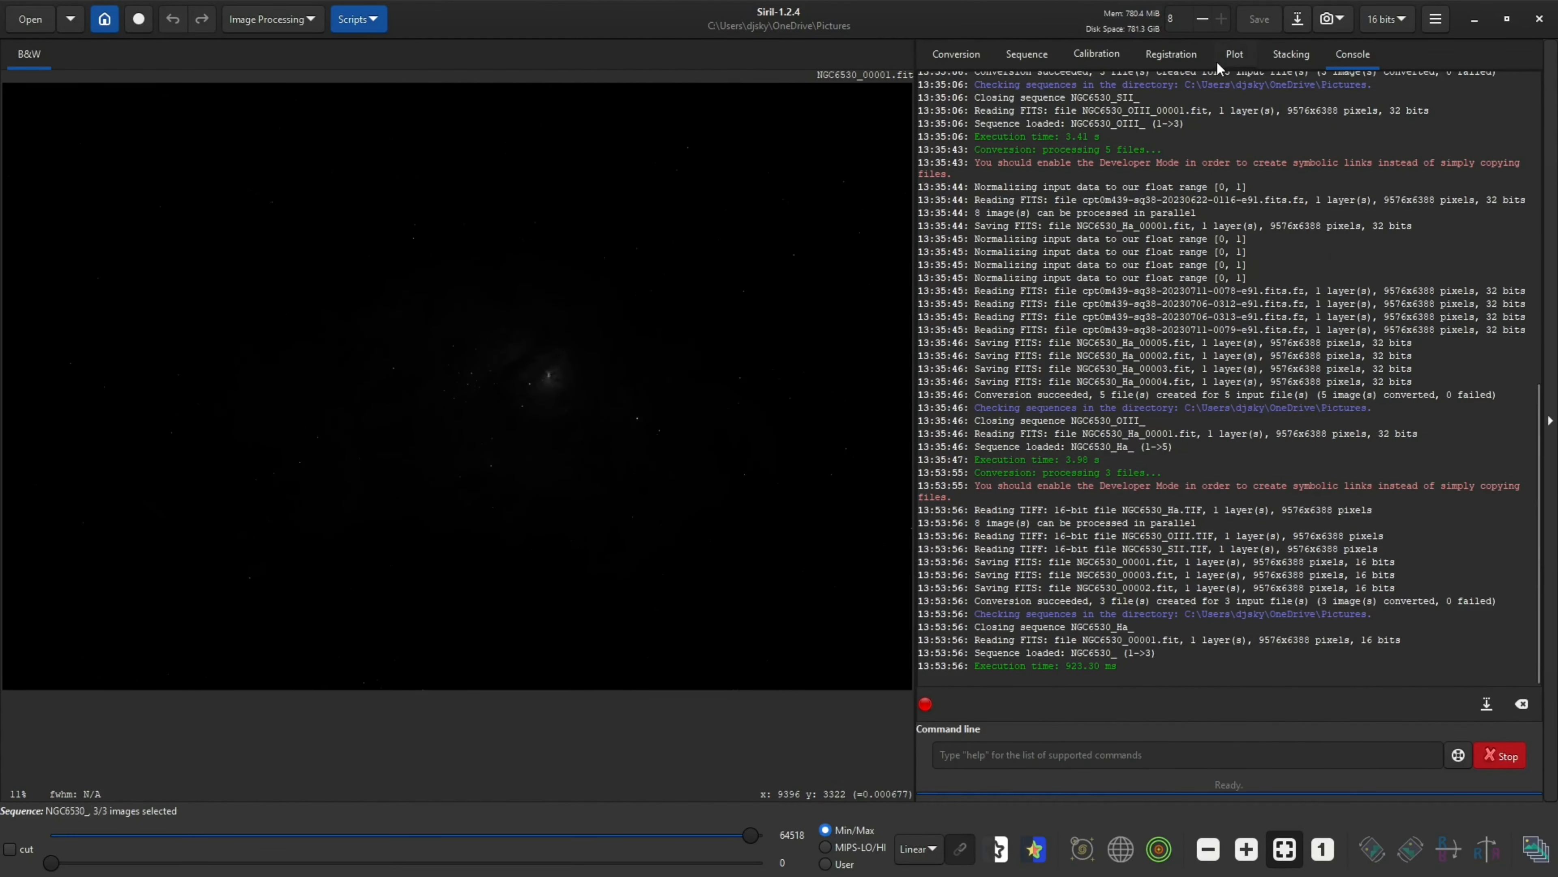
Register the NGC6530_ sequence with Global Star Alignment, registering all images
{"action": "left_click", "coordinate": [1159, 53]}
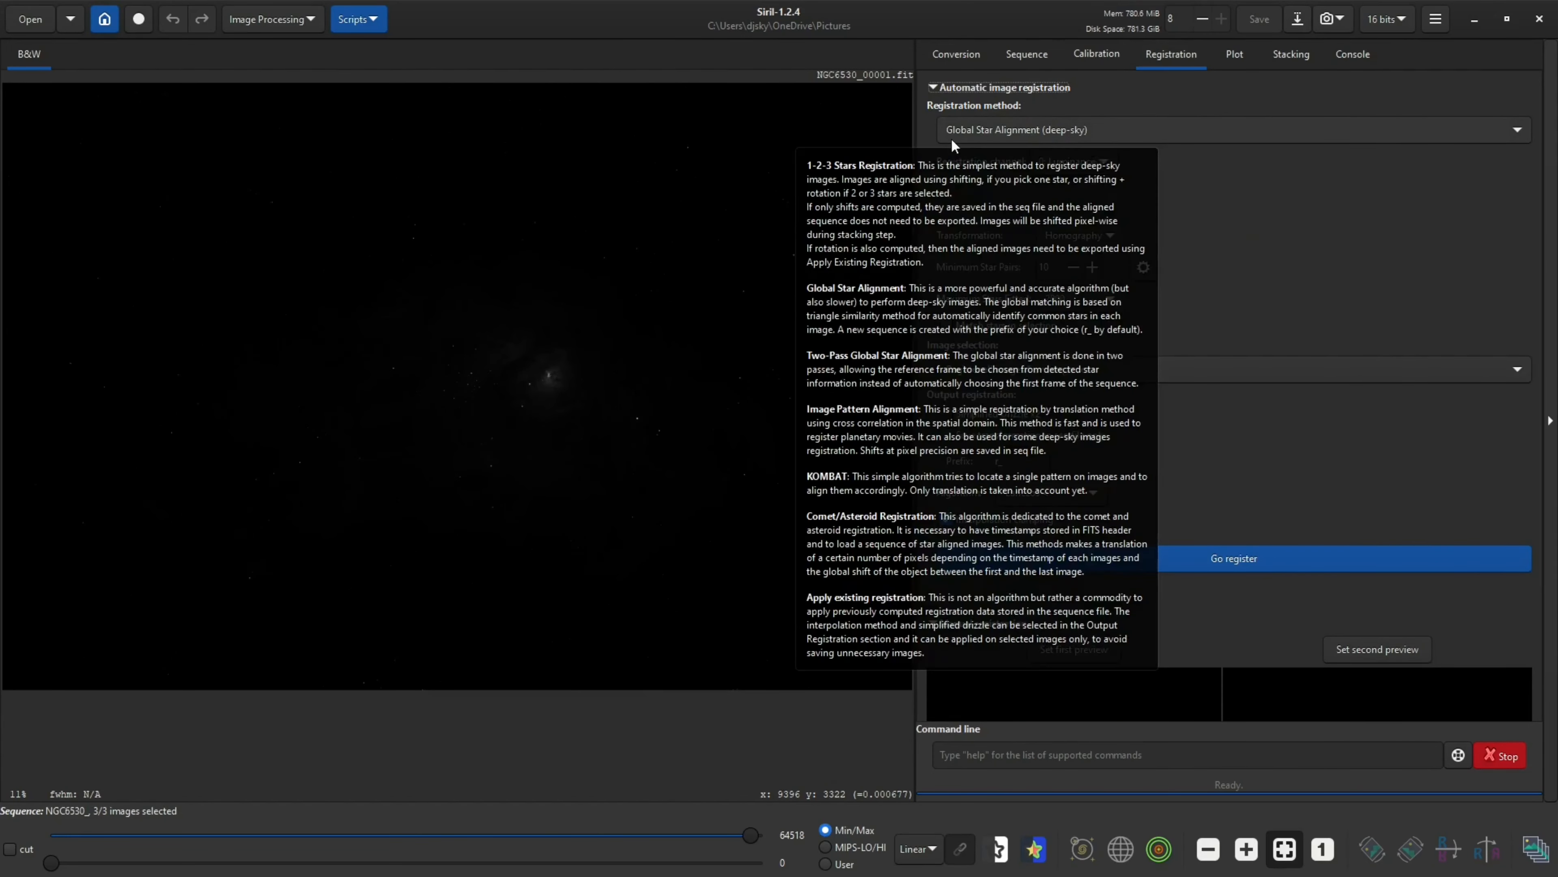
{"action": "mouse_move", "coordinate": [963, 139]}
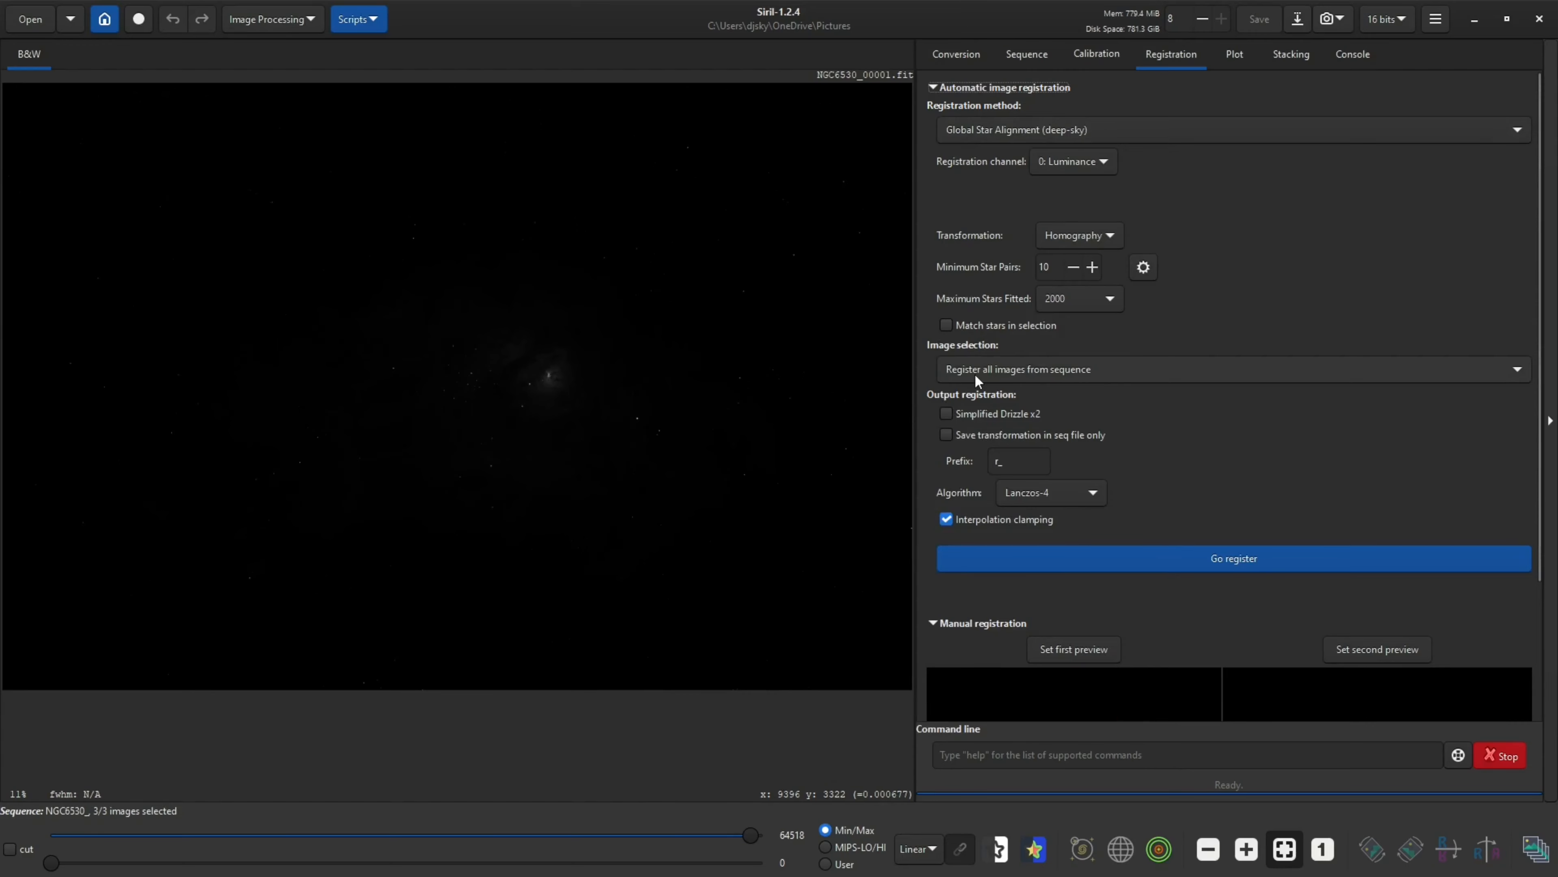
{"action": "left_click", "coordinate": [1038, 56]}
{"action": "left_click", "coordinate": [968, 53]}
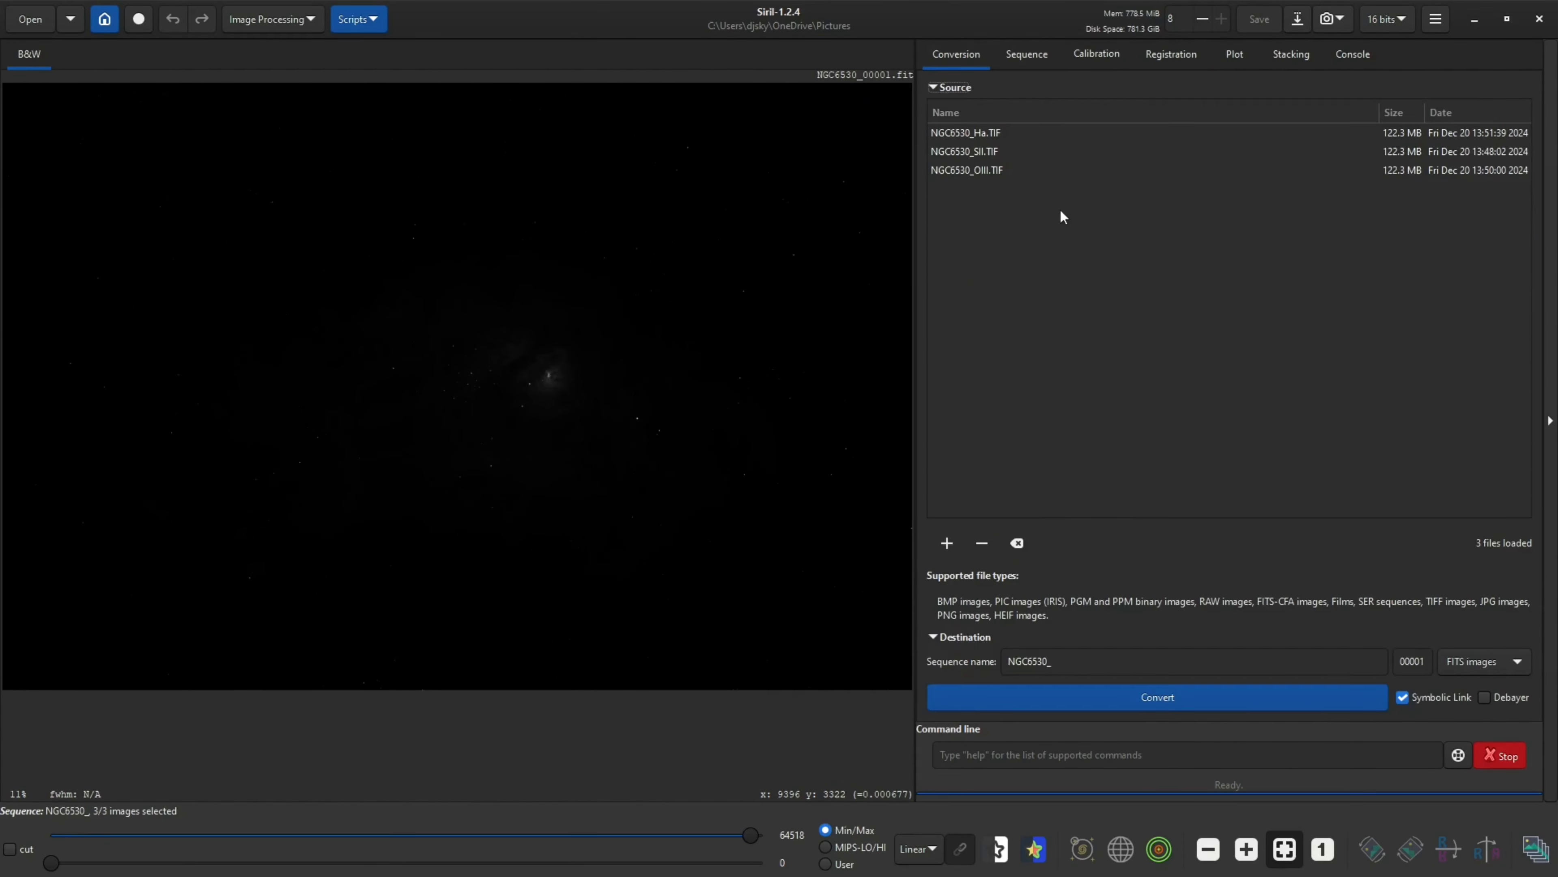
{"action": "left_click", "coordinate": [1037, 59]}
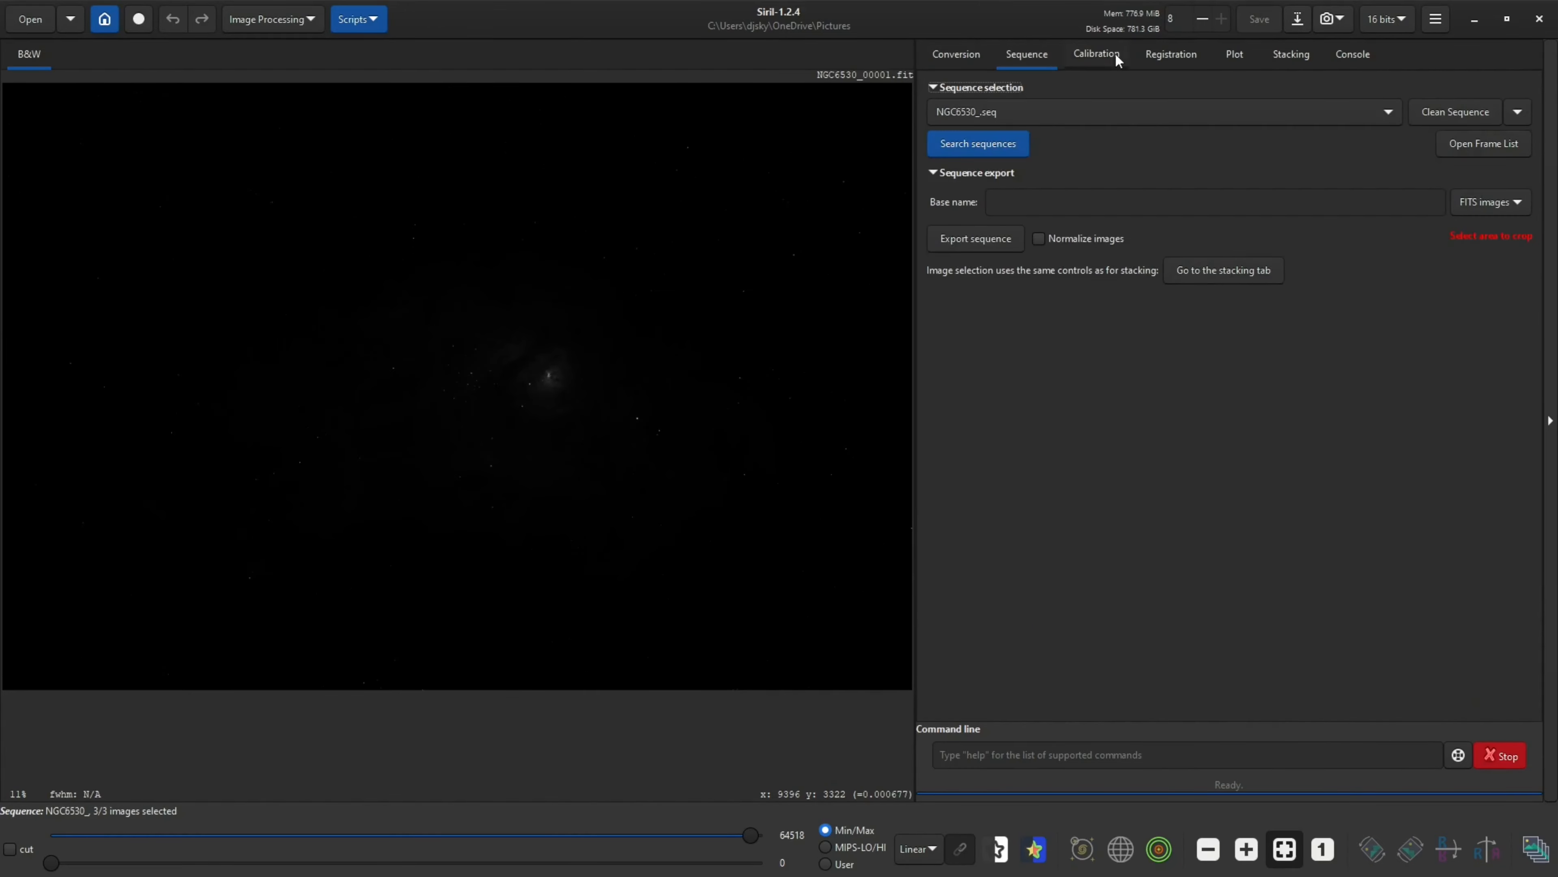
{"action": "left_click", "coordinate": [1115, 54]}
{"action": "left_click", "coordinate": [1156, 53]}
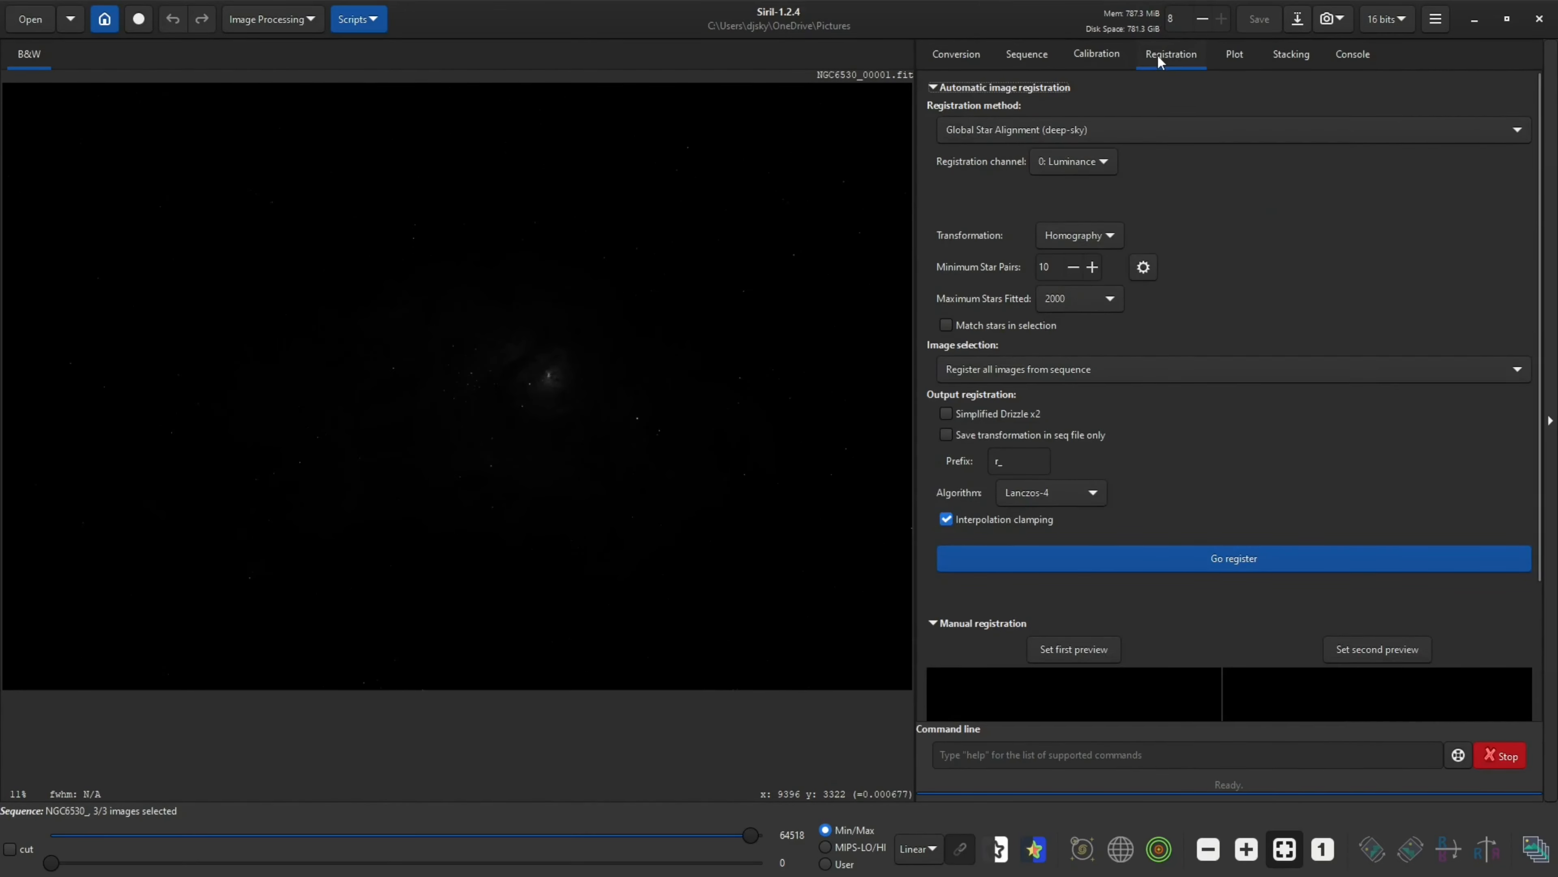
{"action": "left_click", "coordinate": [1242, 561]}
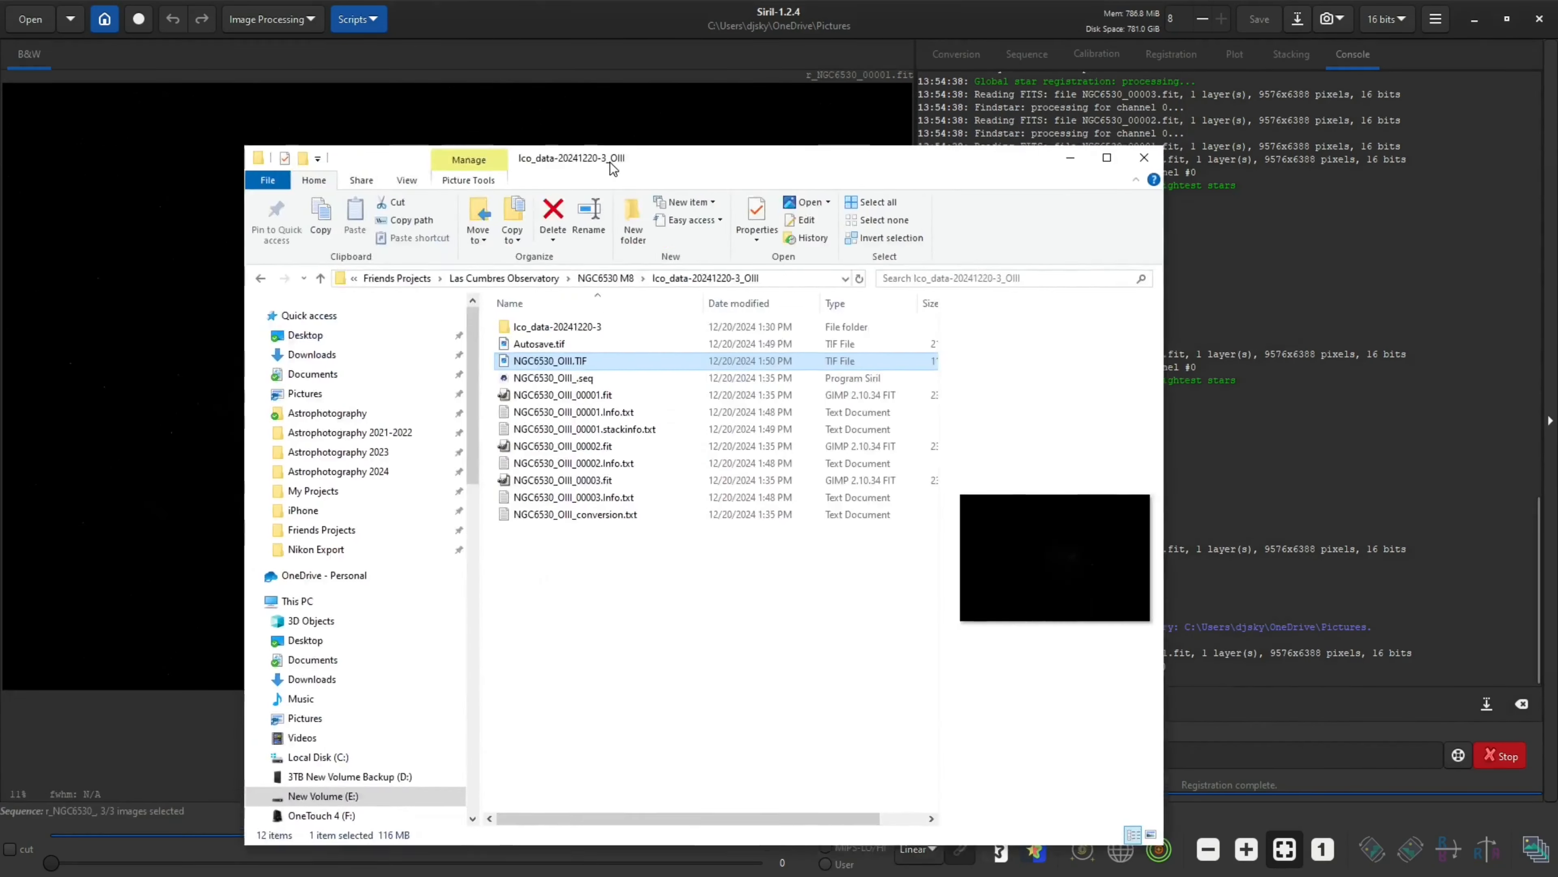
Move the registered r_NGC6530 files from Pictures into the NGC6530 M8 folder
{"action": "left_click_drag", "start_coordinate": [613, 167], "coordinate": [773, 174]}
{"action": "left_click", "coordinate": [453, 408]}
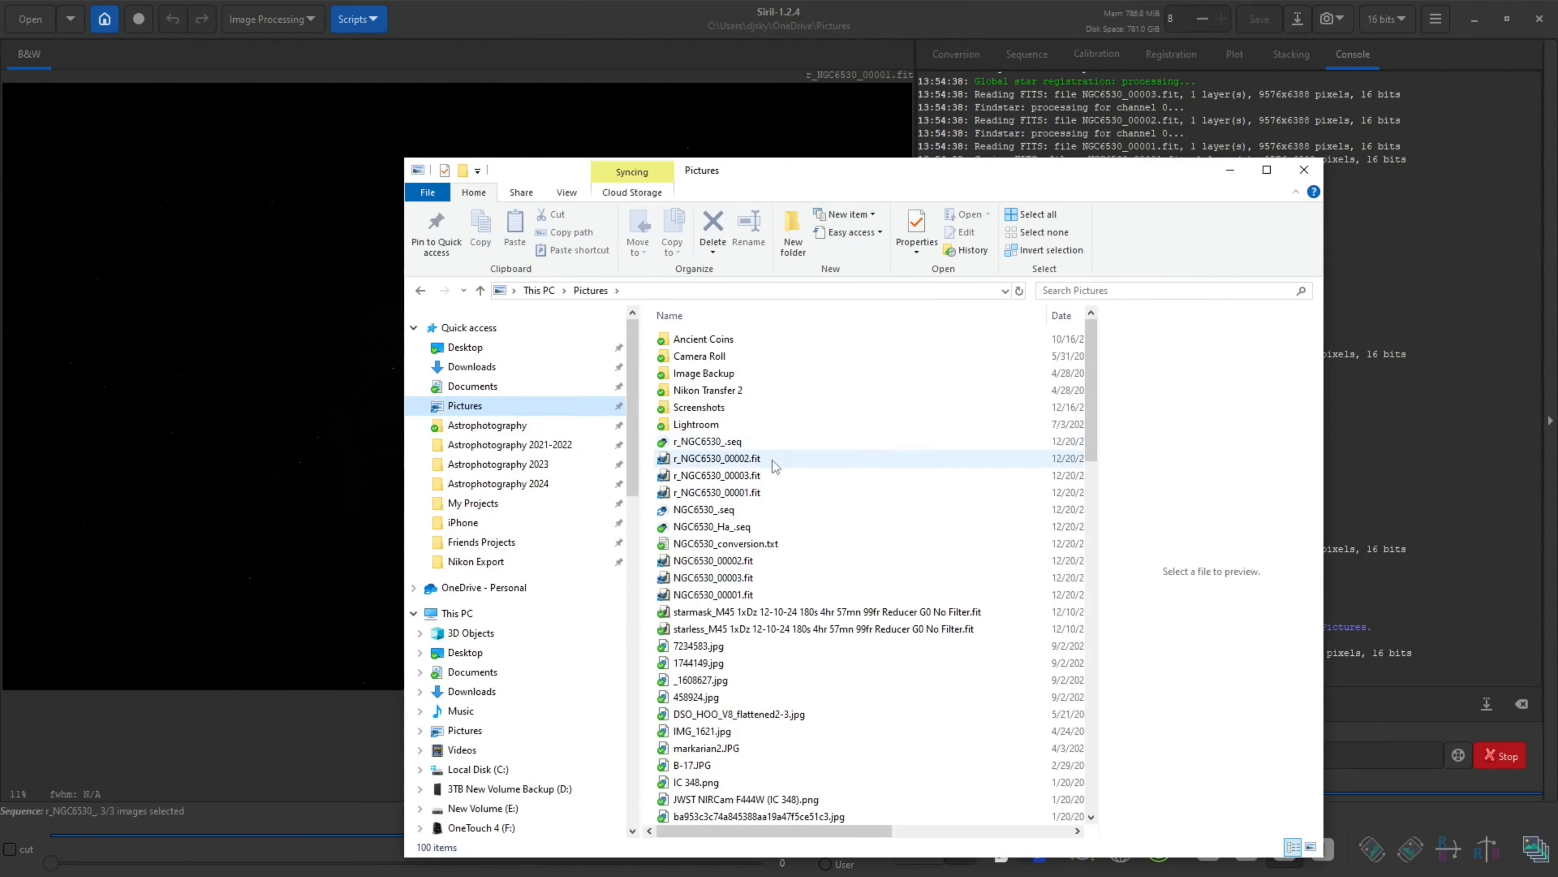
{"action": "left_click_drag", "start_coordinate": [798, 496], "coordinate": [686, 444]}
{"action": "right_click", "coordinate": [698, 439]}
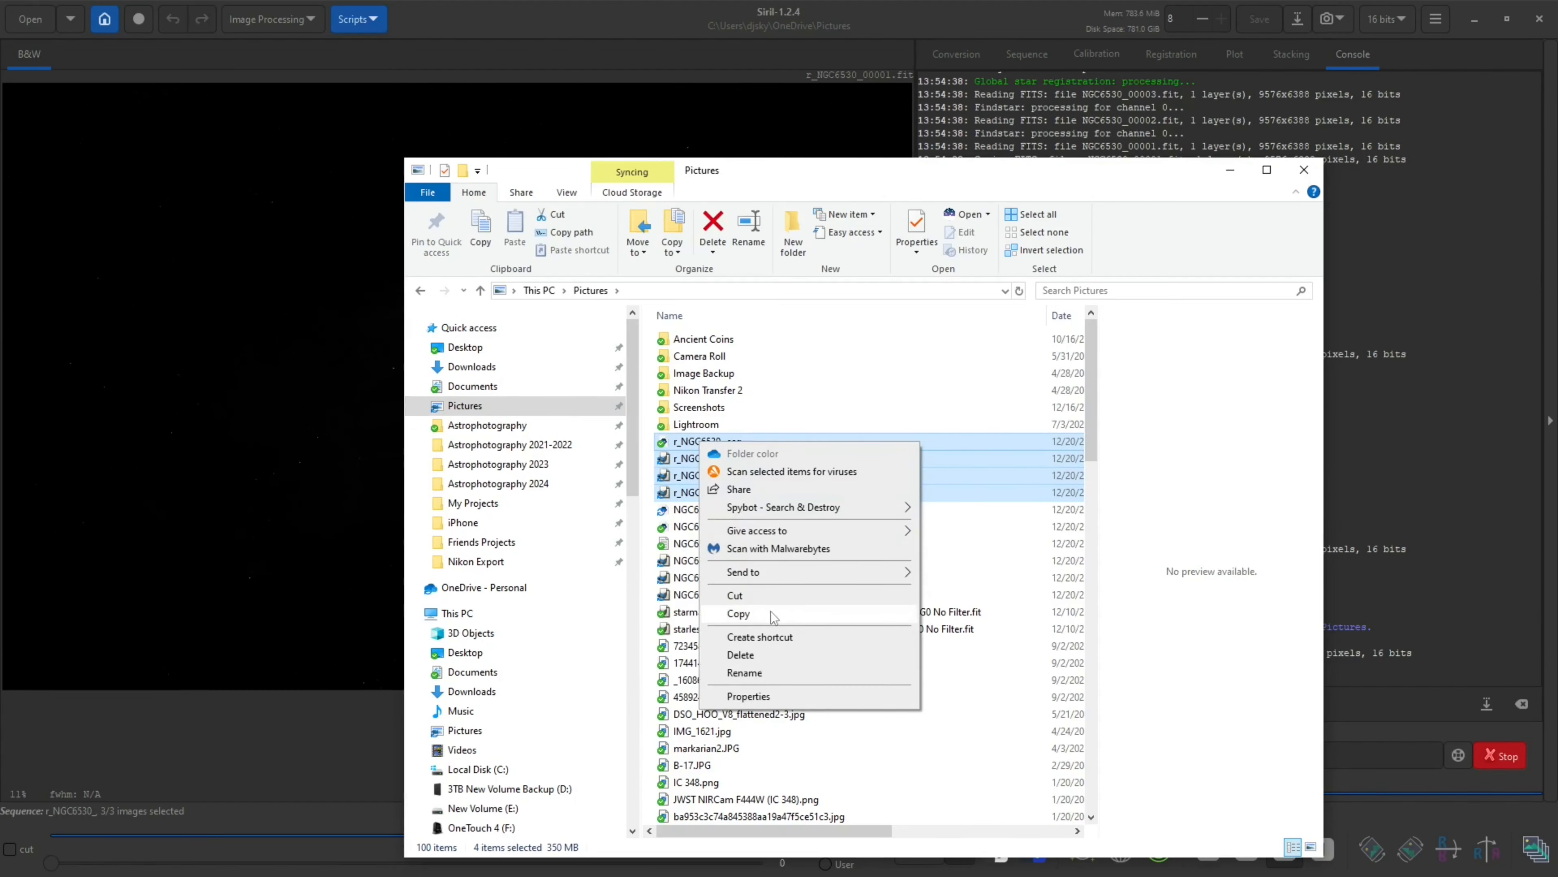
{"action": "left_click", "coordinate": [734, 595]}
{"action": "left_click", "coordinate": [480, 541]}
{"action": "double_click", "coordinate": [736, 338]}
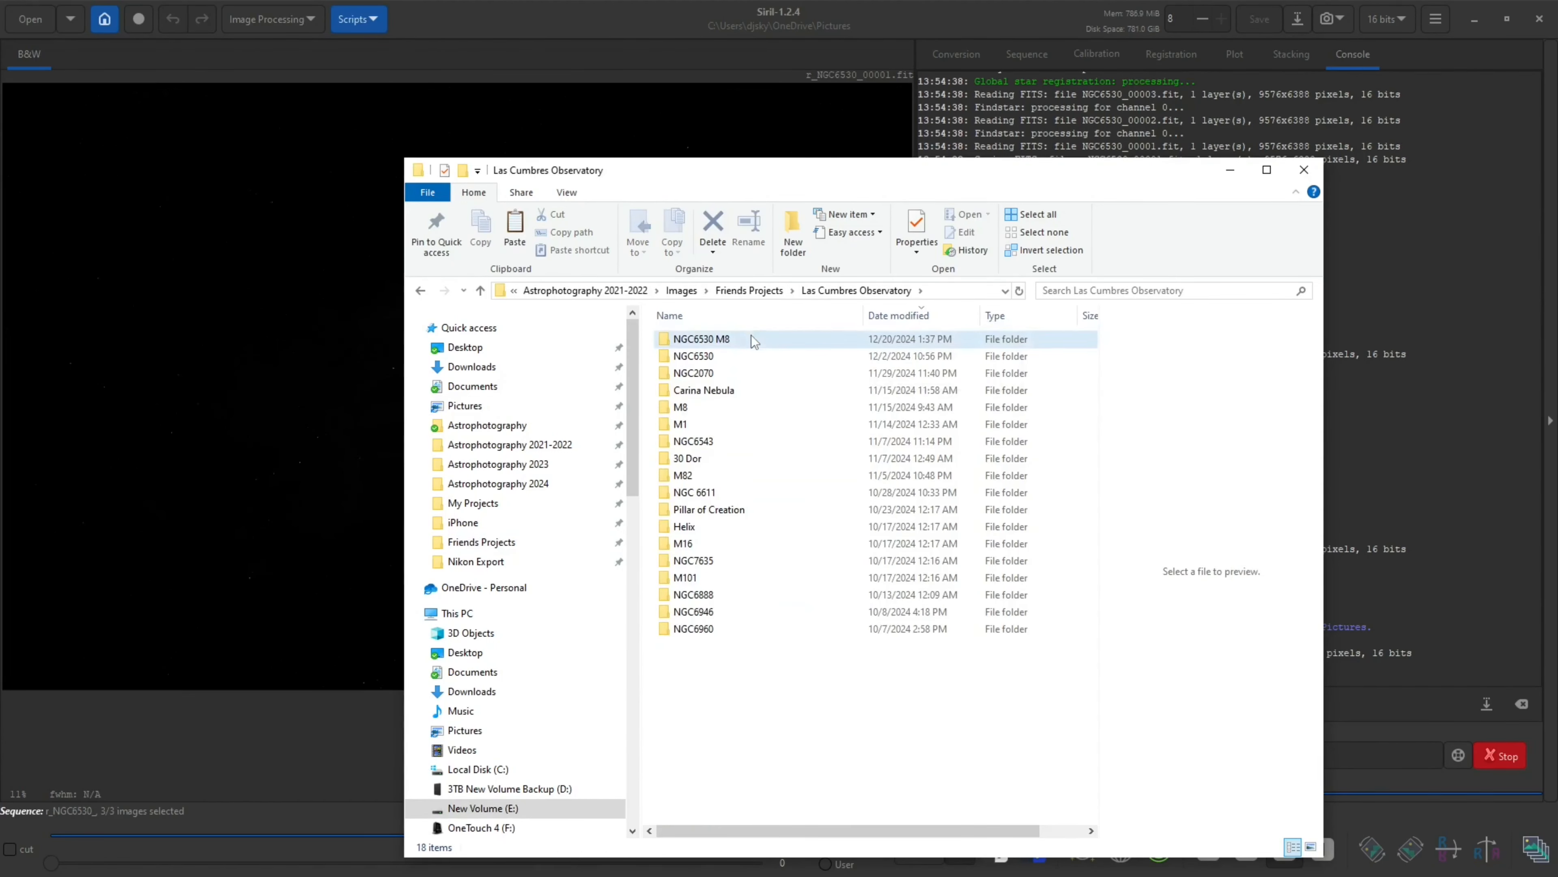
{"action": "double_click", "coordinate": [751, 338]}
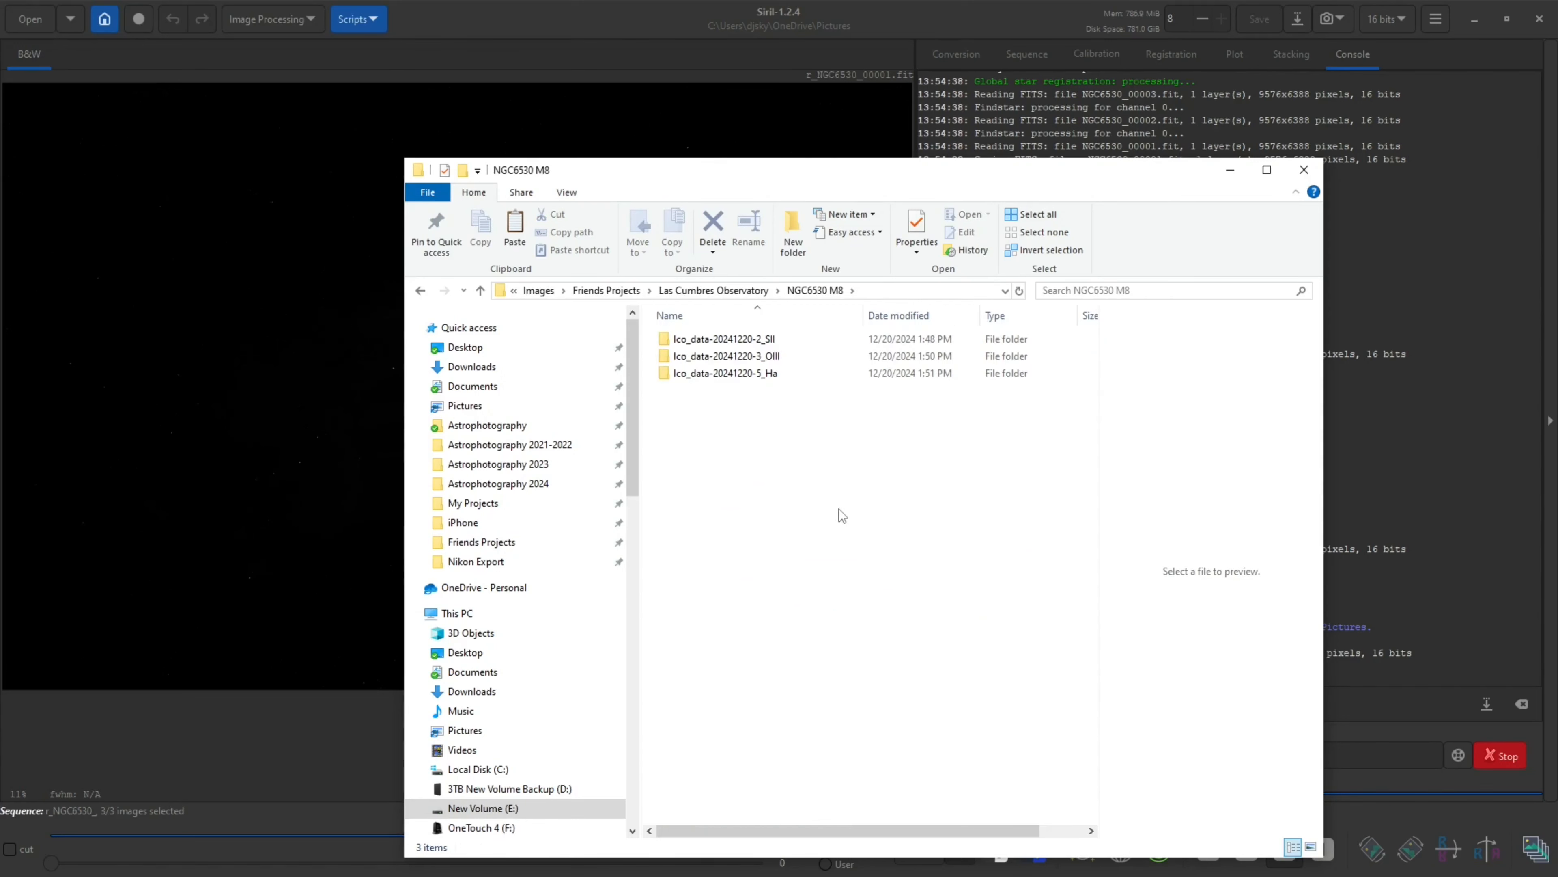
{"action": "right_click", "coordinate": [703, 419]}
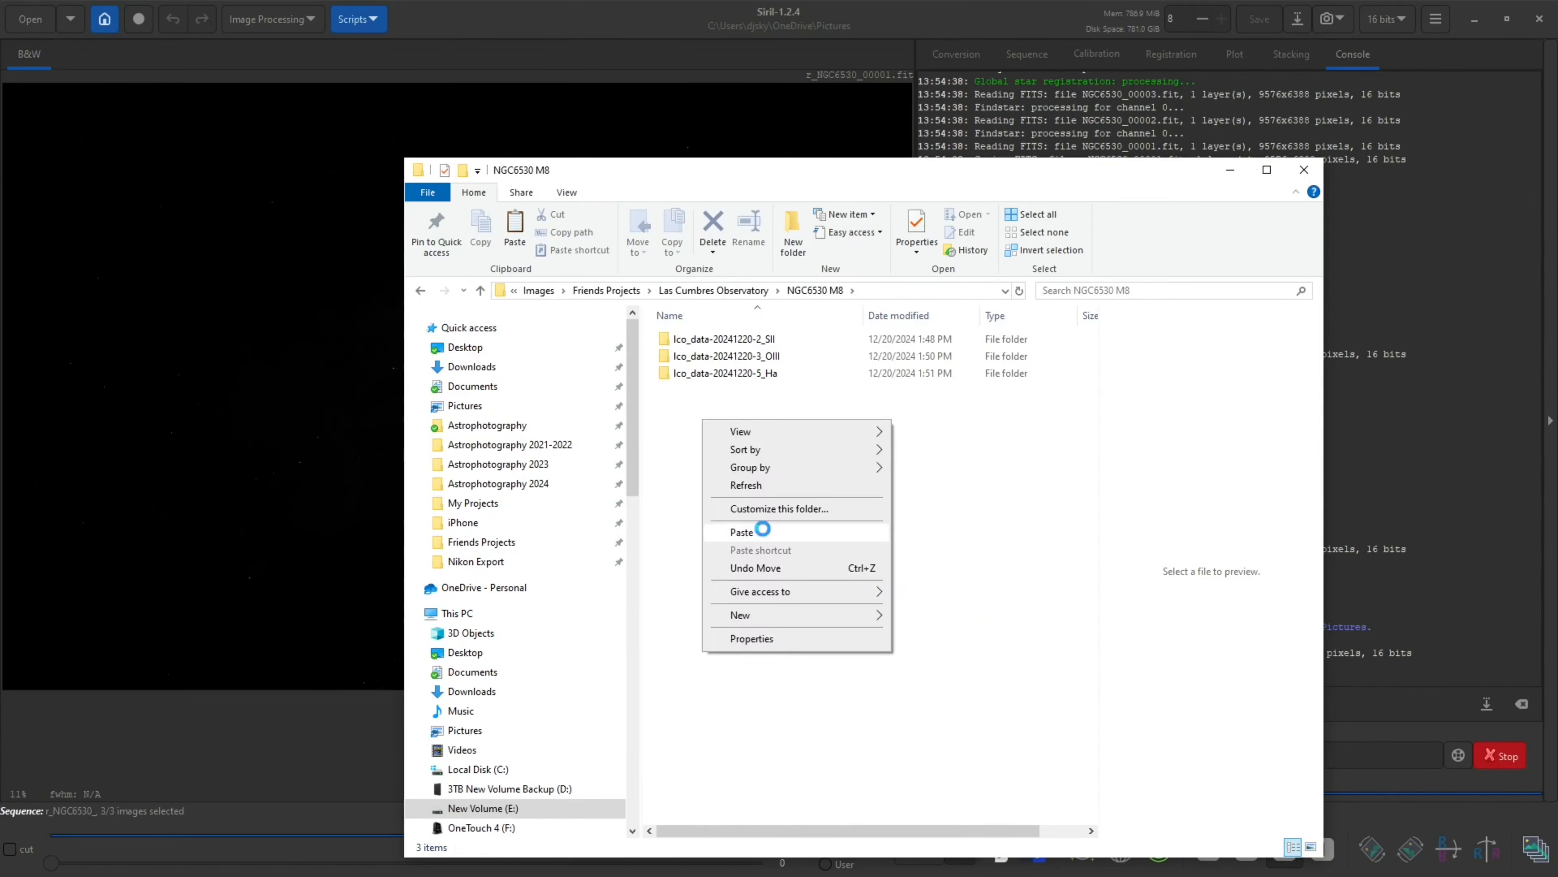
{"action": "left_click", "coordinate": [763, 529]}
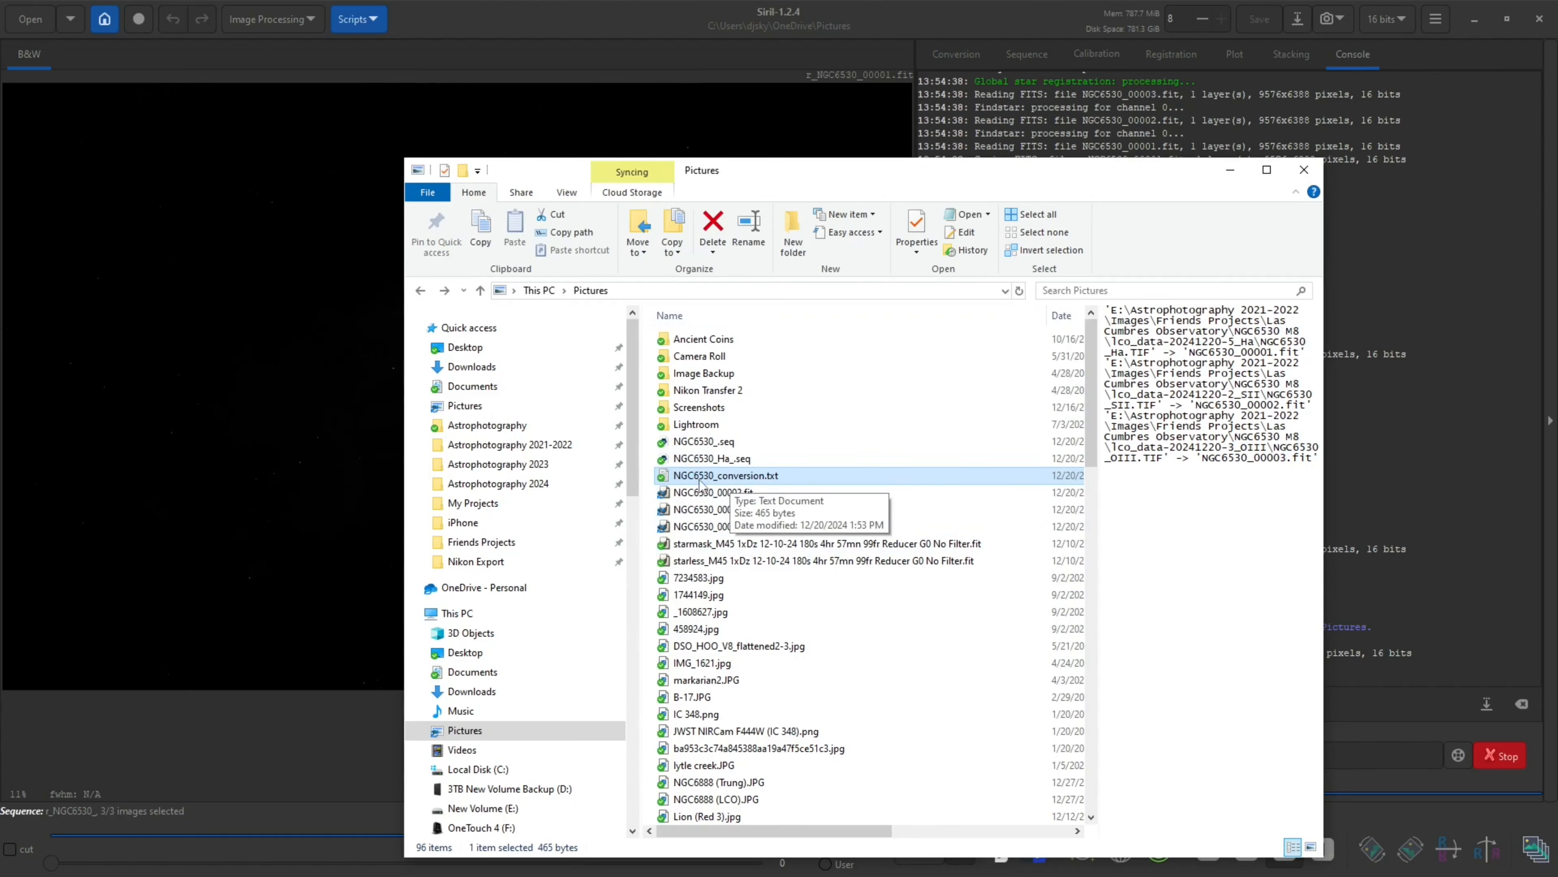
Move NGC6530_conversion.txt into the NGC6530 M8 folder and open it
{"action": "right_click", "coordinate": [749, 483]}
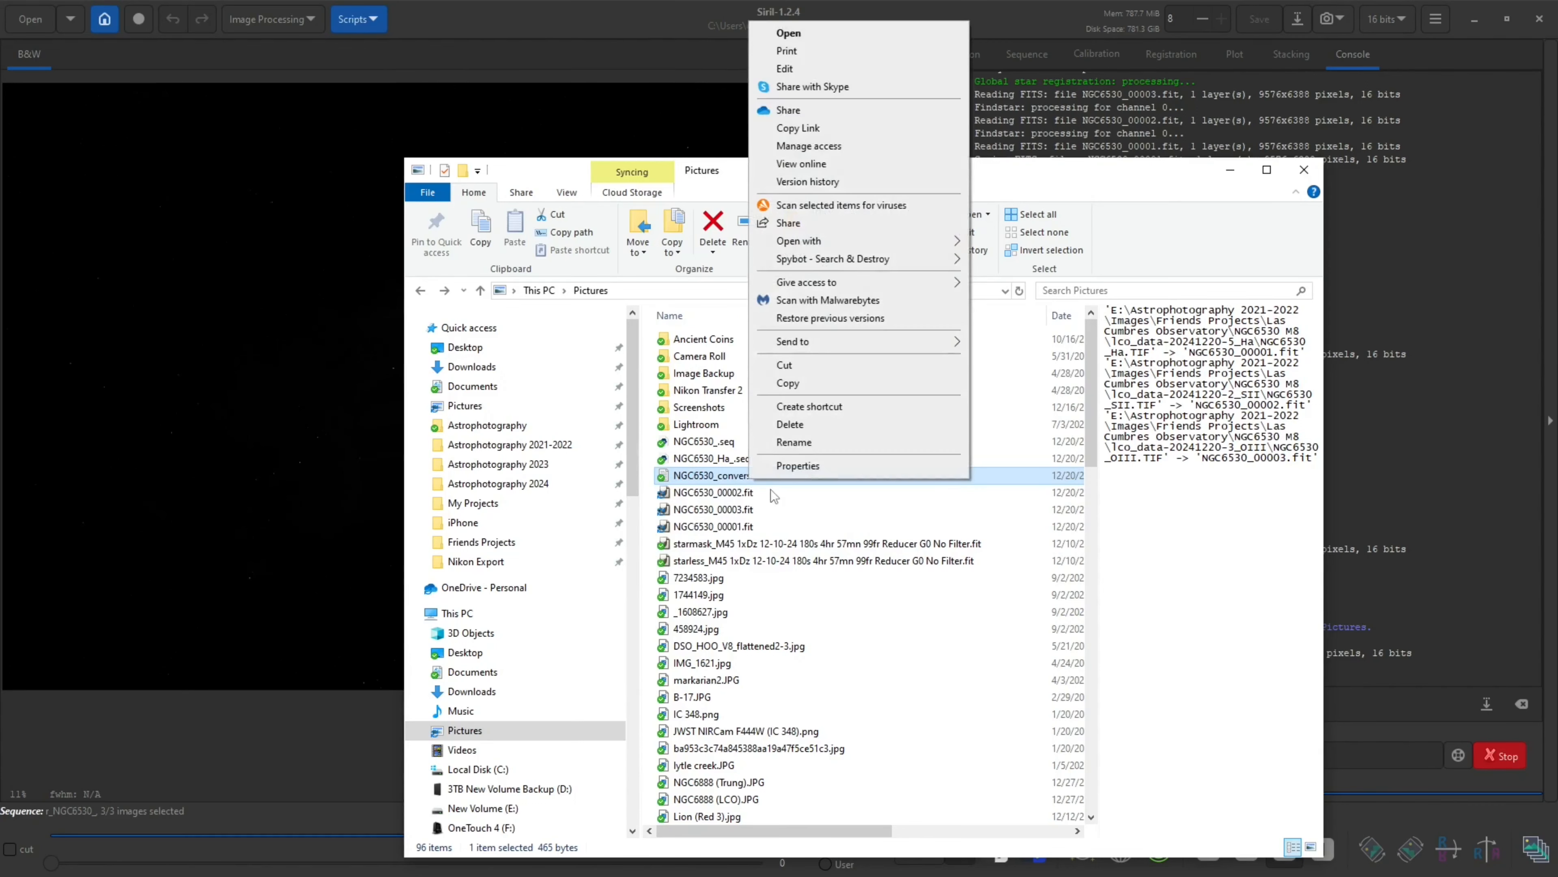
{"action": "left_click", "coordinate": [813, 371]}
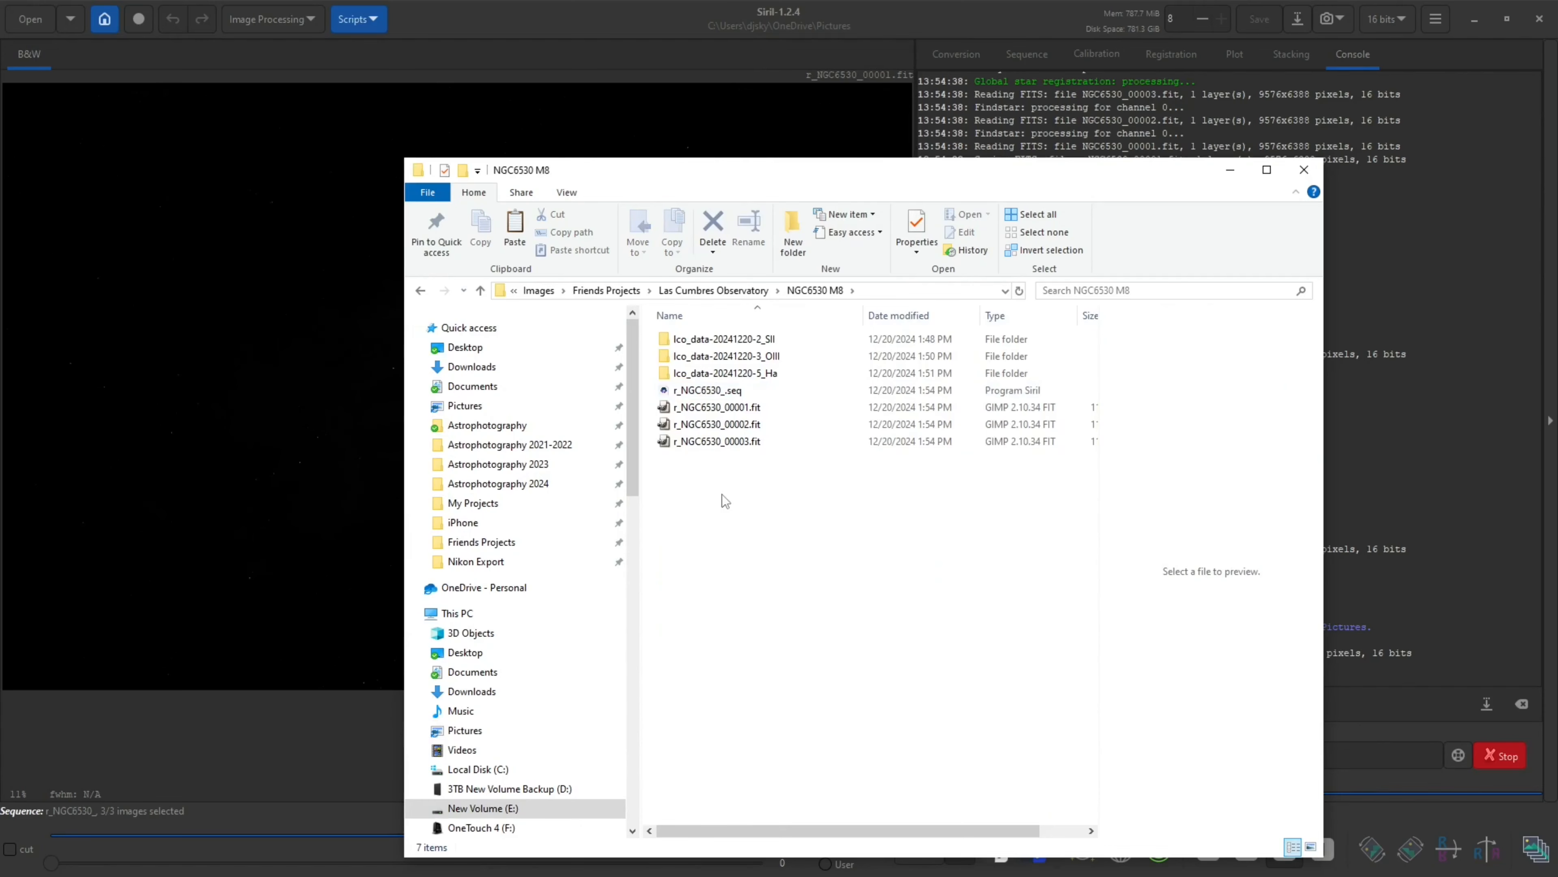
{"action": "right_click", "coordinate": [722, 495]}
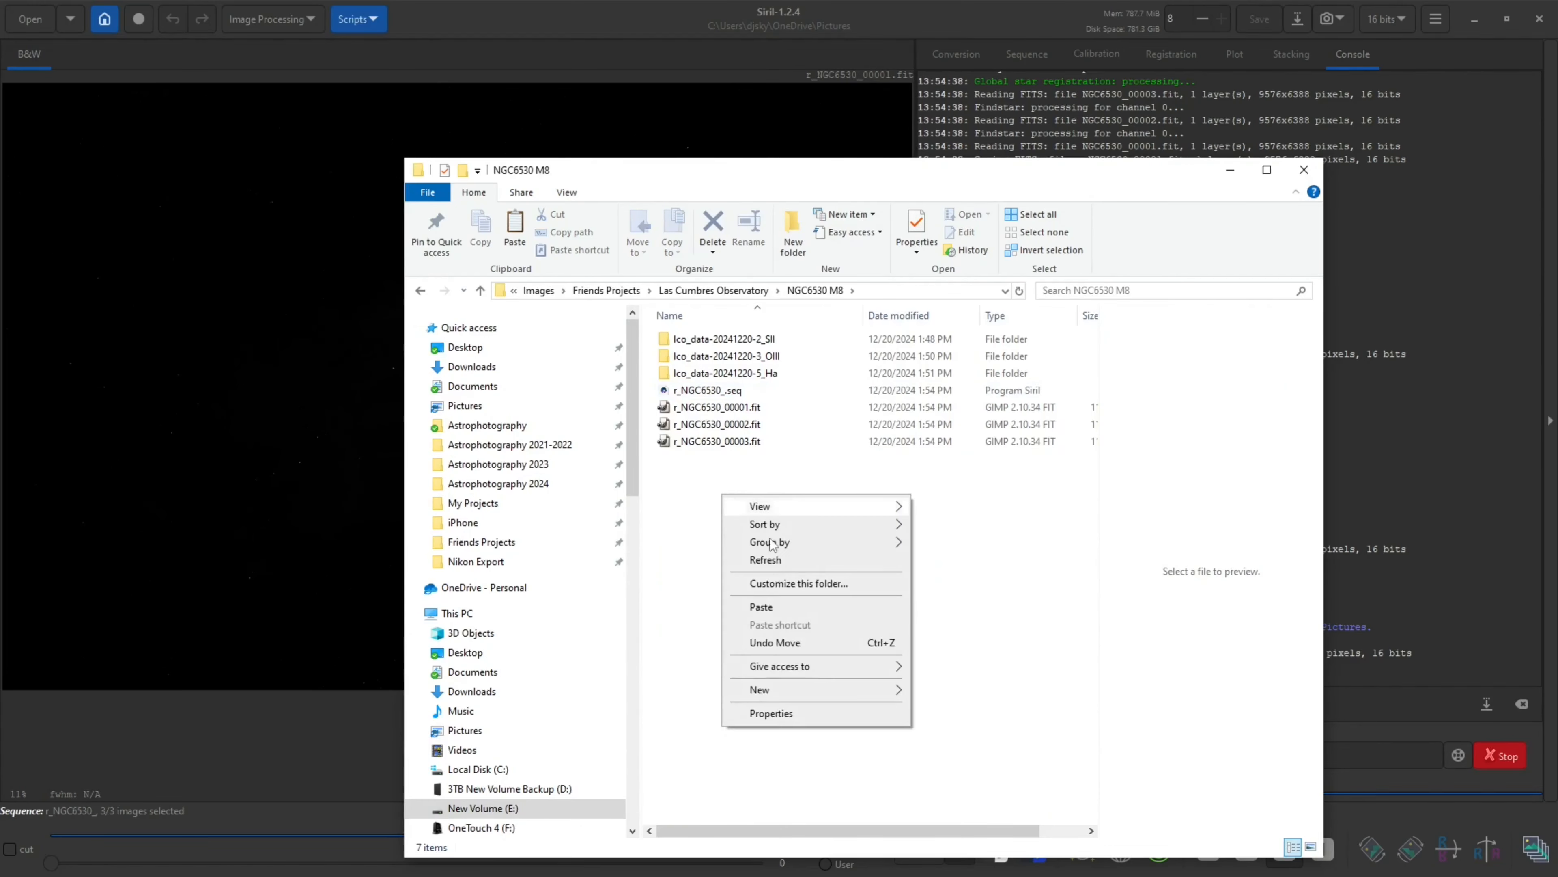
{"action": "left_click", "coordinate": [783, 611]}
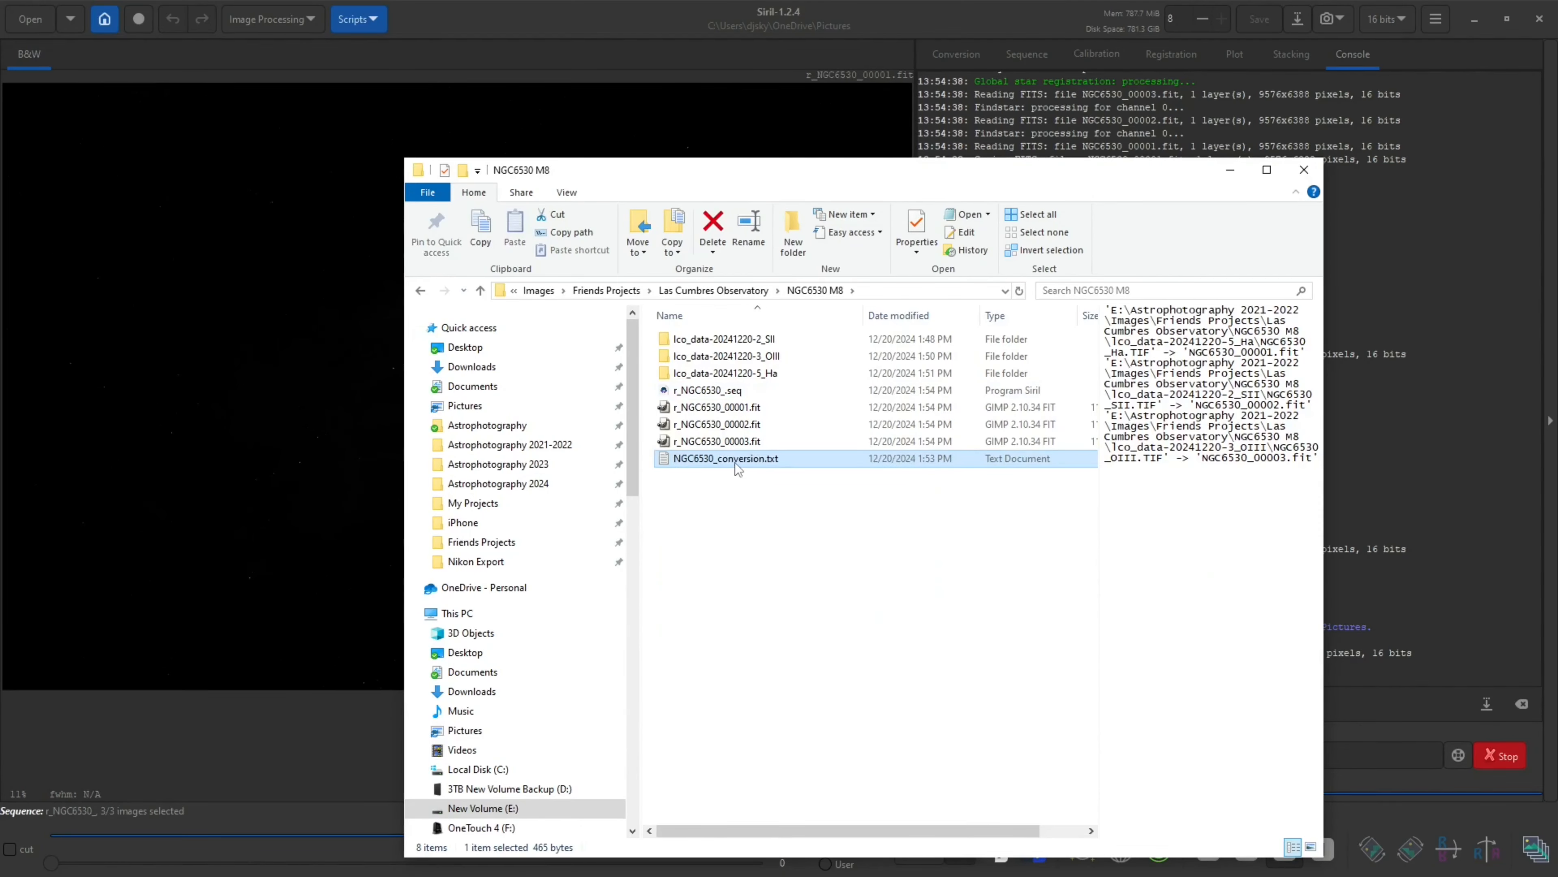
{"action": "double_click", "coordinate": [736, 459]}
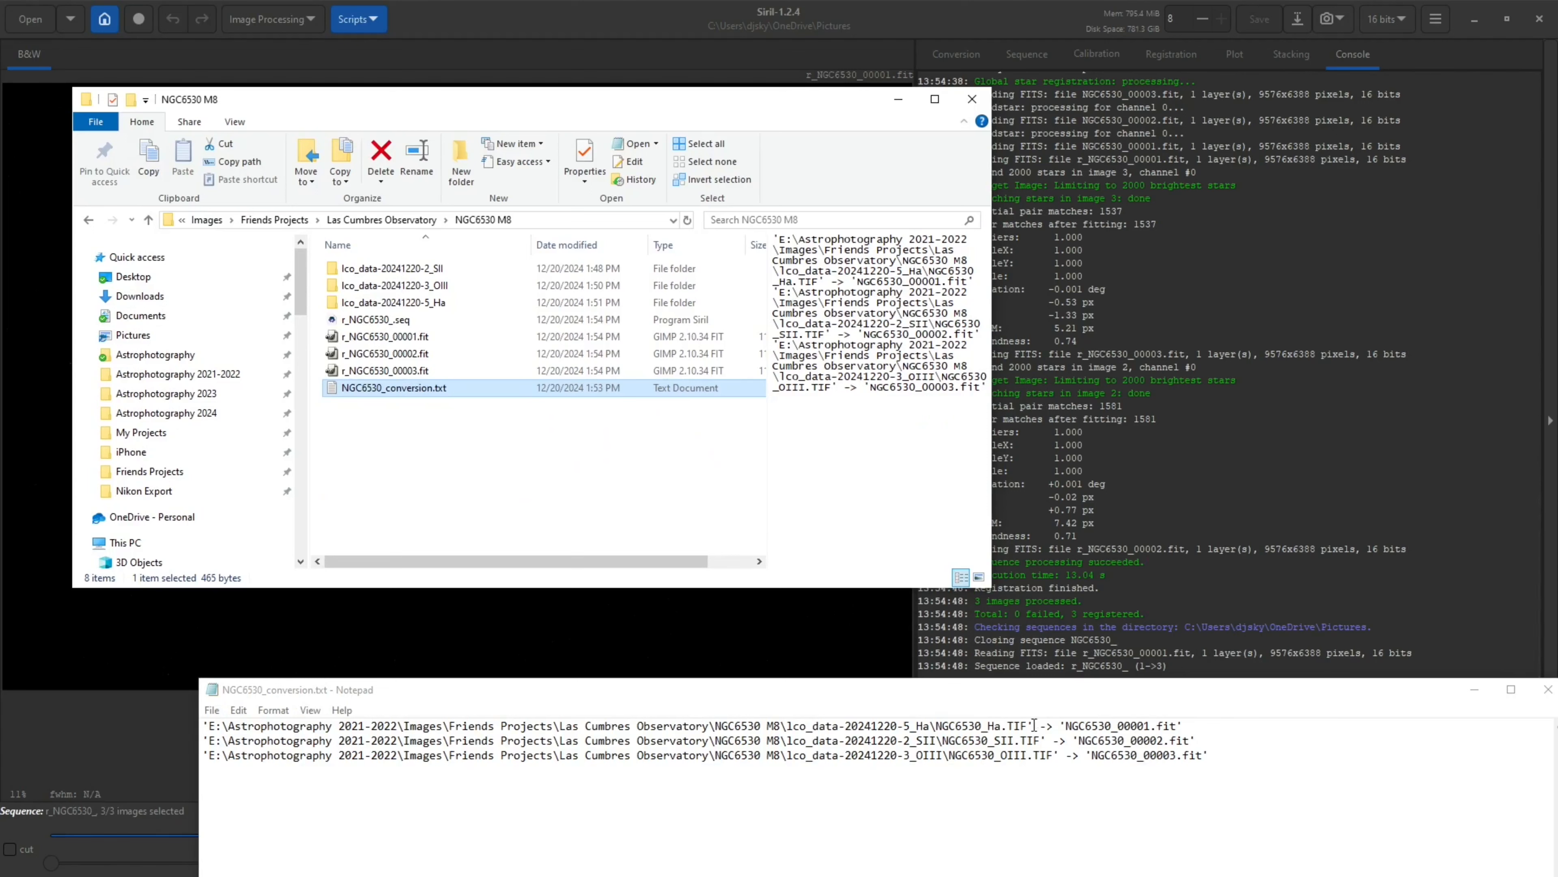
Rename r_NGC6530_00001.fit as r_NGC6530_Ha.fit
{"action": "left_click", "coordinate": [401, 339]}
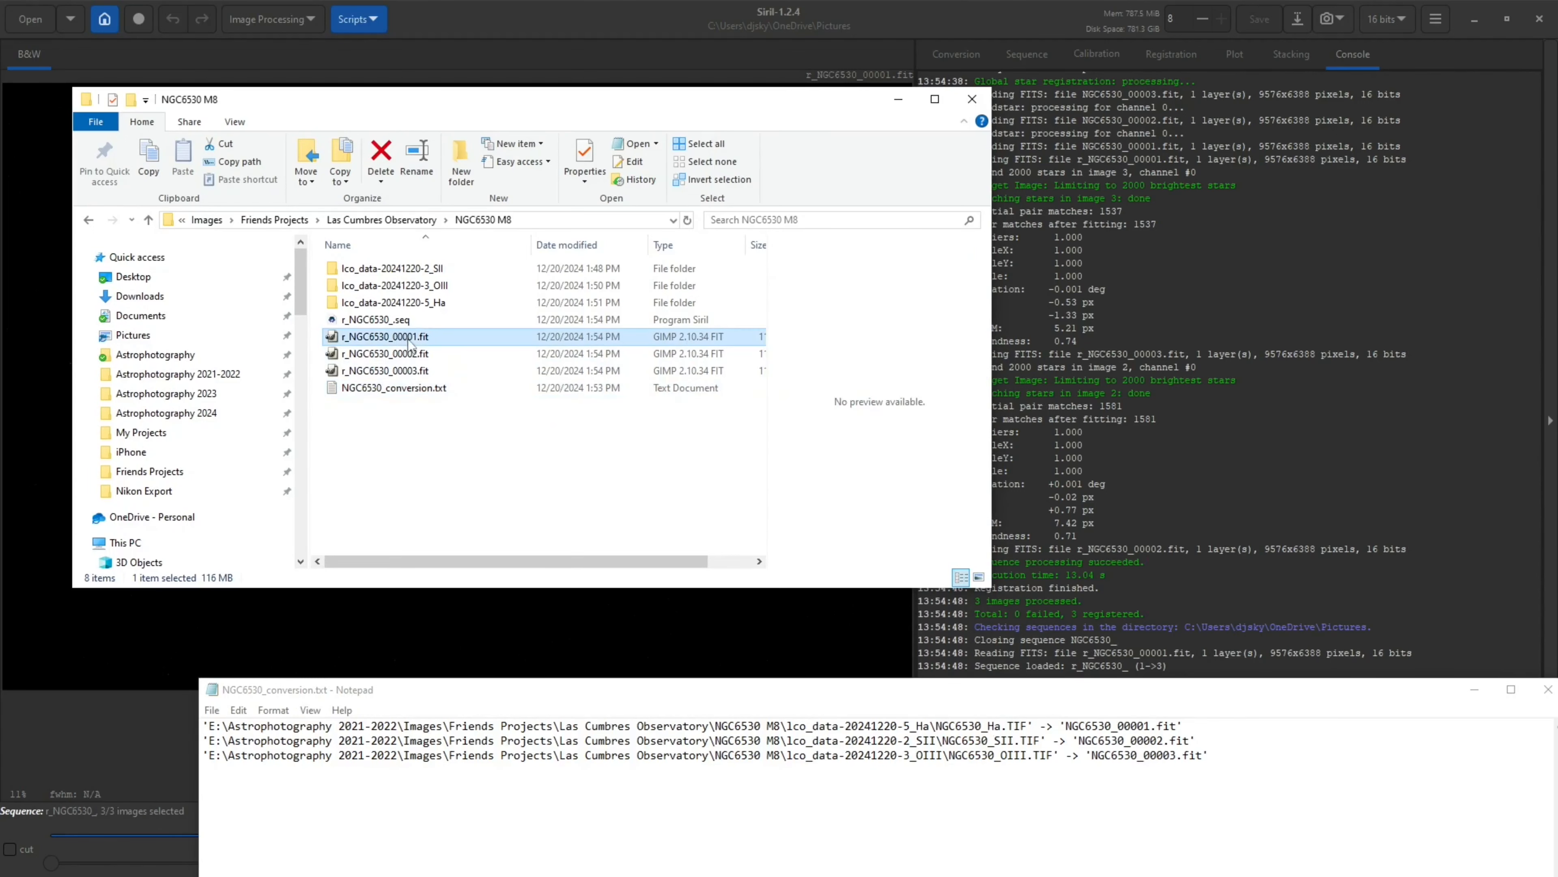
{"action": "key", "text": "F2"}
{"action": "key", "text": "Right"}
{"action": "key", "text": "BackSpace"}
{"action": "key", "text": "BackSpace"}
{"action": "key", "text": "BackSpace"}
{"action": "key", "text": "BackSpace"}
{"action": "key", "text": "BackSpace"}
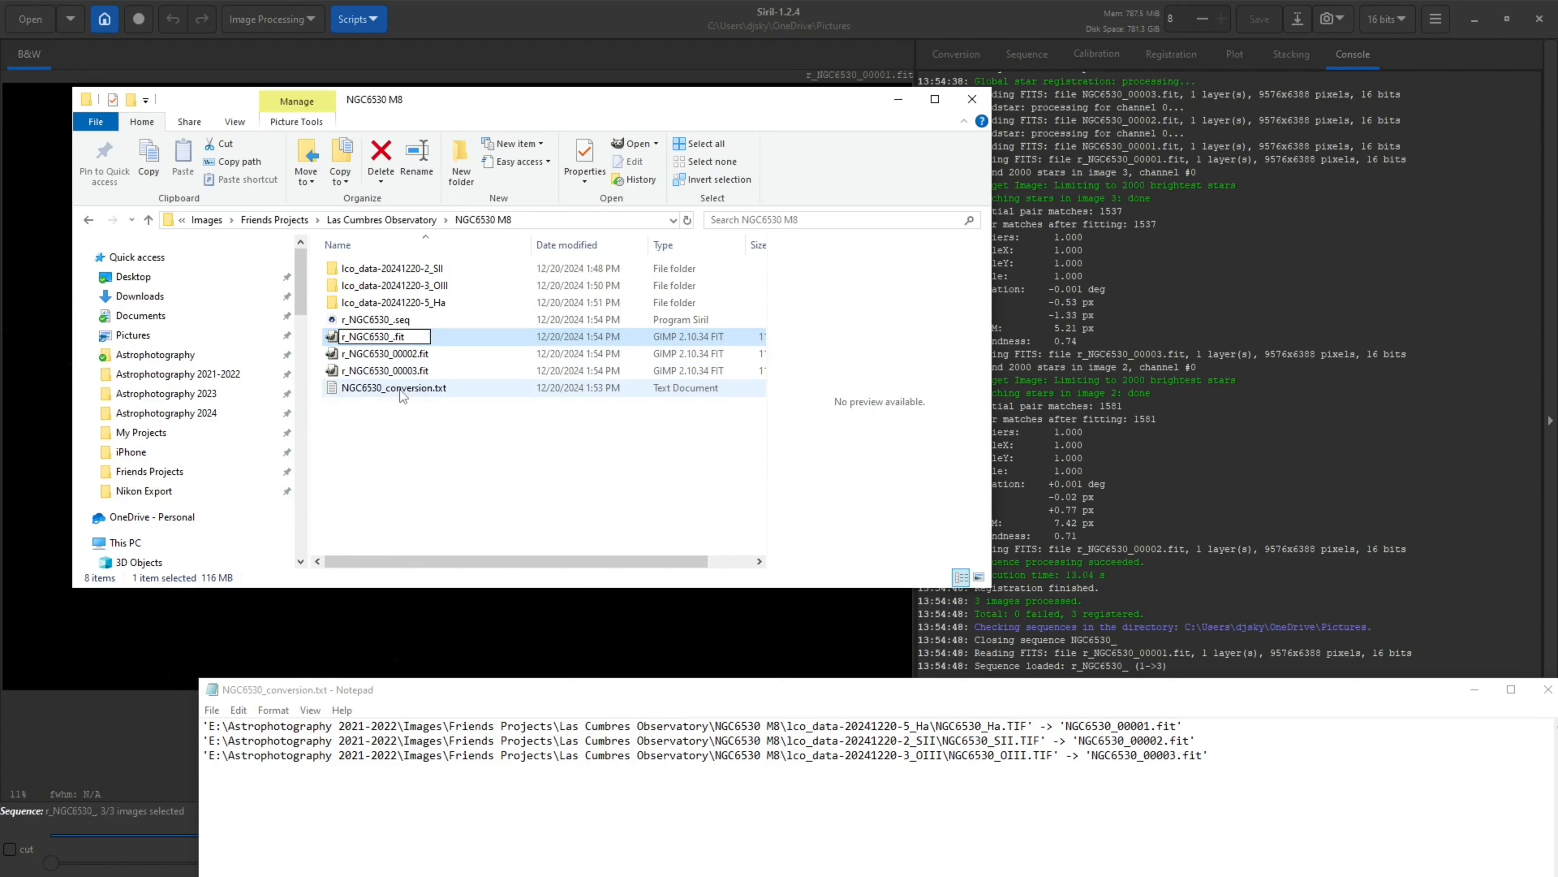
{"action": "type", "text": "Ha"}
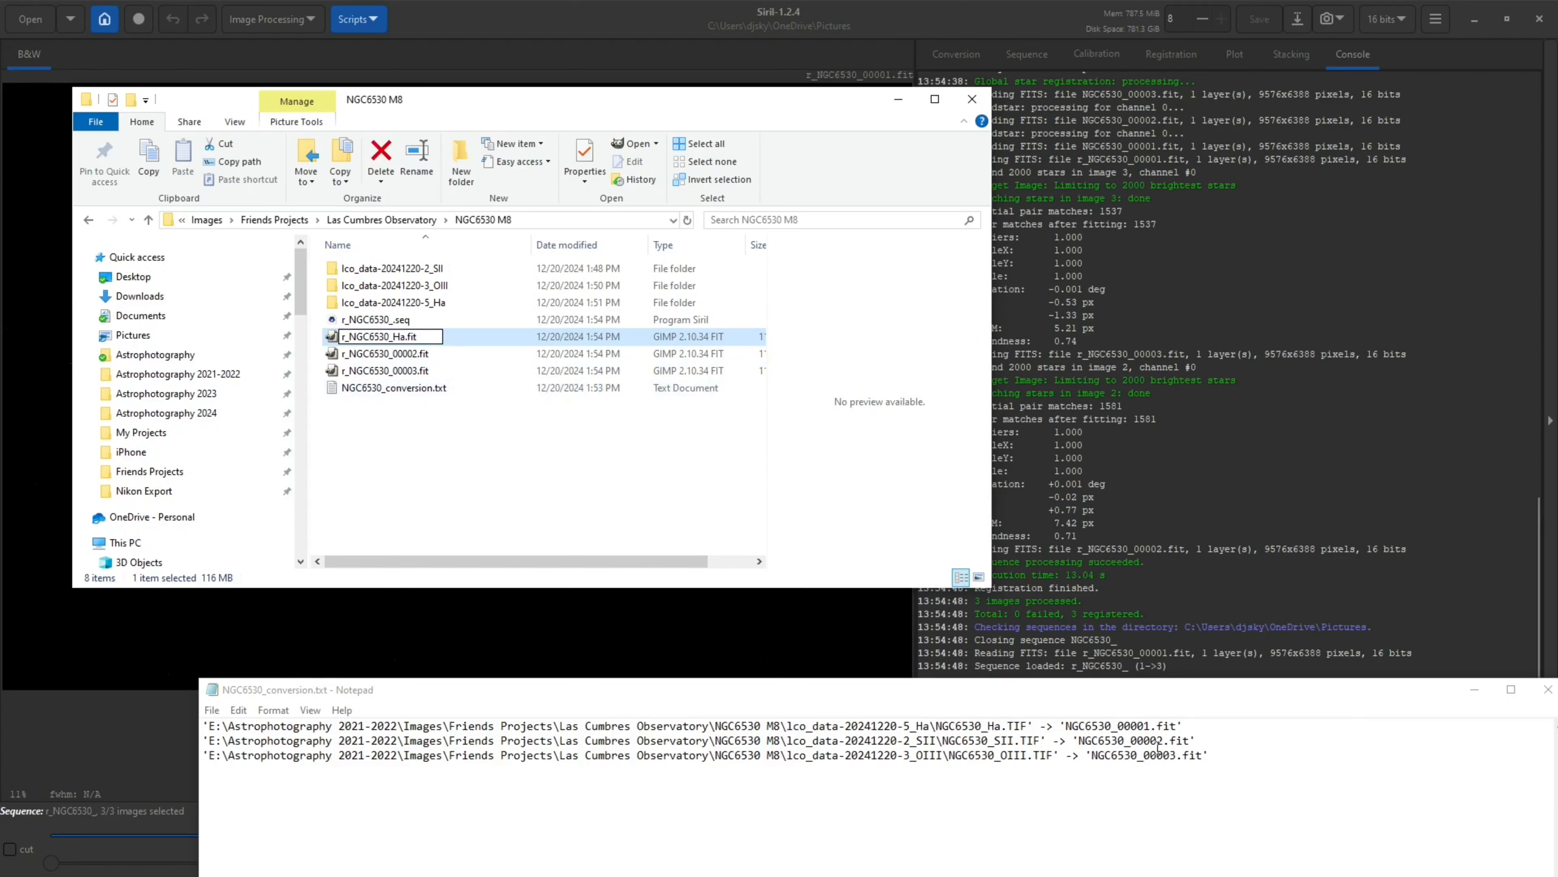
{"action": "key", "text": "Tab"}
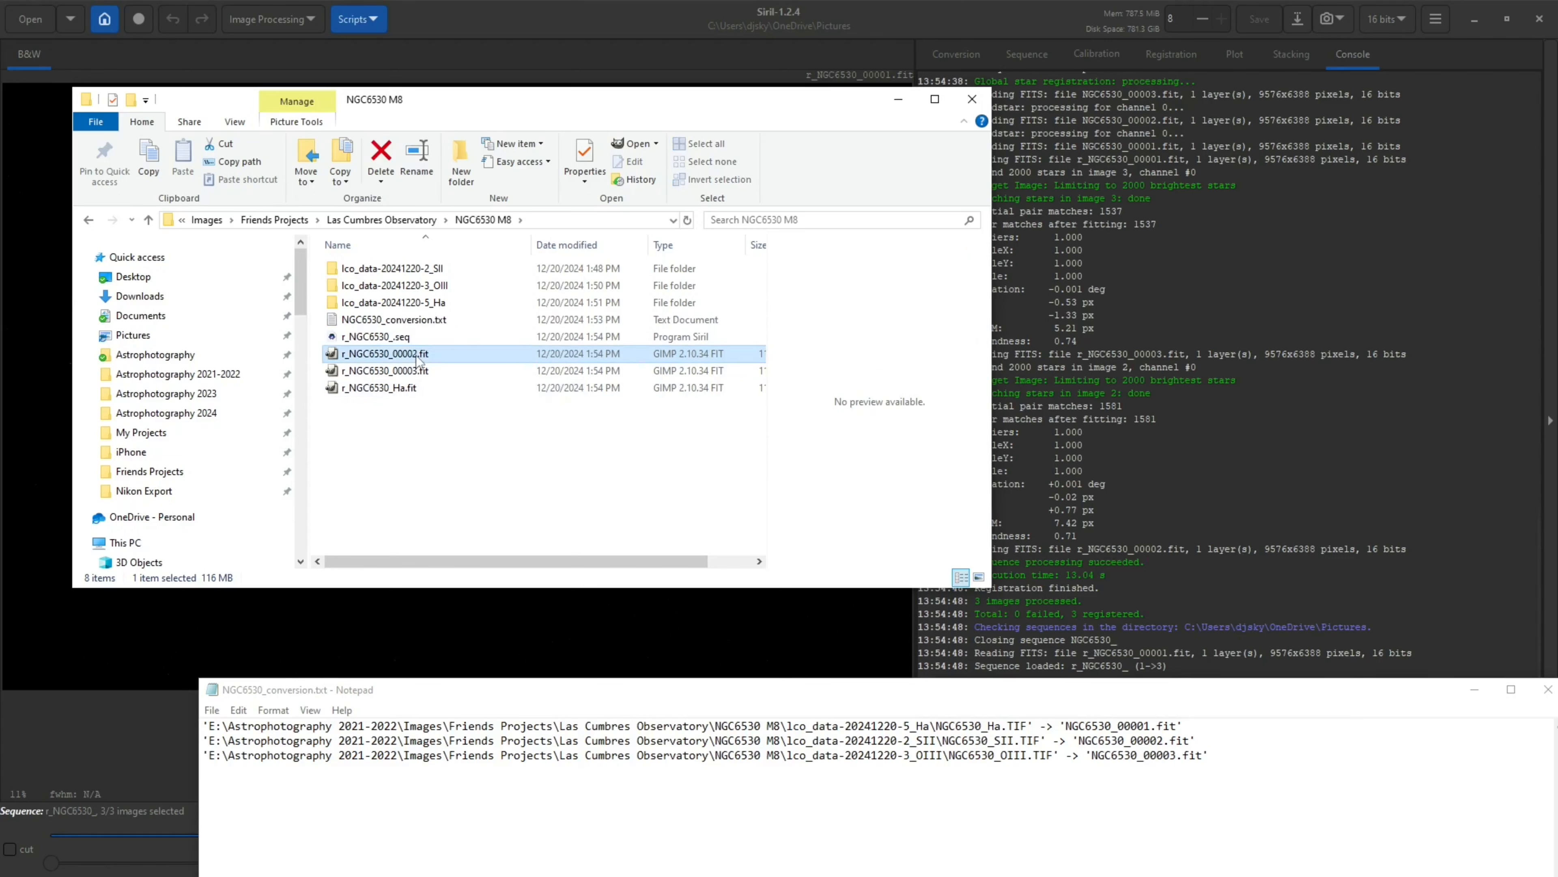
Rename r_NGC6530_00002.fit as r_NGC6530_SII.fit
{"action": "key", "text": "Right"}
{"action": "key", "text": "BackSpace"}
{"action": "key", "text": "BackSpace"}
{"action": "key", "text": "BackSpace"}
{"action": "key", "text": "BackSpace"}
{"action": "key", "text": "BackSpace"}
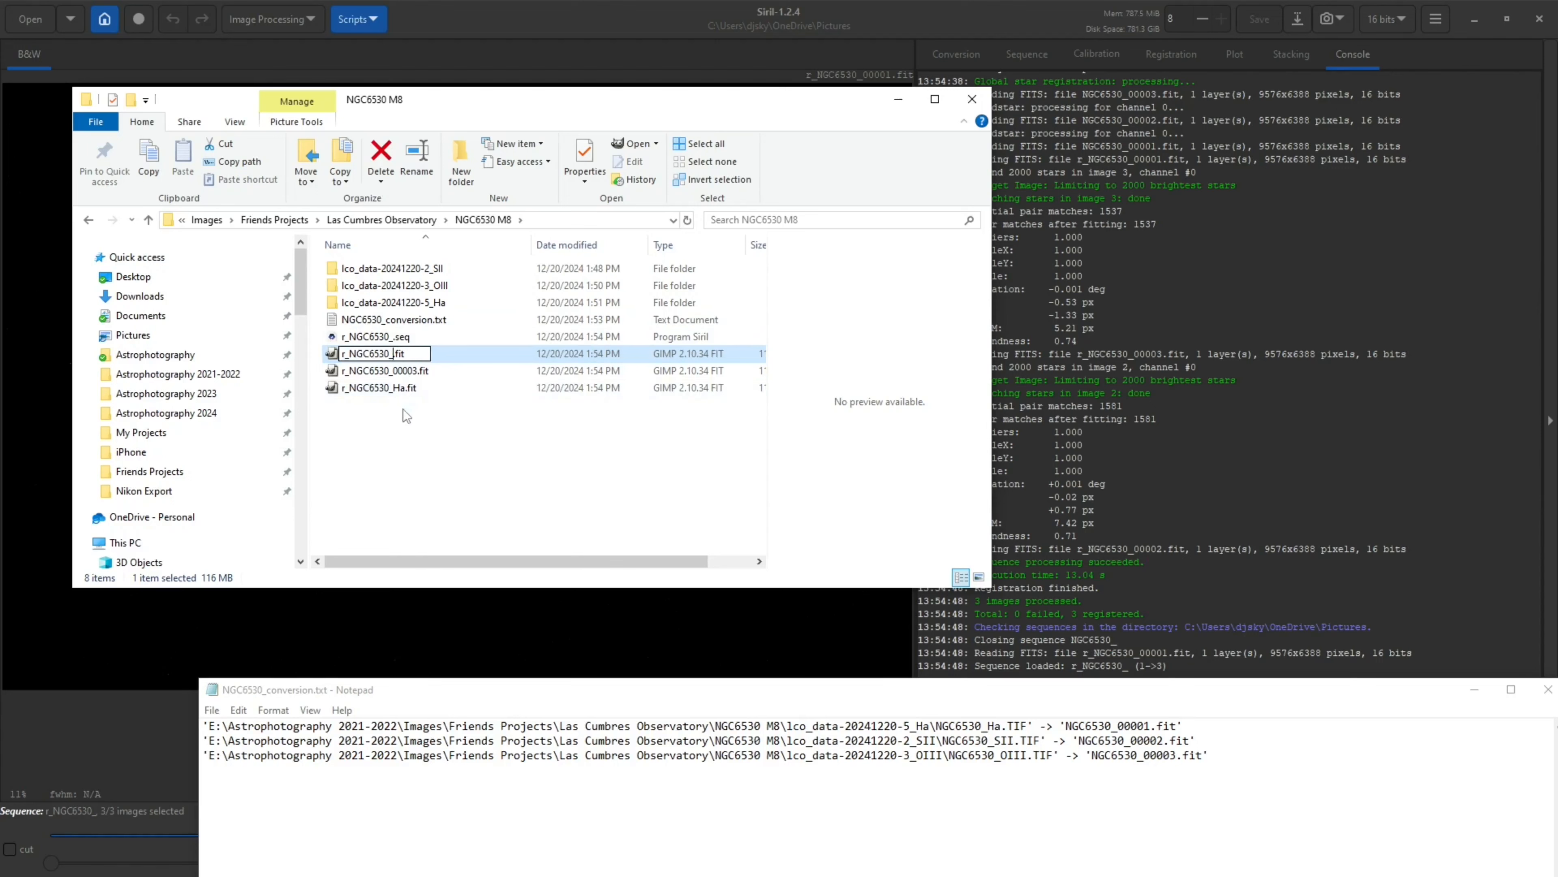
{"action": "type", "text": "SII"}
{"action": "left_click", "coordinate": [670, 520]}
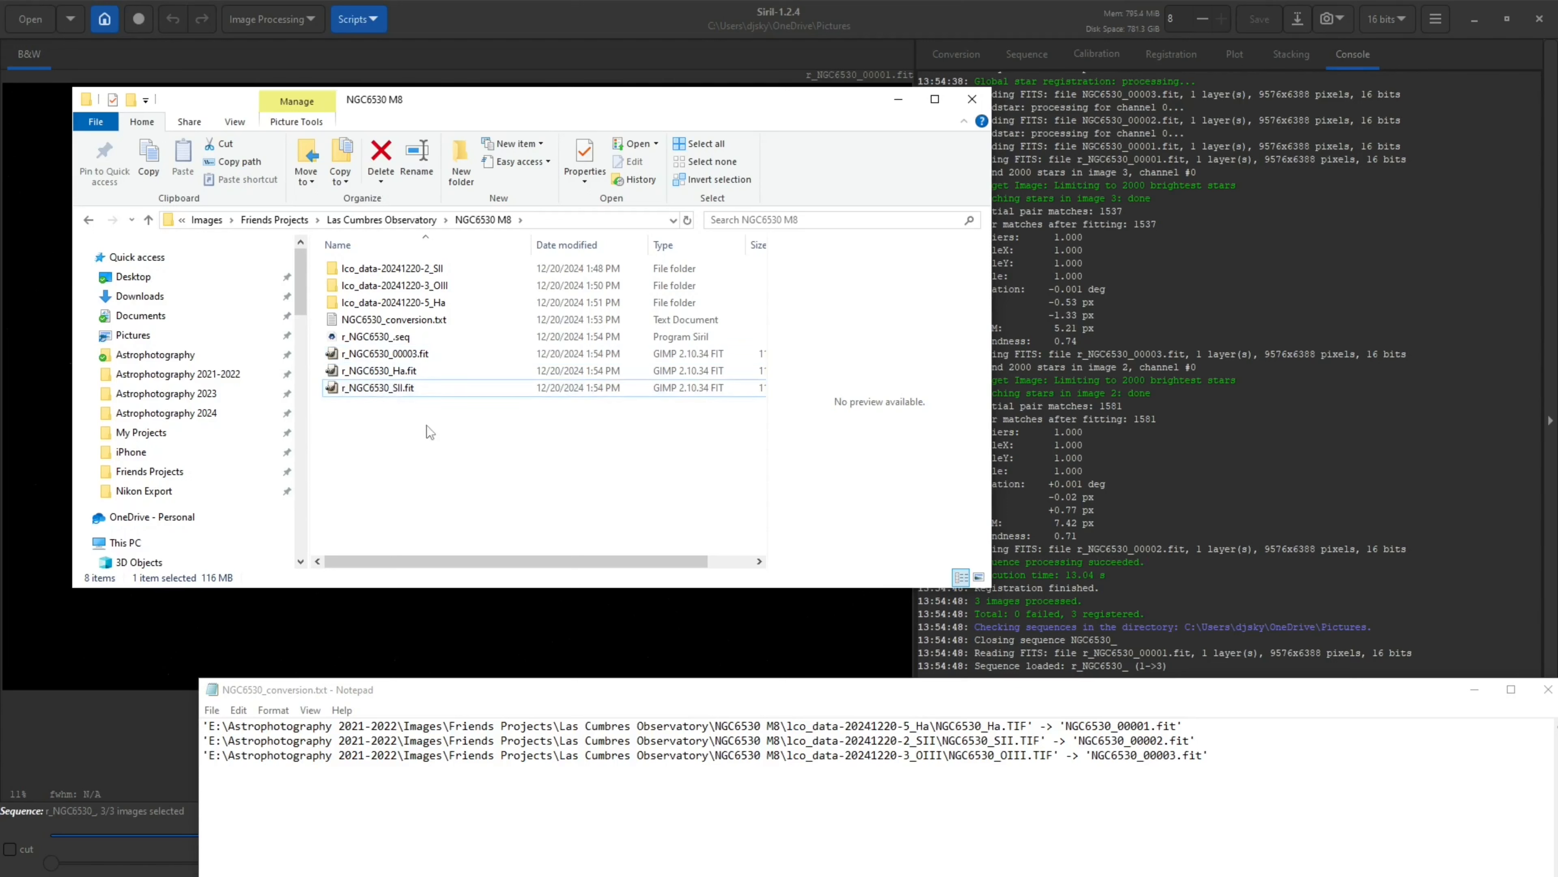
Rename r_NGC6530_00003.fit as r_NGC6530_OIII.fit
{"action": "left_click", "coordinate": [415, 355]}
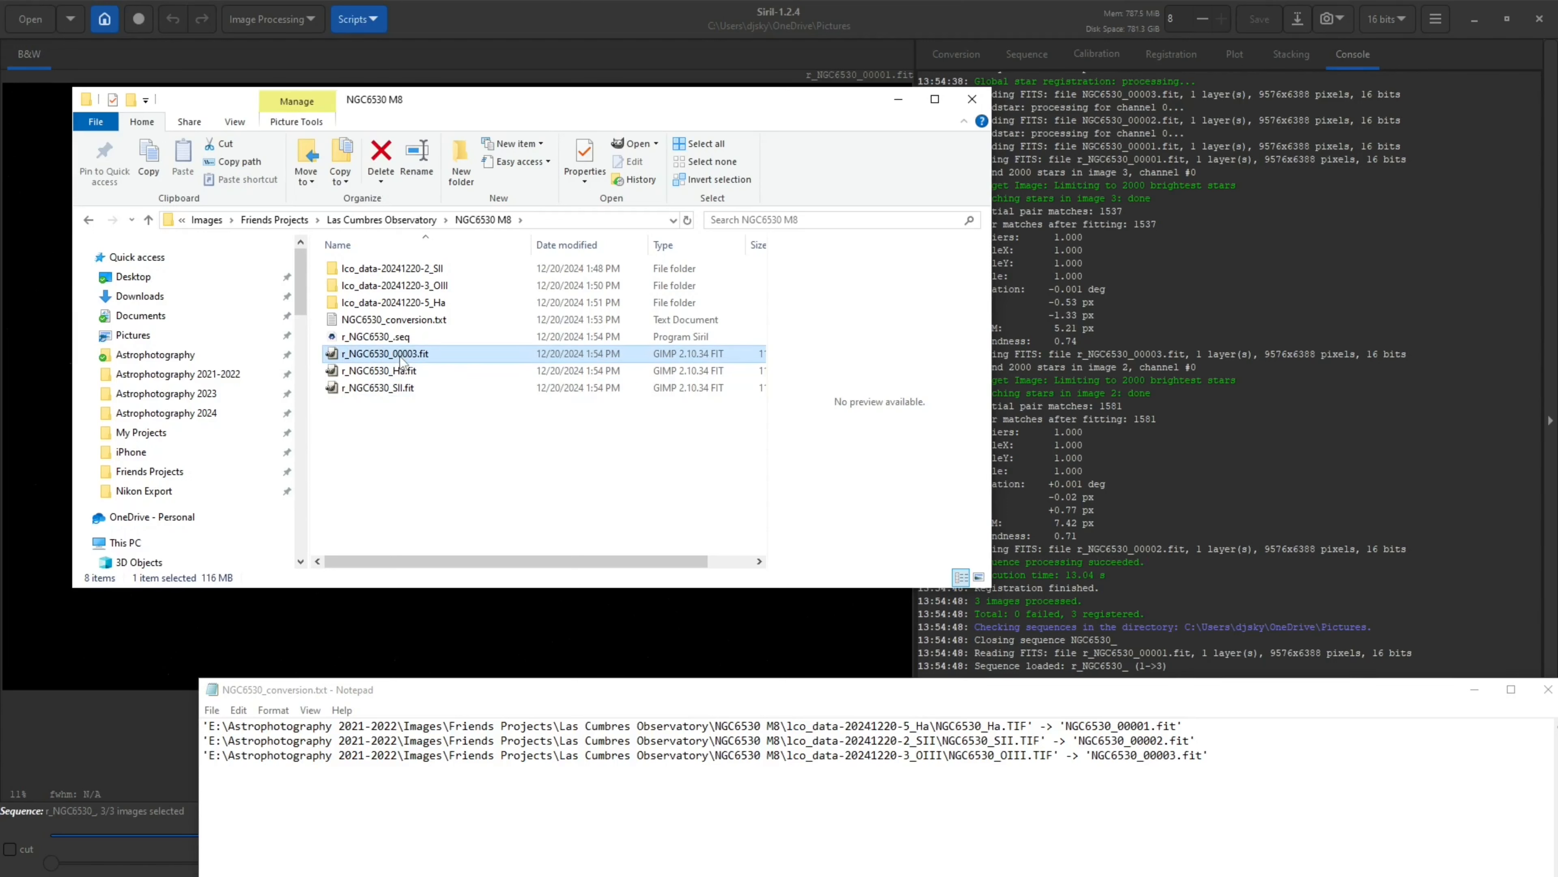
{"action": "left_click", "coordinate": [415, 355]}
{"action": "left_click", "coordinate": [415, 355]}
{"action": "key", "text": "BackSpace"}
{"action": "key", "text": "BackSpace"}
{"action": "key", "text": "BackSpace"}
{"action": "key", "text": "BackSpace"}
{"action": "key", "text": "BackSpace"}
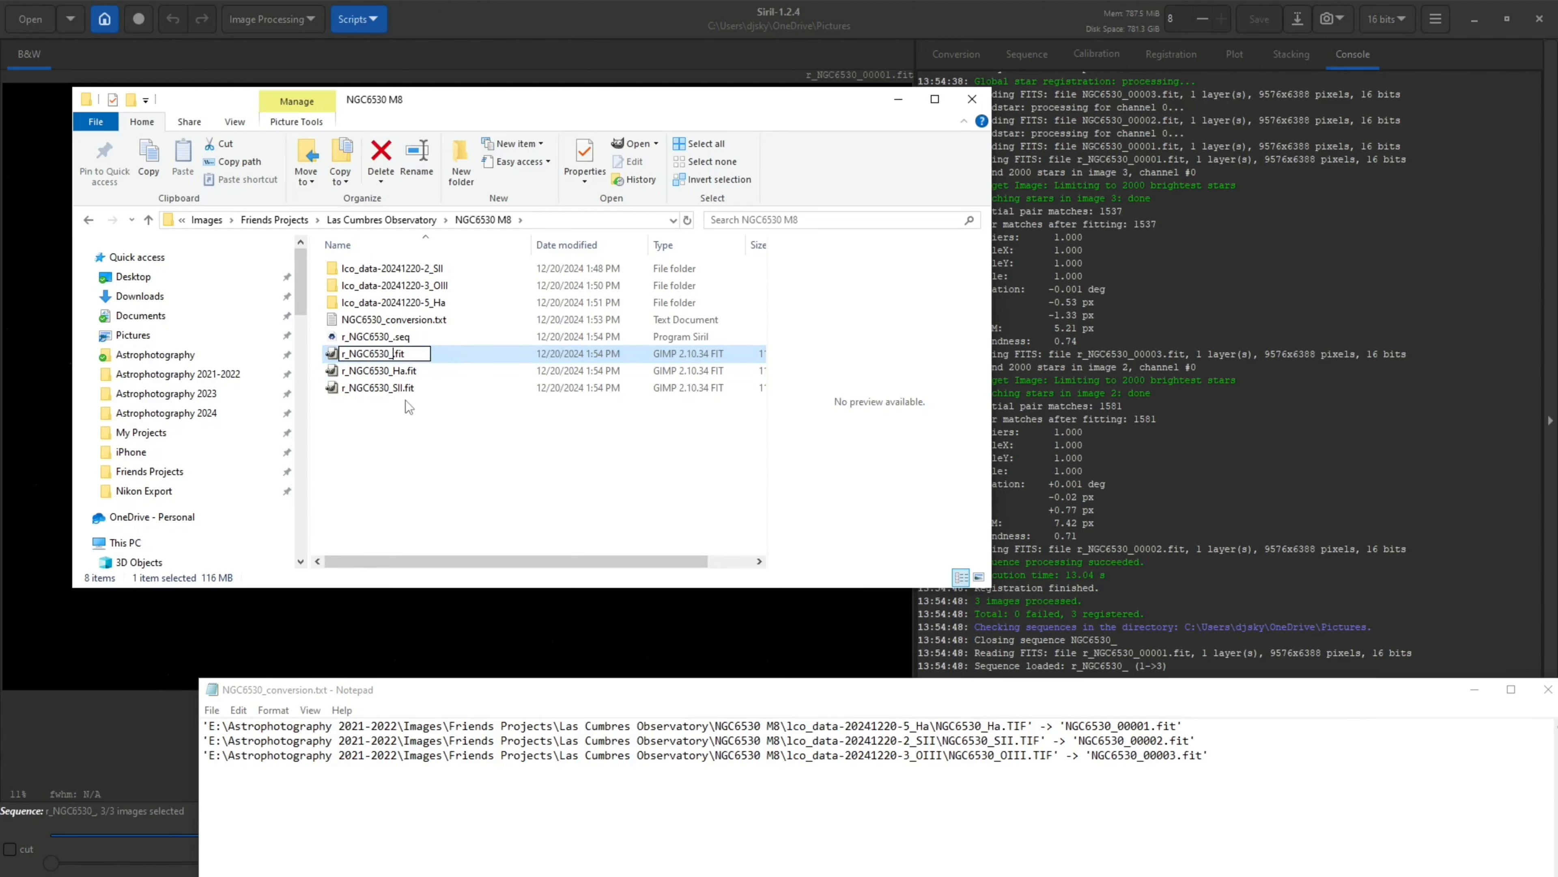
{"action": "type", "text": "OIII"}
{"action": "key", "text": "Return"}
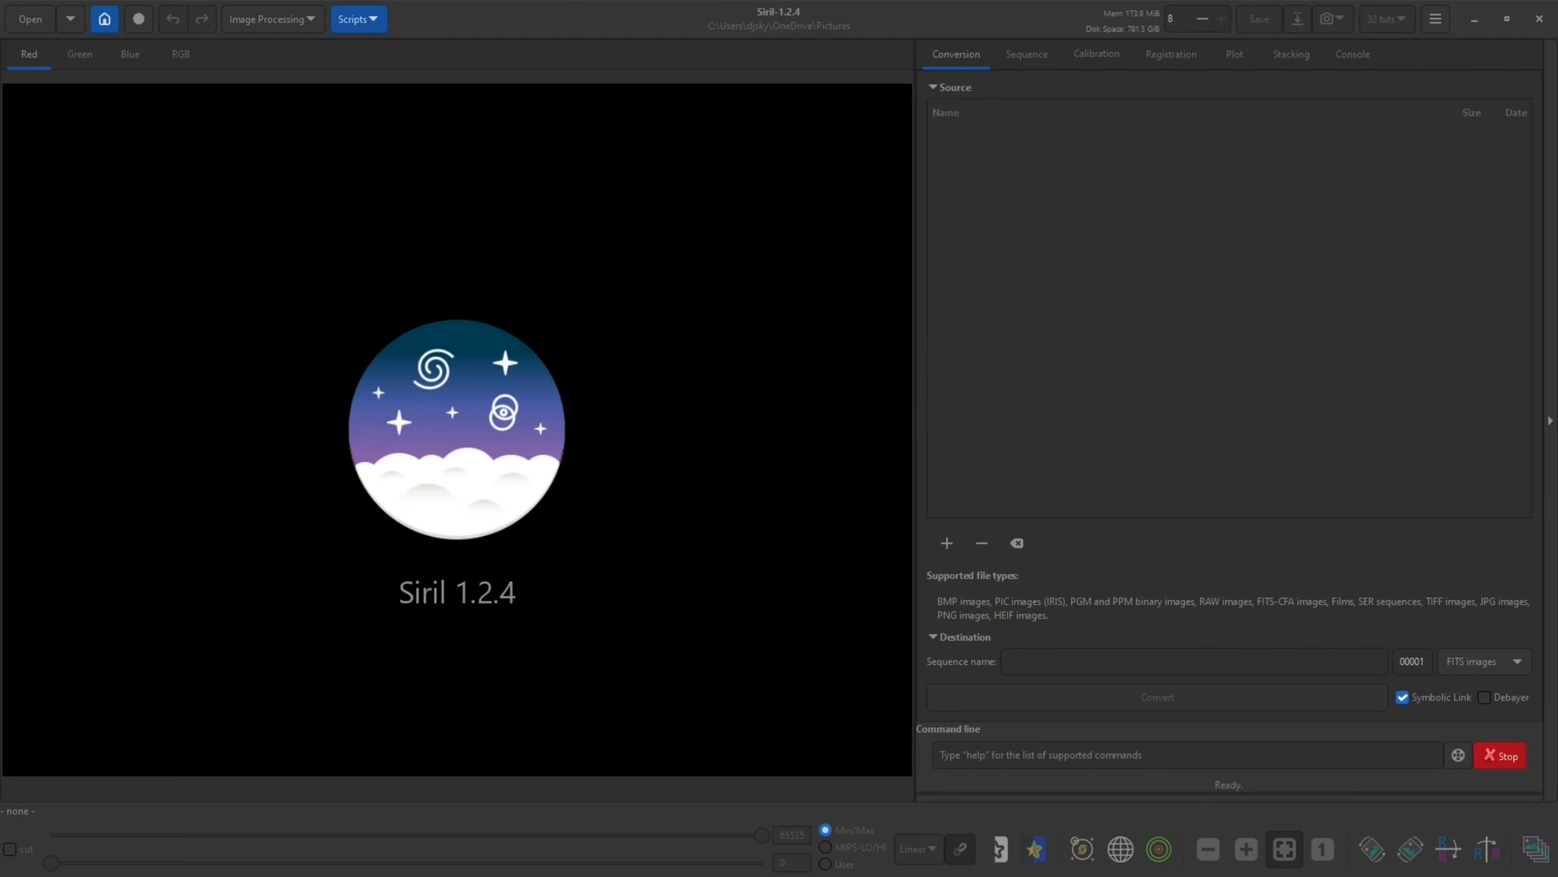
Load r_NGC6530_SII.fit into Siril from the NGC6530 M8 folder and open the Histogram Transformation tool
{"action": "left_click_drag", "start_coordinate": [0, 280], "coordinate": [350, 256]}
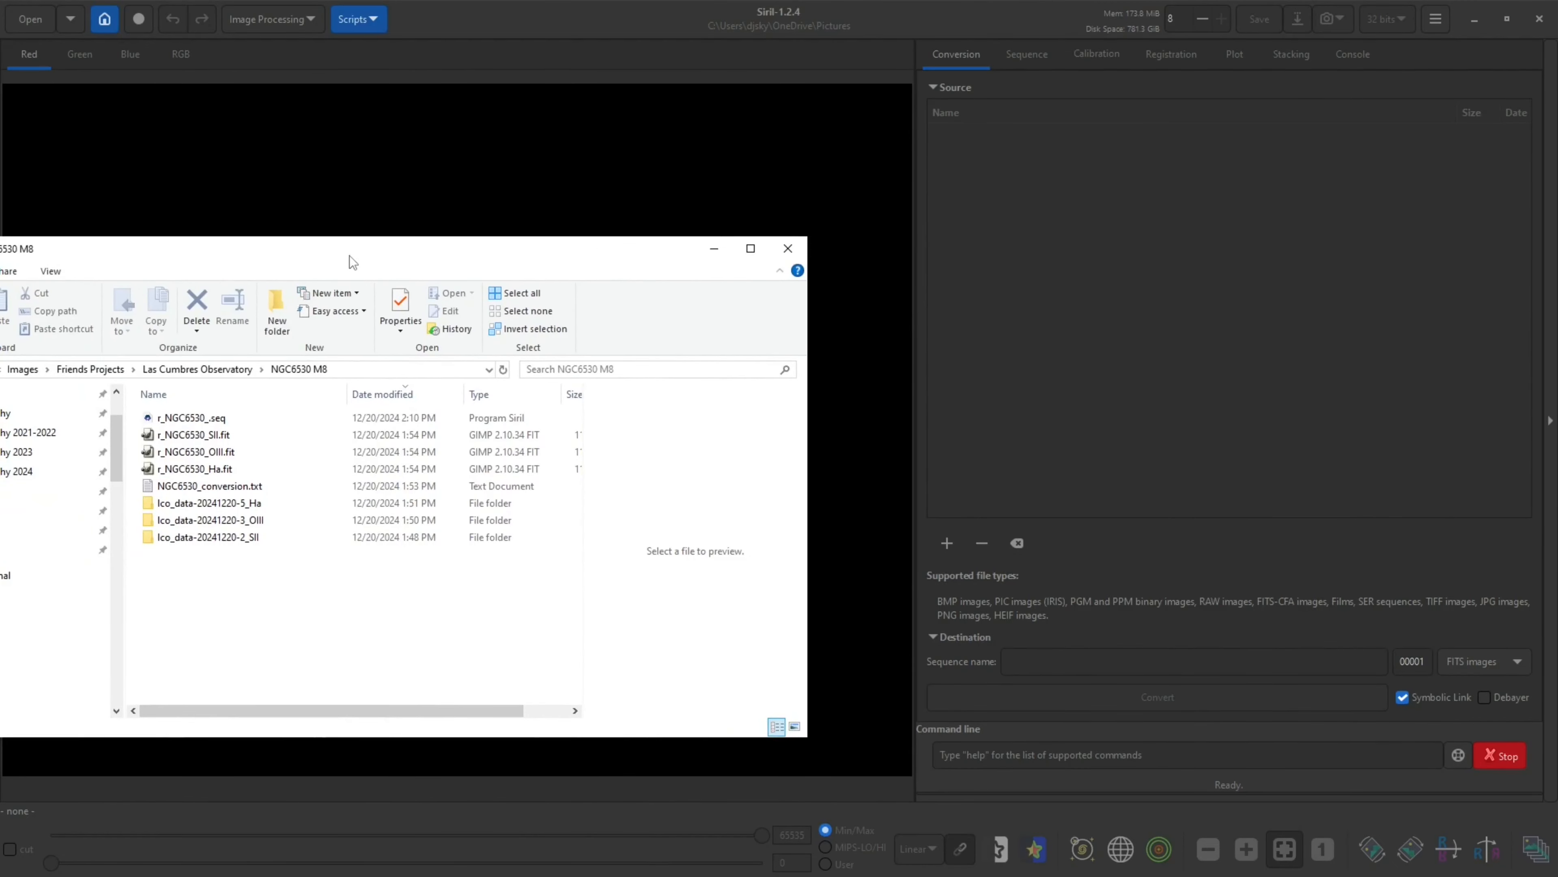
{"action": "left_click_drag", "start_coordinate": [212, 436], "coordinate": [781, 188]}
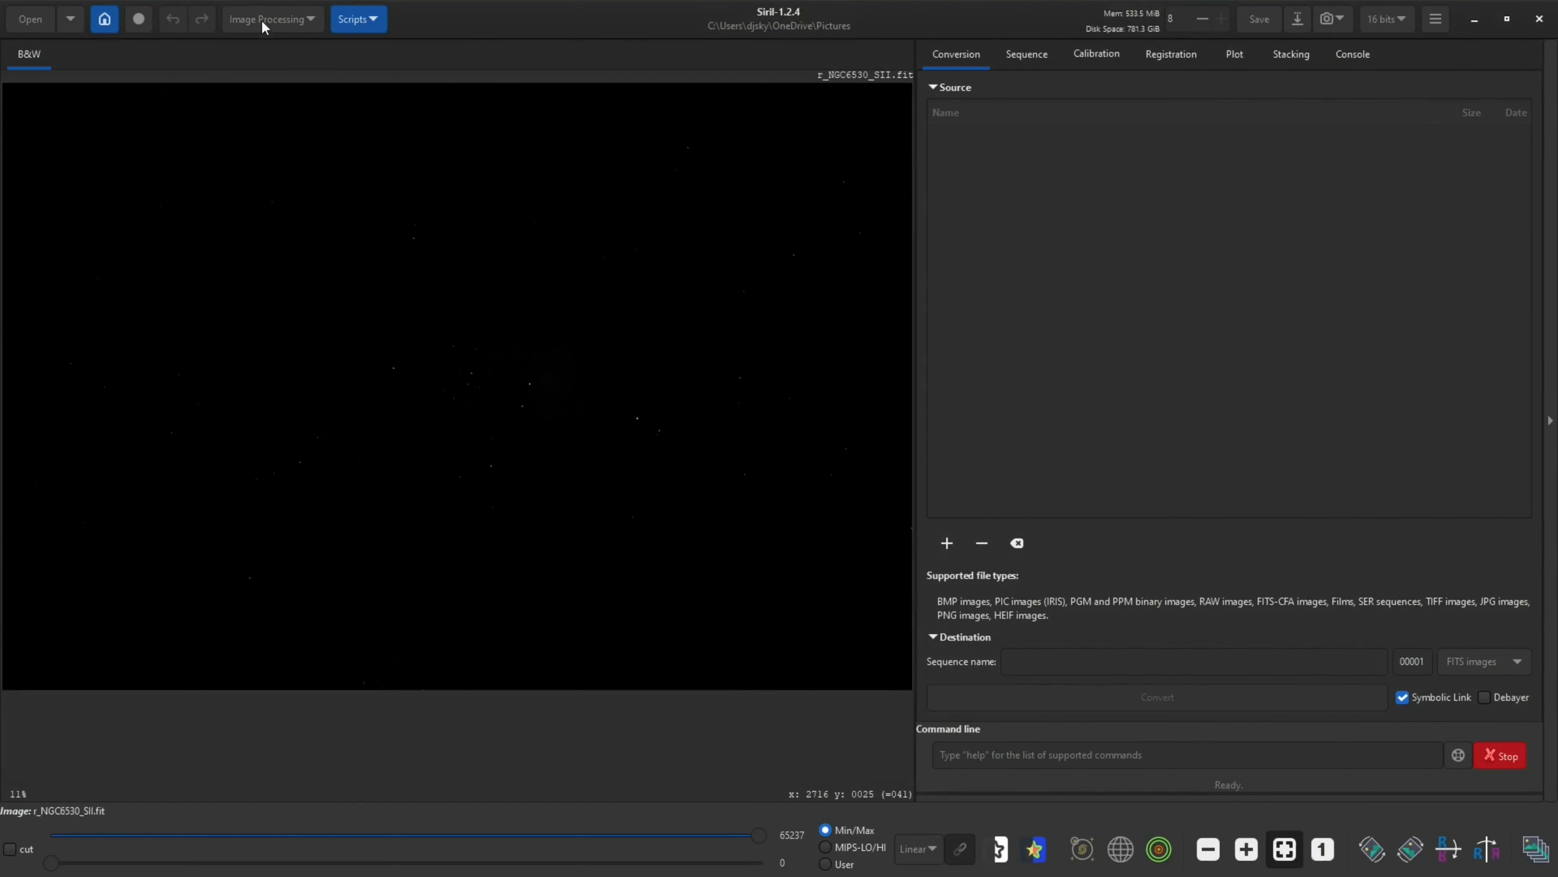
{"action": "left_click", "coordinate": [261, 19]}
{"action": "left_click", "coordinate": [296, 110]}
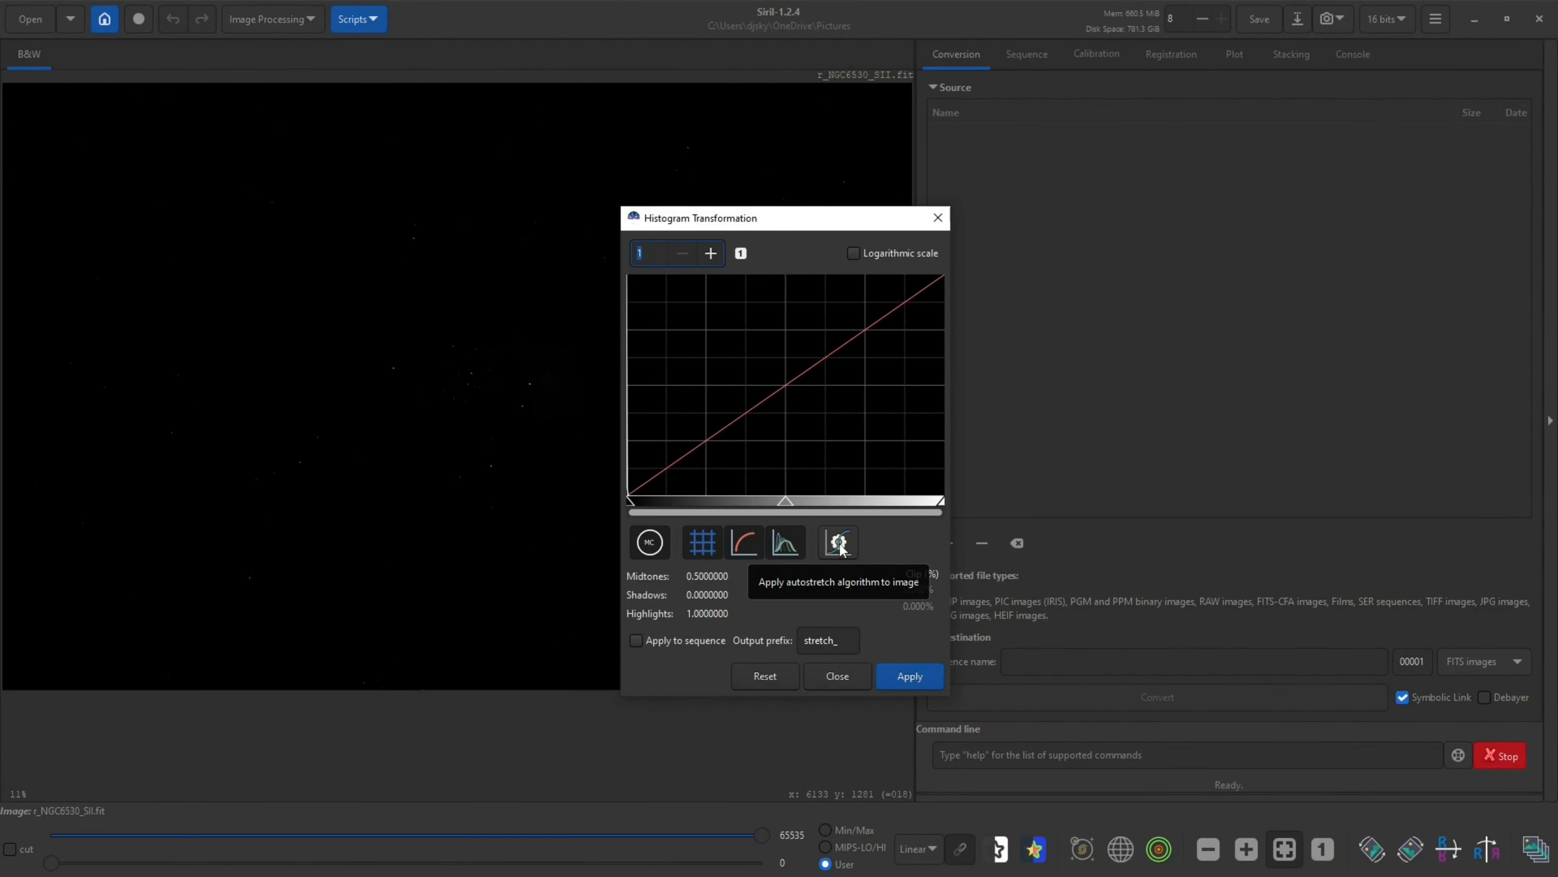
Preview an autostretch of the SII image and inspect the nebula at several zoom levels
{"action": "left_click", "coordinate": [840, 543]}
{"action": "left_click_drag", "start_coordinate": [750, 221], "coordinate": [1189, 178]}
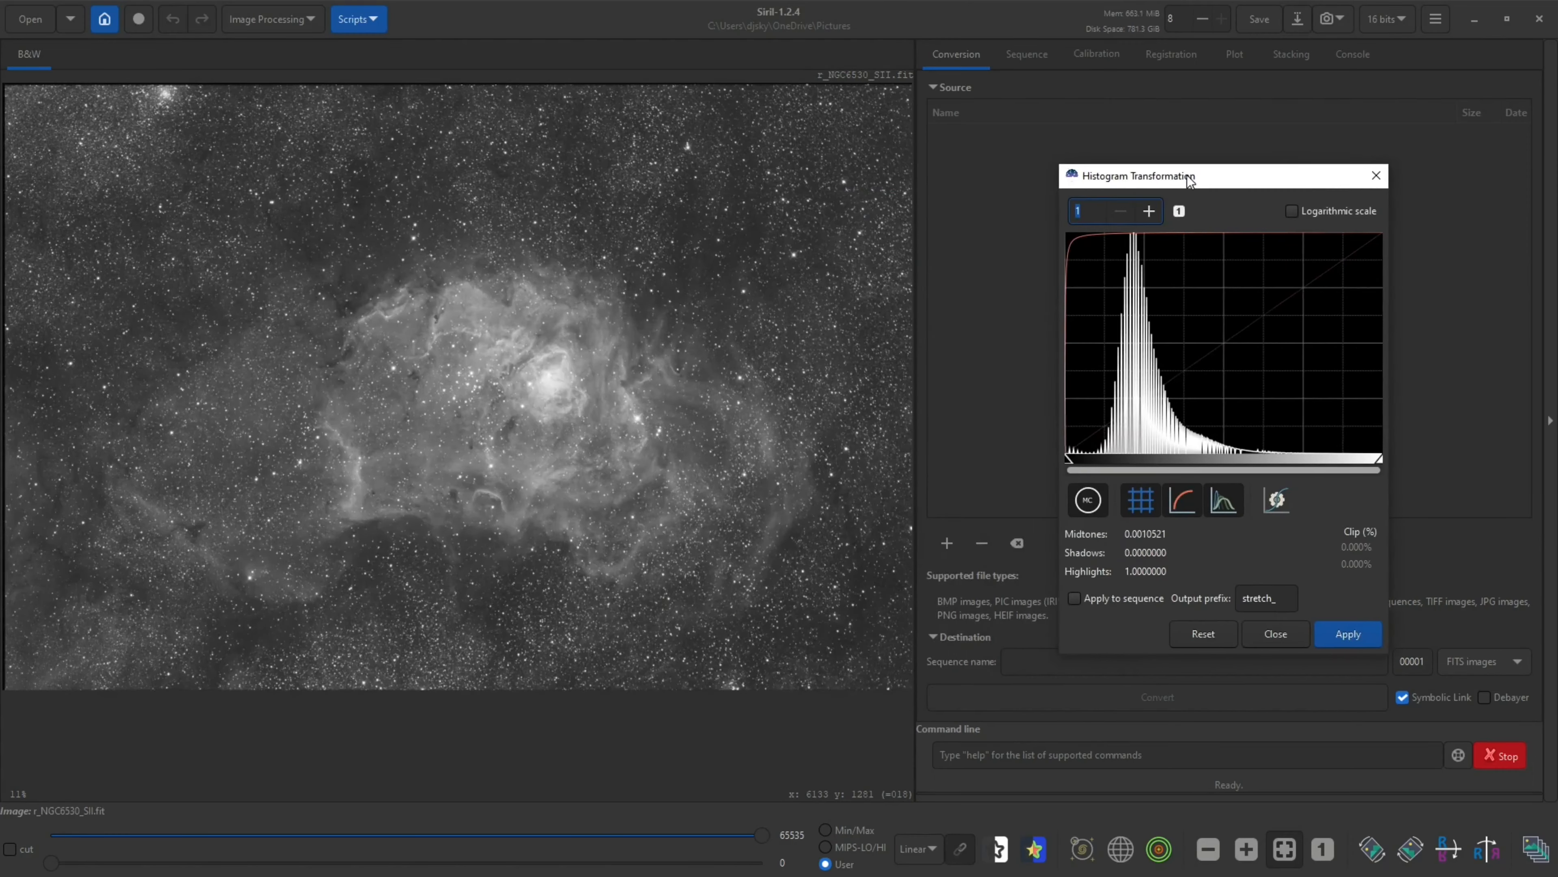
{"action": "scroll", "coordinate": [517, 342], "scroll_direction": "up", "scroll_amount": 2}
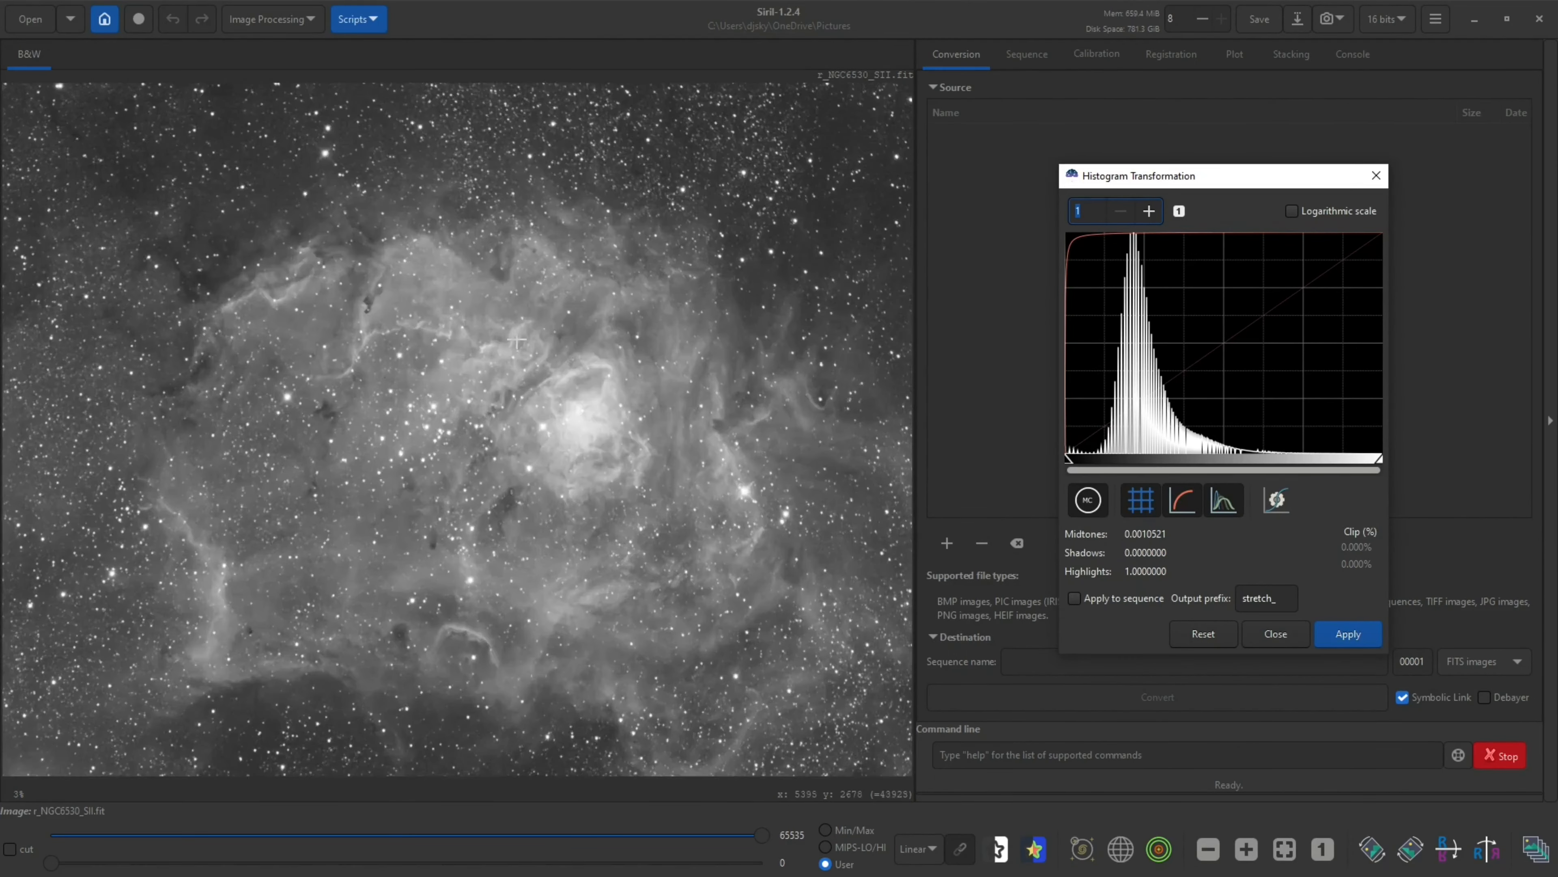
{"action": "scroll", "coordinate": [517, 342], "scroll_direction": "up", "scroll_amount": 1}
{"action": "scroll", "coordinate": [540, 365], "scroll_direction": "down", "scroll_amount": 2}
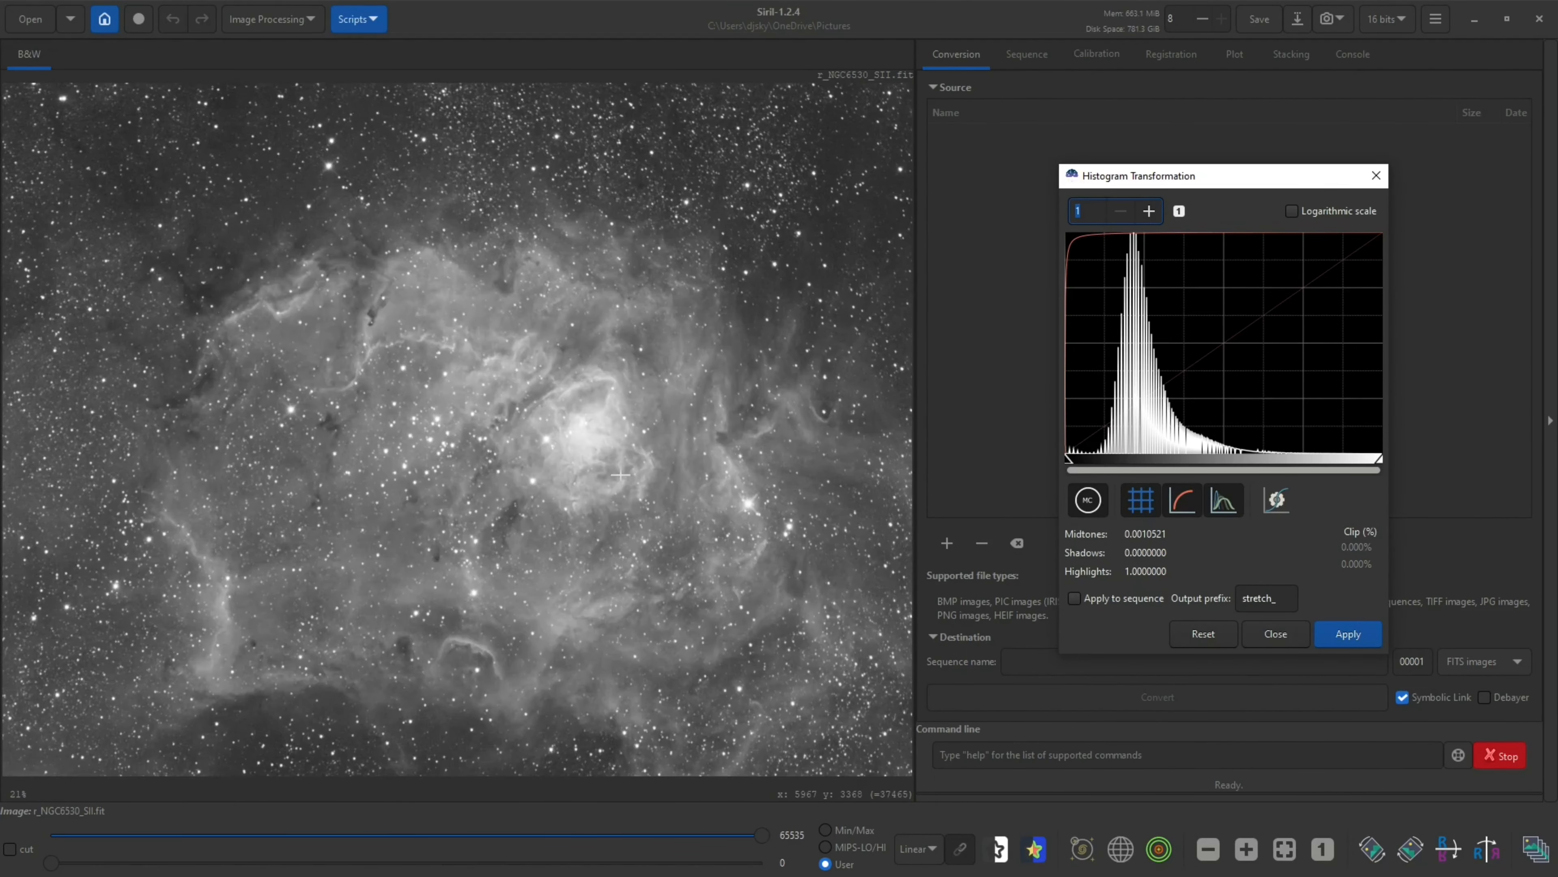
{"action": "scroll", "coordinate": [616, 460], "scroll_direction": "down", "scroll_amount": 1}
{"action": "scroll", "coordinate": [605, 434], "scroll_direction": "up", "scroll_amount": 2}
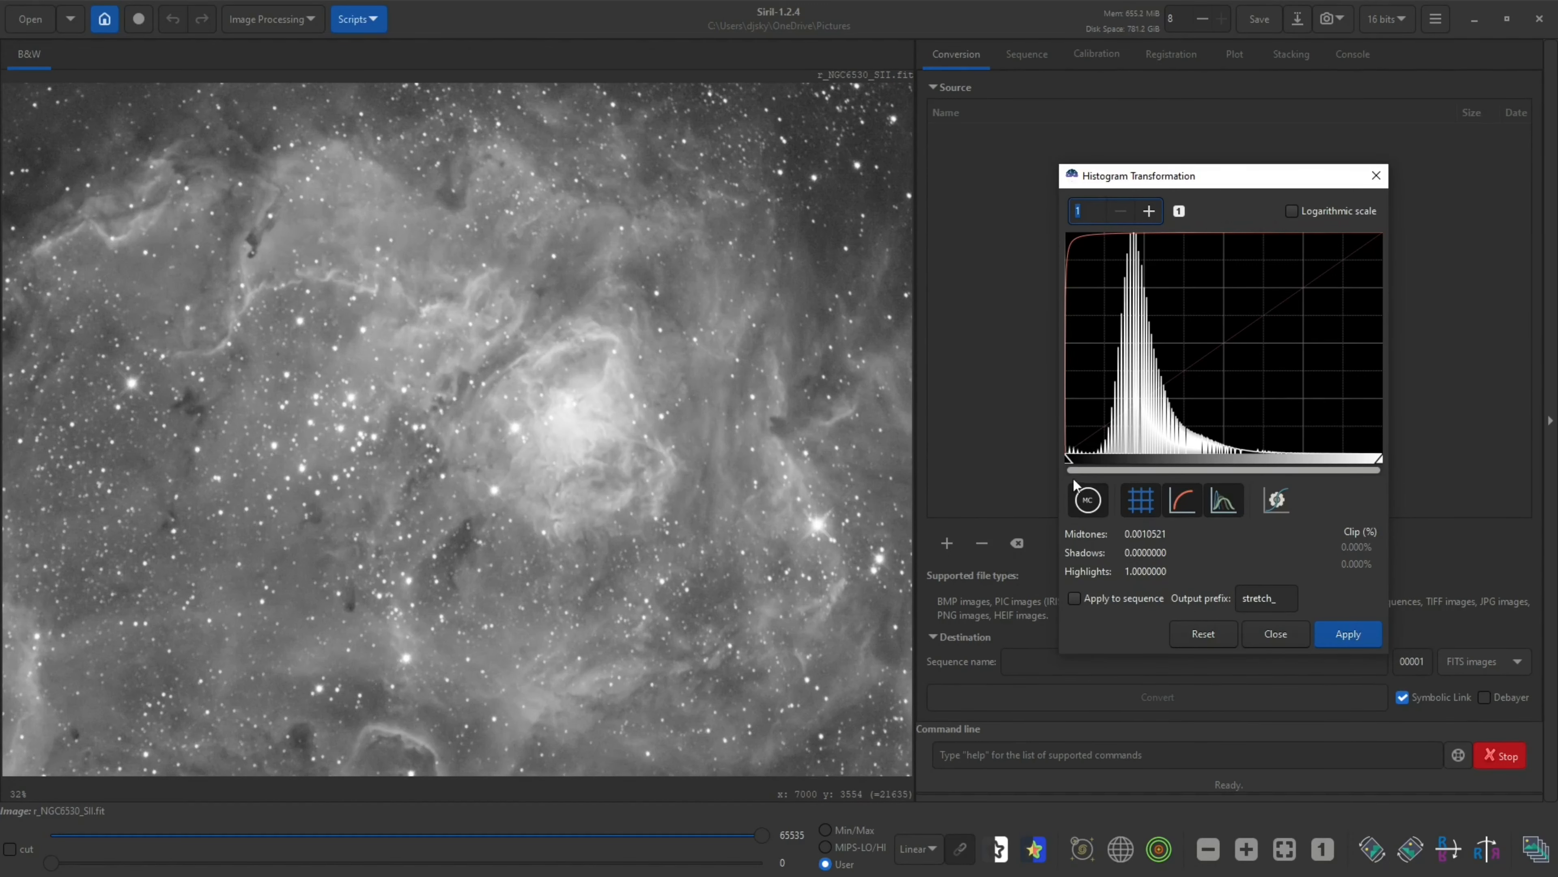
Try adjusting the histogram's shadows and midtones sliders, then reset the histogram
{"action": "left_click_drag", "start_coordinate": [1074, 481], "coordinate": [1057, 469]}
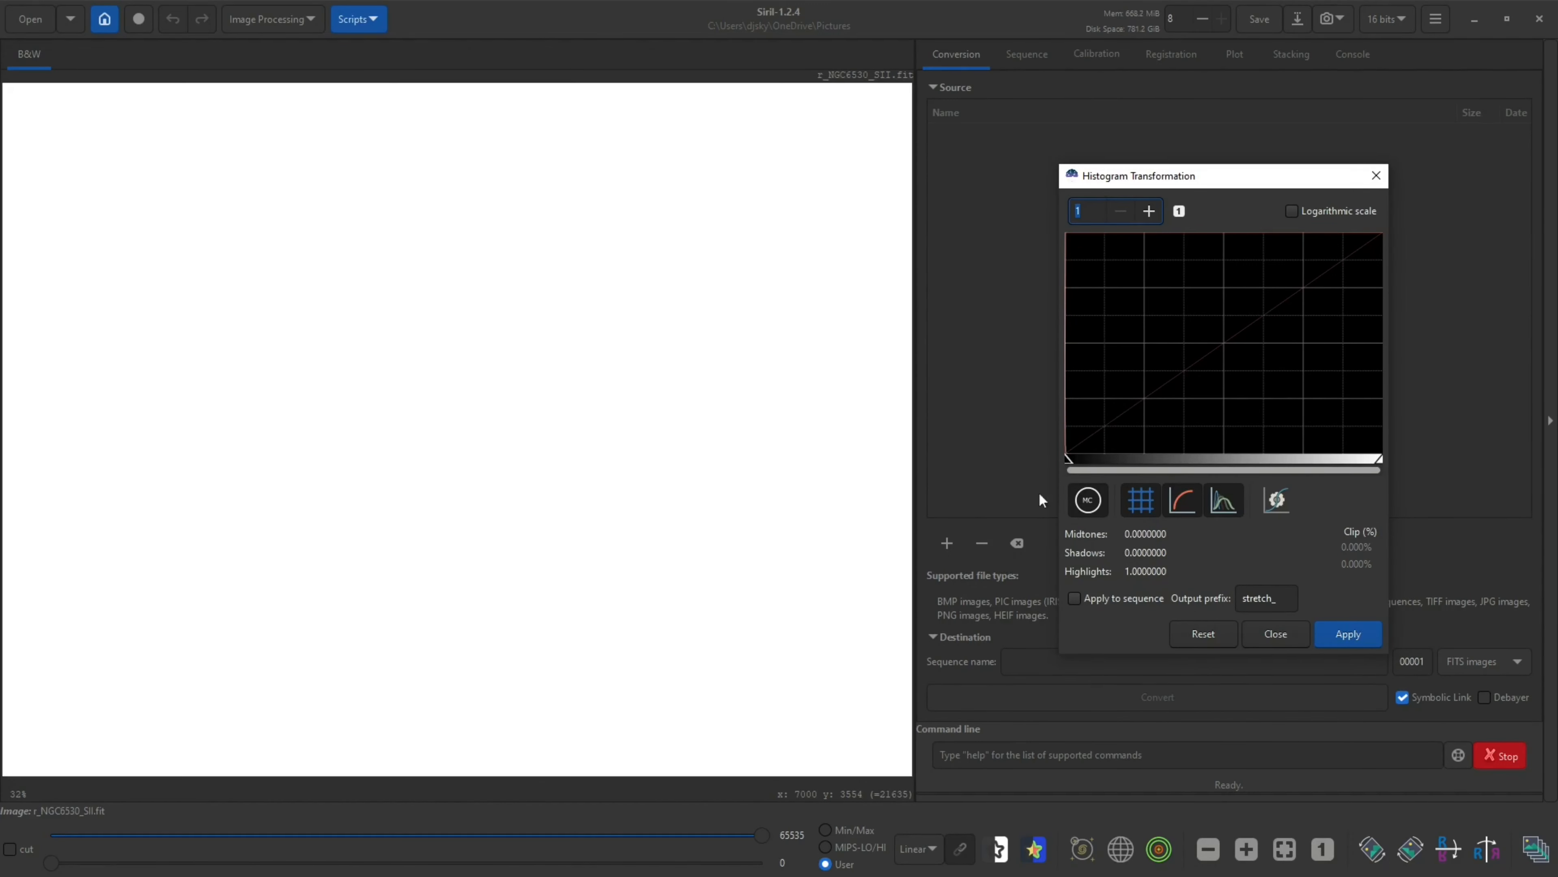
{"action": "left_click", "coordinate": [1073, 468]}
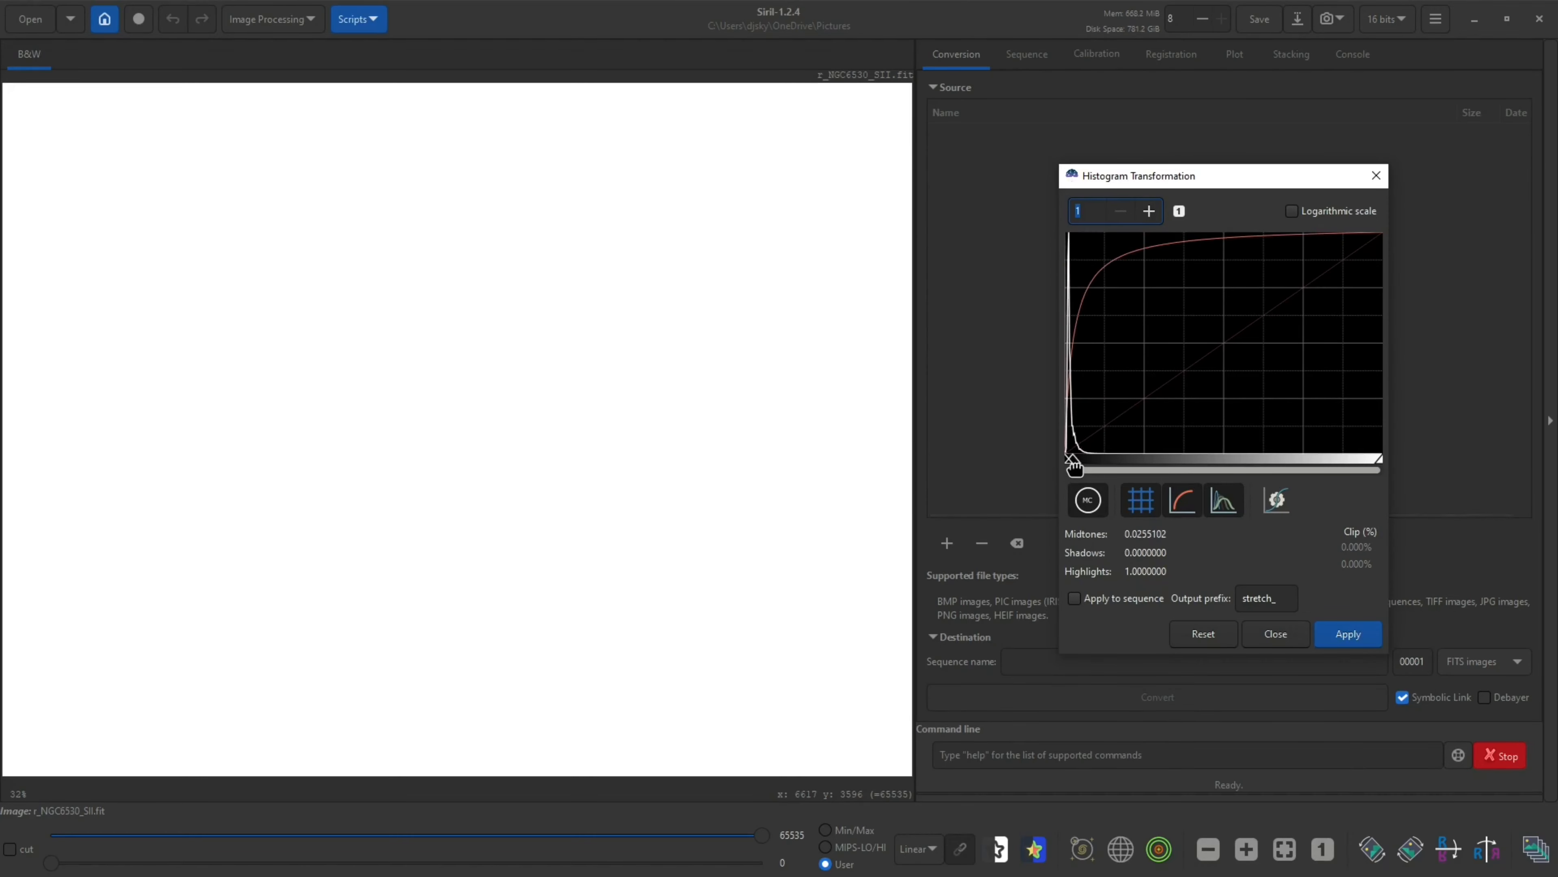
{"action": "left_click", "coordinate": [1071, 461]}
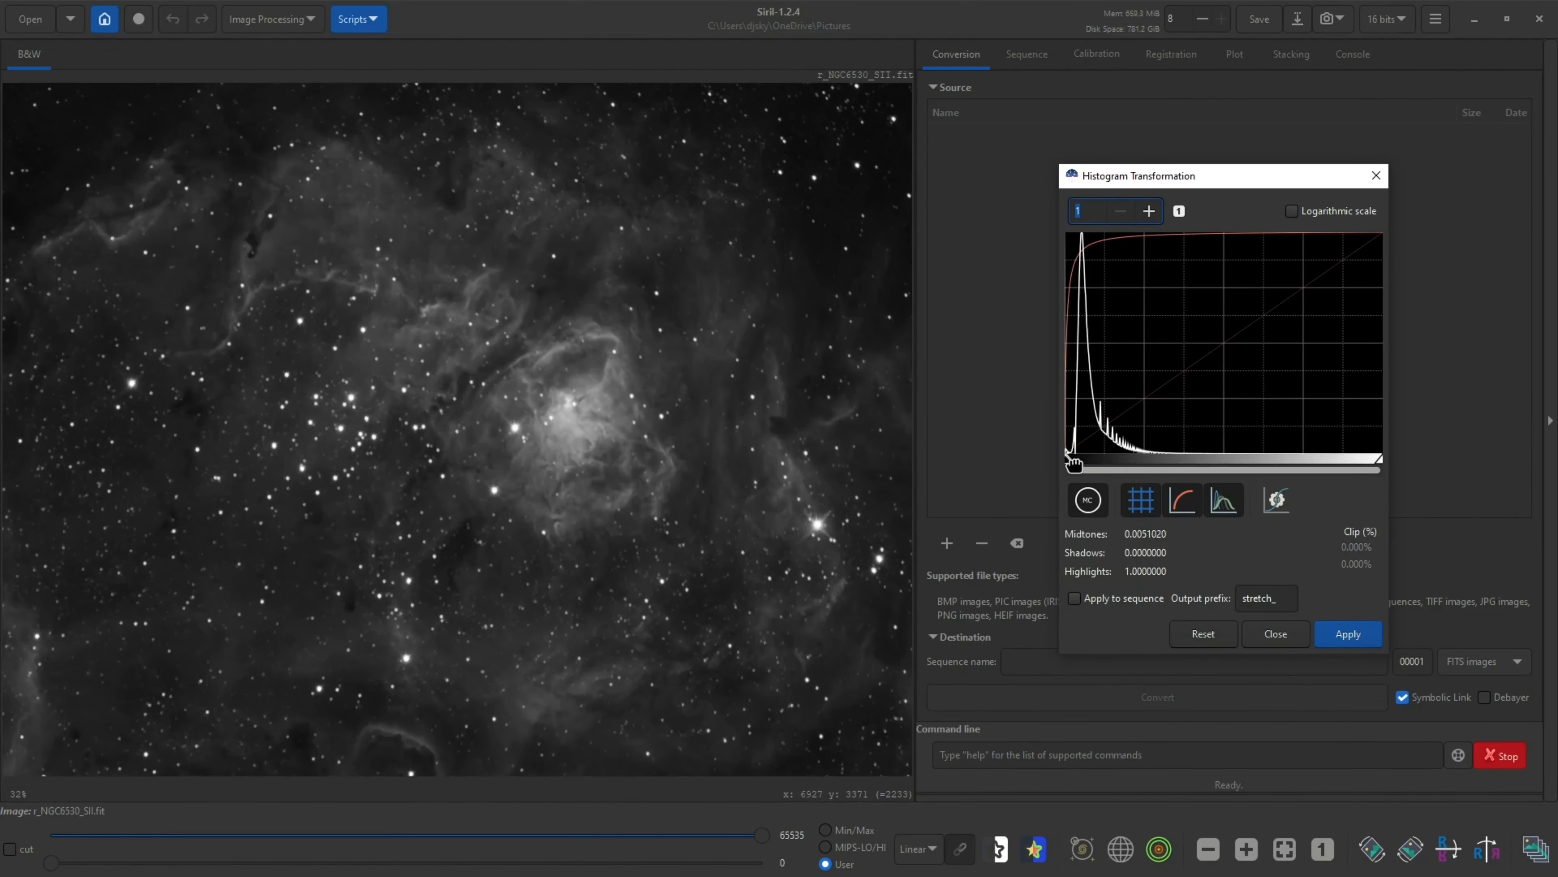
{"action": "left_click_drag", "start_coordinate": [1075, 463], "coordinate": [1063, 463]}
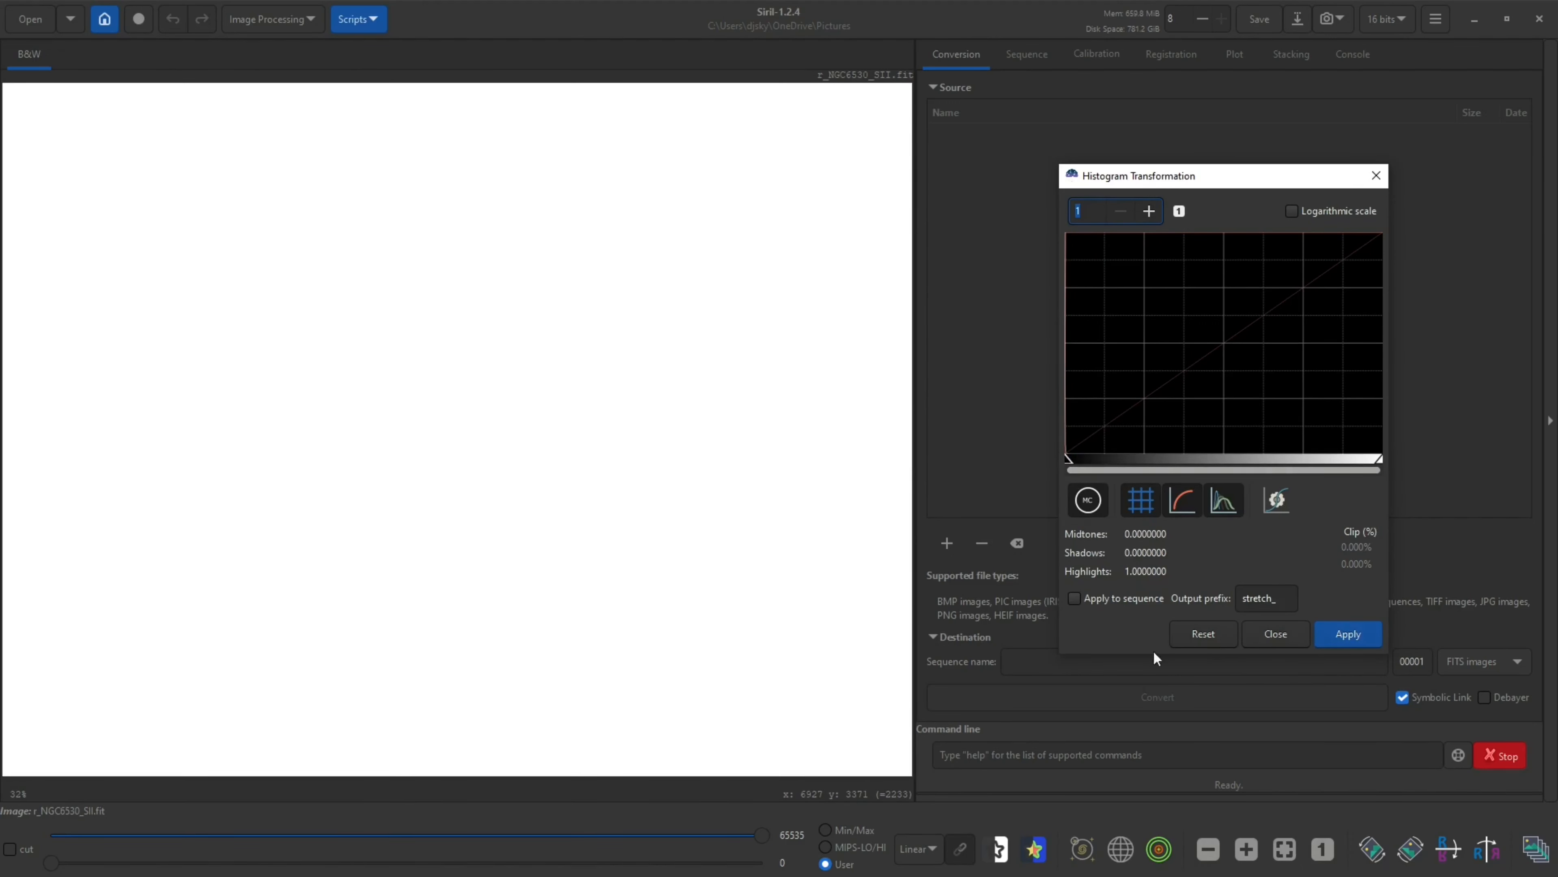
{"action": "left_click", "coordinate": [1184, 637]}
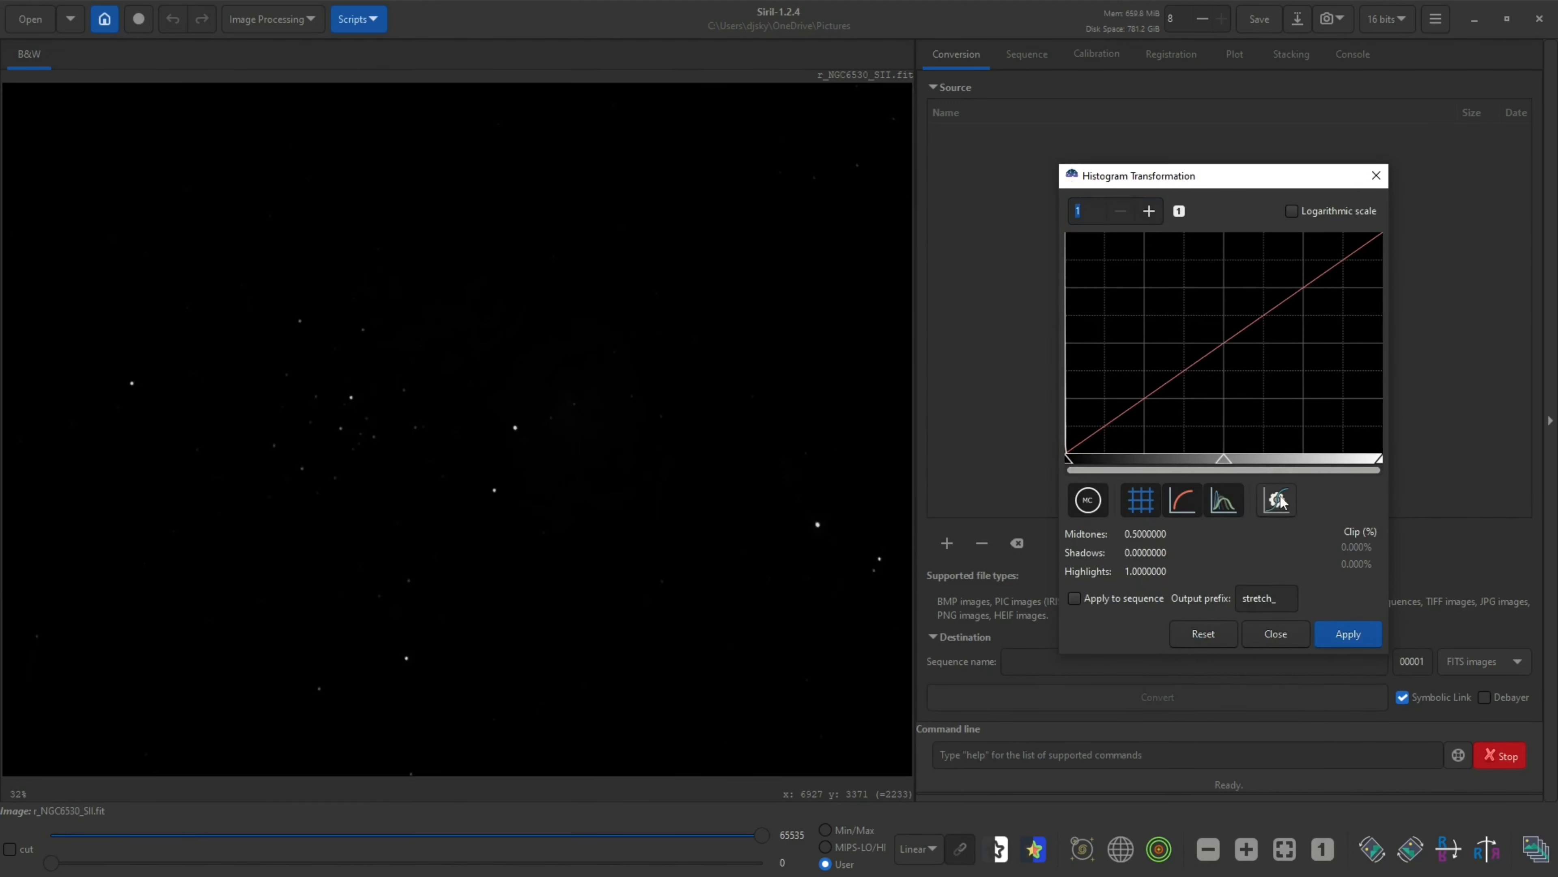
Apply an autostretch to the SII image and close the Histogram Transformation dialog
{"action": "left_click", "coordinate": [1278, 499]}
{"action": "left_click", "coordinate": [1346, 640]}
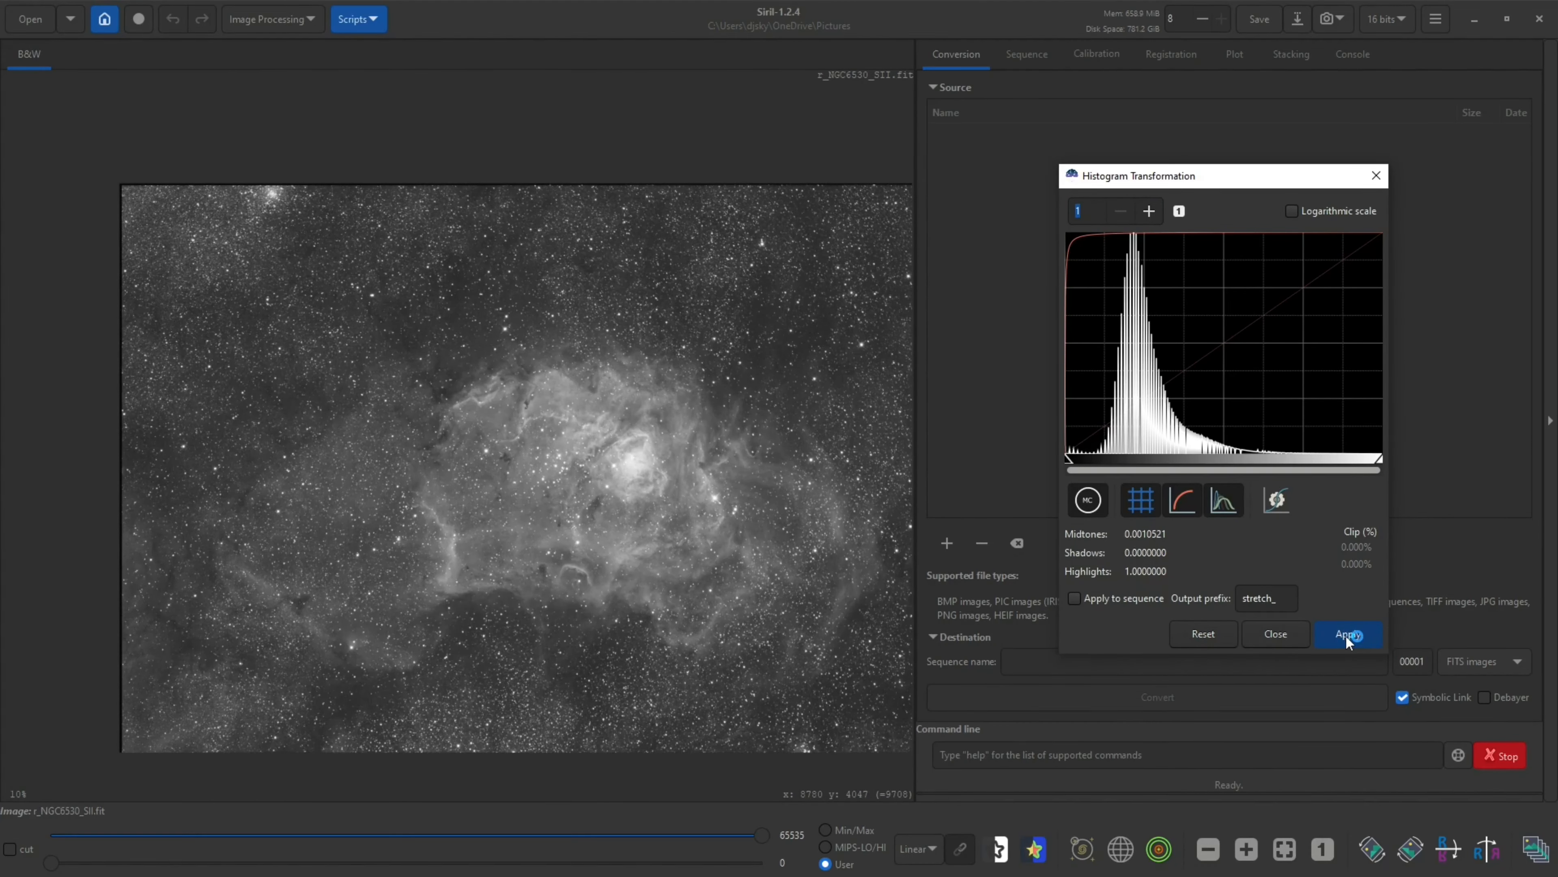
{"action": "left_click", "coordinate": [1271, 636]}
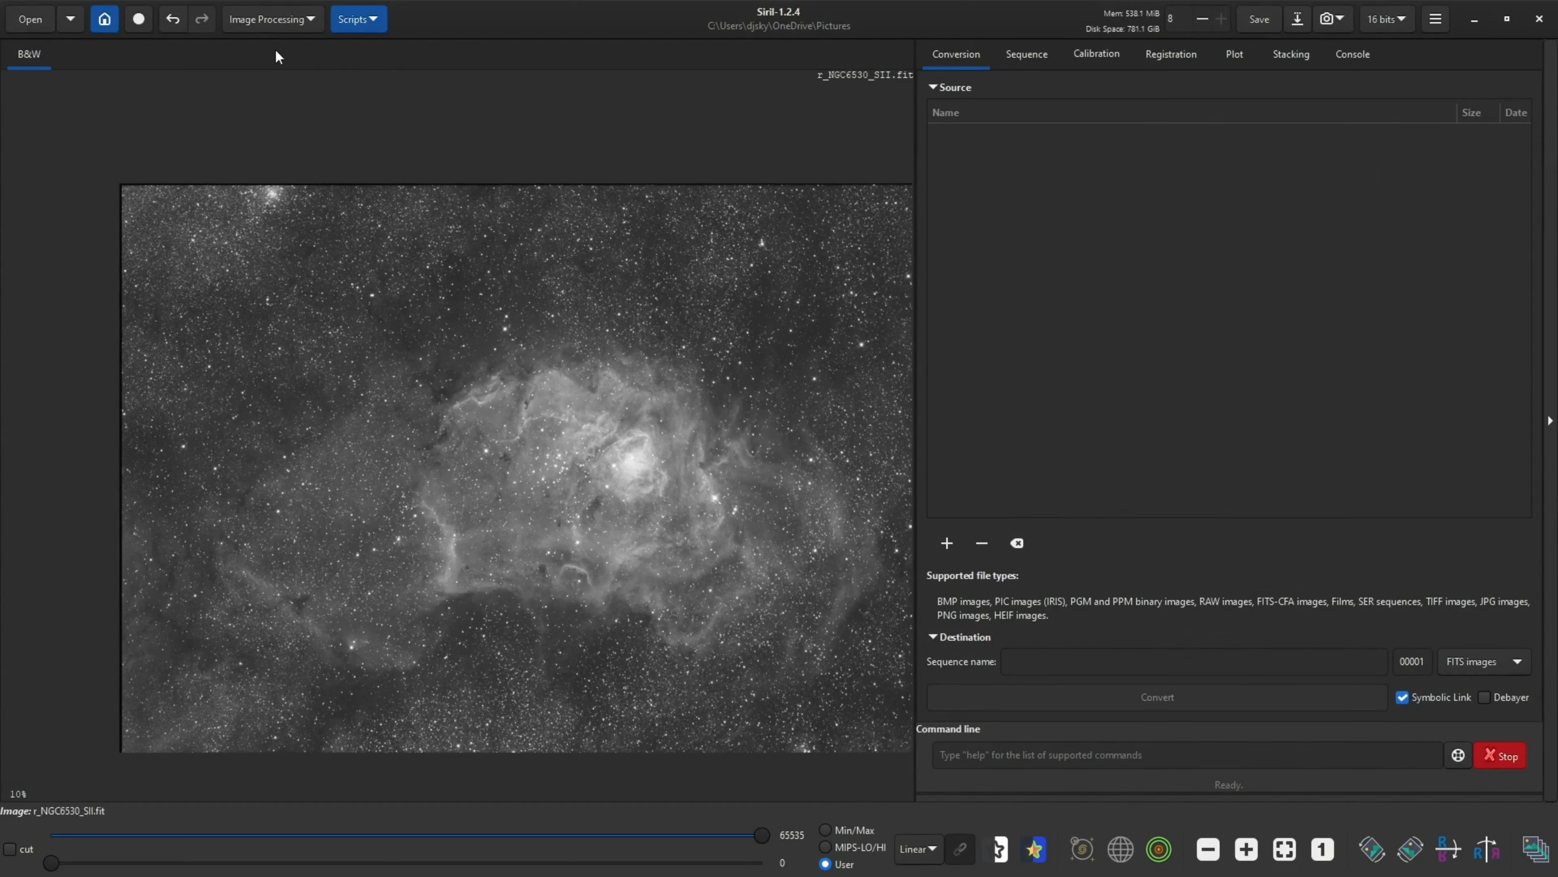
Run StarNet Star Removal on the stretched SII image
{"action": "left_click", "coordinate": [272, 23]}
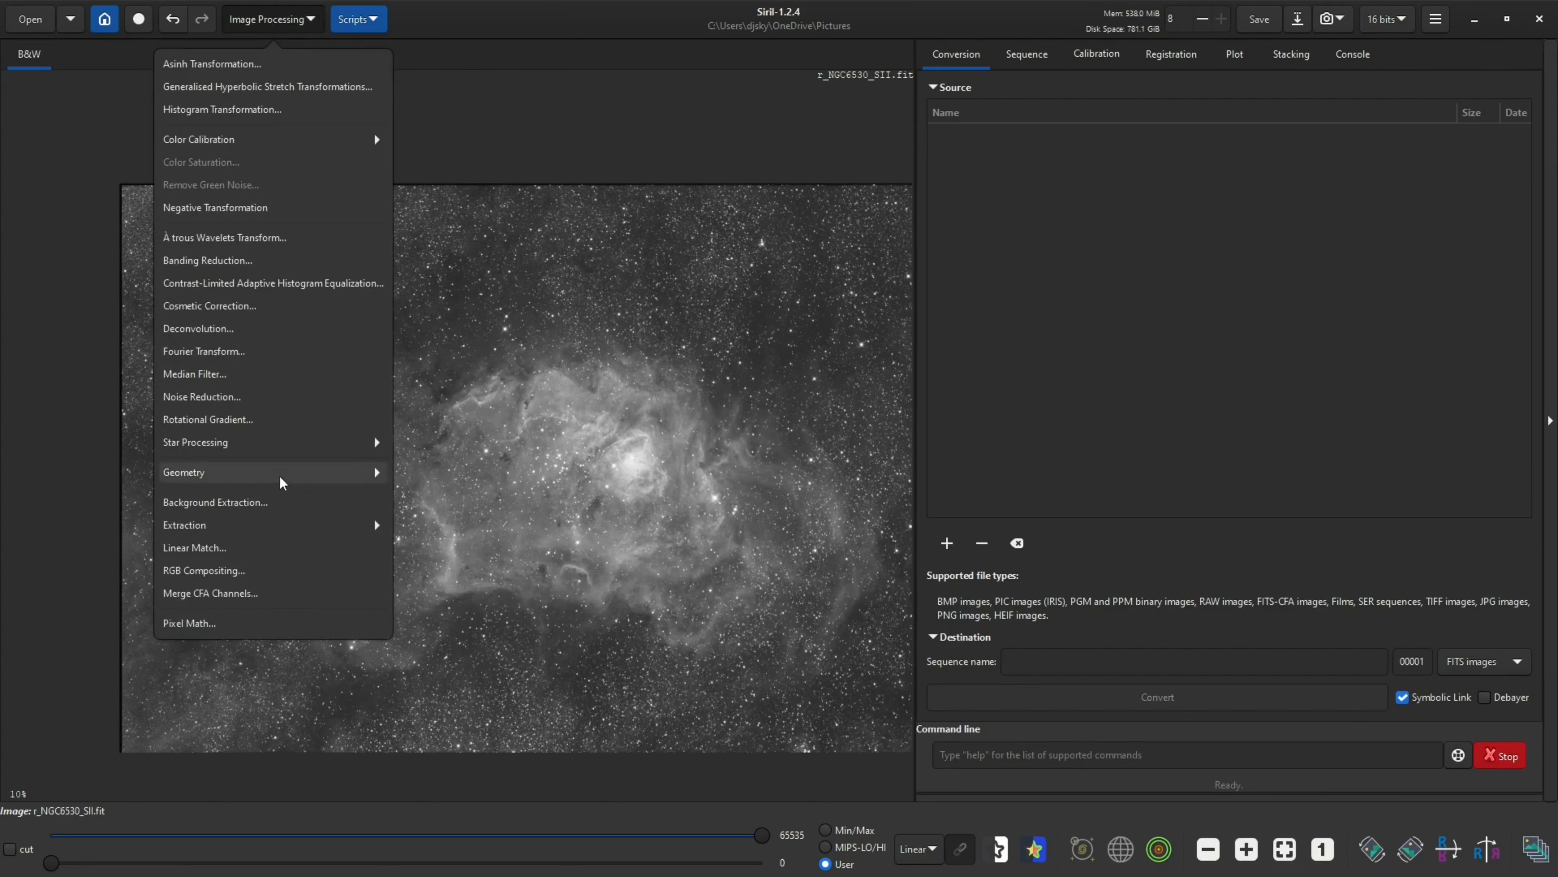
{"action": "left_click", "coordinate": [314, 450]}
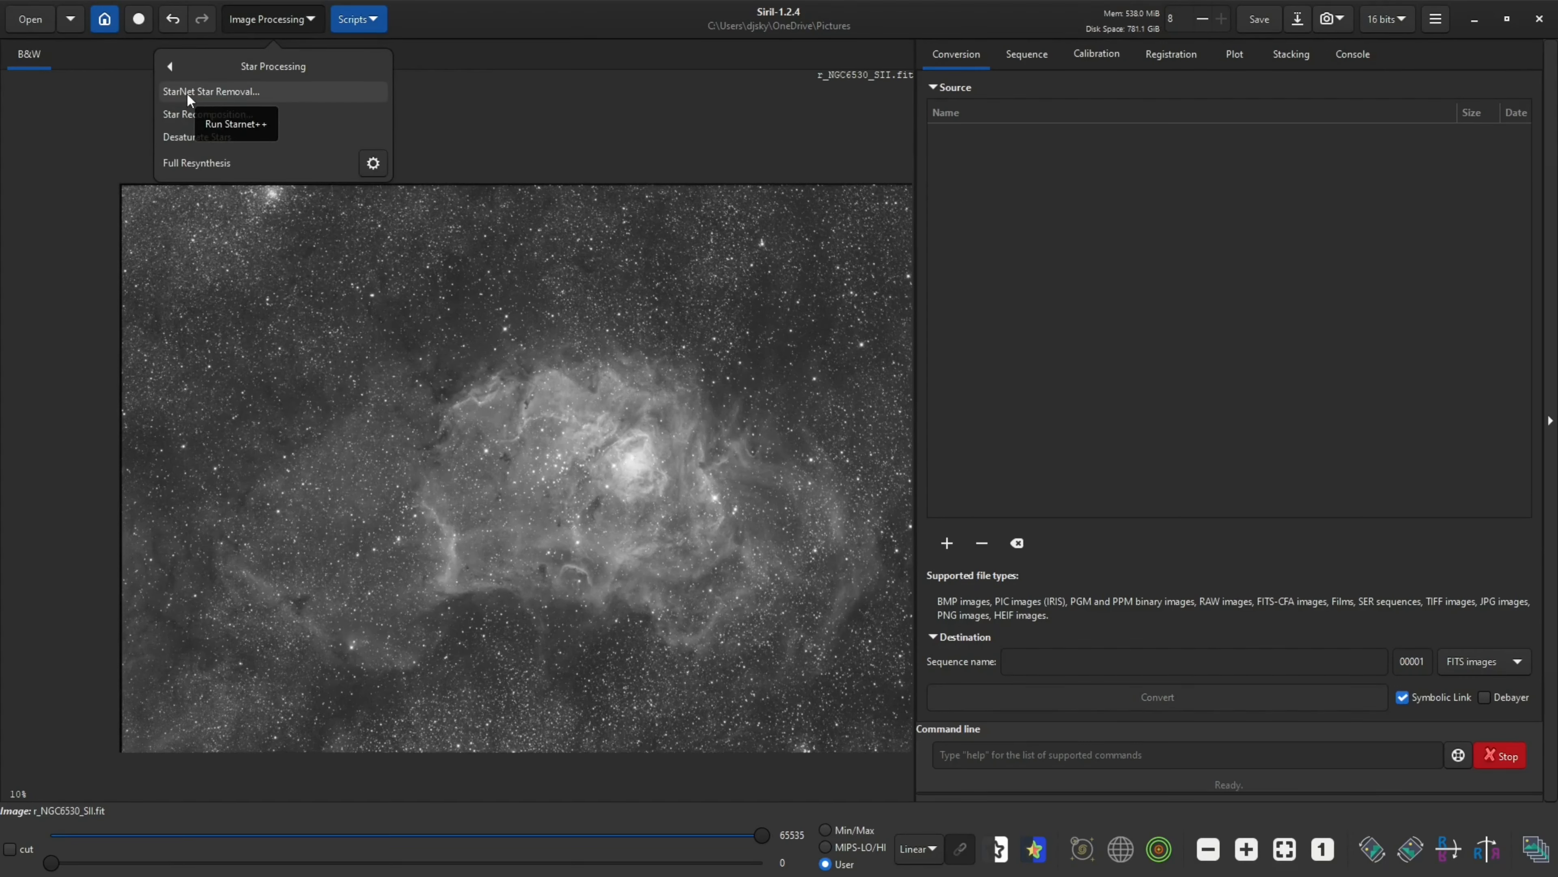
{"action": "left_click", "coordinate": [243, 94]}
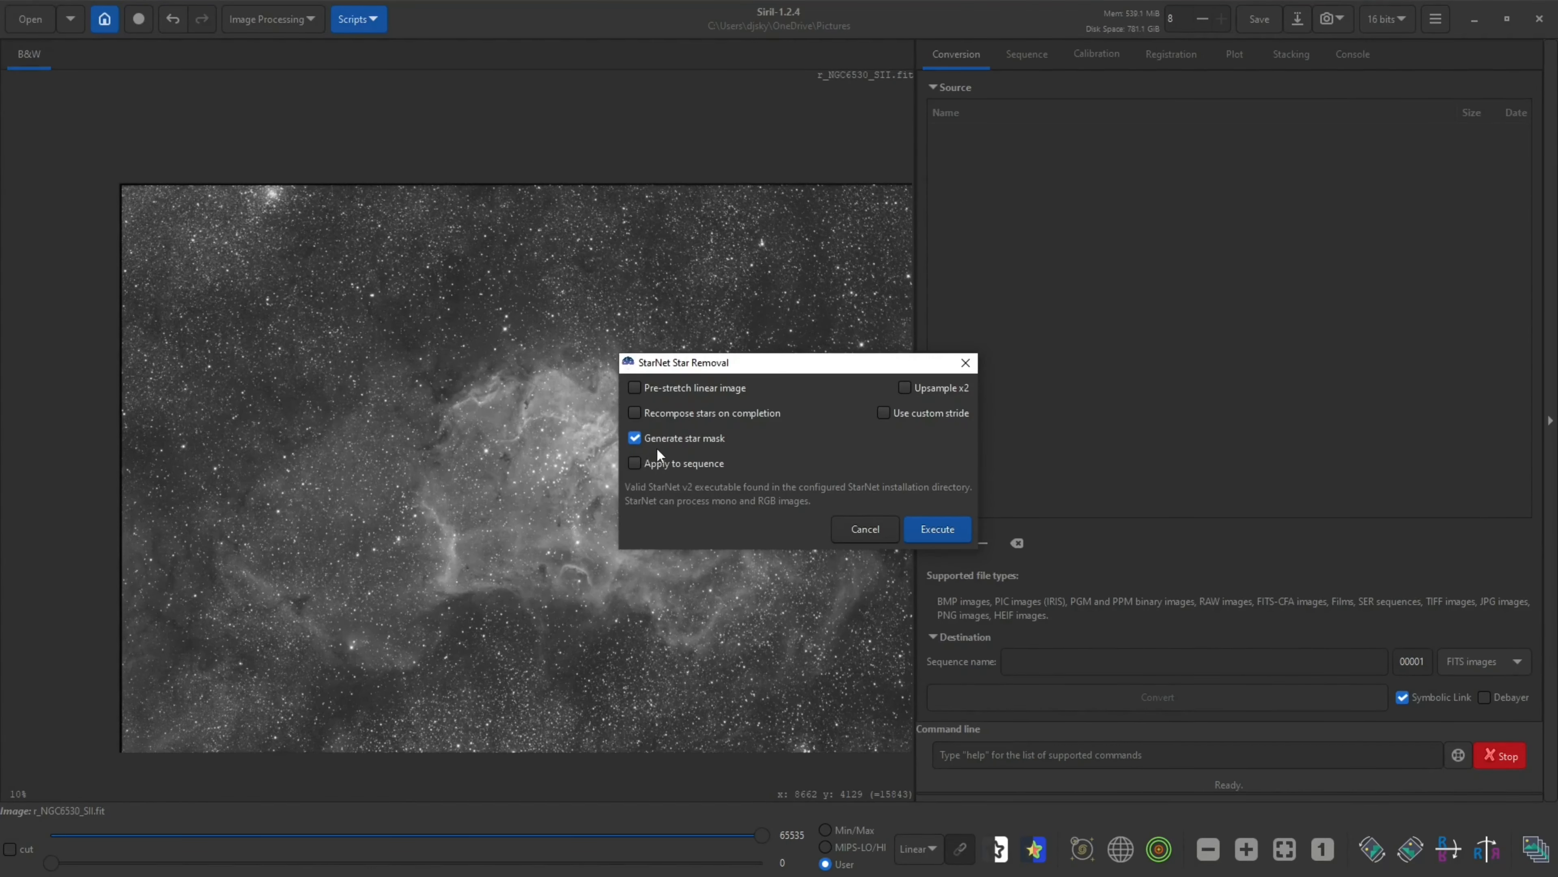
{"action": "left_click", "coordinate": [940, 530]}
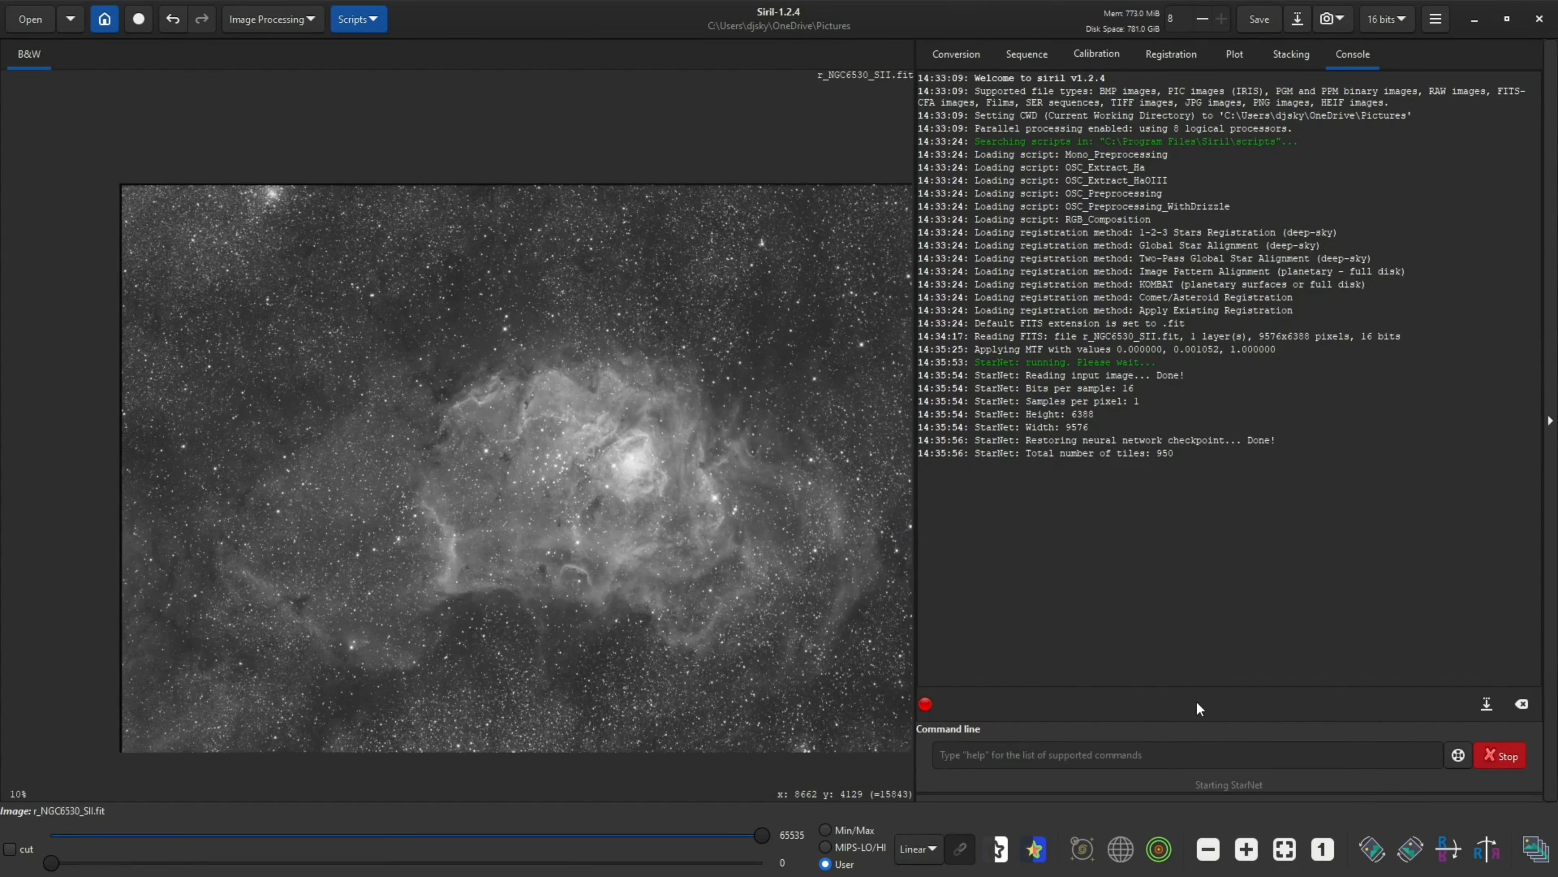
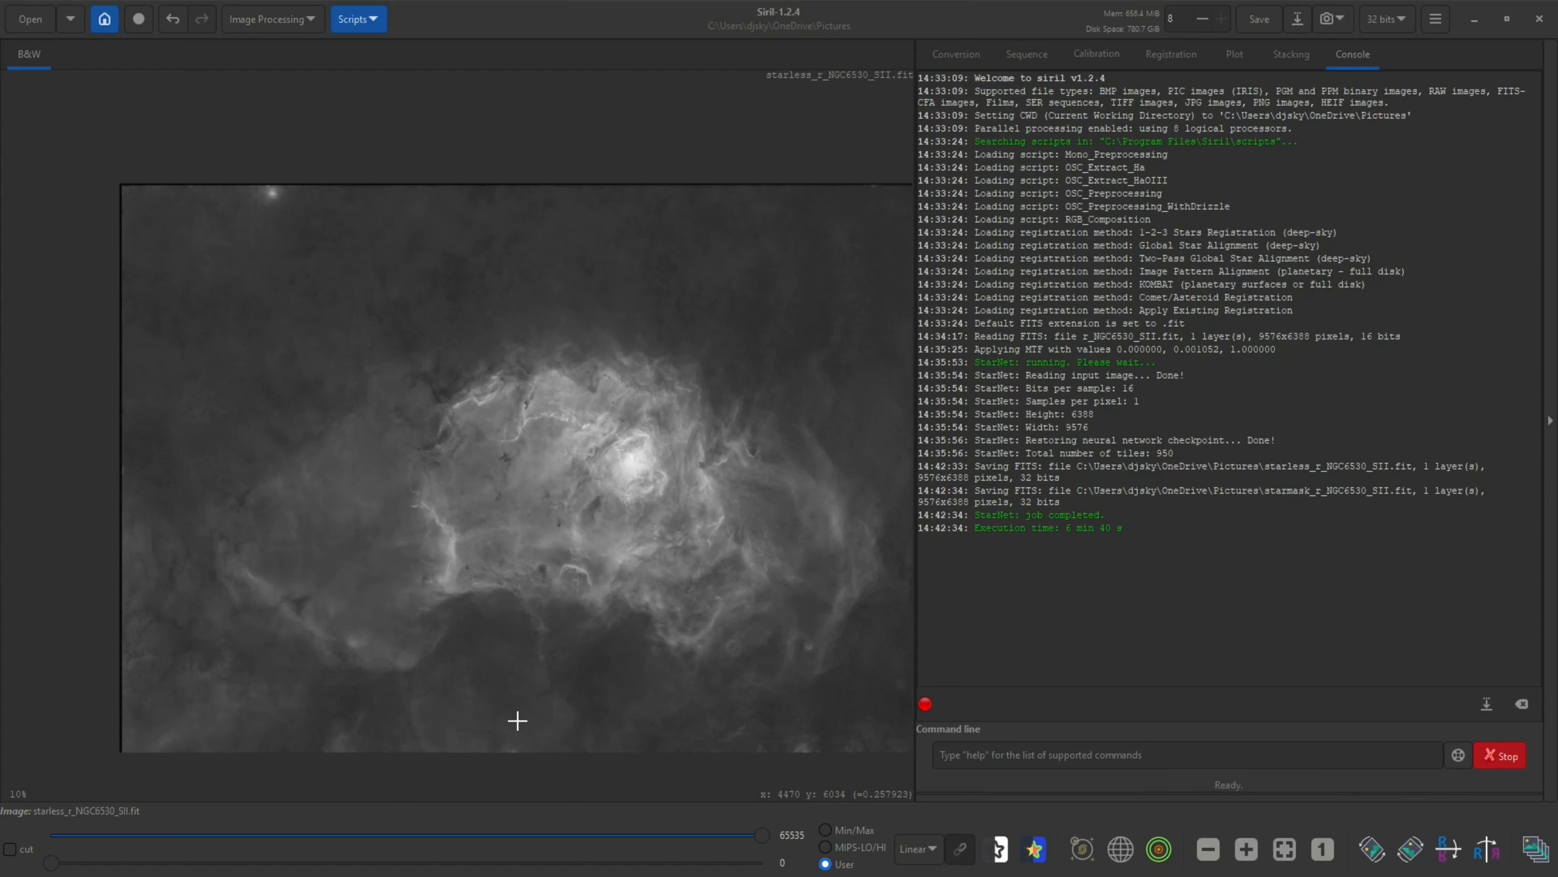
Open the r_NGC6530_OIII.fit image from the NGC6530 M8 folder, replacing the currently loaded image
{"action": "left_click_drag", "start_coordinate": [0, 271], "coordinate": [616, 228]}
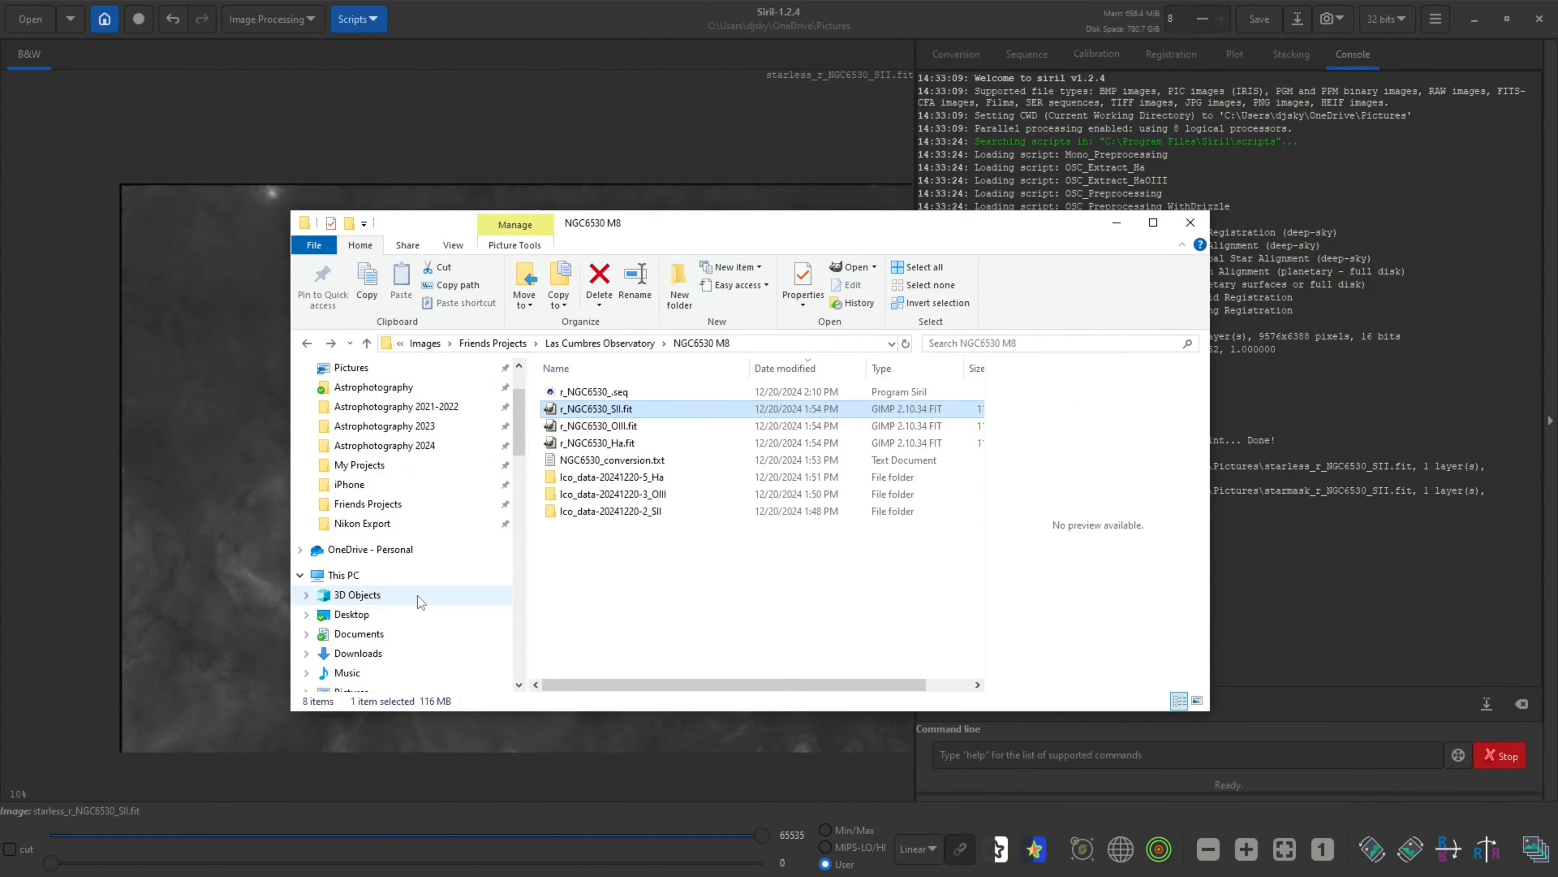
{"action": "scroll", "coordinate": [417, 521], "scroll_direction": "up", "scroll_amount": 1}
{"action": "left_click", "coordinate": [388, 425]}
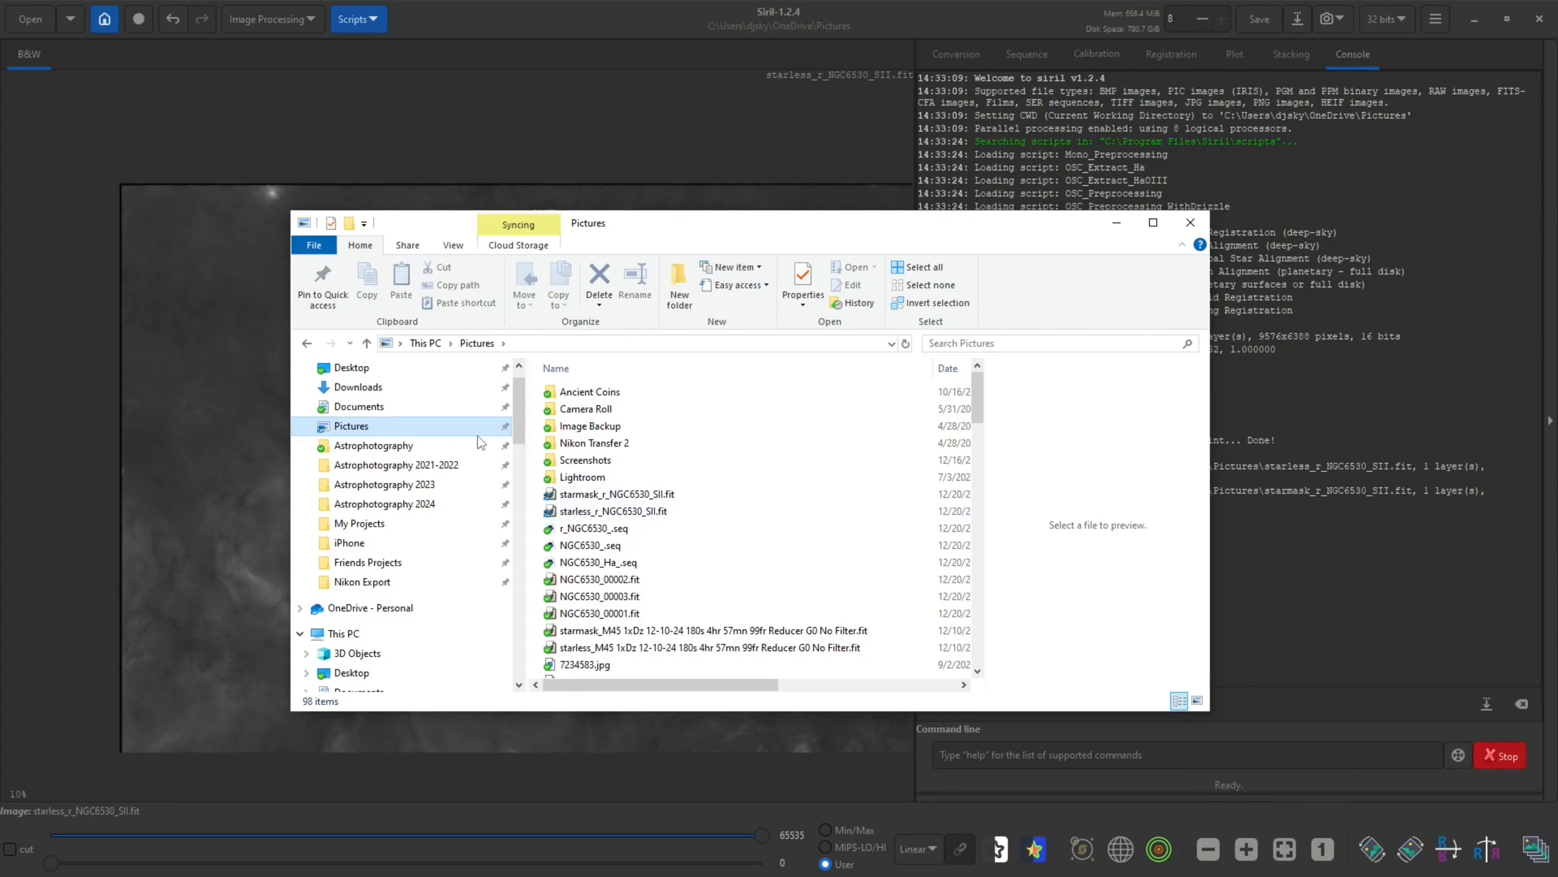
{"action": "left_click", "coordinate": [307, 343]}
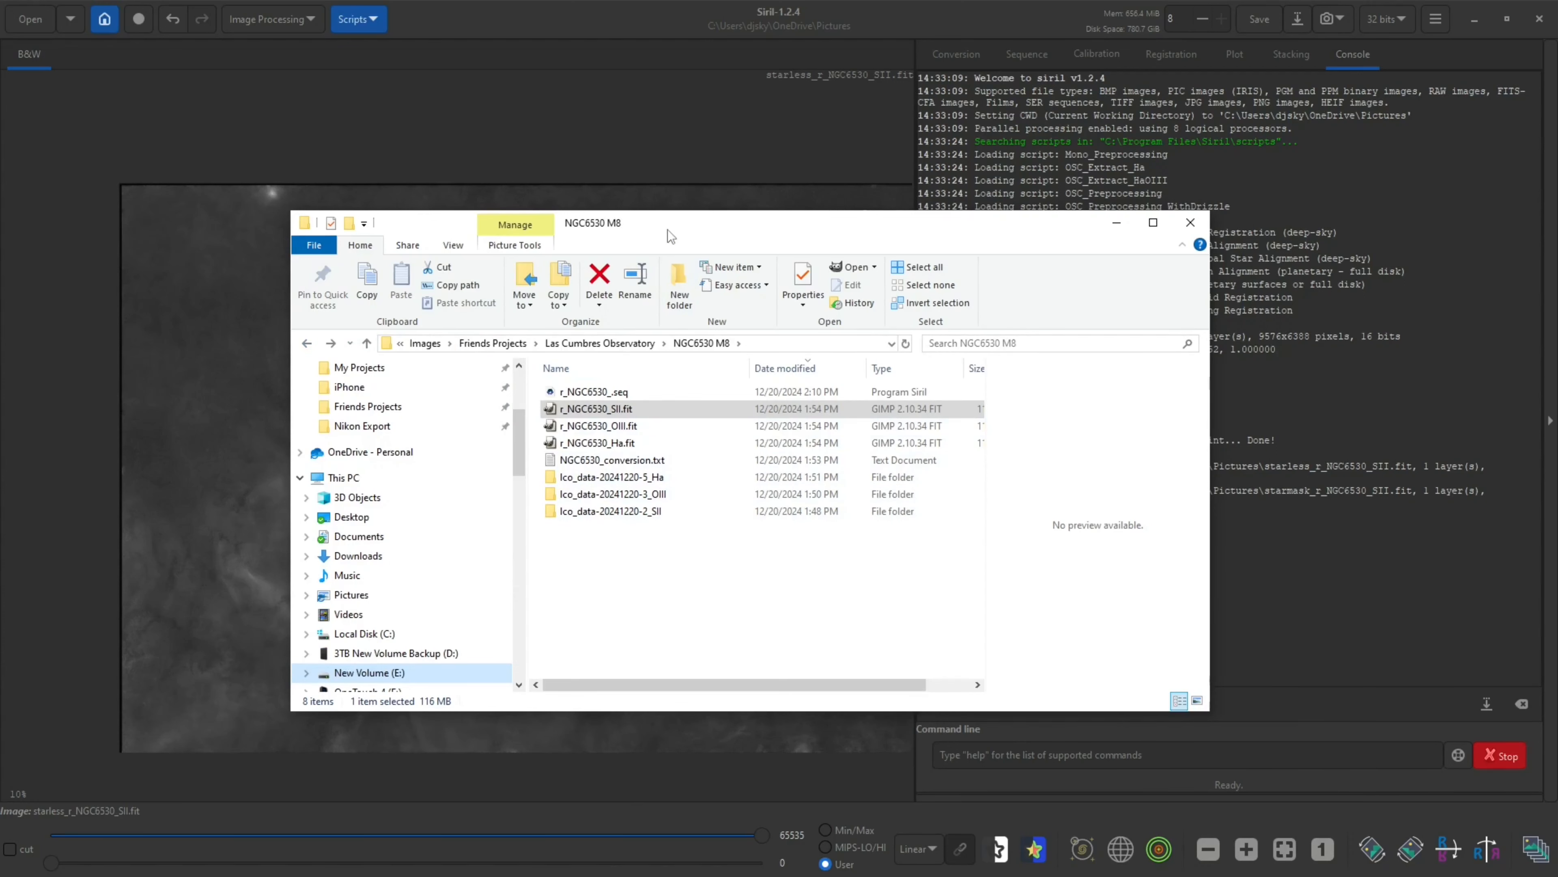
{"action": "left_click_drag", "start_coordinate": [666, 229], "coordinate": [440, 322]}
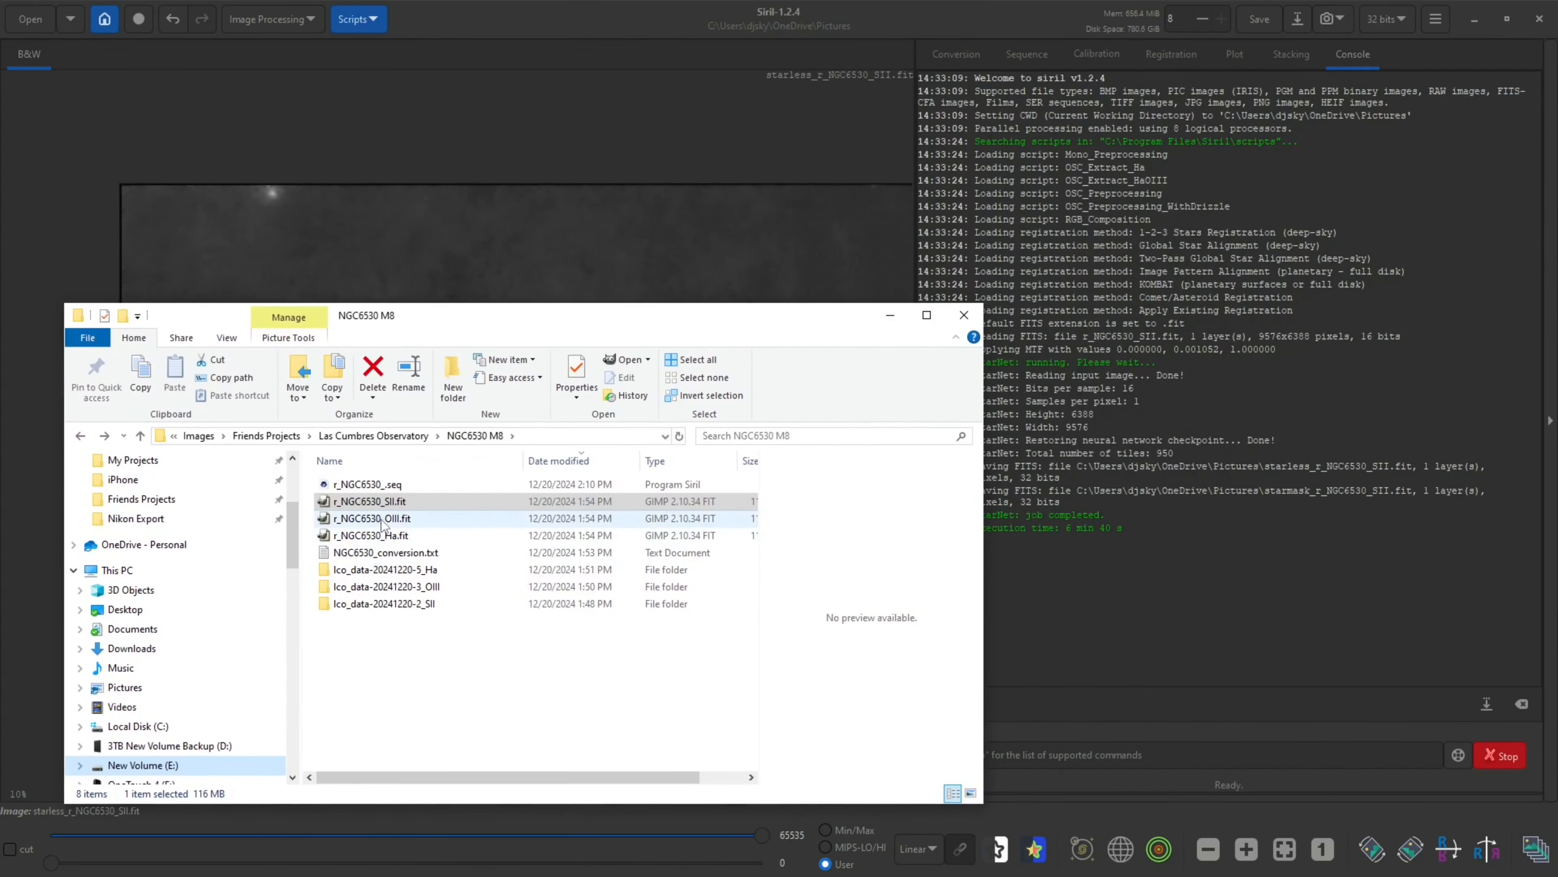
{"action": "left_click_drag", "start_coordinate": [382, 521], "coordinate": [690, 263]}
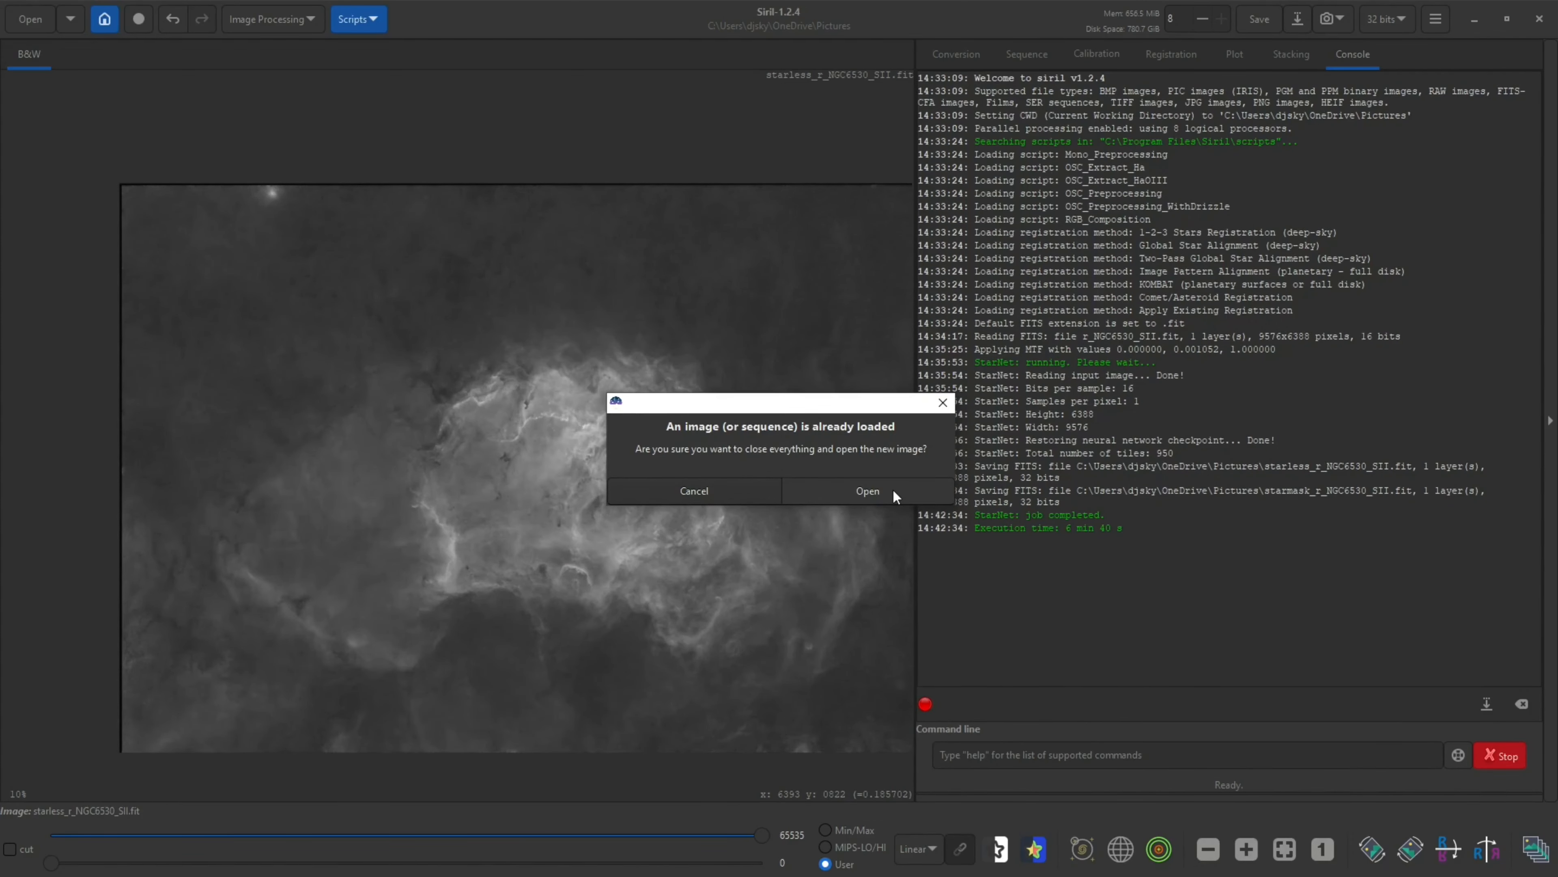
{"action": "left_click", "coordinate": [893, 491]}
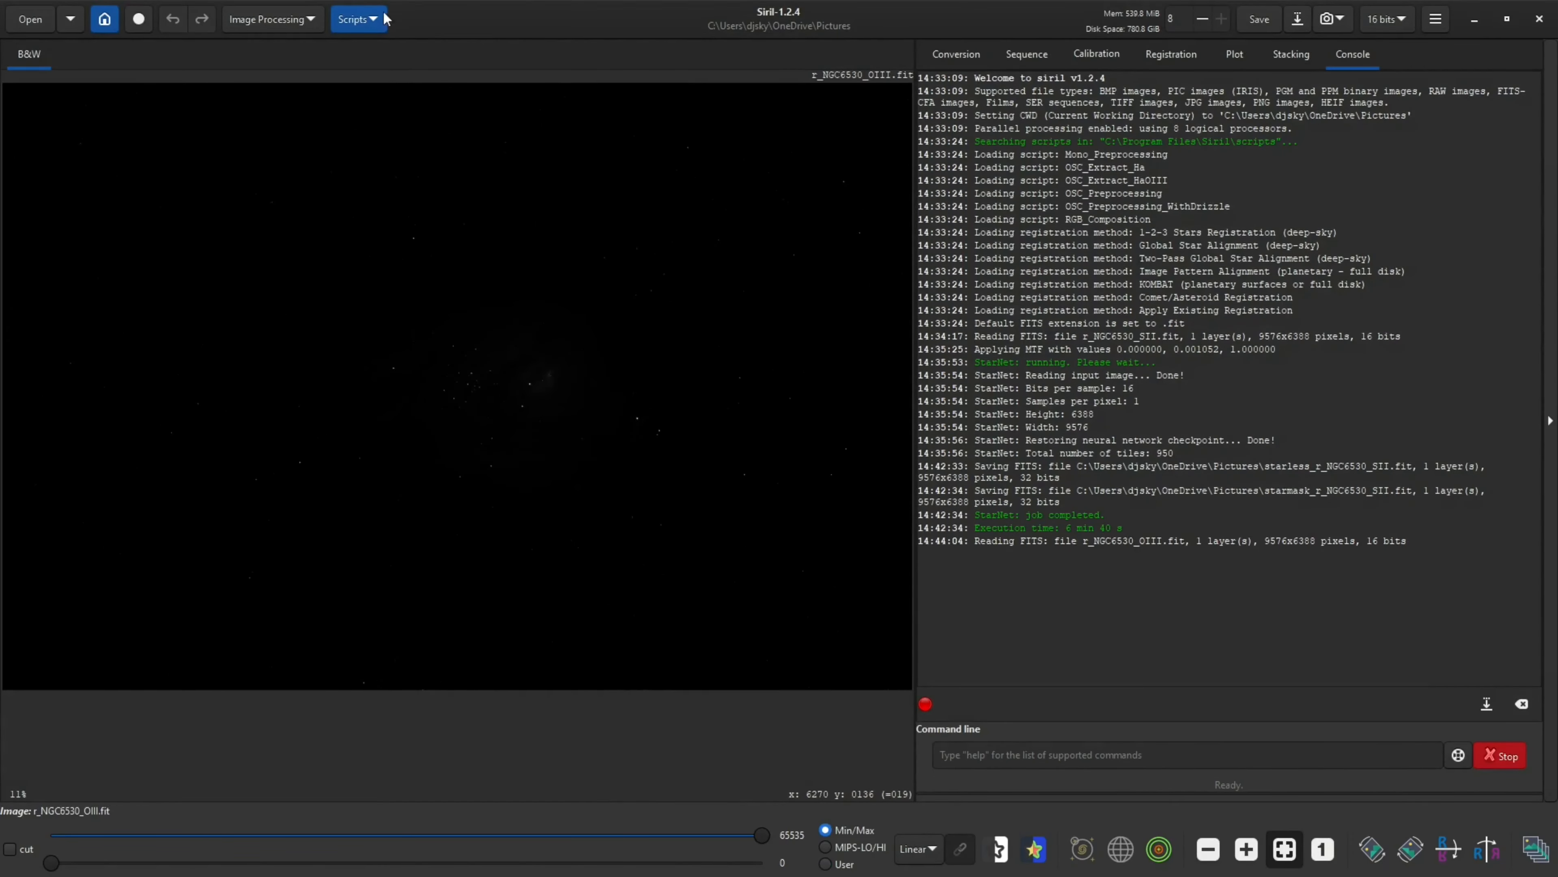
Stretch the OIII image in Histogram Transformation with midtones about 0.0078, apply it and close the dialog
{"action": "left_click", "coordinate": [302, 20]}
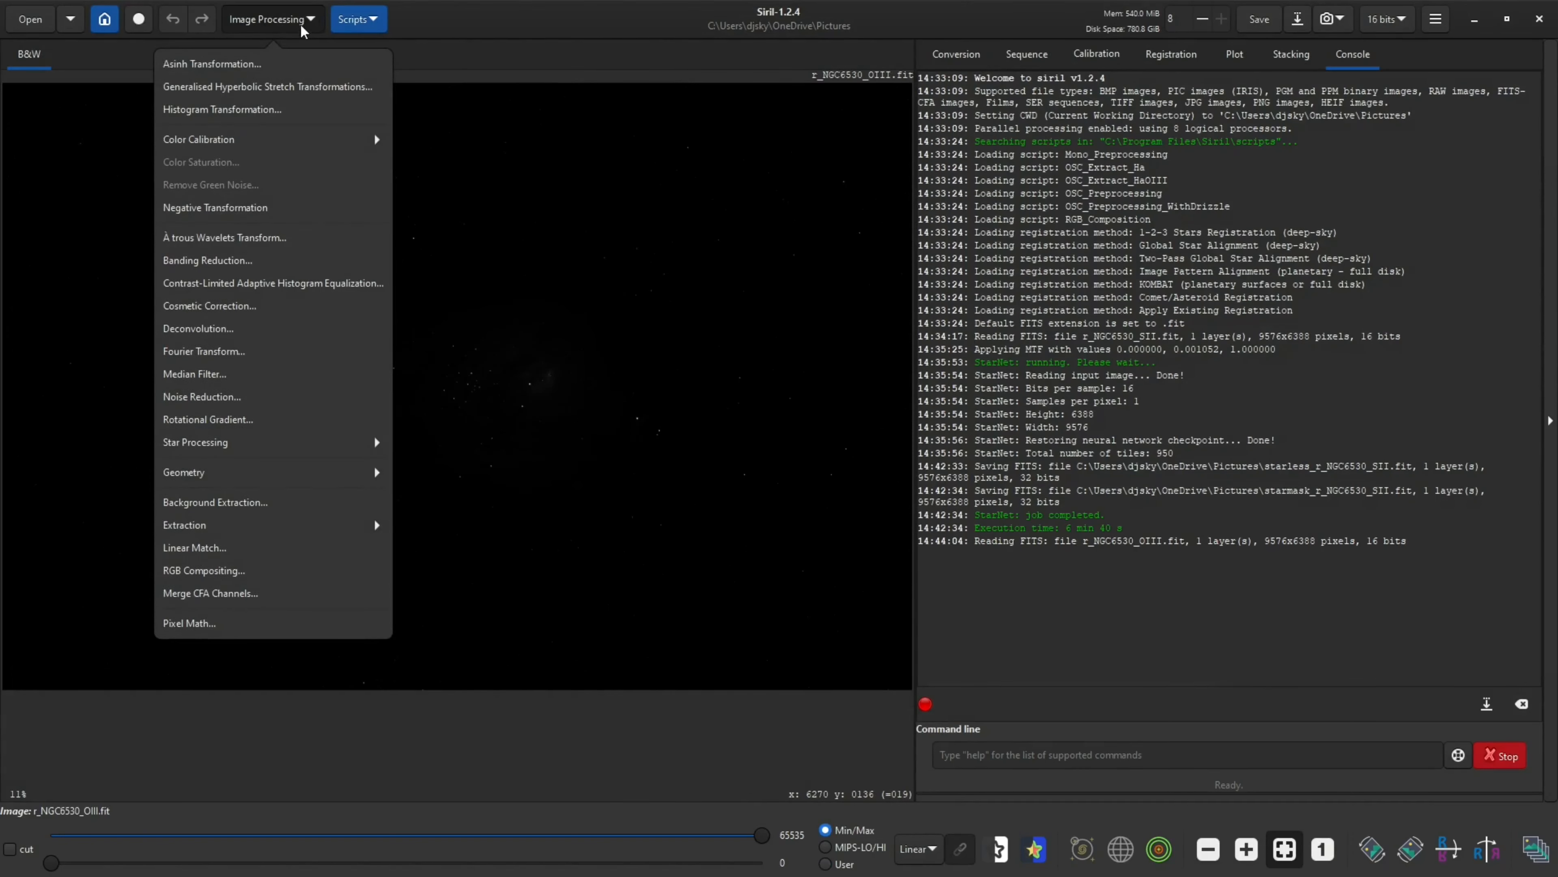
{"action": "left_click", "coordinate": [284, 111]}
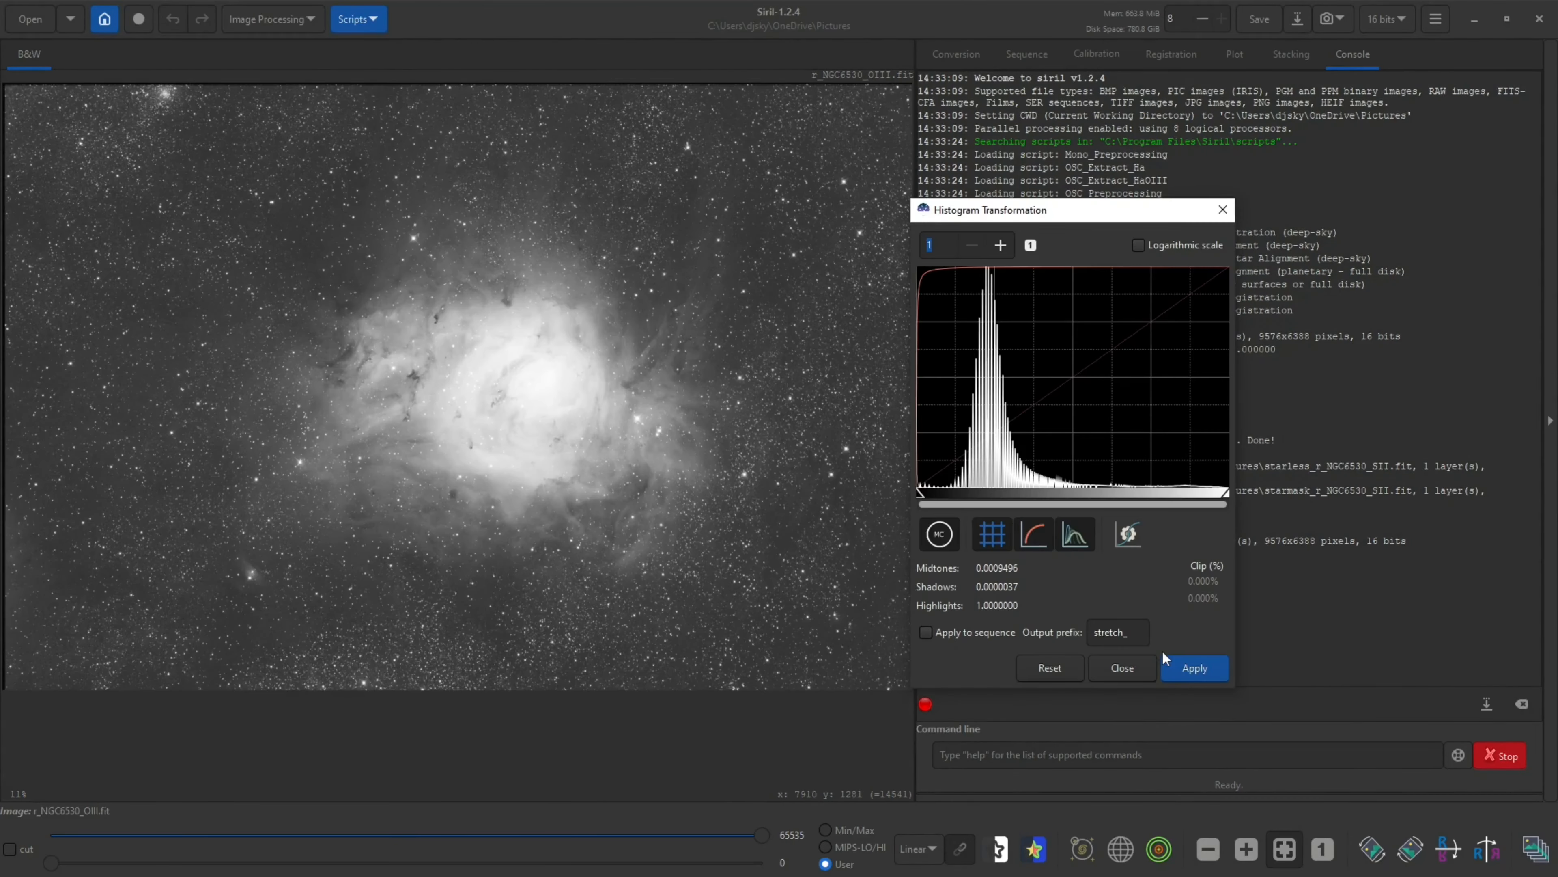
{"action": "scroll", "coordinate": [540, 360], "scroll_direction": "up", "scroll_amount": 3}
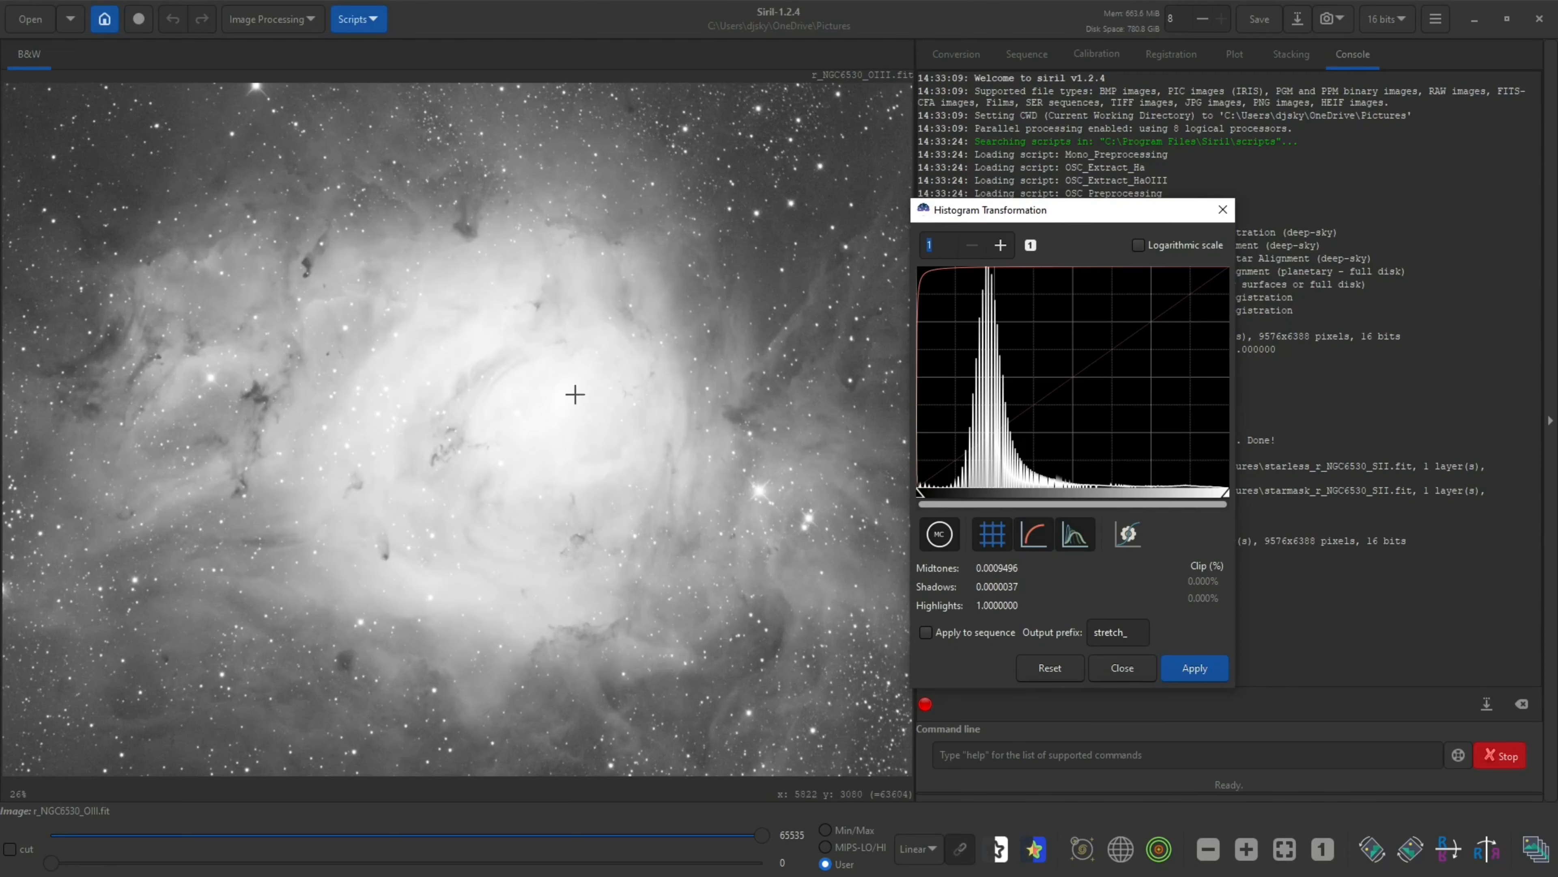
{"action": "scroll", "coordinate": [575, 396], "scroll_direction": "down", "scroll_amount": 2}
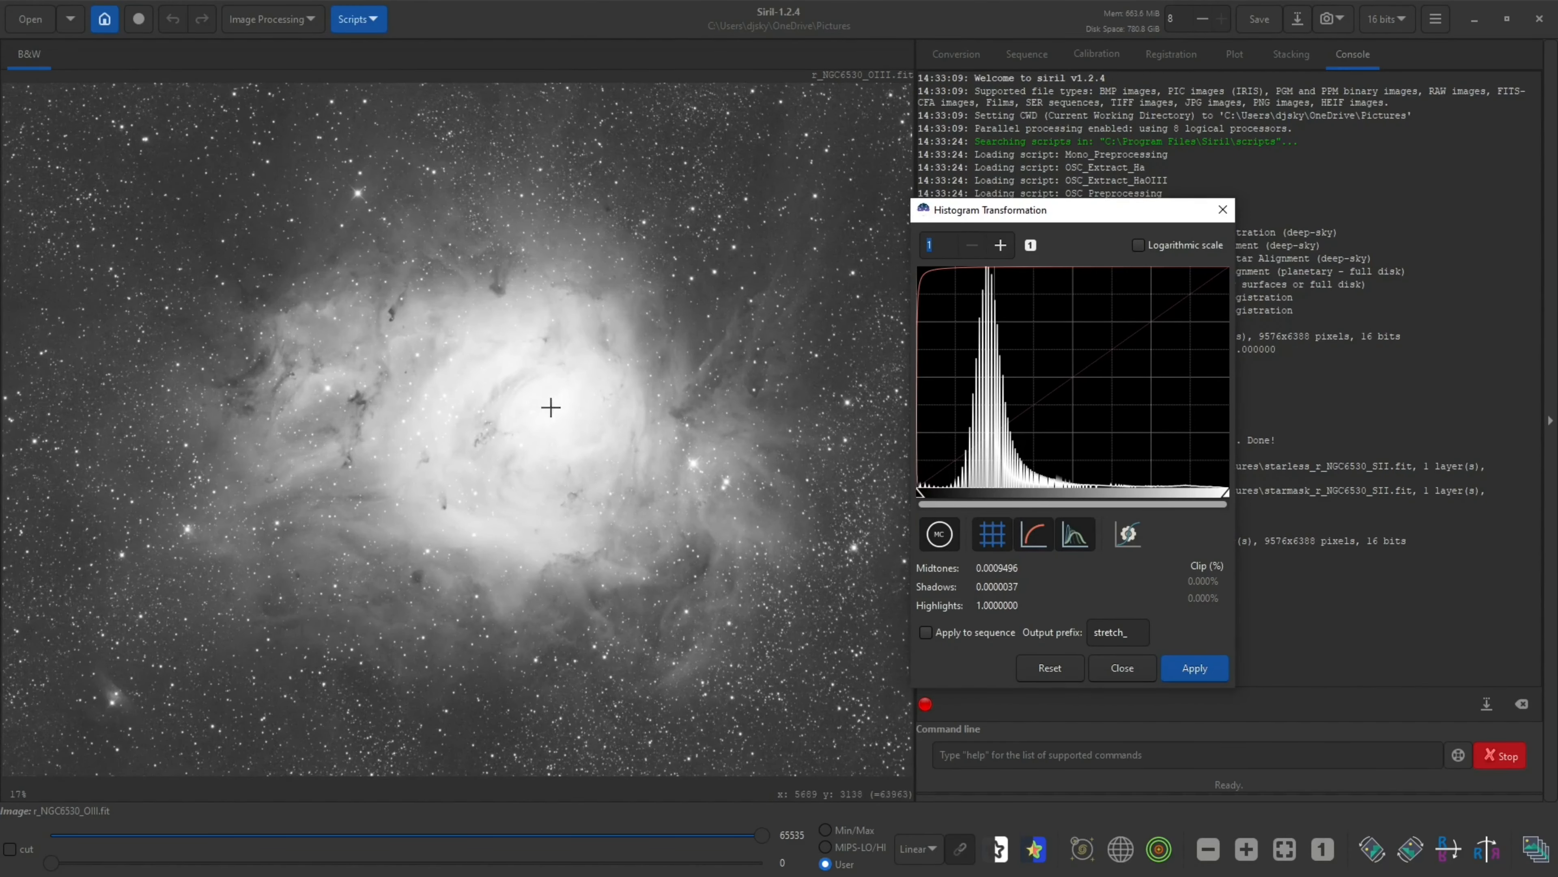
{"action": "scroll", "coordinate": [575, 399], "scroll_direction": "up", "scroll_amount": 2}
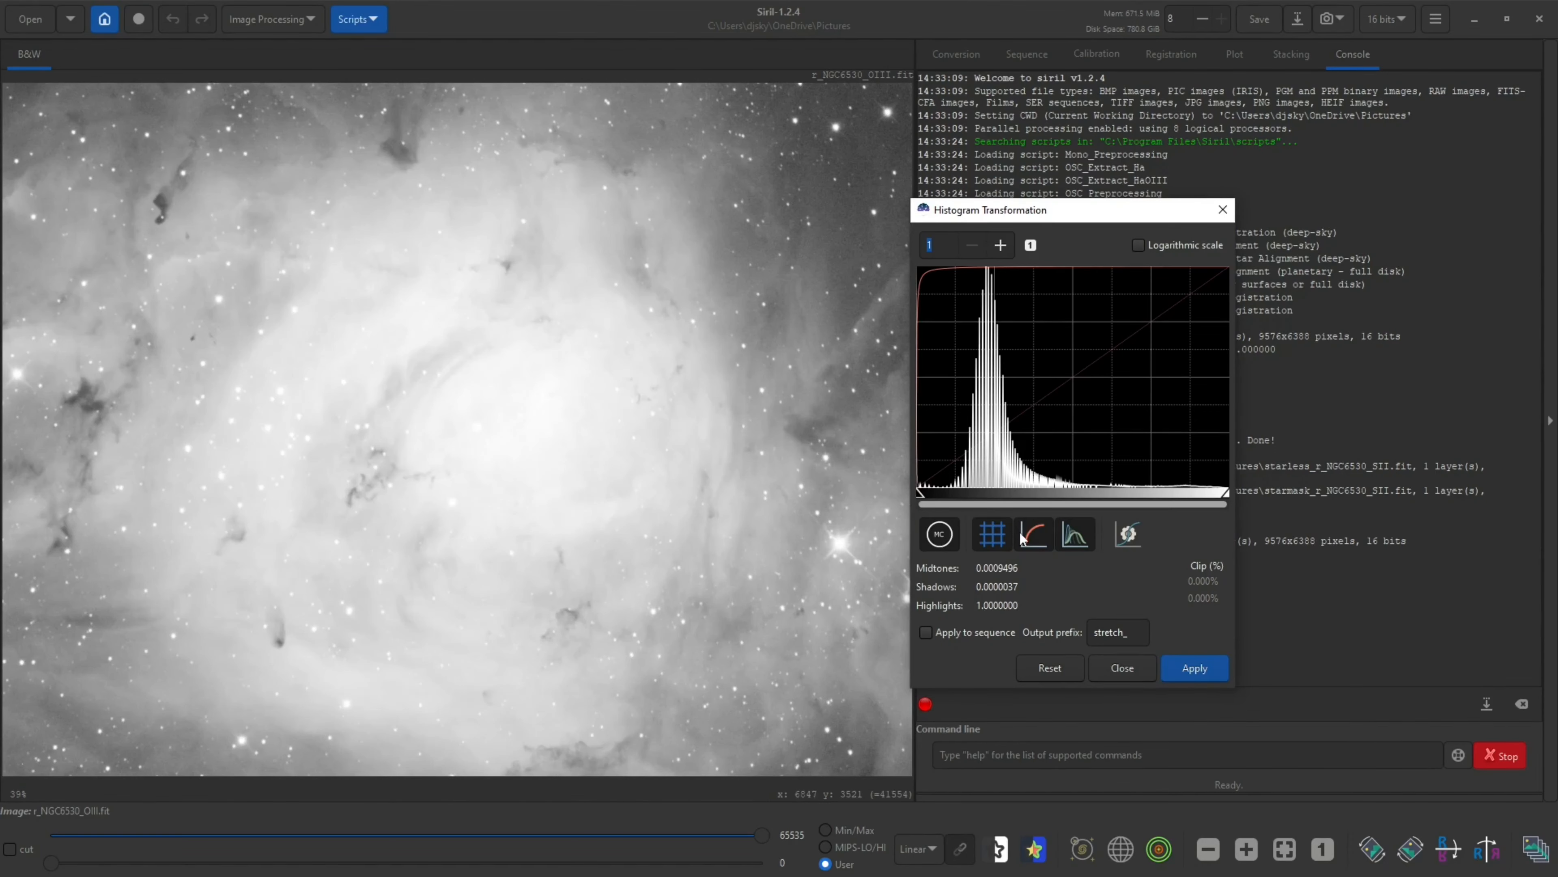
{"action": "left_click_drag", "start_coordinate": [921, 498], "coordinate": [932, 498]}
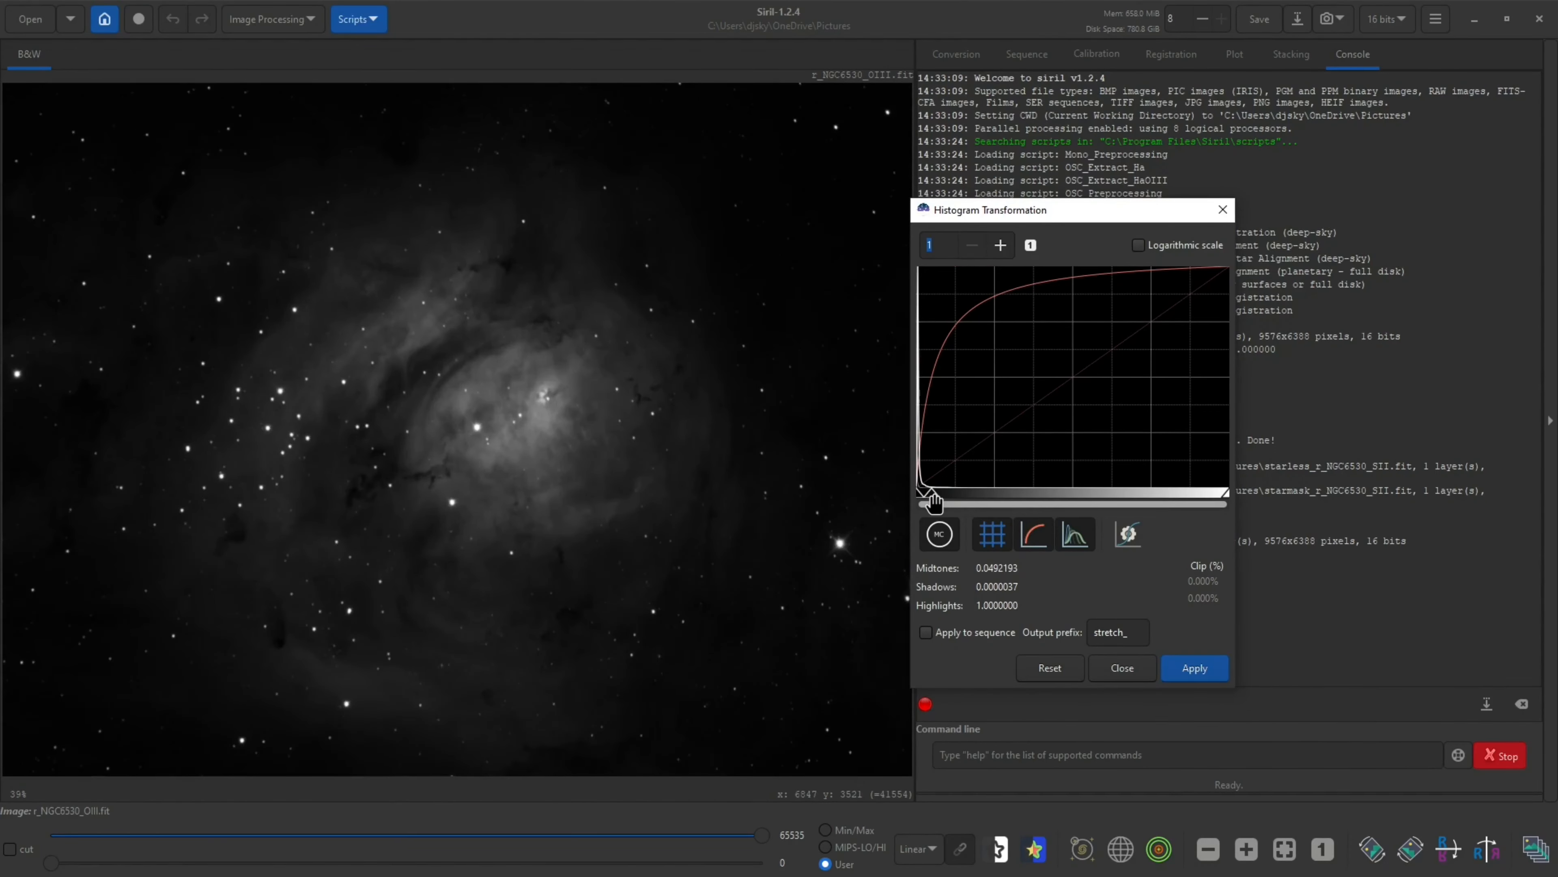
{"action": "left_click_drag", "start_coordinate": [932, 500], "coordinate": [919, 491]}
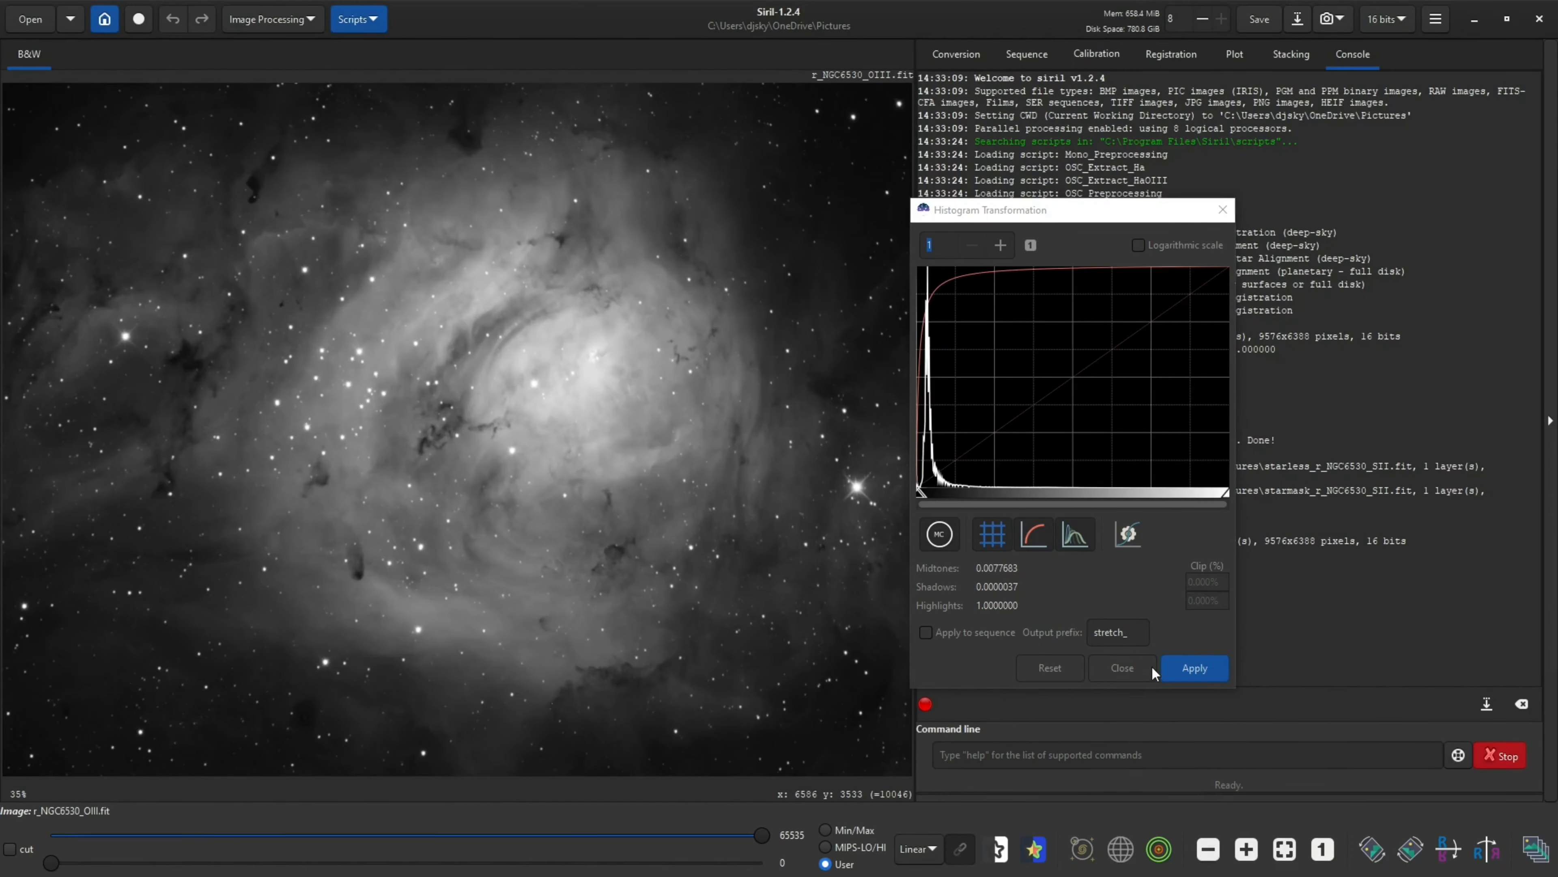
{"action": "left_click", "coordinate": [1198, 667]}
{"action": "left_click", "coordinate": [1117, 667]}
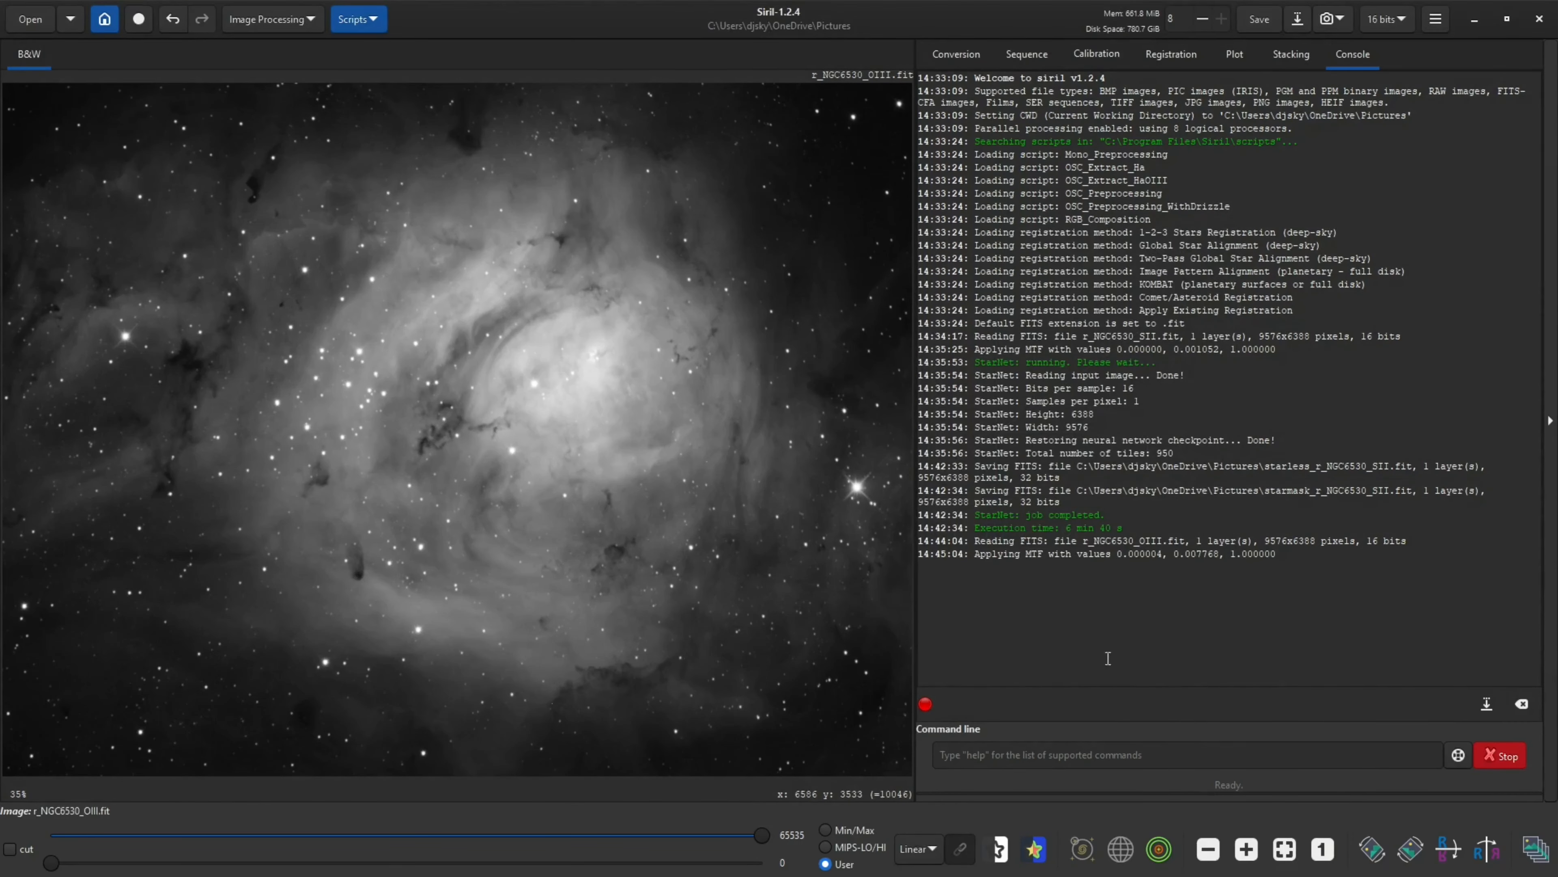
Run StarNet Star Removal on the stretched OIII image
{"action": "left_click", "coordinate": [239, 29]}
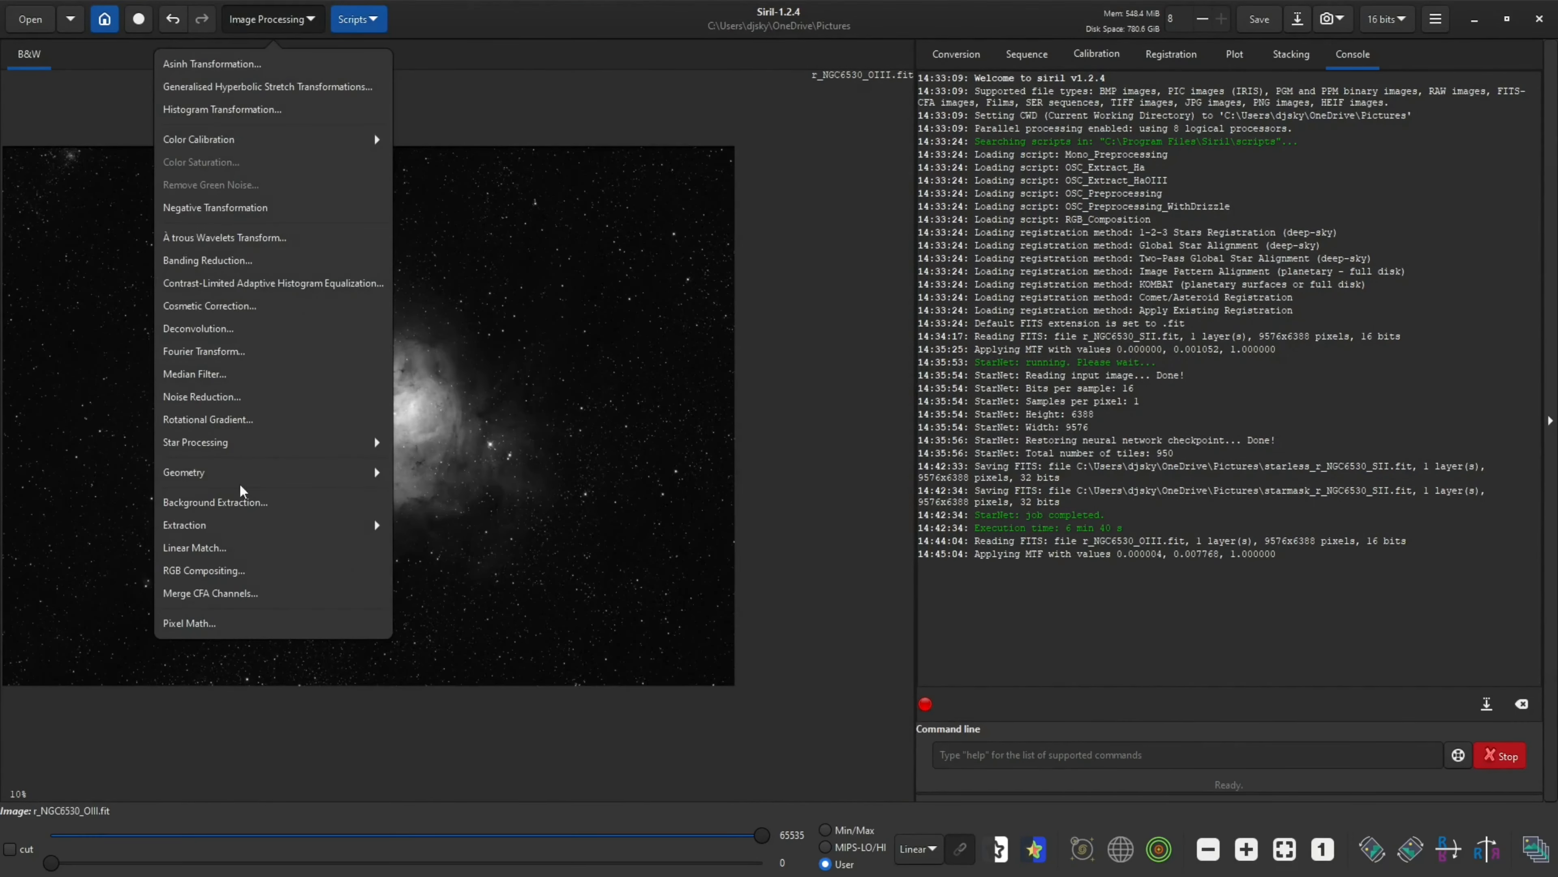
{"action": "left_click", "coordinate": [215, 442]}
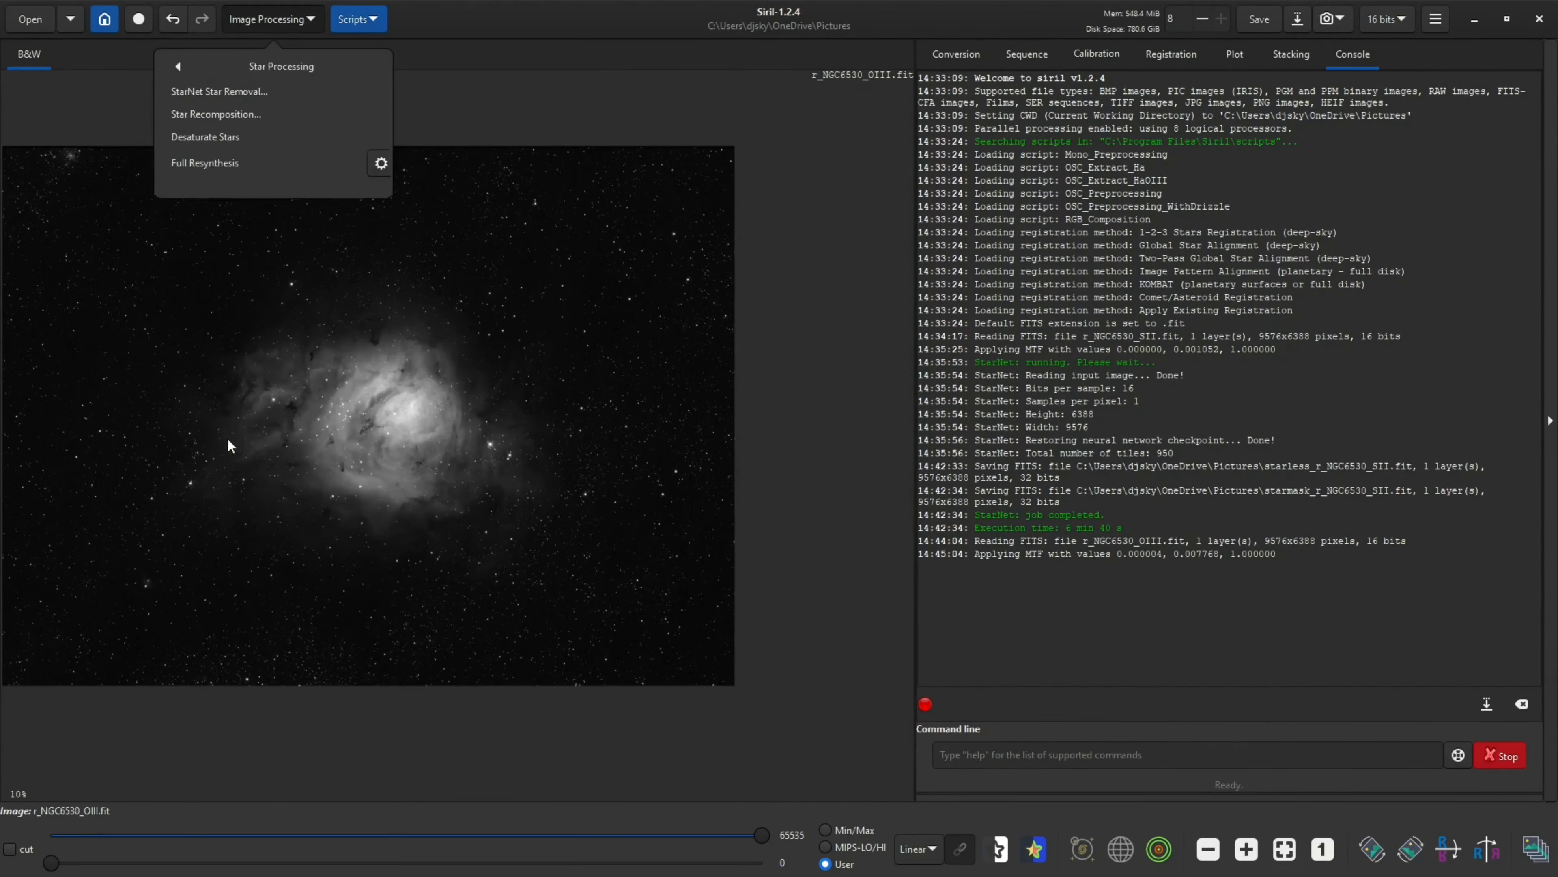
{"action": "left_click", "coordinate": [233, 92]}
{"action": "left_click", "coordinate": [934, 526]}
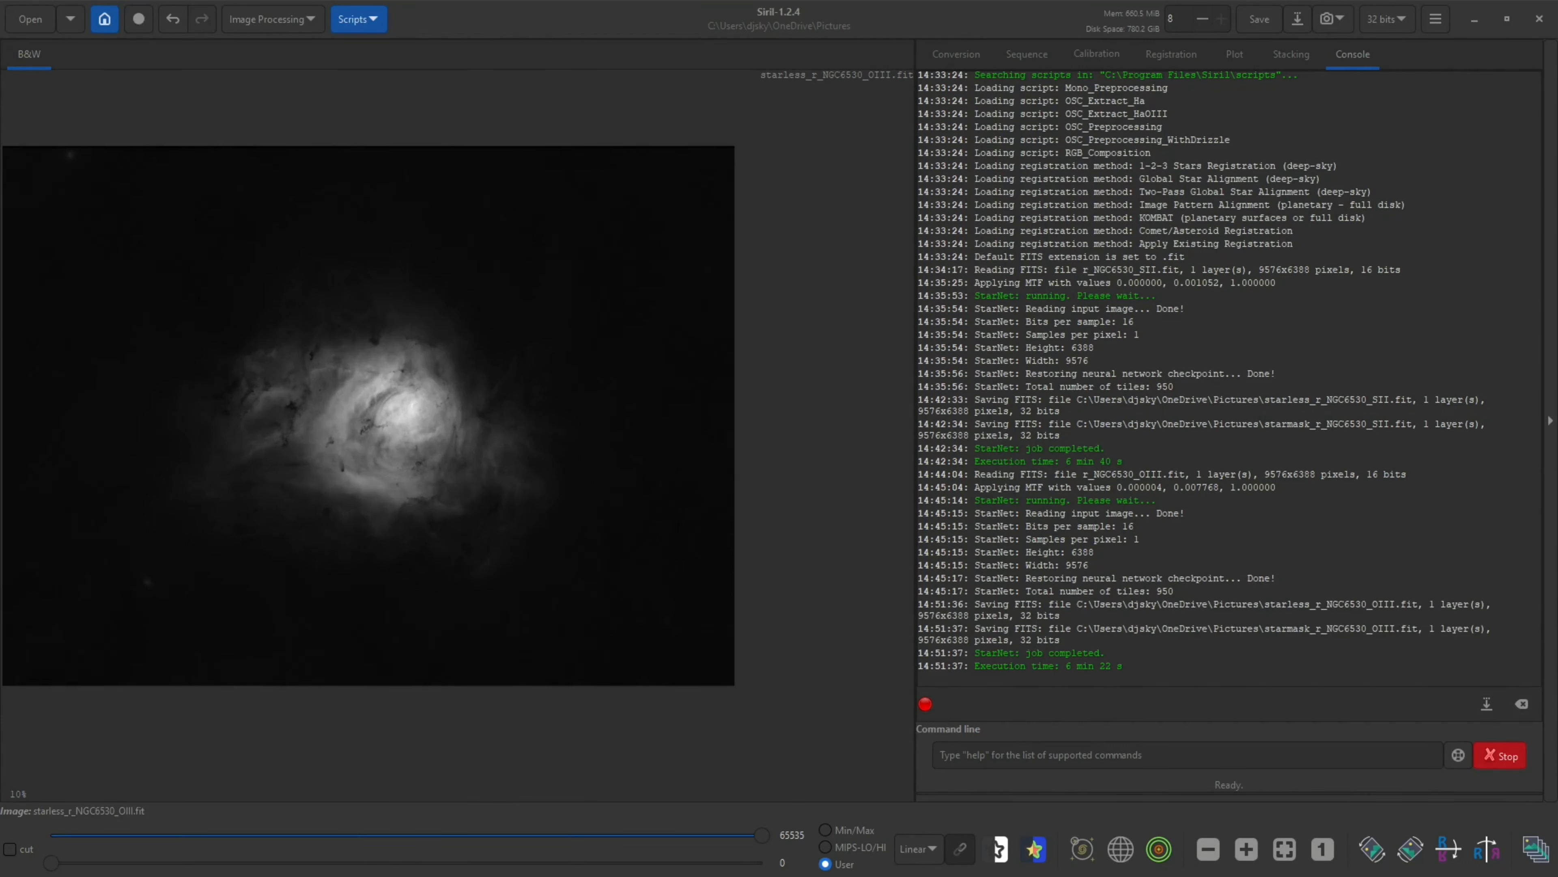
Open the r_NGC6530_Ha.fit image from the NGC6530 M8 folder, replacing the current image
{"action": "key", "text": "alt+Tab"}
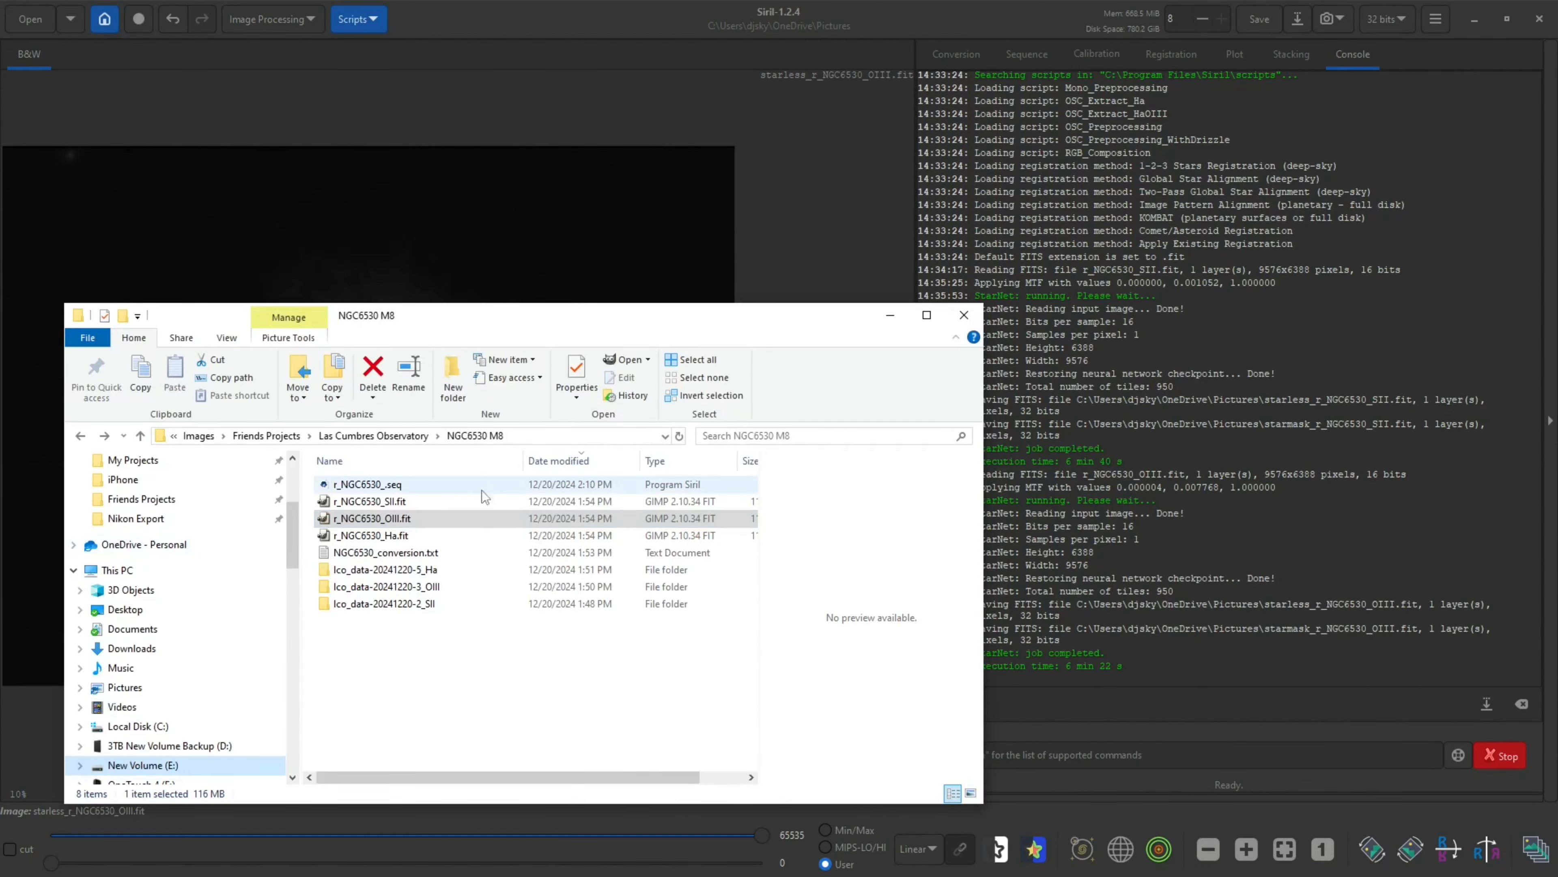
{"action": "left_click_drag", "start_coordinate": [387, 537], "coordinate": [581, 251]}
{"action": "left_click", "coordinate": [878, 491]}
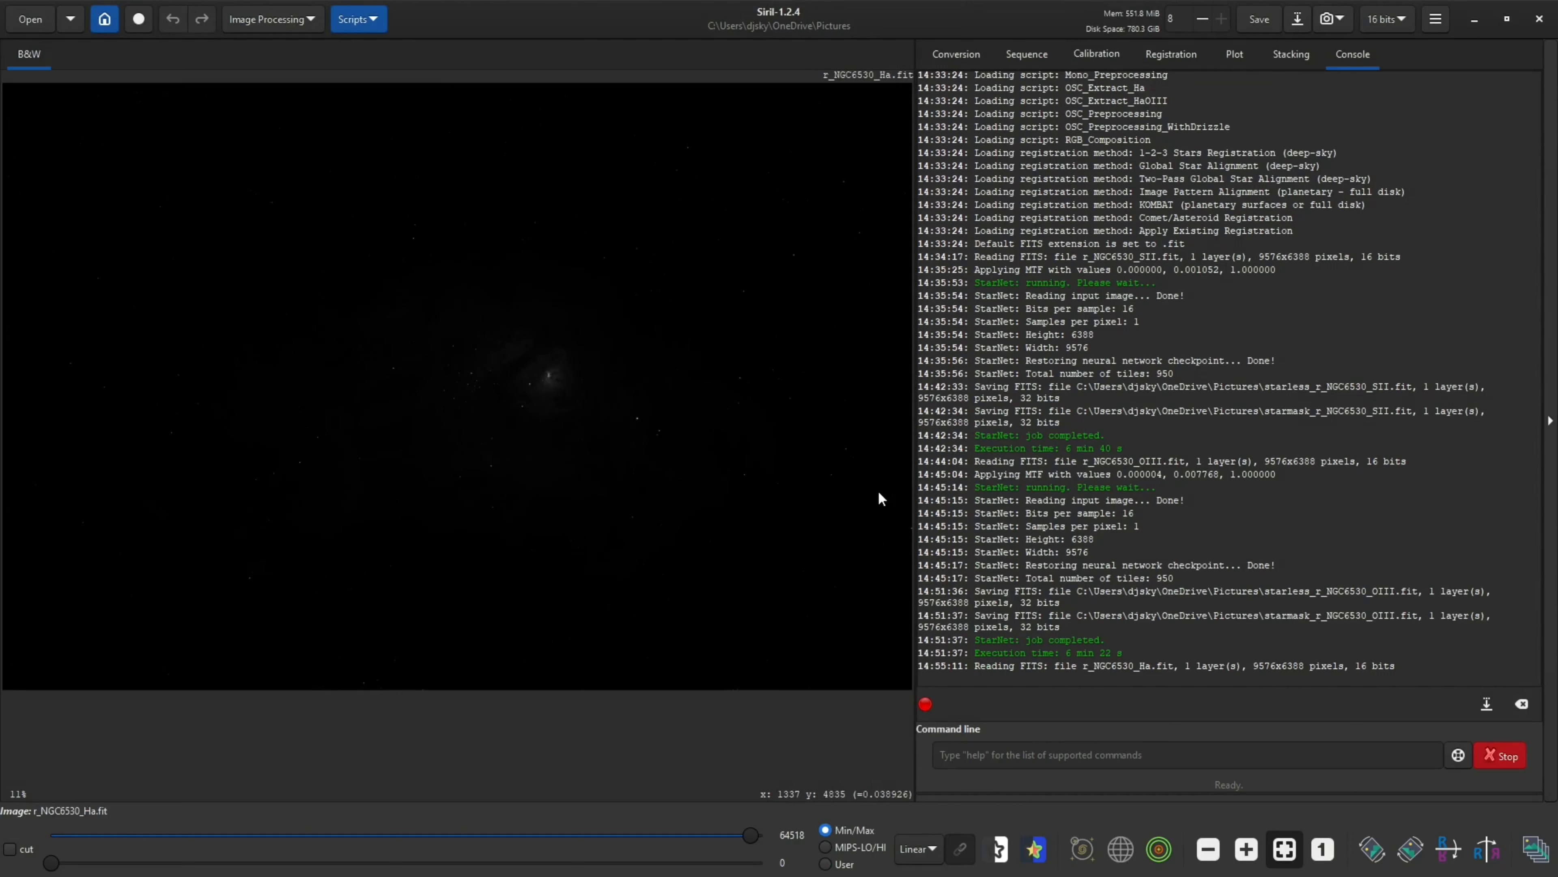
Preview an autostretch of the H-alpha image in Histogram Transformation and inspect the nebula zoomed in
{"action": "left_click", "coordinate": [261, 25]}
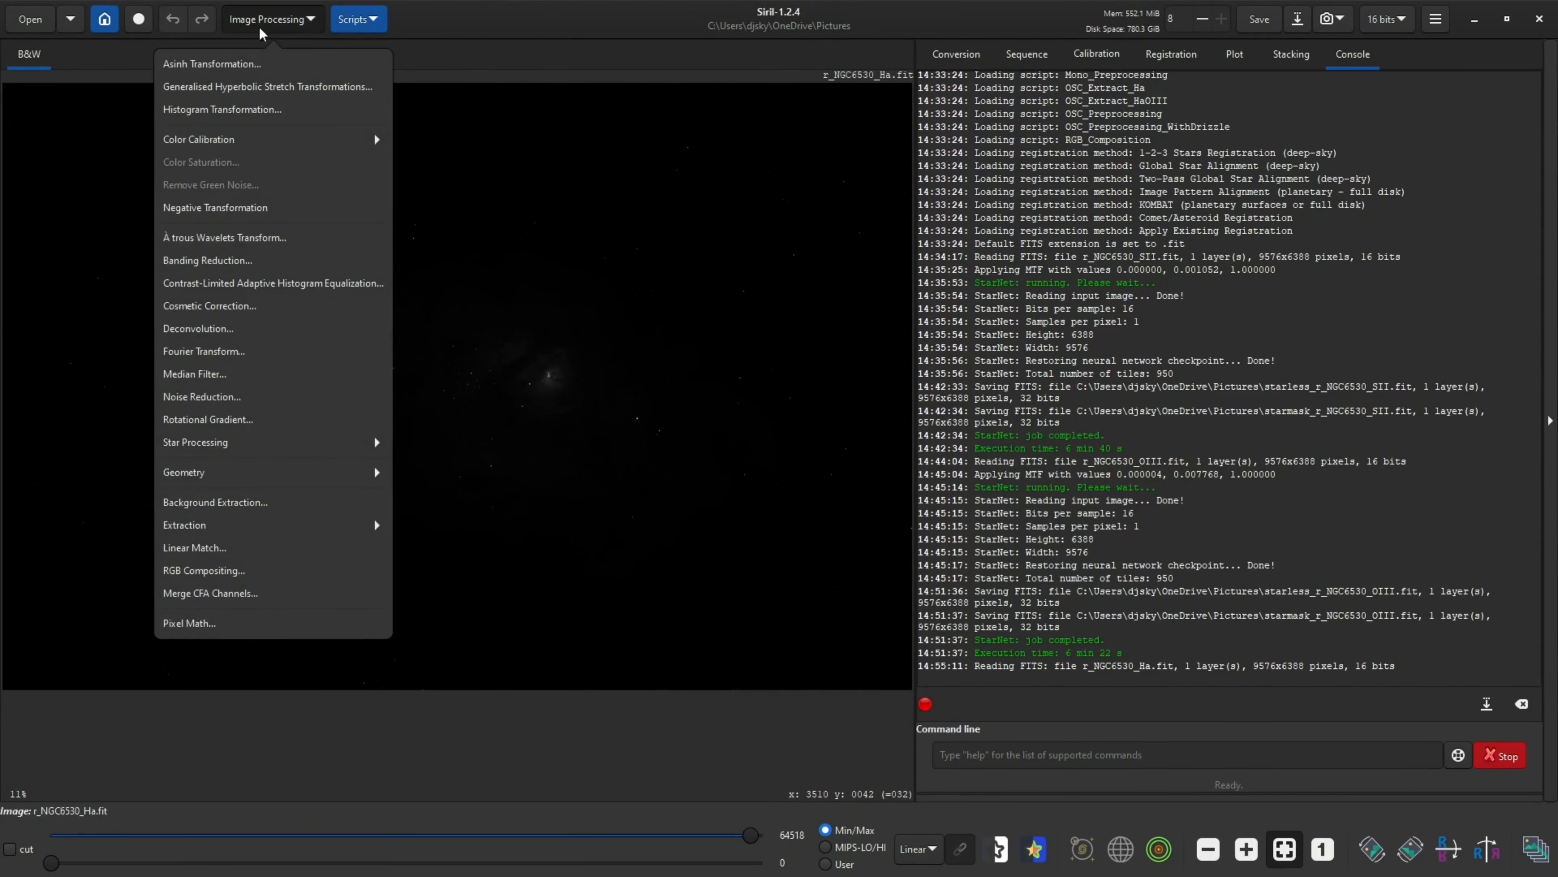
{"action": "left_click", "coordinate": [245, 110]}
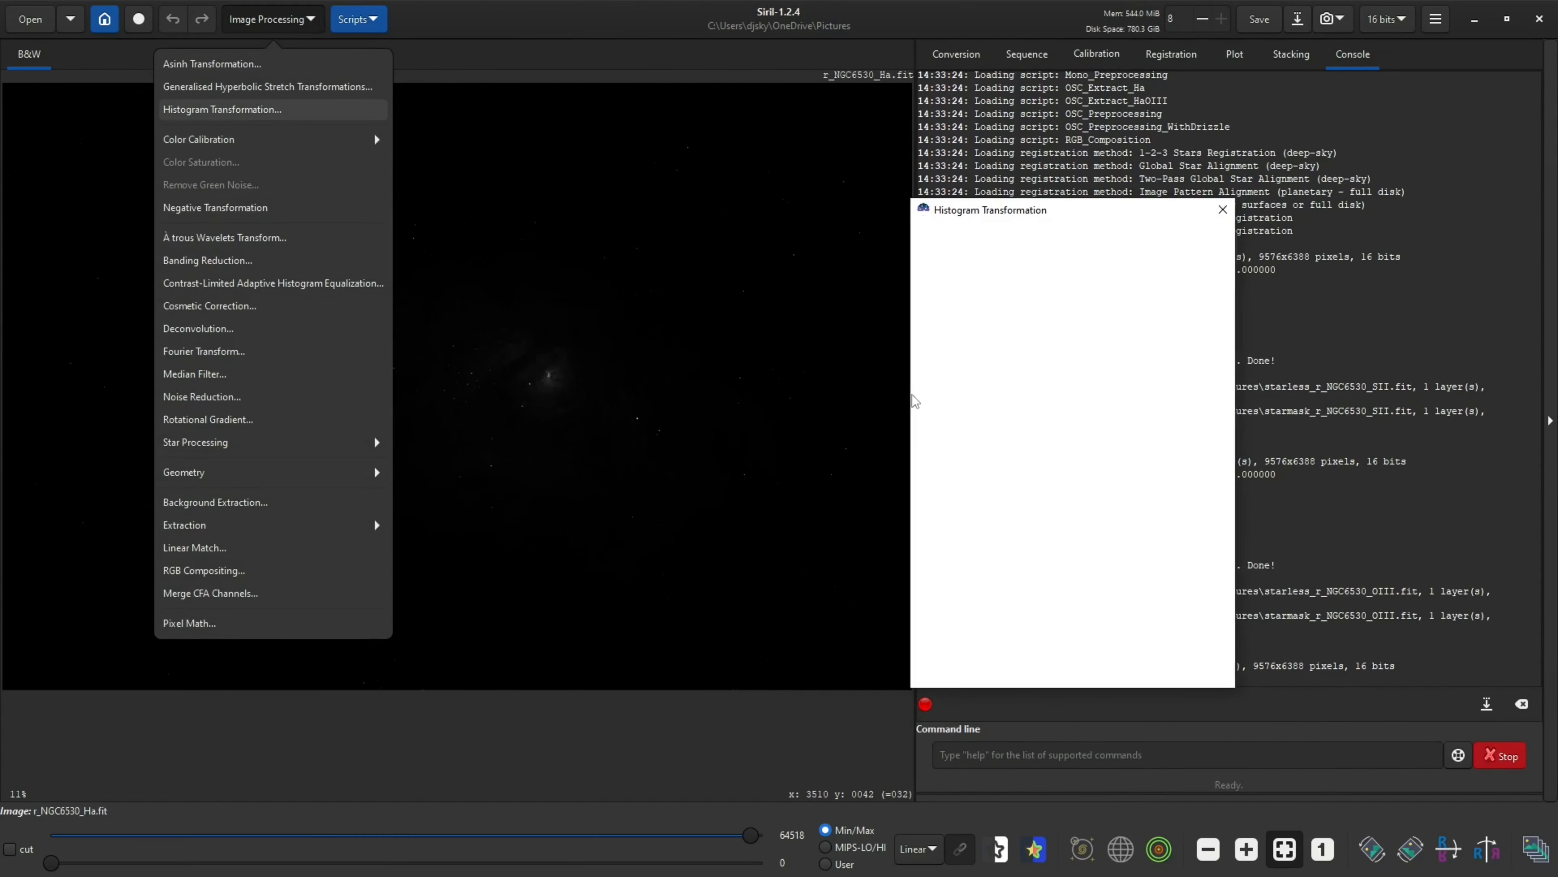
{"action": "left_click", "coordinate": [1127, 534]}
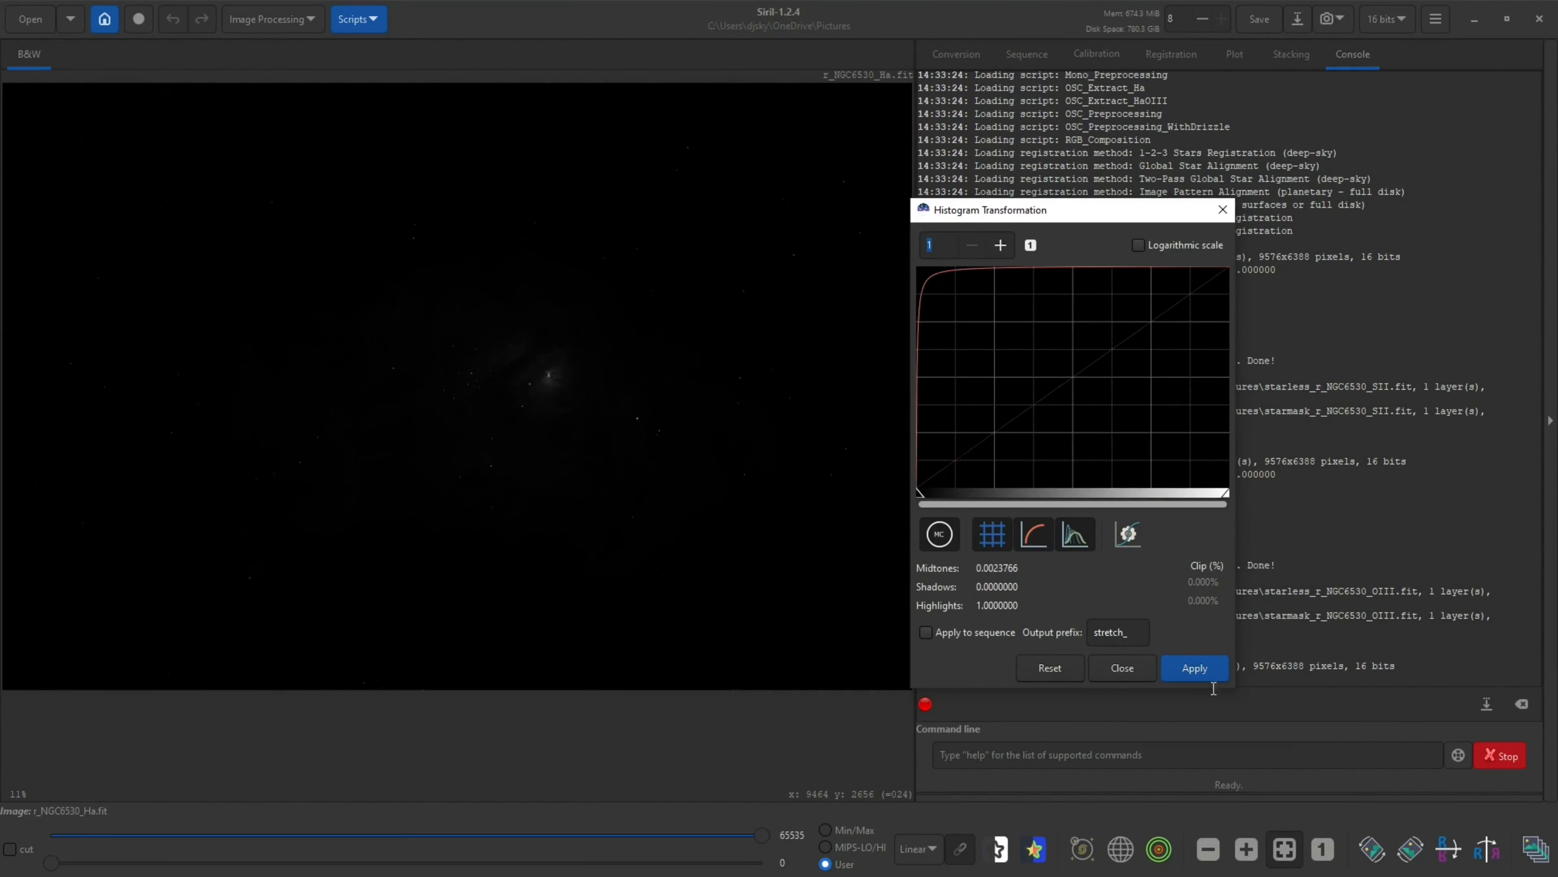
{"action": "scroll", "coordinate": [525, 382], "scroll_direction": "down", "scroll_amount": 5}
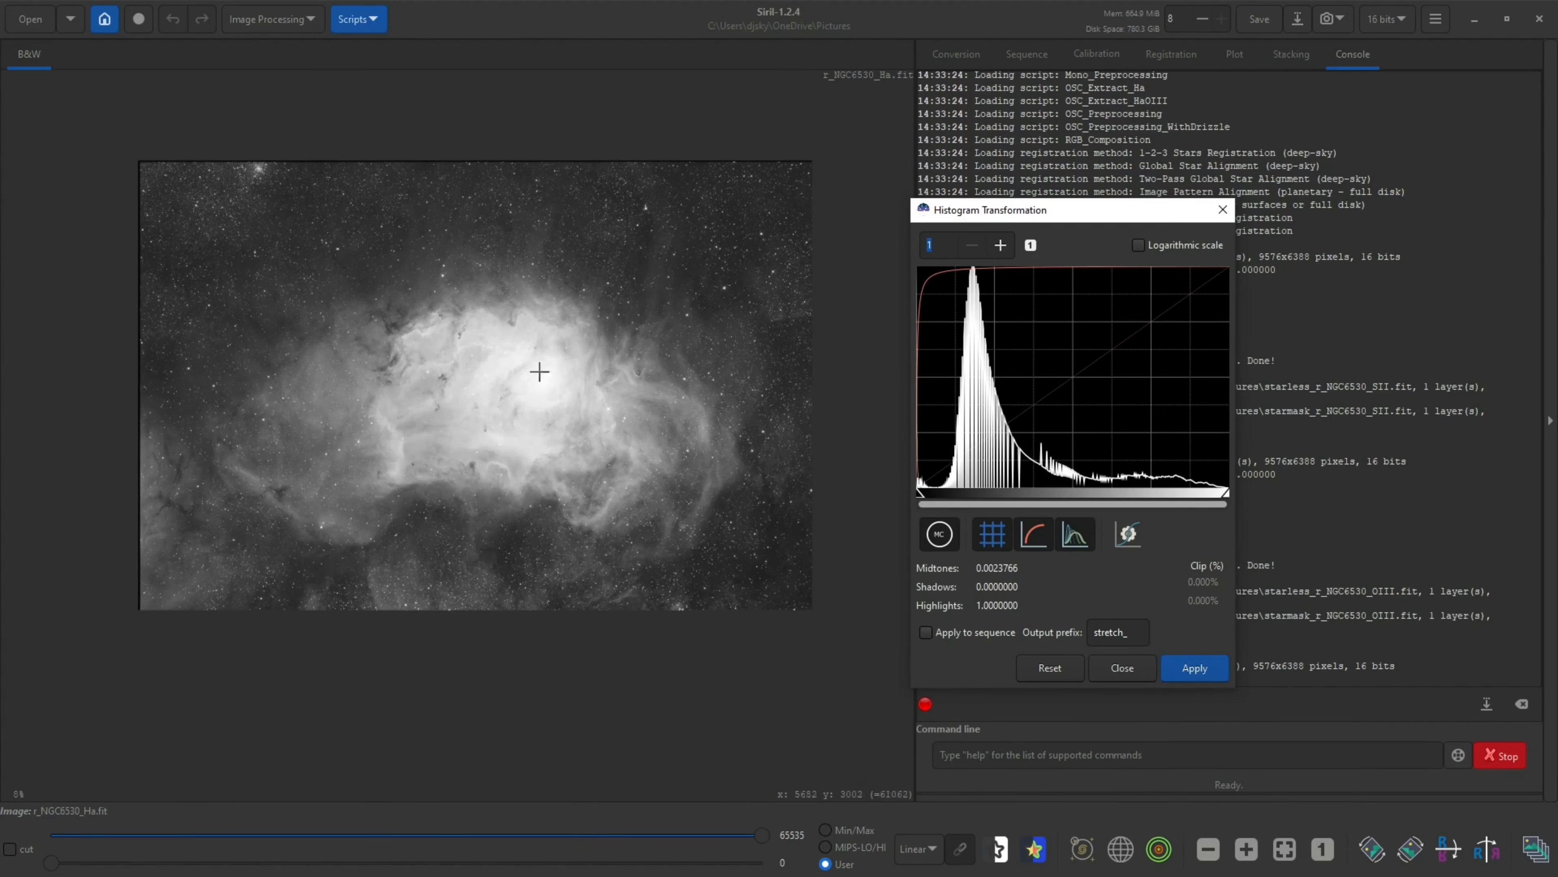
{"action": "scroll", "coordinate": [532, 376], "scroll_direction": "up", "scroll_amount": 5}
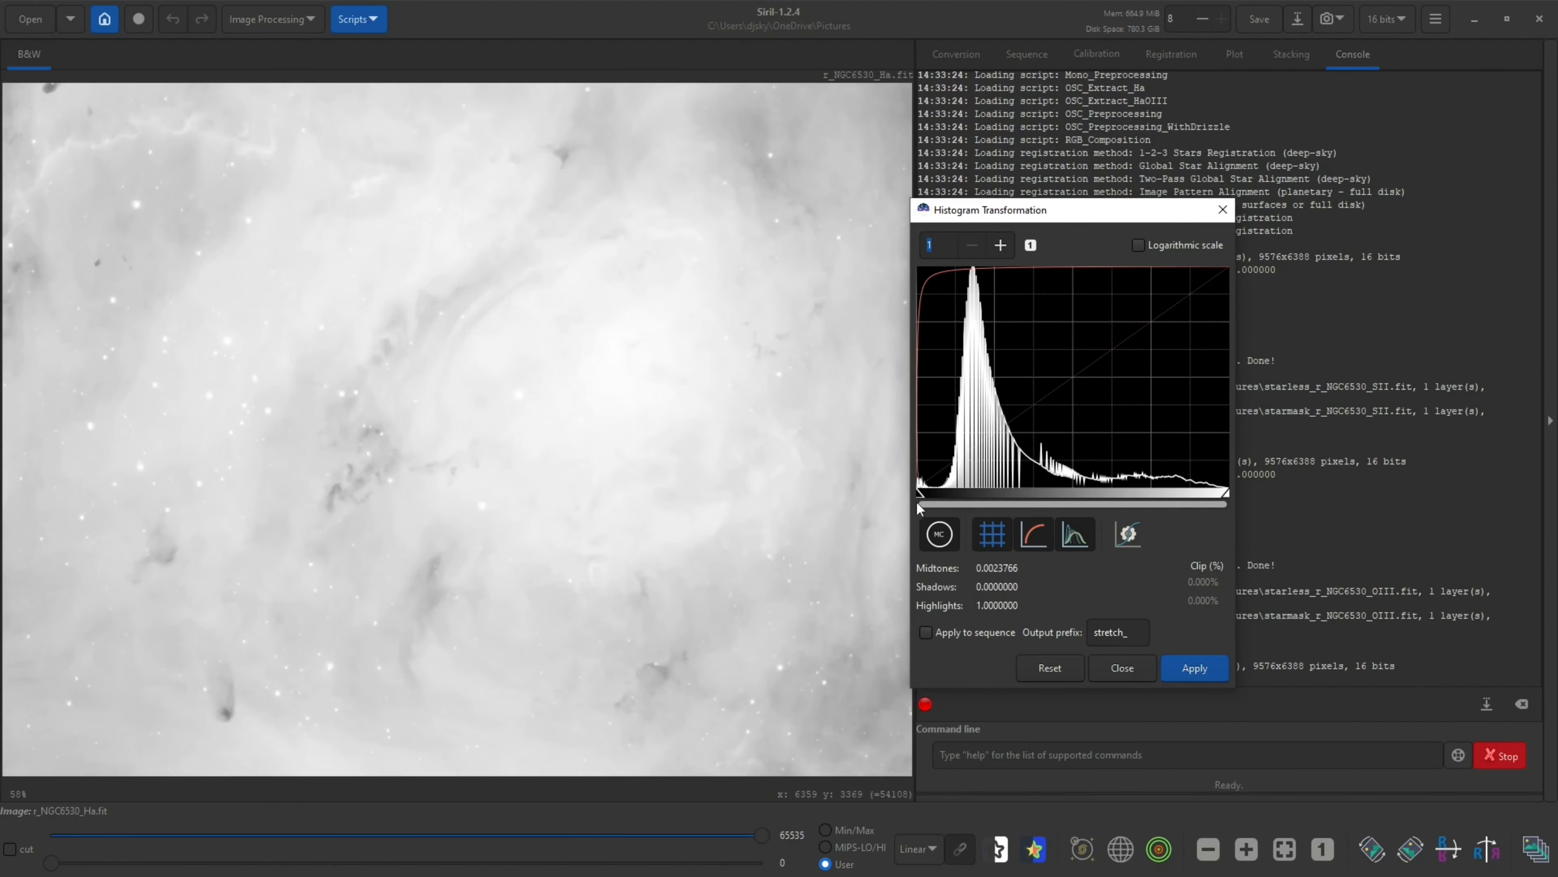
Set the H-alpha image's midtones to about 0.0311, apply the stretch and close the Histogram Transformation dialog
{"action": "left_click_drag", "start_coordinate": [927, 501], "coordinate": [931, 500]}
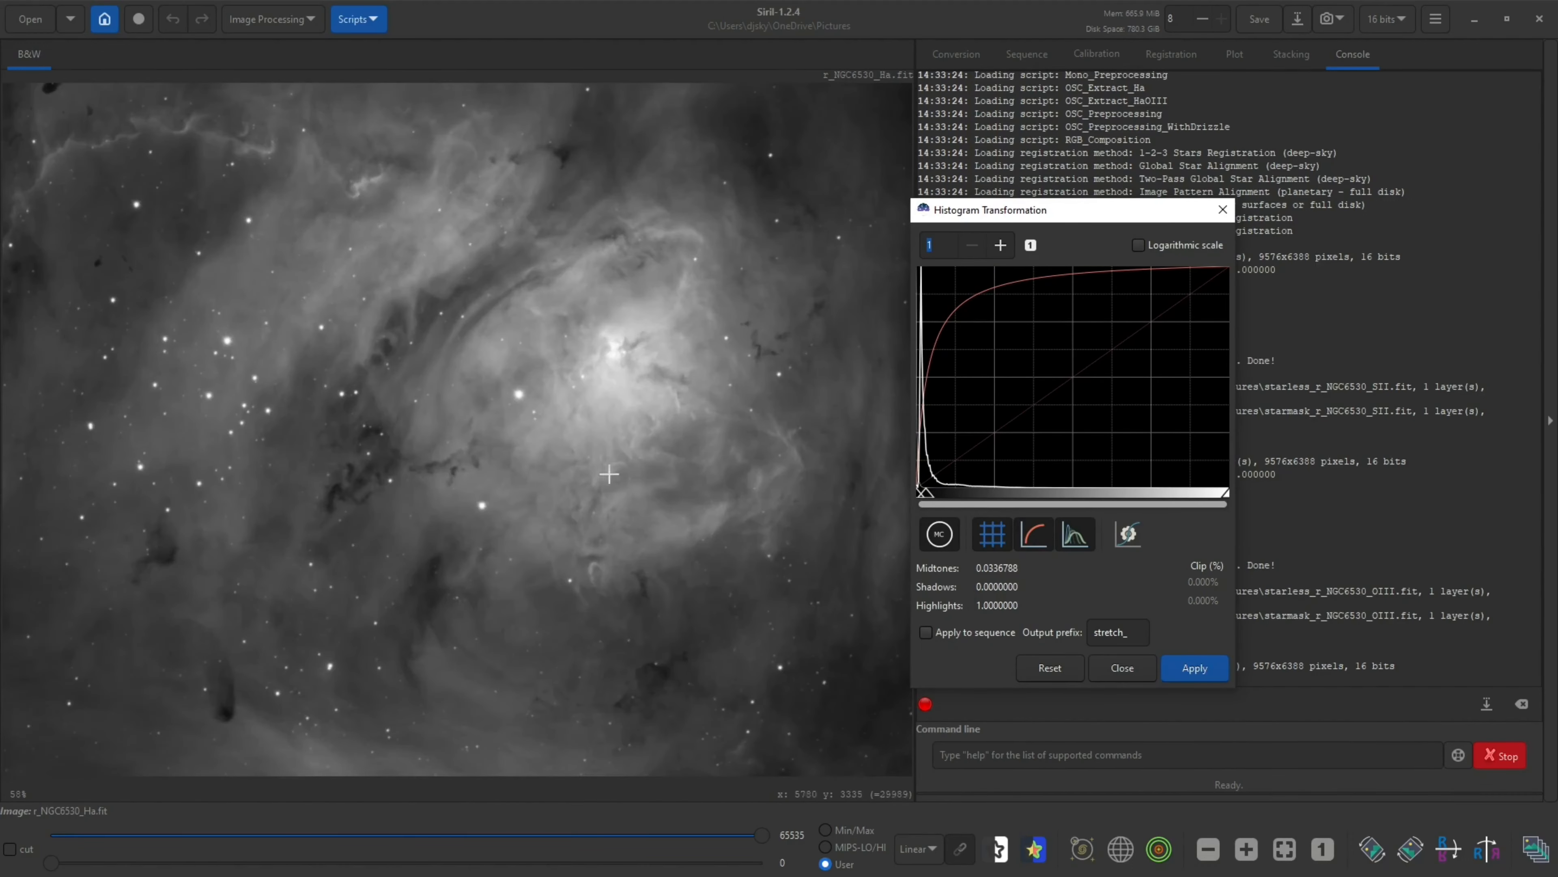
{"action": "scroll", "coordinate": [539, 421], "scroll_direction": "up", "scroll_amount": 1}
{"action": "scroll", "coordinate": [754, 440], "scroll_direction": "down", "scroll_amount": 4}
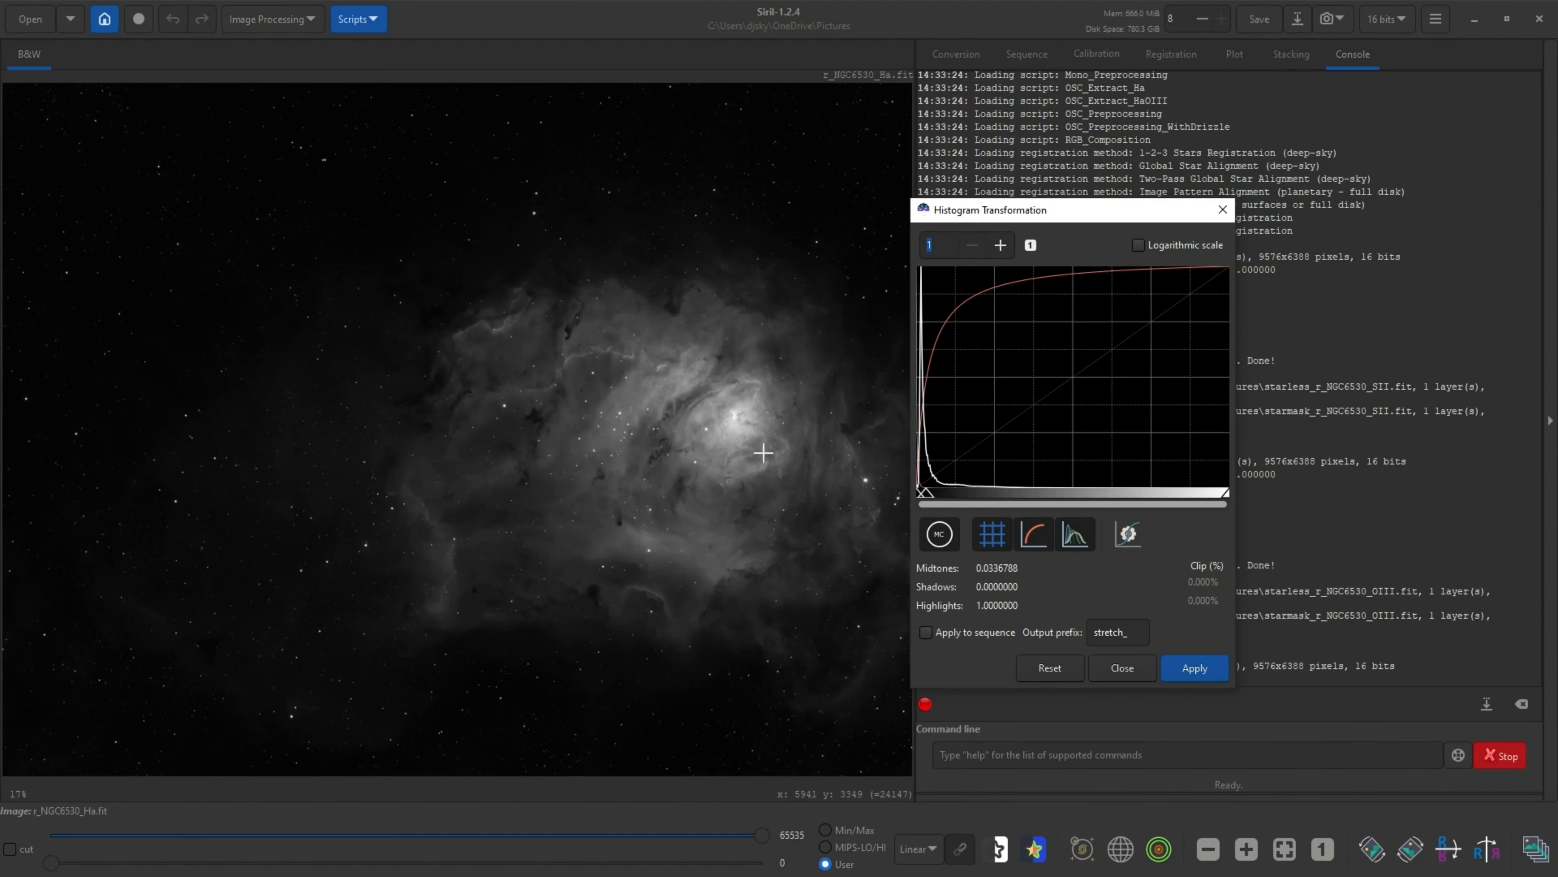
{"action": "scroll", "coordinate": [770, 445], "scroll_direction": "up", "scroll_amount": 4}
{"action": "scroll", "coordinate": [772, 445], "scroll_direction": "up", "scroll_amount": 1}
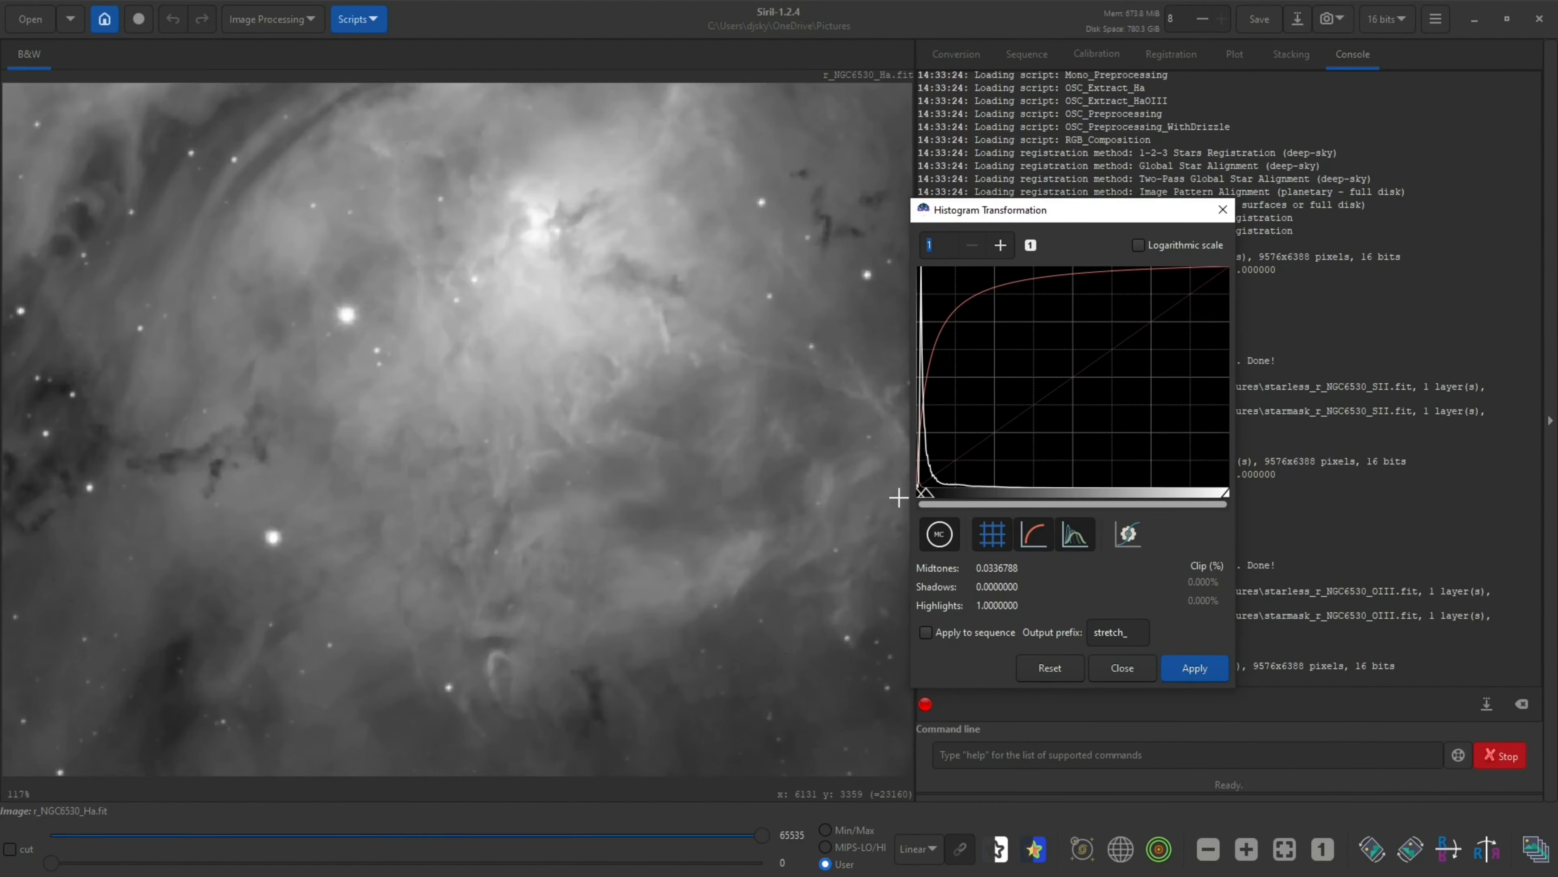
{"action": "left_click_drag", "start_coordinate": [926, 502], "coordinate": [925, 499]}
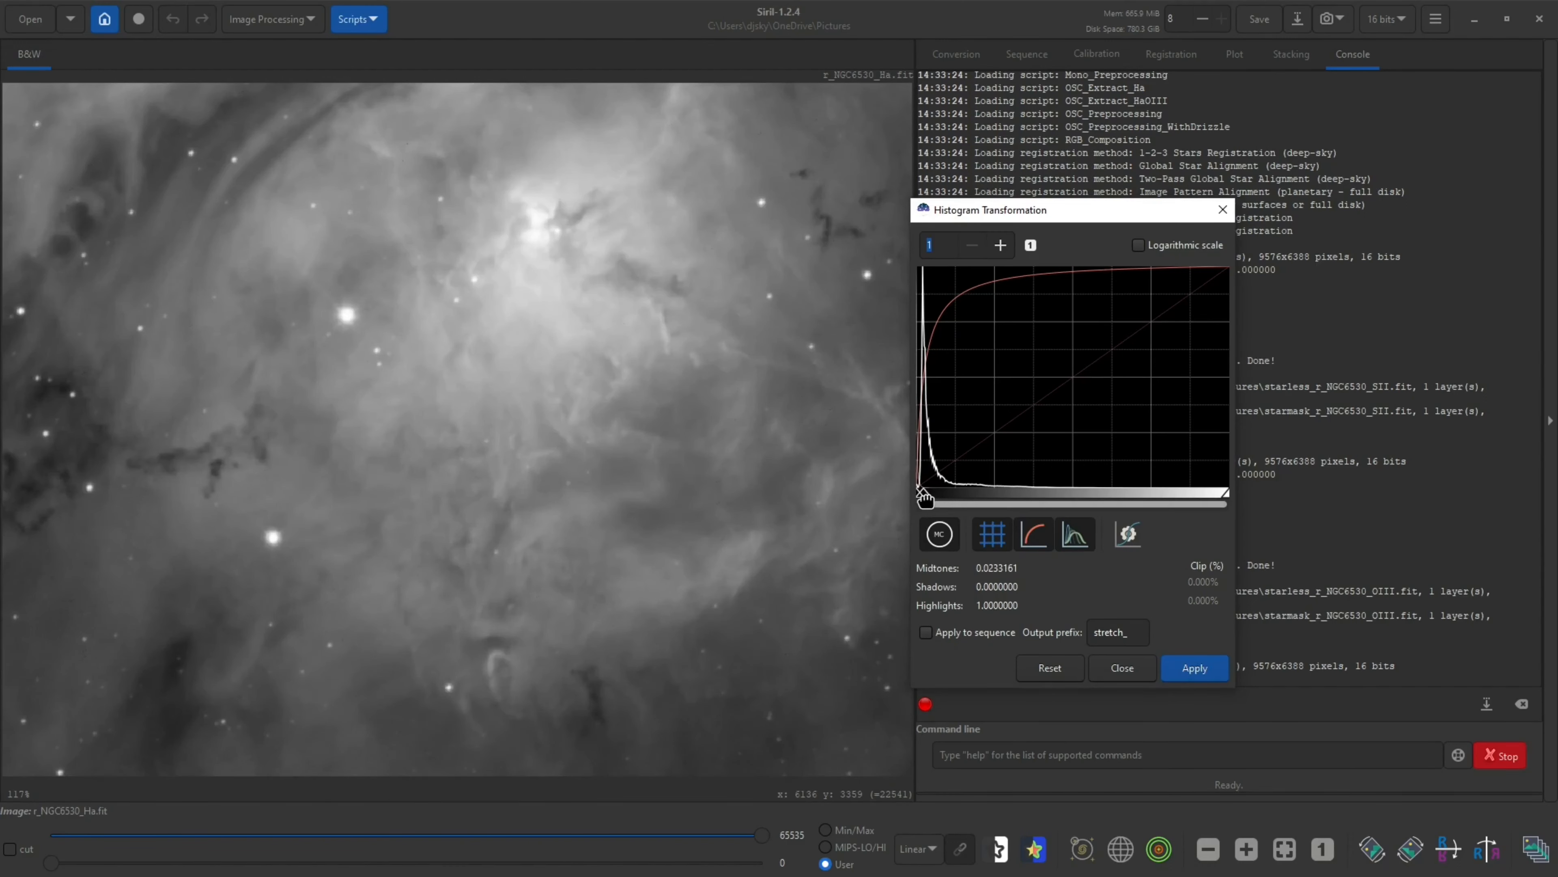
{"action": "scroll", "coordinate": [562, 449], "scroll_direction": "down", "scroll_amount": 1}
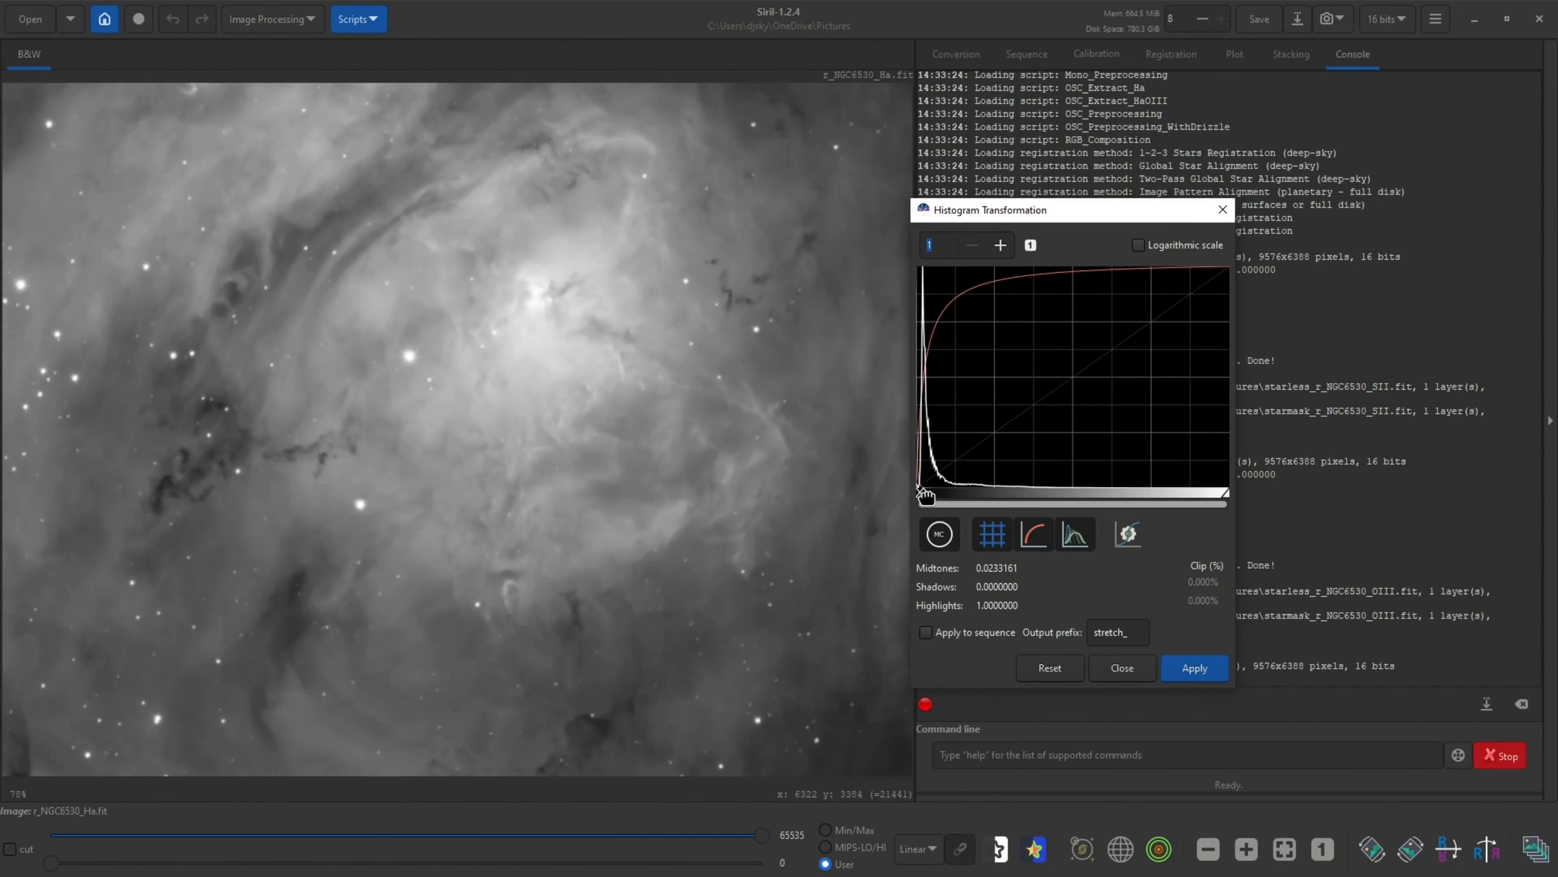
{"action": "left_click_drag", "start_coordinate": [926, 495], "coordinate": [930, 495]}
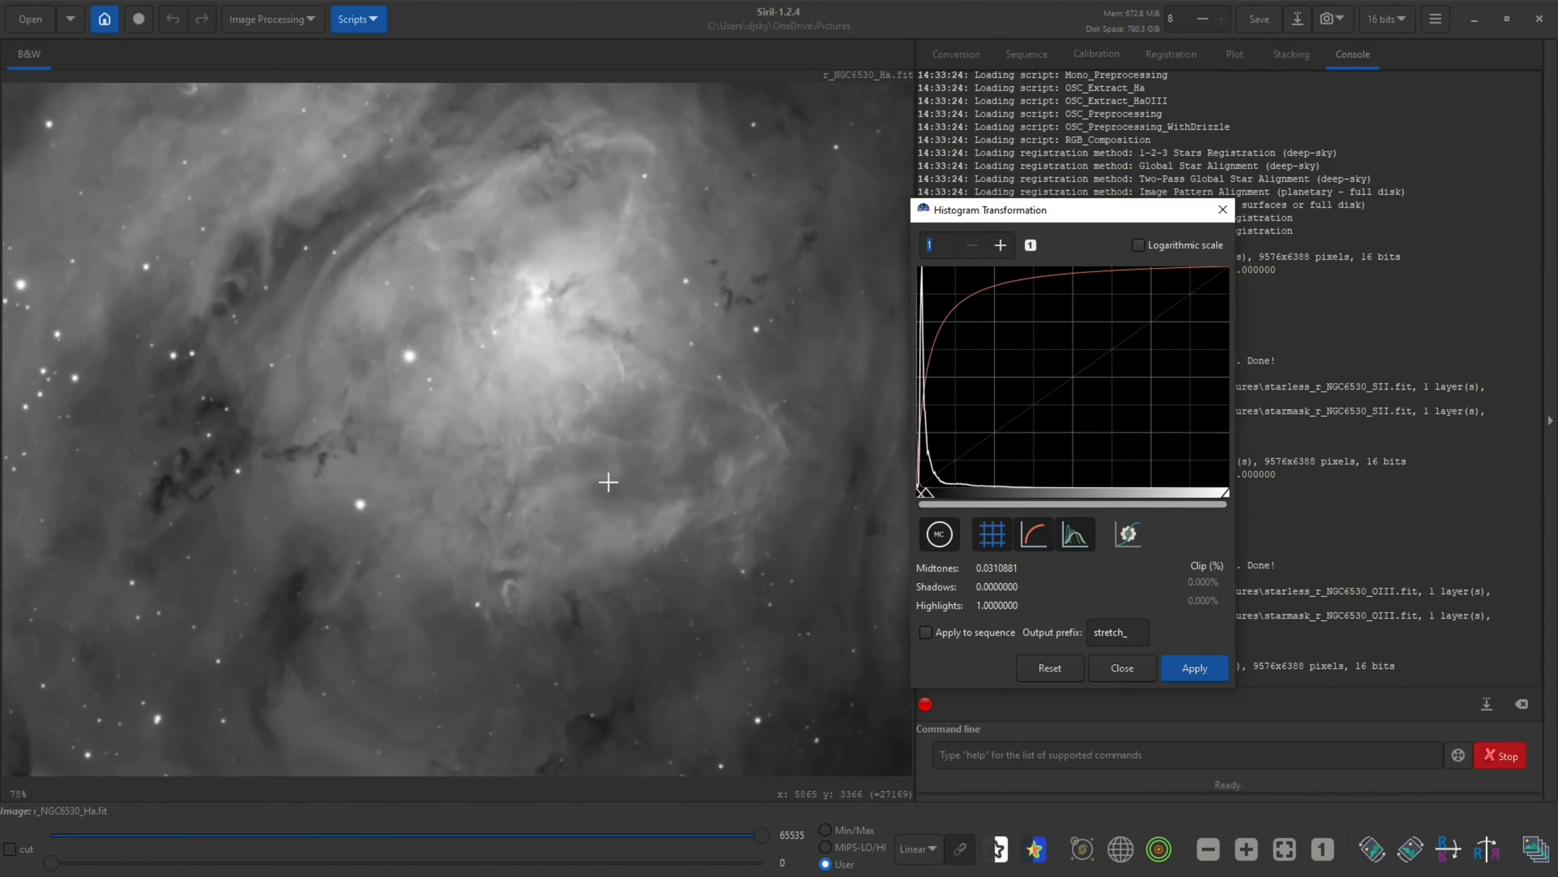
{"action": "scroll", "coordinate": [604, 476], "scroll_direction": "down", "scroll_amount": 3}
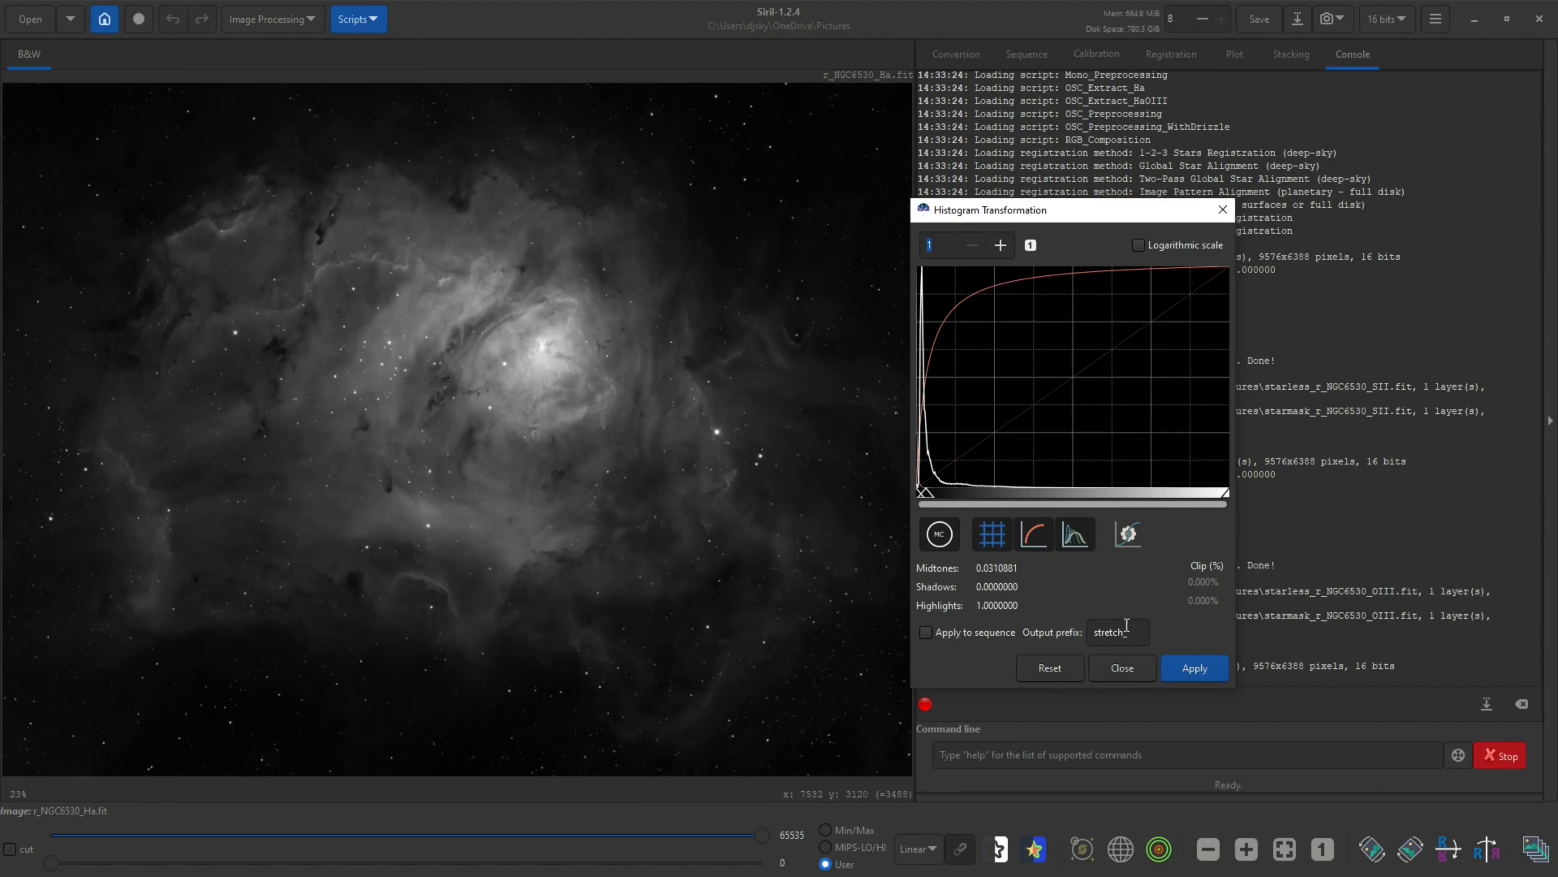
{"action": "left_click", "coordinate": [1175, 669]}
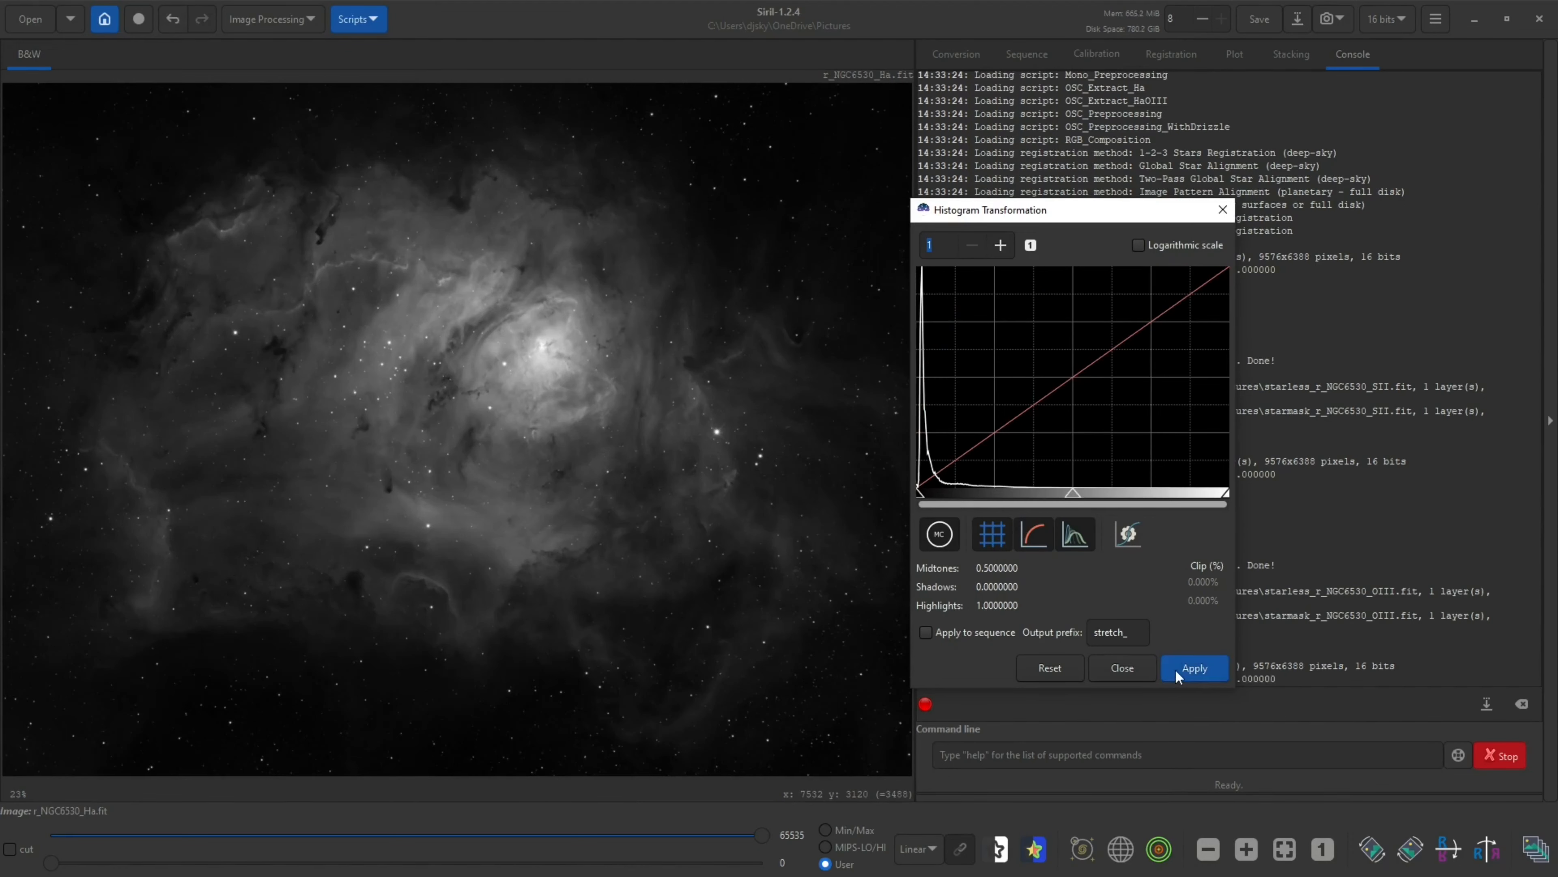
{"action": "left_click", "coordinate": [1130, 666]}
Run StarNet Star Removal on the stretched H-alpha image
{"action": "left_click", "coordinate": [279, 24]}
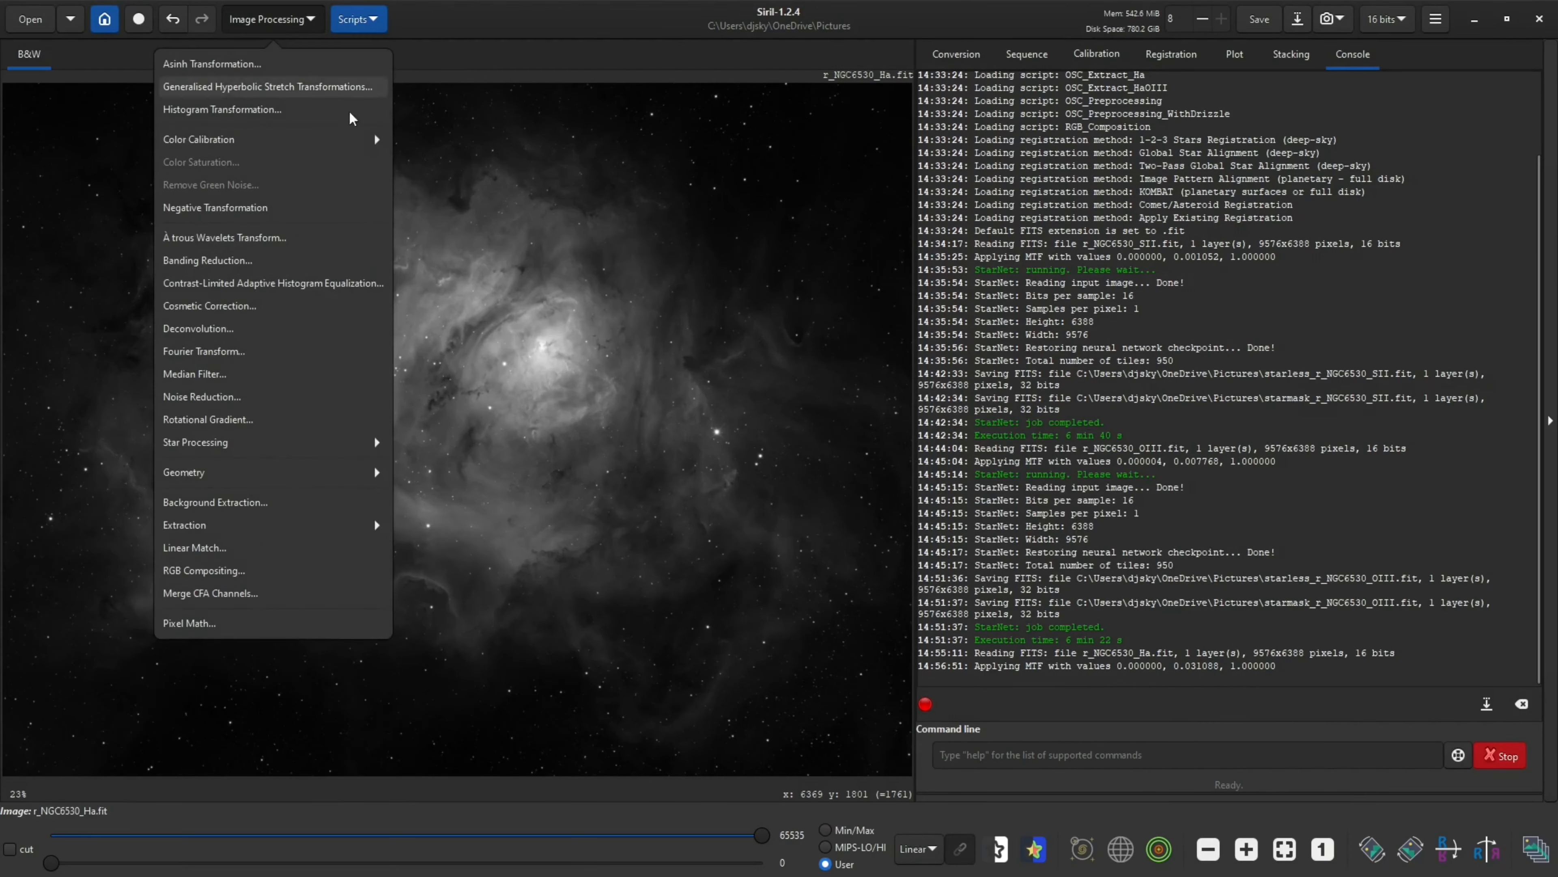
{"action": "left_click", "coordinate": [362, 443]}
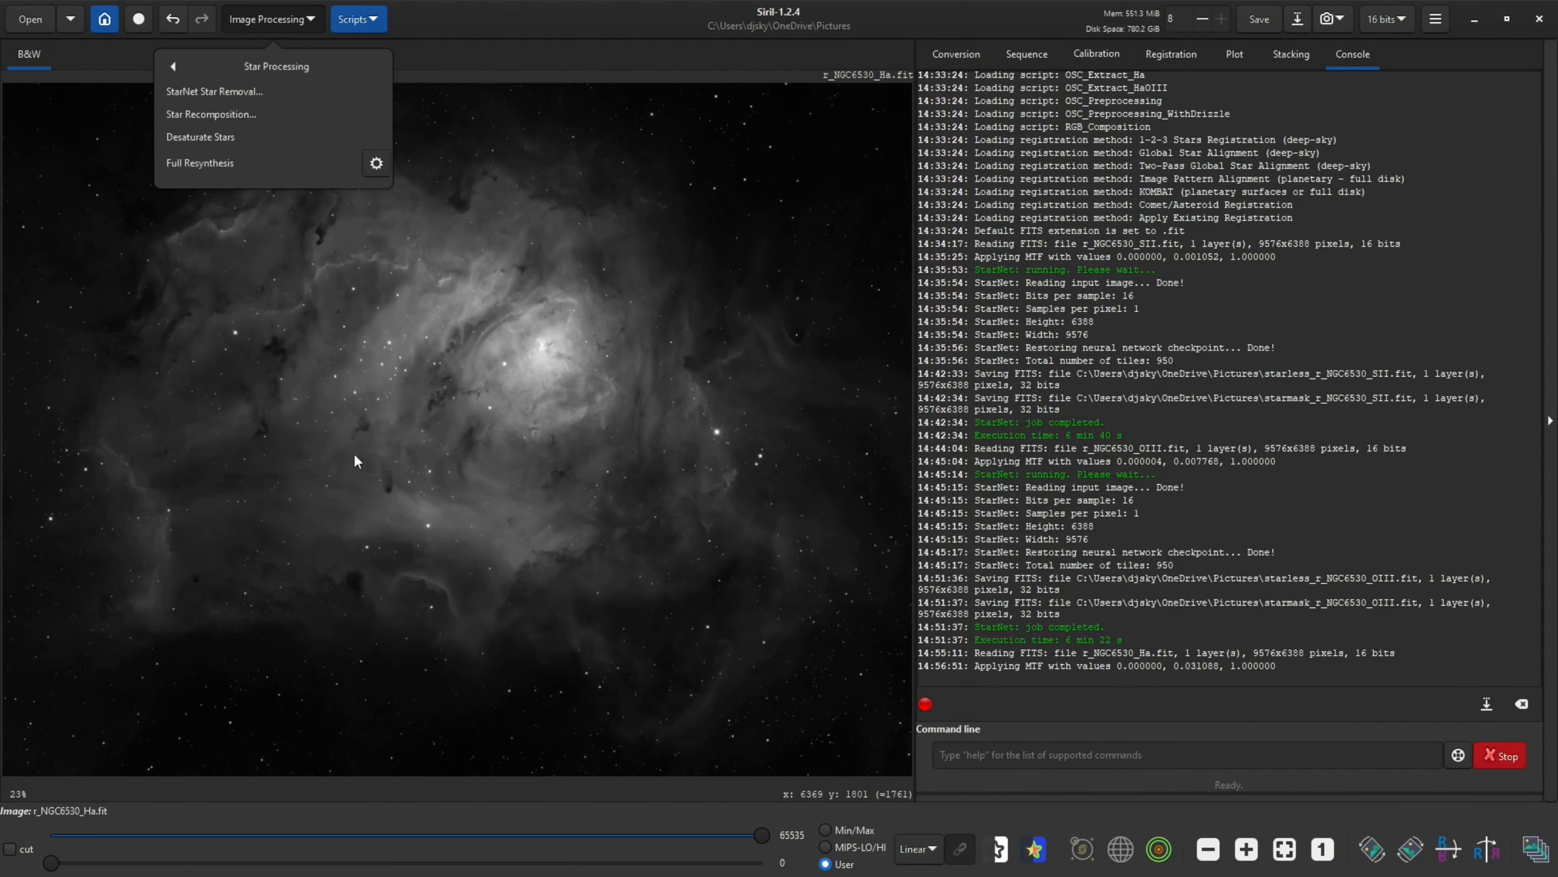
{"action": "left_click", "coordinate": [296, 93]}
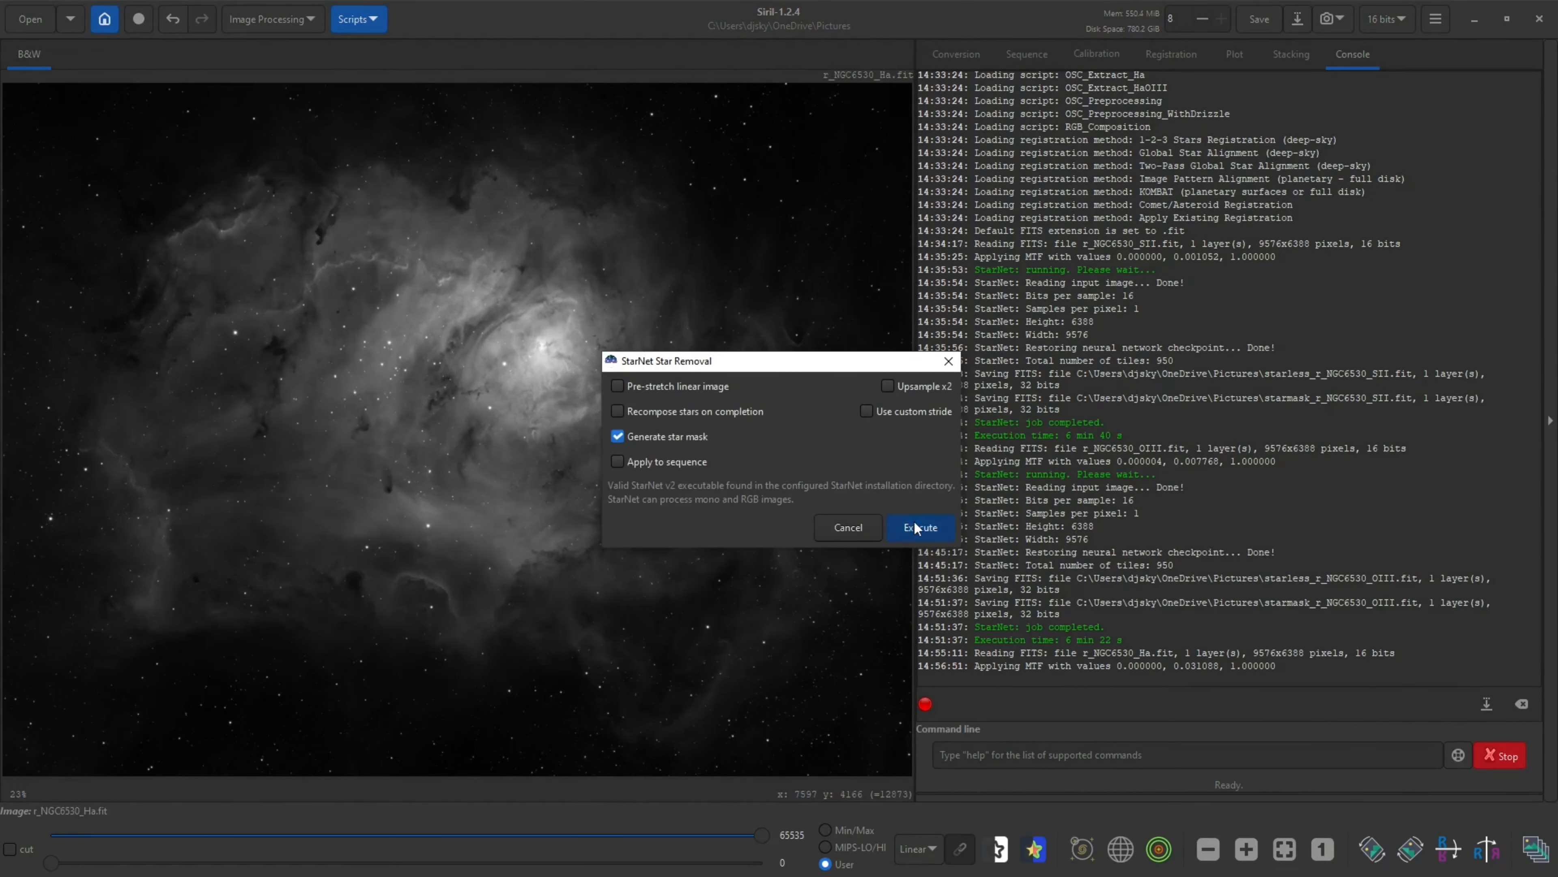
{"action": "left_click", "coordinate": [917, 528]}
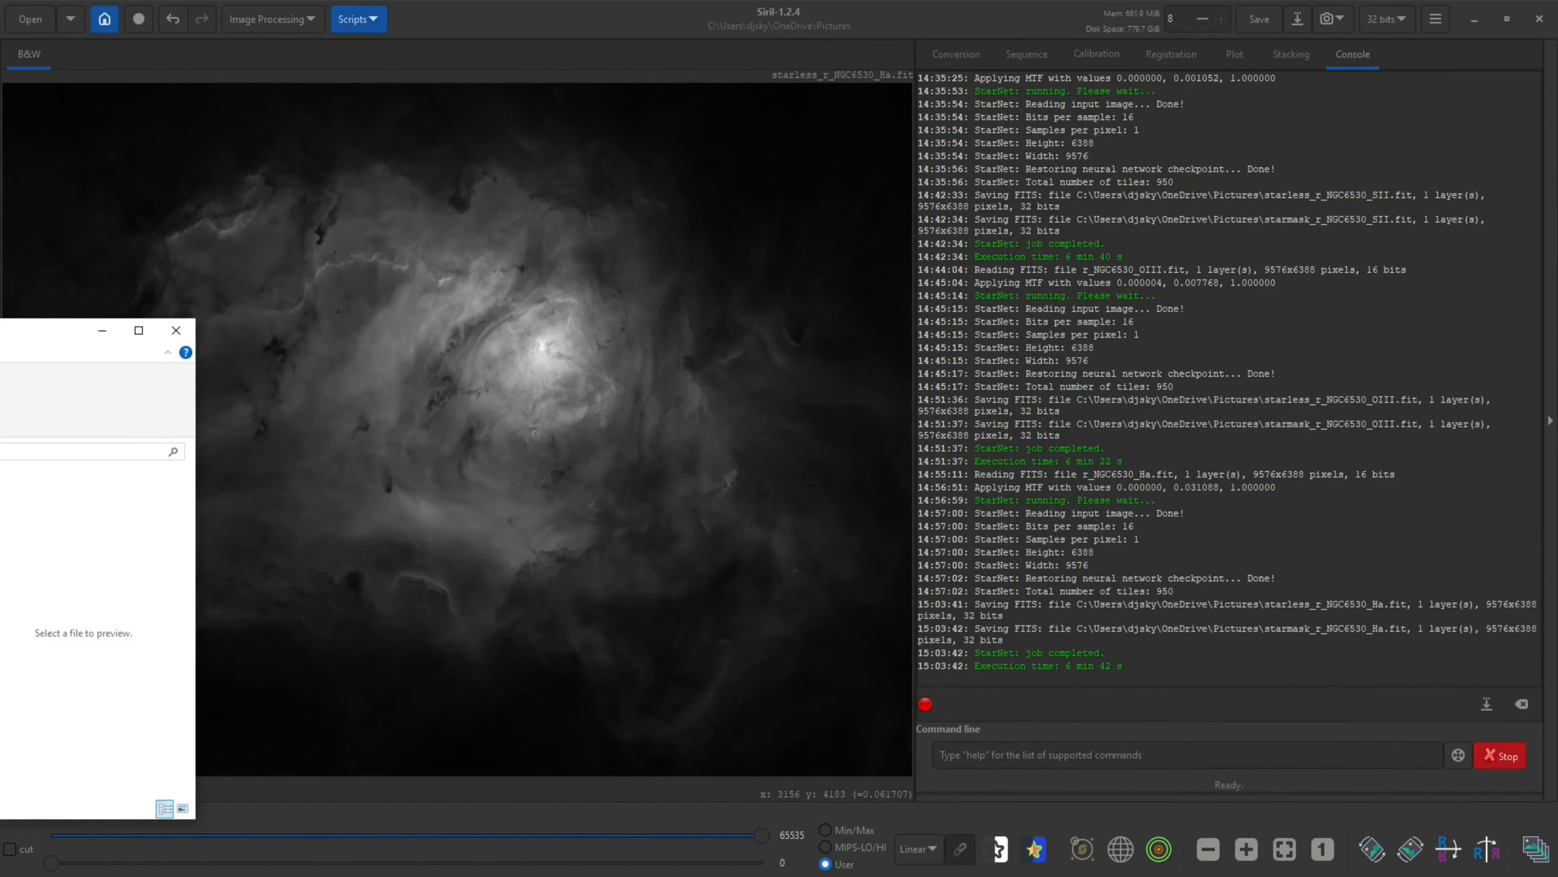
Copy the six starless and starmask NGC6530 FITS files from Pictures into the NGC6530 M8 folder under Friends Projects, Las Cumbres Observatory
{"action": "left_click_drag", "start_coordinate": [0, 332], "coordinate": [357, 326]}
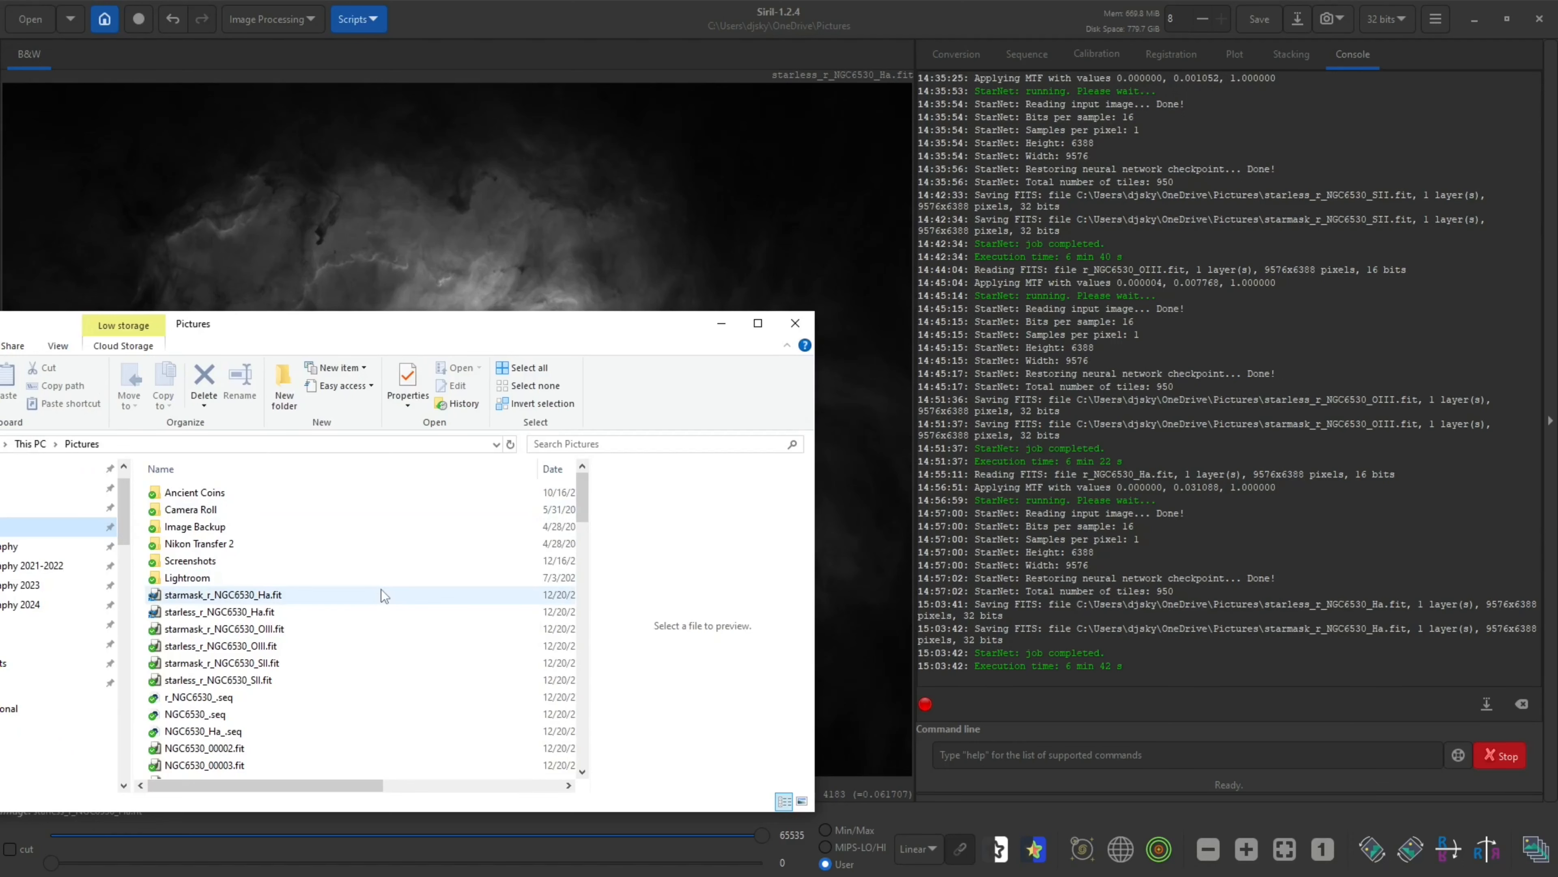
{"action": "left_click_drag", "start_coordinate": [381, 590], "coordinate": [258, 680]}
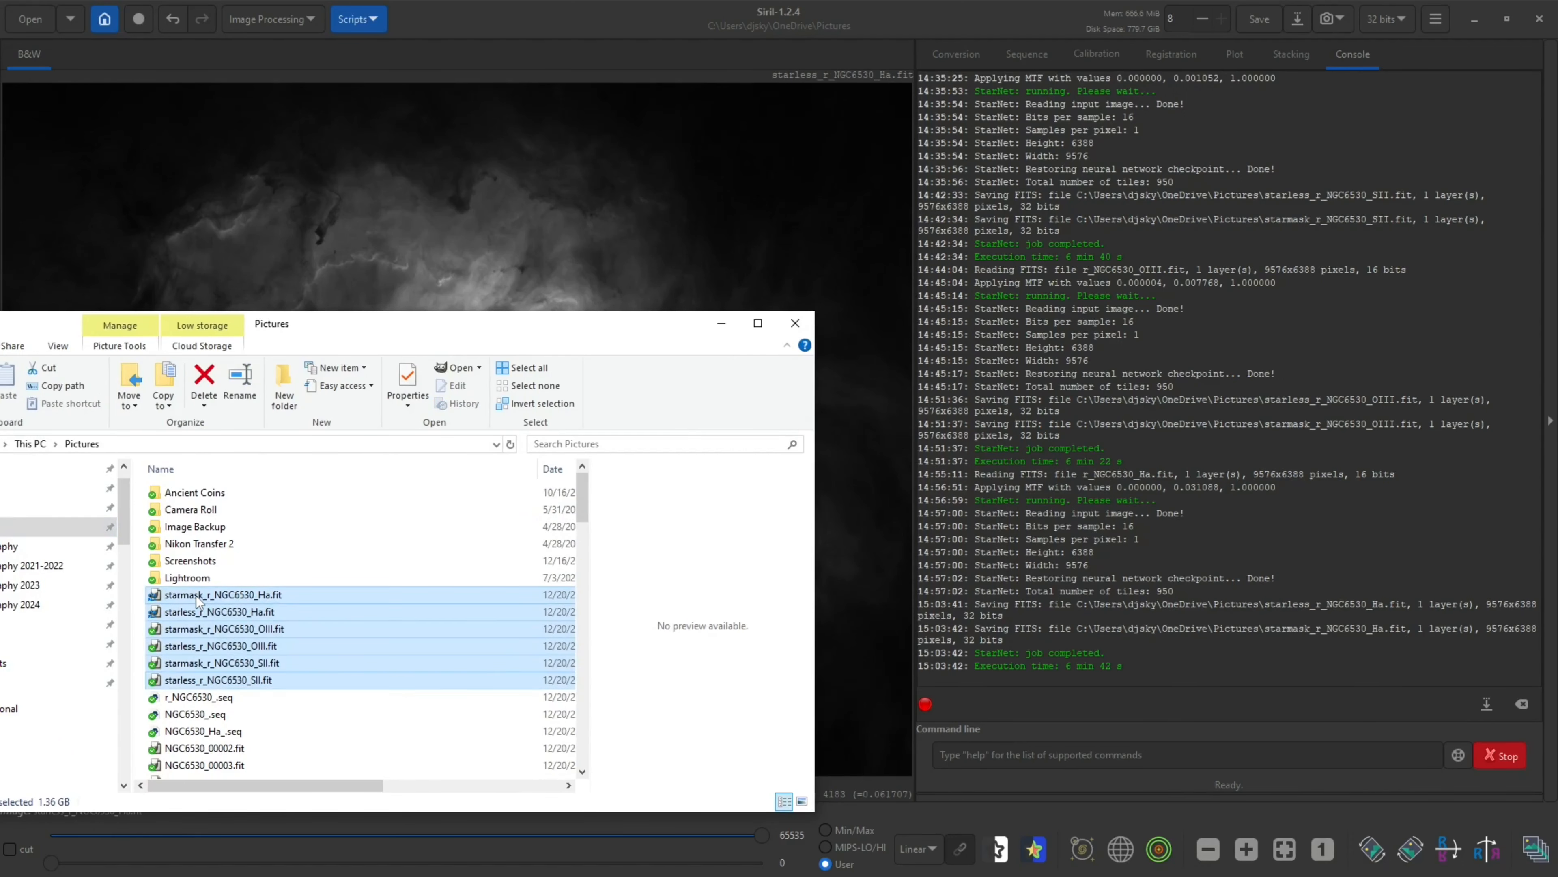
{"action": "right_click", "coordinate": [196, 595]}
{"action": "left_click", "coordinate": [226, 480]}
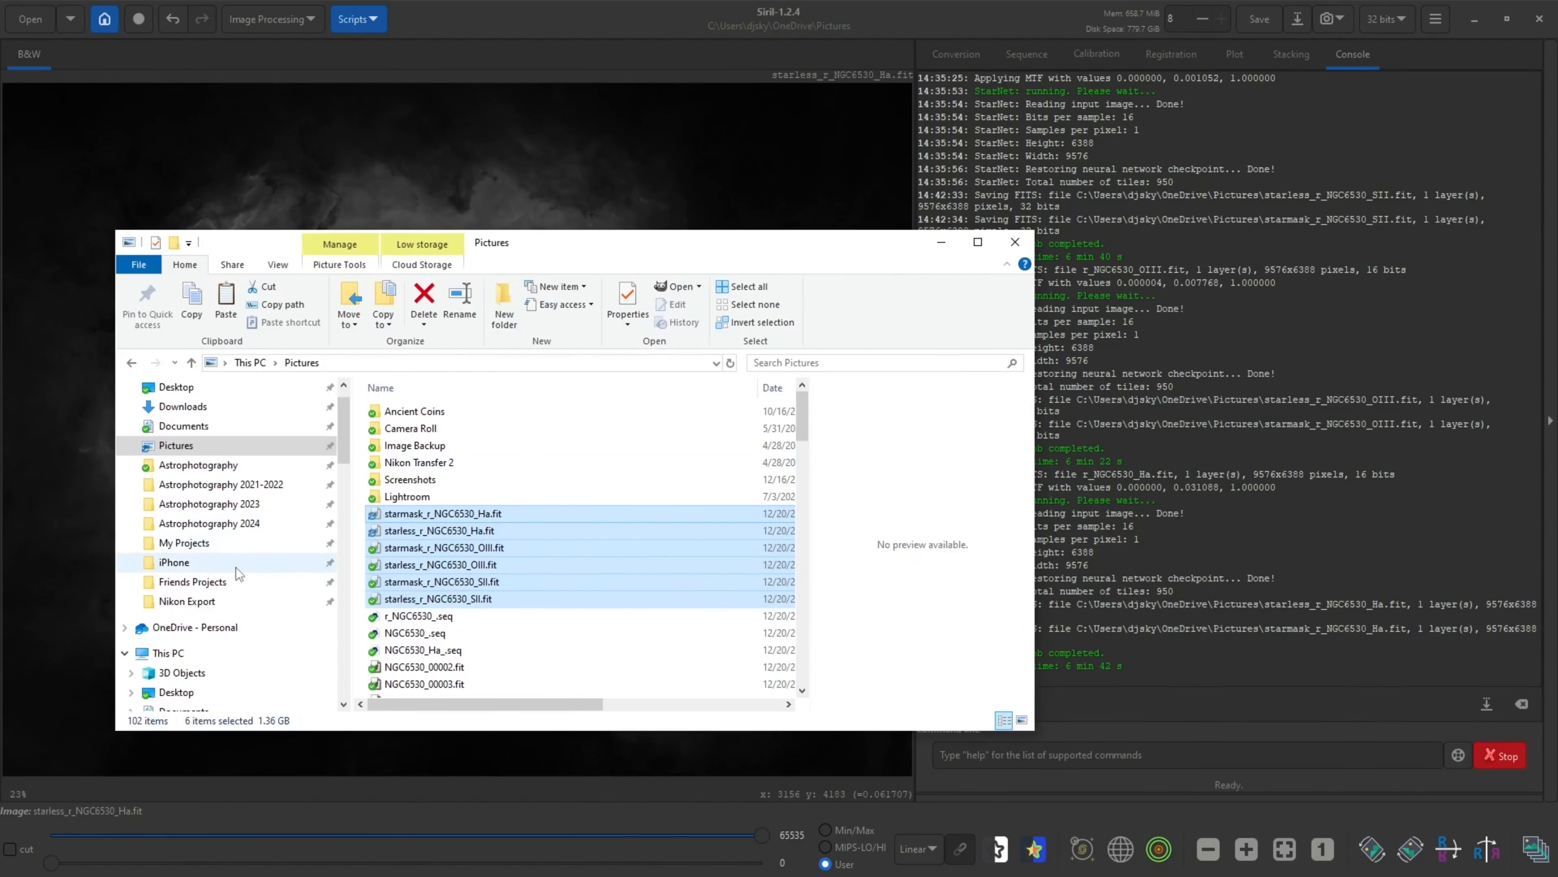
{"action": "scroll", "coordinate": [413, 623], "scroll_direction": "down", "scroll_amount": 2}
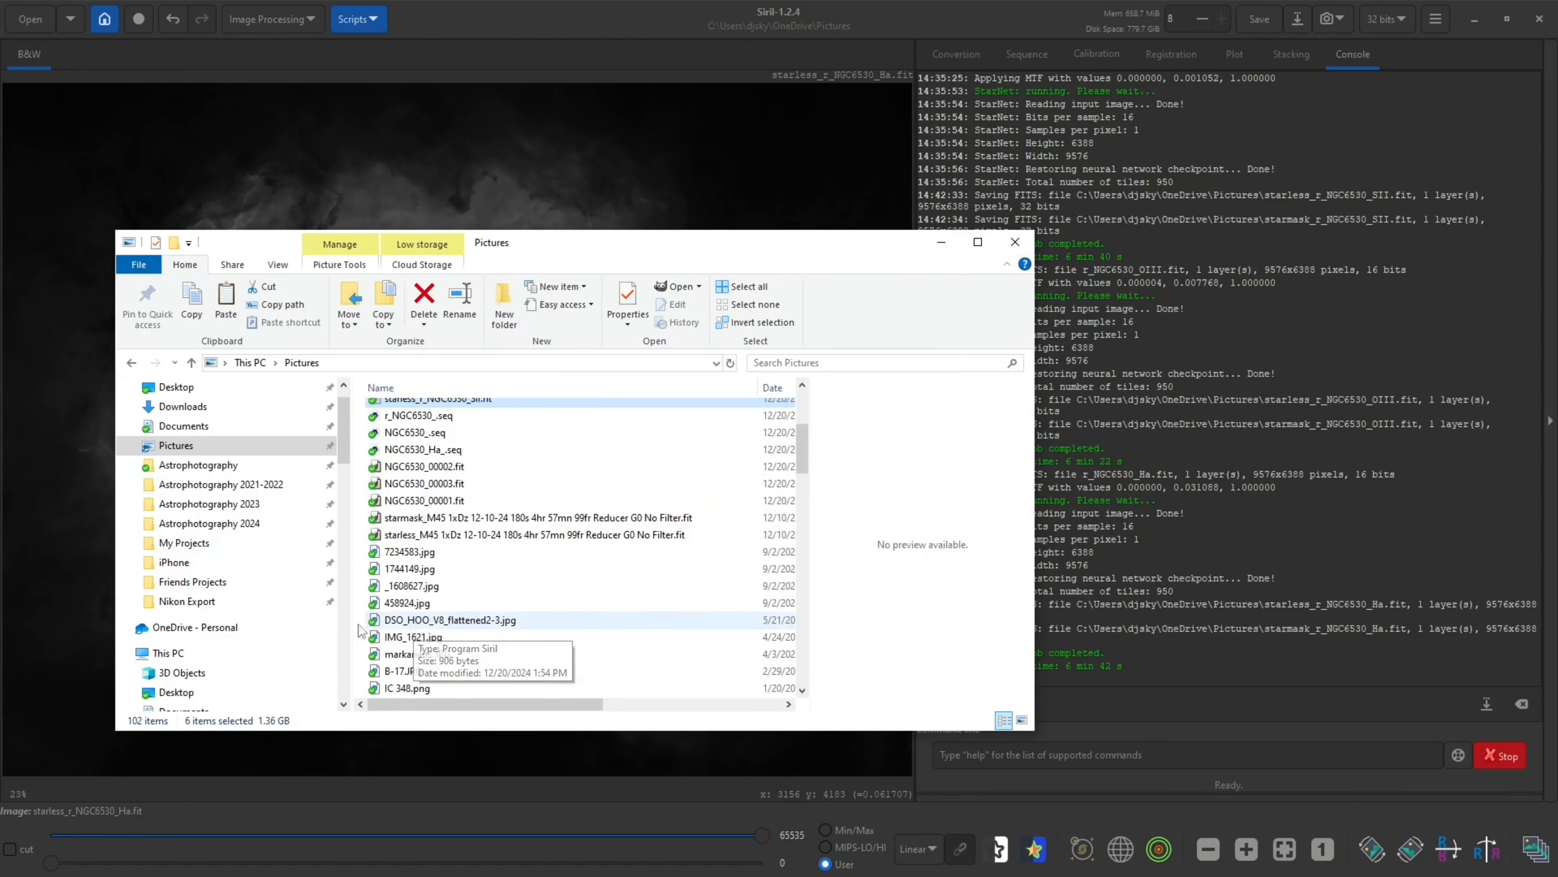
{"action": "left_click", "coordinate": [196, 582]}
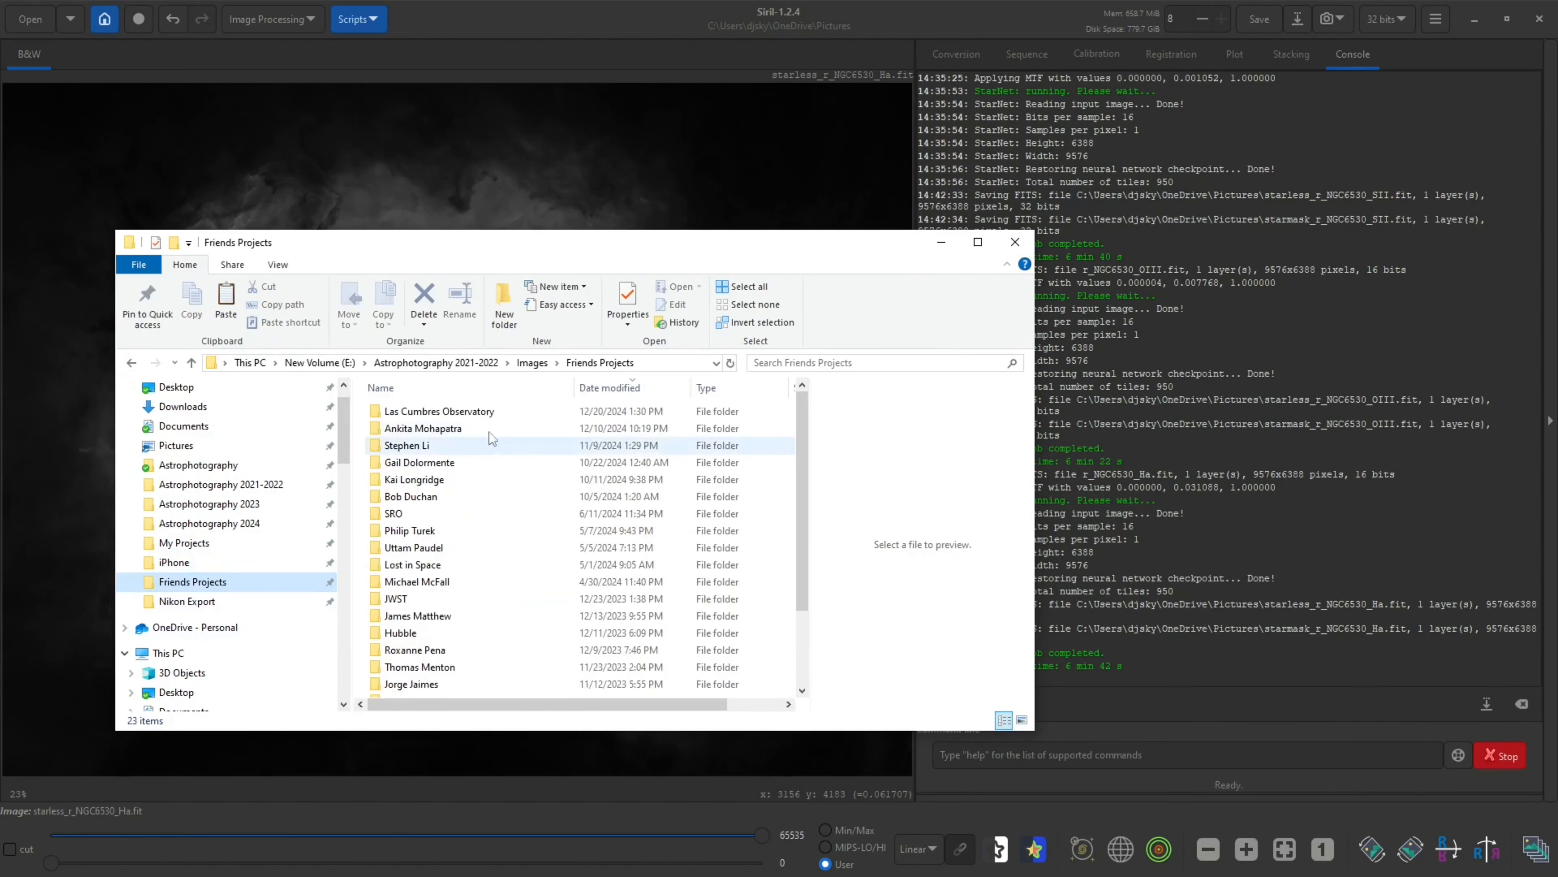
{"action": "double_click", "coordinate": [445, 411]}
{"action": "double_click", "coordinate": [445, 411]}
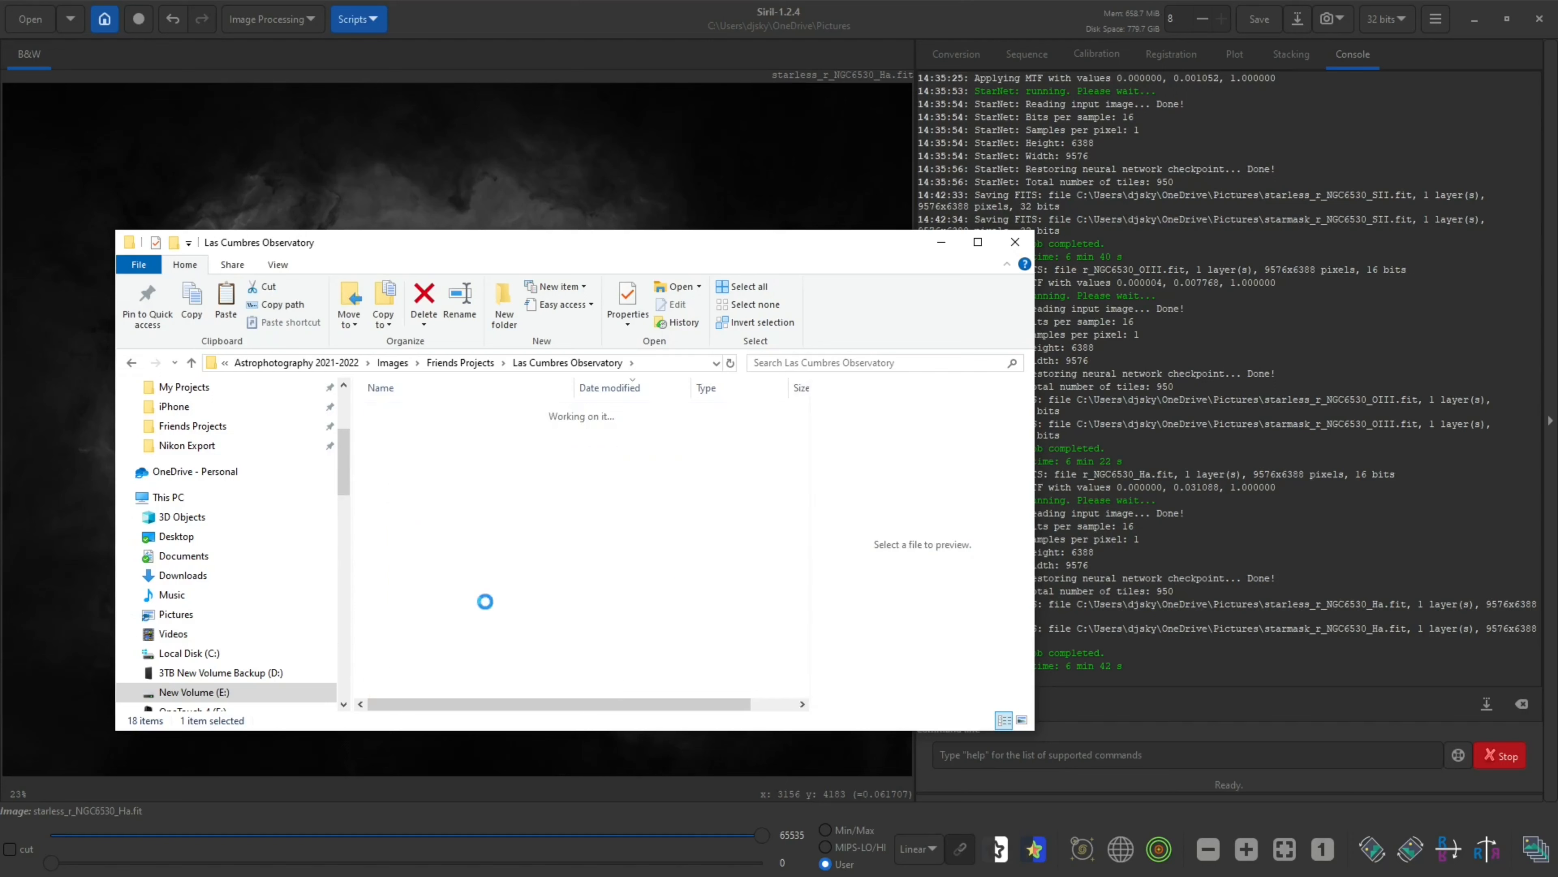
{"action": "right_click", "coordinate": [436, 607]}
{"action": "left_click", "coordinate": [489, 720]}
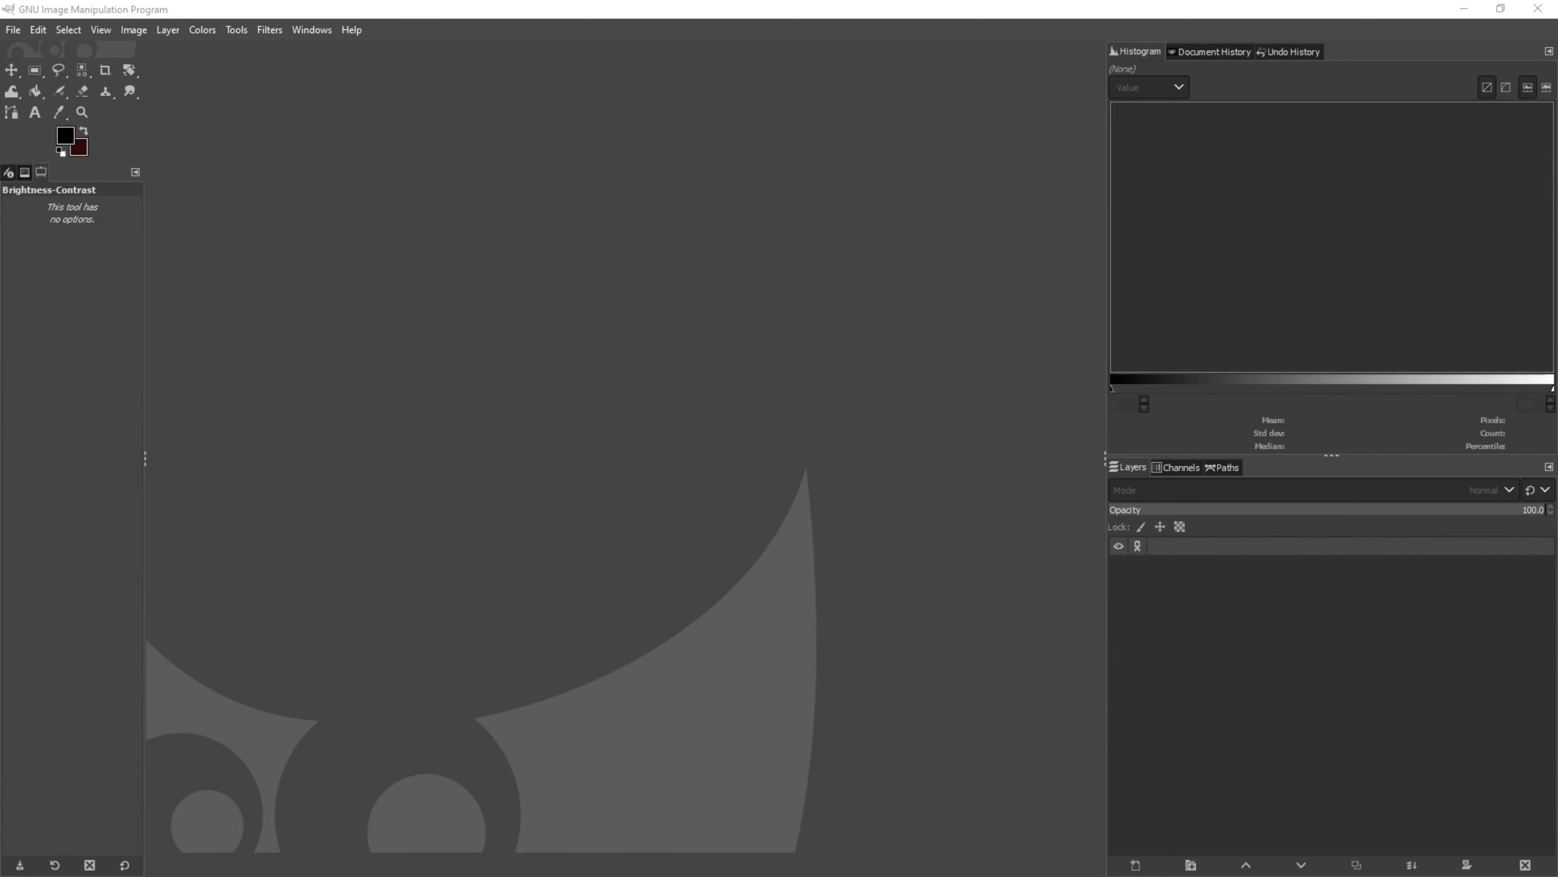
Switch to GIMP and open the starless H-alpha, OIII and SII FITS files as layers, accepting the FITS loading defaults
{"action": "left_click", "coordinate": [13, 30]}
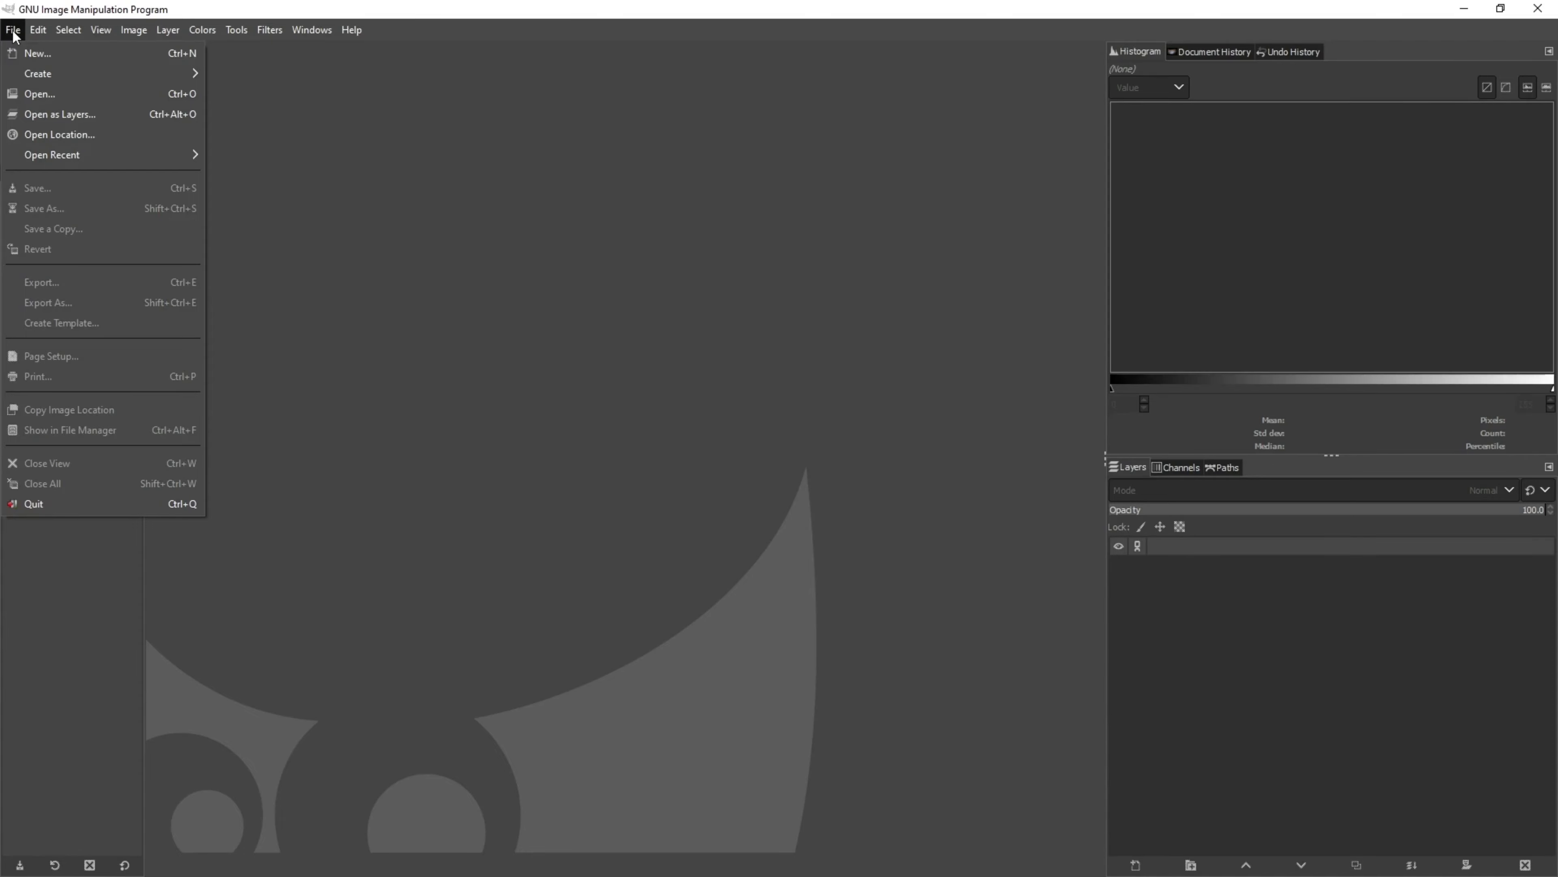
{"action": "left_click", "coordinate": [95, 114]}
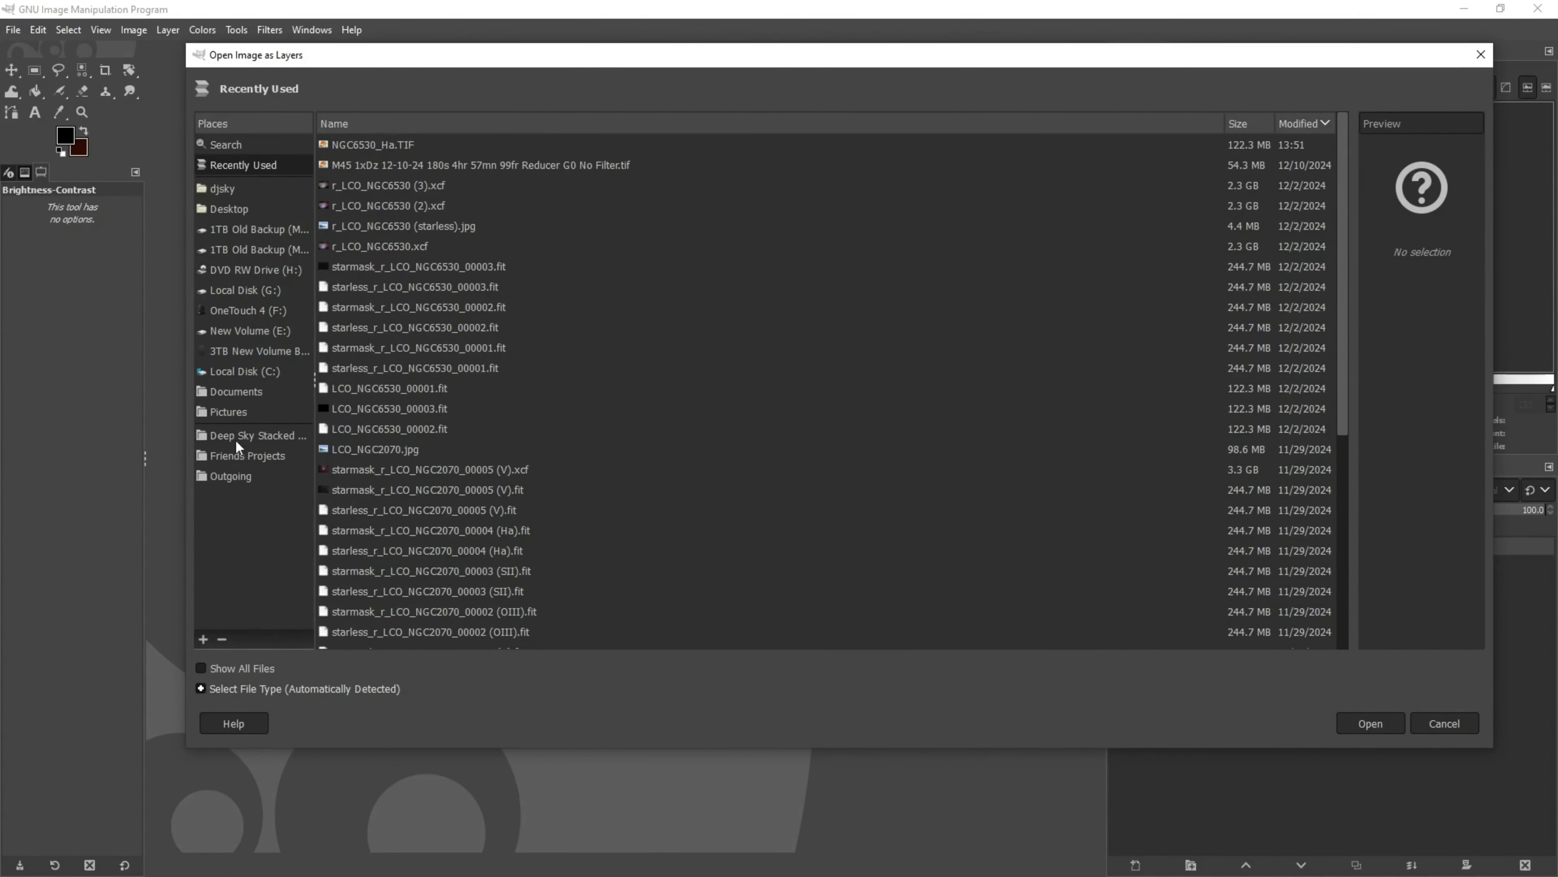
{"action": "left_click", "coordinate": [243, 435]}
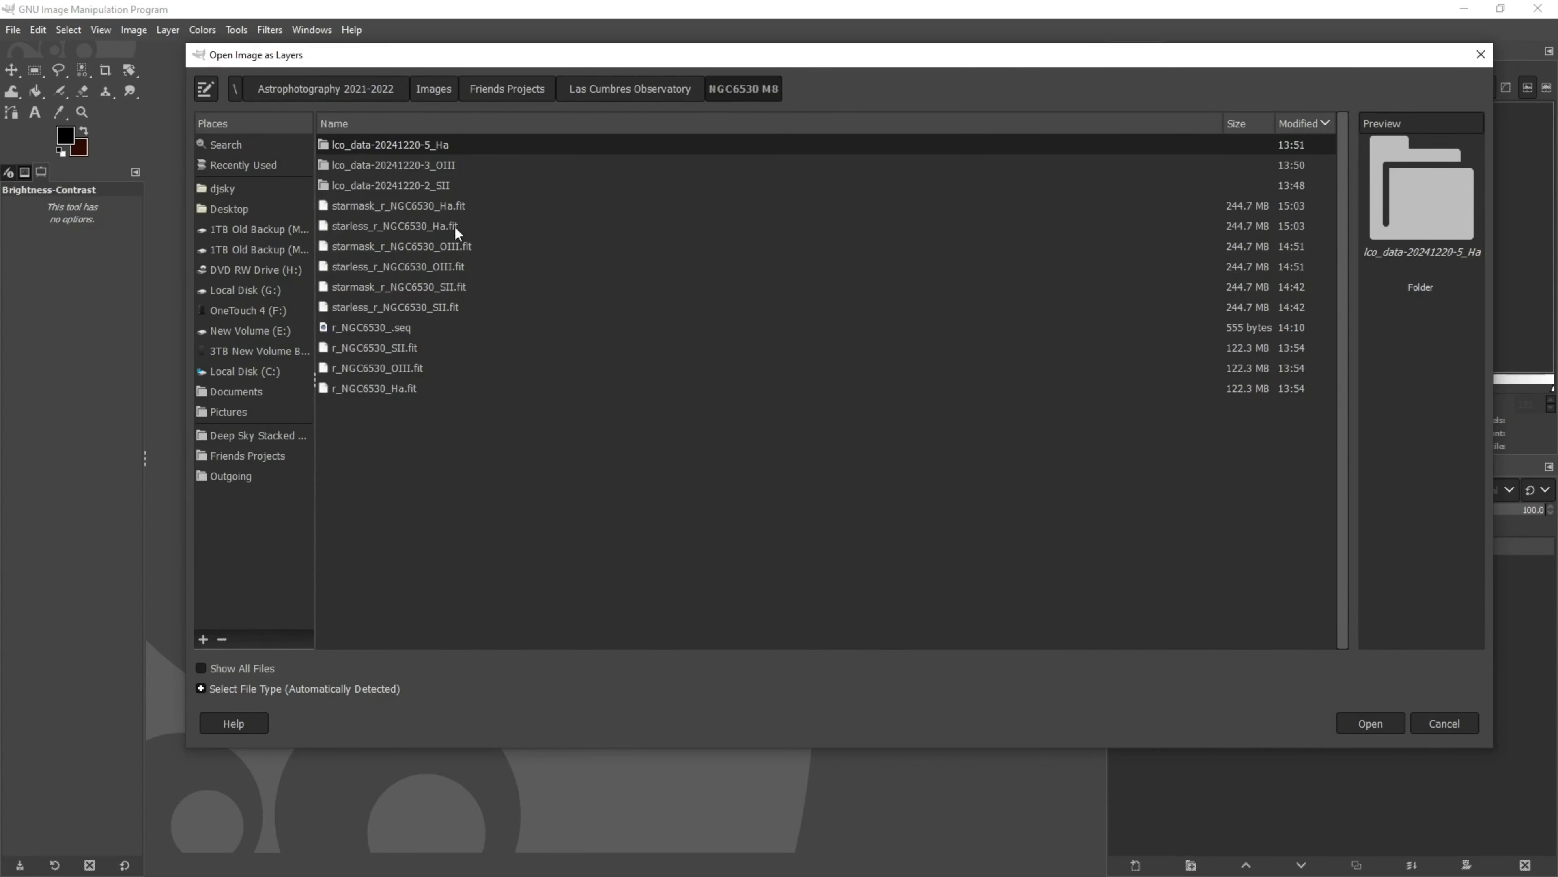
{"action": "left_click", "coordinate": [379, 227]}
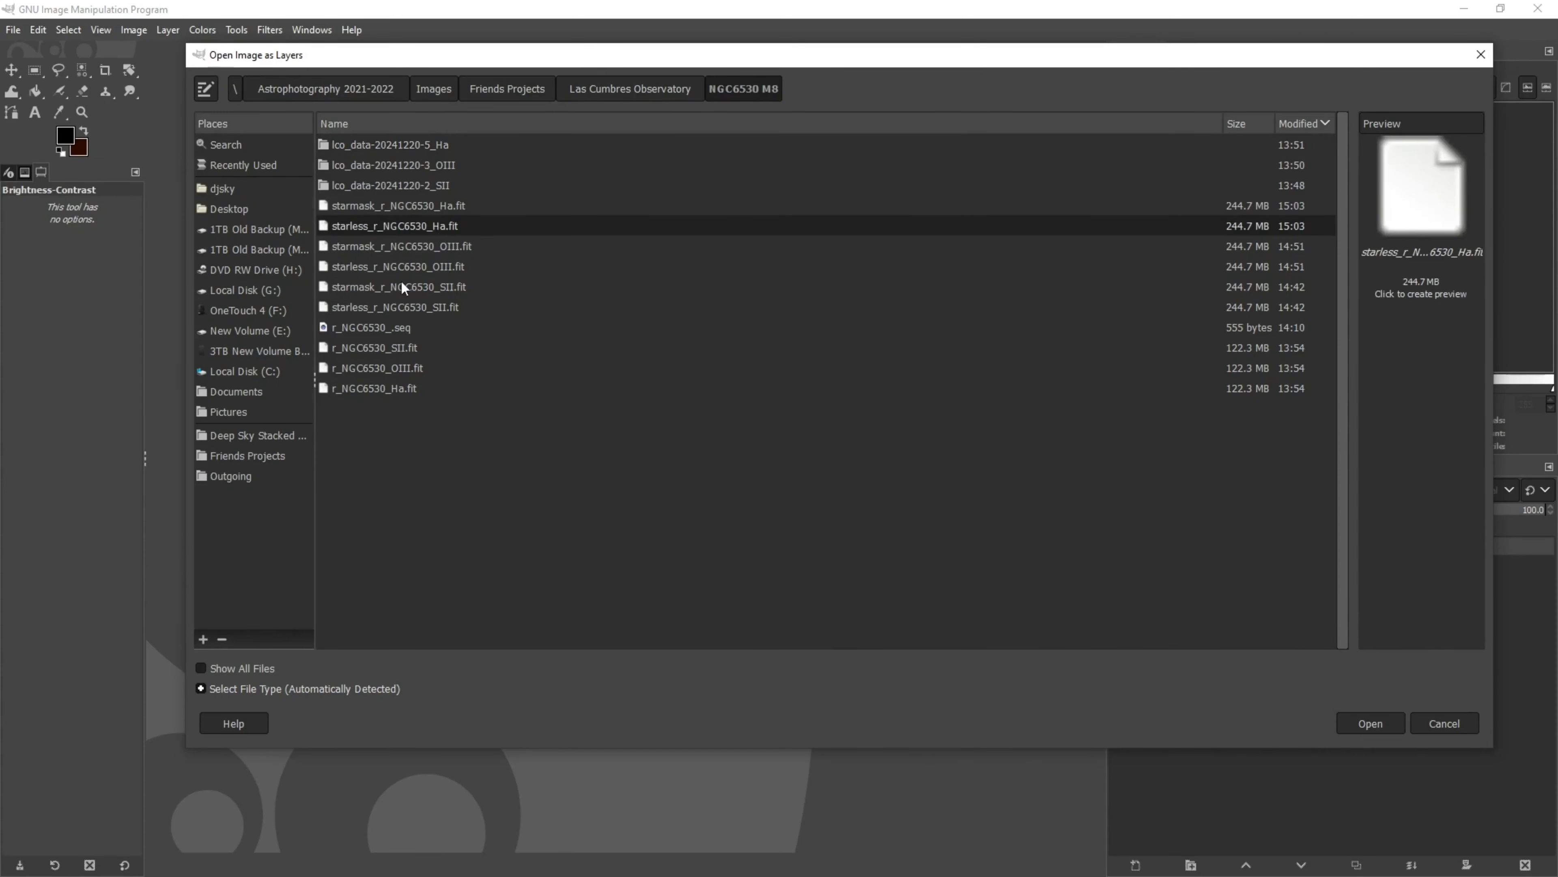
{"action": "left_click", "coordinate": [375, 270], "text": "ctrl"}
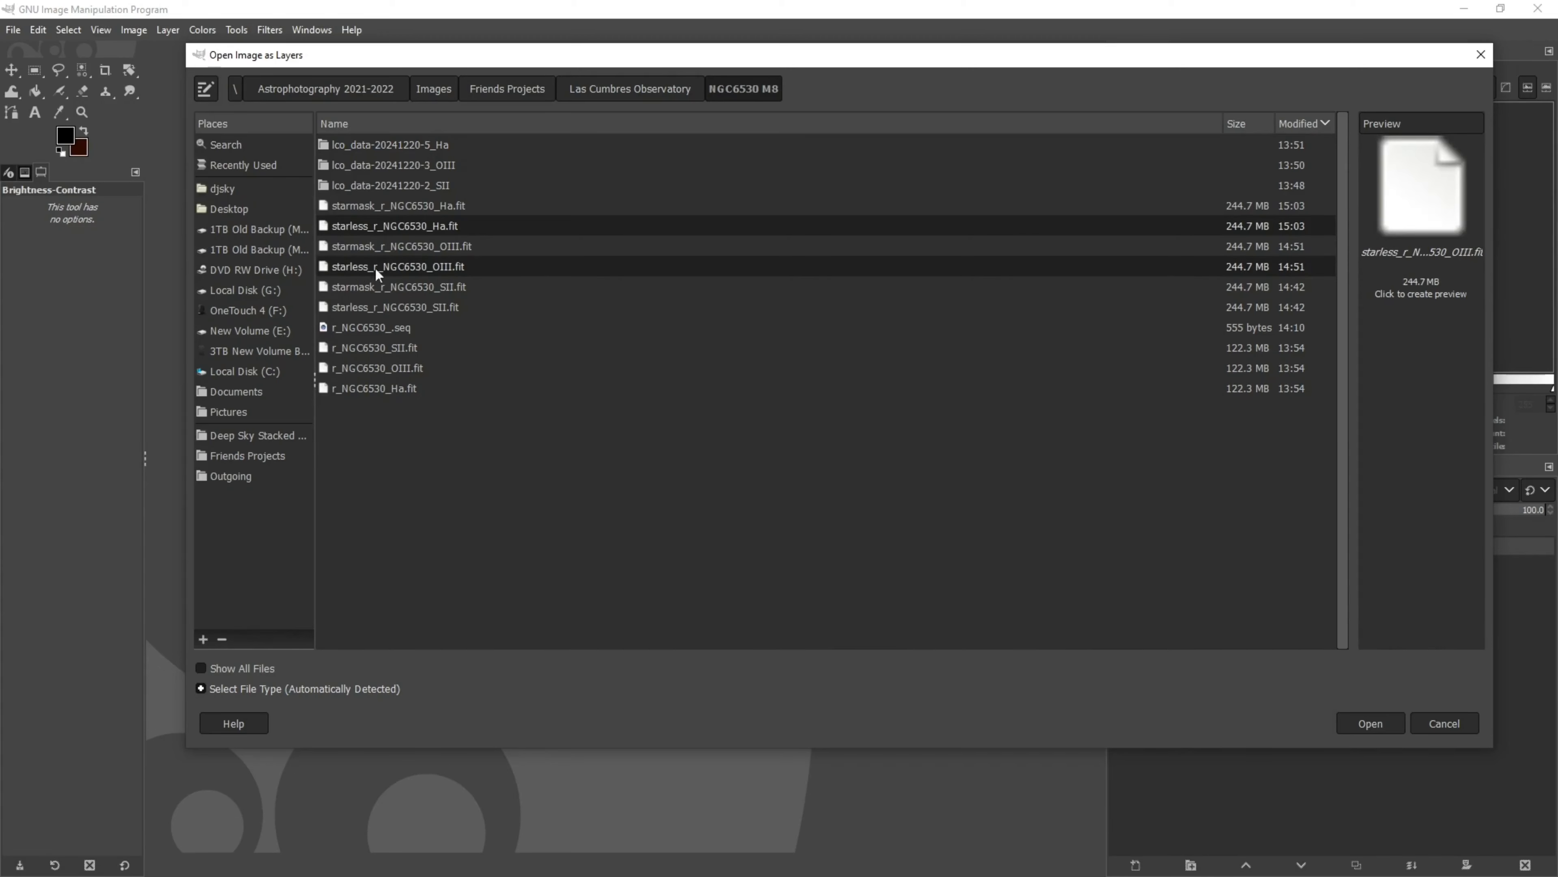
{"action": "left_click", "coordinate": [417, 308], "text": "ctrl"}
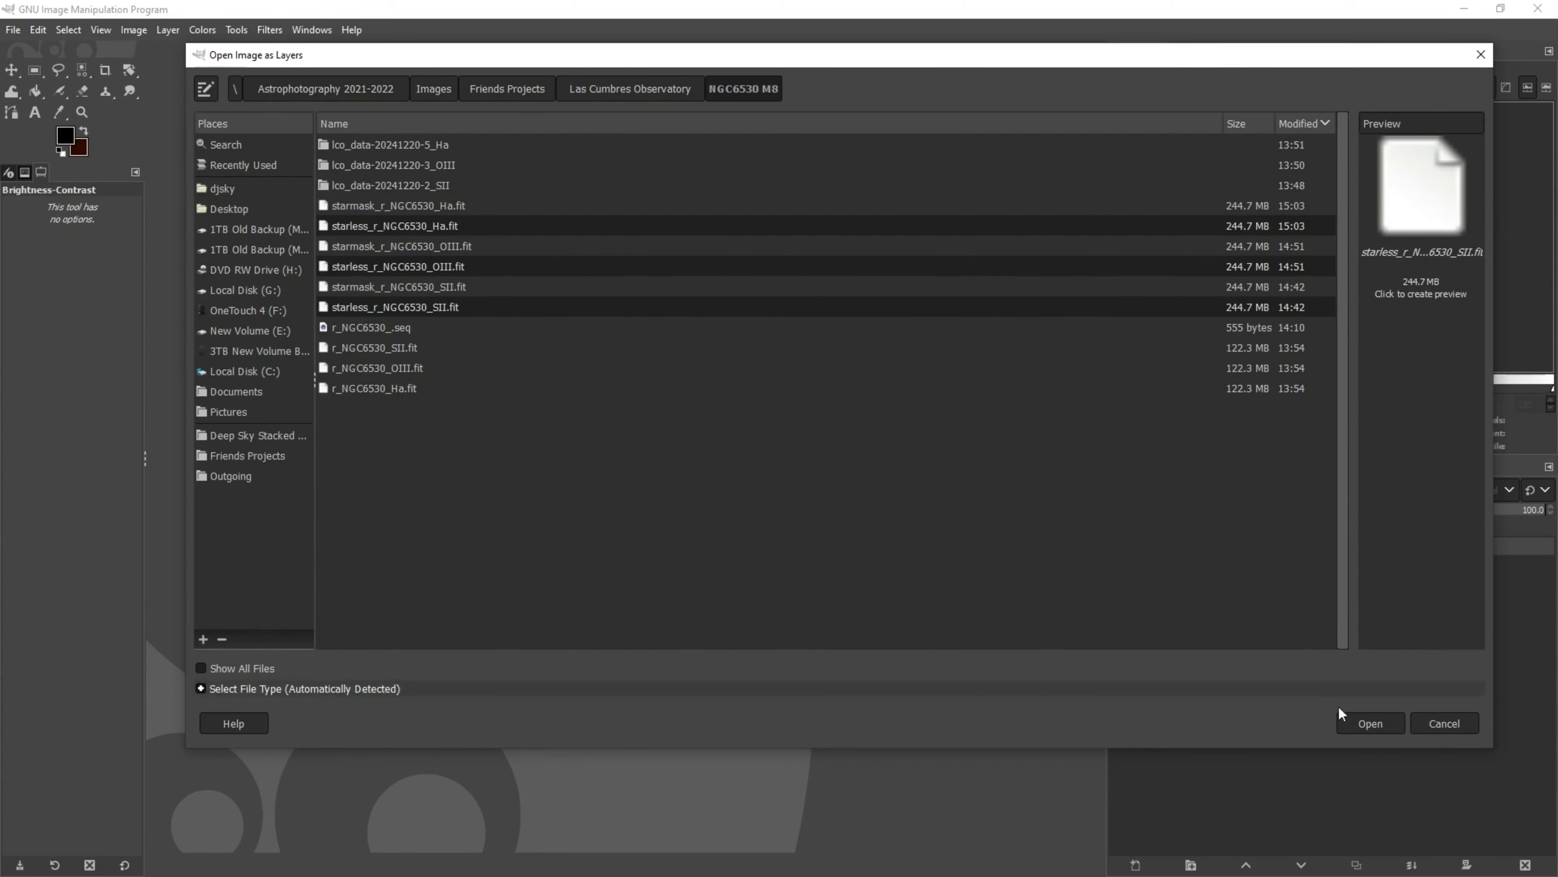
{"action": "left_click", "coordinate": [1363, 727]}
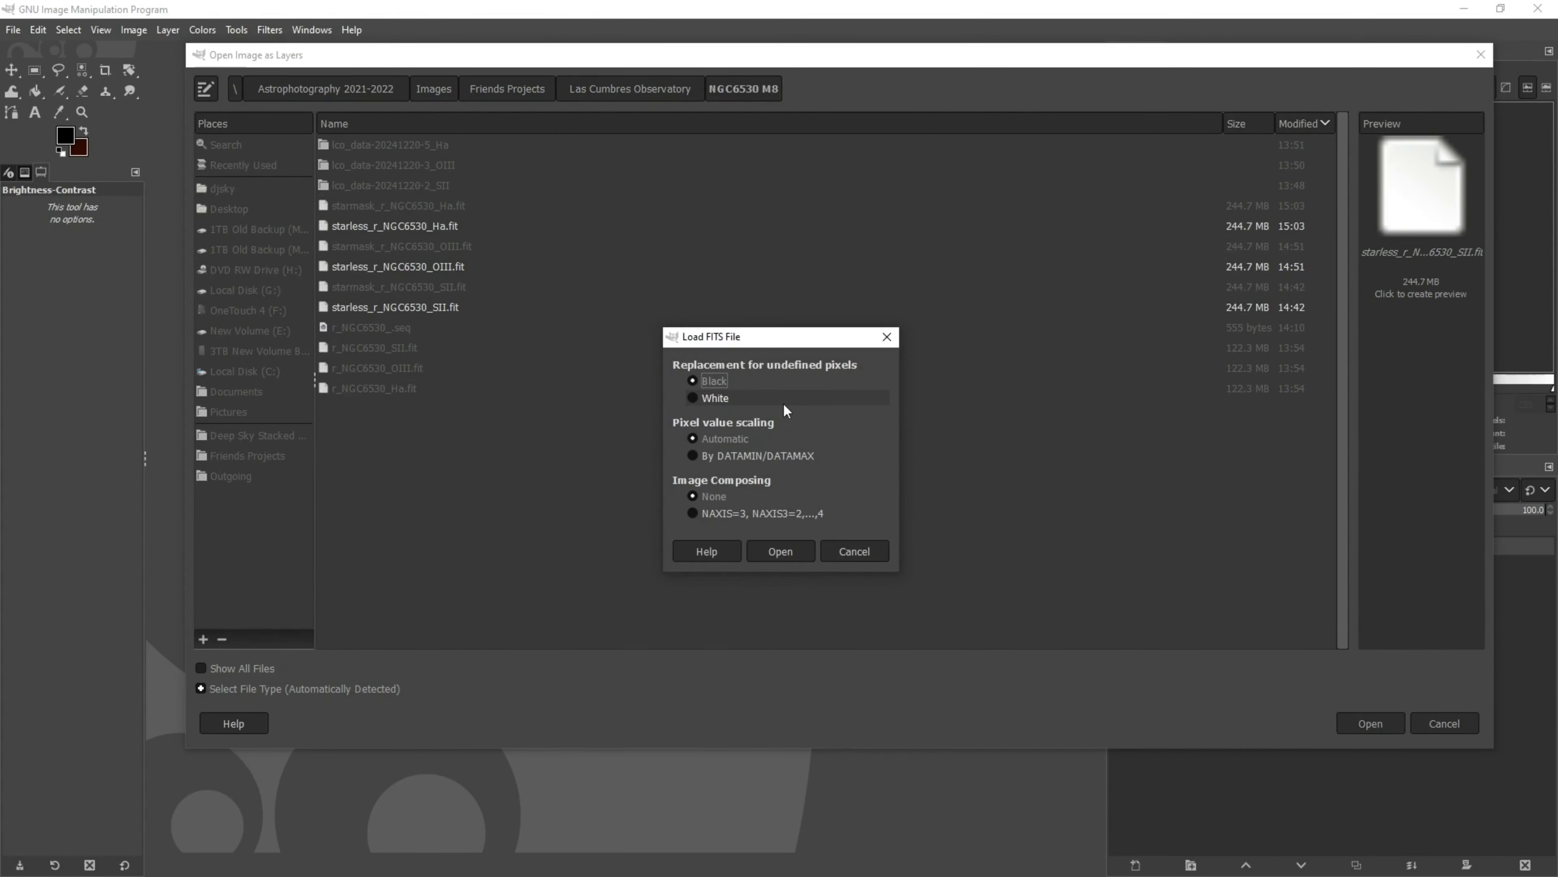
{"action": "left_click", "coordinate": [791, 551]}
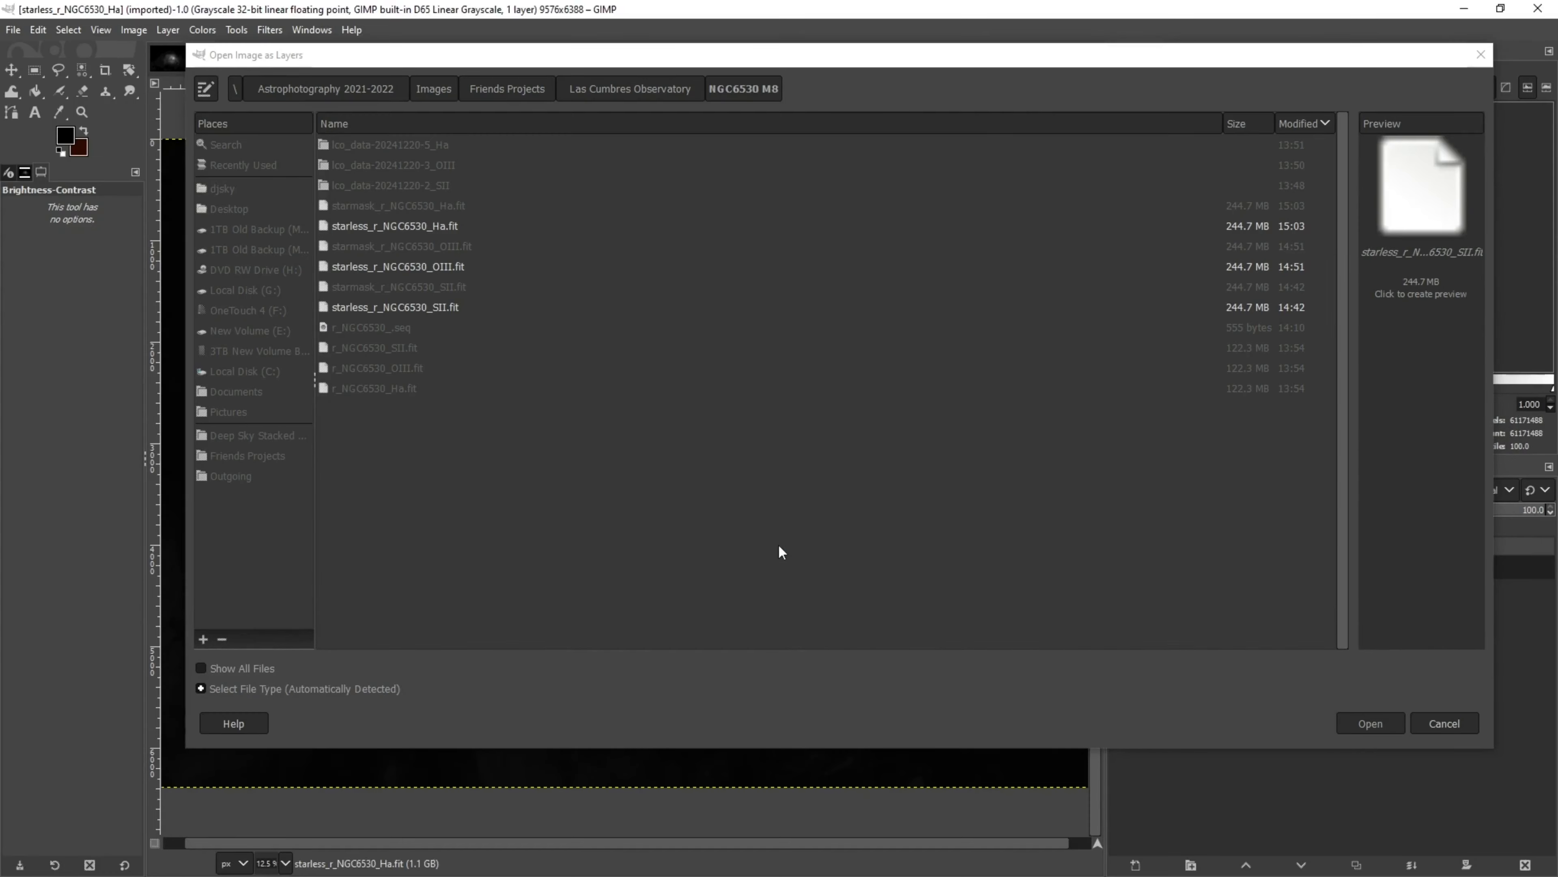
{"action": "left_click", "coordinate": [783, 550]}
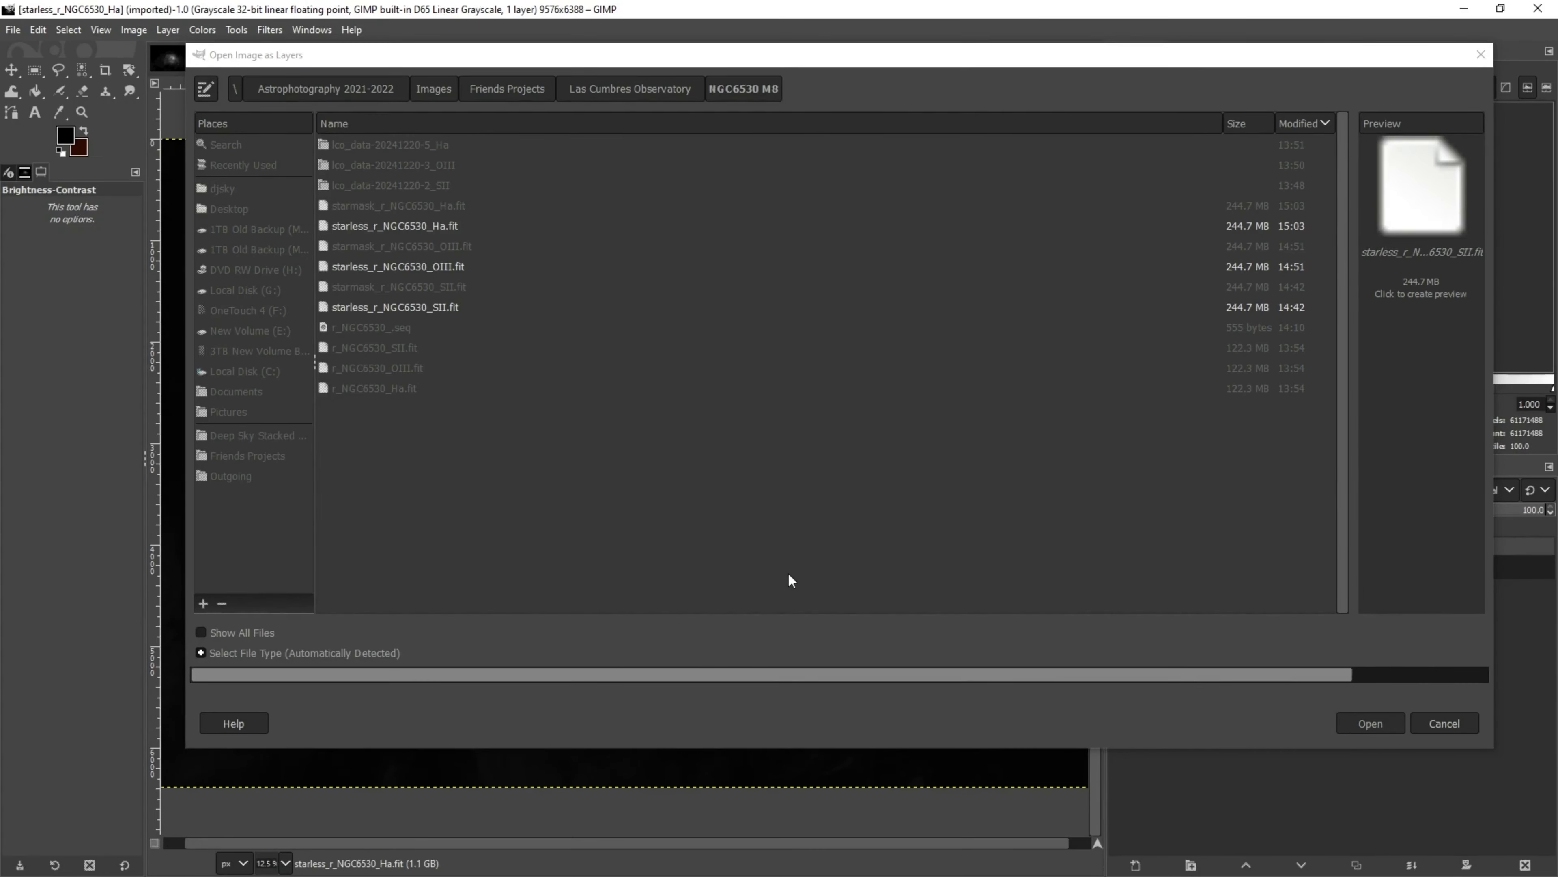
{"action": "left_click", "coordinate": [790, 550]}
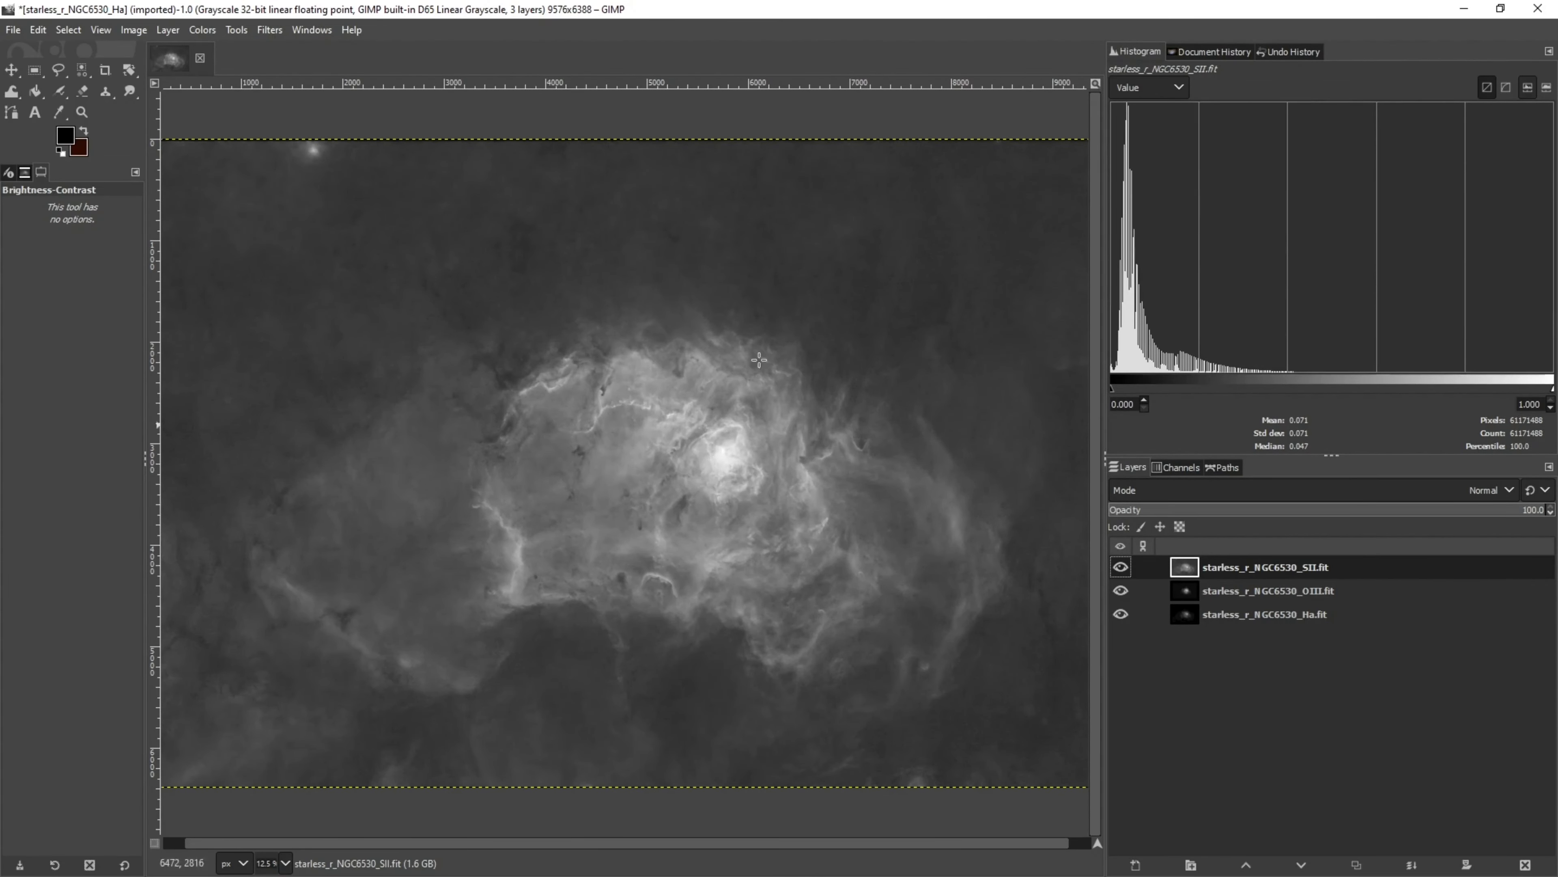
Convert the image to RGB mode
{"action": "left_click", "coordinate": [134, 30]}
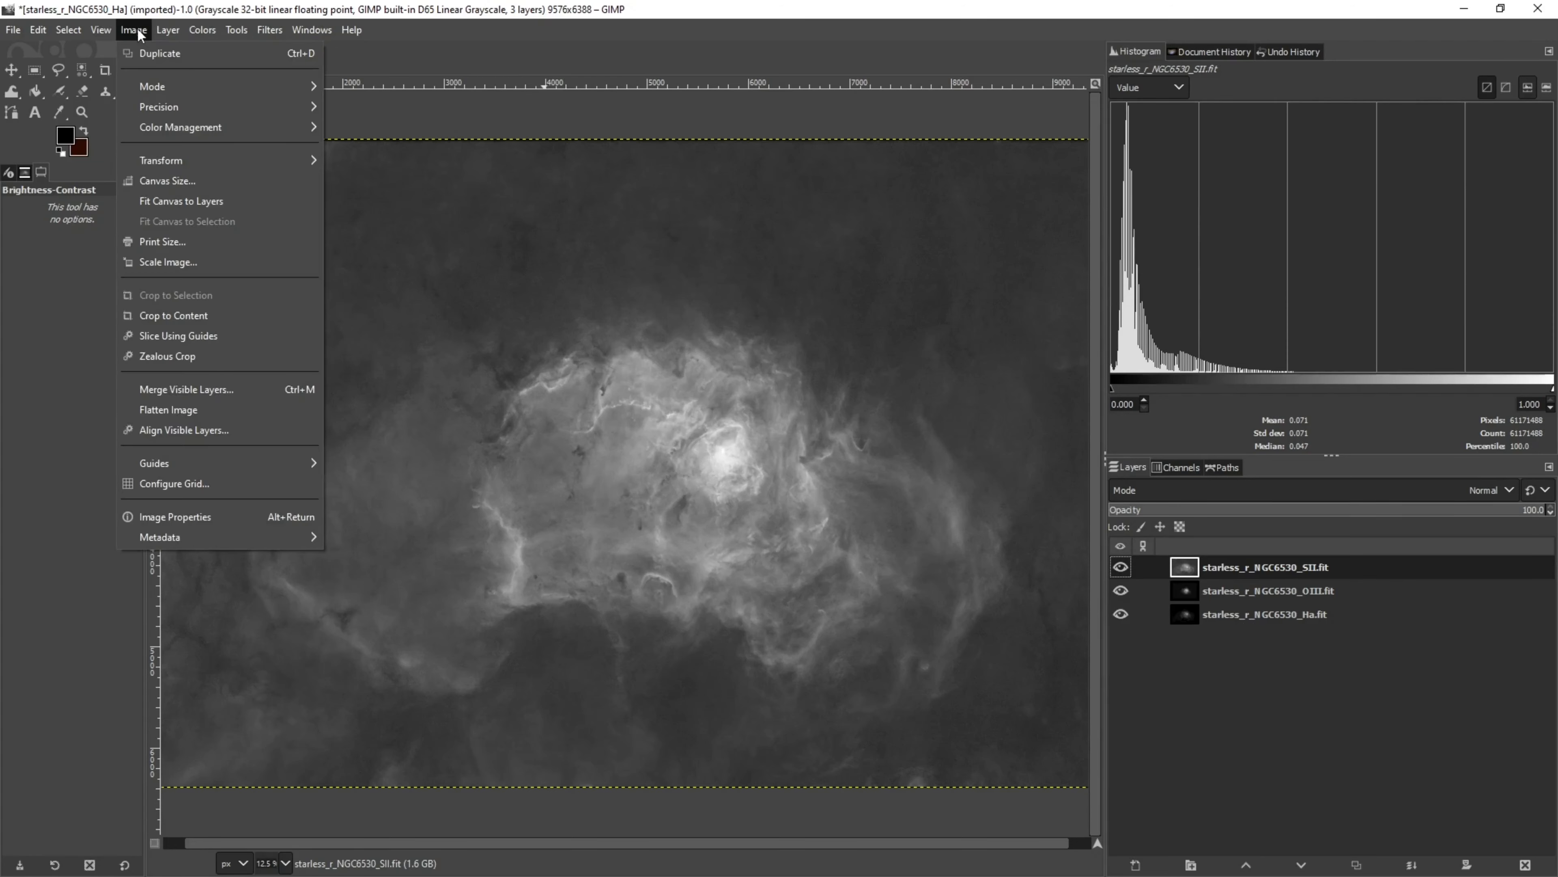
{"action": "mouse_move", "coordinate": [157, 84]}
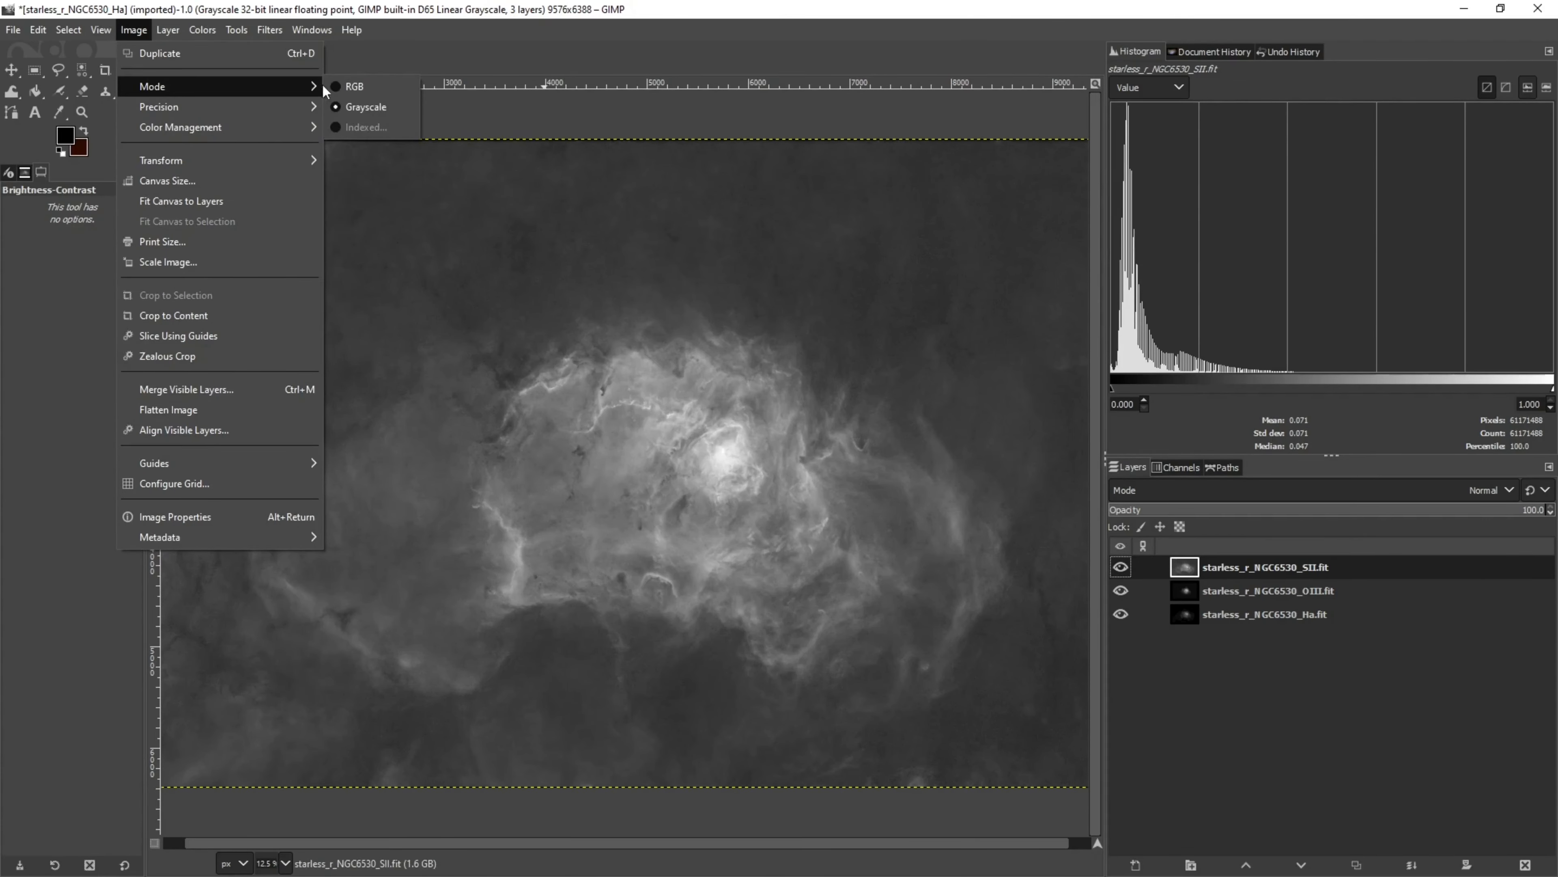
{"action": "left_click", "coordinate": [335, 86]}
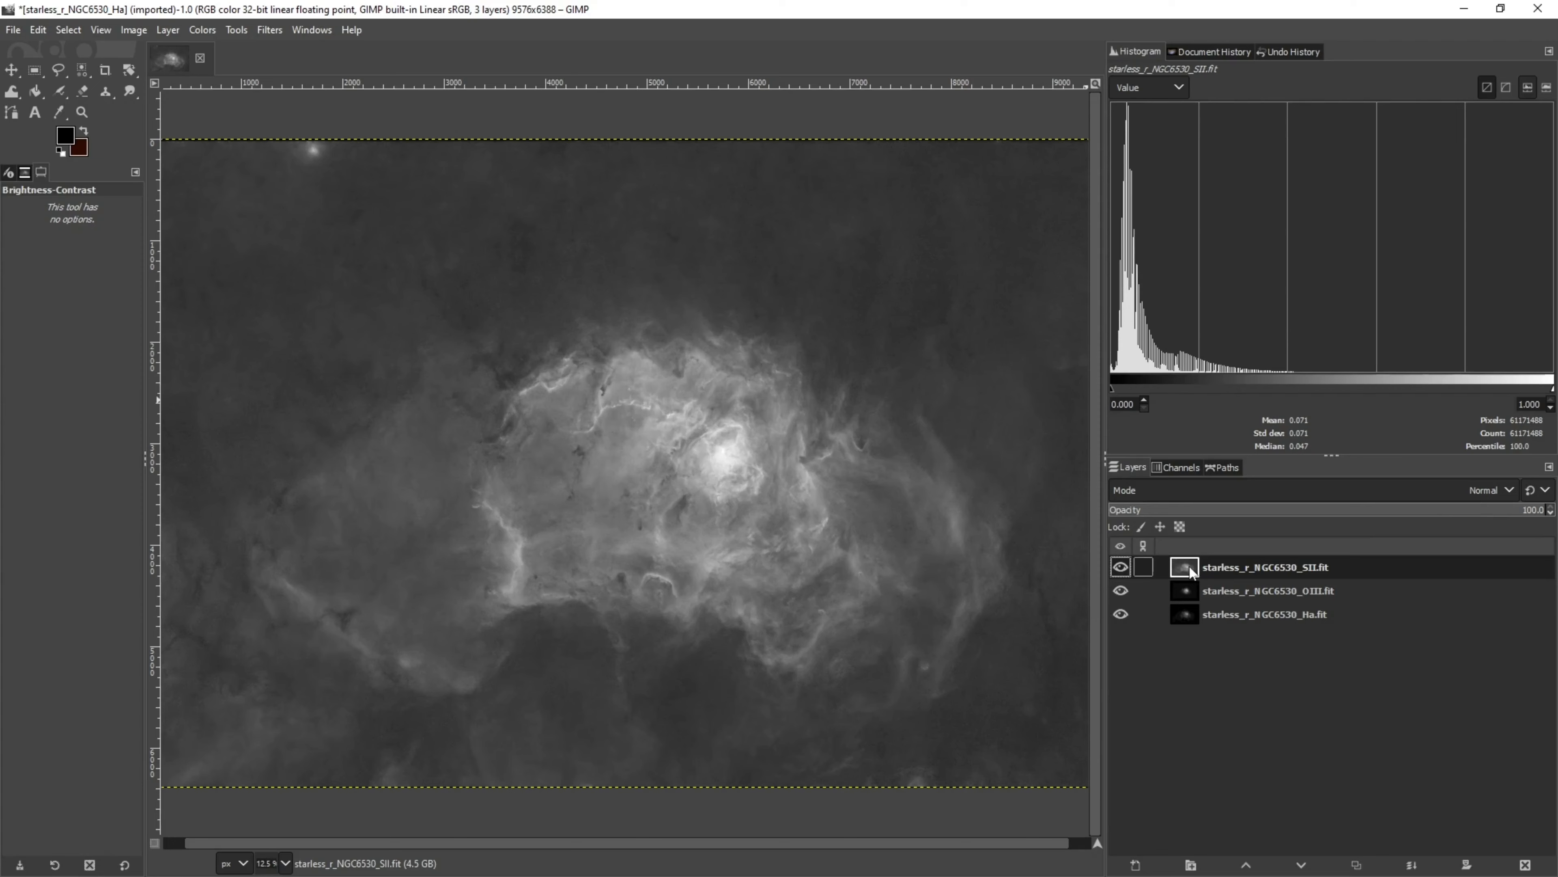
Set the blend mode of the SII, OIII and H-alpha layers to Screen
{"action": "left_click", "coordinate": [1499, 491]}
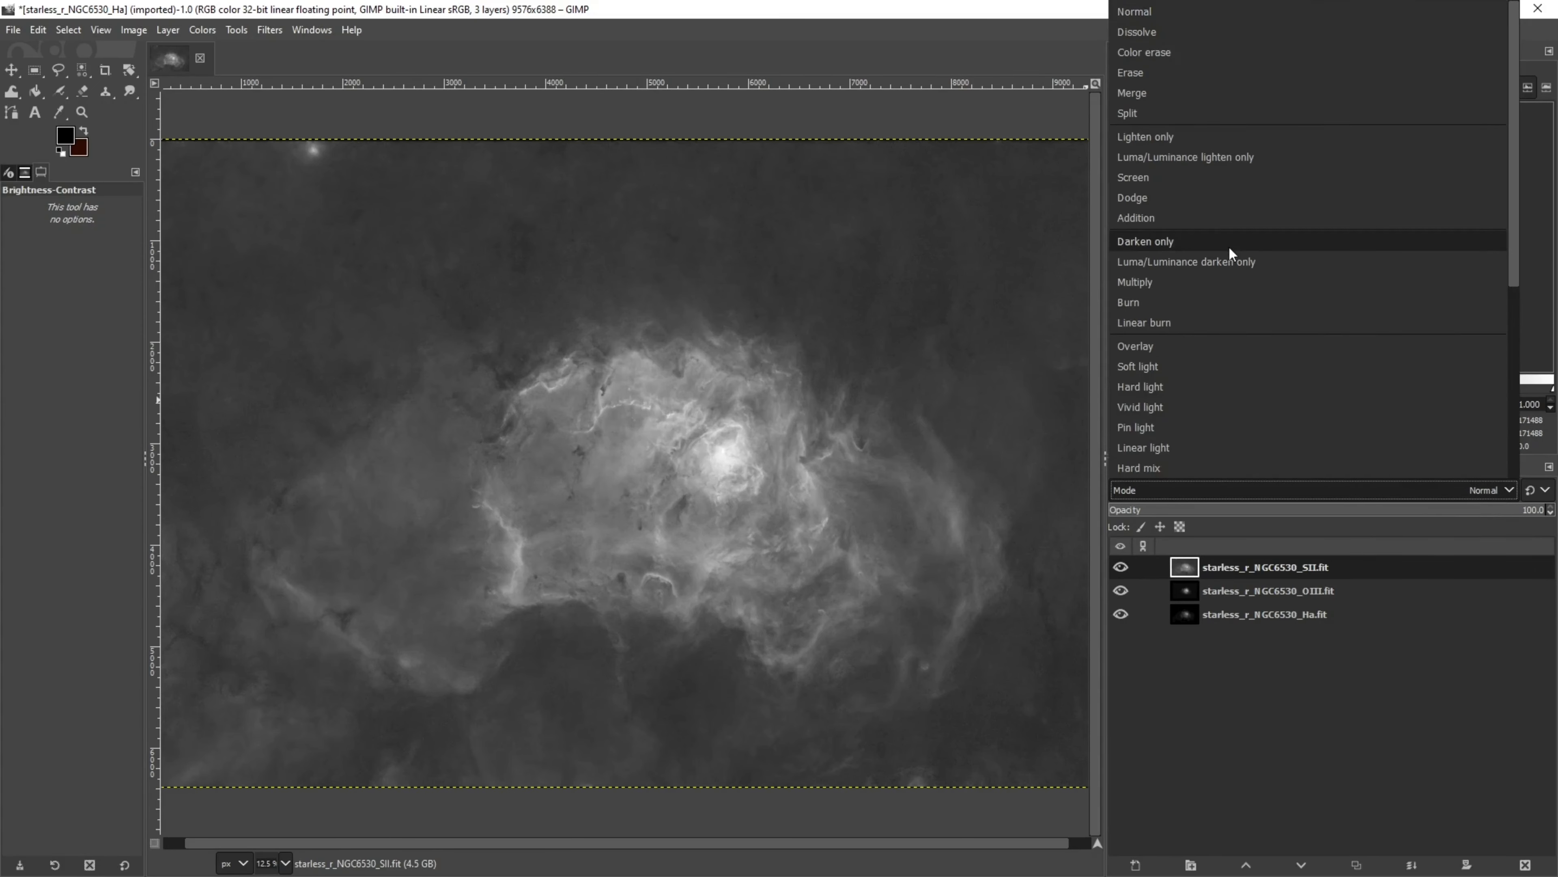
{"action": "left_click", "coordinate": [1168, 184]}
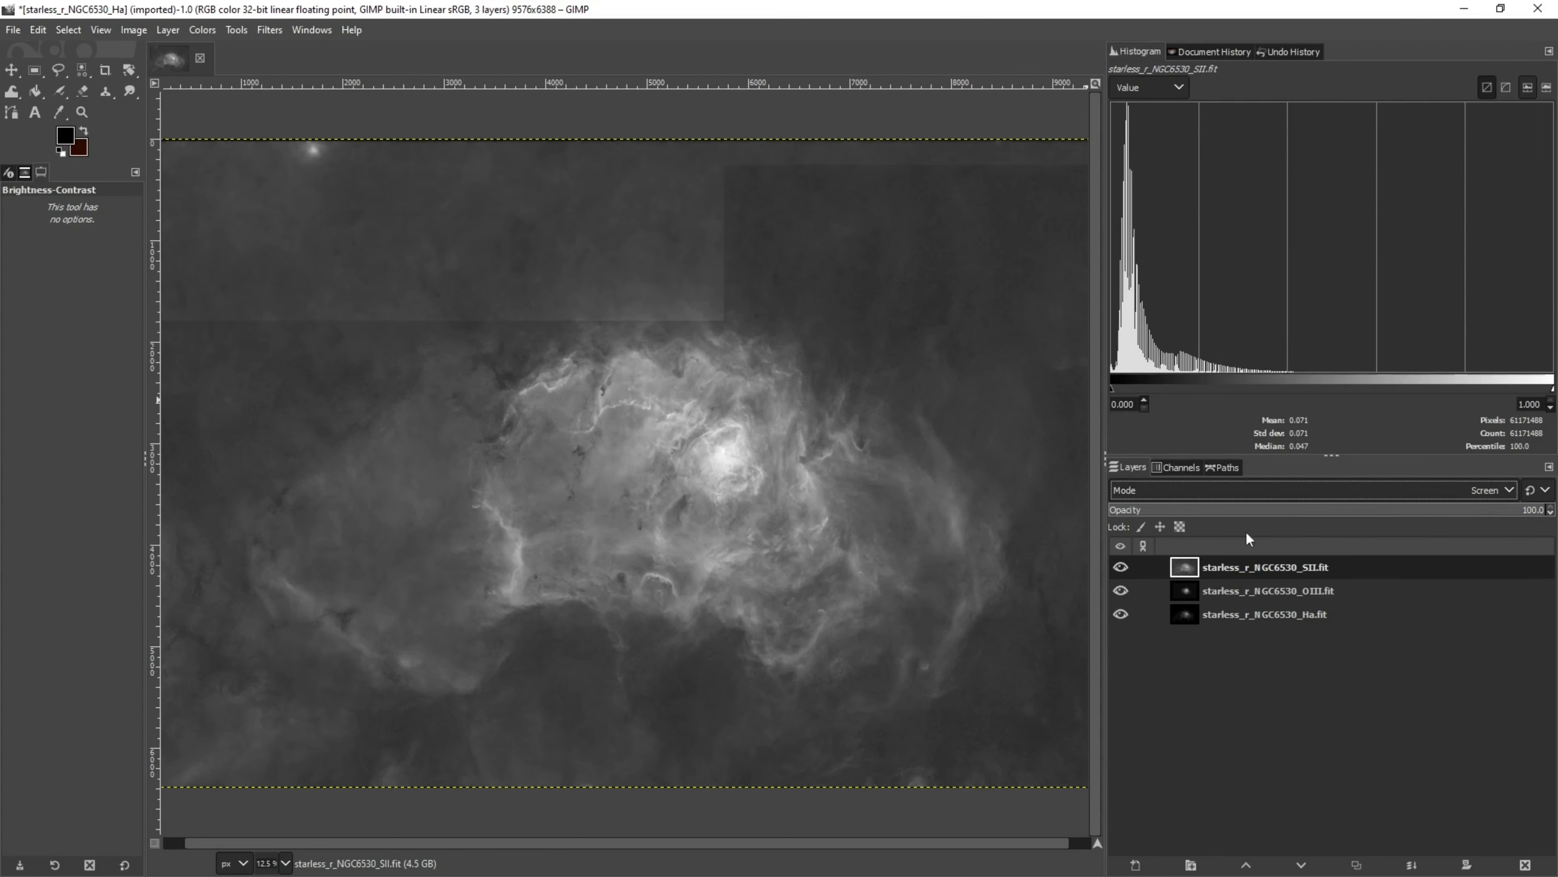
{"action": "left_click", "coordinate": [1188, 592]}
{"action": "left_click", "coordinate": [1497, 490]}
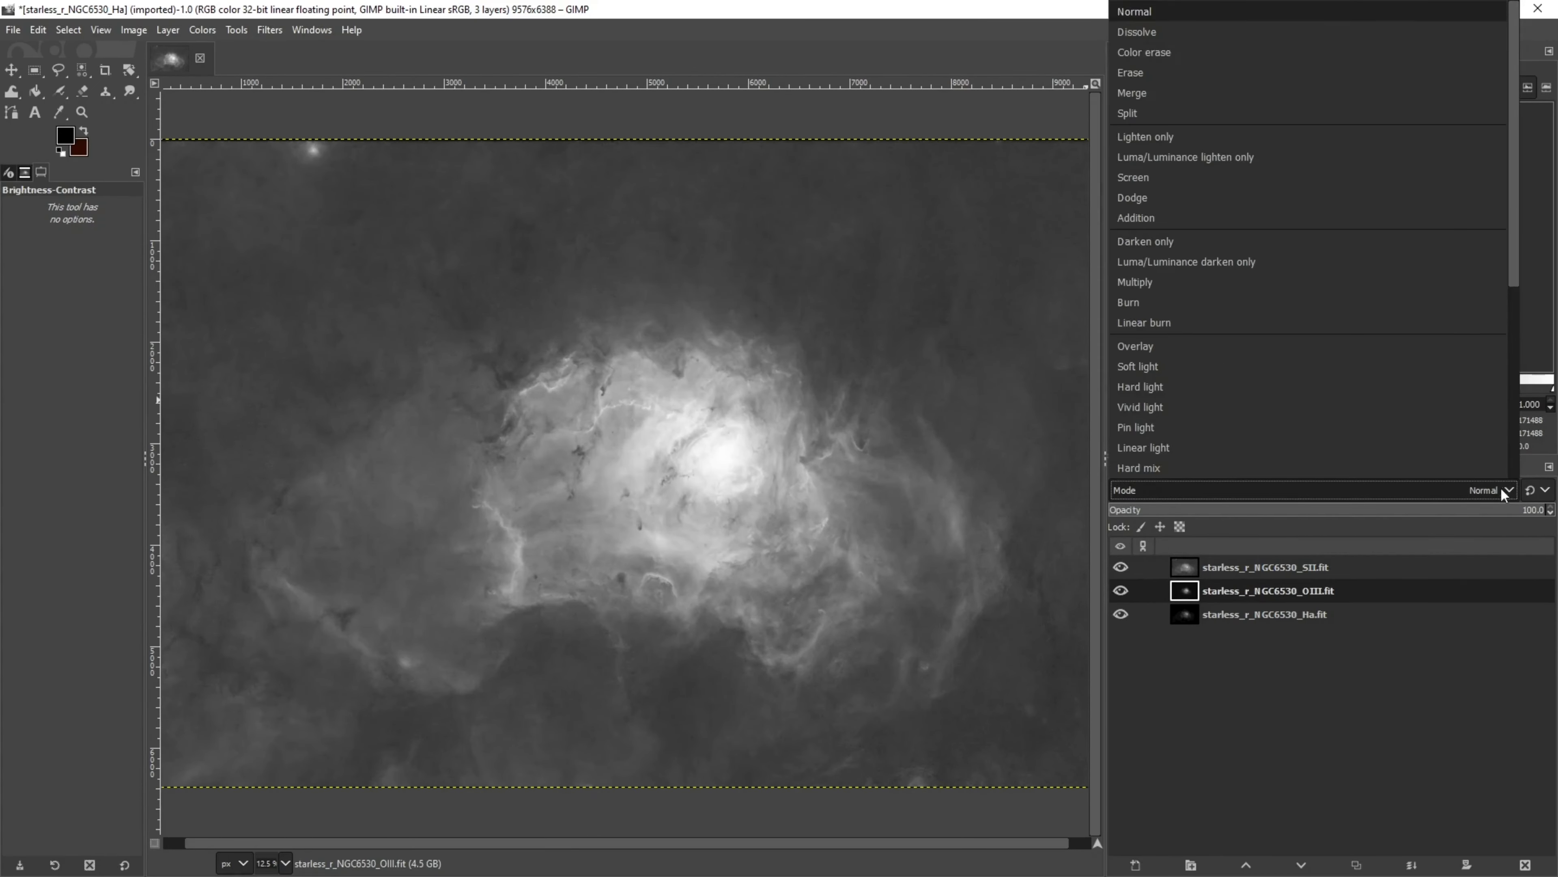
{"action": "left_click", "coordinate": [1191, 185]}
{"action": "left_click", "coordinate": [1189, 614]}
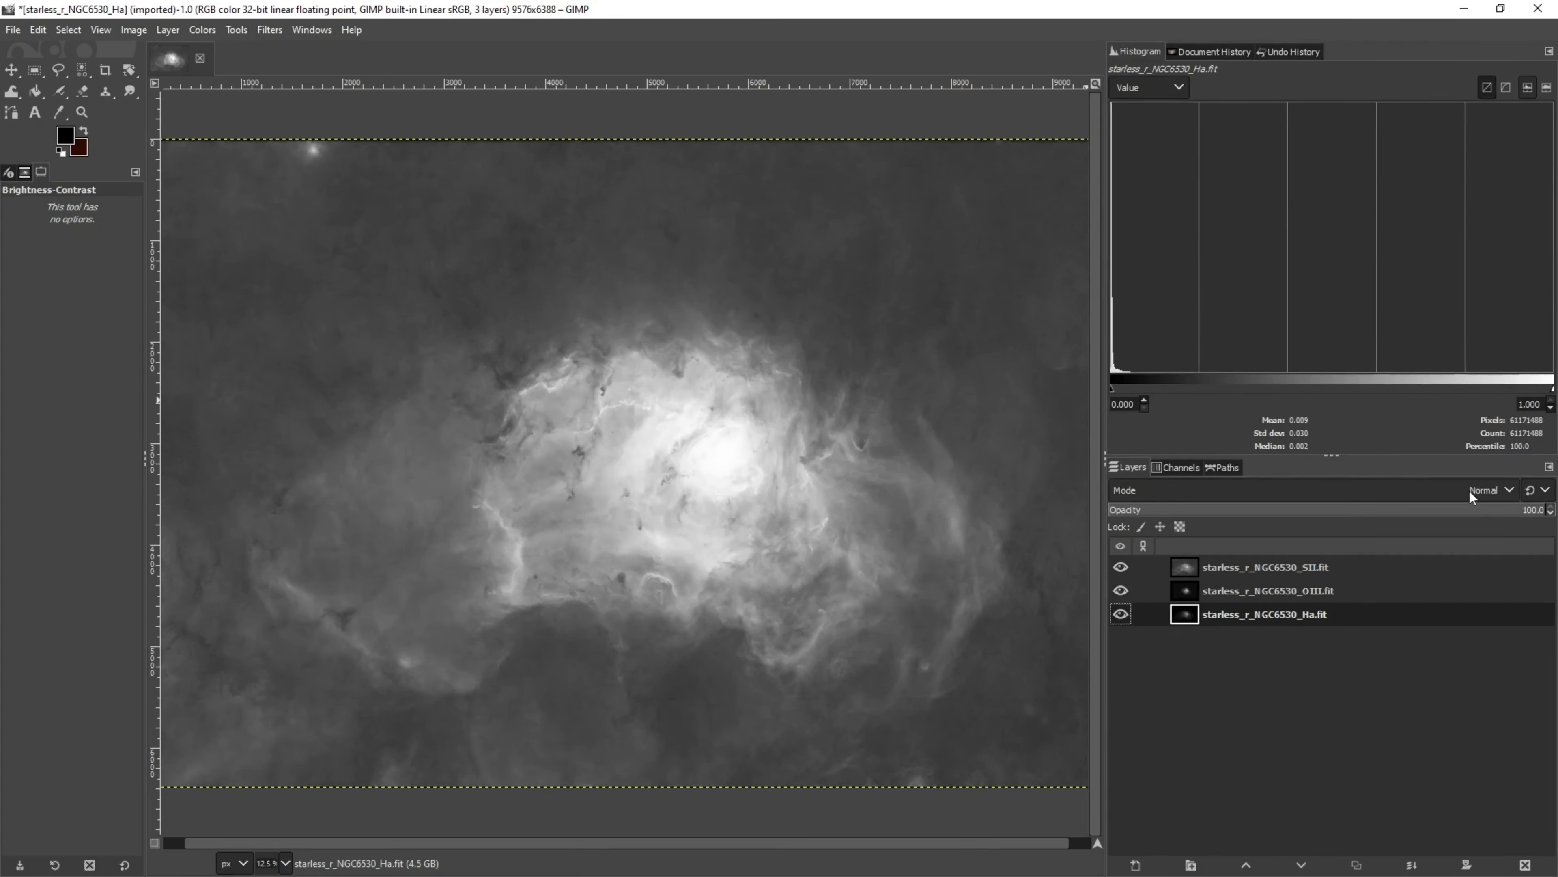
{"action": "left_click", "coordinate": [1497, 490]}
{"action": "left_click", "coordinate": [1230, 178]}
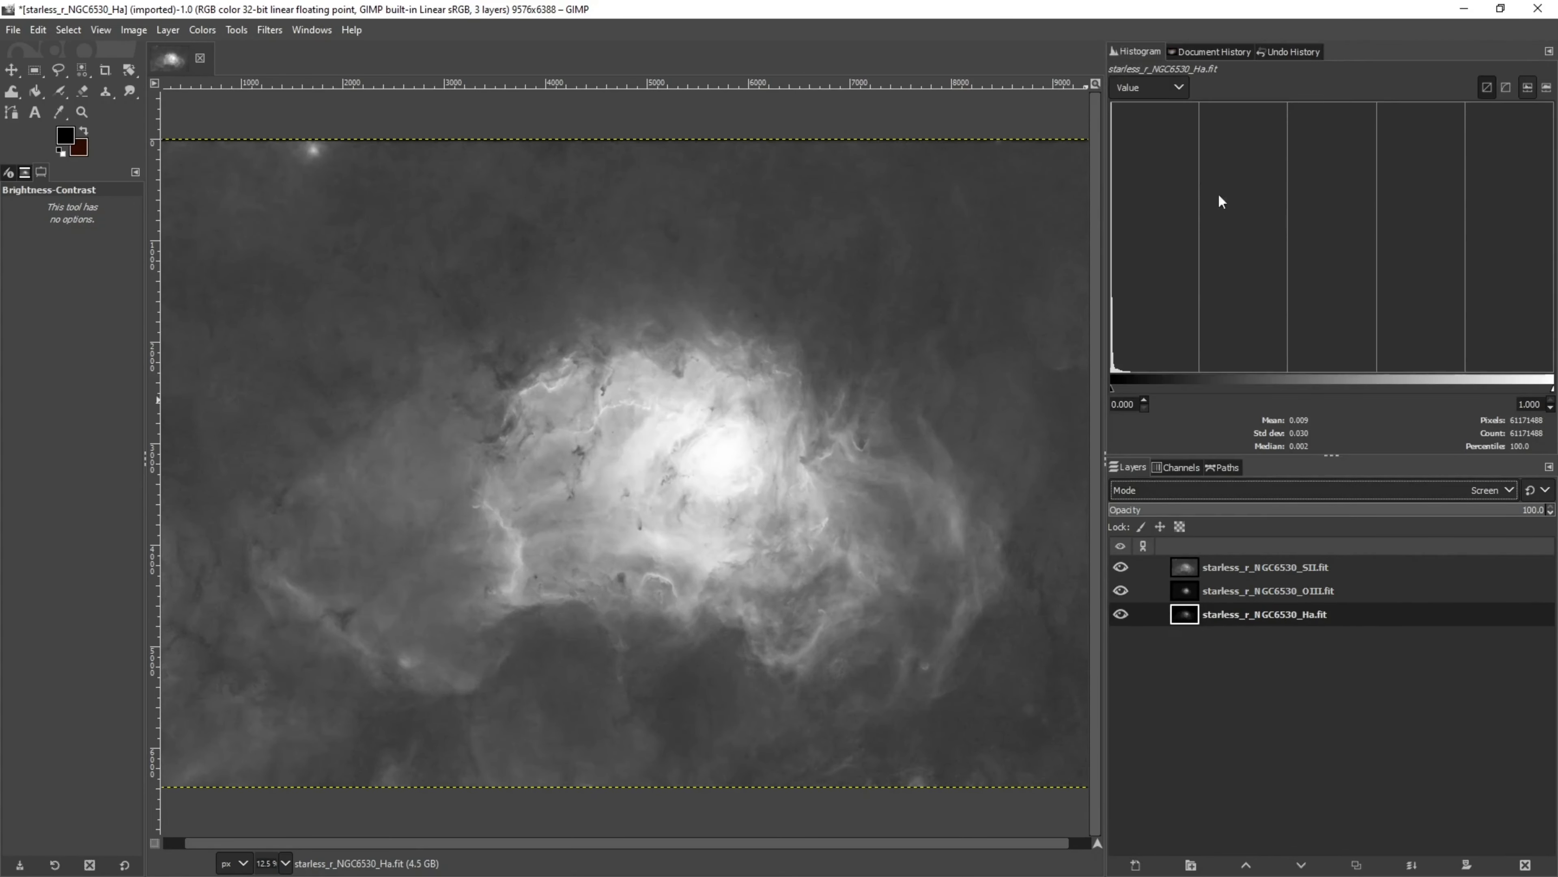
Colorize the SII layer with a colour of R 50, G 0, B 0
{"action": "left_click", "coordinate": [1193, 568]}
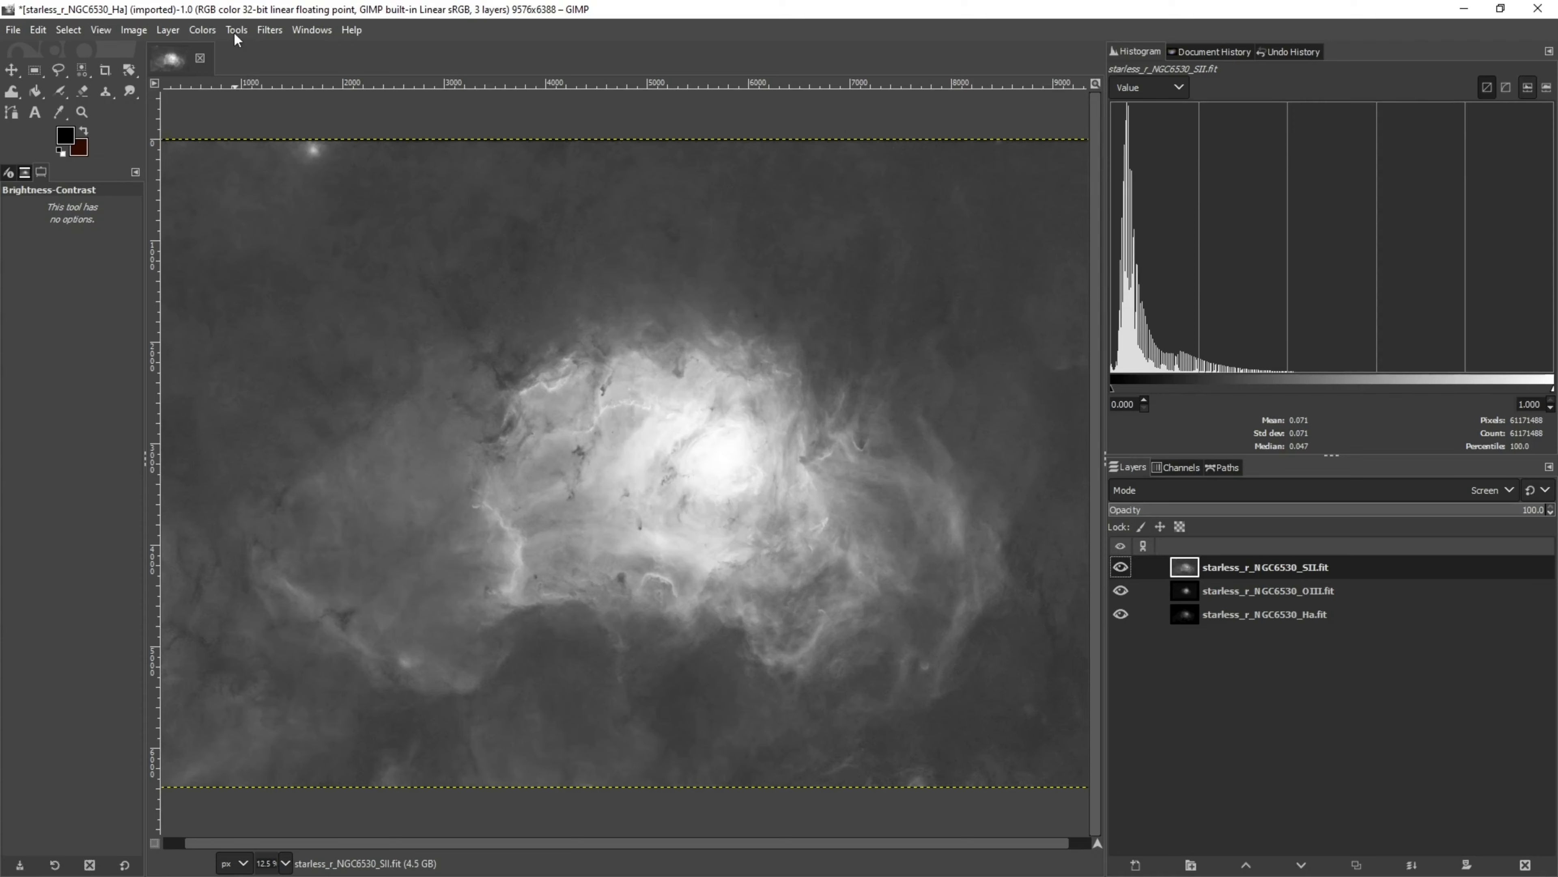
{"action": "left_click", "coordinate": [206, 36]}
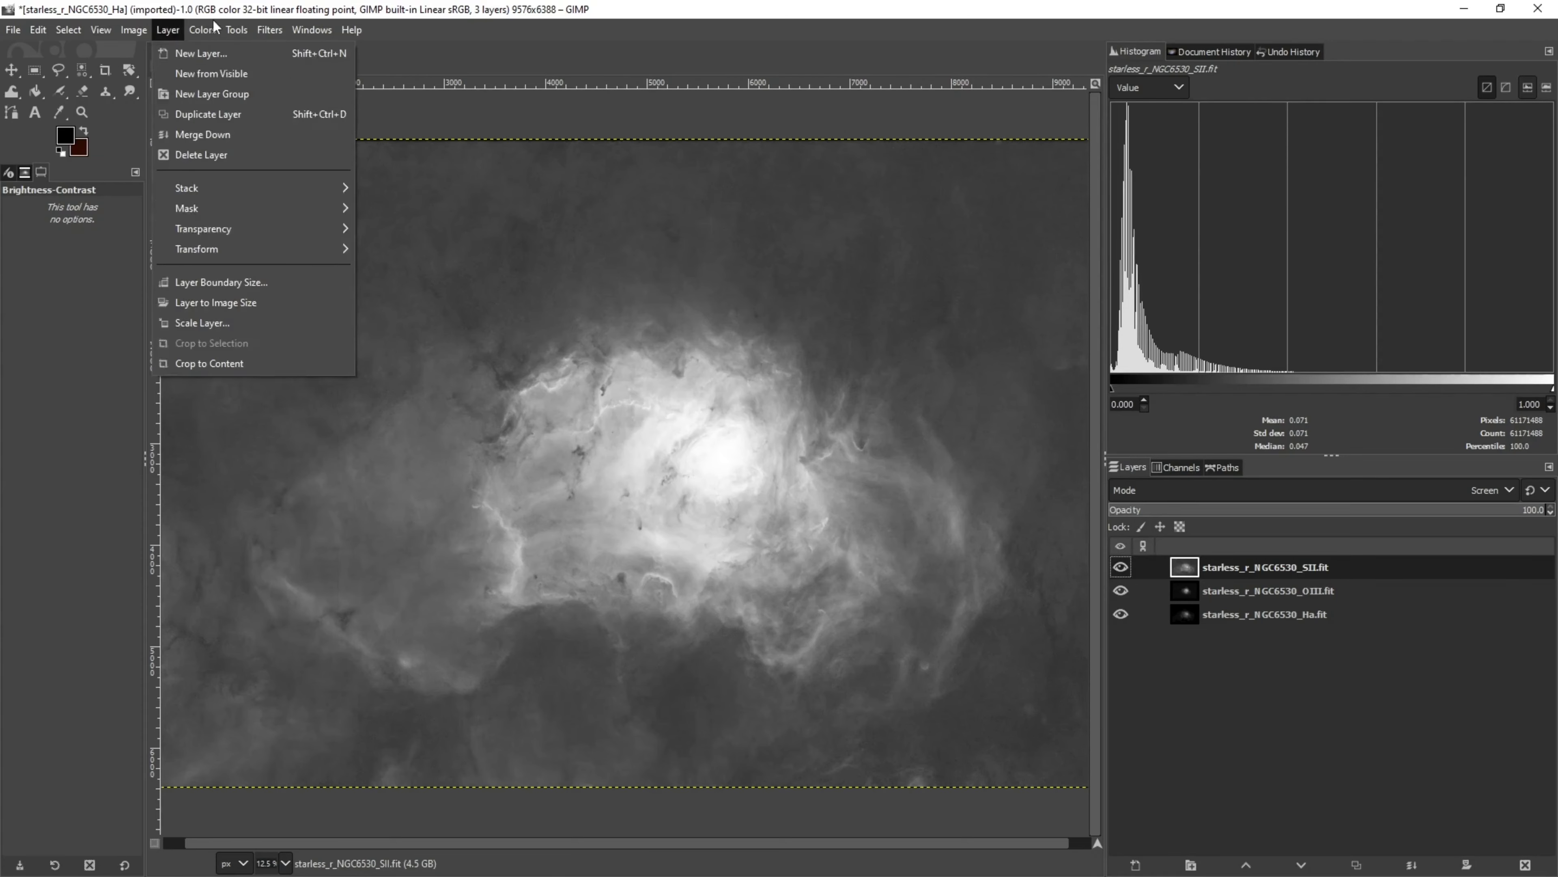
{"action": "left_click", "coordinate": [214, 33]}
{"action": "left_click", "coordinate": [215, 35]}
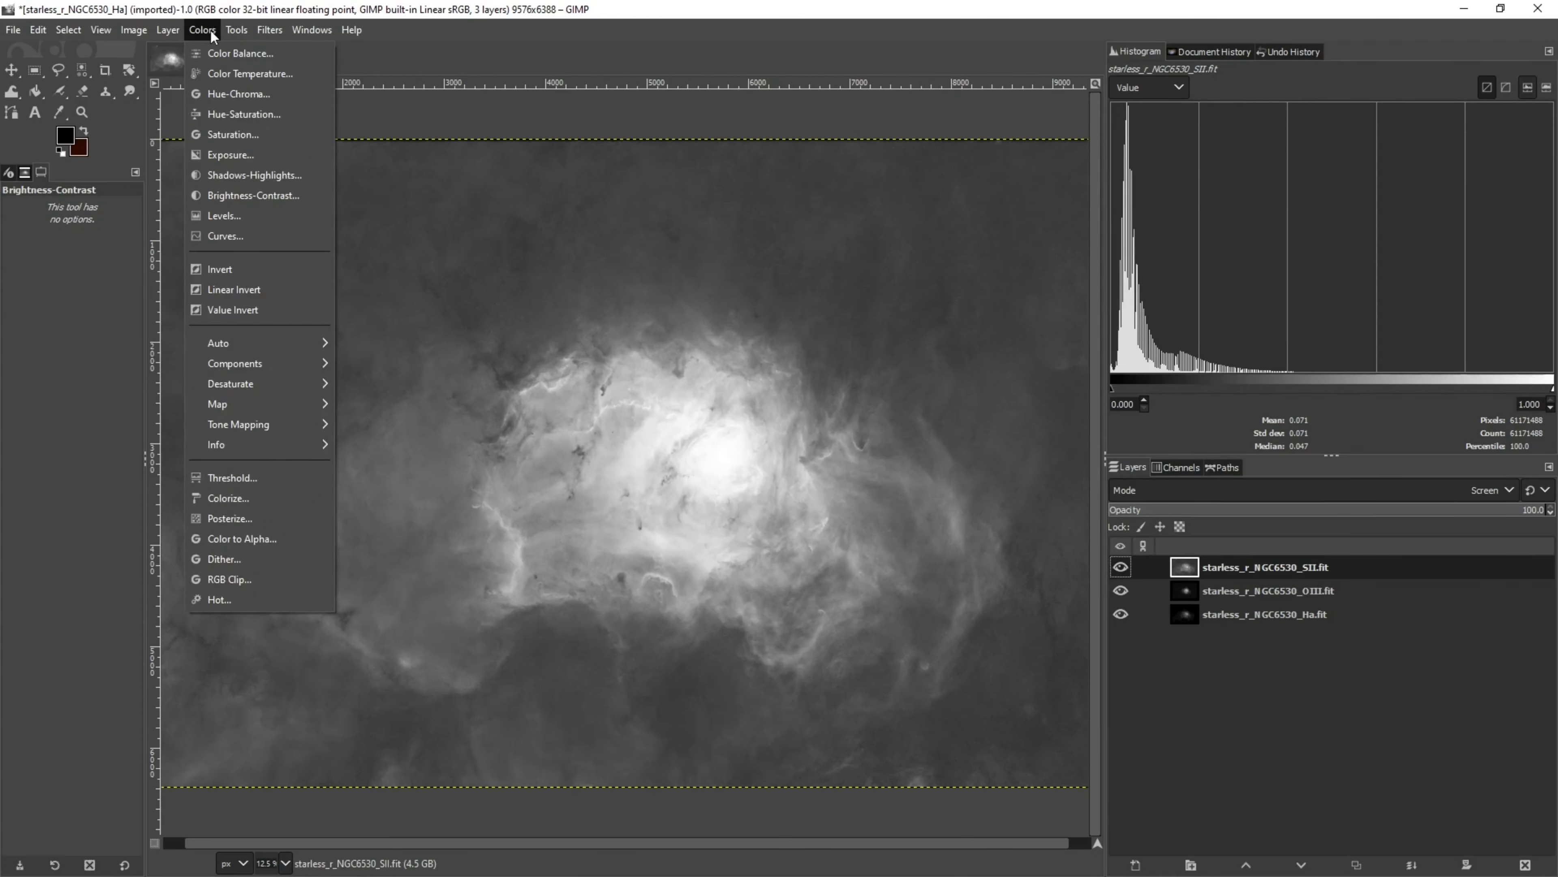
{"action": "left_click", "coordinate": [261, 498]}
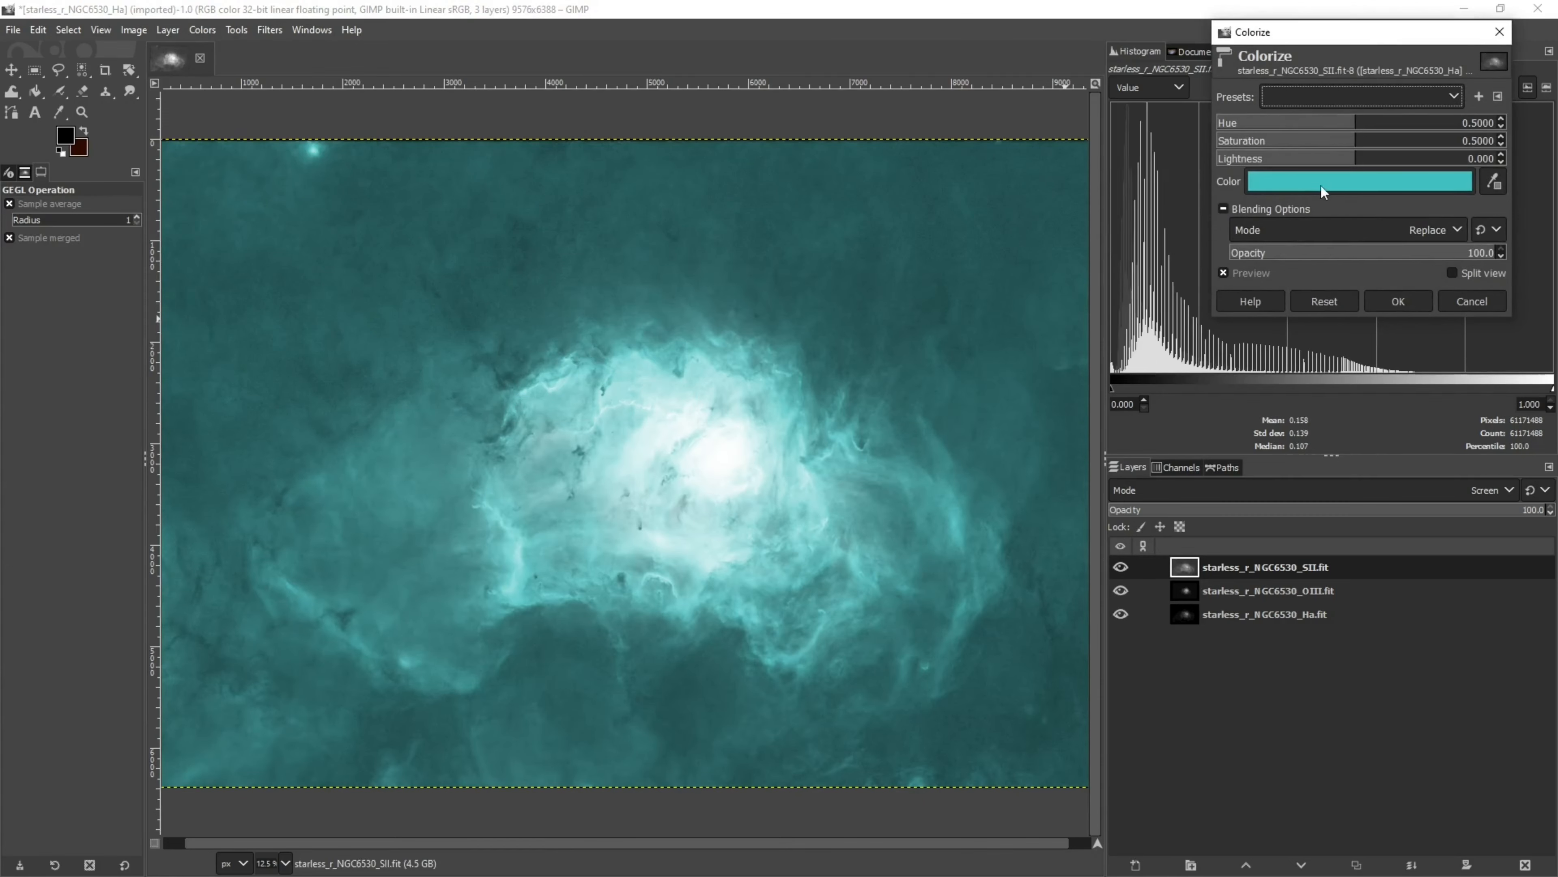
{"action": "left_click", "coordinate": [1305, 186]}
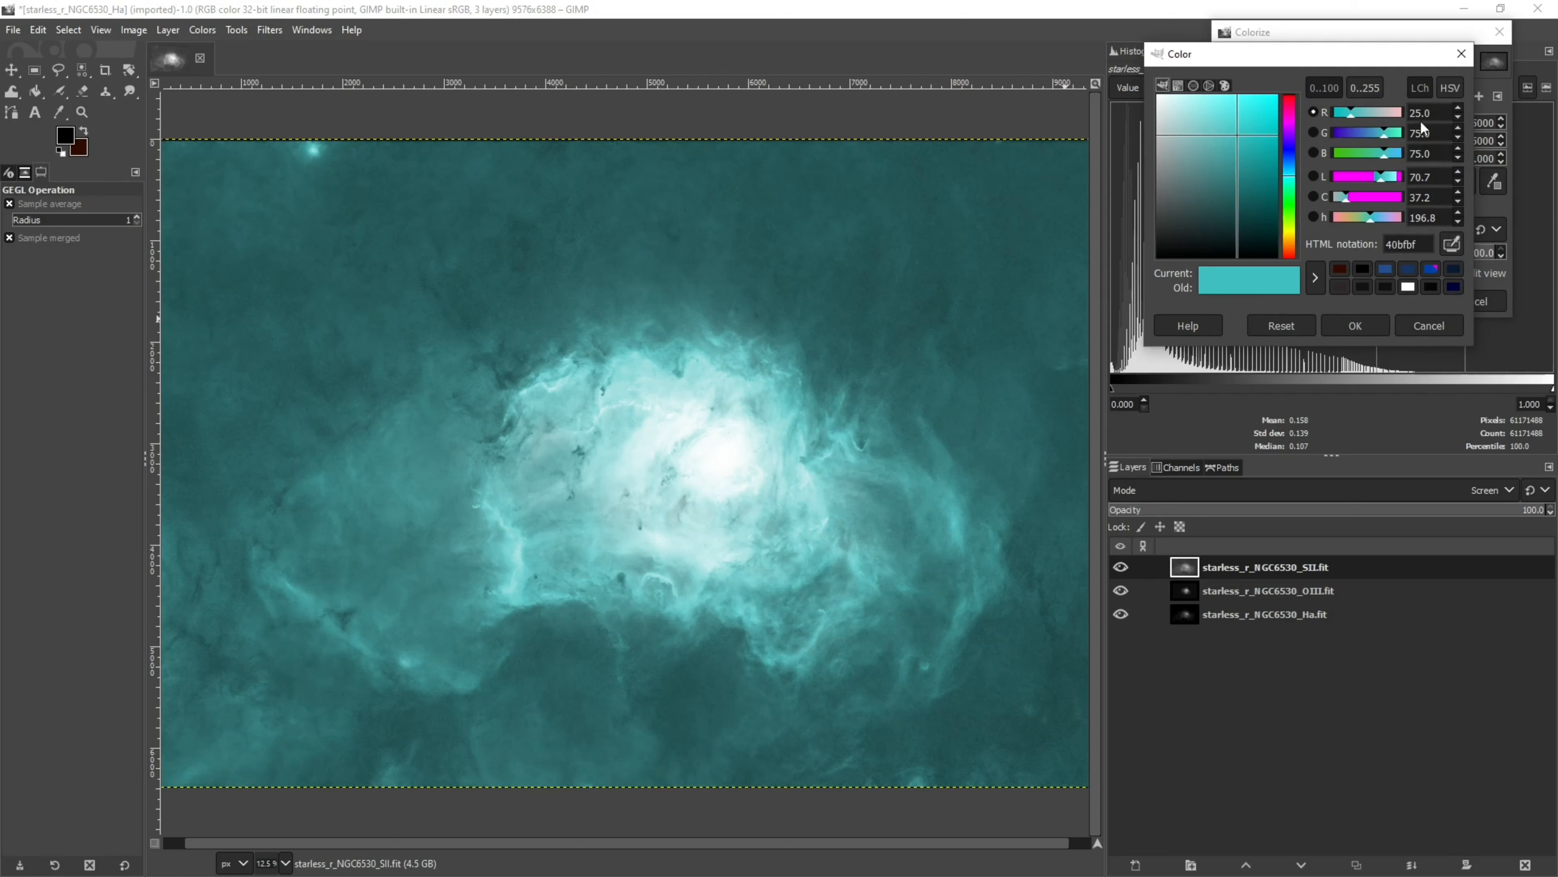
{"action": "triple_click", "coordinate": [1406, 116]}
{"action": "type", "text": "50"}
{"action": "key", "text": "Tab"}
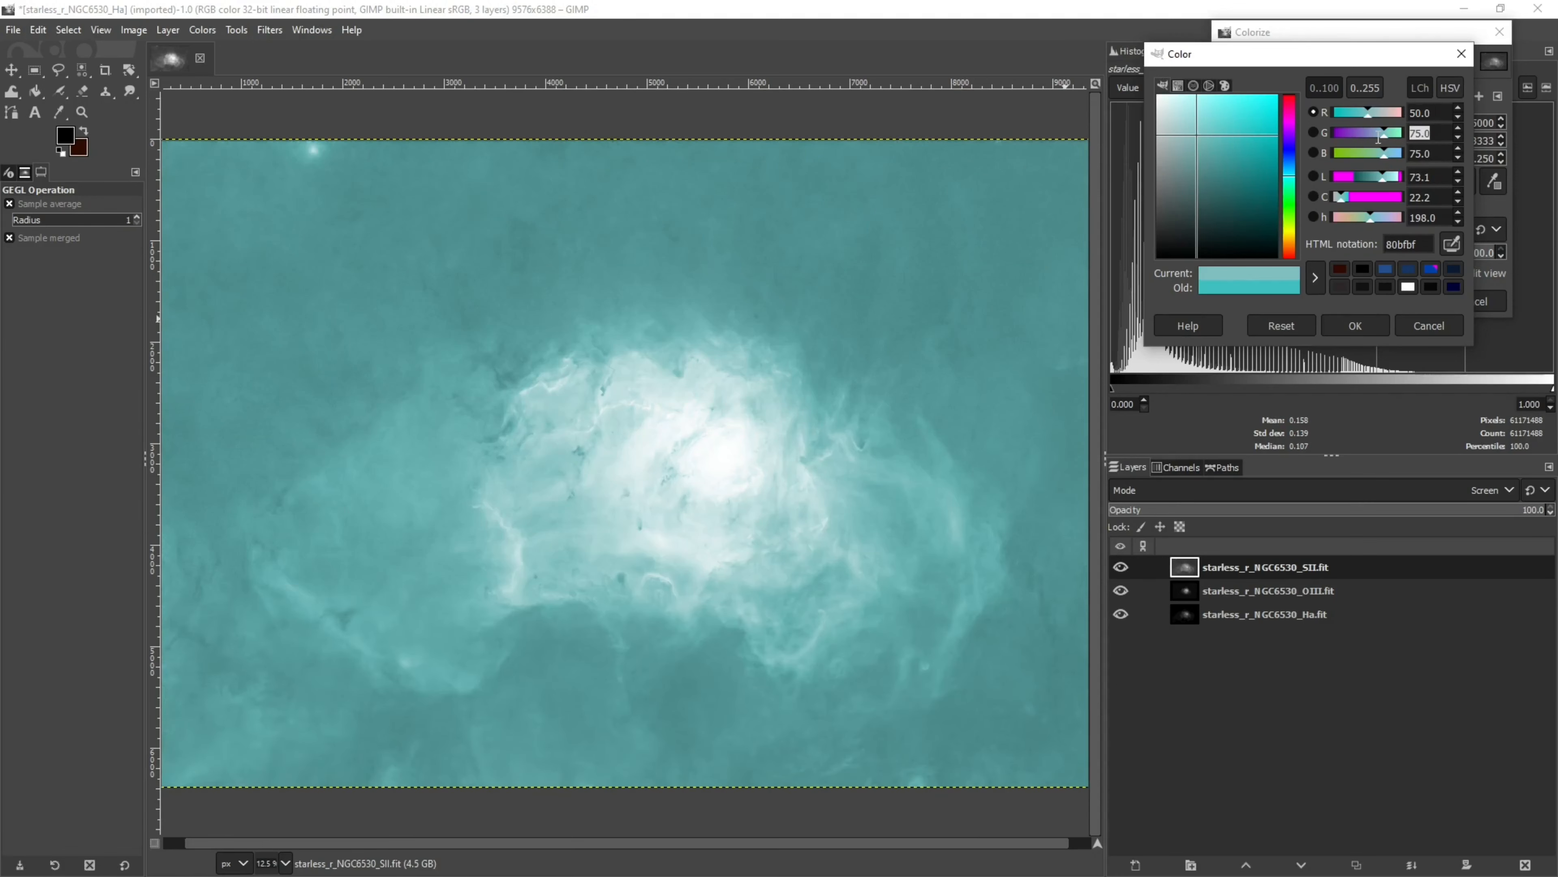
{"action": "type", "text": "0"}
{"action": "key", "text": "Tab"}
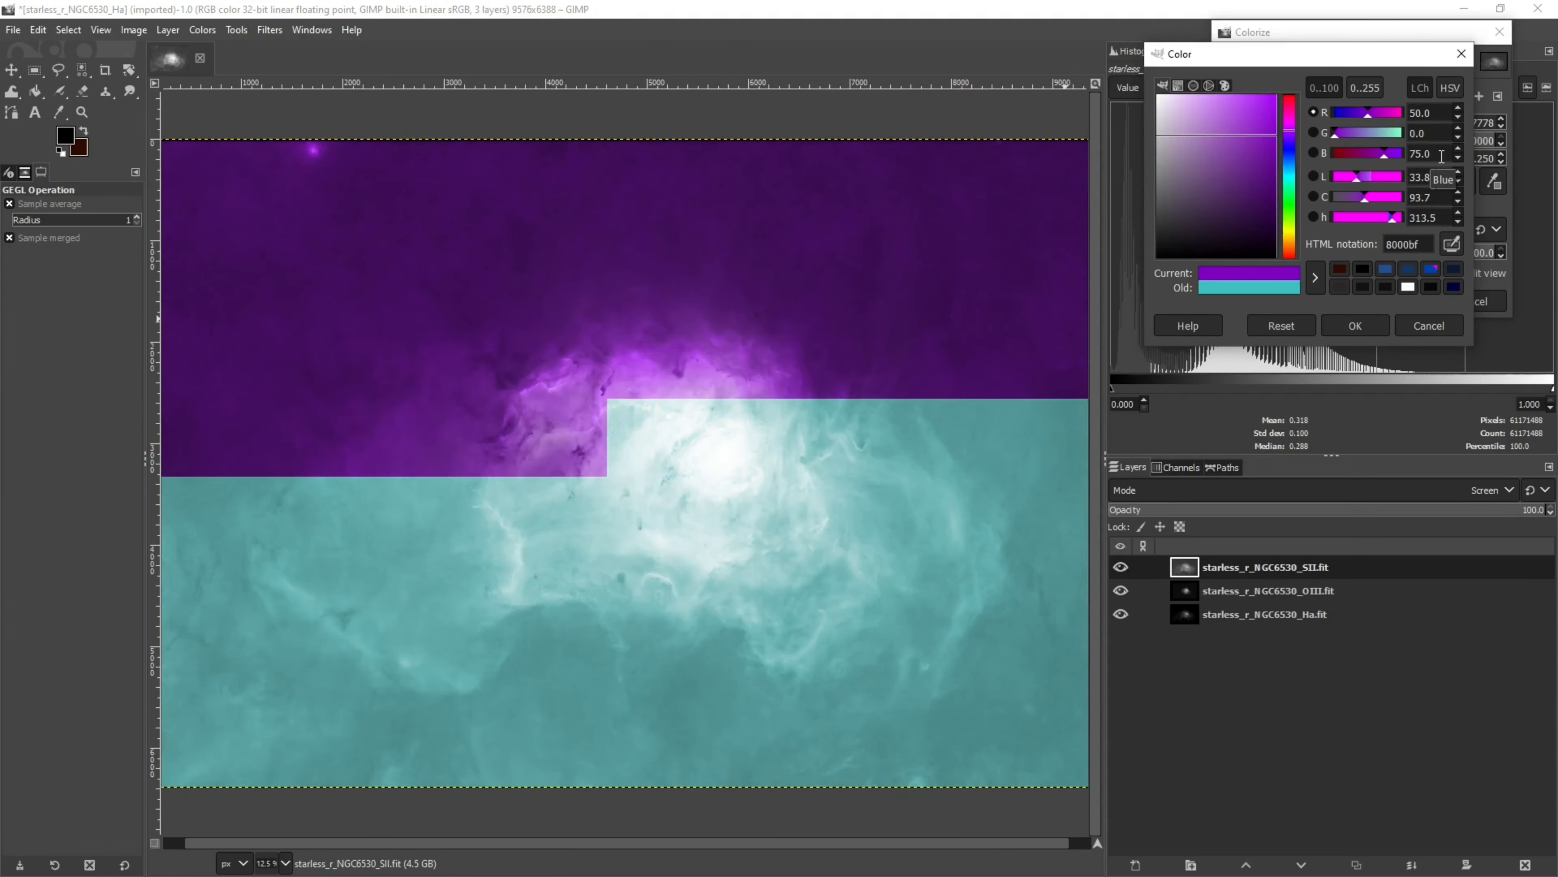
{"action": "type", "text": "0"}
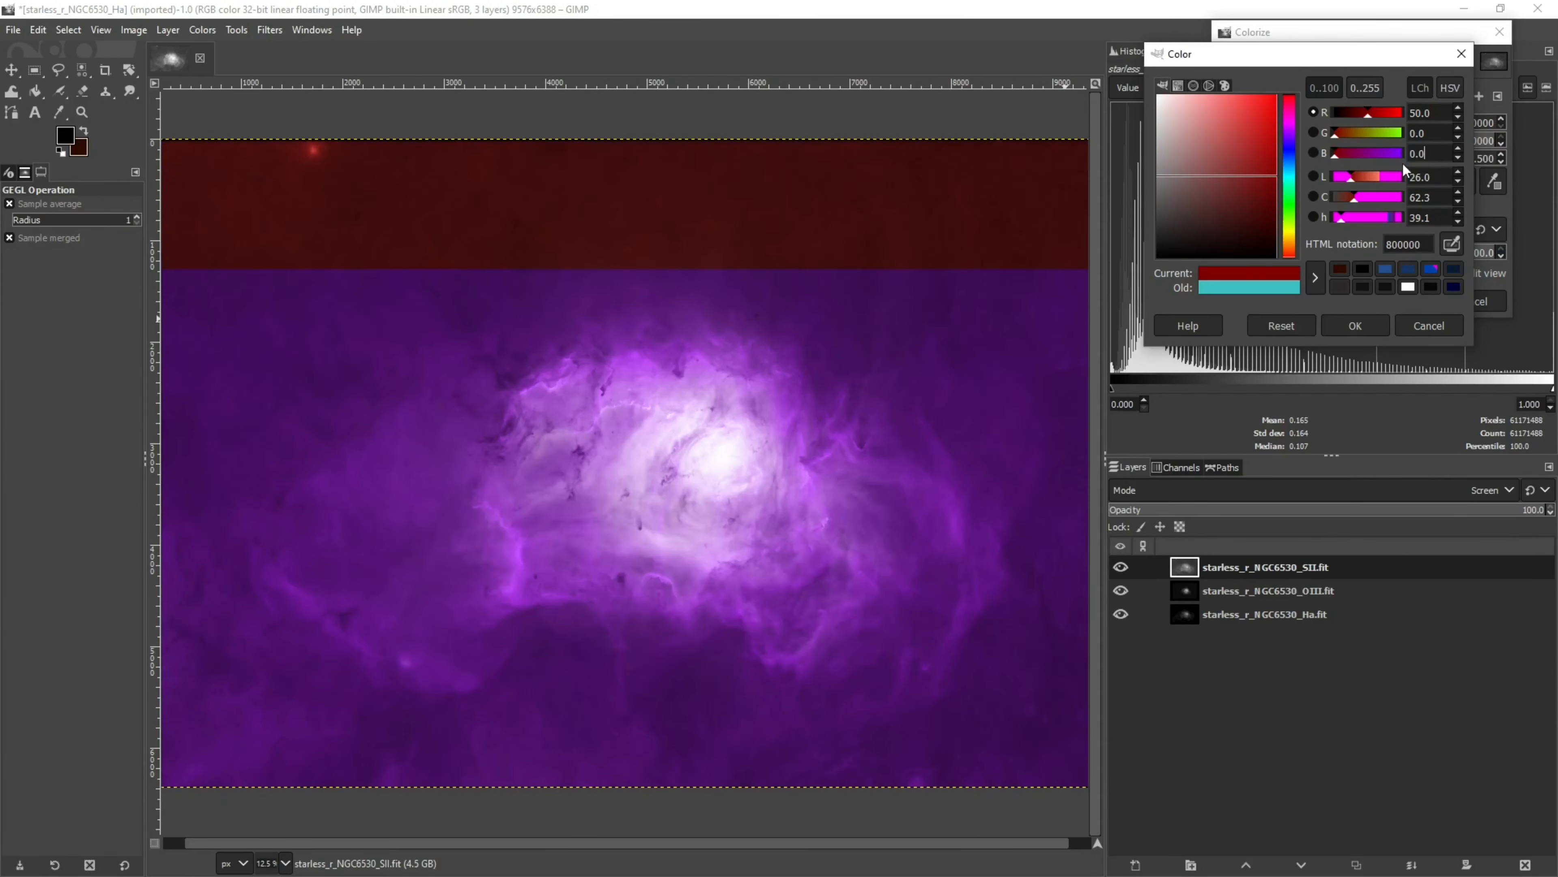
{"action": "left_click", "coordinate": [1368, 327]}
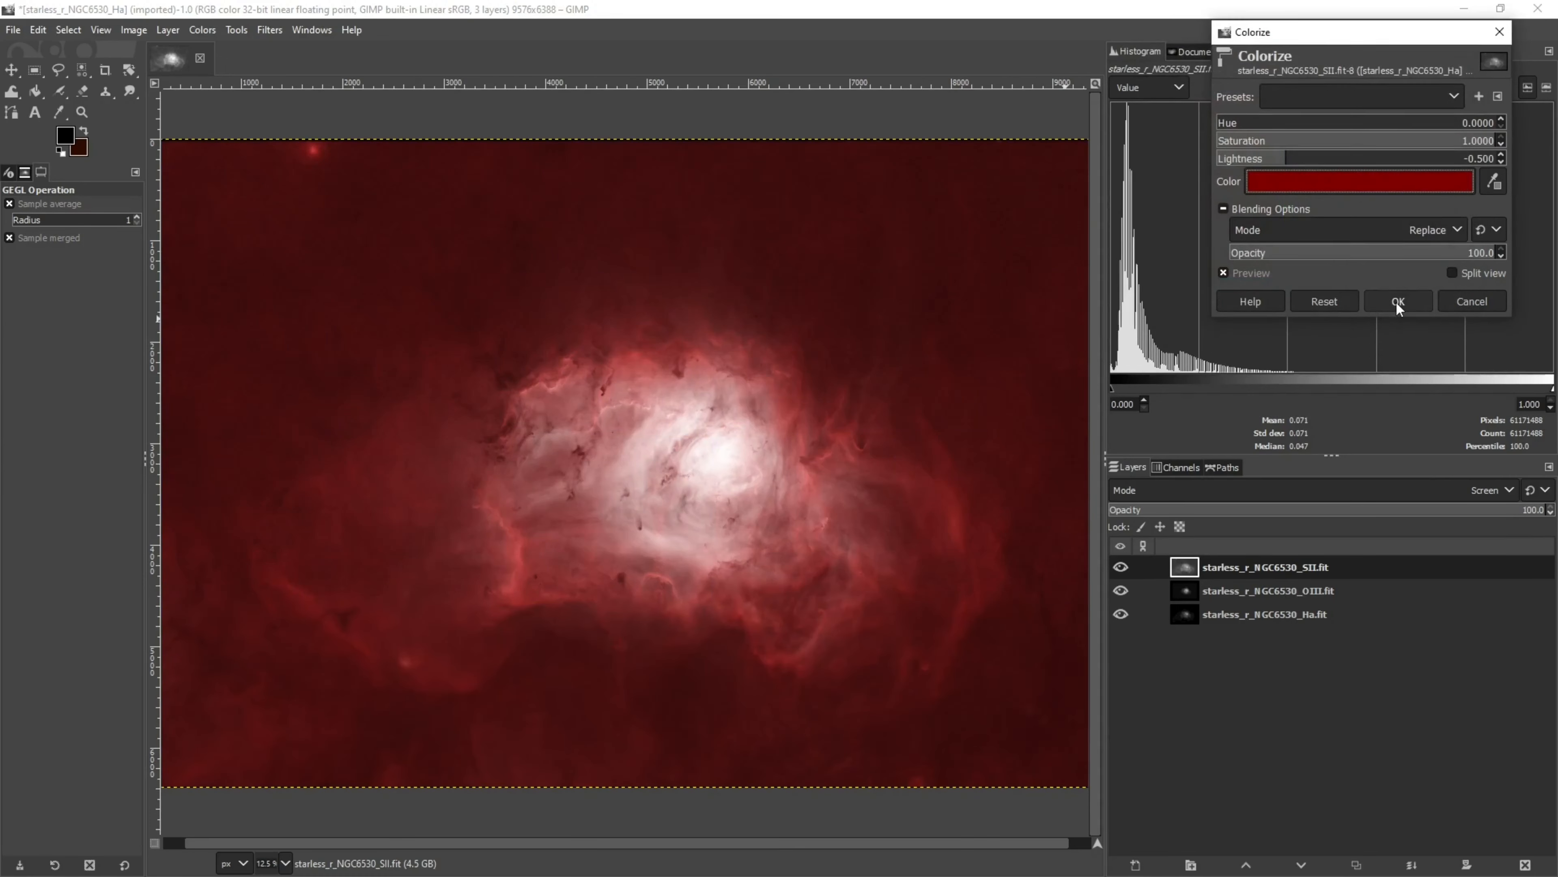
{"action": "left_click", "coordinate": [1398, 302]}
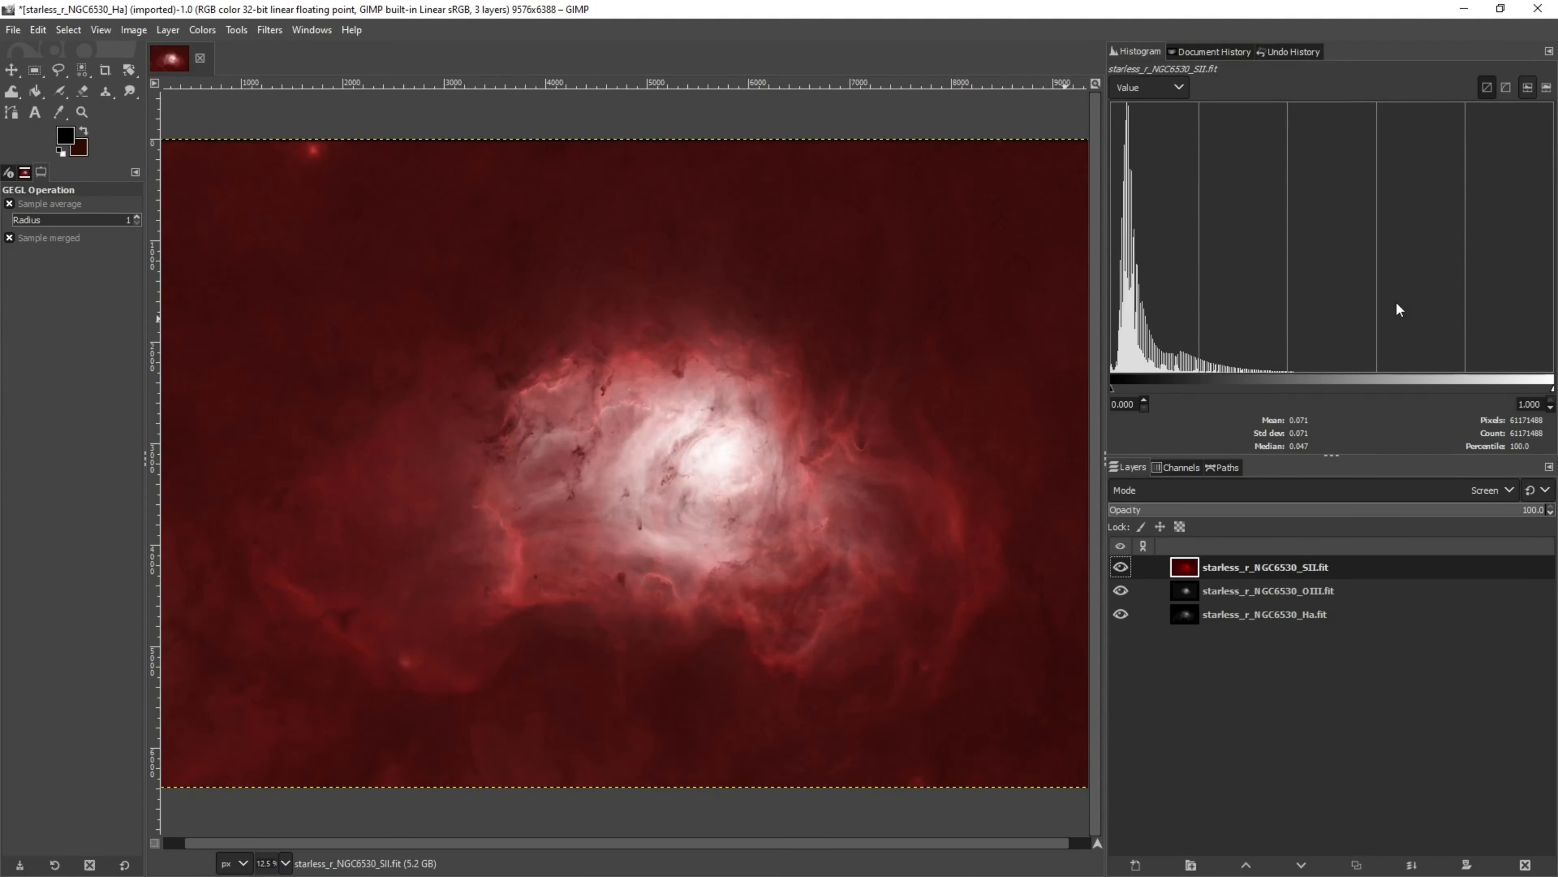
Colorize the OIII layer with a colour of R 0, G 0, B 50
{"action": "left_click", "coordinate": [1294, 598]}
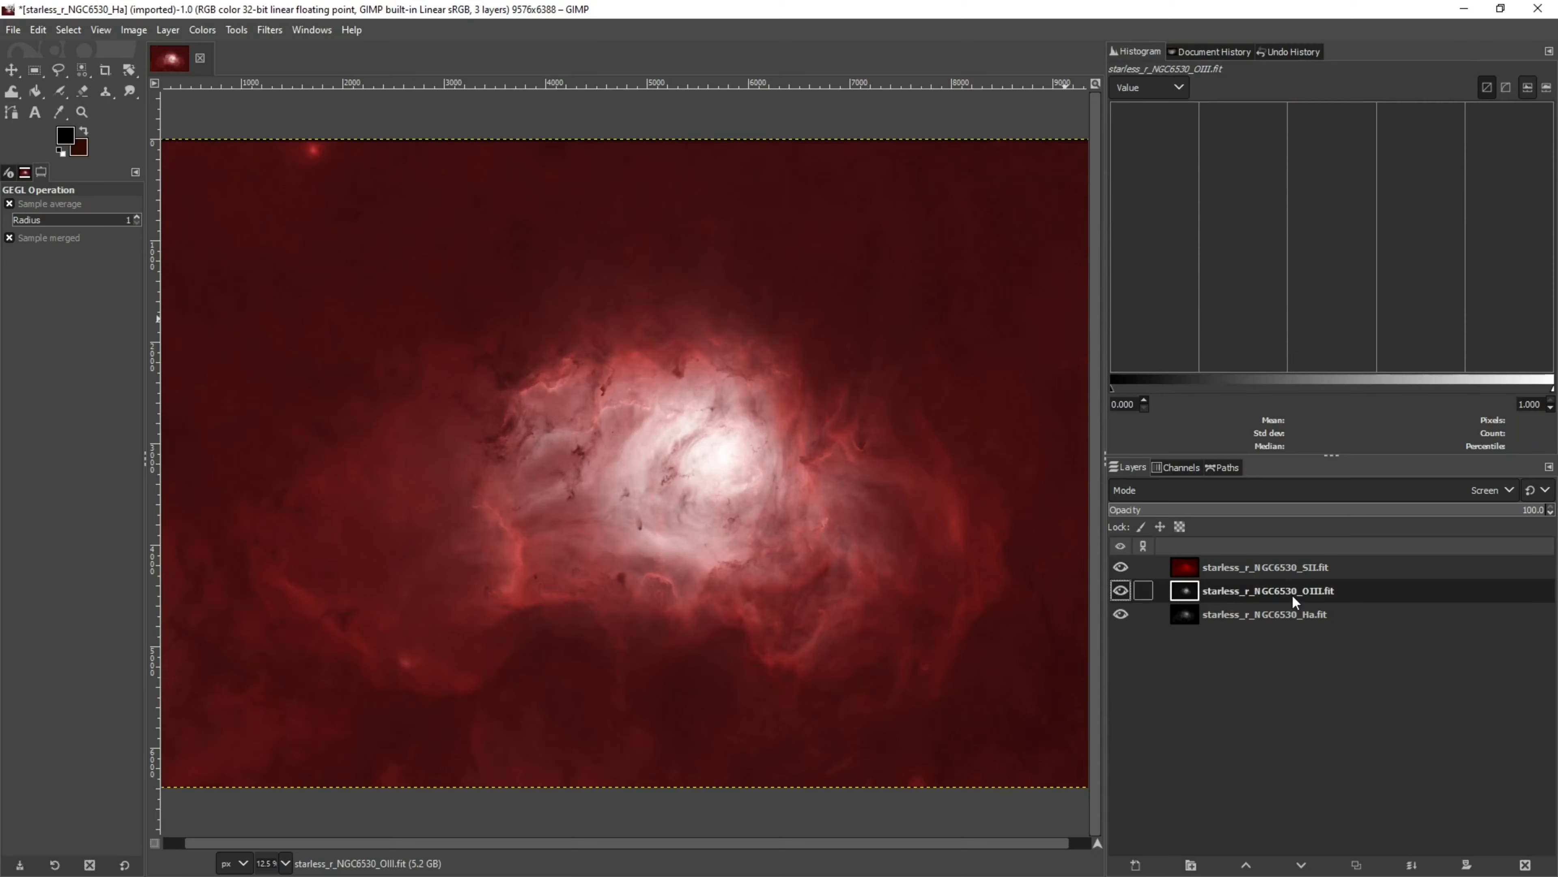
{"action": "left_click", "coordinate": [270, 30]}
{"action": "left_click", "coordinate": [291, 77]}
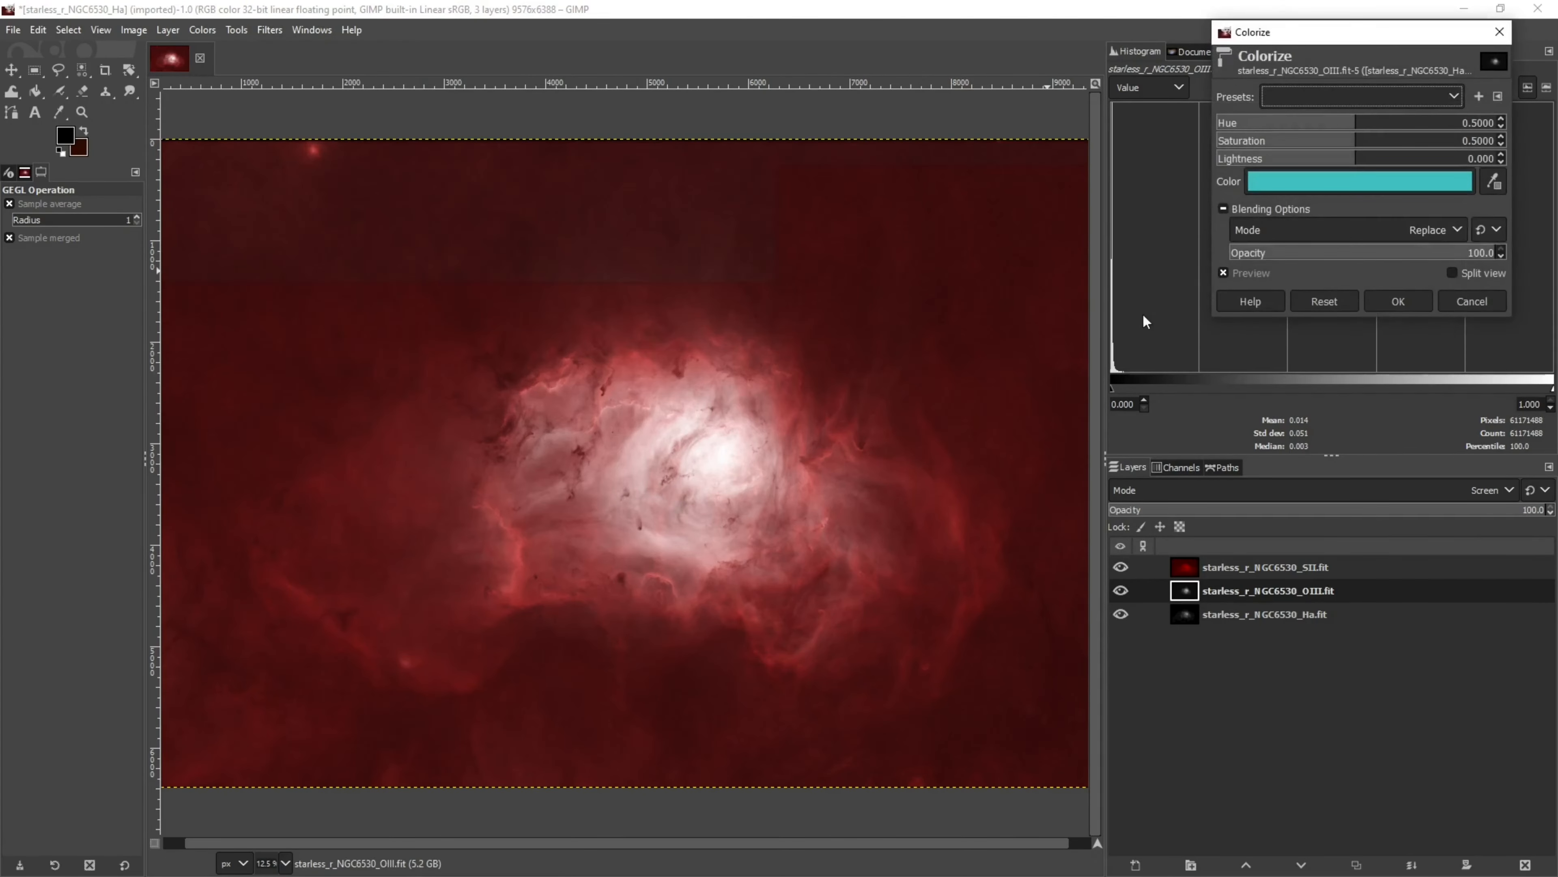
{"action": "left_click", "coordinate": [1320, 189]}
{"action": "left_click_drag", "start_coordinate": [1446, 118], "coordinate": [1412, 115]}
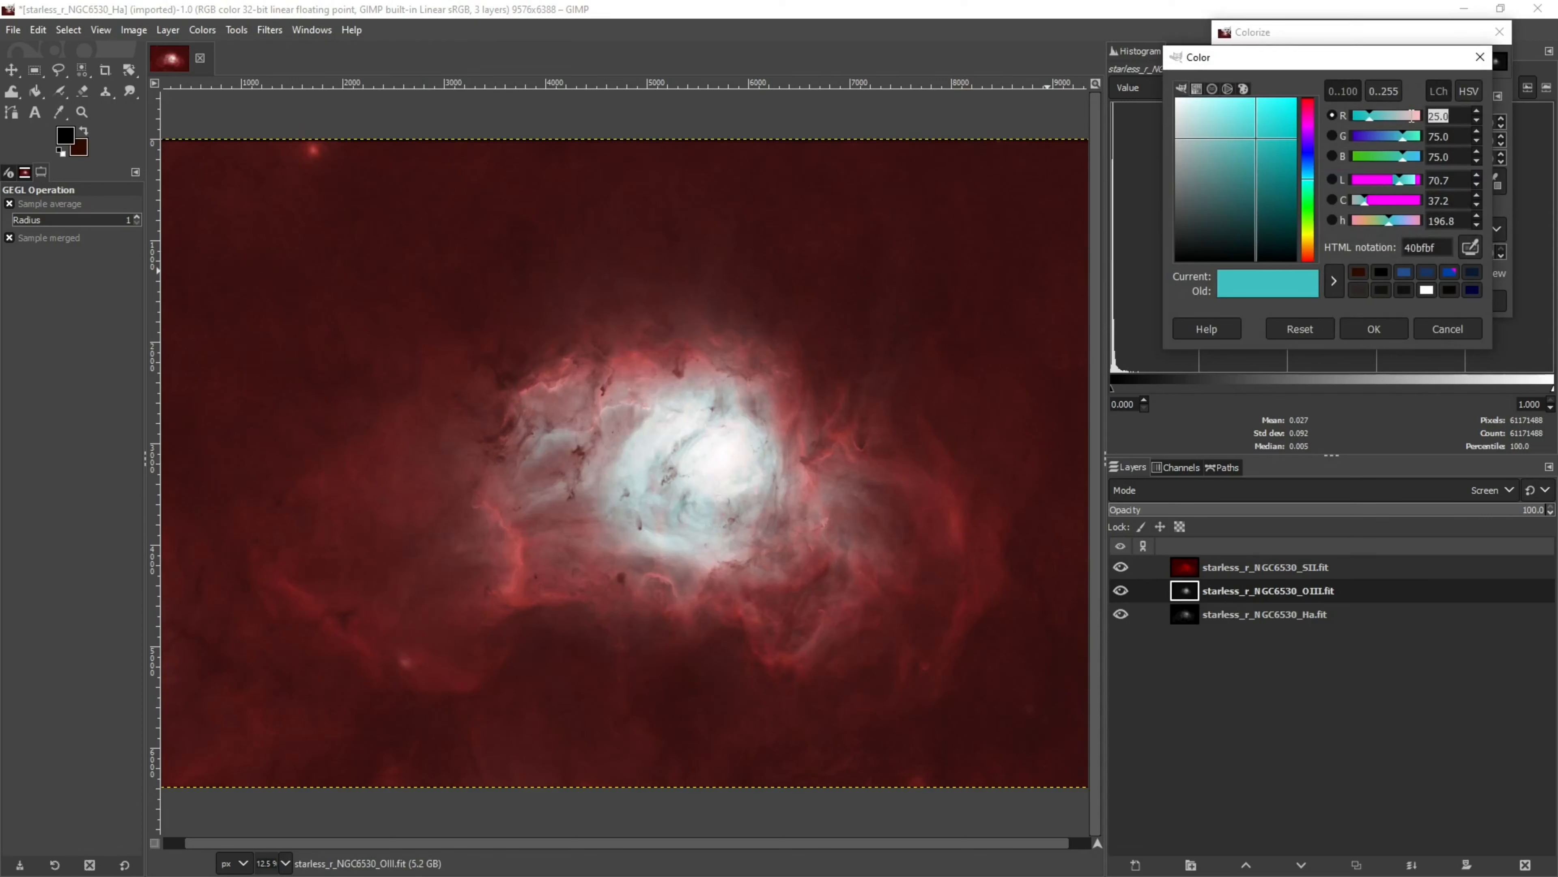
{"action": "type", "text": "0"}
{"action": "key", "text": "Return"}
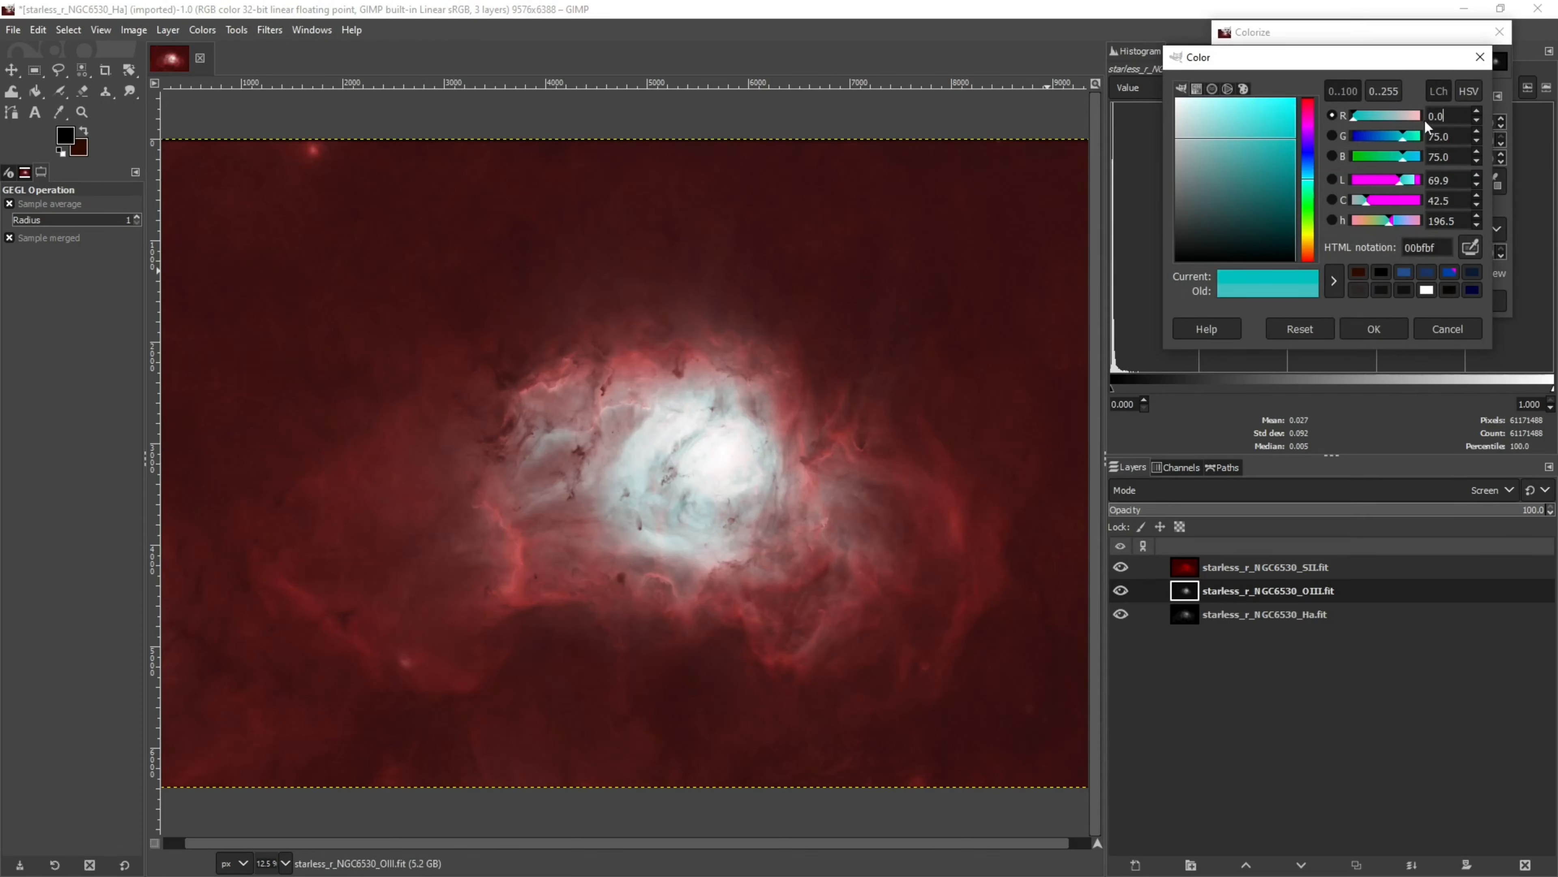
{"action": "left_click_drag", "start_coordinate": [1462, 135], "coordinate": [1418, 157]}
{"action": "type", "text": "0"}
{"action": "key", "text": "Return"}
{"action": "type", "text": "5"}
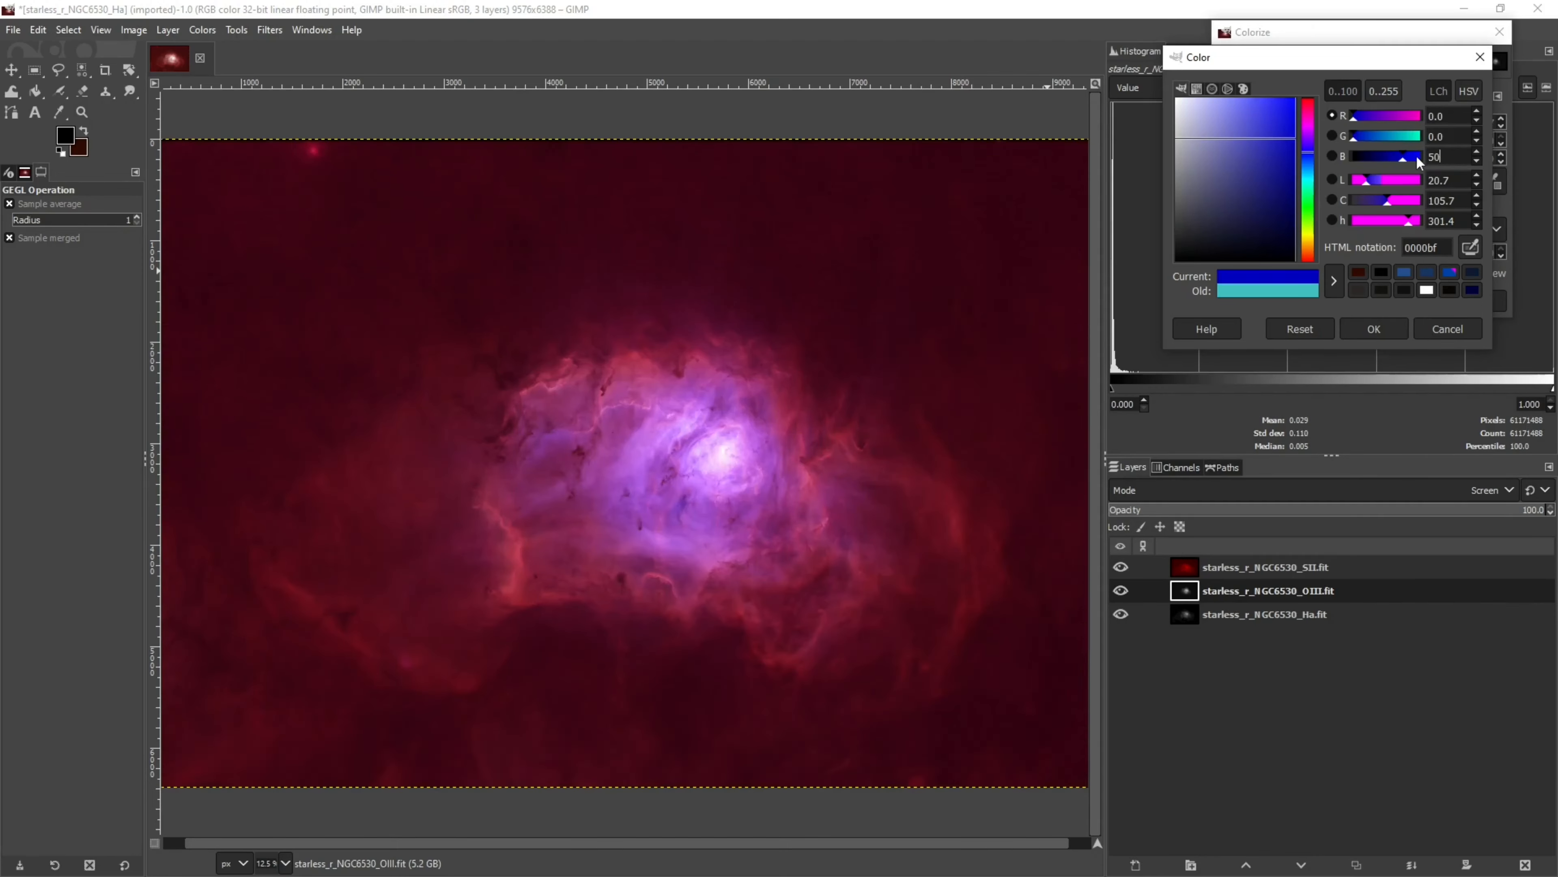
{"action": "left_click", "coordinate": [1374, 329]}
{"action": "left_click", "coordinate": [1401, 306]}
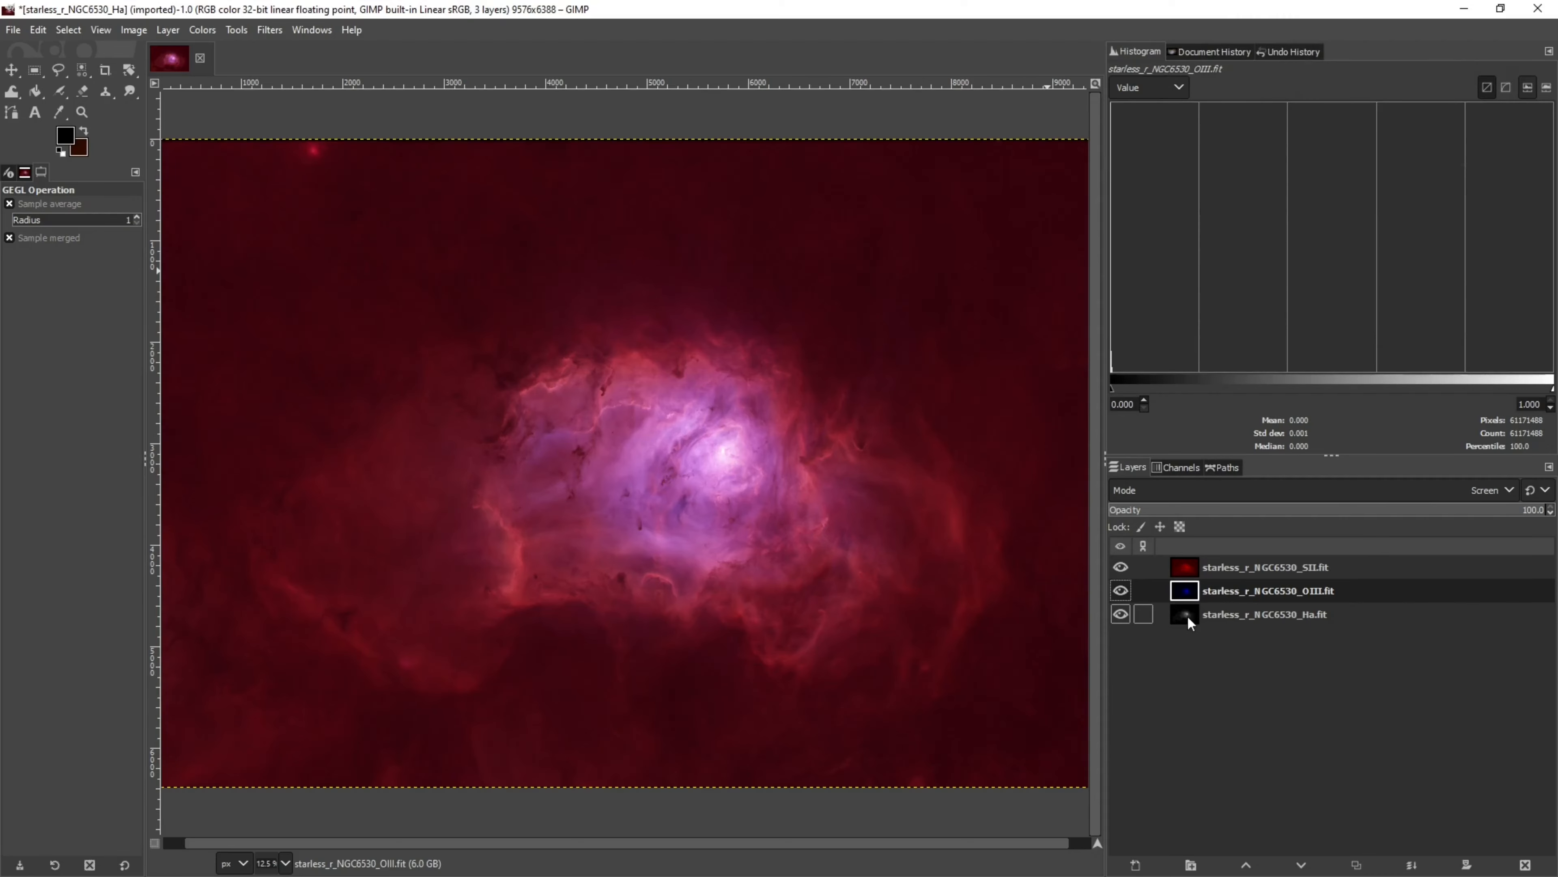
Colorize the H-alpha layer with a colour of R 0, G 50, B 75
{"action": "left_click", "coordinate": [1251, 615]}
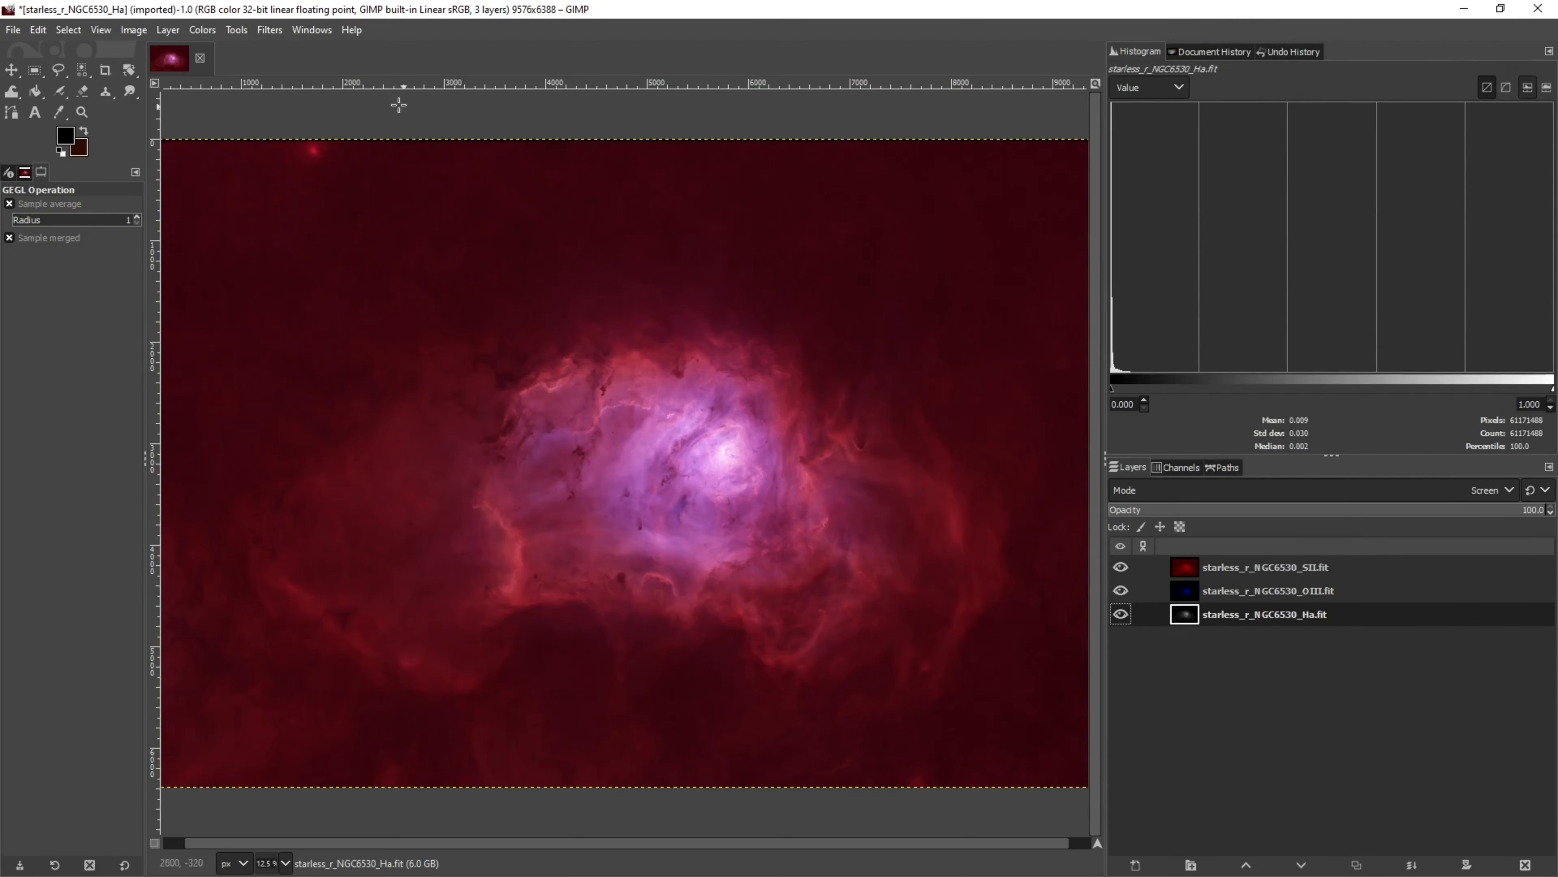
{"action": "left_click", "coordinate": [274, 31]}
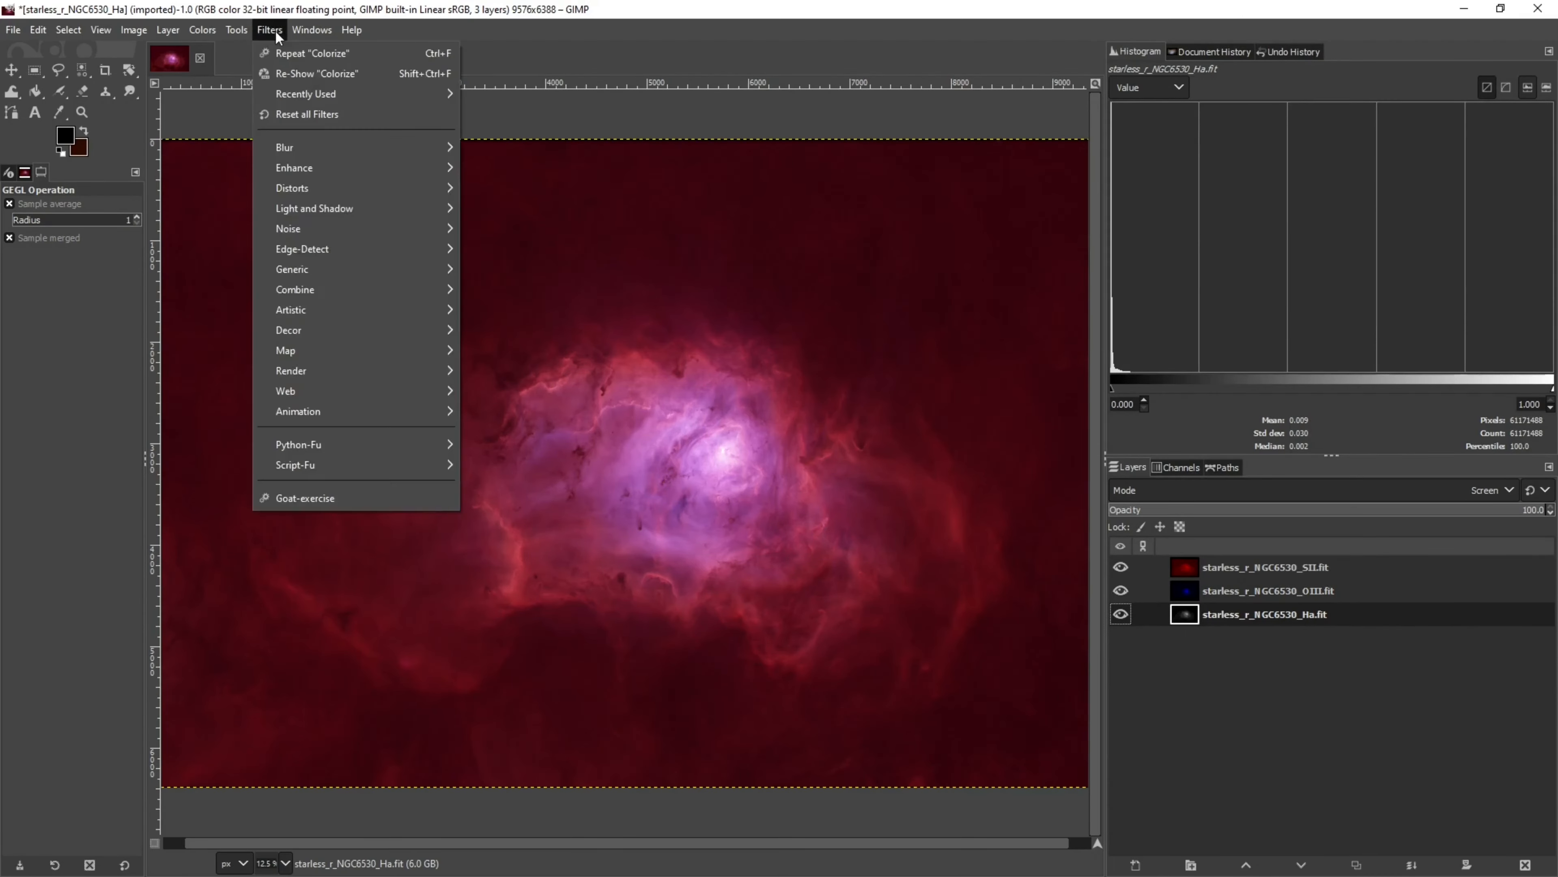
{"action": "left_click", "coordinate": [271, 67]}
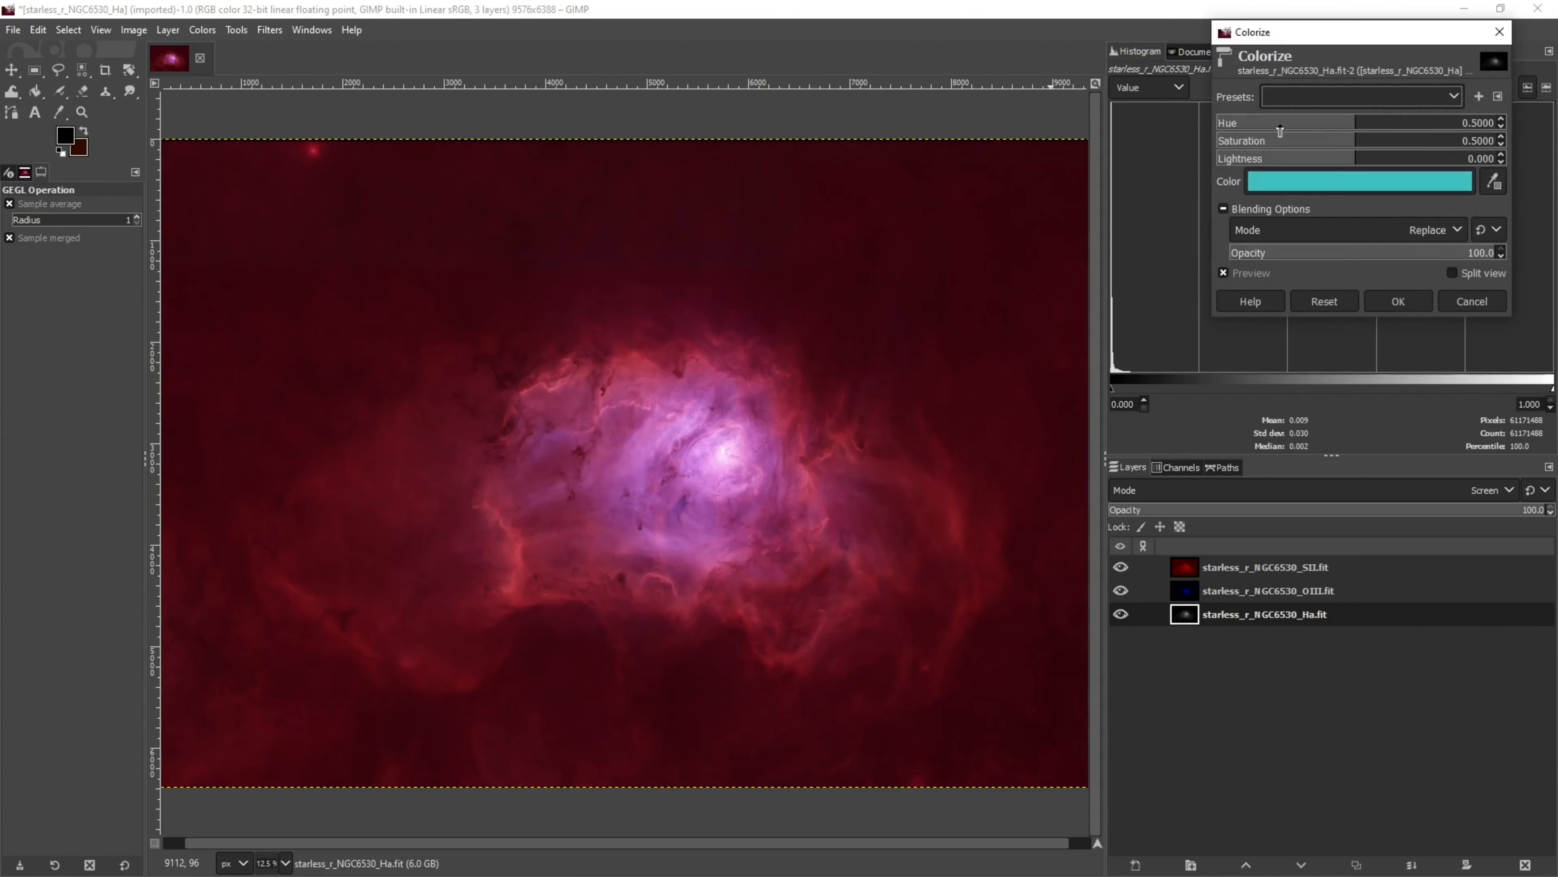
{"action": "left_click", "coordinate": [1444, 179]}
{"action": "left_click_drag", "start_coordinate": [1512, 112], "coordinate": [1482, 113]}
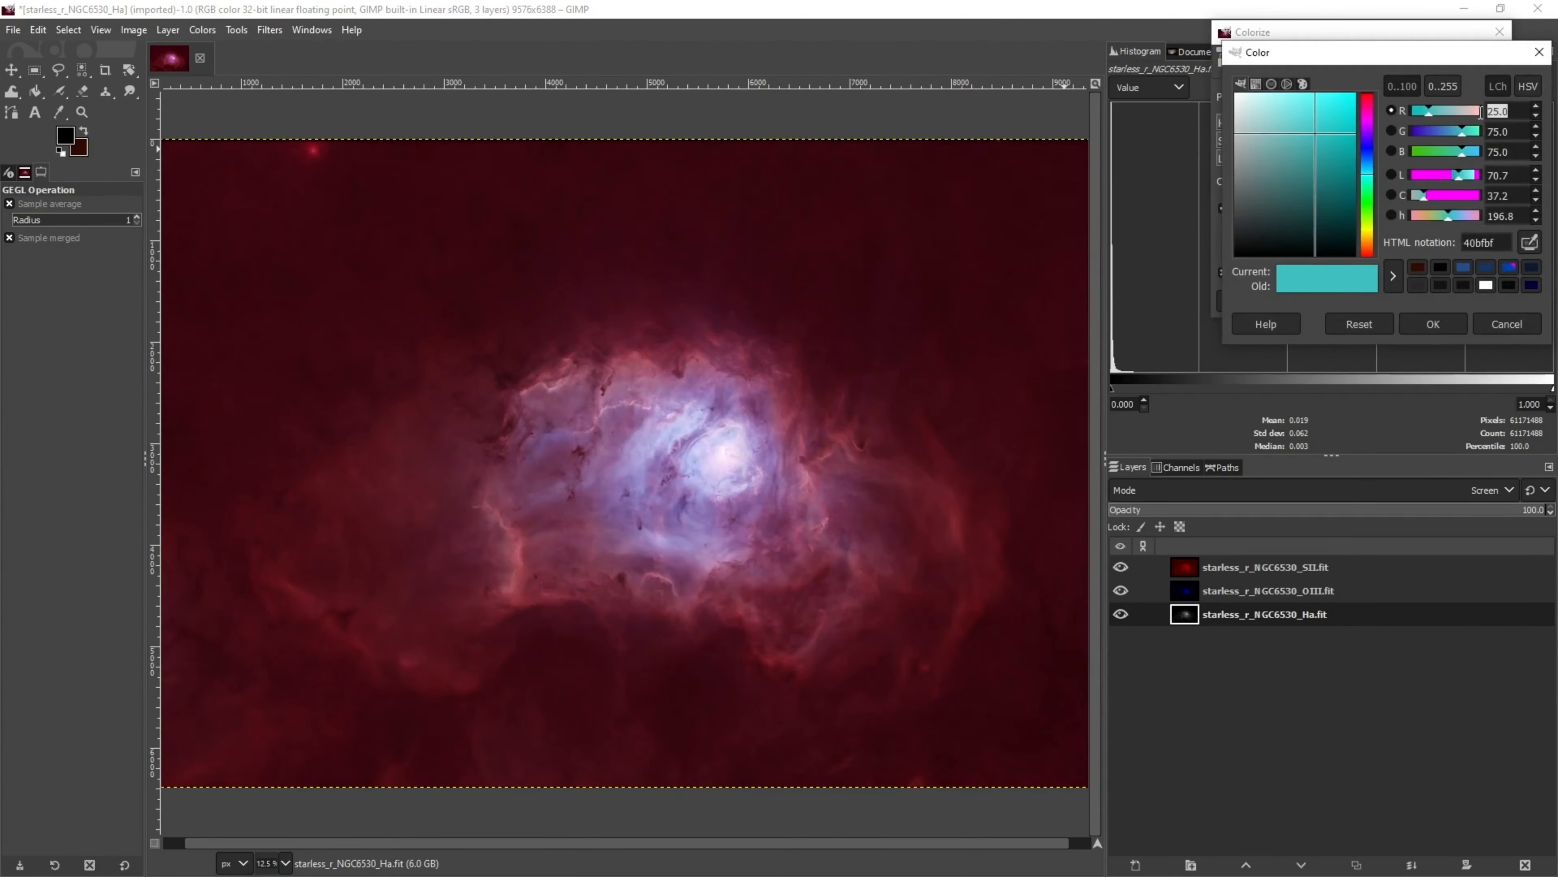
{"action": "type", "text": "0"}
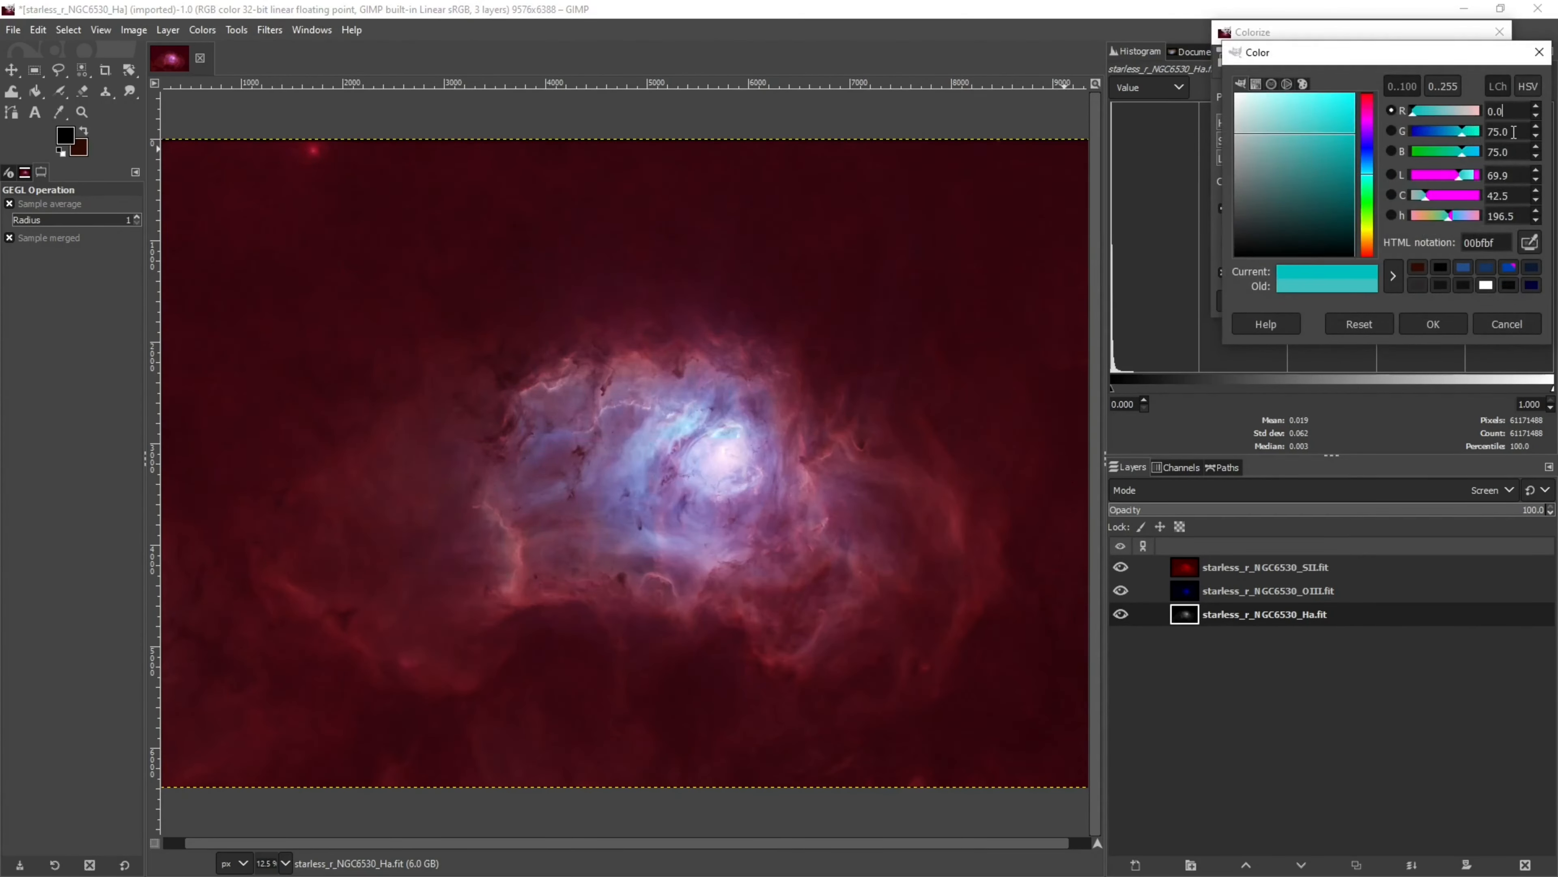
{"action": "key", "text": "Tab"}
{"action": "key", "text": "BackSpace"}
{"action": "key", "text": "BackSpace"}
{"action": "key", "text": "BackSpace"}
{"action": "key", "text": "BackSpace"}
{"action": "type", "text": "50"}
{"action": "key", "text": "Tab"}
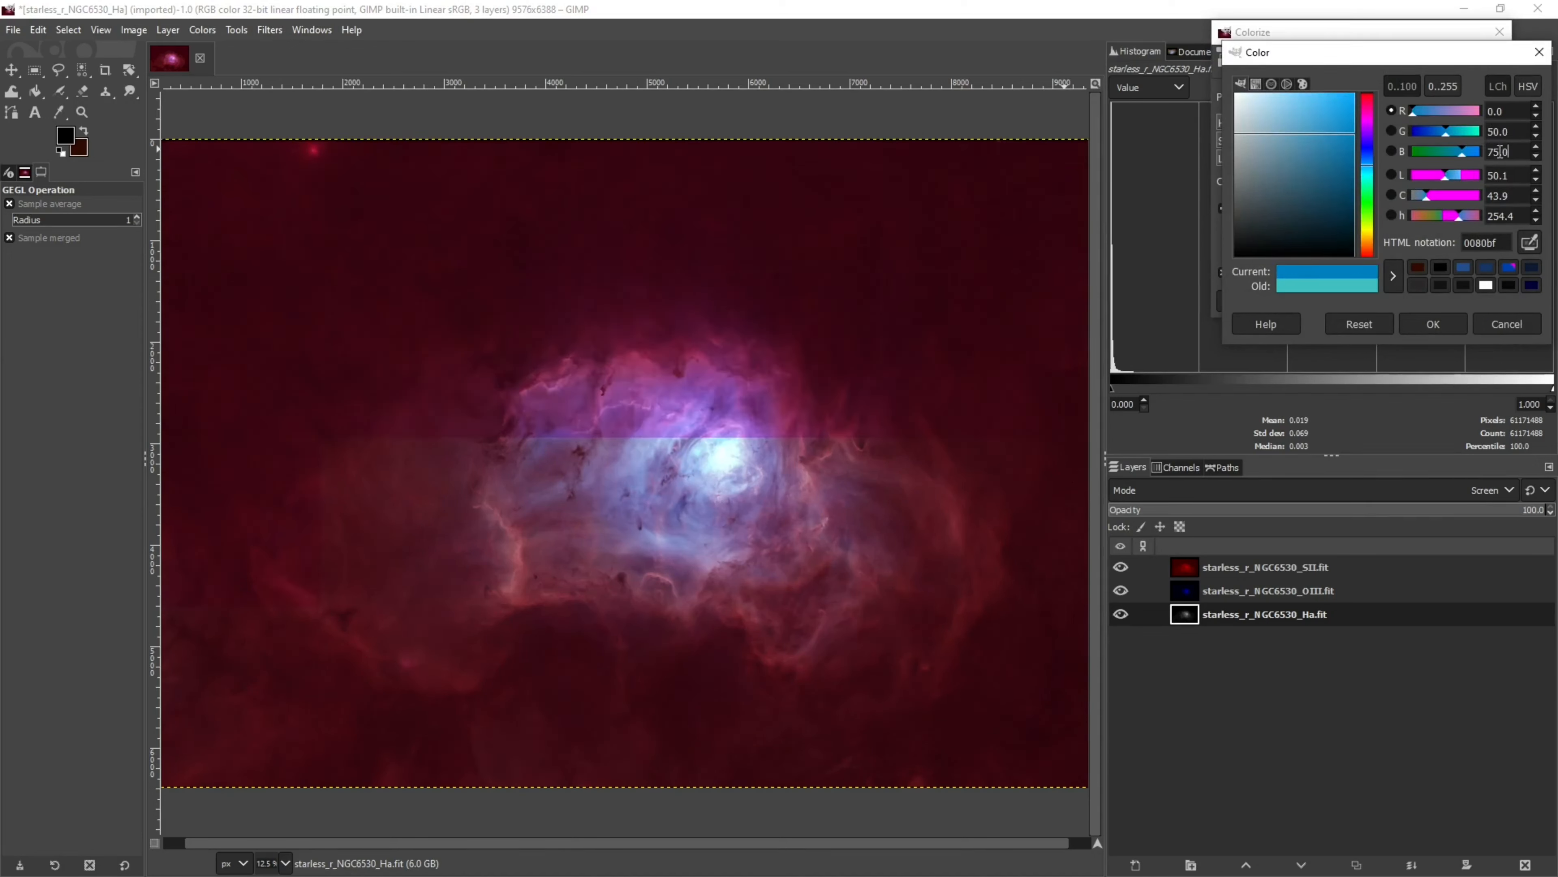
{"action": "left_click", "coordinate": [1434, 324]}
{"action": "left_click", "coordinate": [1405, 301]}
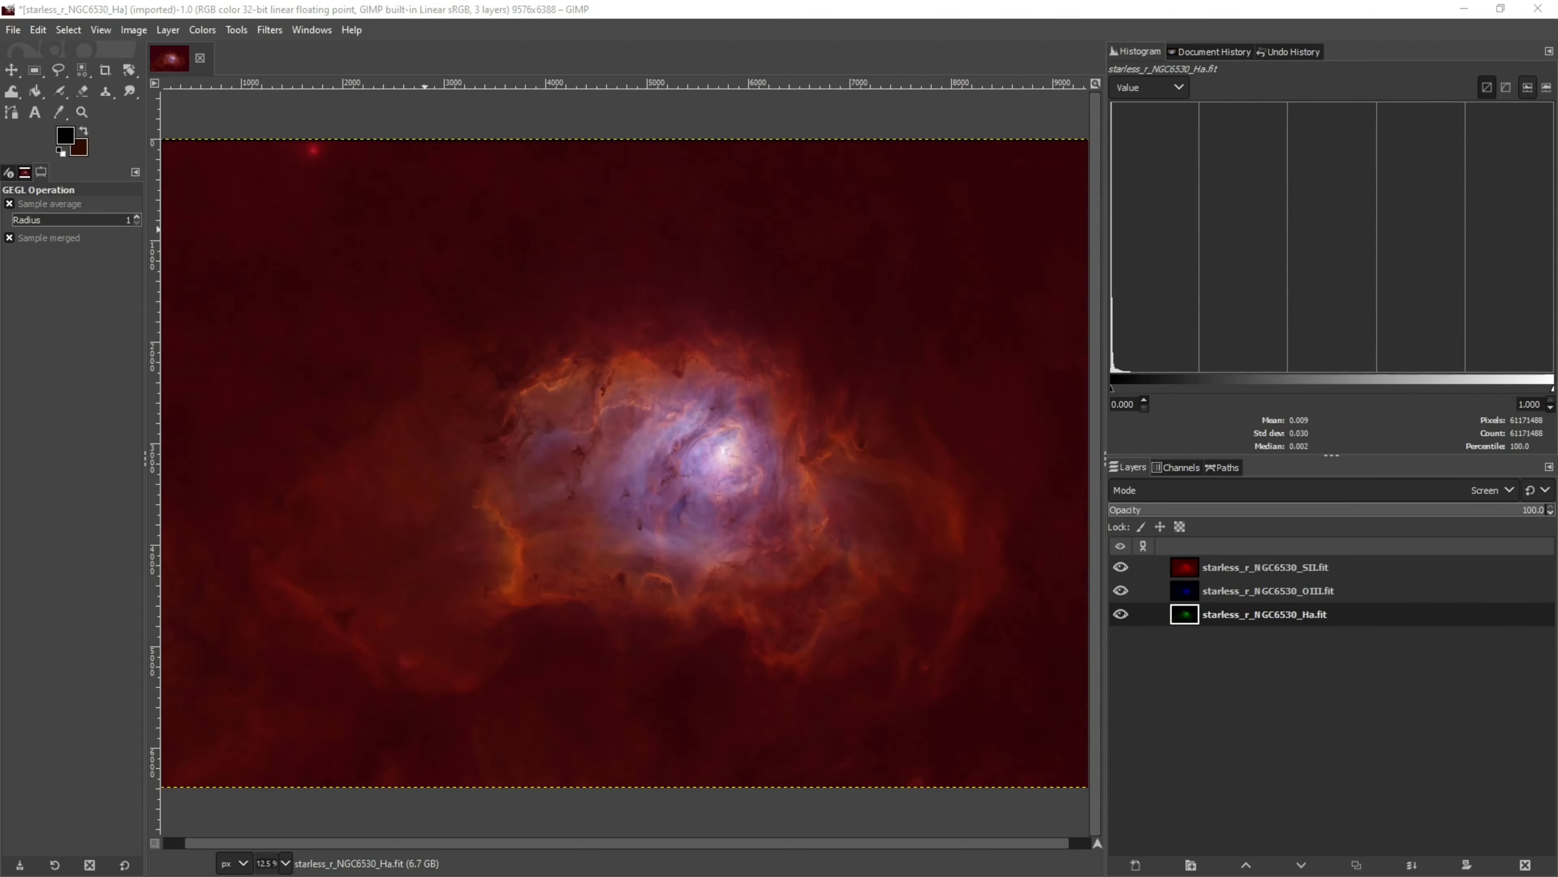
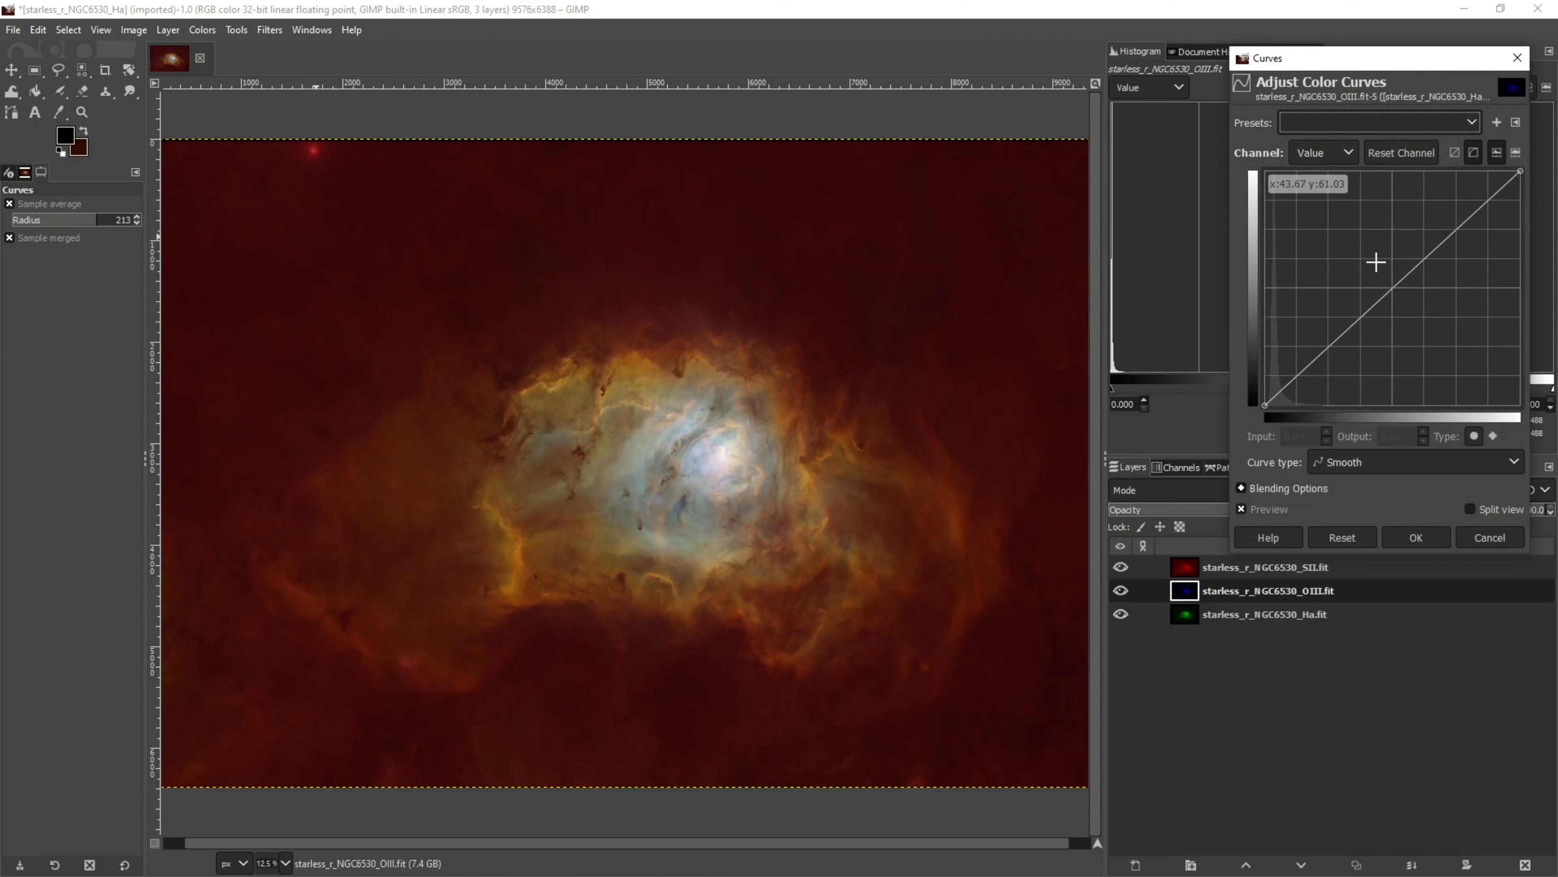
Brighten the OIII layer with a Curves point at input 43.35, output 62.76, comparing the preview before applying
{"action": "left_click", "coordinate": [1377, 260]}
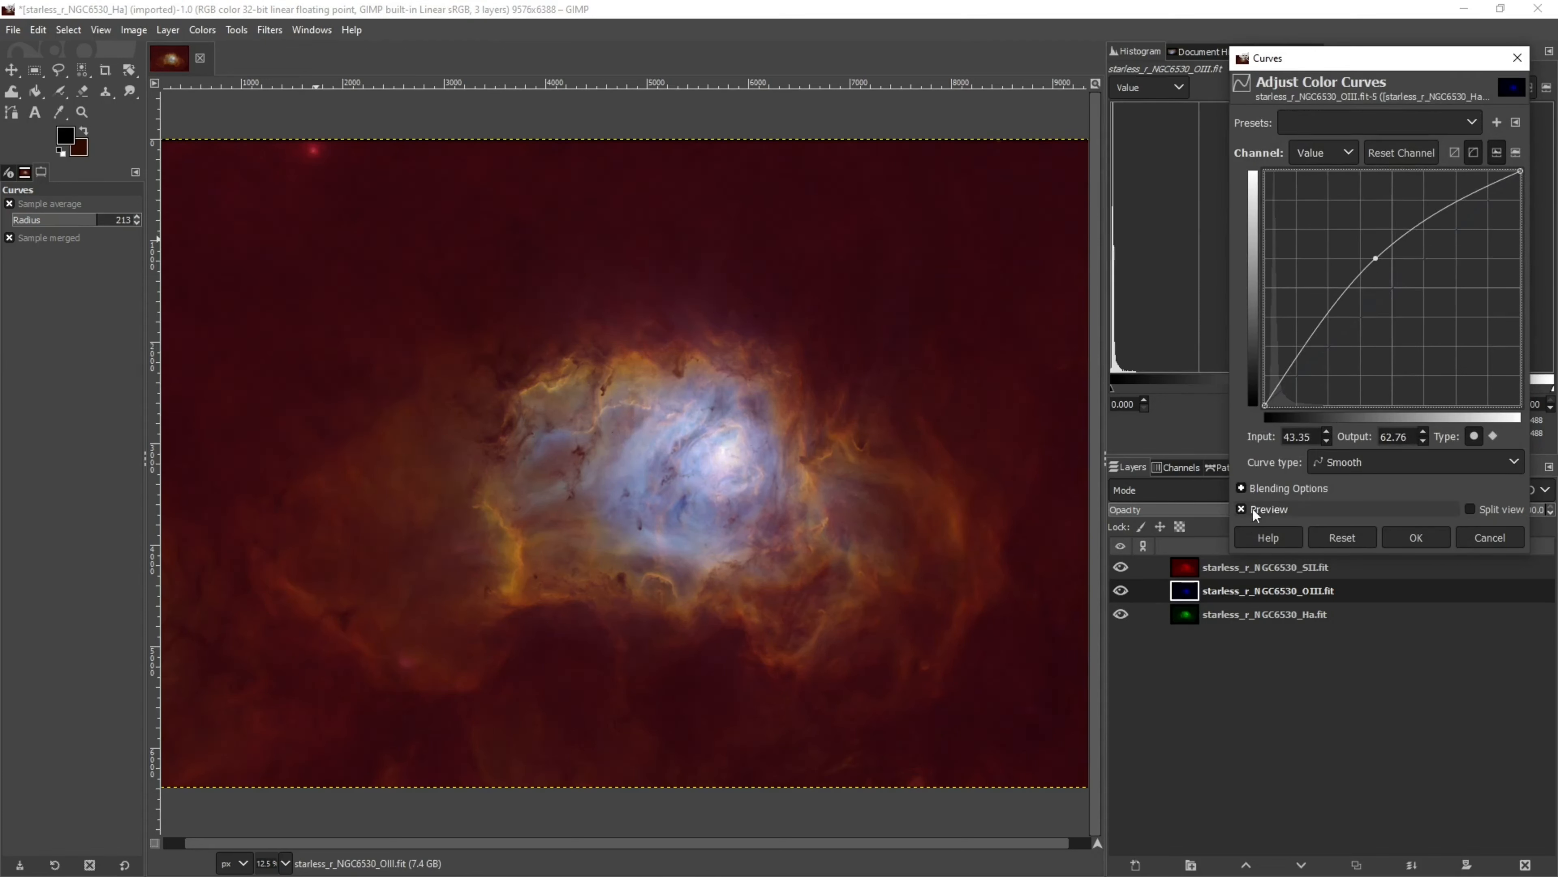
{"action": "left_click", "coordinate": [1241, 509]}
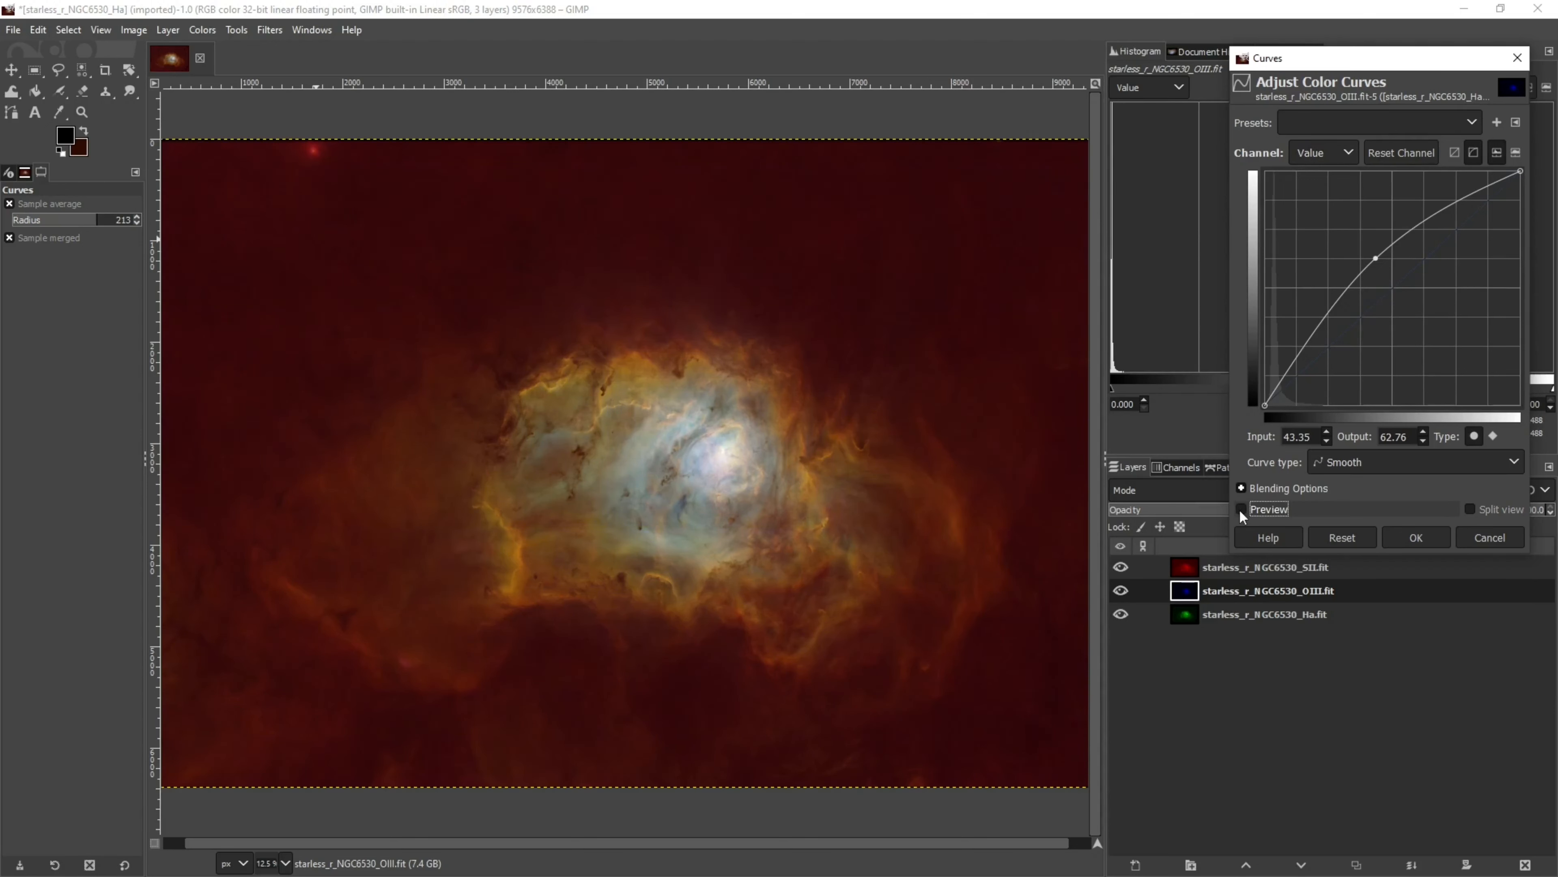
{"action": "left_click", "coordinate": [1240, 509]}
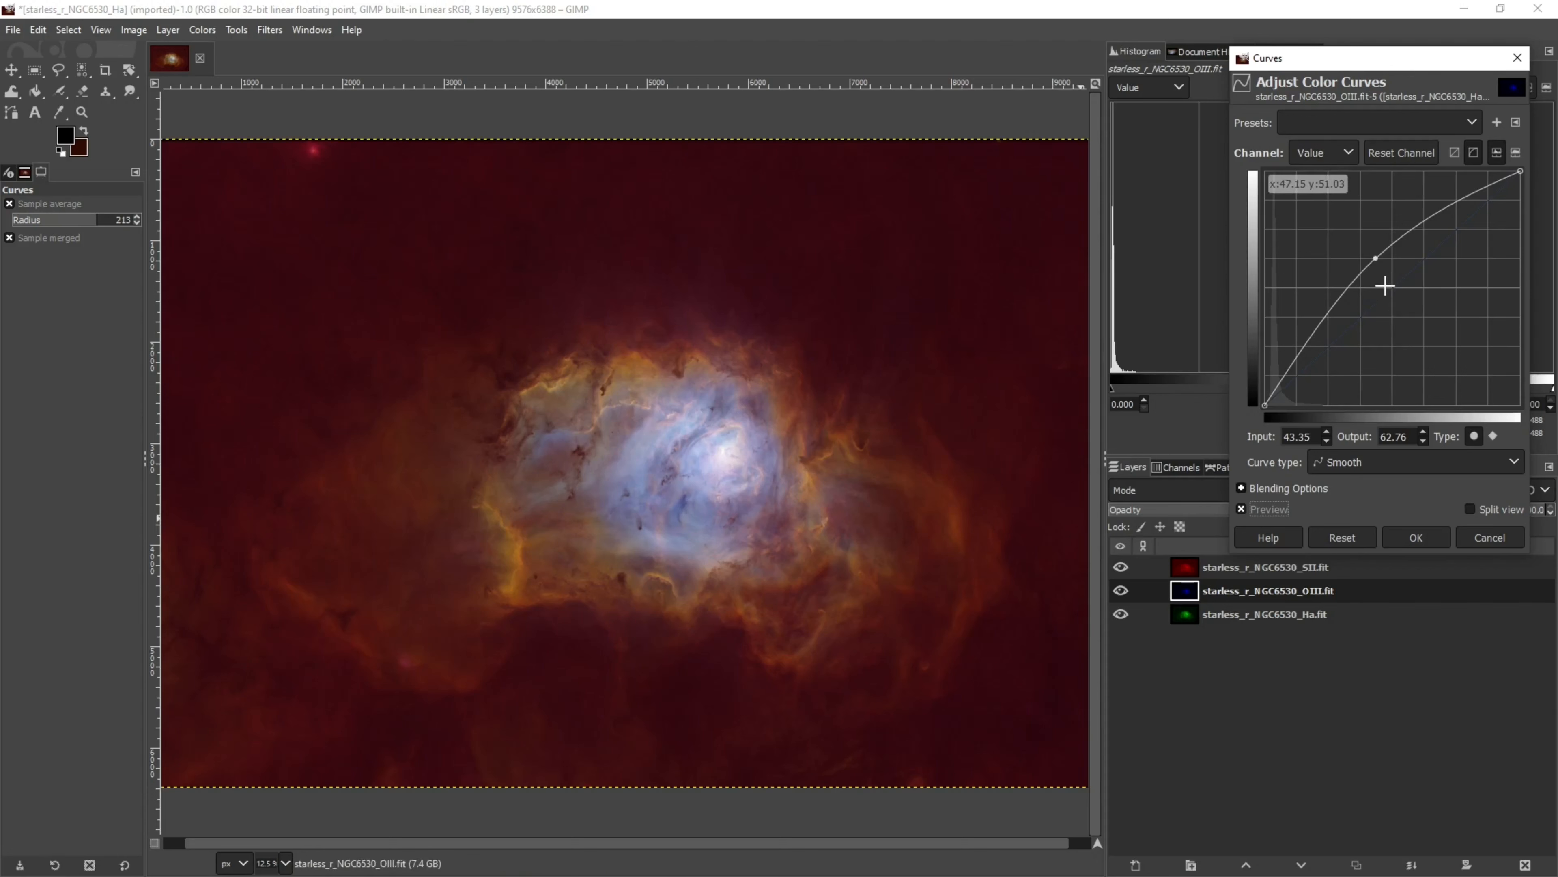
{"action": "left_click", "coordinate": [1416, 538]}
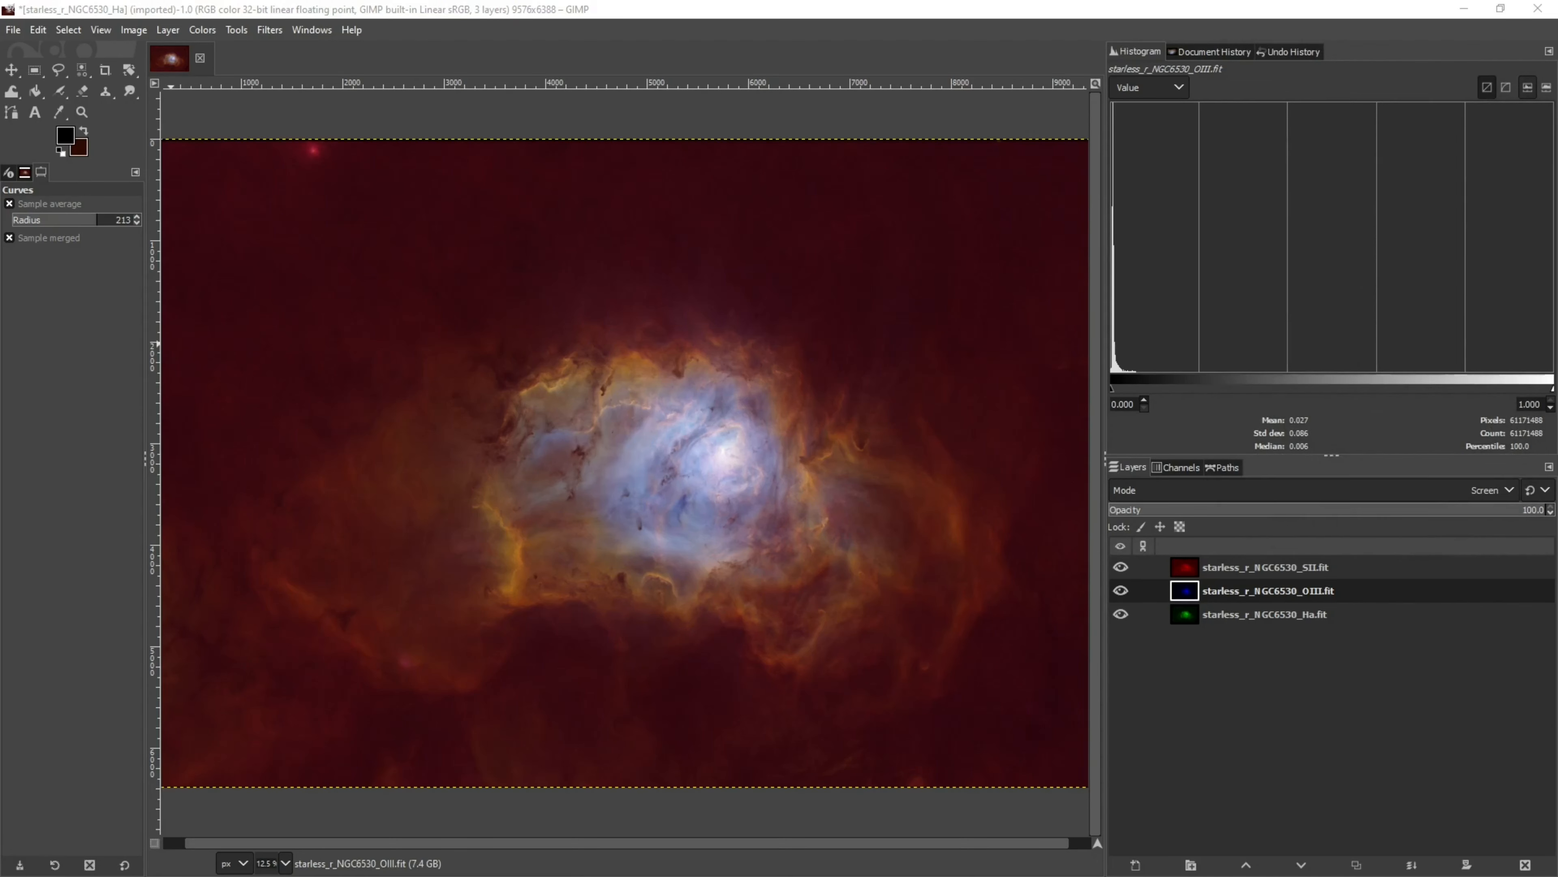
Apply Curves to the SII layer with points at input 12.97, output 4.48 and input 62.66, output 70.00
{"action": "left_click", "coordinate": [1191, 573]}
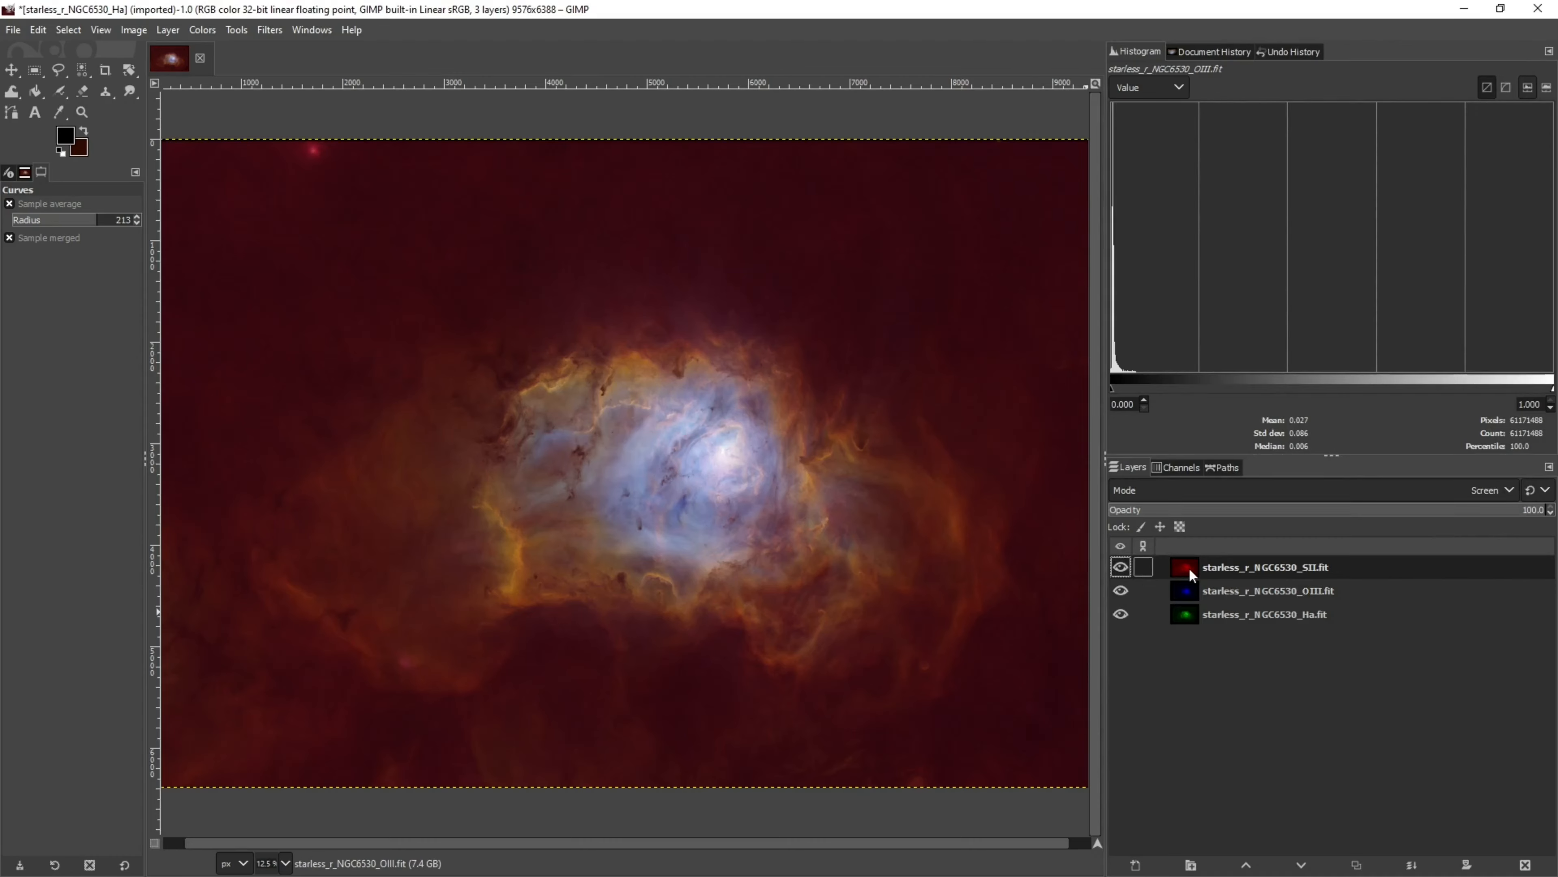
{"action": "left_click", "coordinate": [311, 30]}
{"action": "mouse_move", "coordinate": [272, 32]}
{"action": "left_click", "coordinate": [282, 76]}
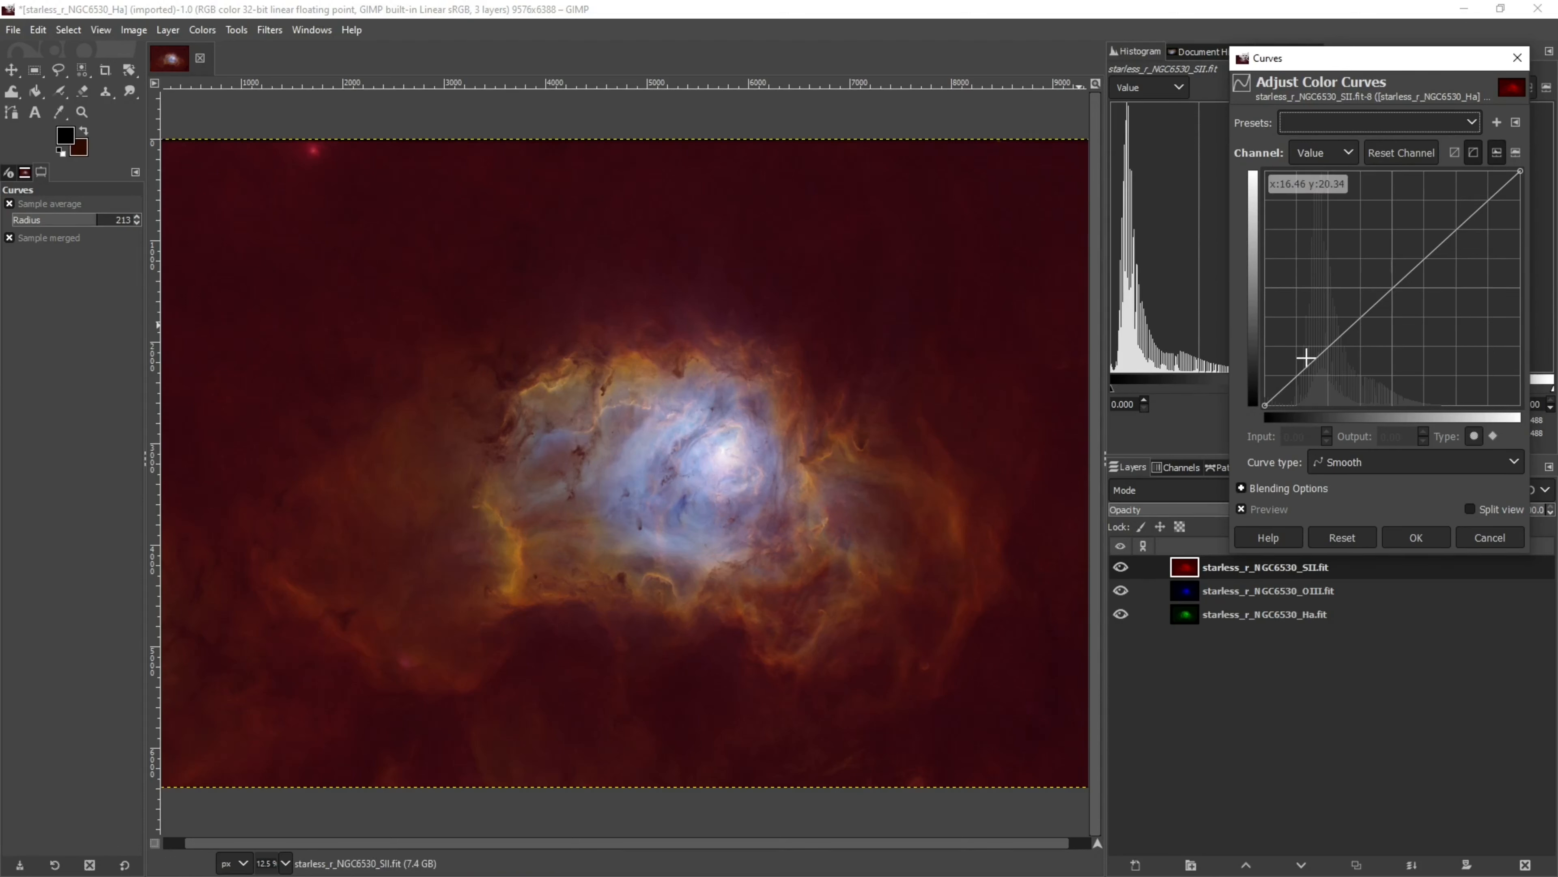
{"action": "left_click", "coordinate": [1289, 392]}
{"action": "left_click_drag", "start_coordinate": [1289, 391], "coordinate": [1297, 395]}
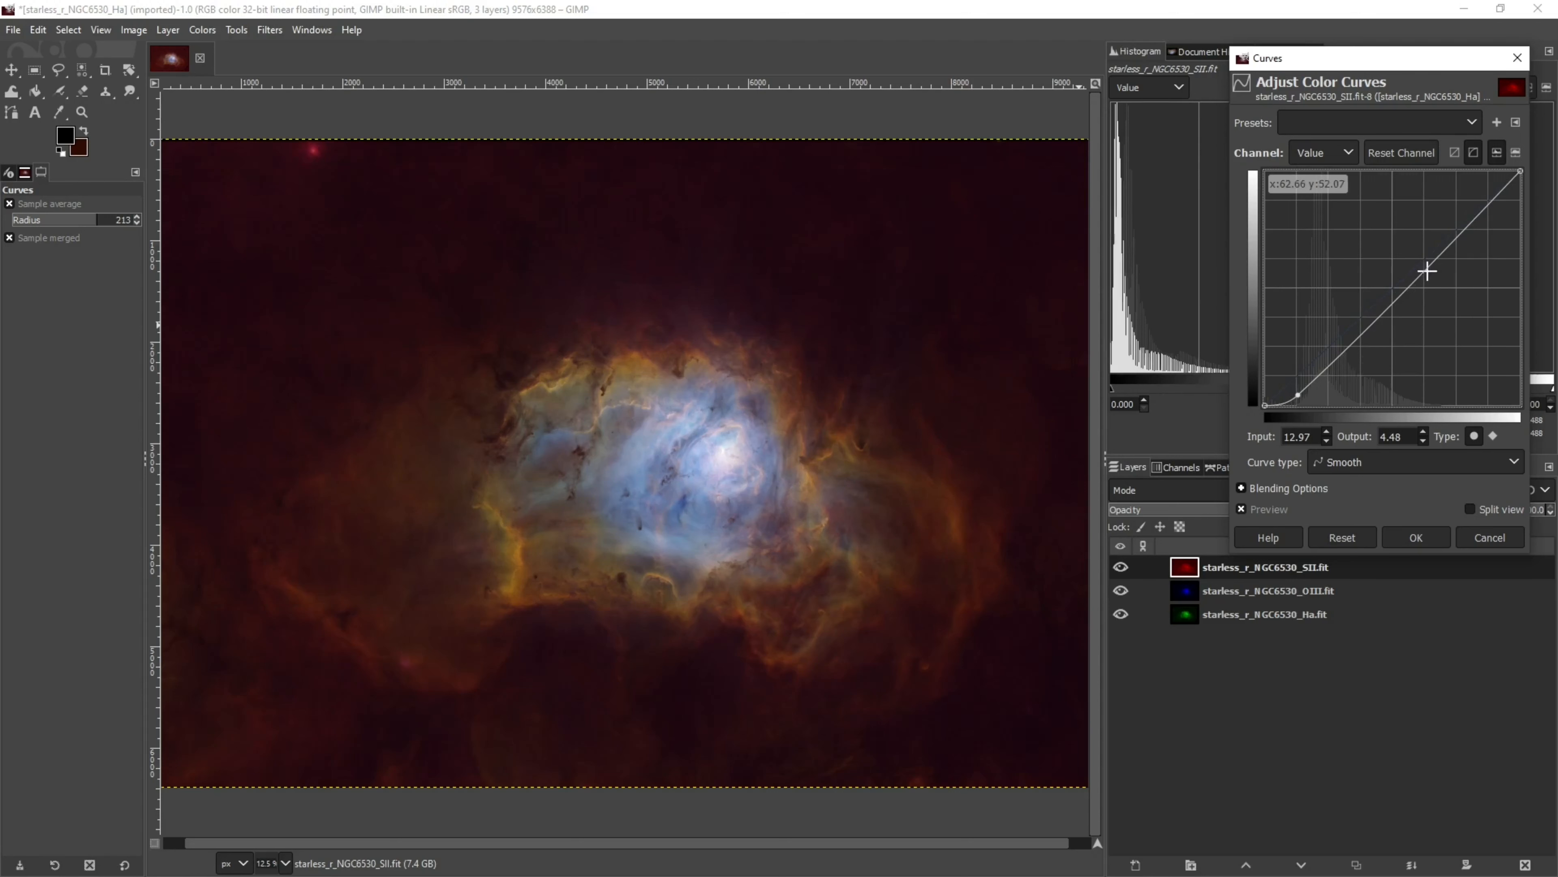
{"action": "left_click", "coordinate": [1434, 241]}
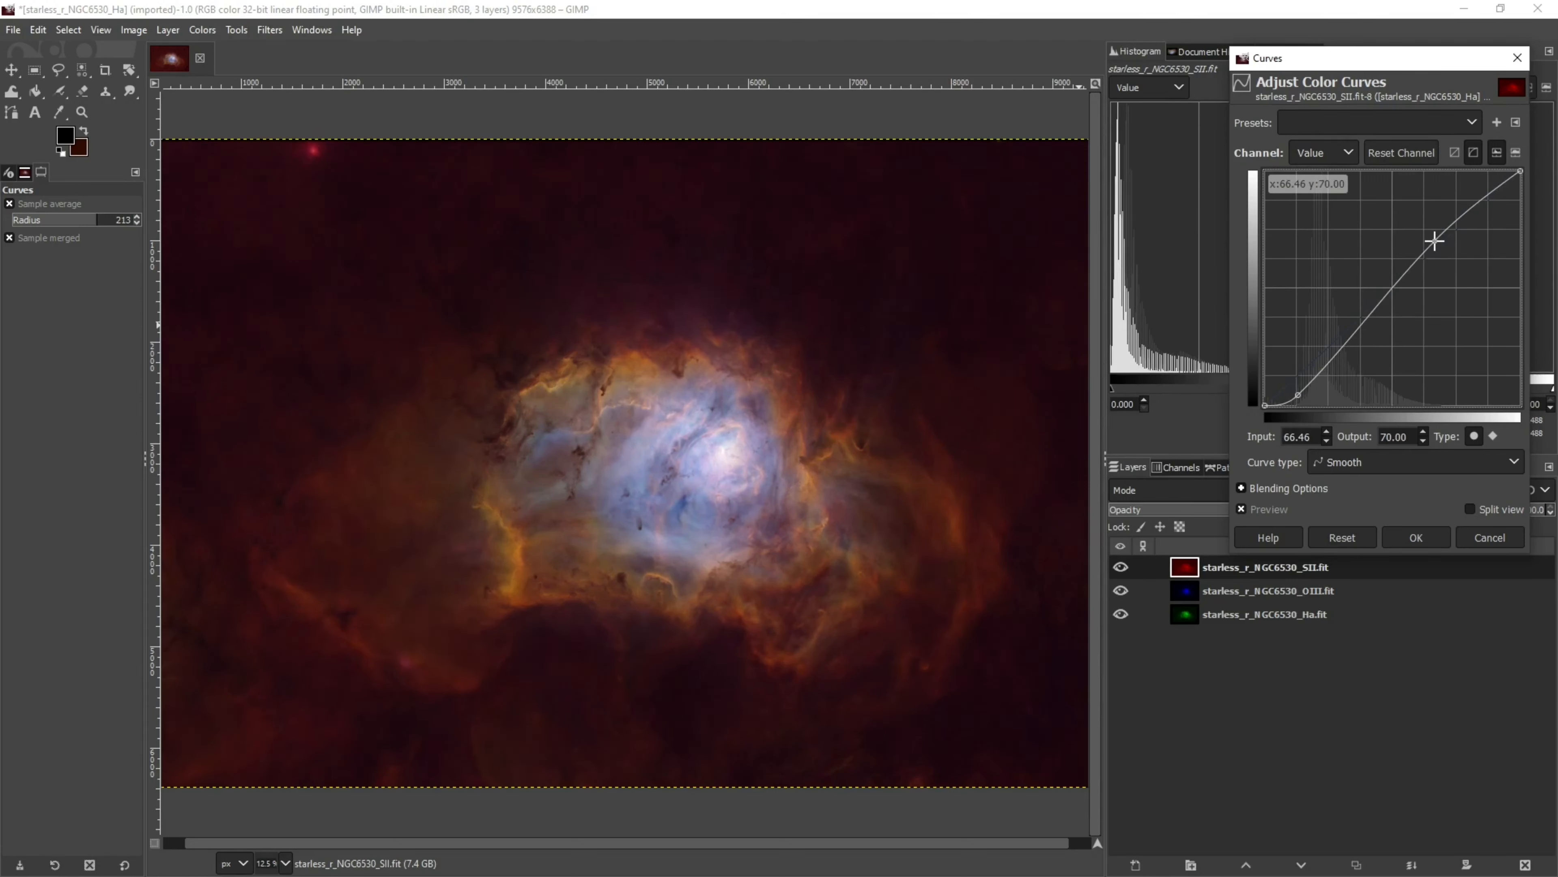
{"action": "left_click_drag", "start_coordinate": [1434, 241], "coordinate": [1424, 241]}
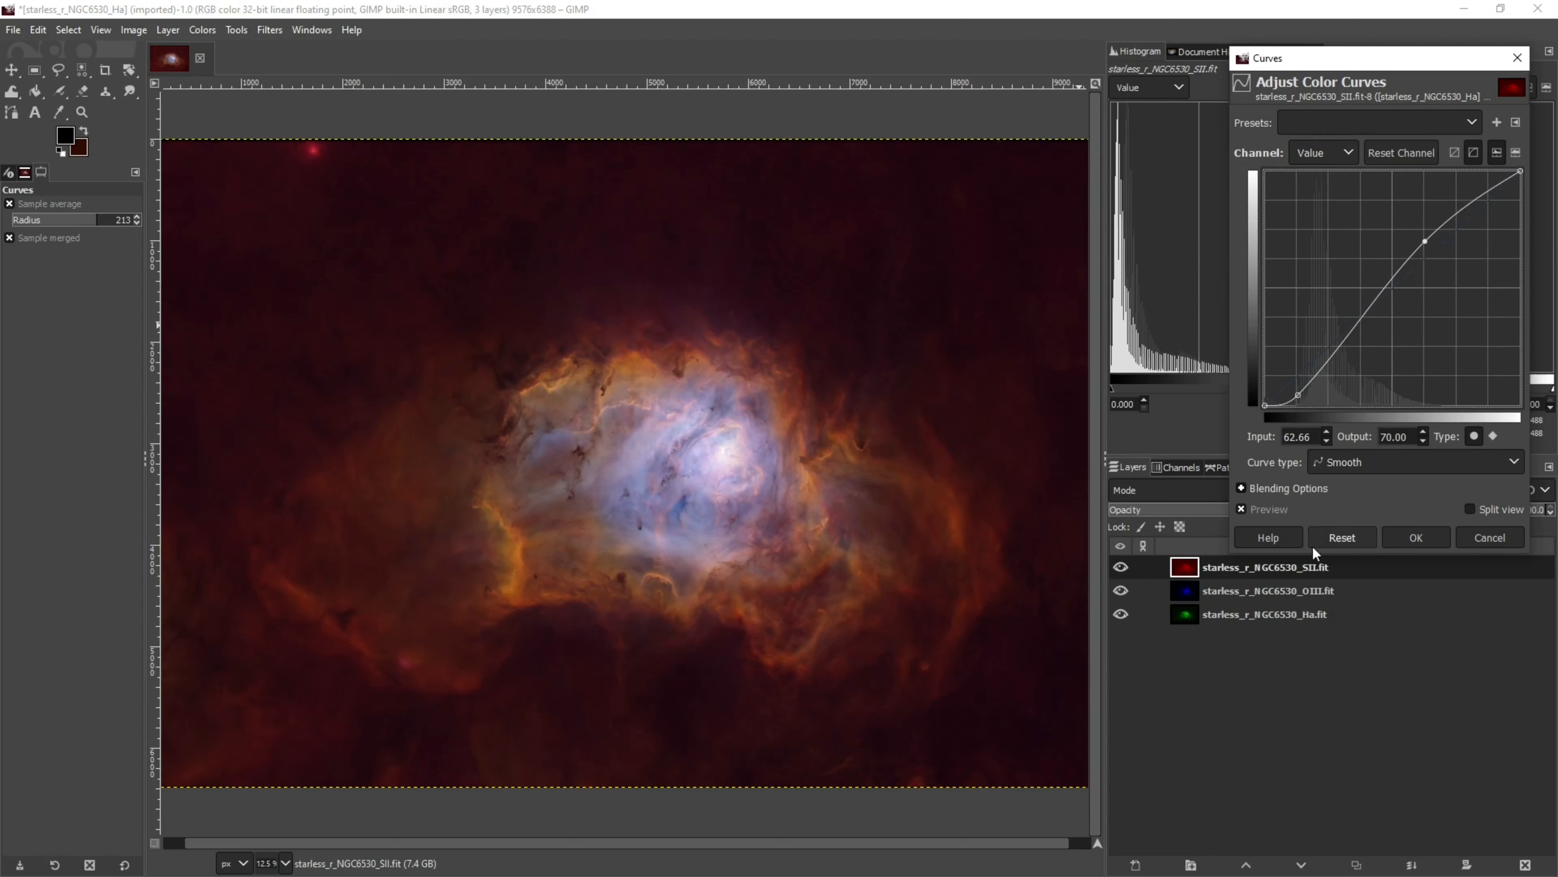
{"action": "left_click", "coordinate": [1426, 536]}
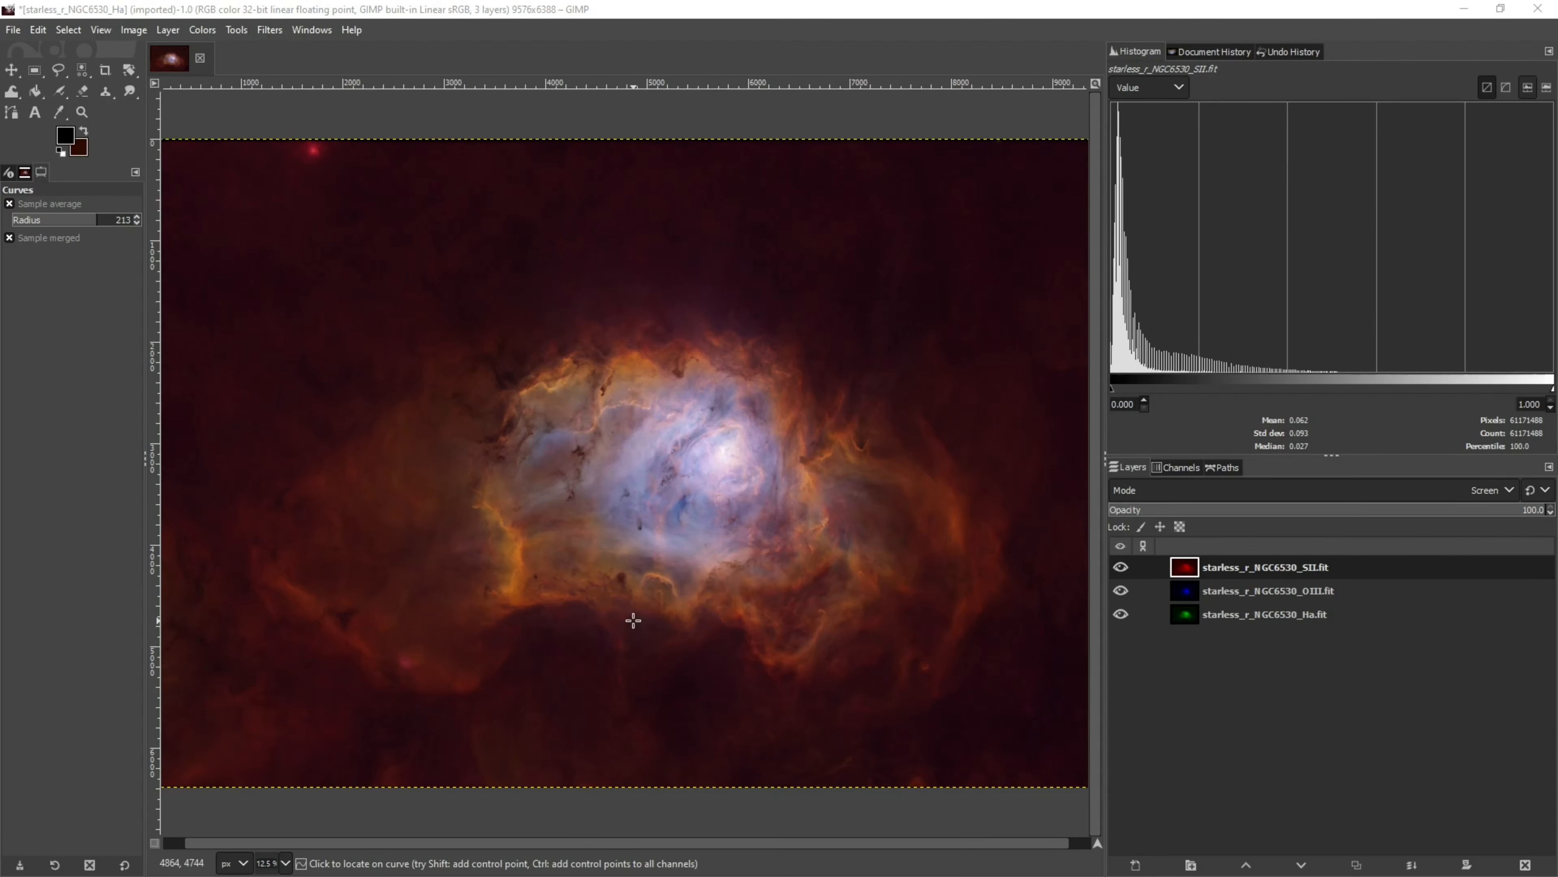
Zoom in and pan across the combined nebula to inspect detail, toggling the SII layer's visibility to compare
{"action": "scroll", "coordinate": [637, 644], "scroll_direction": "up", "scroll_amount": 2}
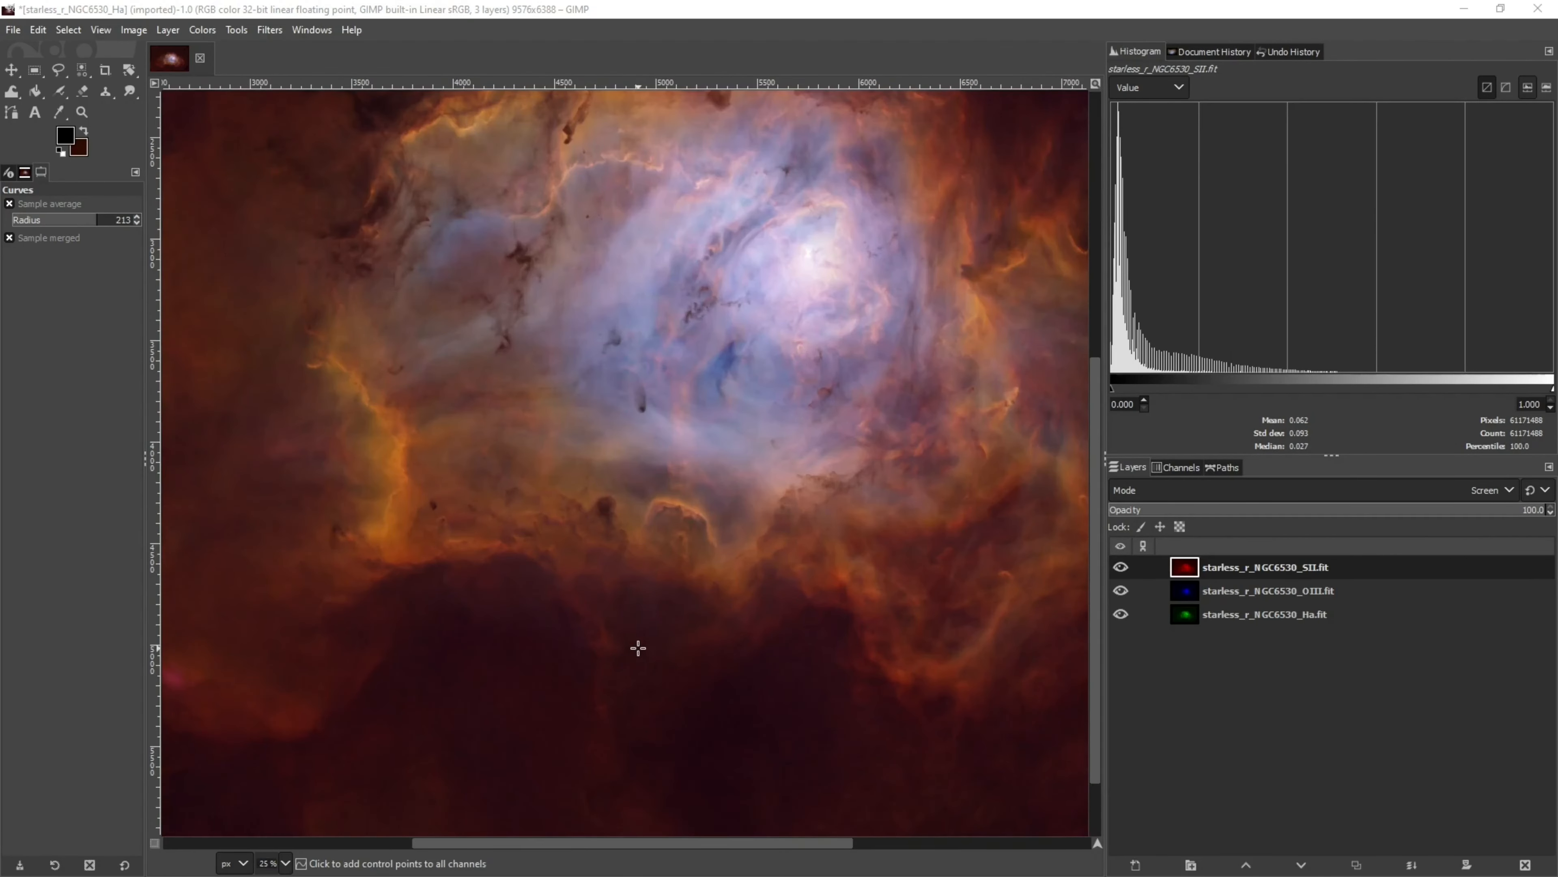
{"action": "scroll", "coordinate": [737, 564], "scroll_direction": "up", "scroll_amount": 3}
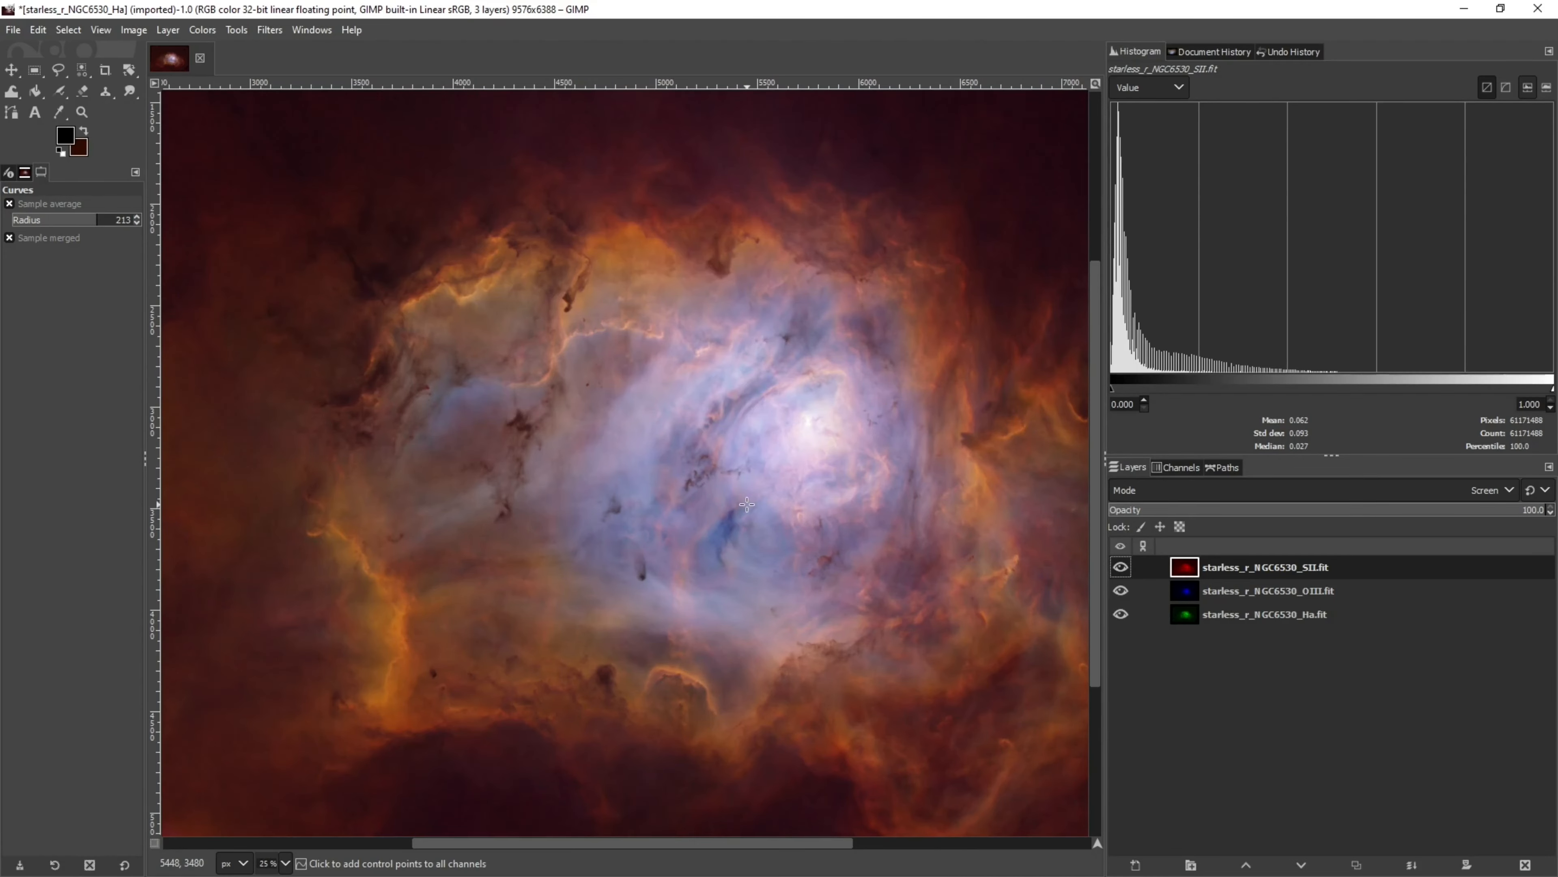
{"action": "scroll", "coordinate": [761, 579], "scroll_direction": "up", "scroll_amount": 1}
{"action": "scroll", "coordinate": [1094, 350], "scroll_direction": "up", "scroll_amount": 2}
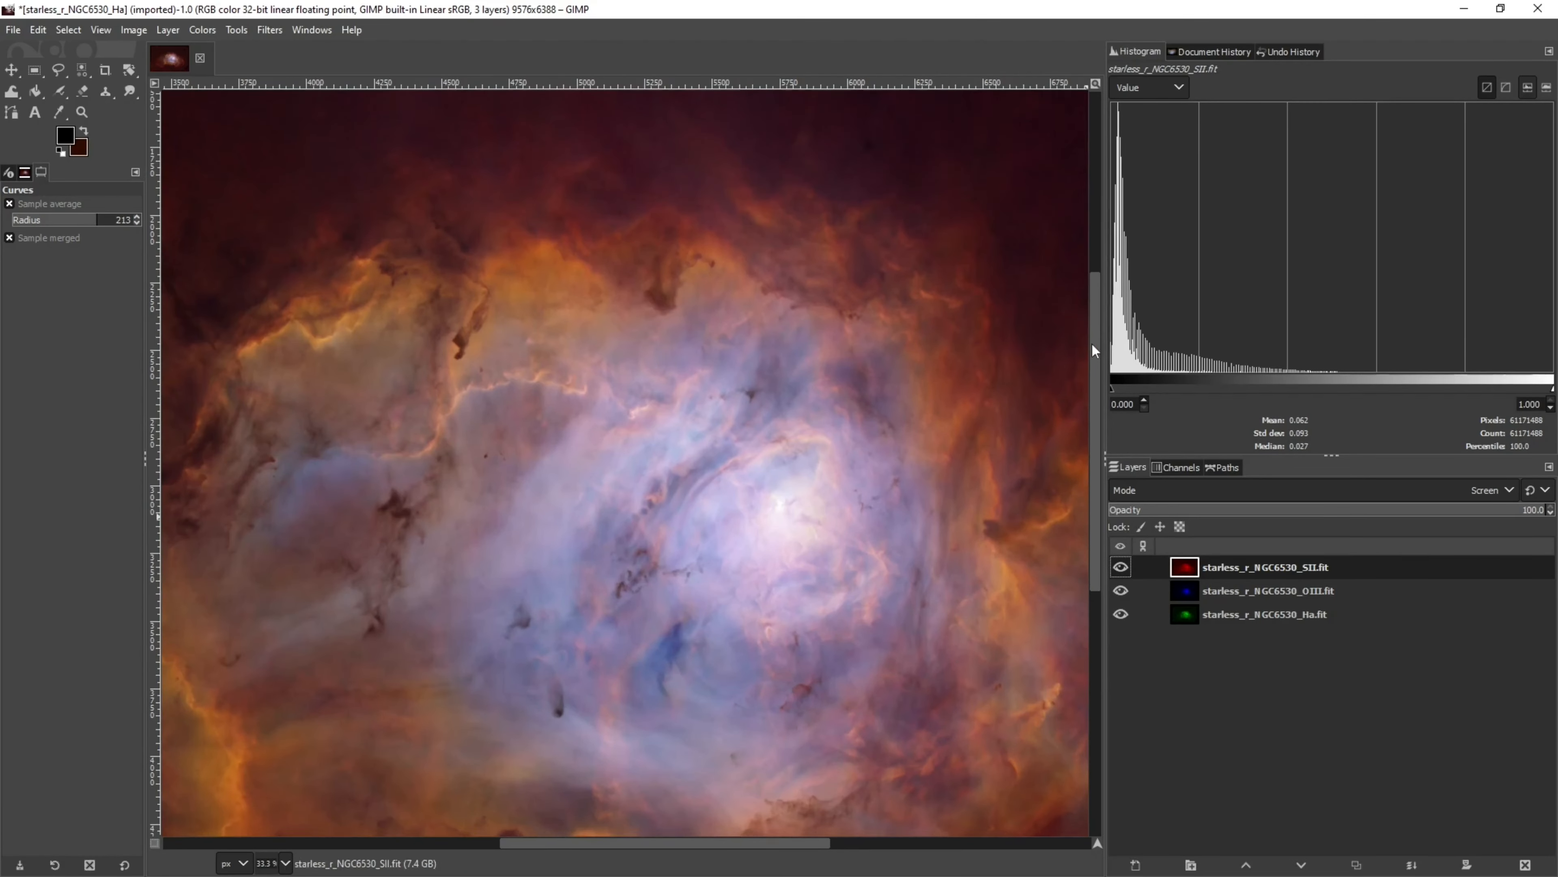
{"action": "scroll", "coordinate": [483, 327], "scroll_direction": "up", "scroll_amount": 2}
{"action": "scroll", "coordinate": [484, 327], "scroll_direction": "down", "scroll_amount": 2}
{"action": "scroll", "coordinate": [540, 418], "scroll_direction": "down", "scroll_amount": 4}
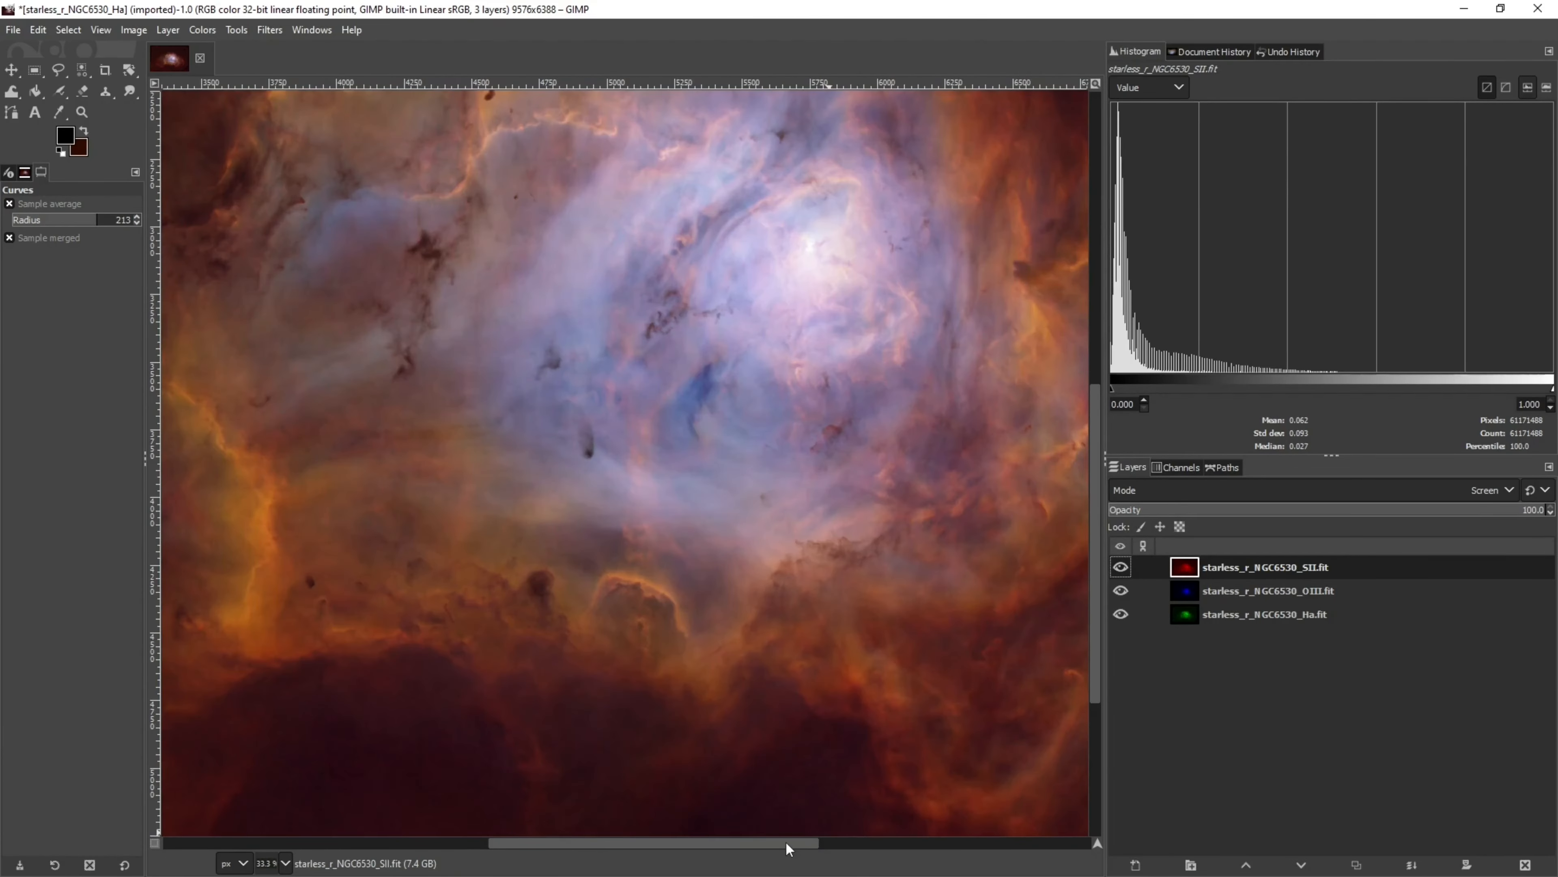
{"action": "left_click_drag", "start_coordinate": [788, 845], "coordinate": [870, 846]}
{"action": "scroll", "coordinate": [774, 719], "scroll_direction": "up", "scroll_amount": 1}
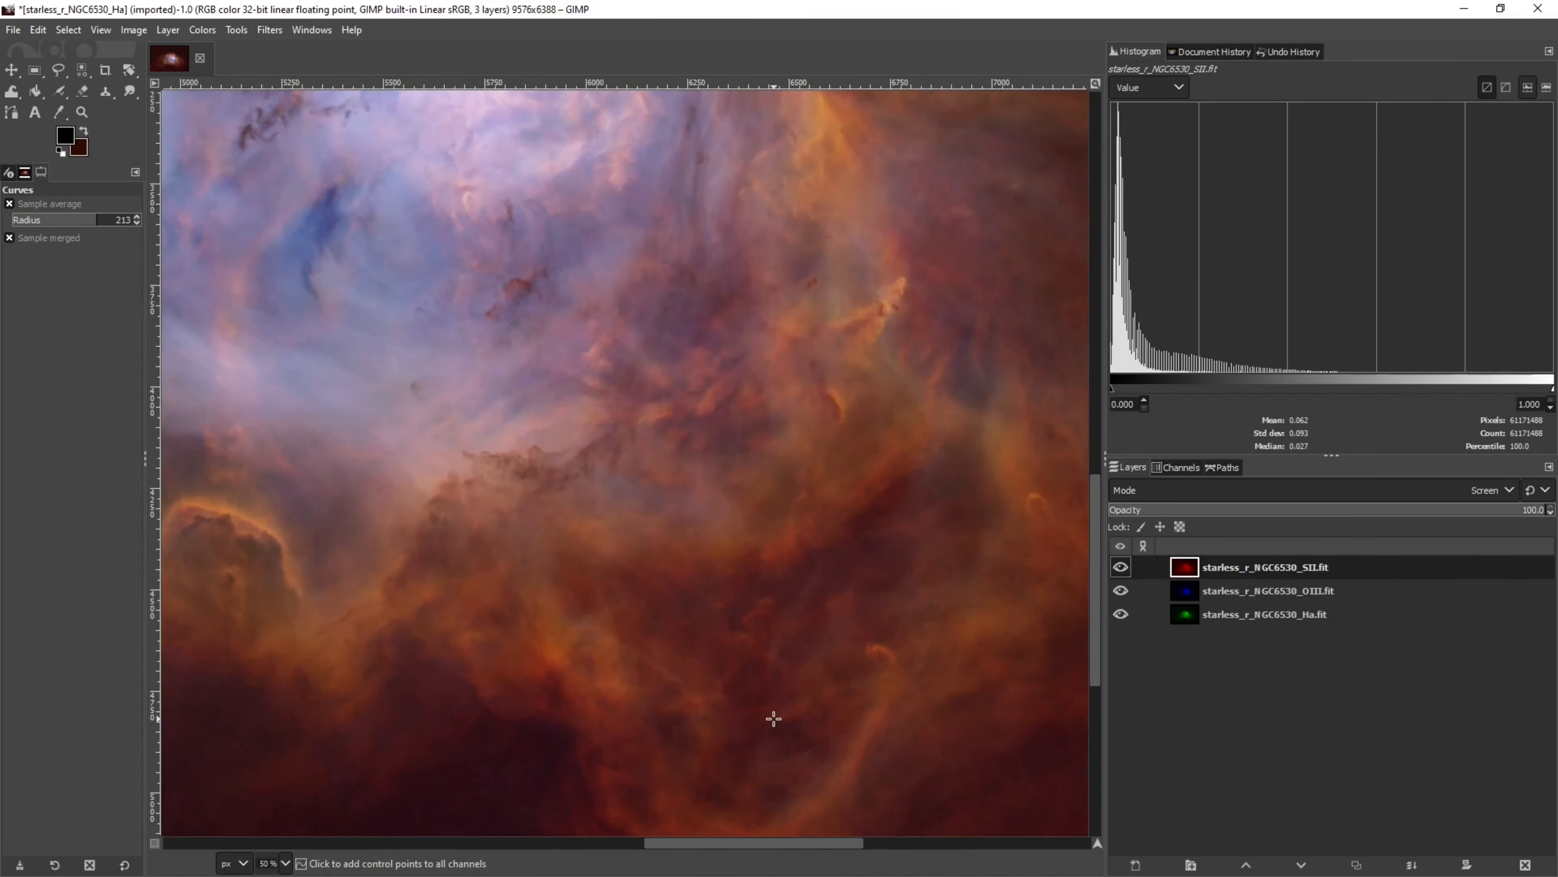
{"action": "scroll", "coordinate": [773, 718], "scroll_direction": "down", "scroll_amount": 1}
{"action": "left_click_drag", "start_coordinate": [681, 843], "coordinate": [635, 860]}
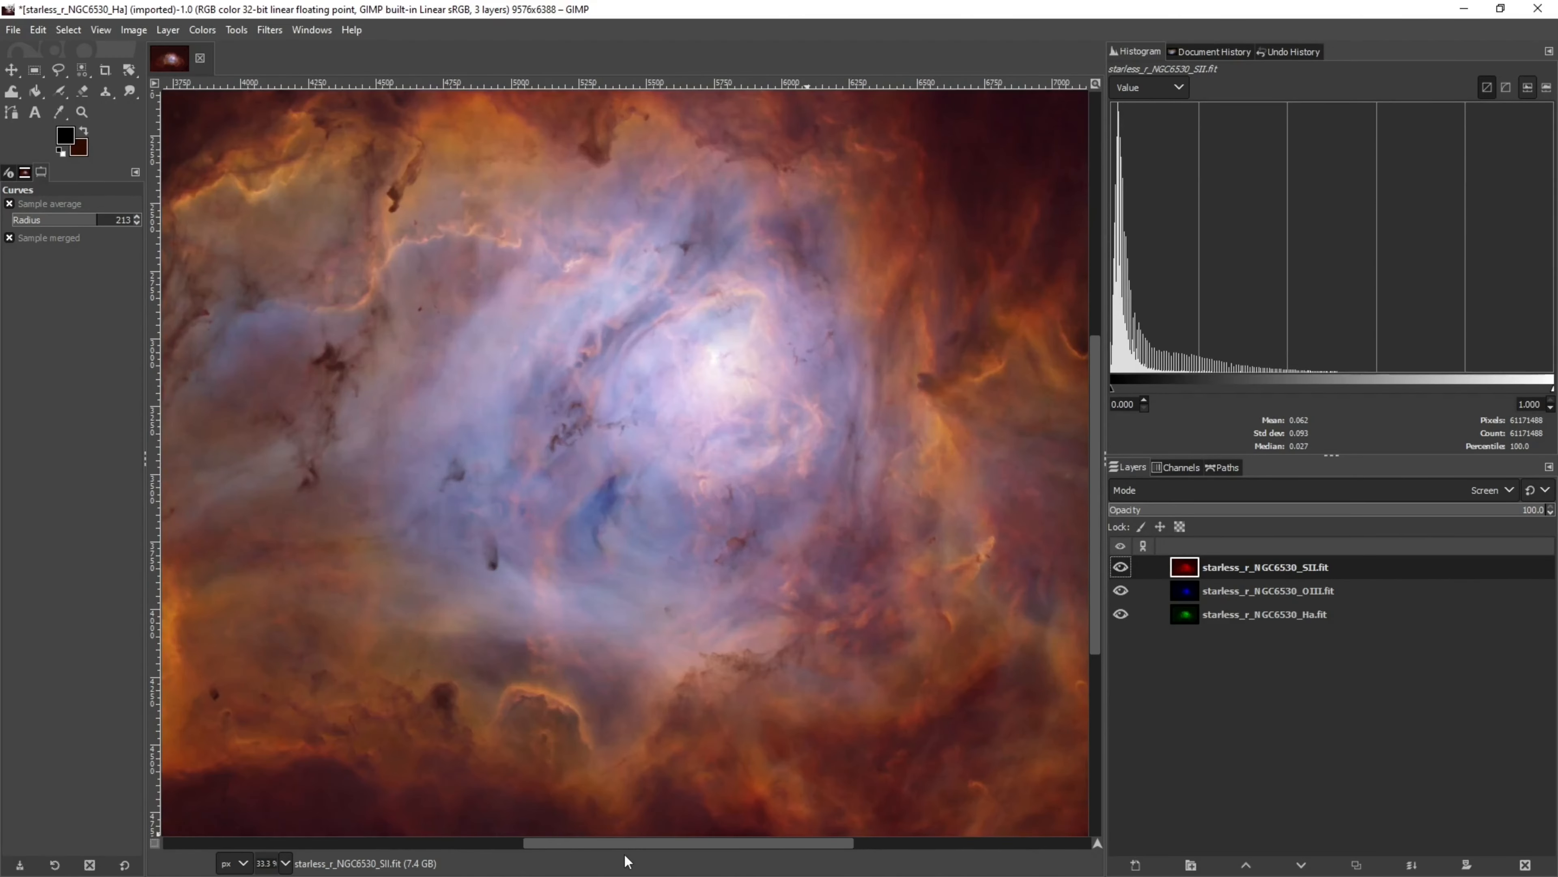
{"action": "scroll", "coordinate": [713, 672], "scroll_direction": "down", "scroll_amount": 1}
{"action": "scroll", "coordinate": [721, 673], "scroll_direction": "up", "scroll_amount": 4}
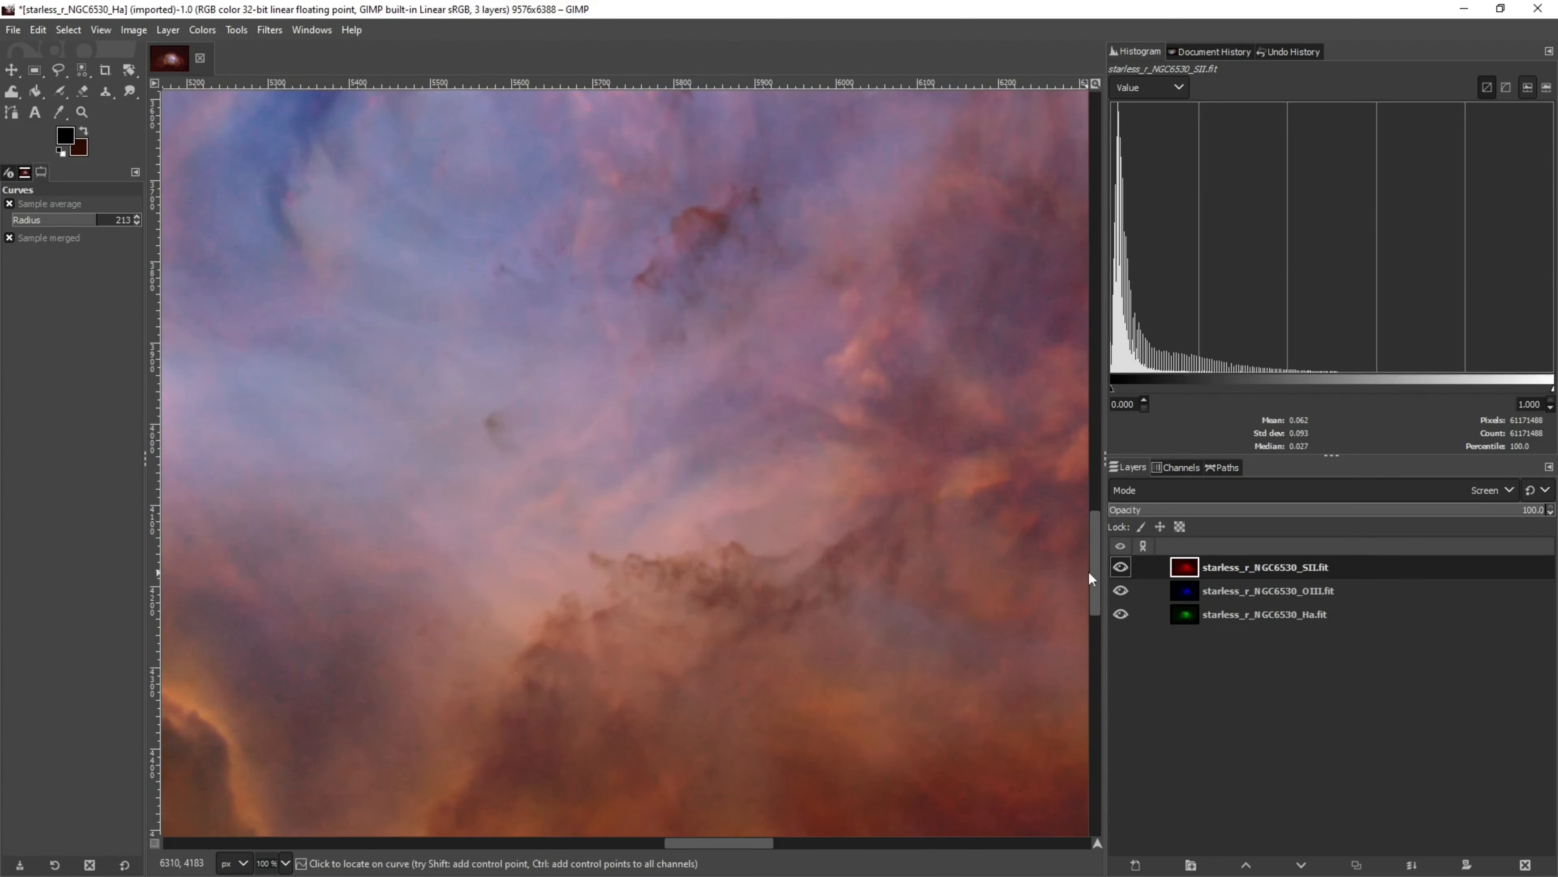
{"action": "left_click_drag", "start_coordinate": [1095, 580], "coordinate": [1091, 619]}
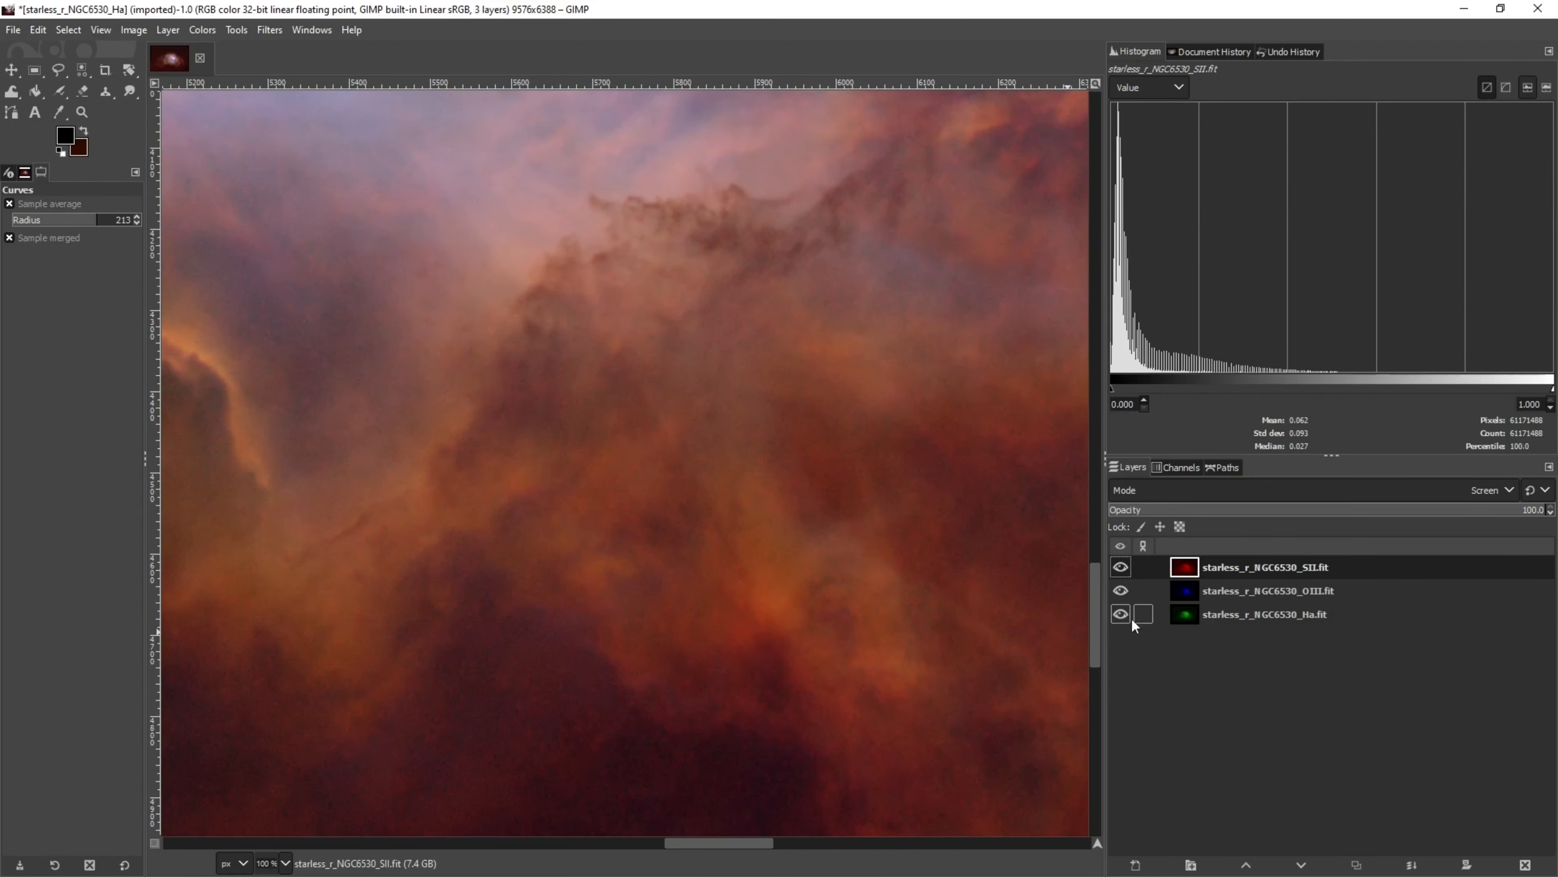
{"action": "left_click", "coordinate": [1121, 566]}
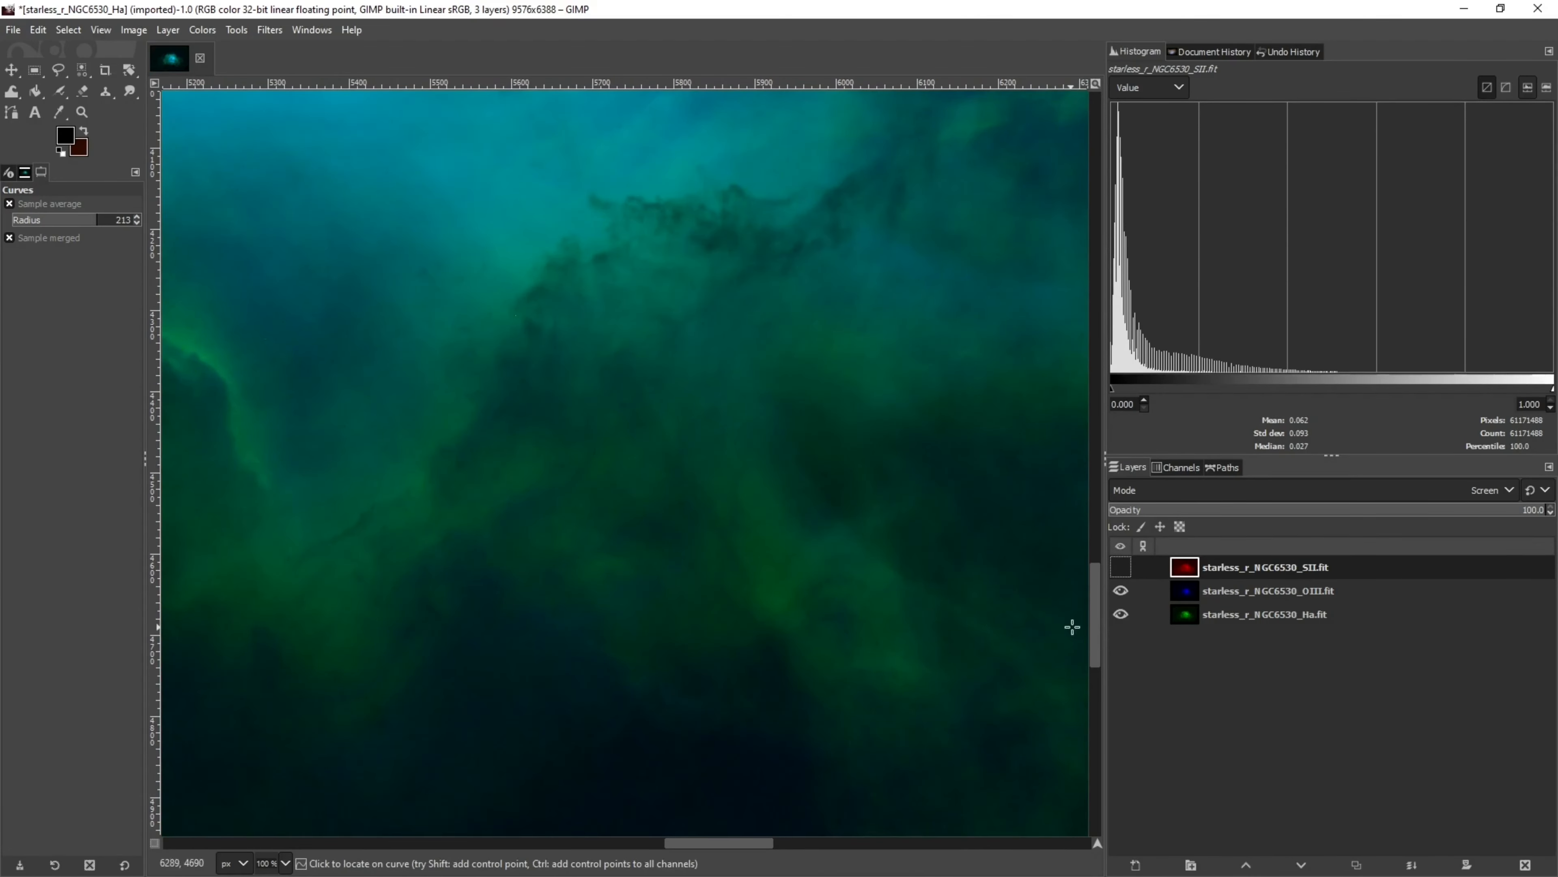
{"action": "mouse_move", "coordinate": [1094, 620]}
{"action": "left_mouse_down"}
{"action": "mouse_move", "coordinate": [1086, 492]}
{"action": "mouse_move", "coordinate": [1090, 596]}
{"action": "left_mouse_up"}
{"action": "left_click", "coordinate": [1120, 566]}
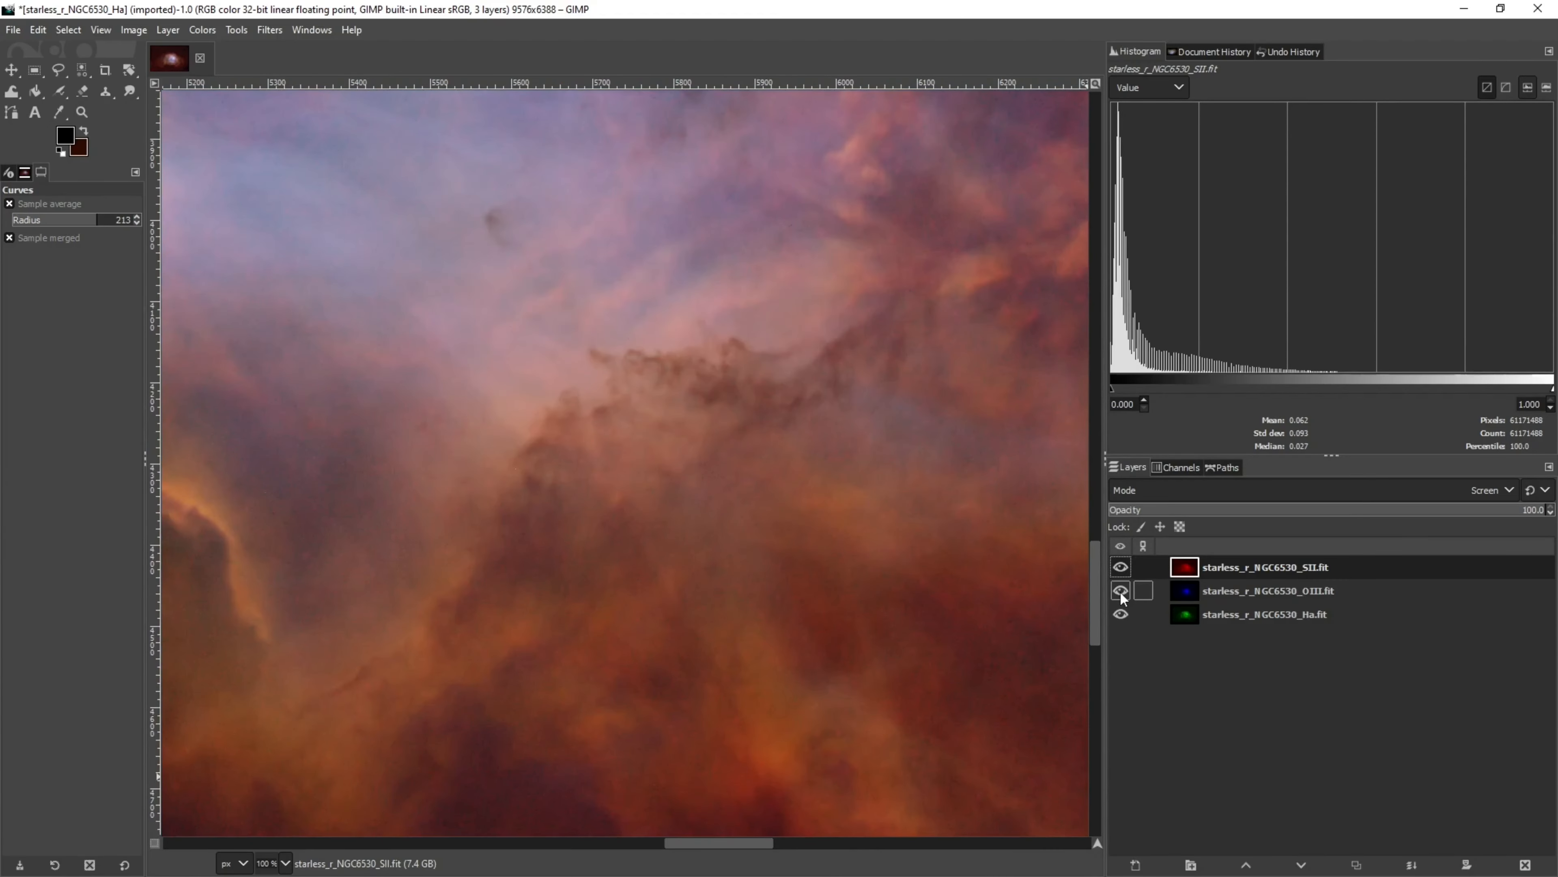
Apply Noise Reduction with strength 8 to the SII layer, viewing it alone while adjusting and then showing all layers
{"action": "left_click", "coordinate": [1121, 591]}
{"action": "left_click", "coordinate": [1121, 614]}
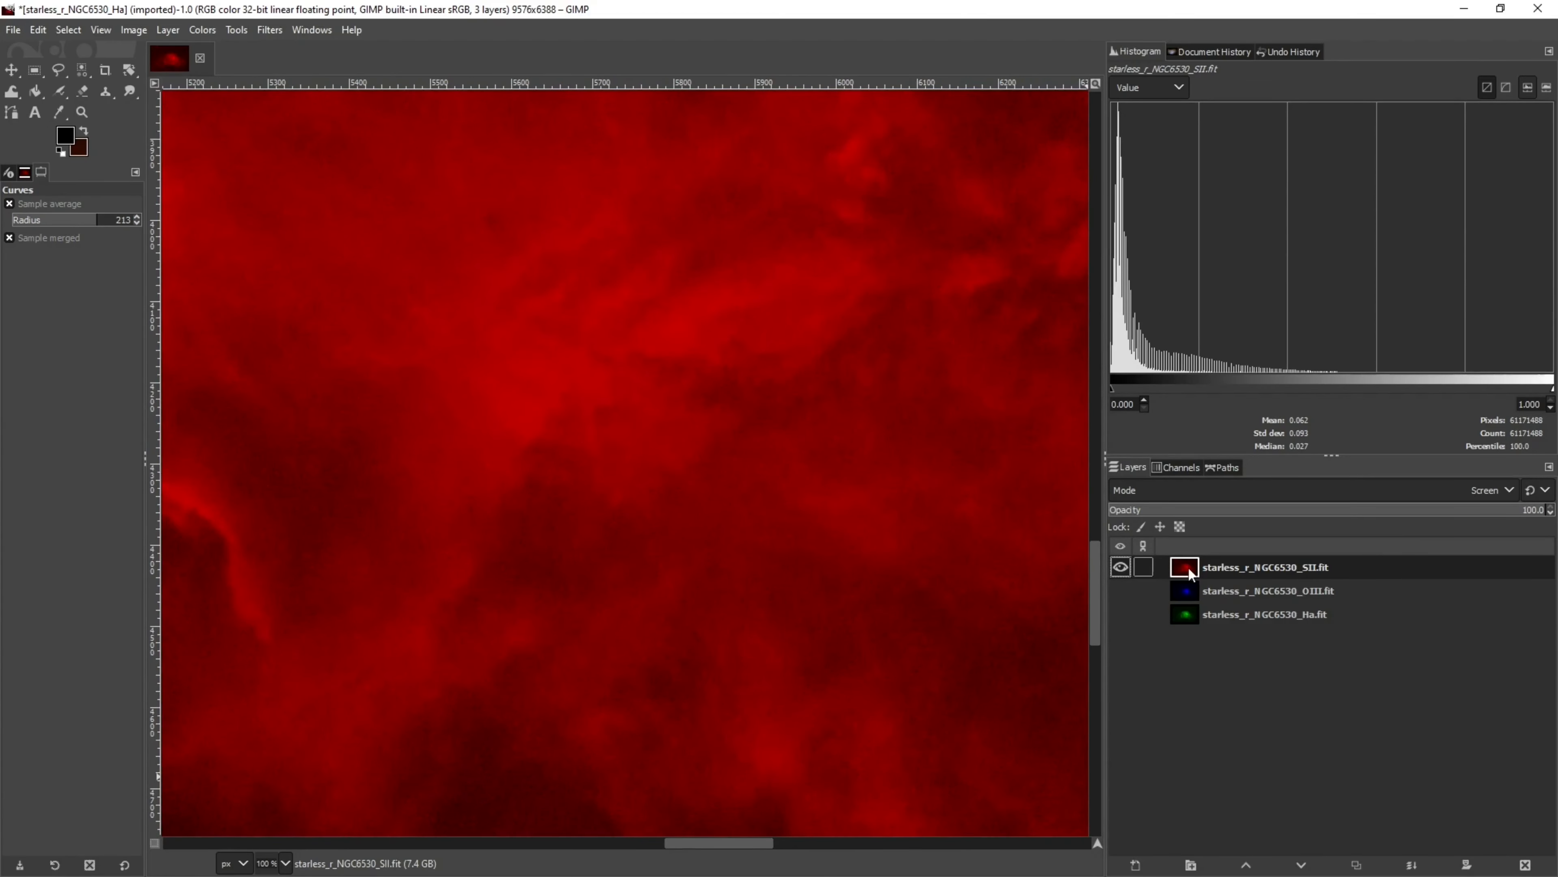
{"action": "left_click", "coordinate": [267, 31]}
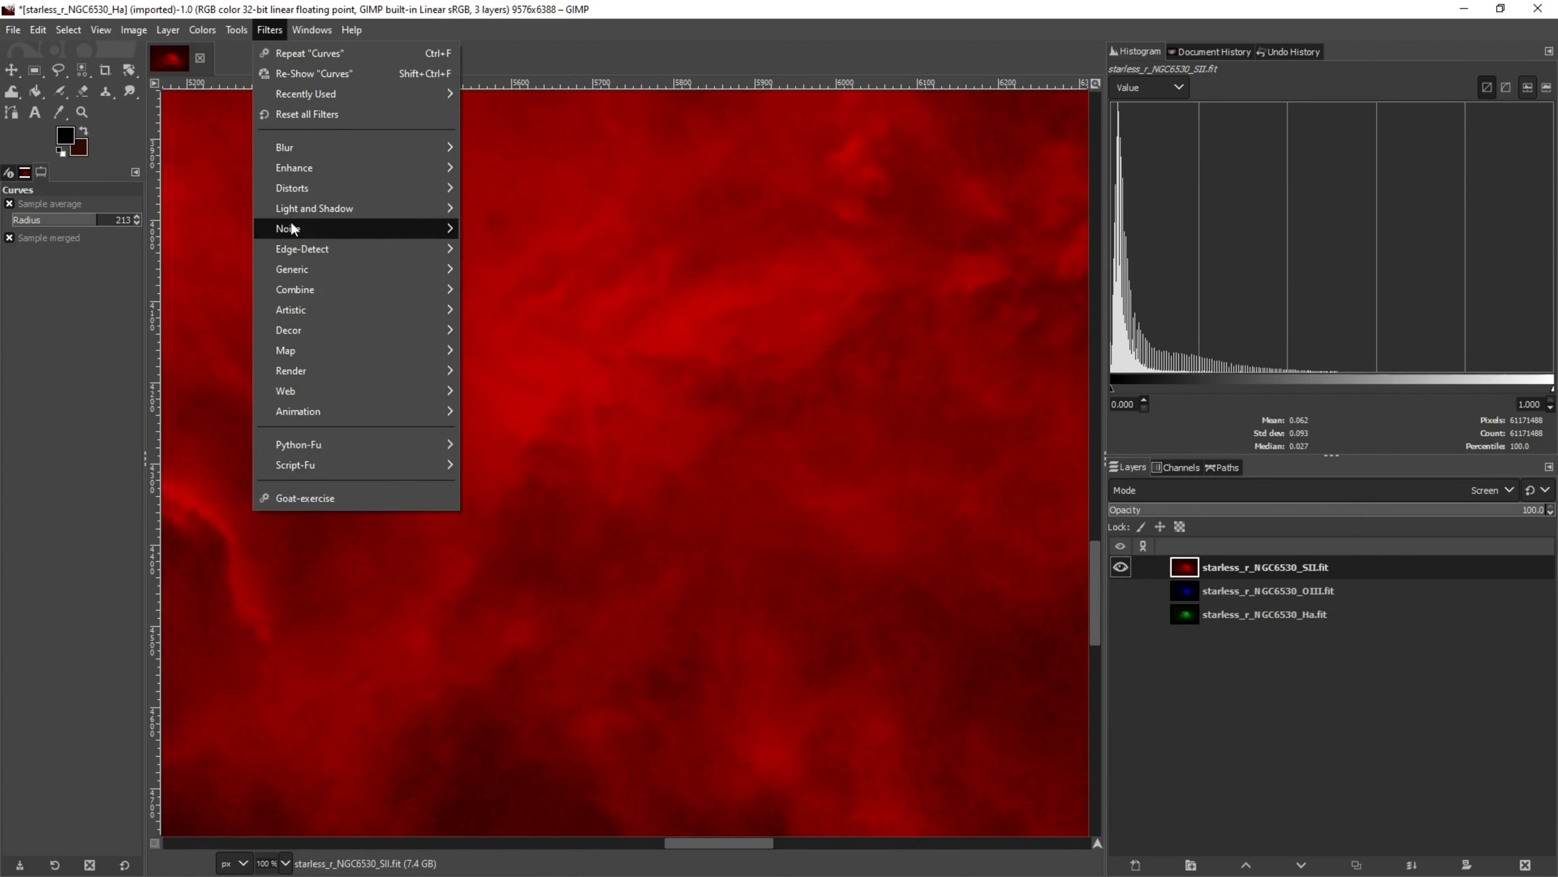
{"action": "mouse_move", "coordinate": [376, 175]}
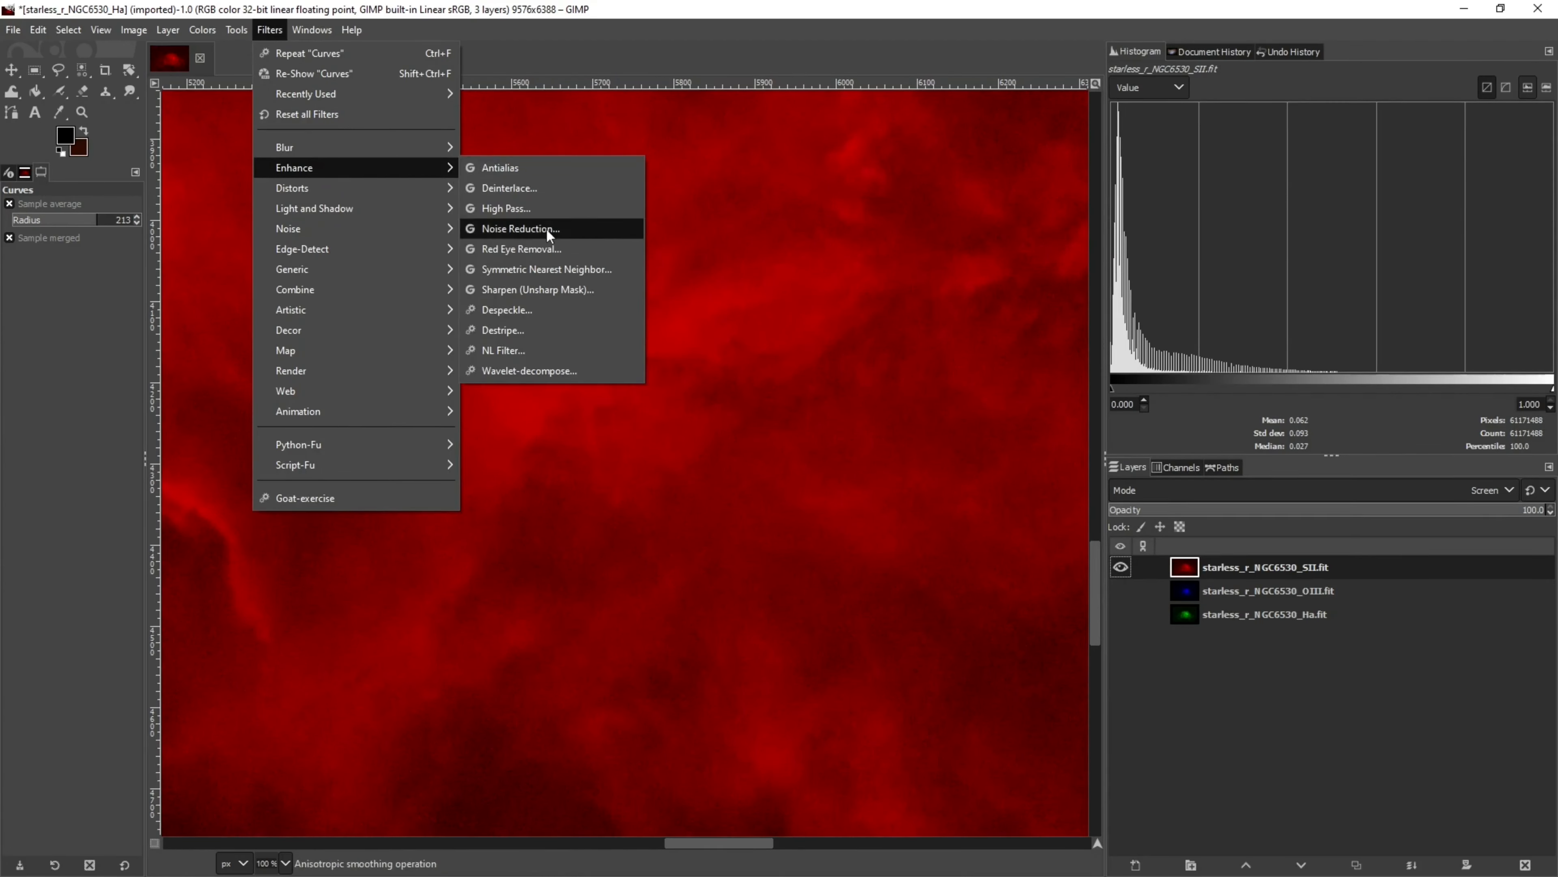
{"action": "left_click", "coordinate": [530, 228]}
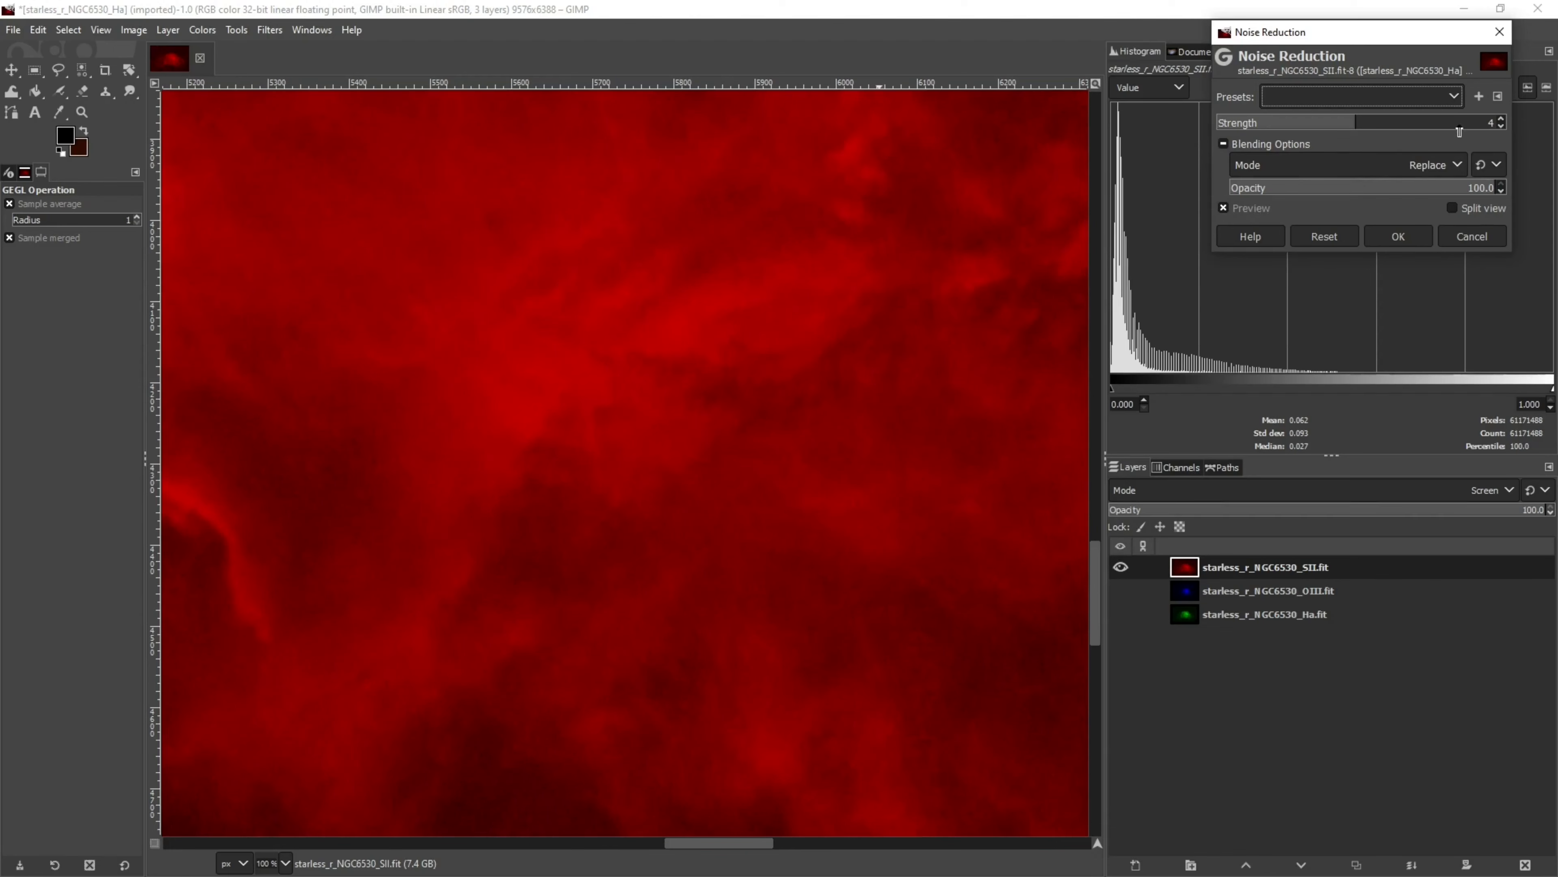
{"action": "left_click", "coordinate": [1492, 124]}
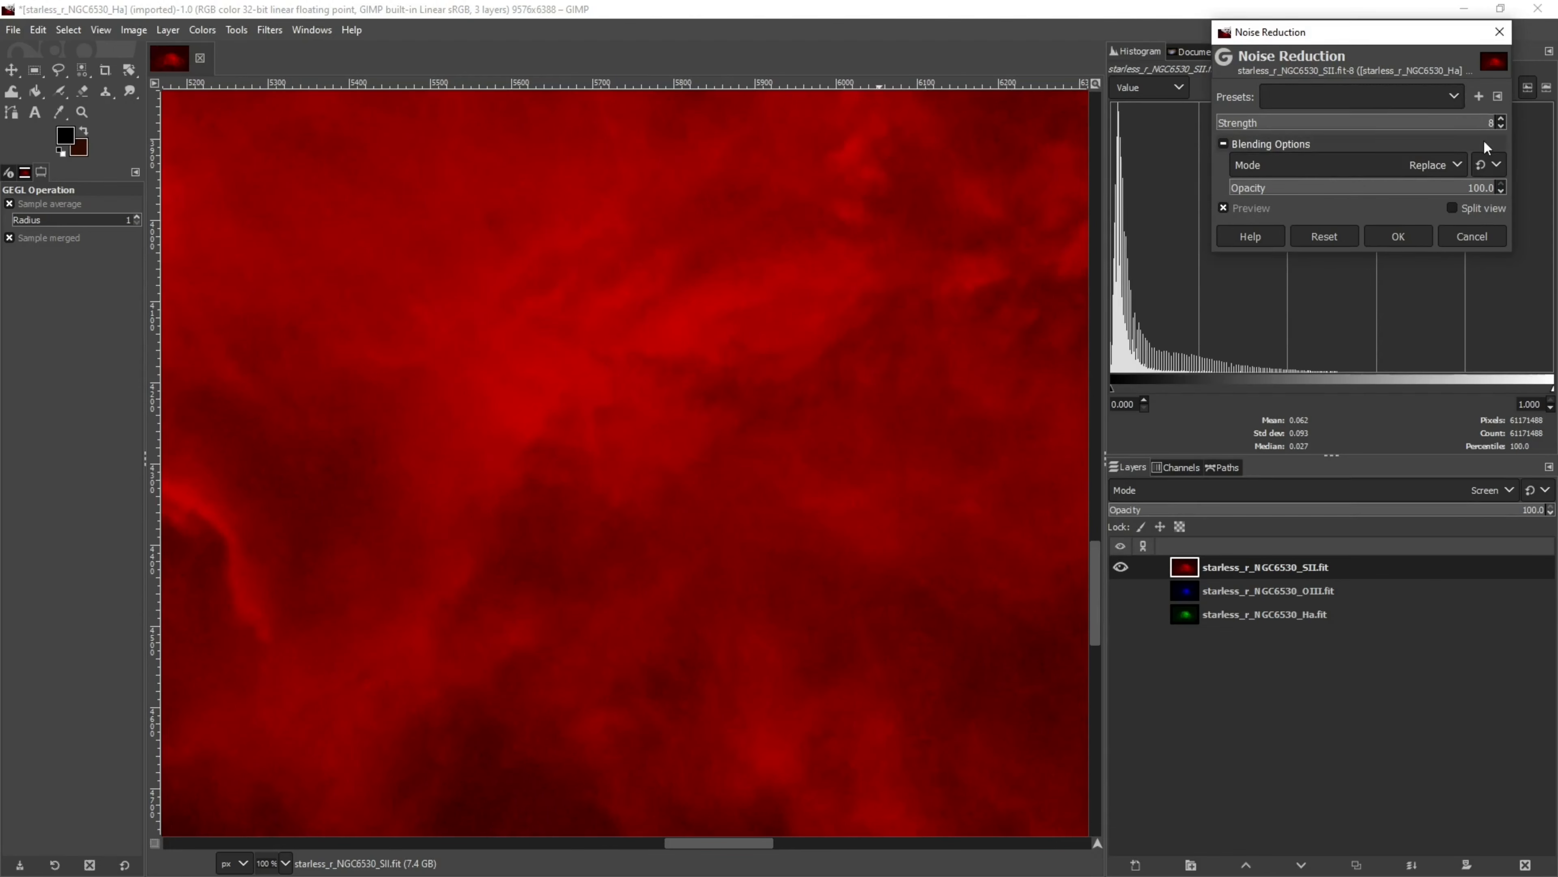
{"action": "left_click", "coordinate": [1121, 591]}
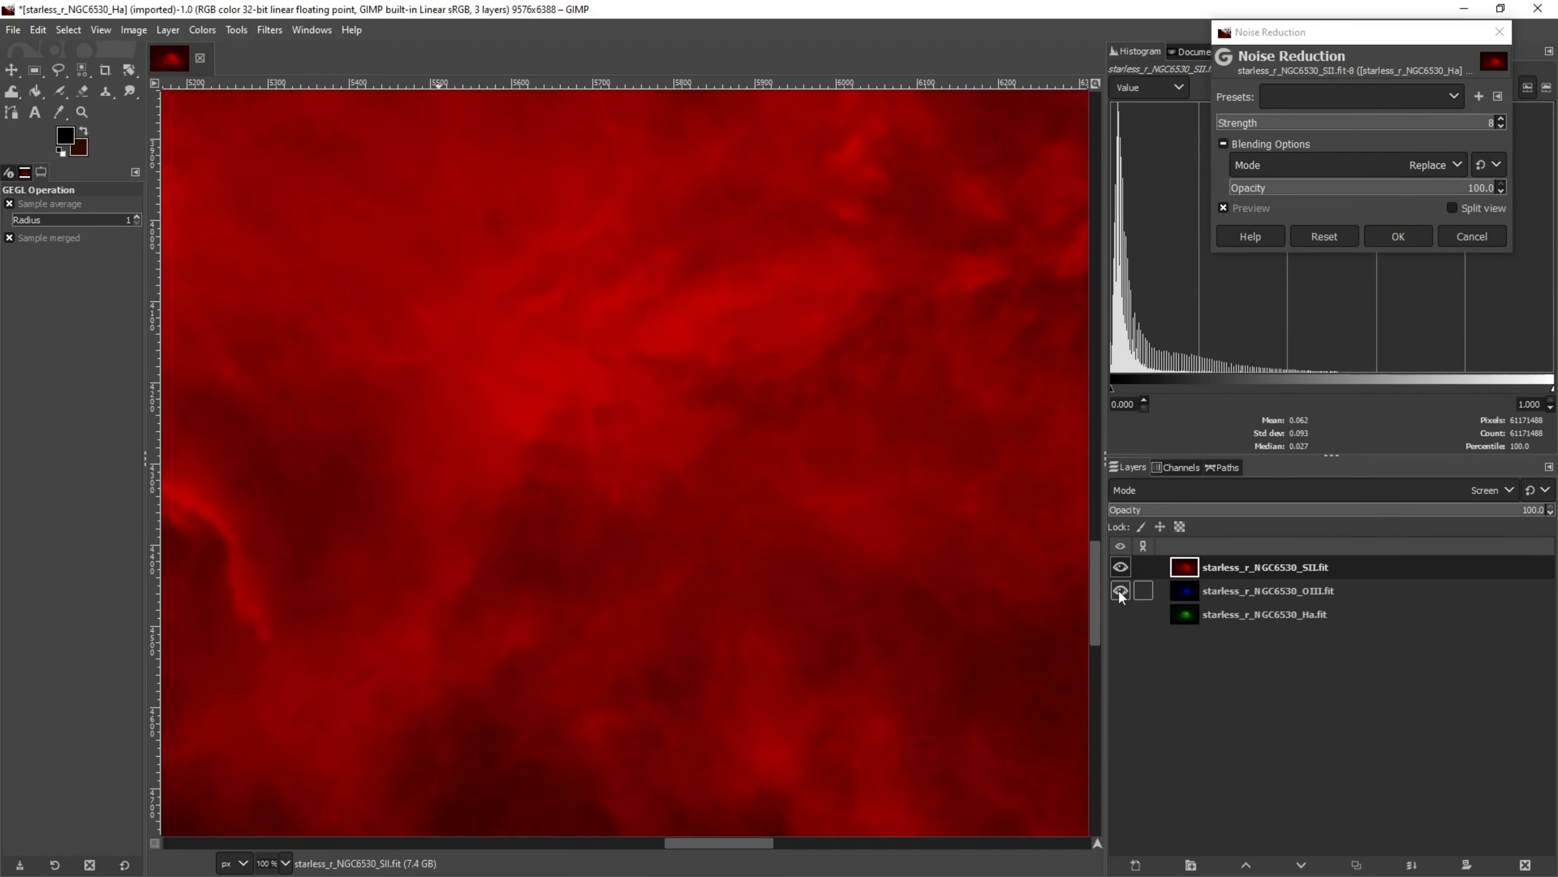
{"action": "left_click", "coordinate": [1121, 611]}
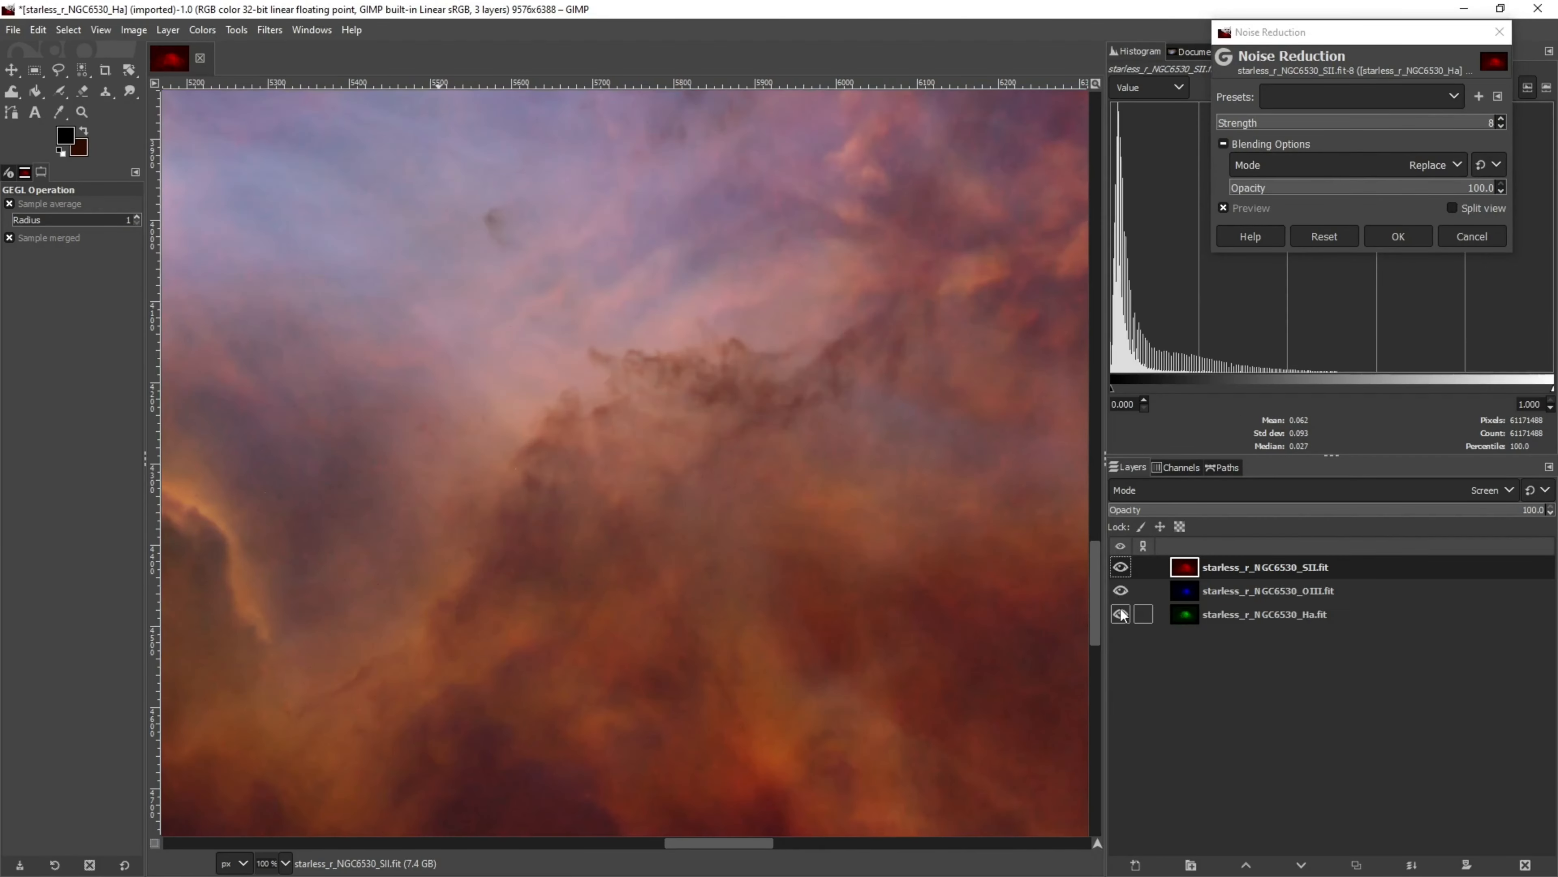
{"action": "key", "text": "shift+2"}
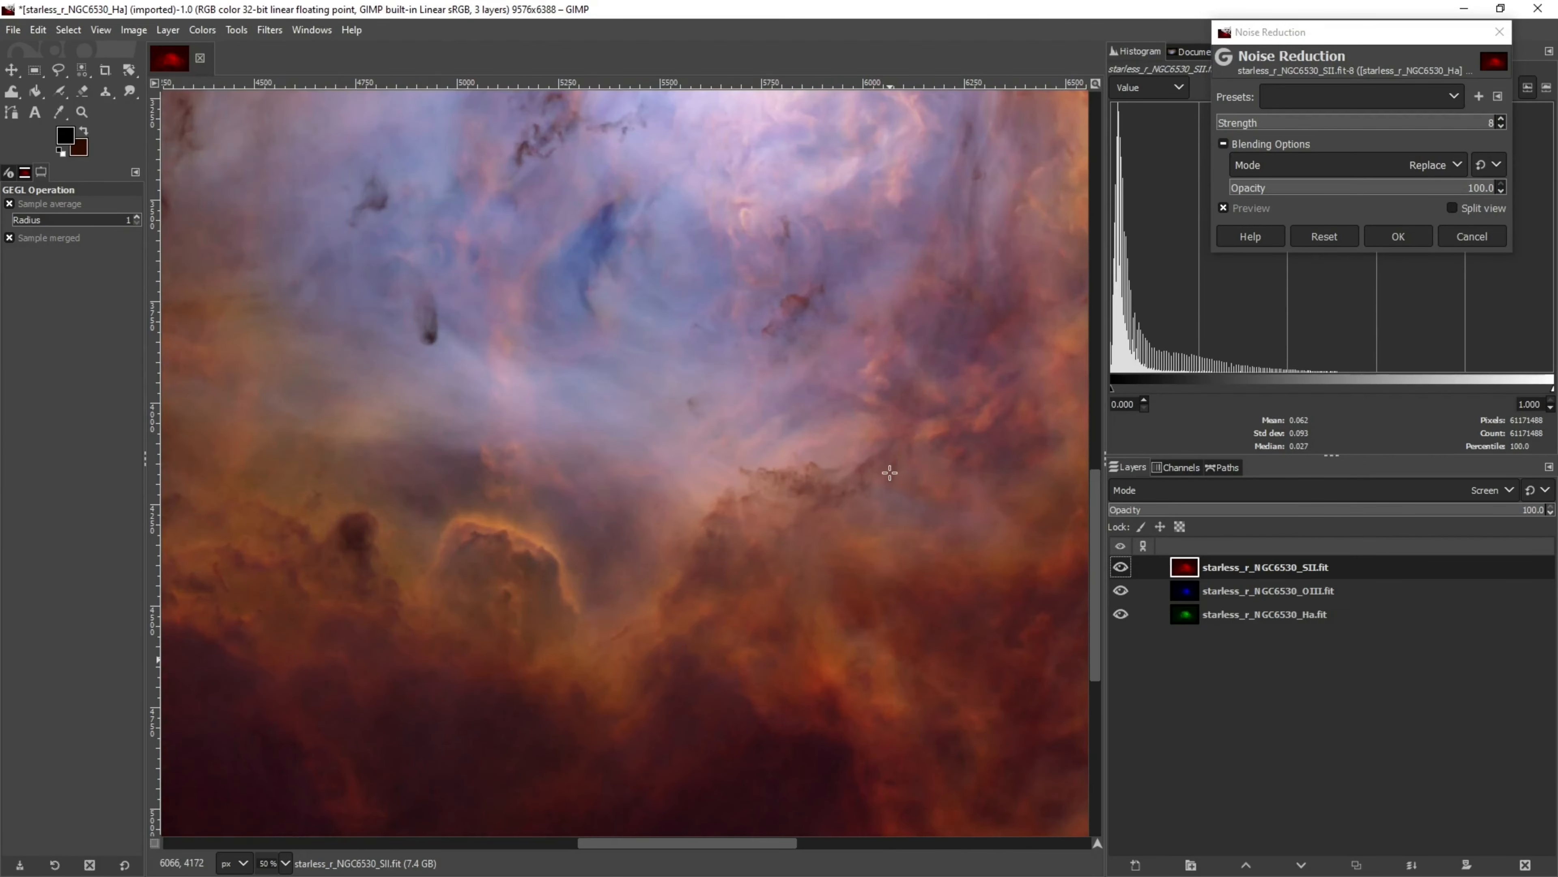
{"action": "left_click", "coordinate": [1399, 237]}
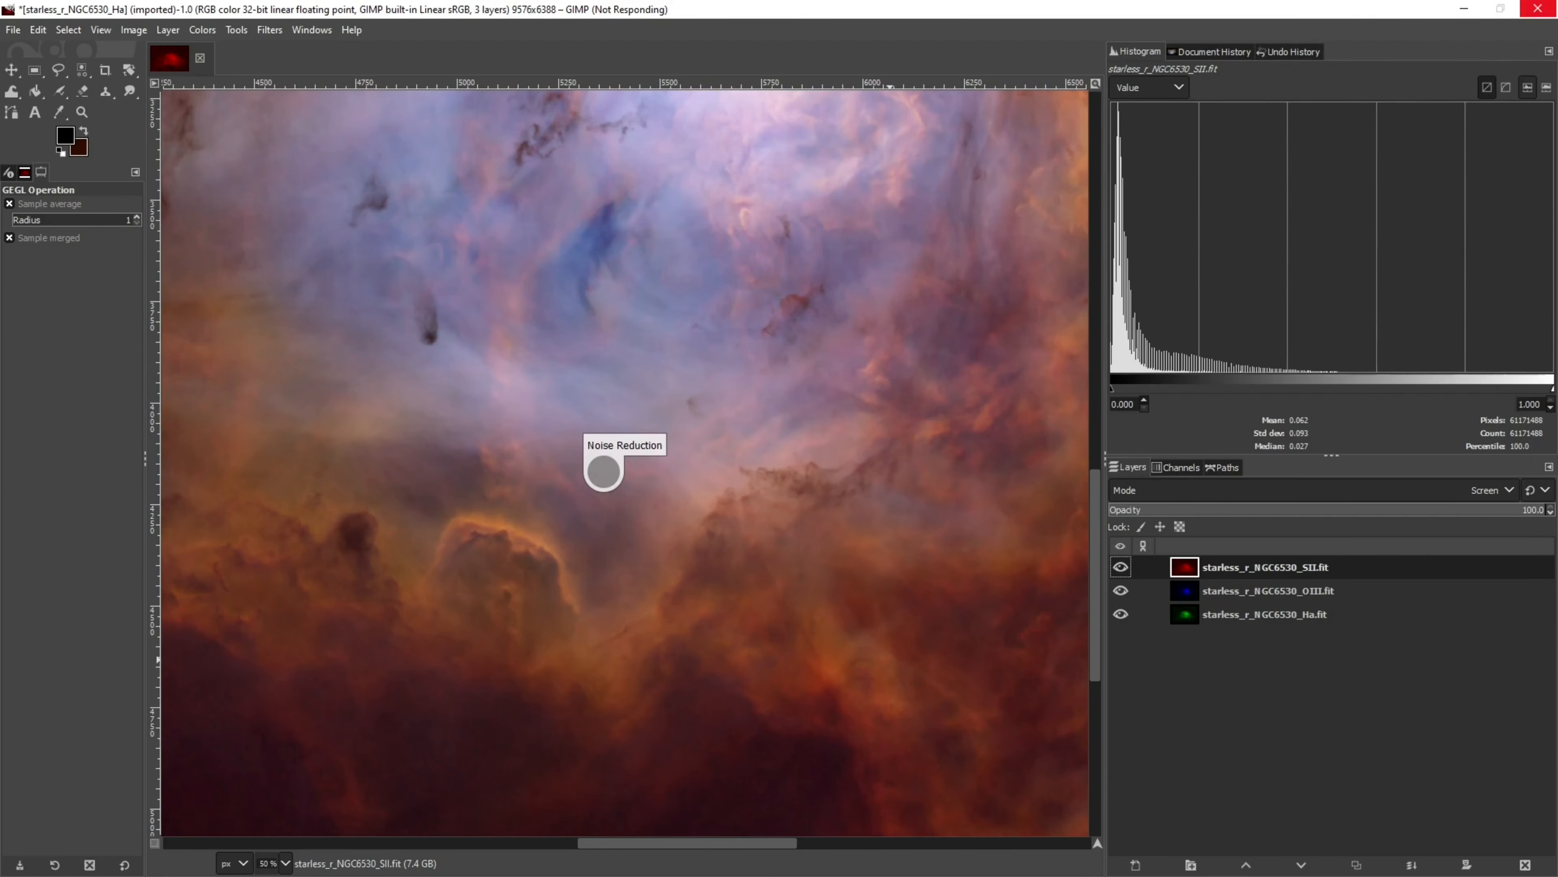
Zoom and pan over the denoised composite to review it, selecting the OIII layer
{"action": "key", "text": "shift+4"}
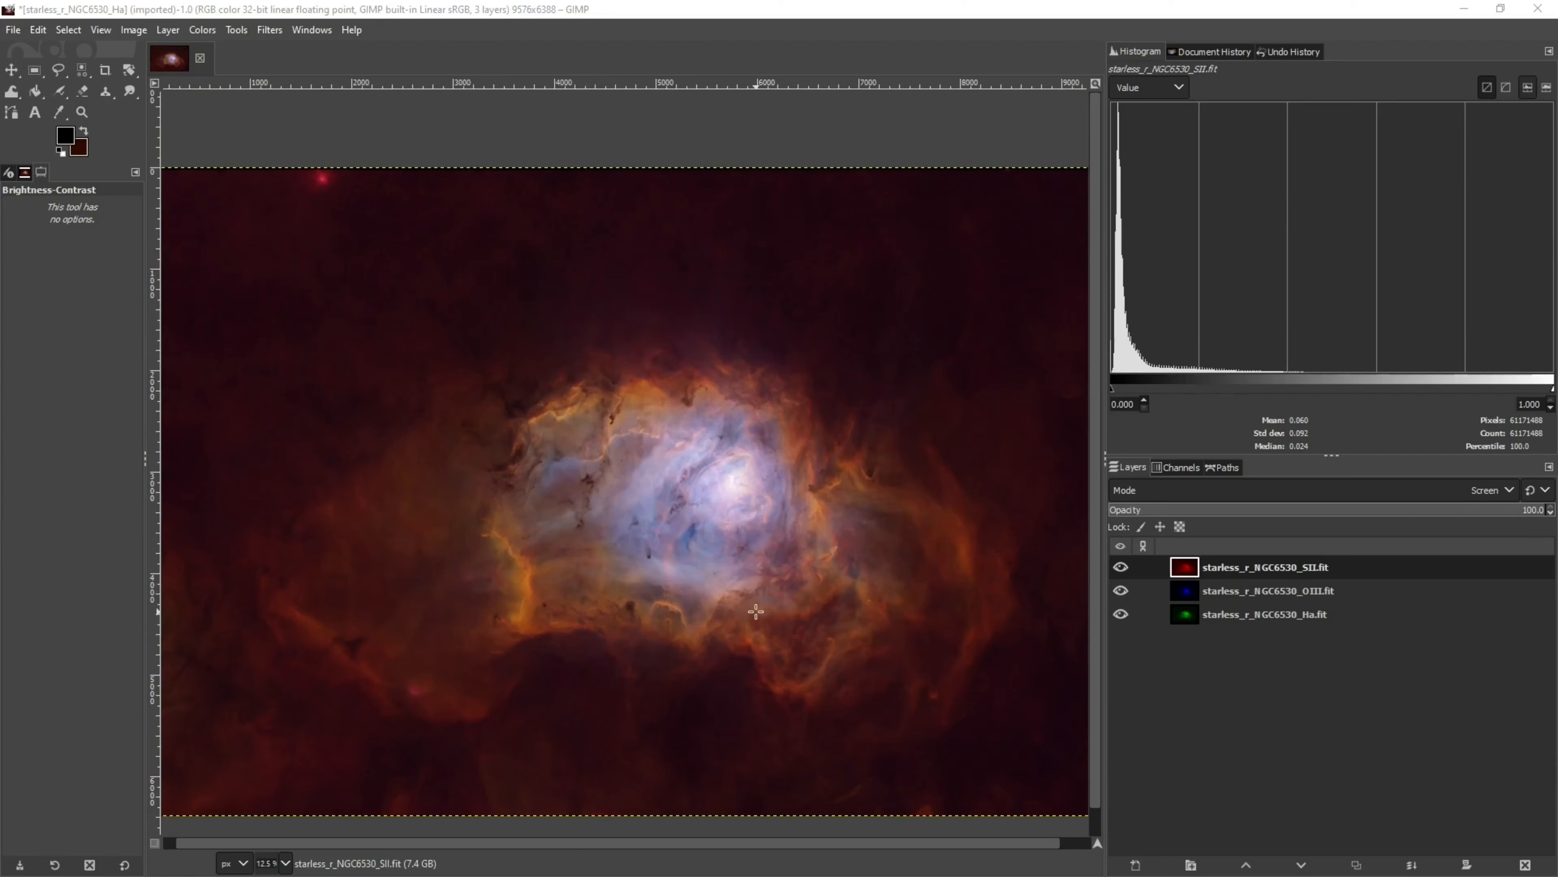
{"action": "scroll", "coordinate": [756, 611], "scroll_direction": "up", "scroll_amount": 1}
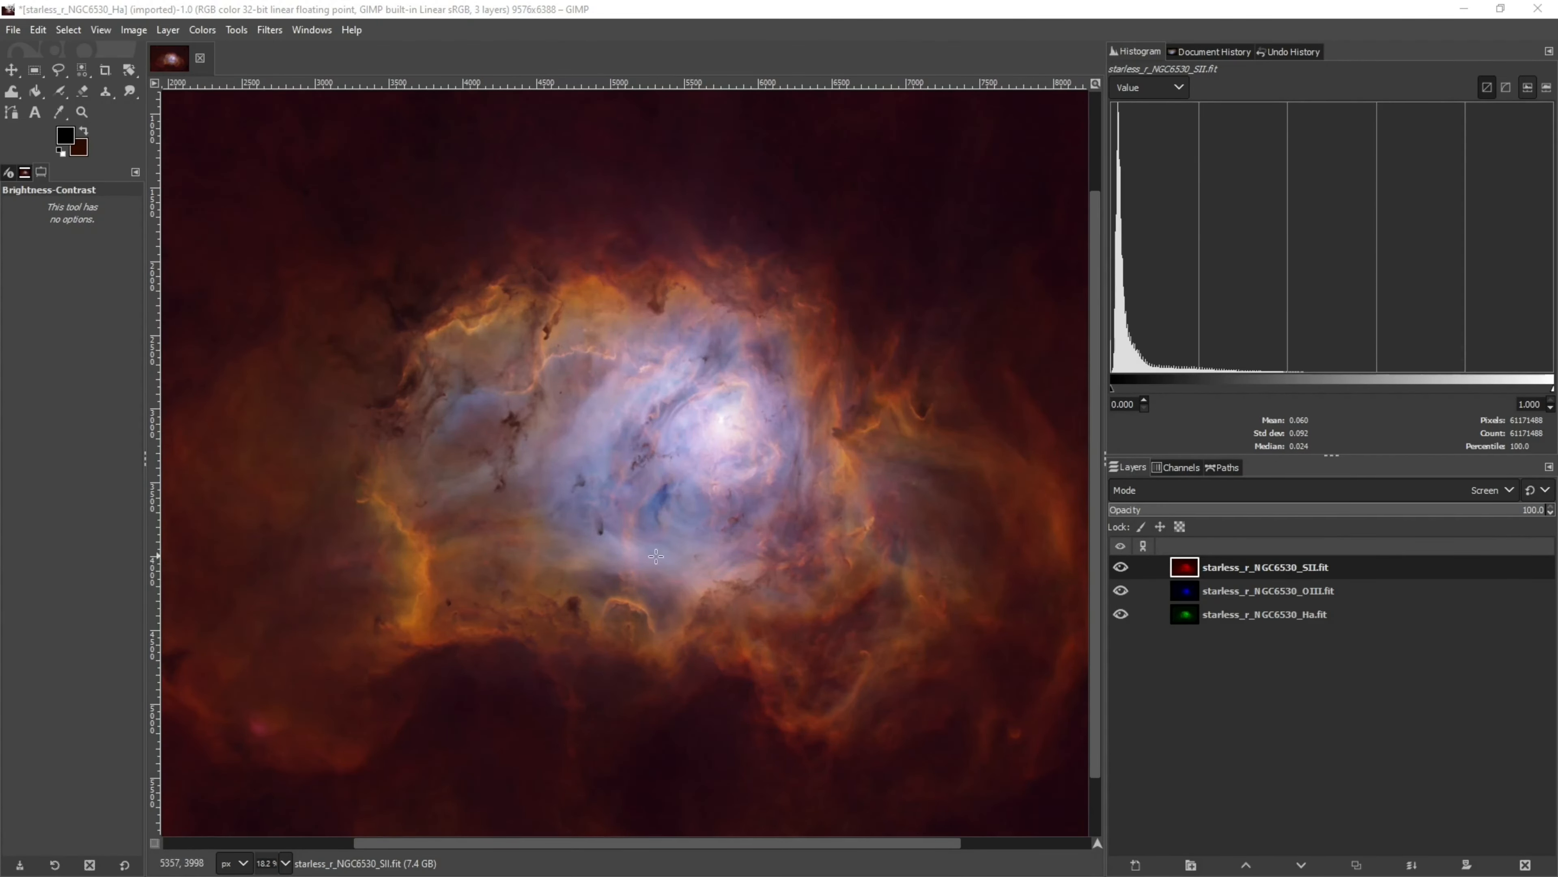
{"action": "scroll", "coordinate": [607, 400], "scroll_direction": "up", "scroll_amount": 1}
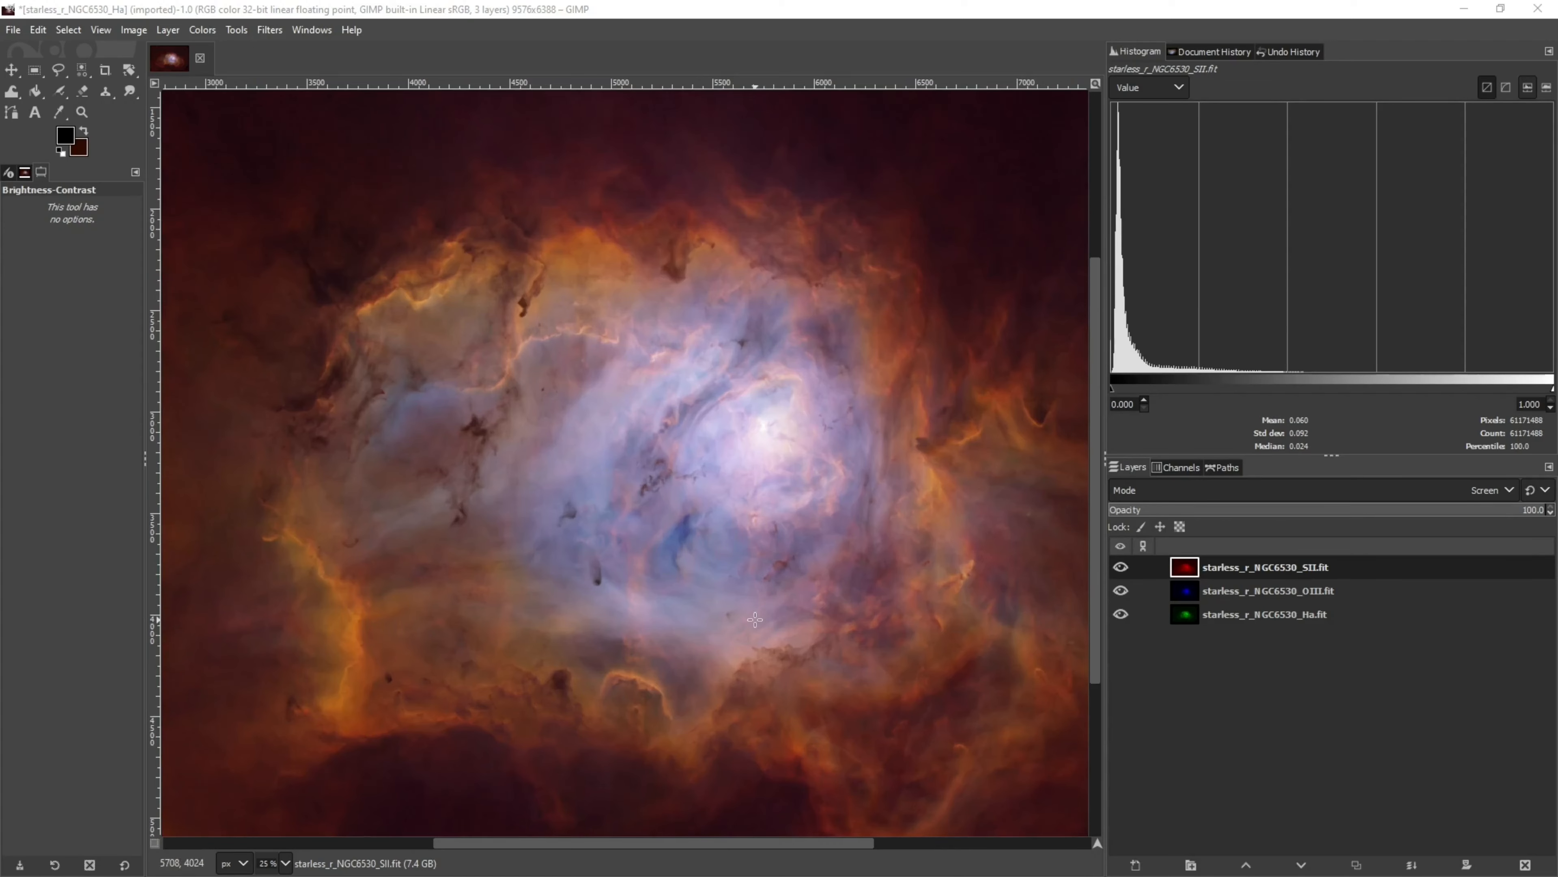
{"action": "scroll", "coordinate": [721, 614], "scroll_direction": "up", "scroll_amount": 1}
{"action": "scroll", "coordinate": [720, 613], "scroll_direction": "down", "scroll_amount": 1}
{"action": "scroll", "coordinate": [721, 613], "scroll_direction": "down", "scroll_amount": 1}
{"action": "key", "text": "Page_Down"}
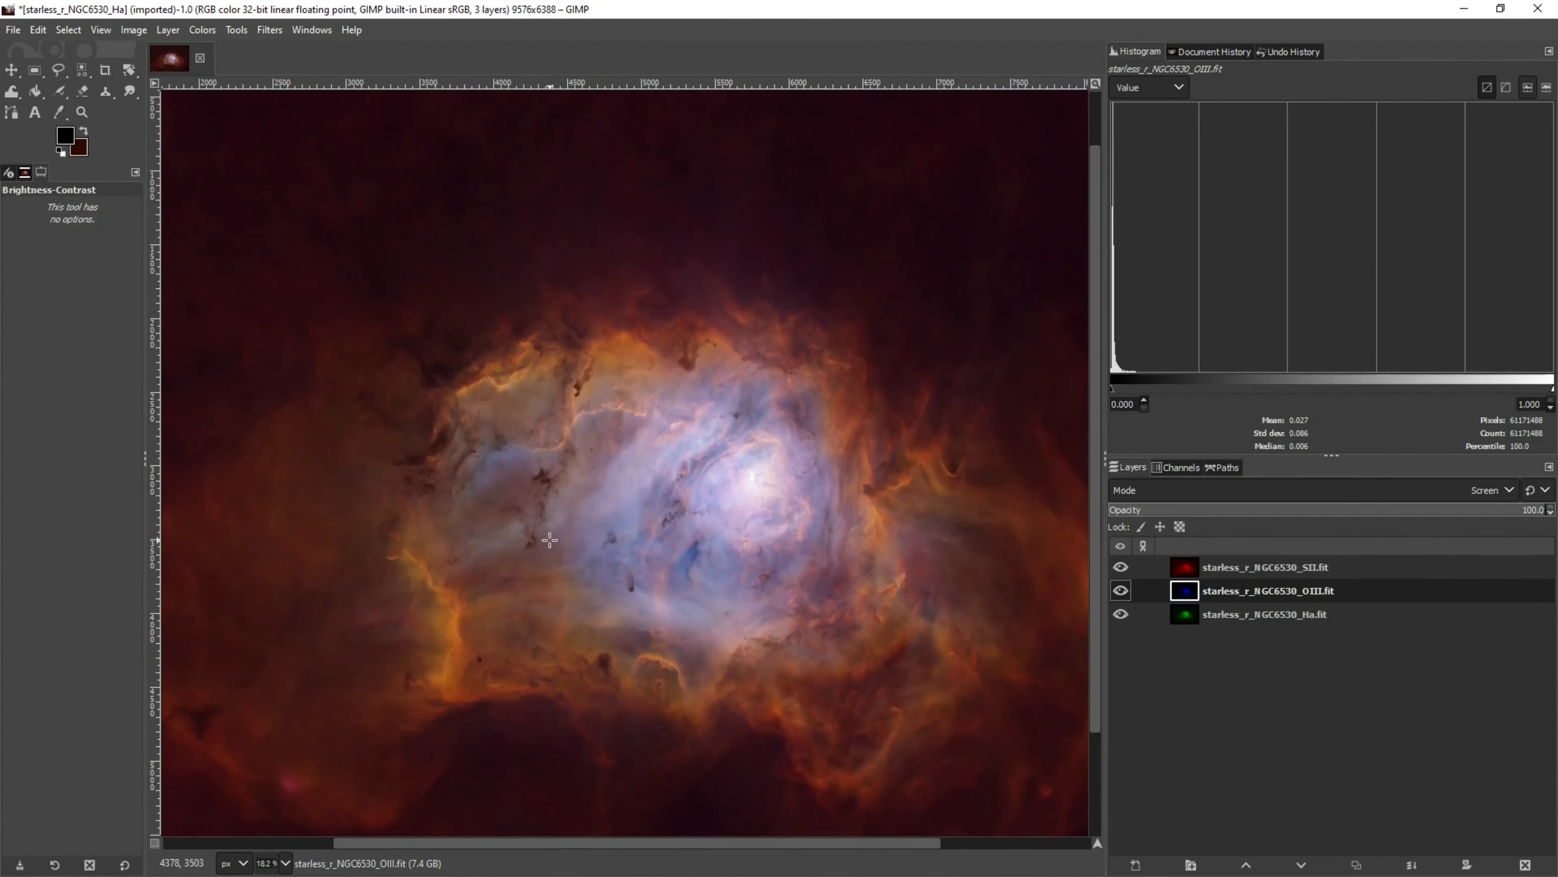
{"action": "scroll", "coordinate": [549, 539], "scroll_direction": "down", "scroll_amount": 1}
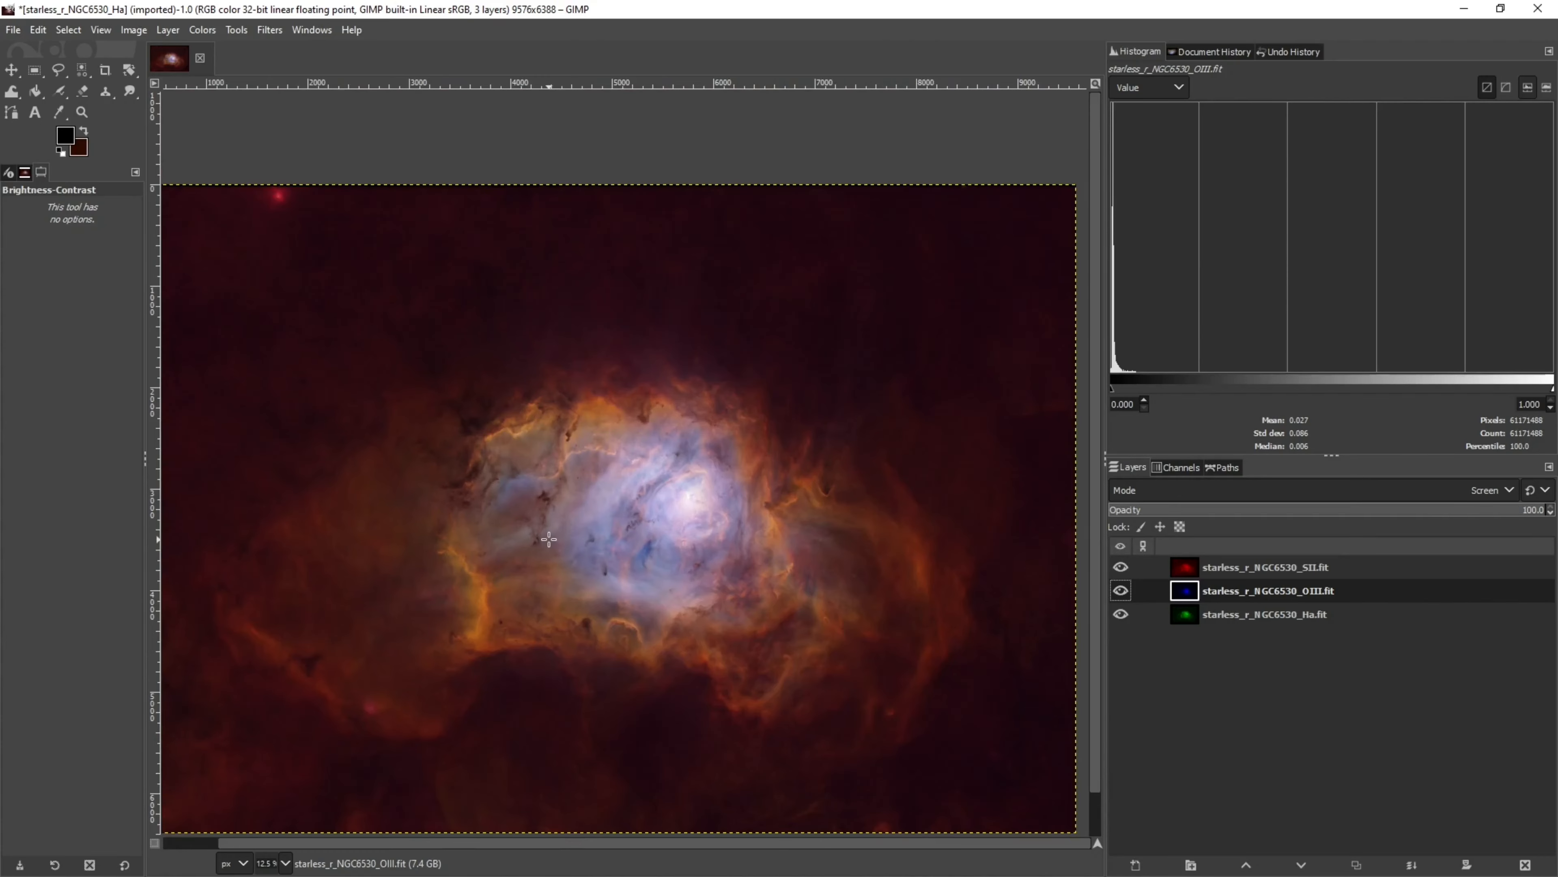
{"action": "scroll", "coordinate": [549, 538], "scroll_direction": "down", "scroll_amount": 1}
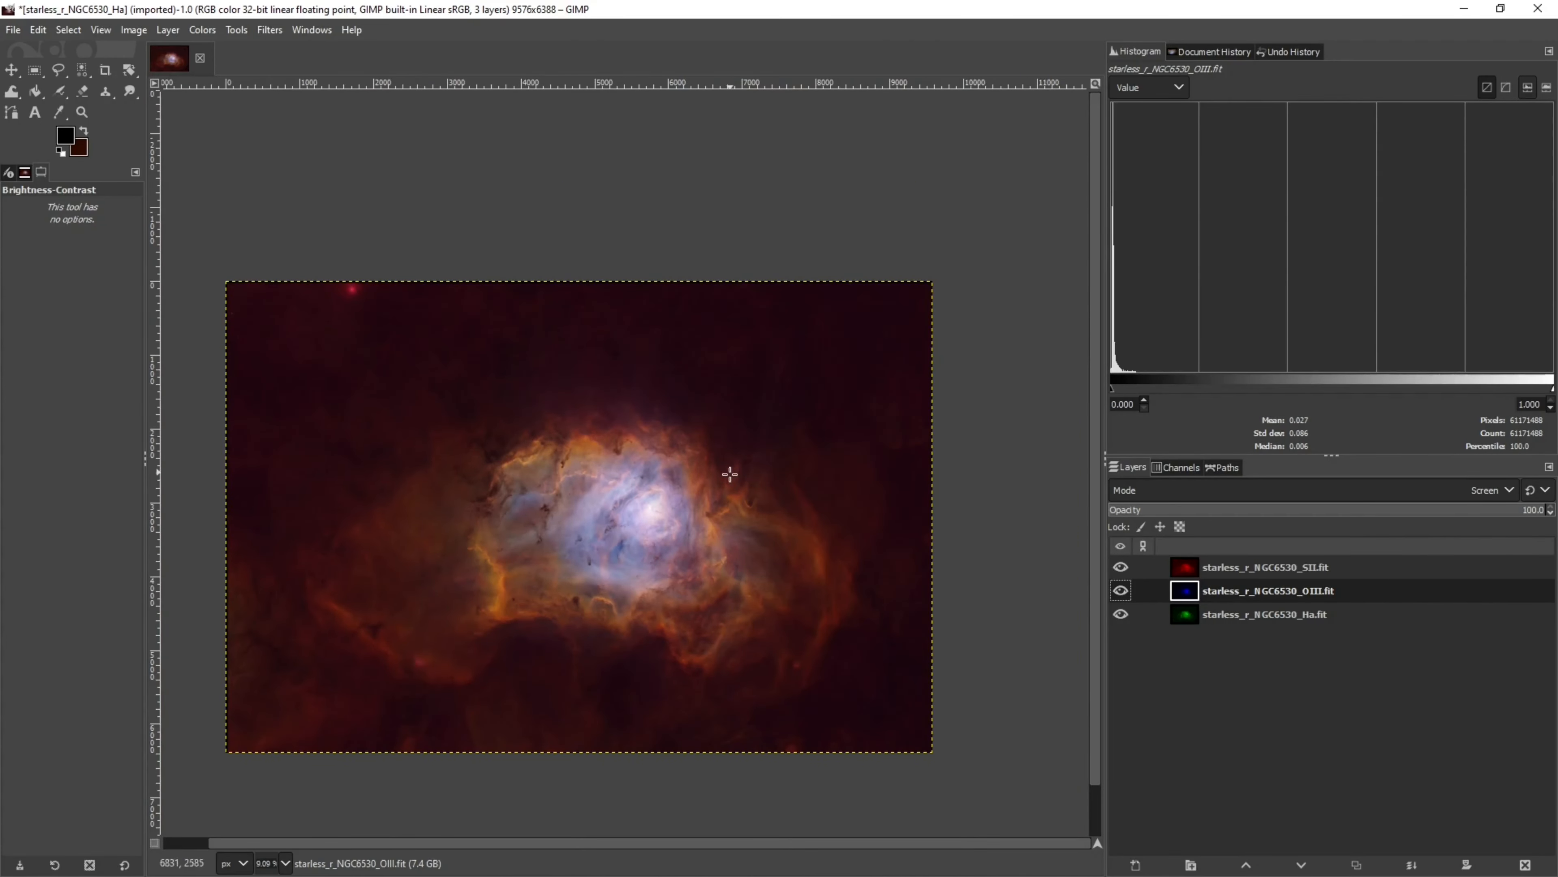
Show the OIII layer alone and select its bright central core with Select by Color
{"action": "scroll", "coordinate": [709, 524], "scroll_direction": "up", "scroll_amount": 1}
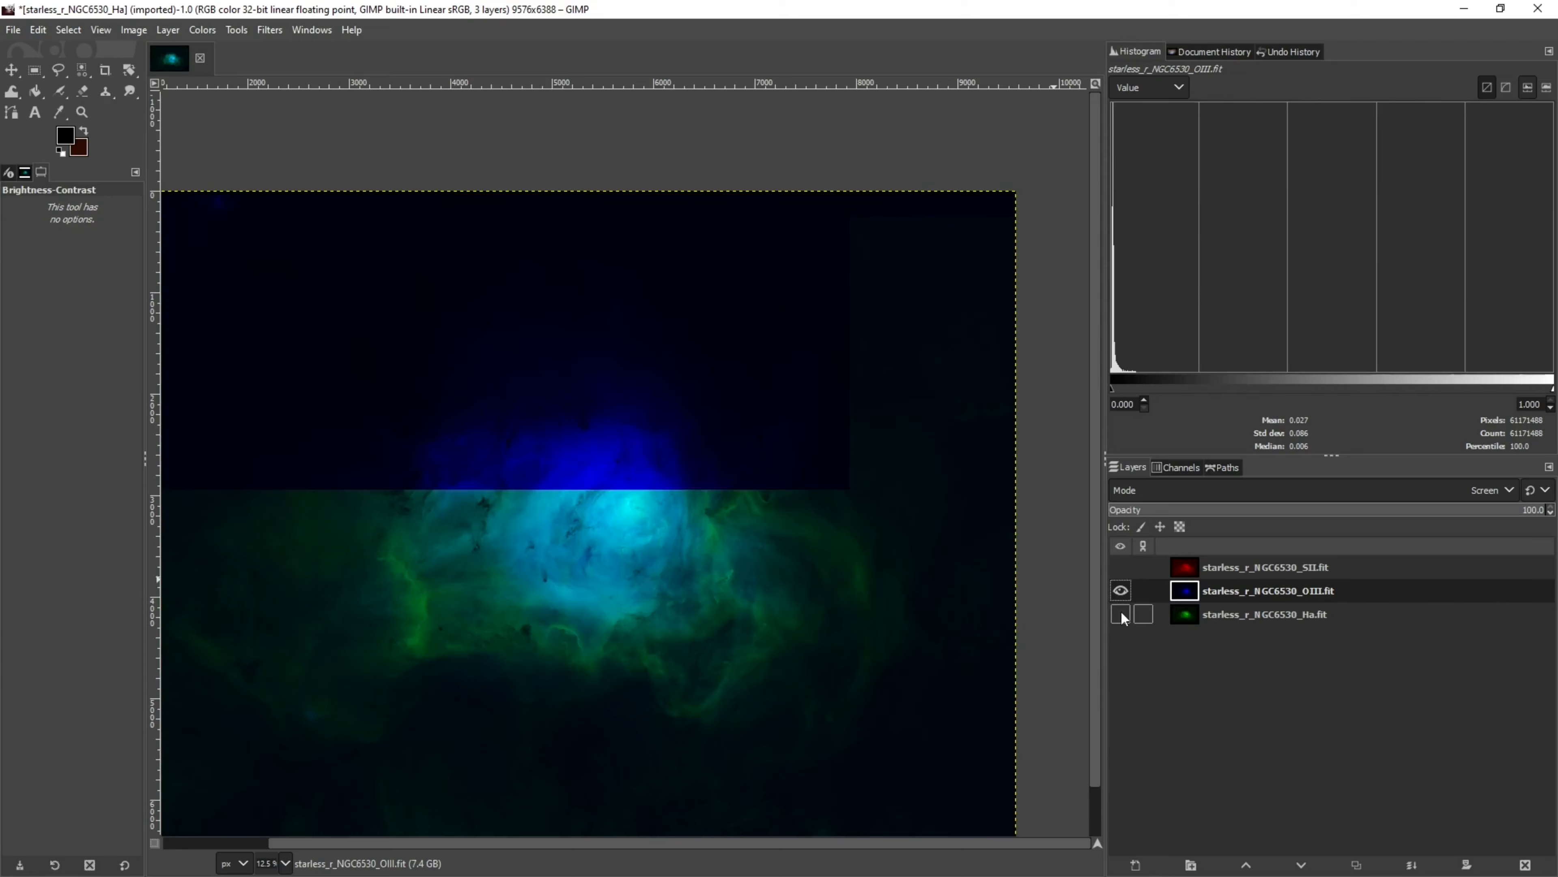
{"action": "left_click", "coordinate": [1120, 614]}
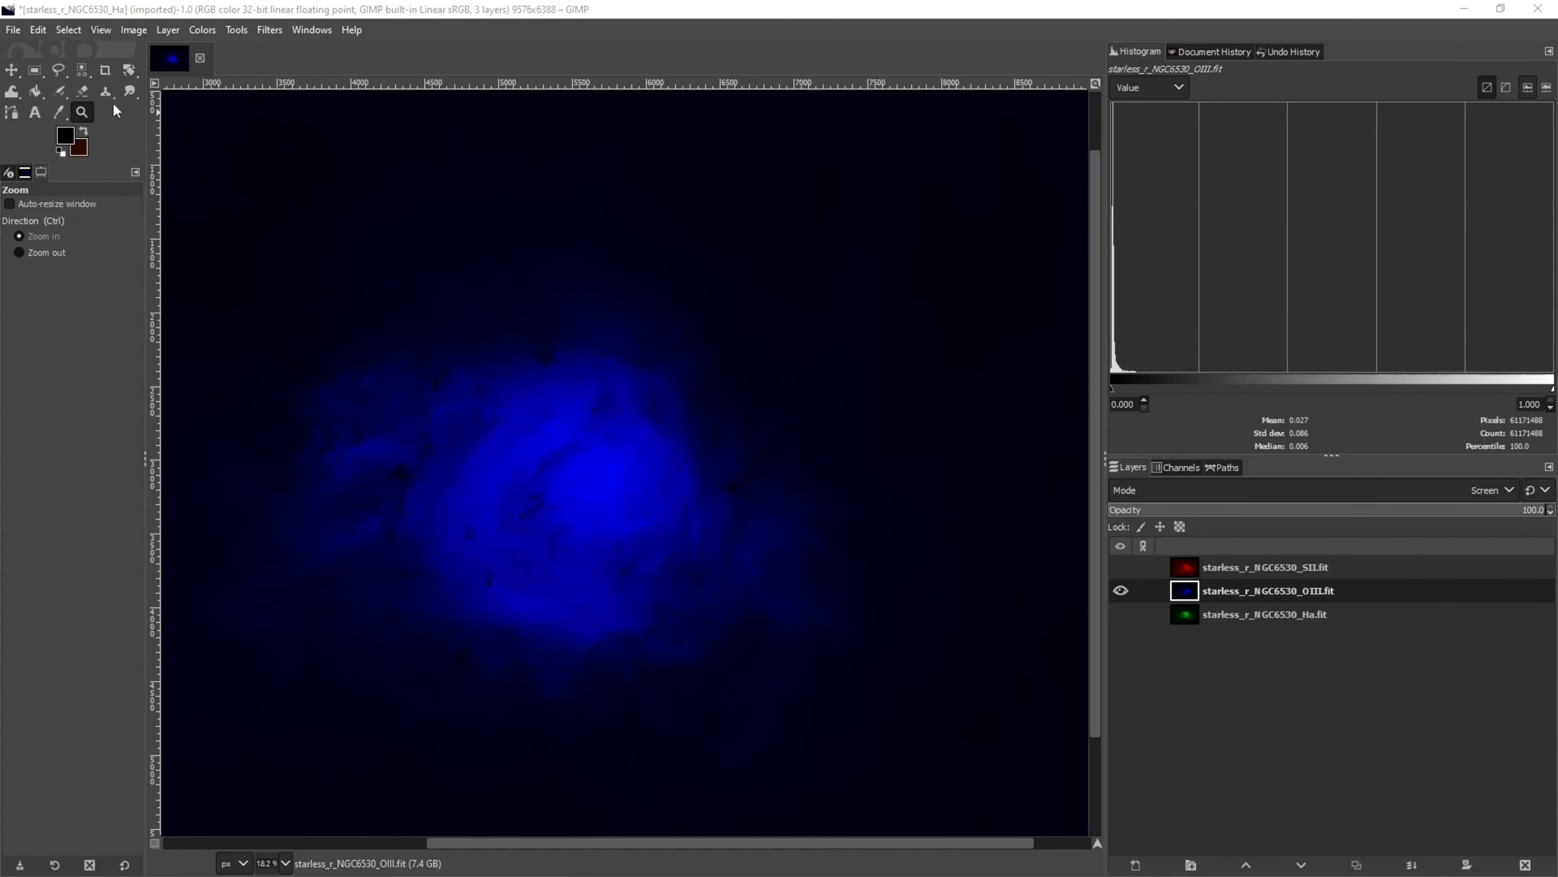
{"action": "left_click", "coordinate": [85, 68]}
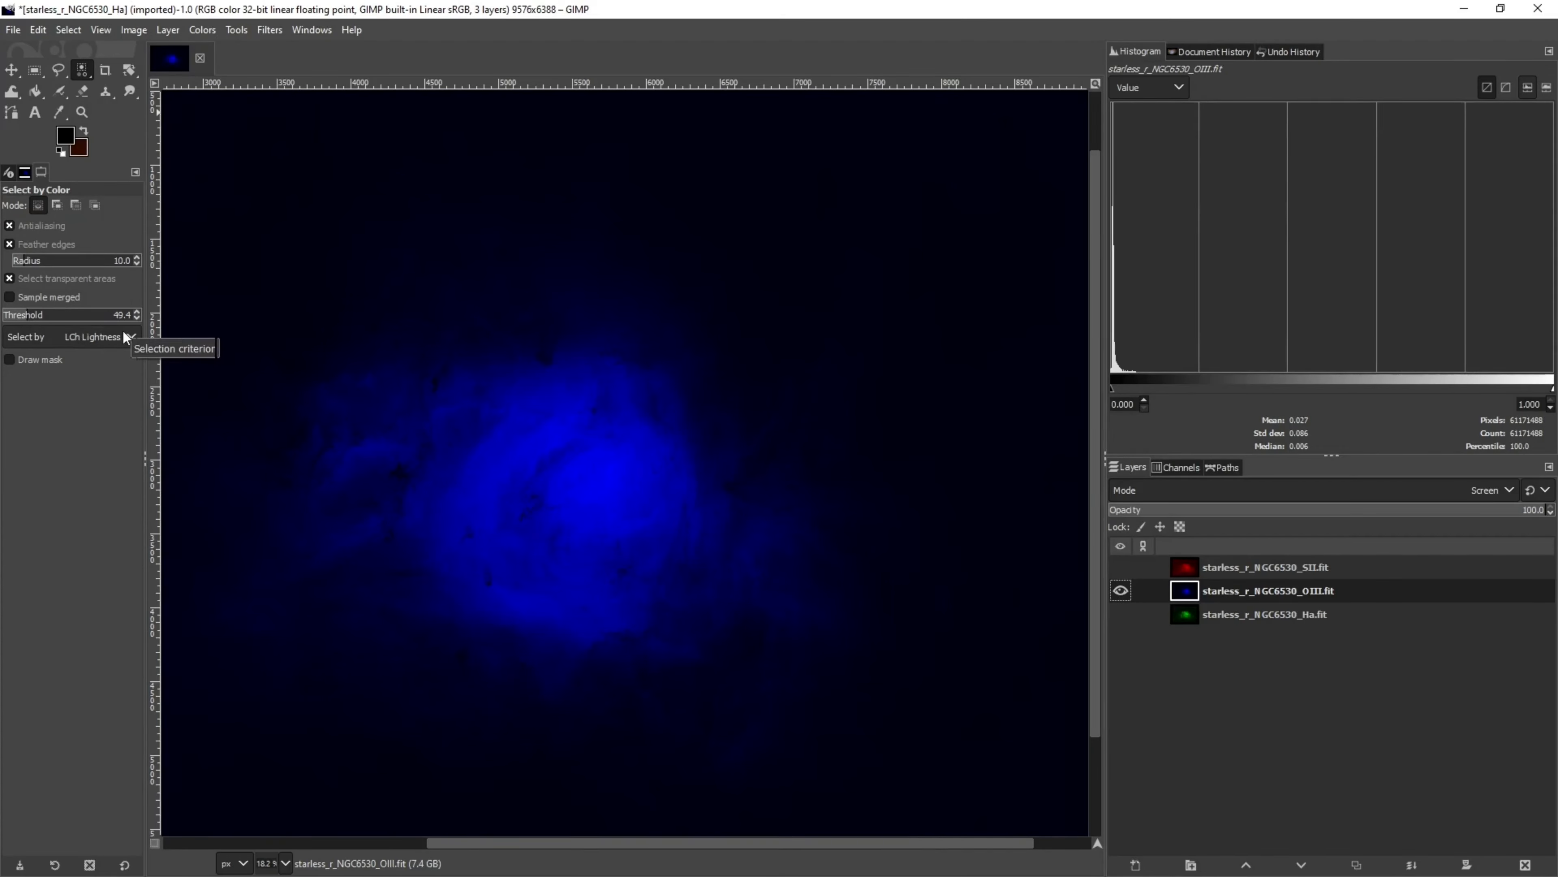
{"action": "left_click", "coordinate": [608, 483]}
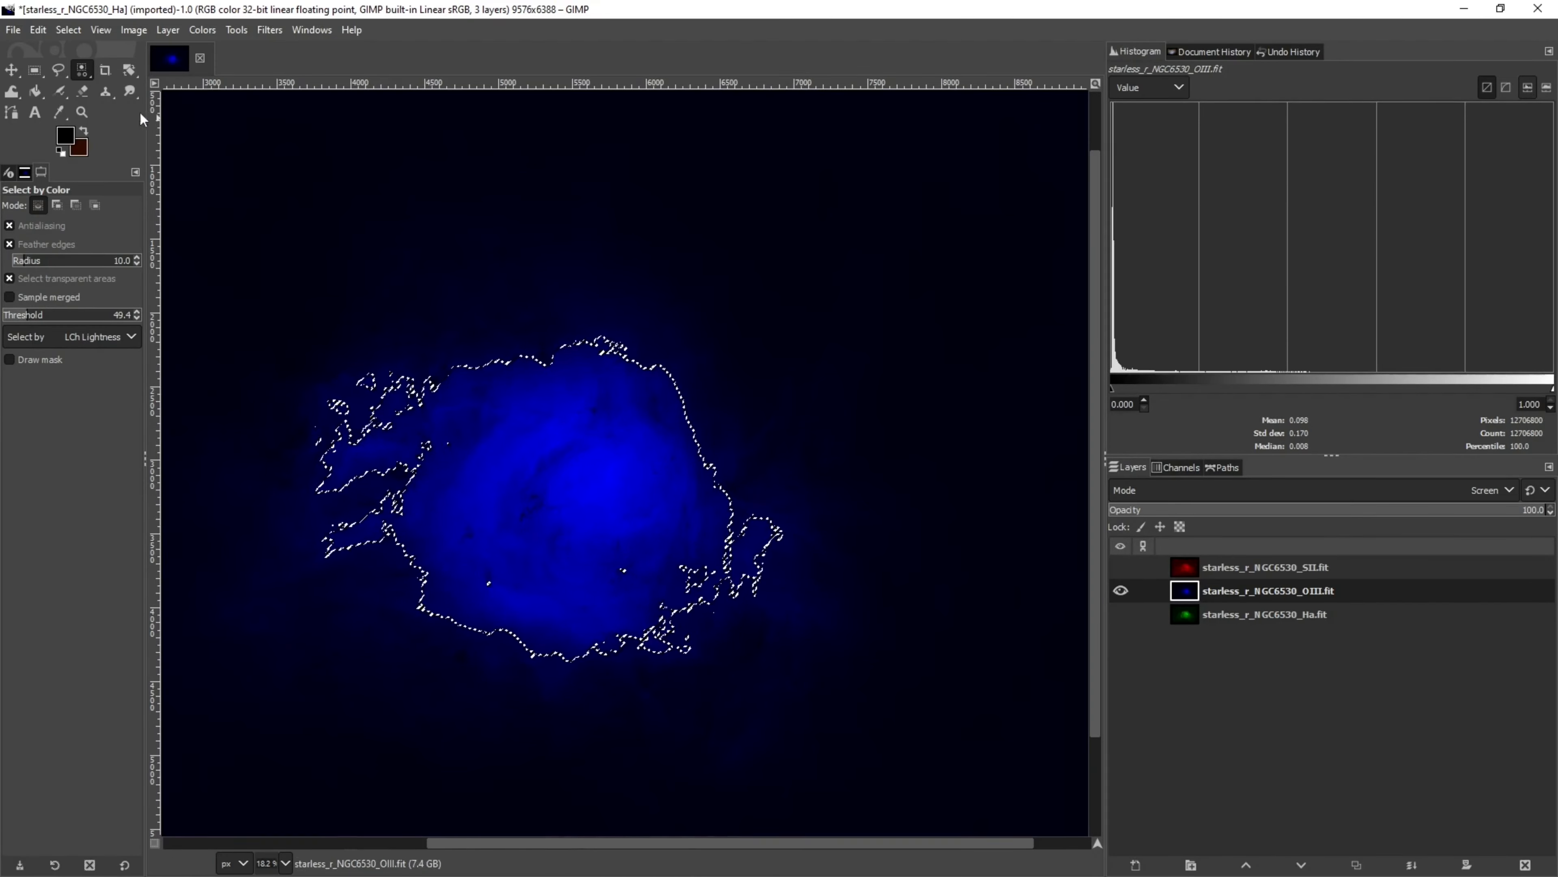
Feather the core selection by 600 px and make the SII and Ha layers visible again
{"action": "left_click", "coordinate": [68, 30]}
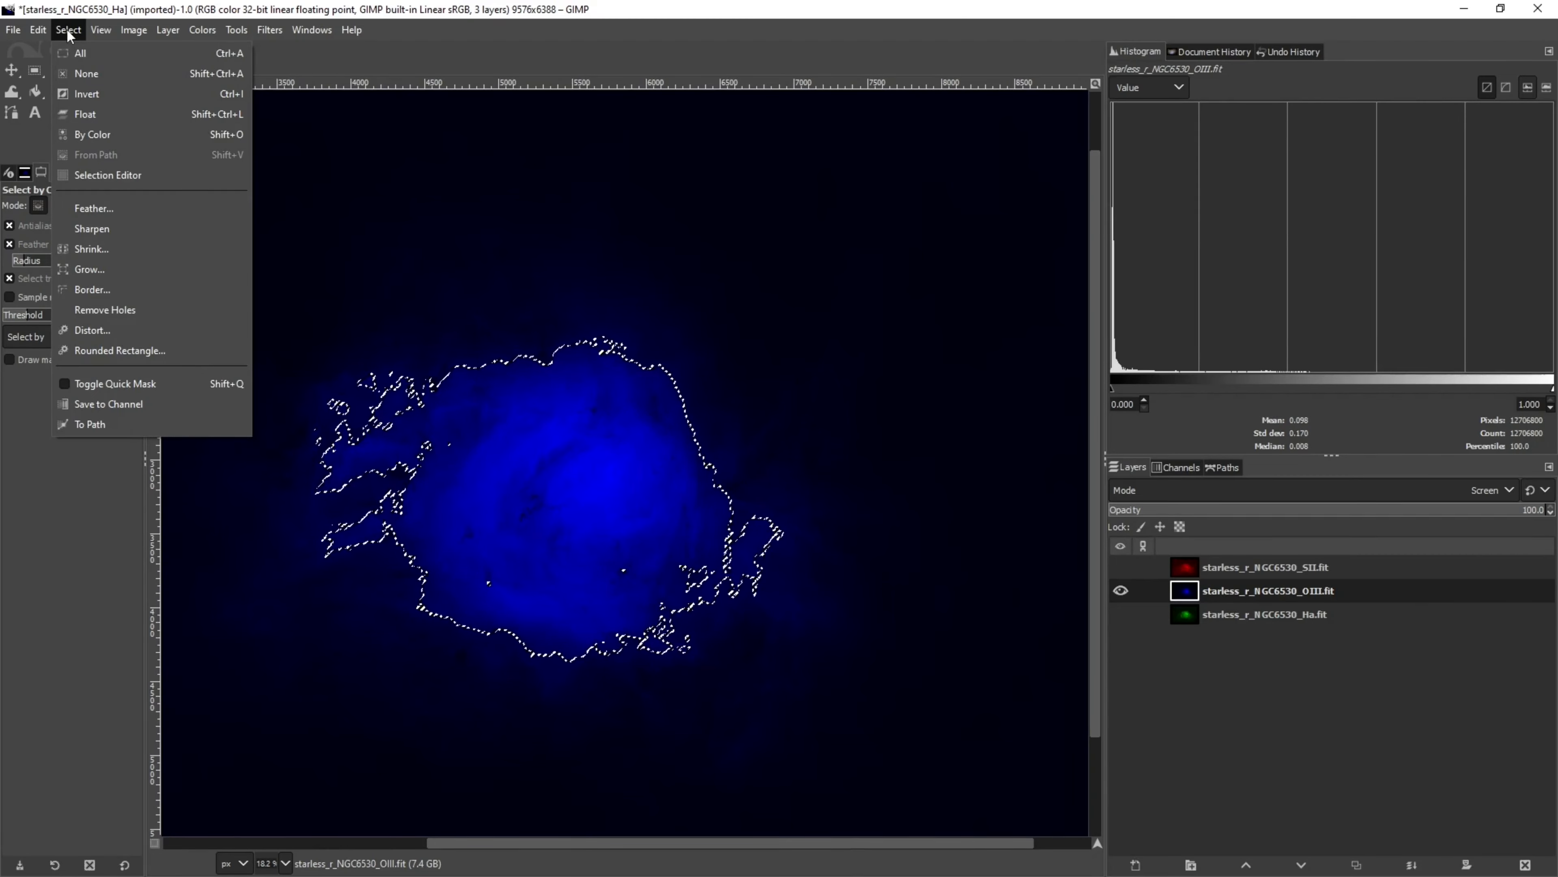
{"action": "left_click", "coordinate": [83, 212]}
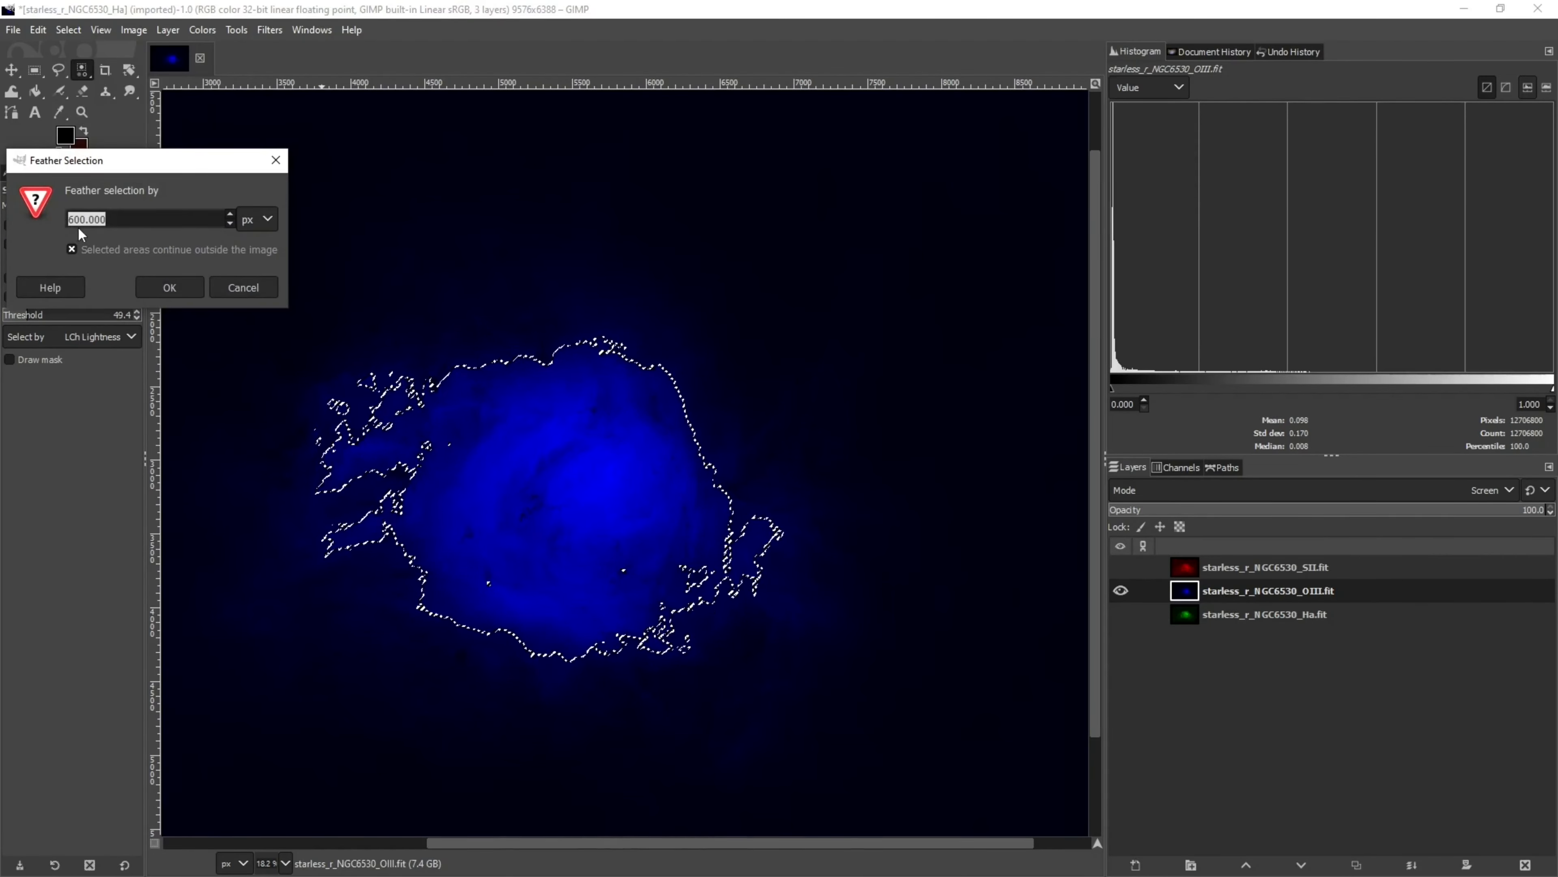
{"action": "left_click", "coordinate": [158, 287]}
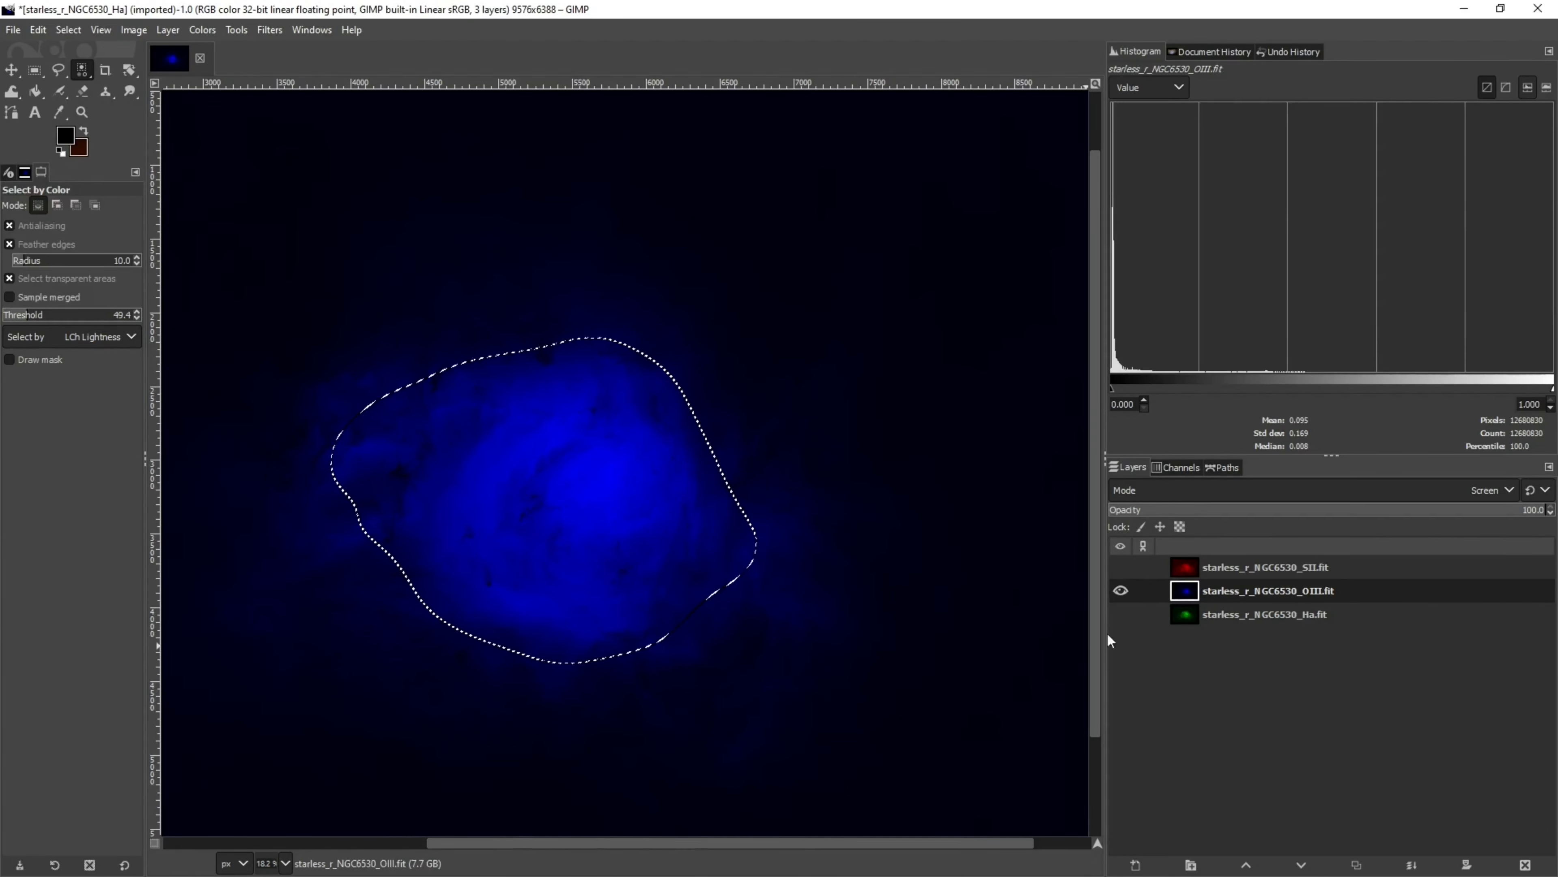
{"action": "left_click", "coordinate": [1120, 566]}
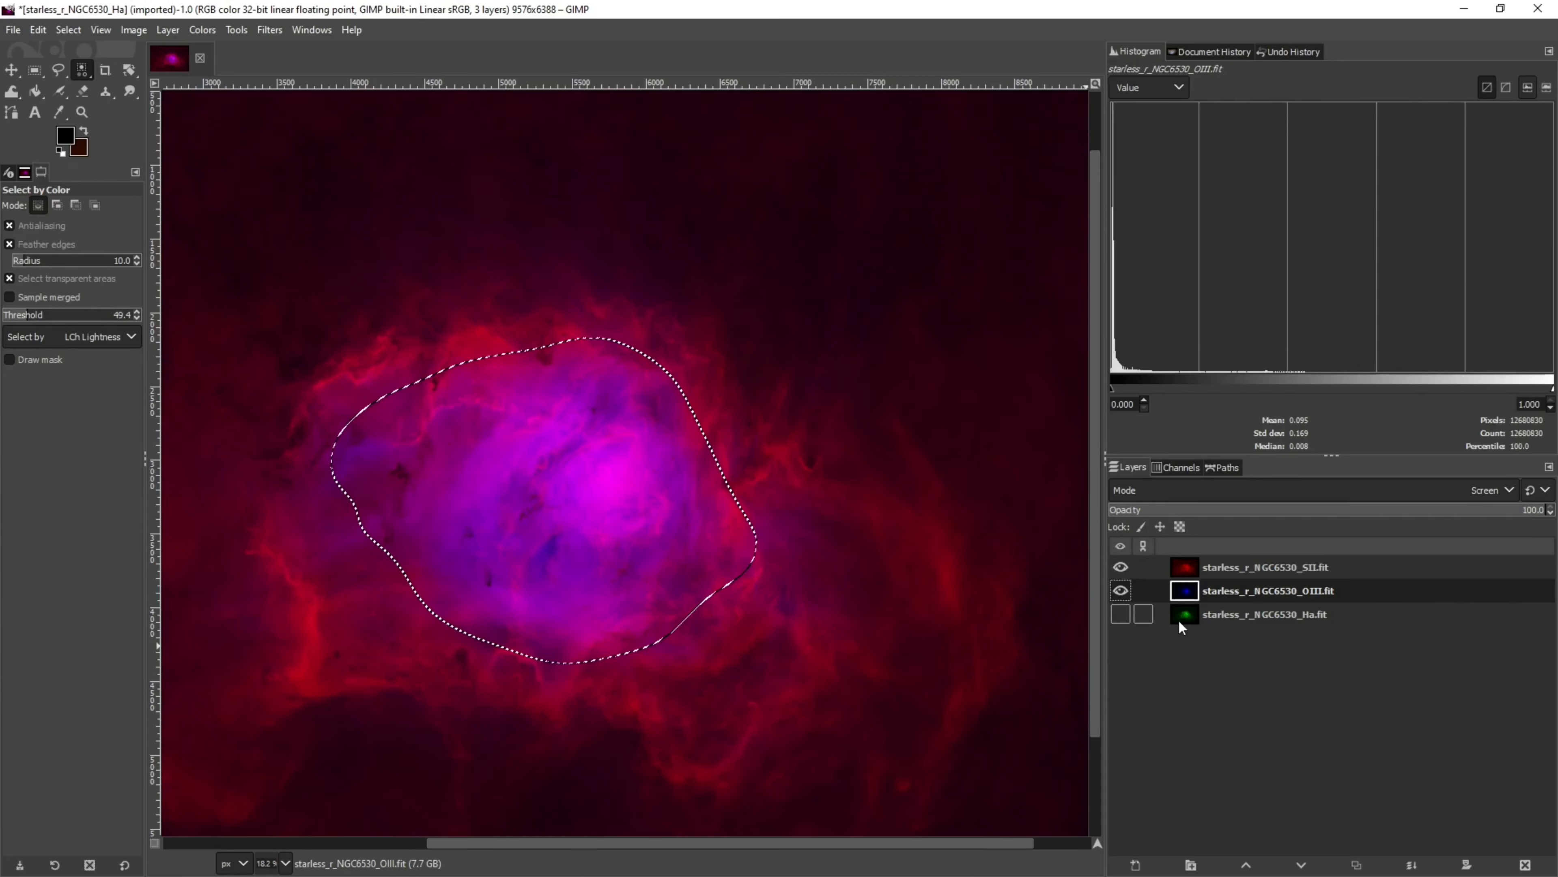
{"action": "left_click", "coordinate": [1120, 614]}
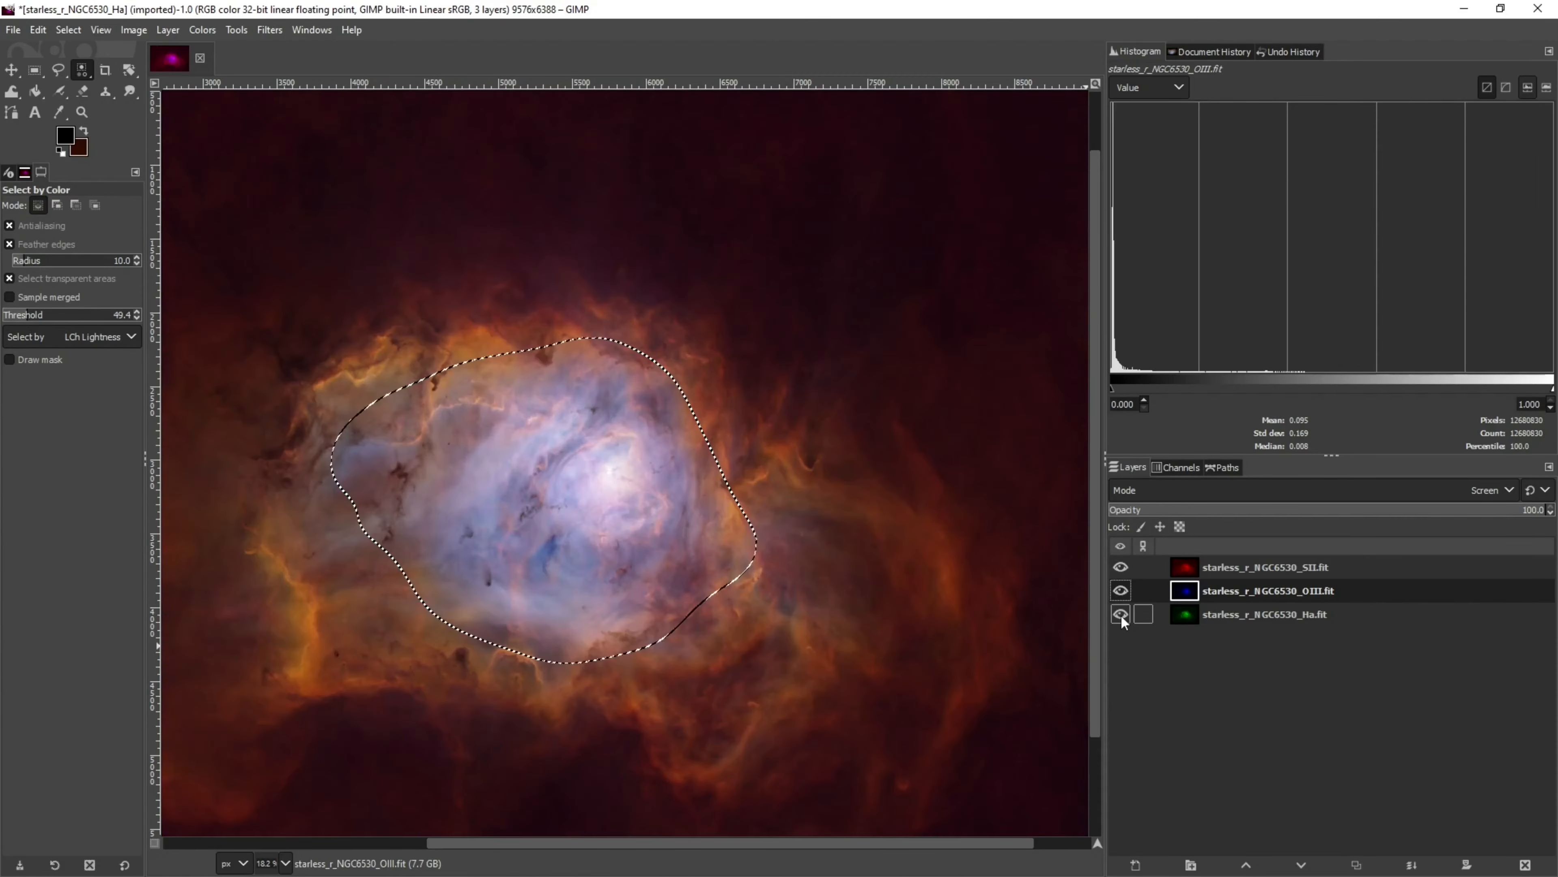
Raise the contrast of the selected OIII core to 0.099 with Brightness-Contrast, toggling the preview to compare
{"action": "left_click", "coordinate": [202, 29]}
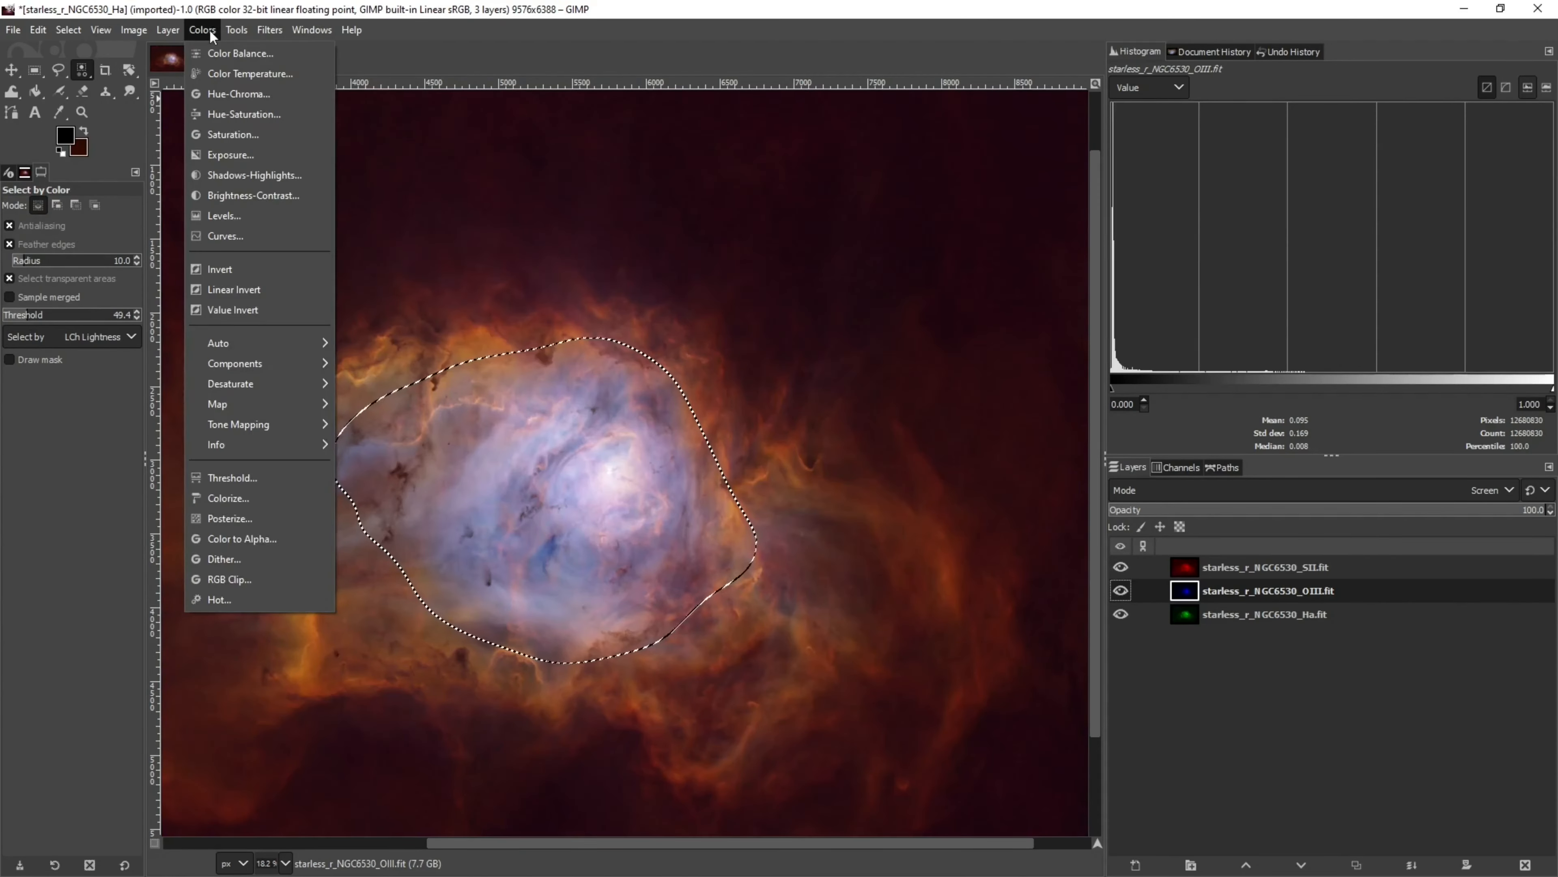
{"action": "left_click", "coordinate": [241, 197]}
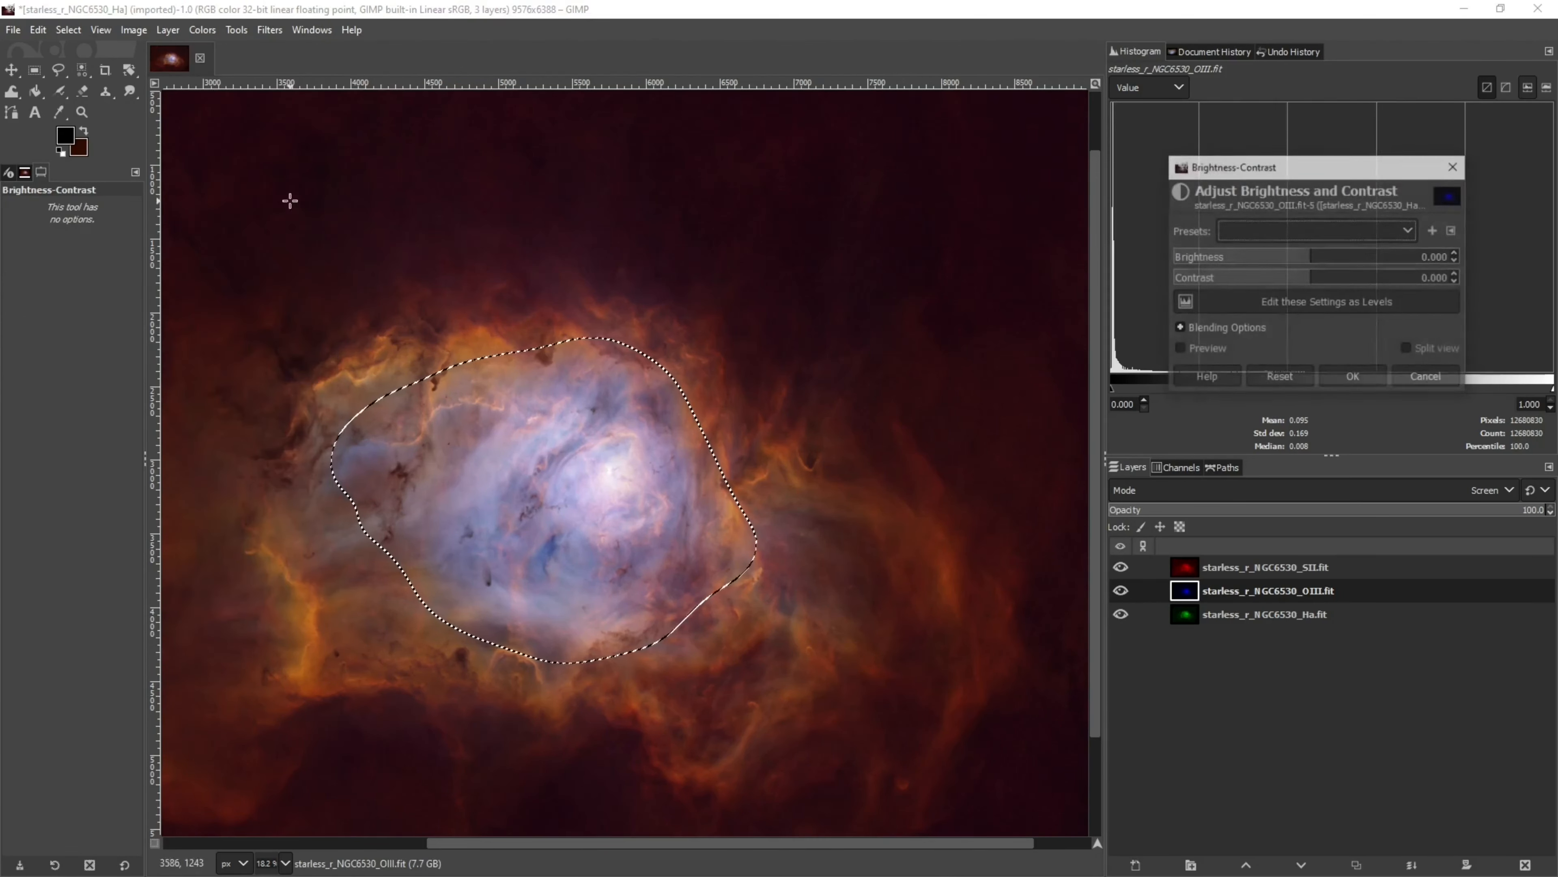
{"action": "left_click", "coordinate": [1179, 350]}
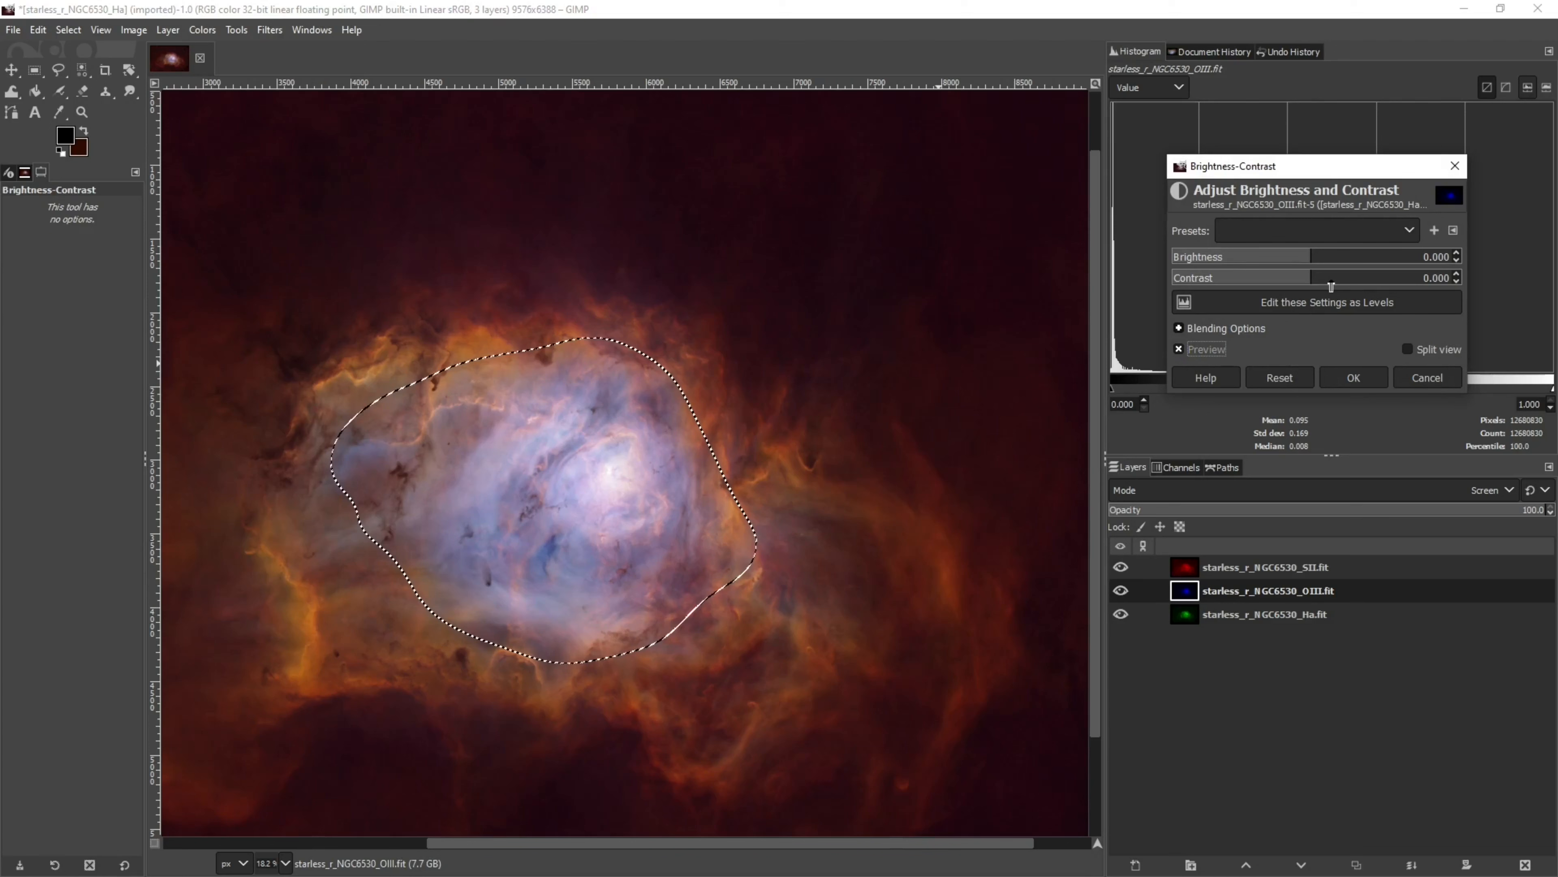
{"action": "left_click", "coordinate": [1330, 283]}
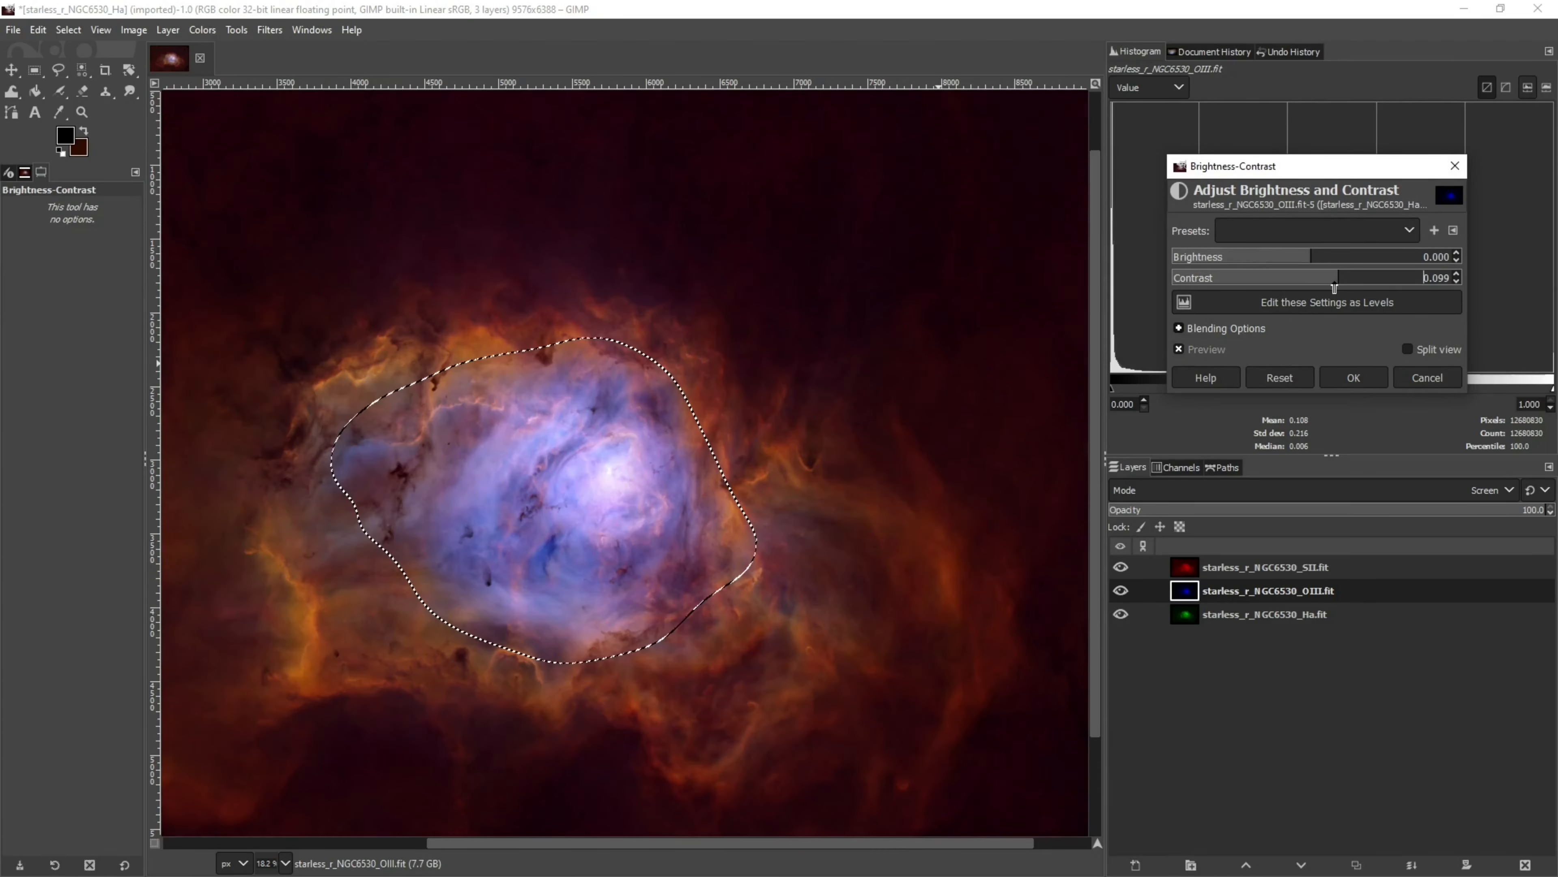
{"action": "left_click", "coordinate": [1181, 348]}
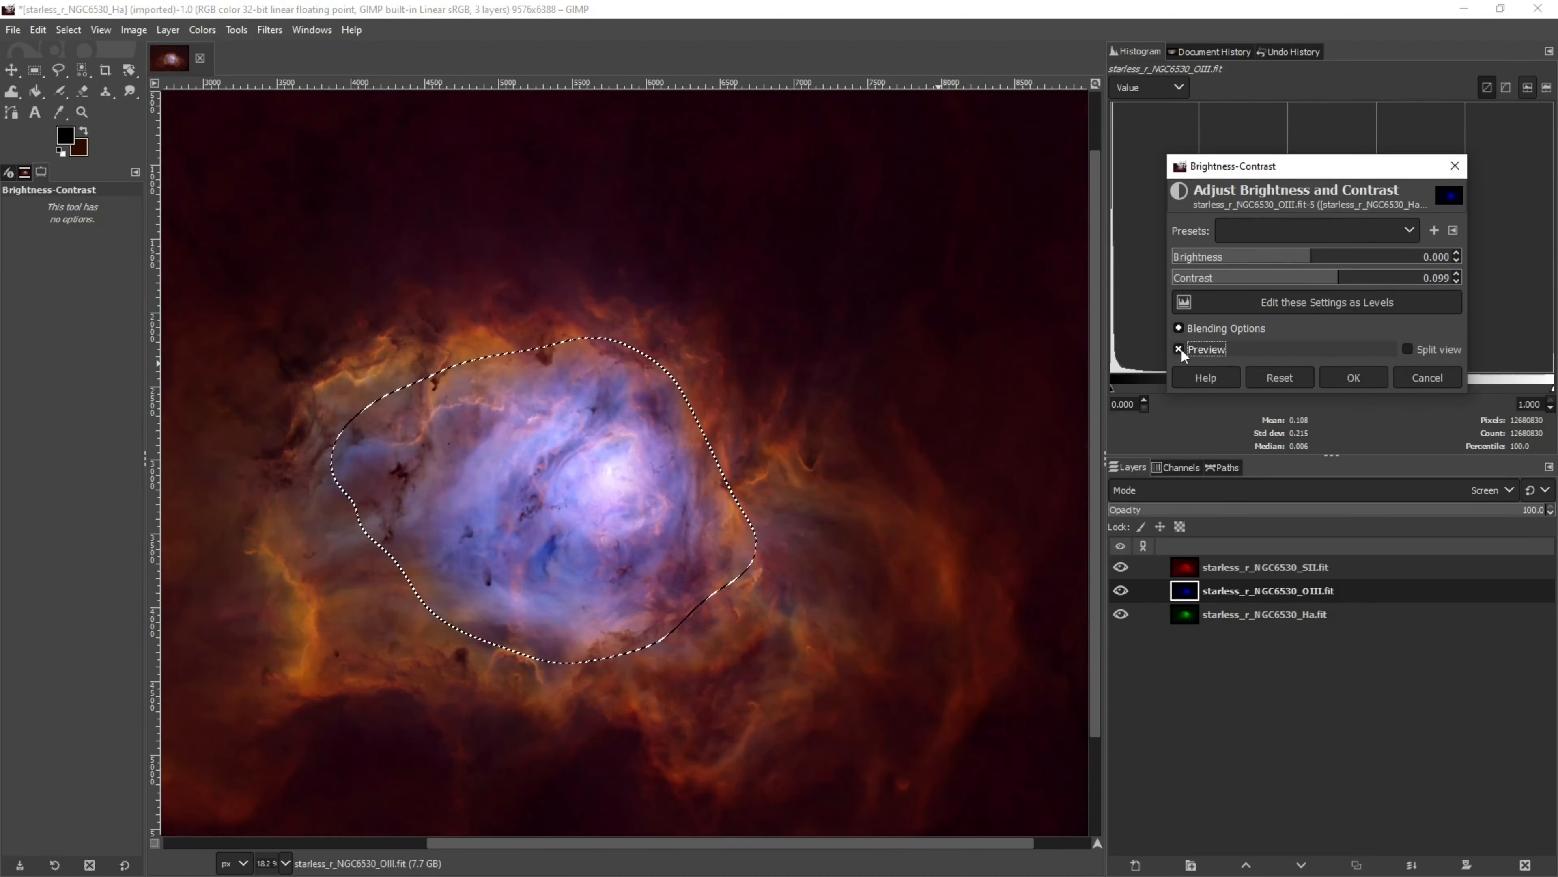
{"action": "left_click", "coordinate": [1178, 348]}
{"action": "left_click_drag", "start_coordinate": [661, 843], "coordinate": [605, 844]}
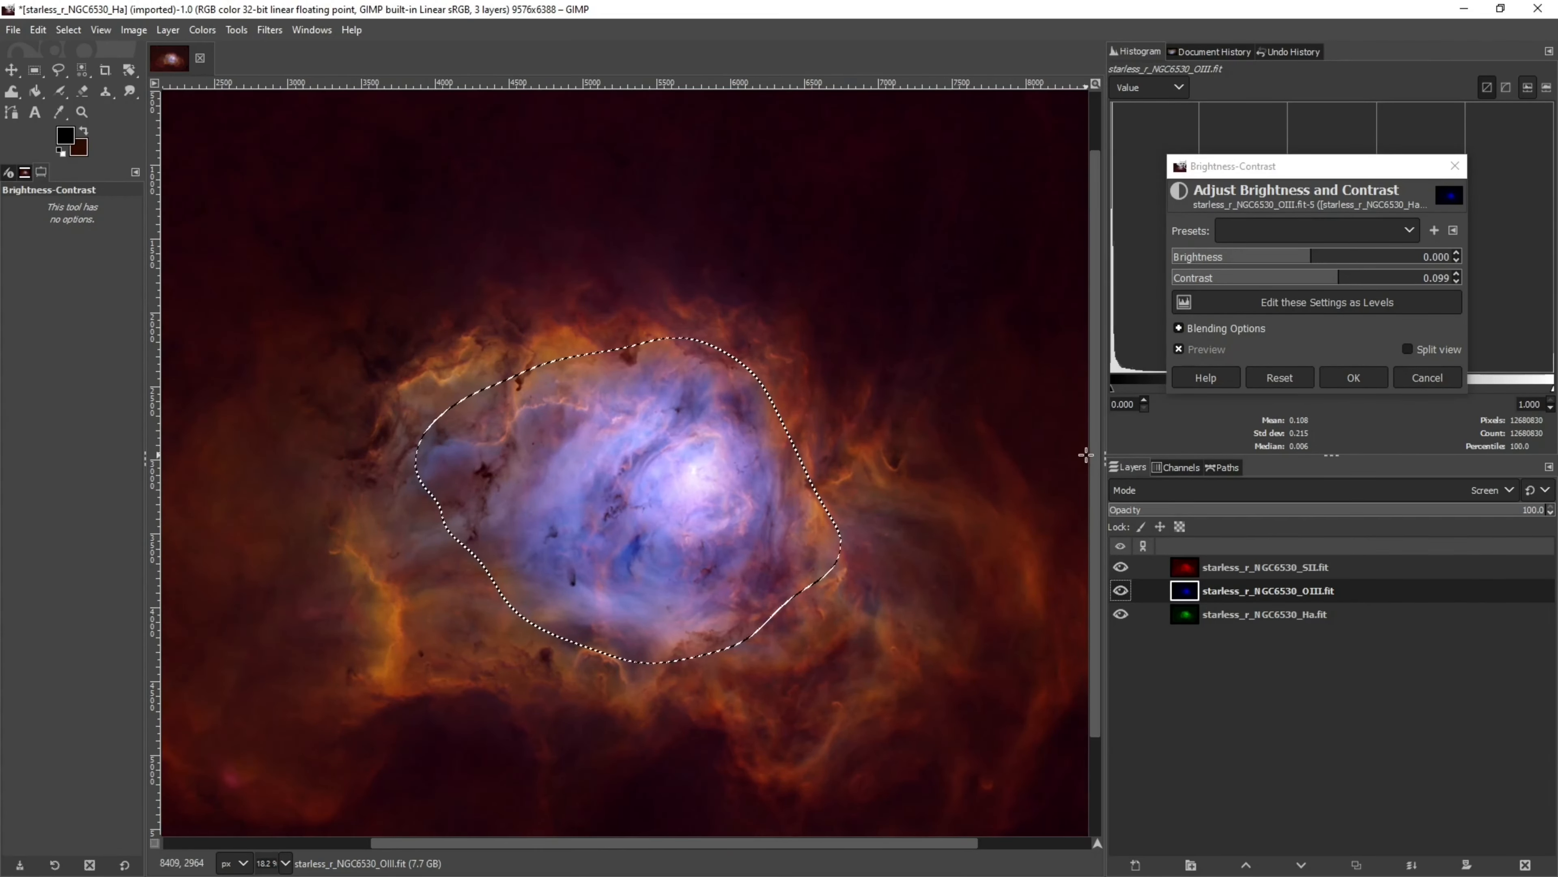
{"action": "left_click_drag", "start_coordinate": [1094, 456], "coordinate": [1094, 484]}
{"action": "left_click", "coordinate": [1178, 349]}
{"action": "left_click", "coordinate": [1177, 349]}
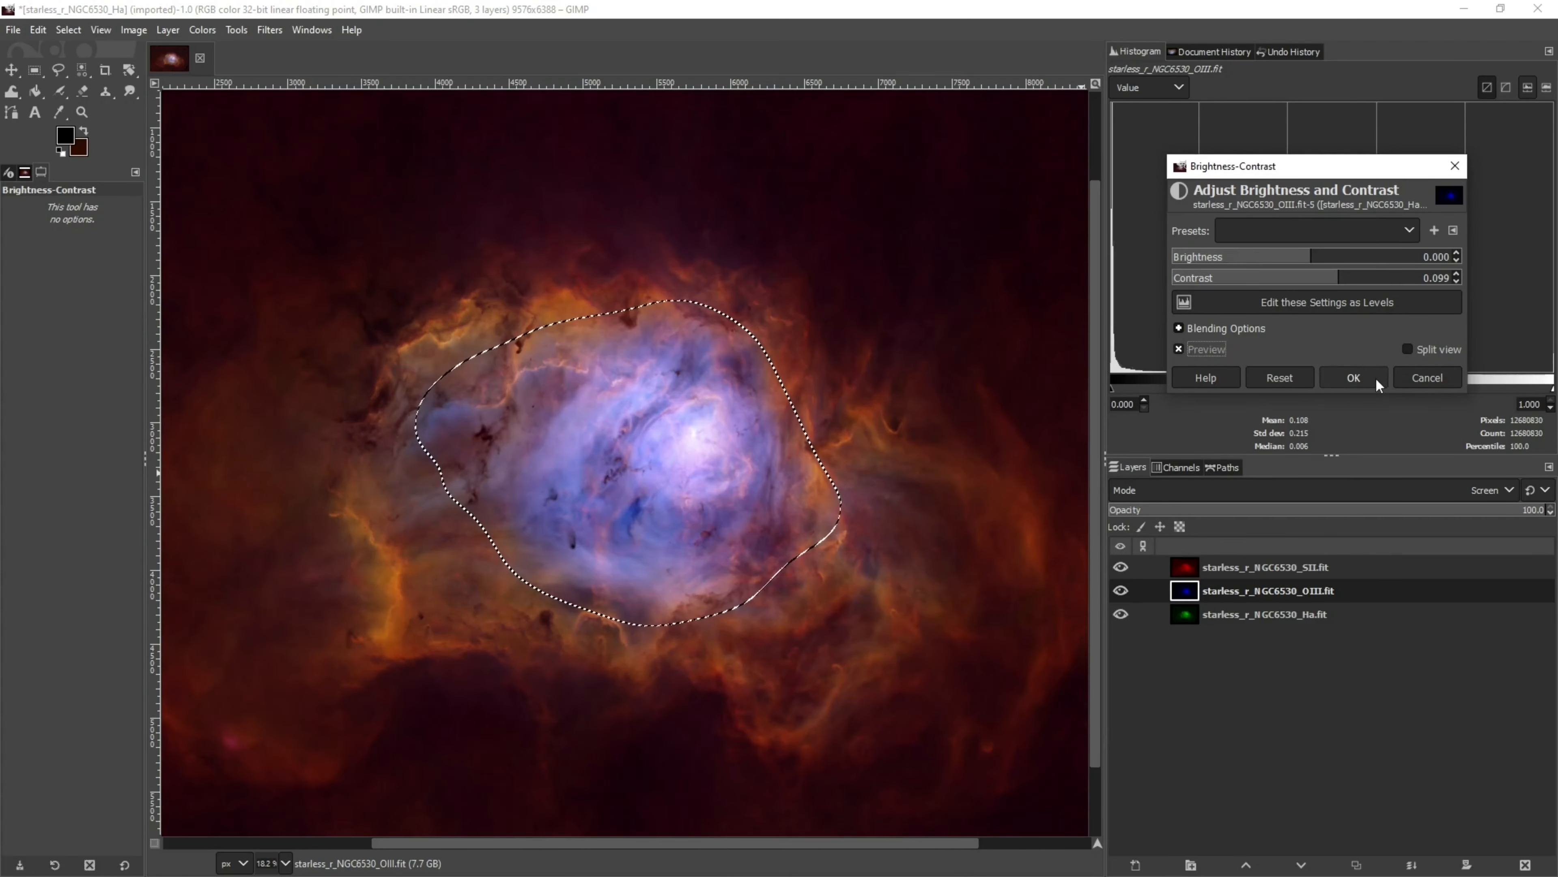
{"action": "left_click", "coordinate": [1374, 378]}
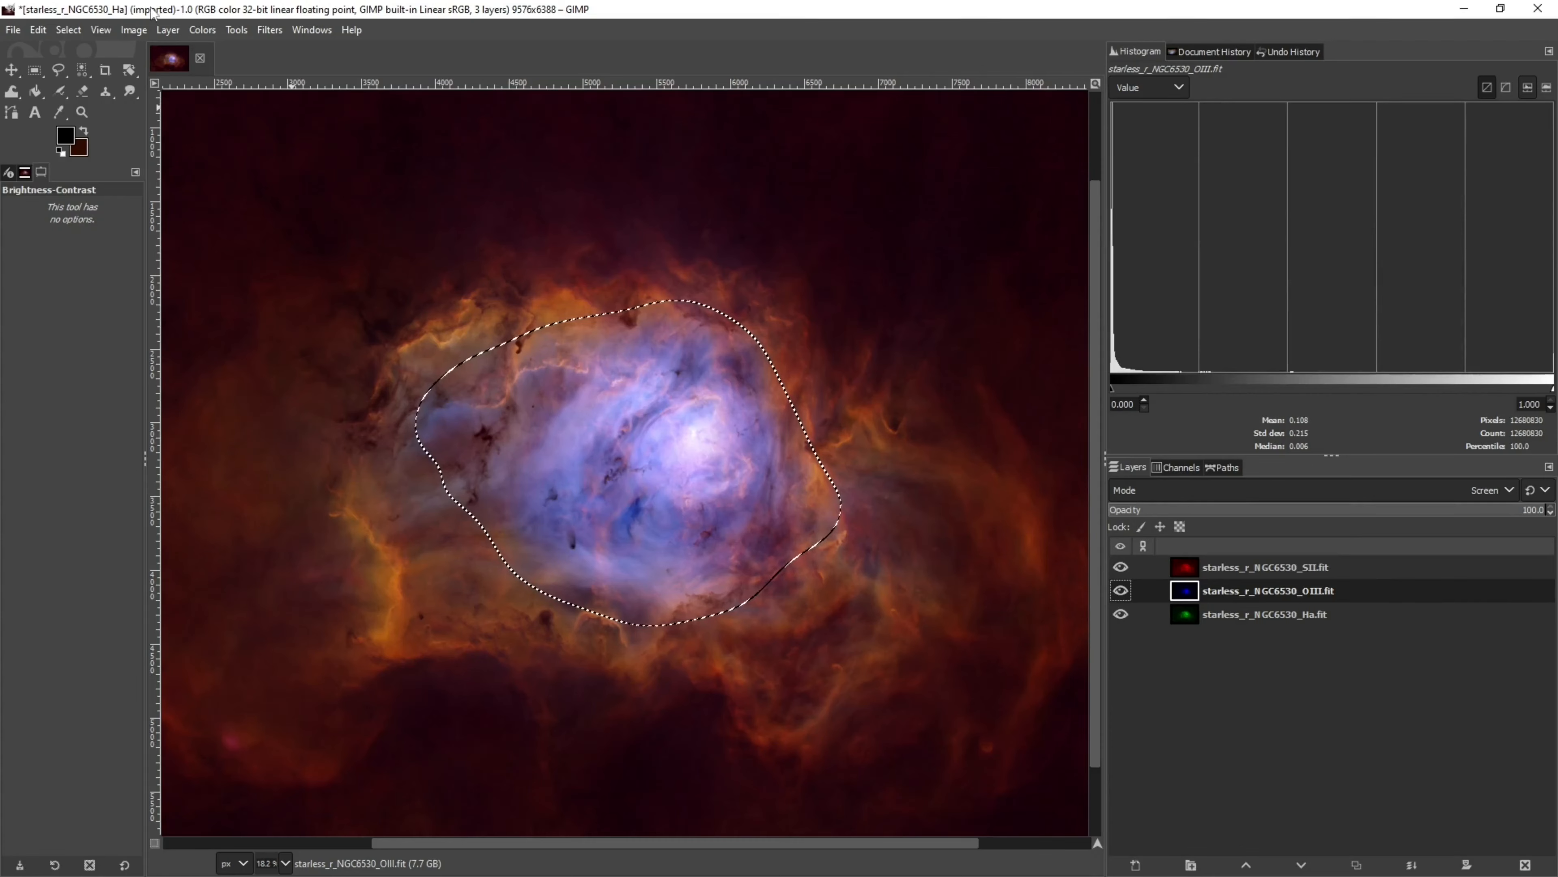
Remove the selection and make the Ha layer the active layer
{"action": "left_click", "coordinate": [68, 30]}
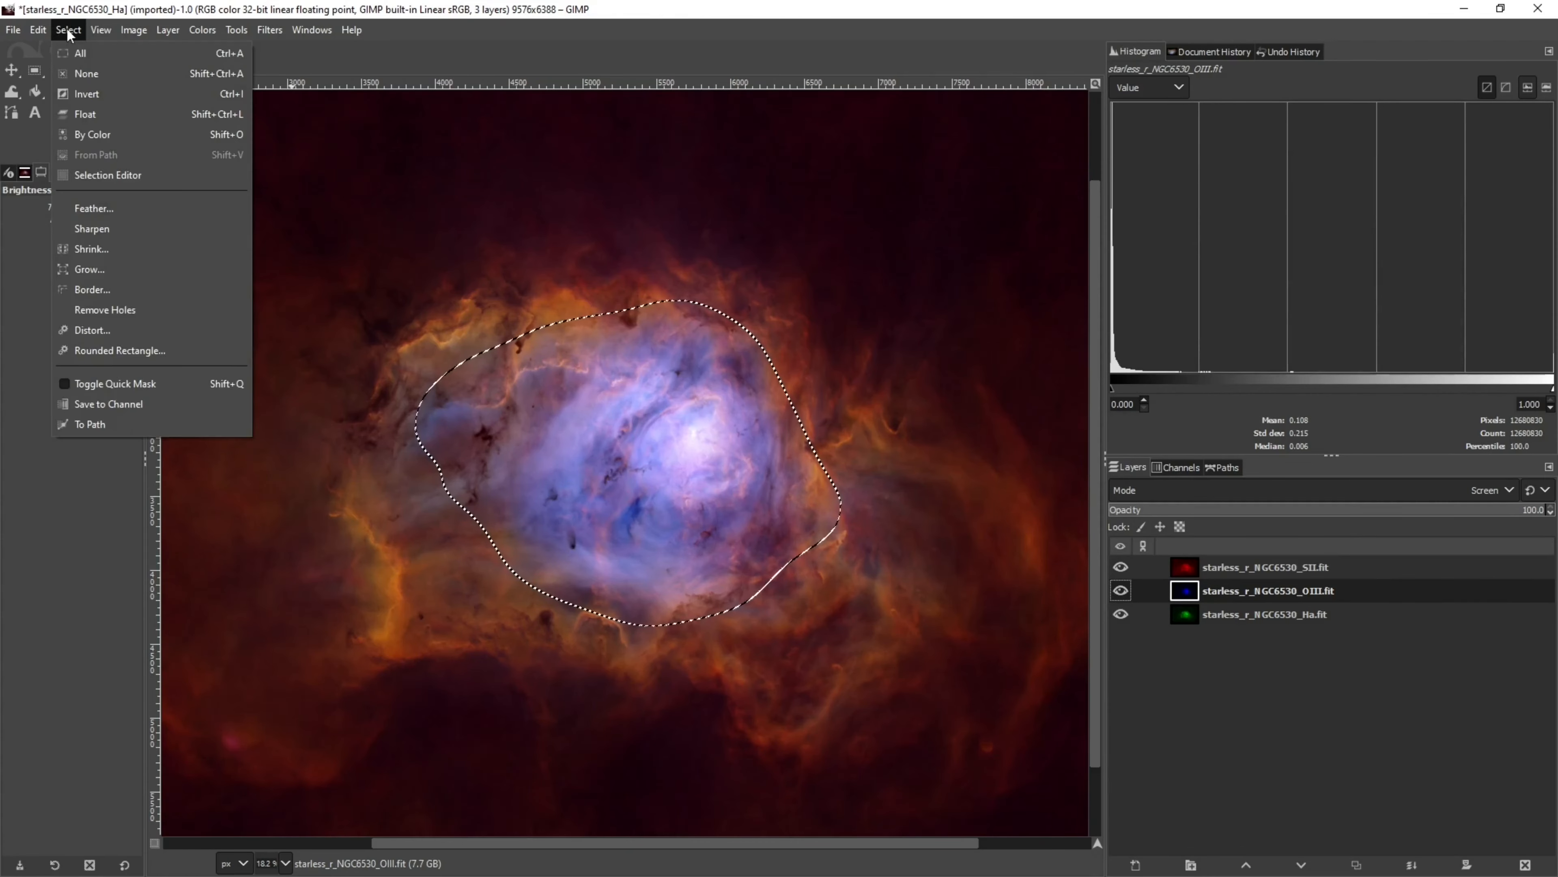
{"action": "left_click", "coordinate": [82, 74]}
{"action": "left_click", "coordinate": [1187, 616]}
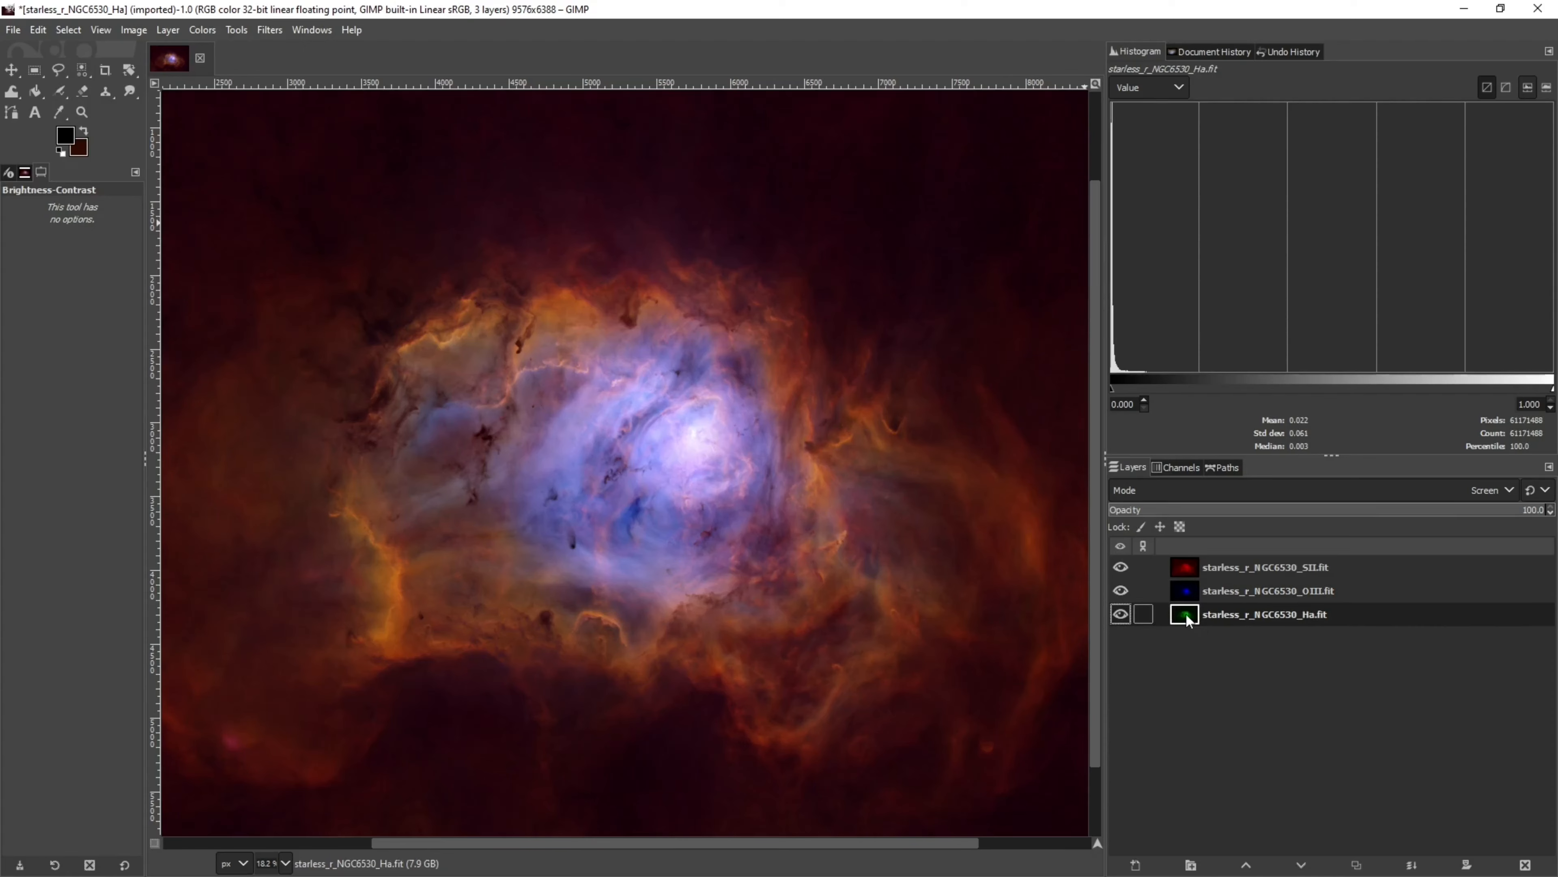
Try increasing the Ha layer's contrast to about 0.058 with Brightness-Contrast, comparing previews before cancelling
{"action": "left_click", "coordinate": [270, 30]}
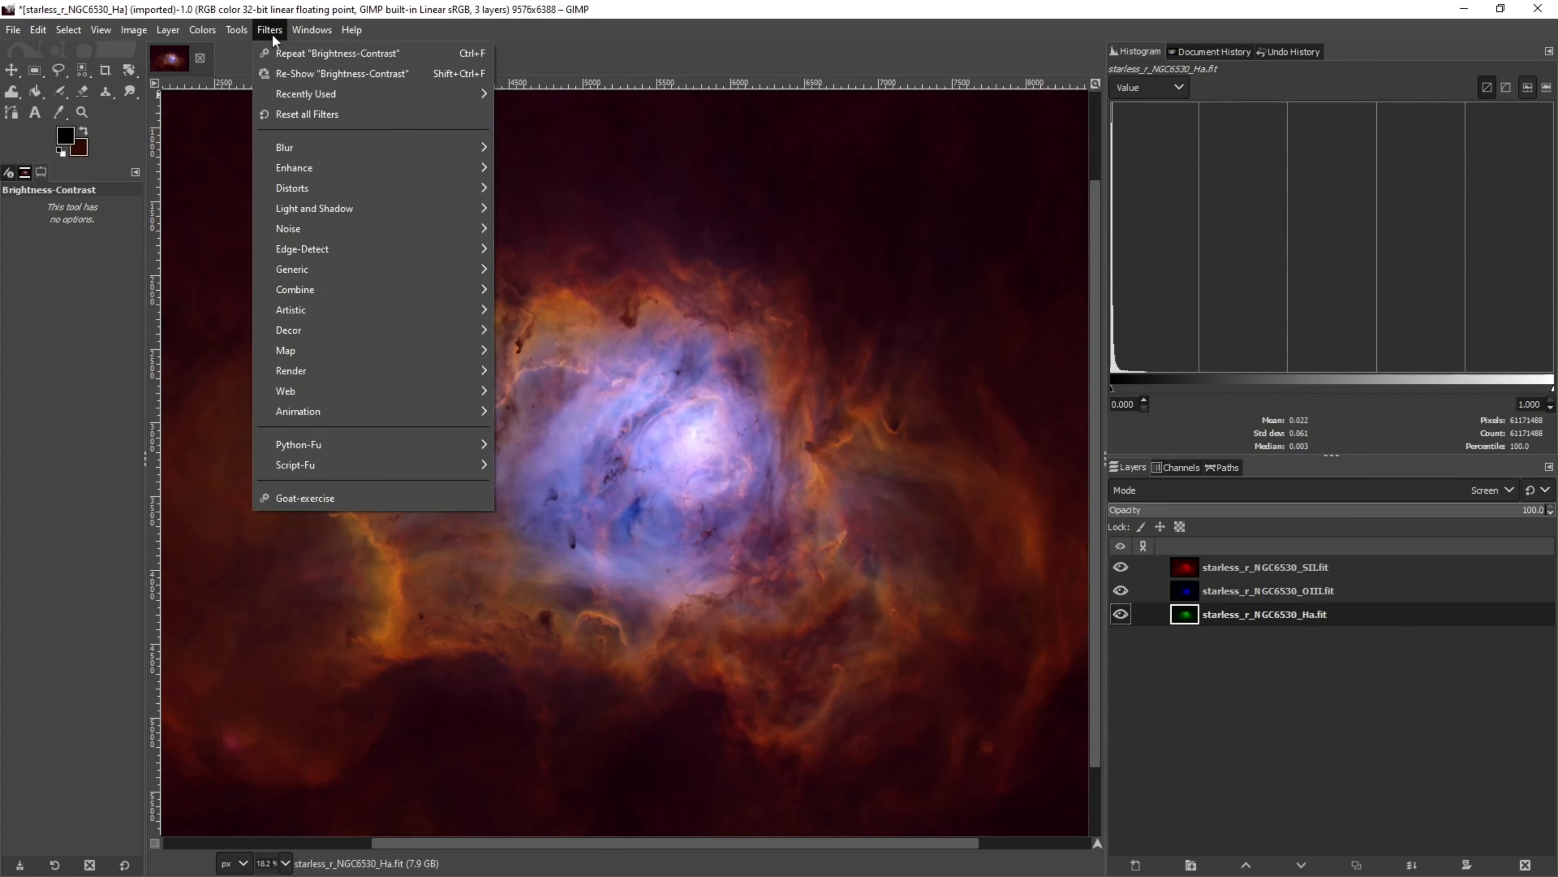
{"action": "left_click", "coordinate": [297, 75]}
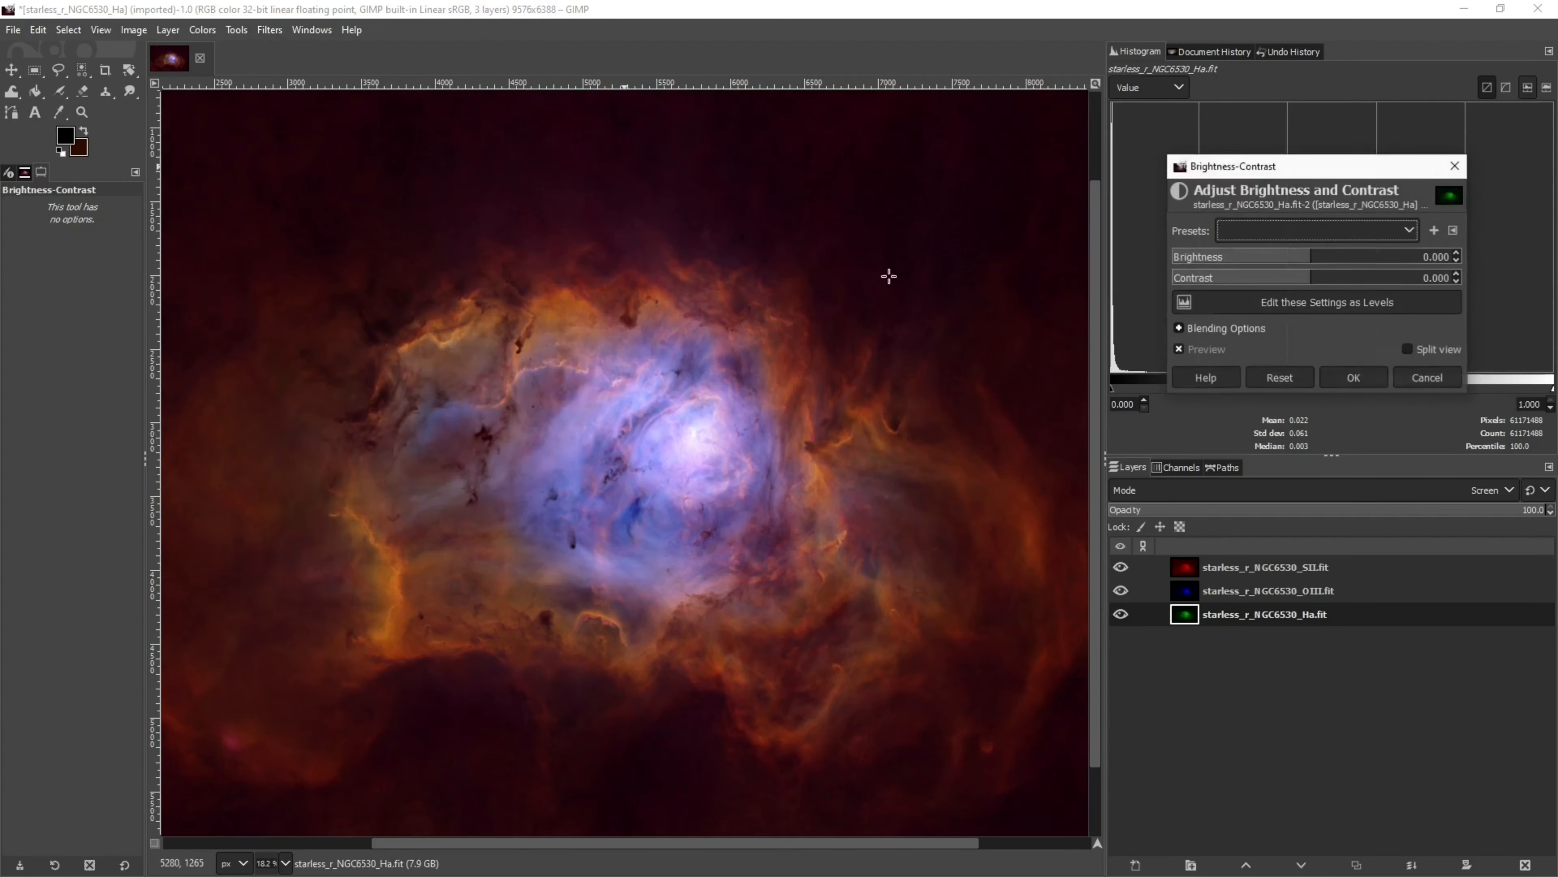
{"action": "left_click", "coordinate": [1320, 283]}
{"action": "left_click", "coordinate": [1330, 282]}
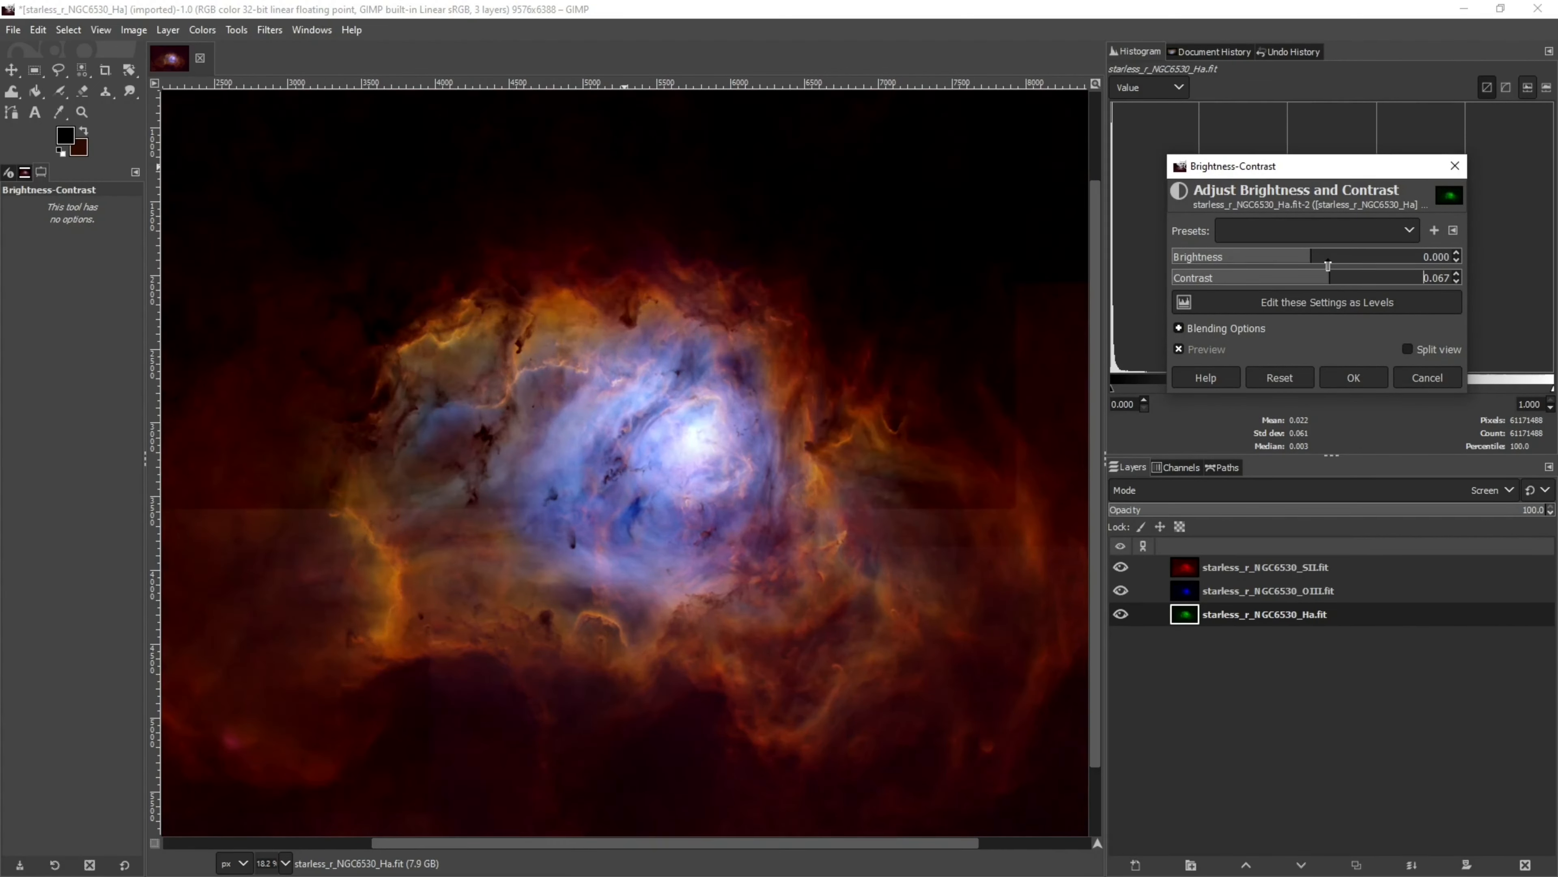
{"action": "left_click", "coordinate": [1326, 262]}
{"action": "left_click", "coordinate": [1336, 284]}
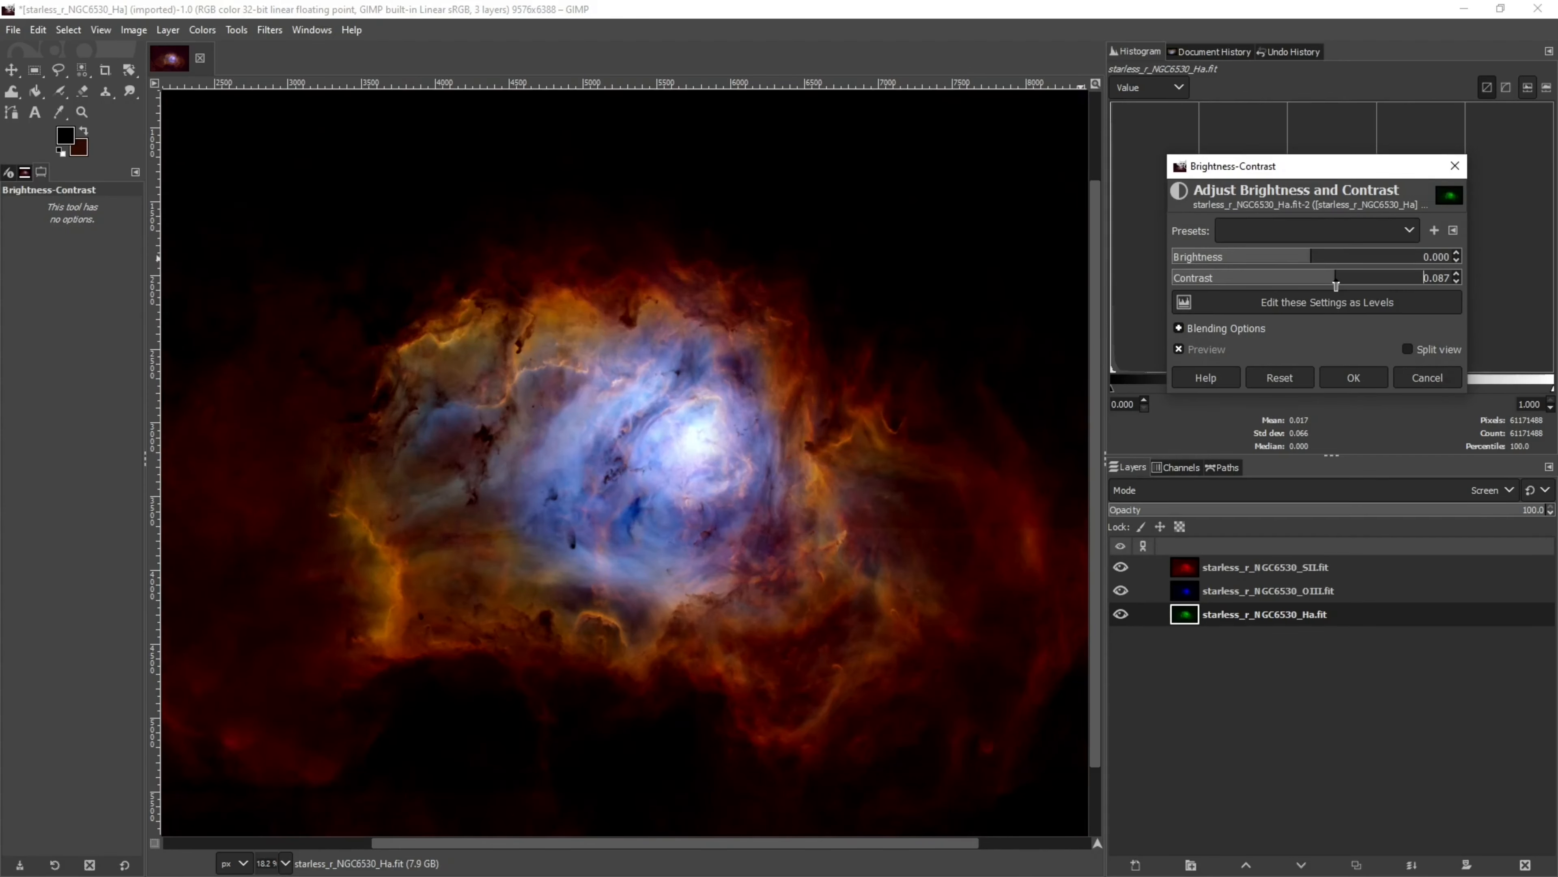
{"action": "left_click", "coordinate": [1327, 283]}
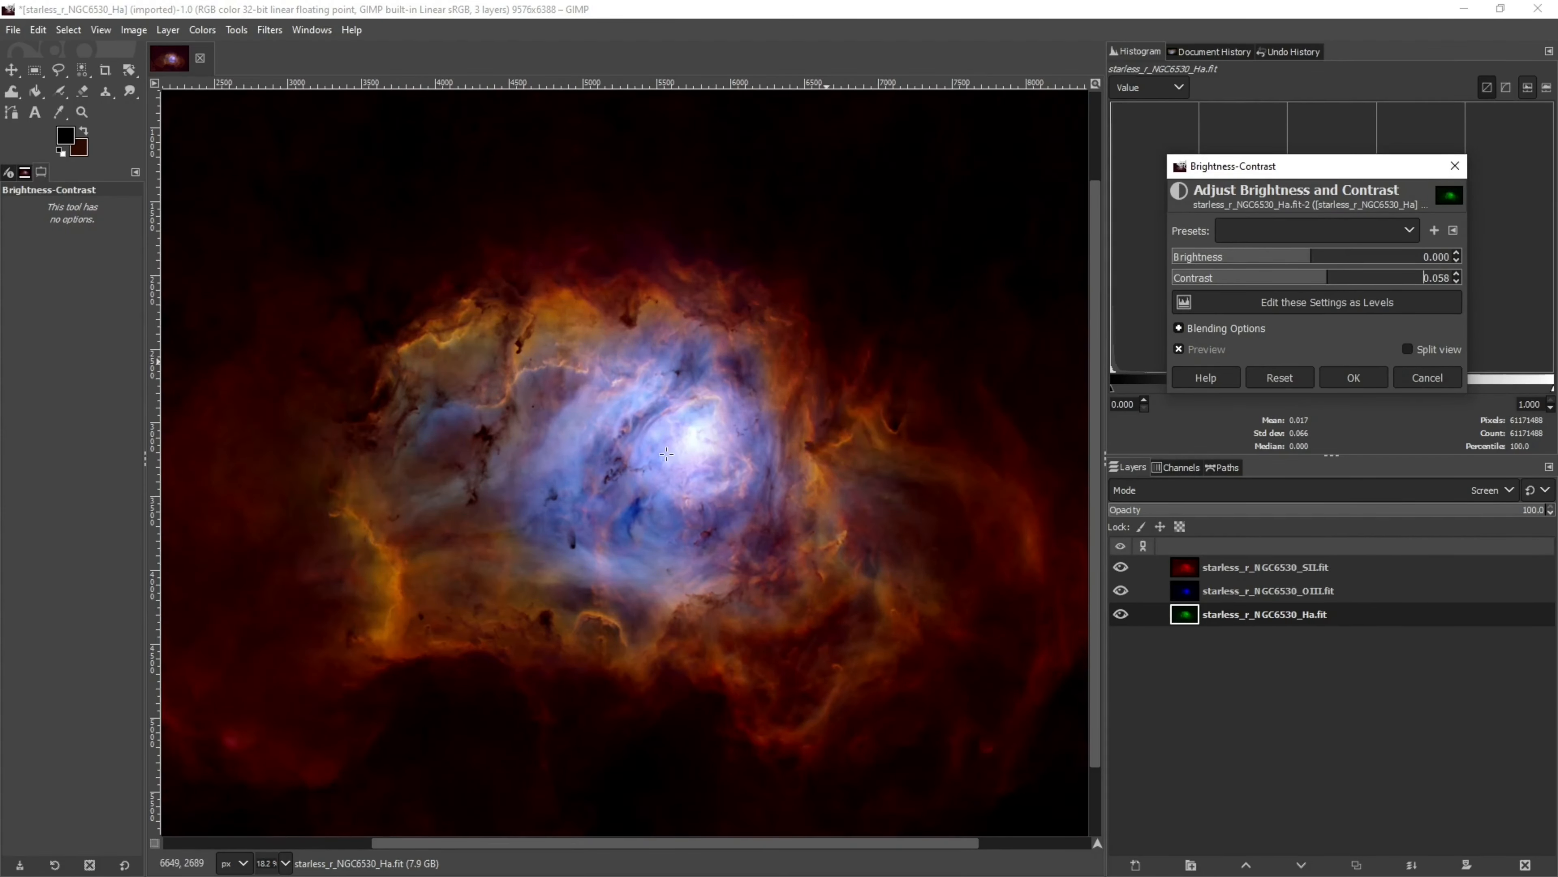
{"action": "scroll", "coordinate": [681, 453], "scroll_direction": "up", "scroll_amount": 3}
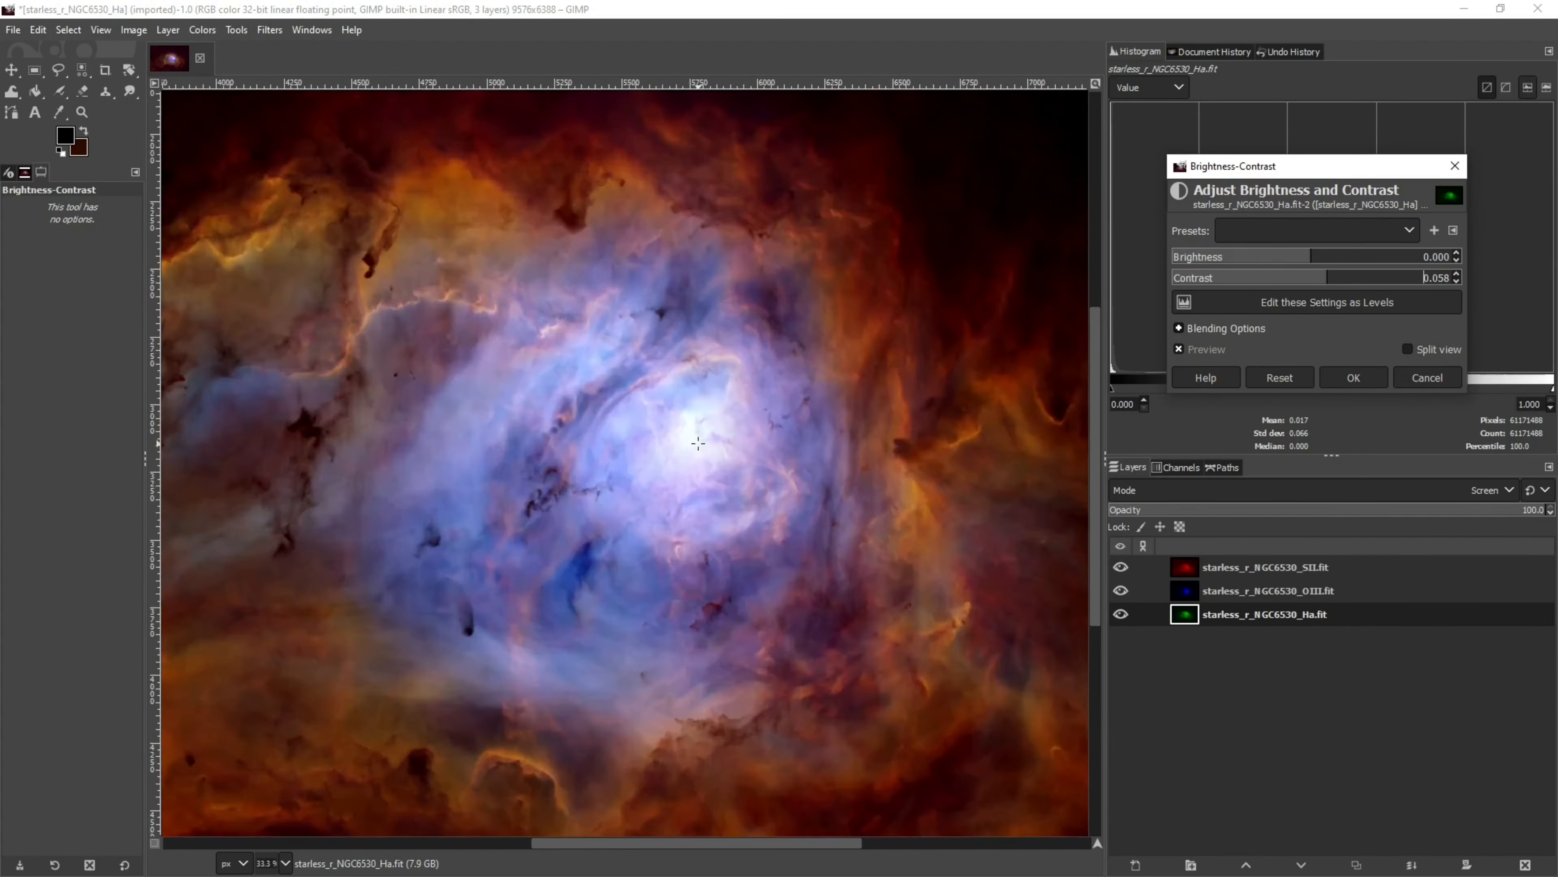
{"action": "left_click", "coordinate": [1178, 350]}
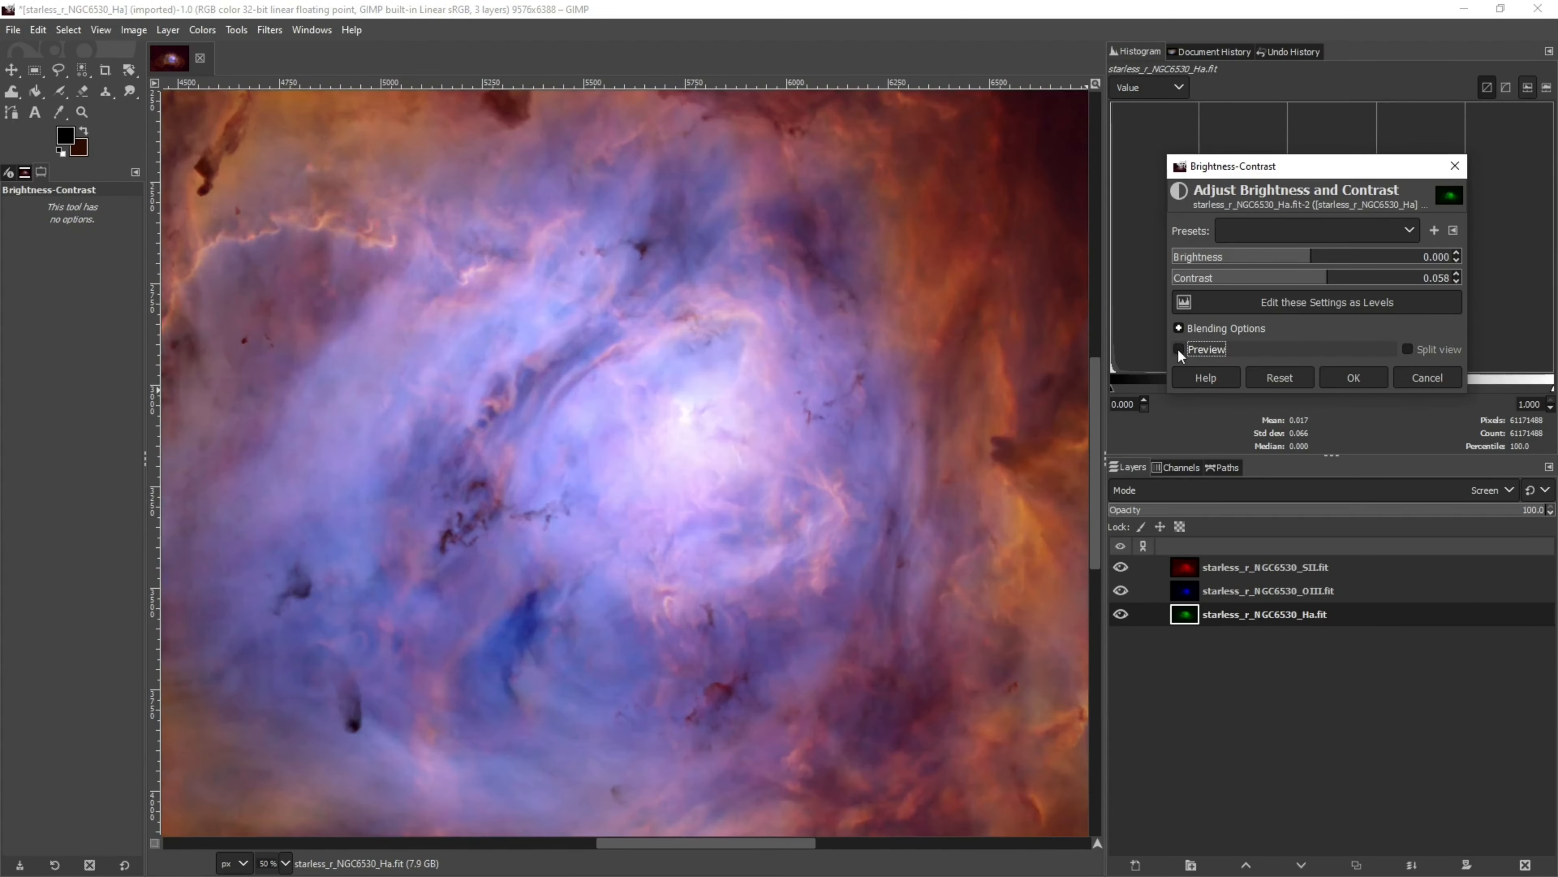
{"action": "left_click", "coordinate": [1178, 349]}
{"action": "left_click", "coordinate": [1178, 349]}
{"action": "left_click", "coordinate": [1178, 350]}
{"action": "left_click", "coordinate": [1178, 350]}
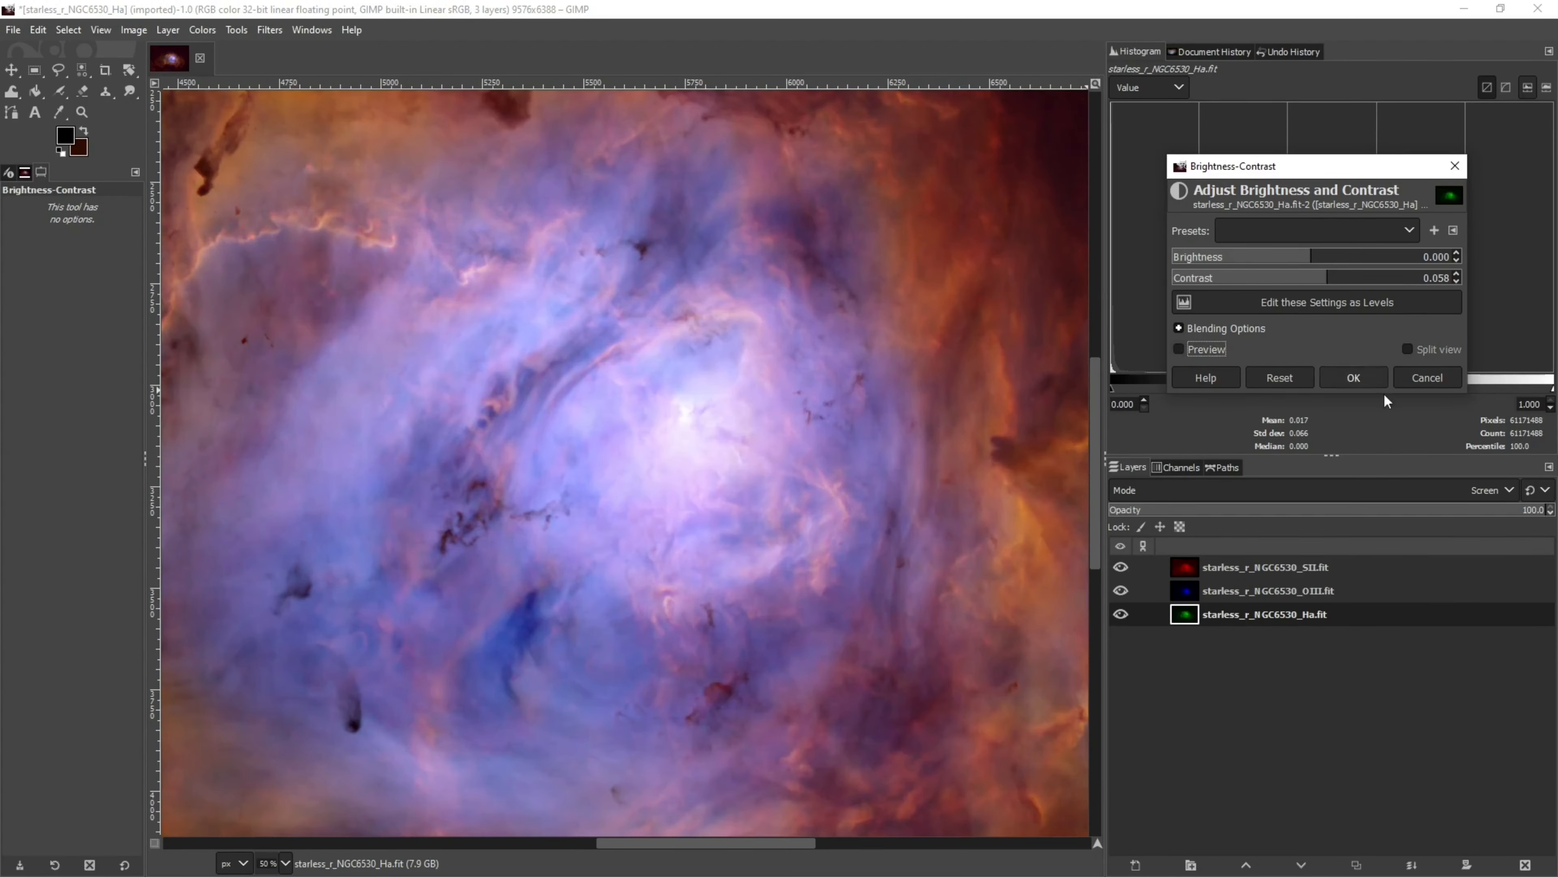
{"action": "left_click", "coordinate": [1425, 377]}
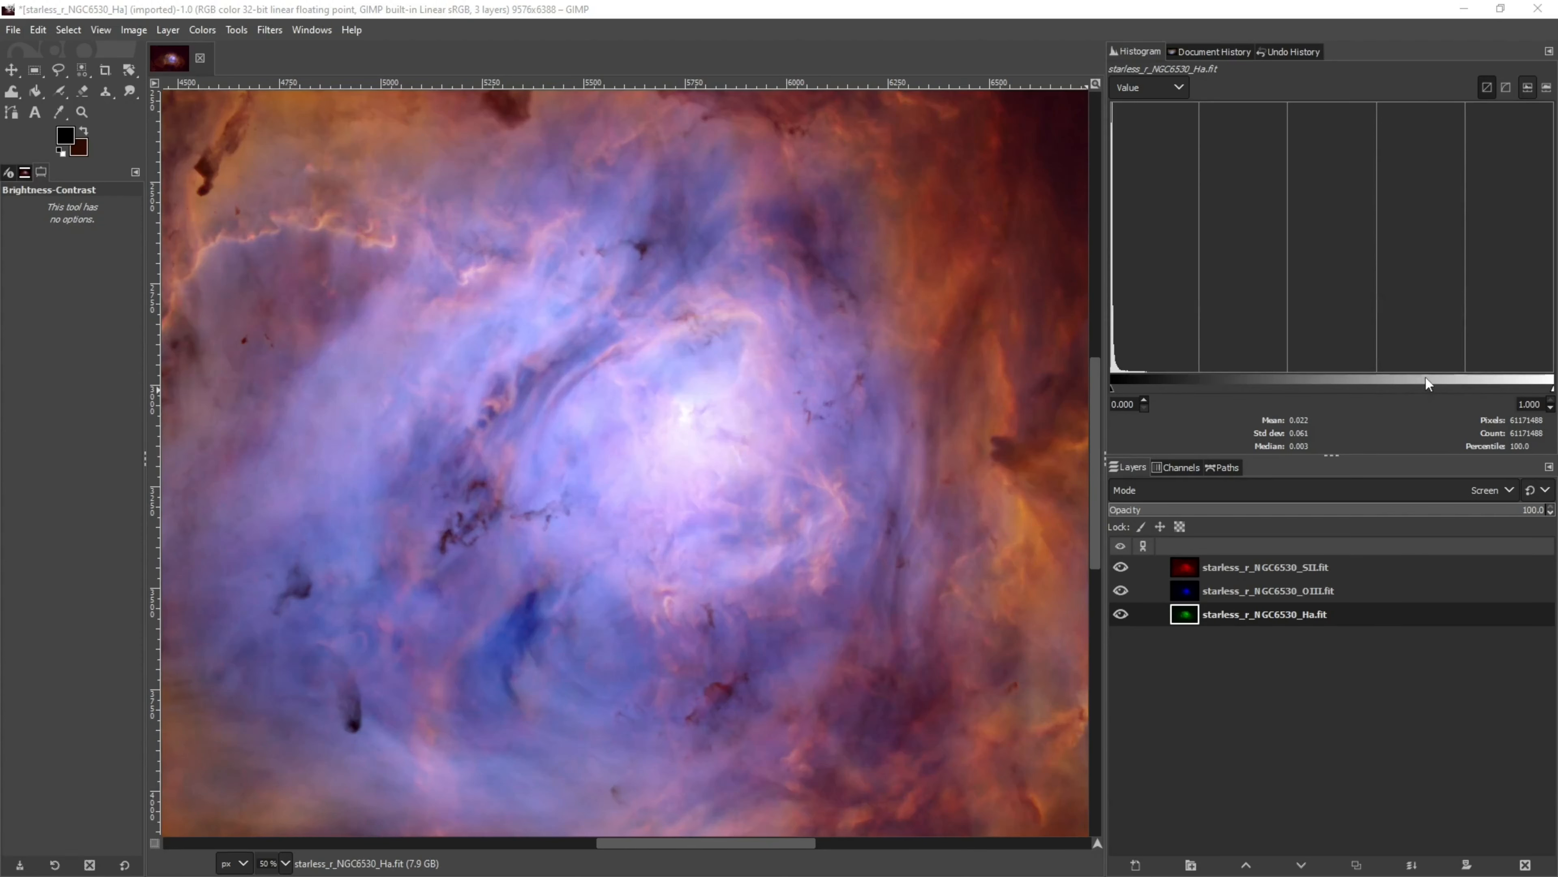
Show the Ha layer alone and select its bright central core with Select by Color
{"action": "left_click", "coordinate": [1120, 567]}
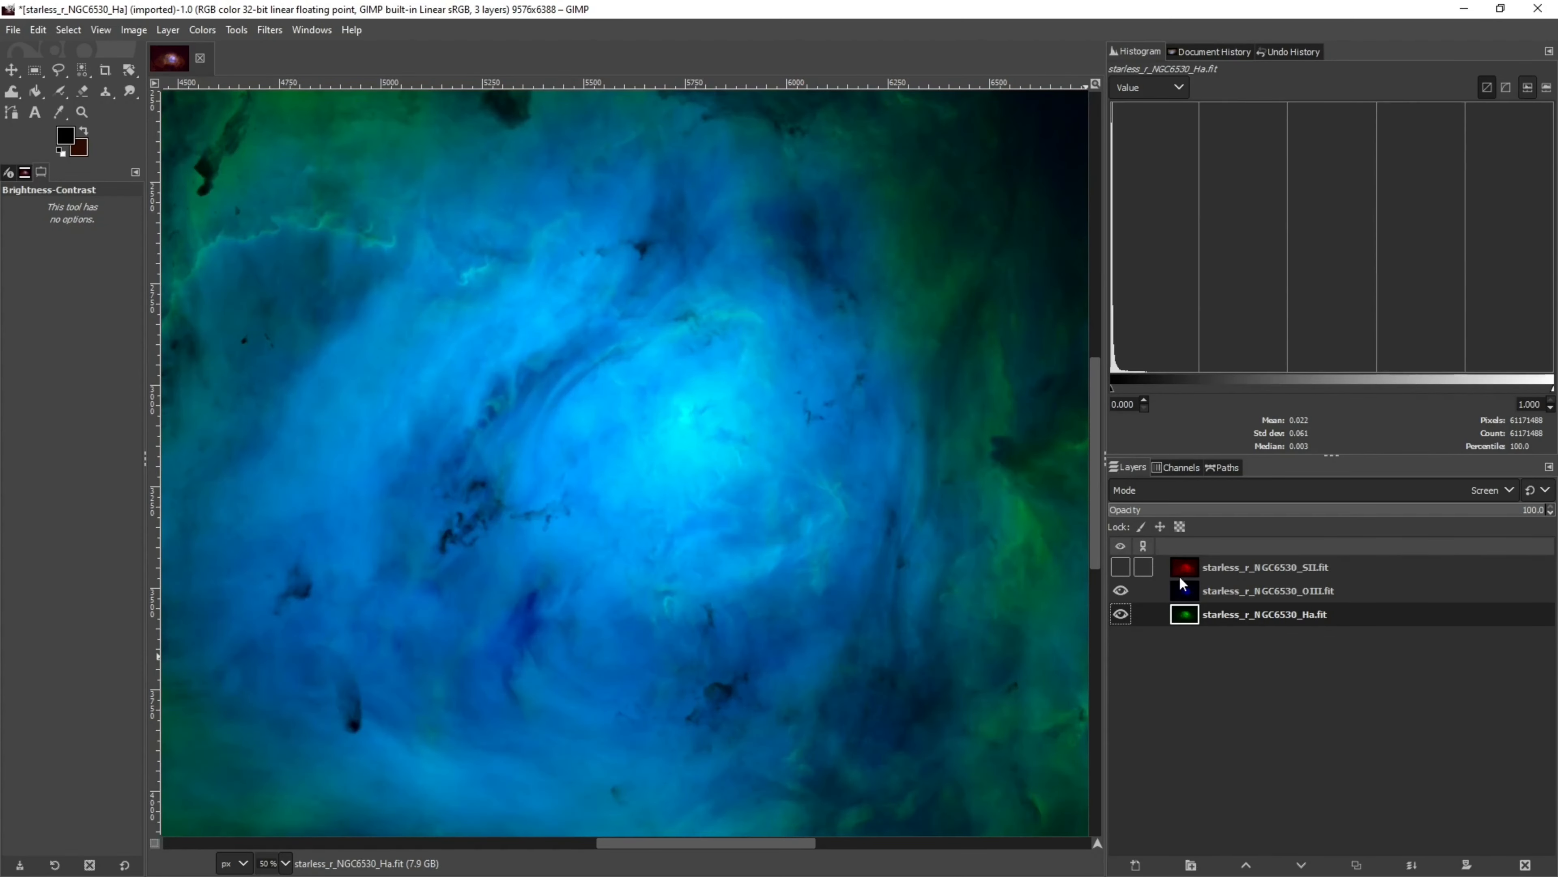
{"action": "left_click", "coordinate": [1119, 588]}
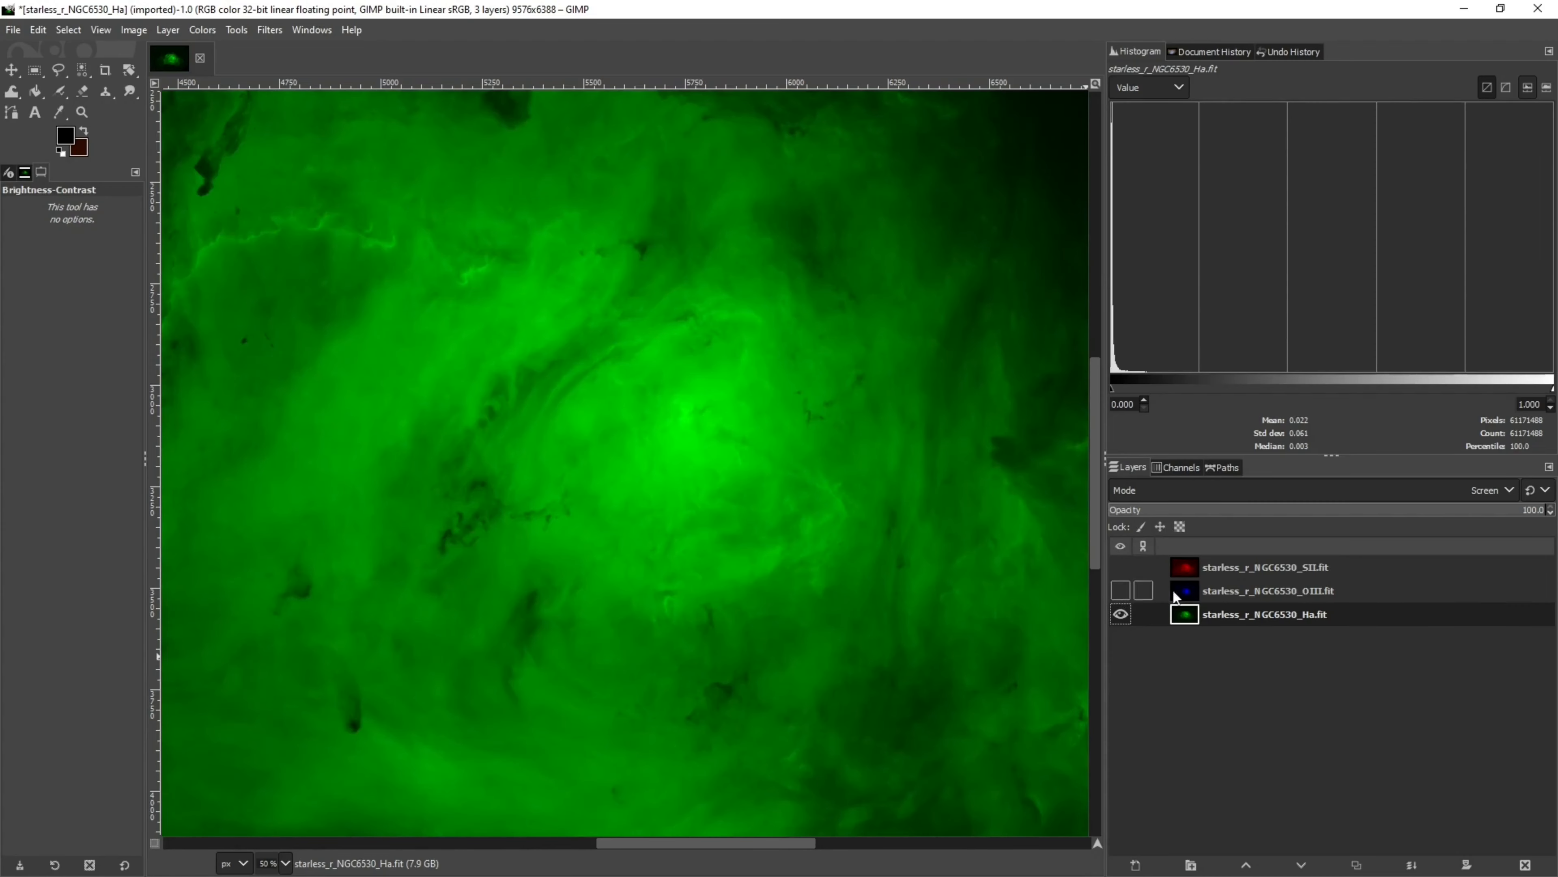
{"action": "scroll", "coordinate": [852, 634], "scroll_direction": "down", "scroll_amount": 2}
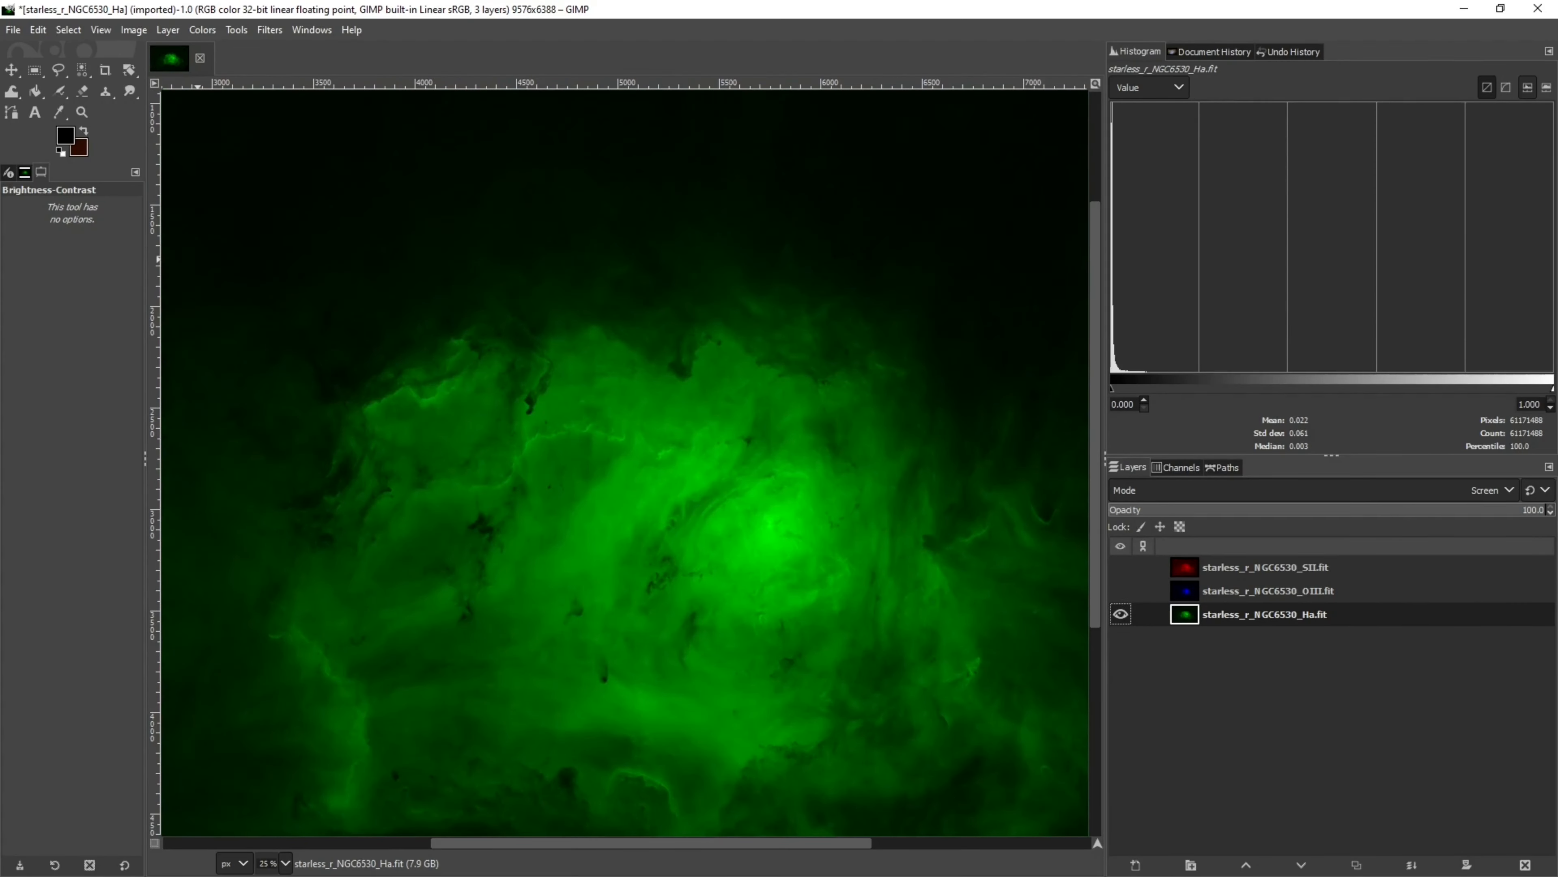
{"action": "left_click", "coordinate": [80, 69]}
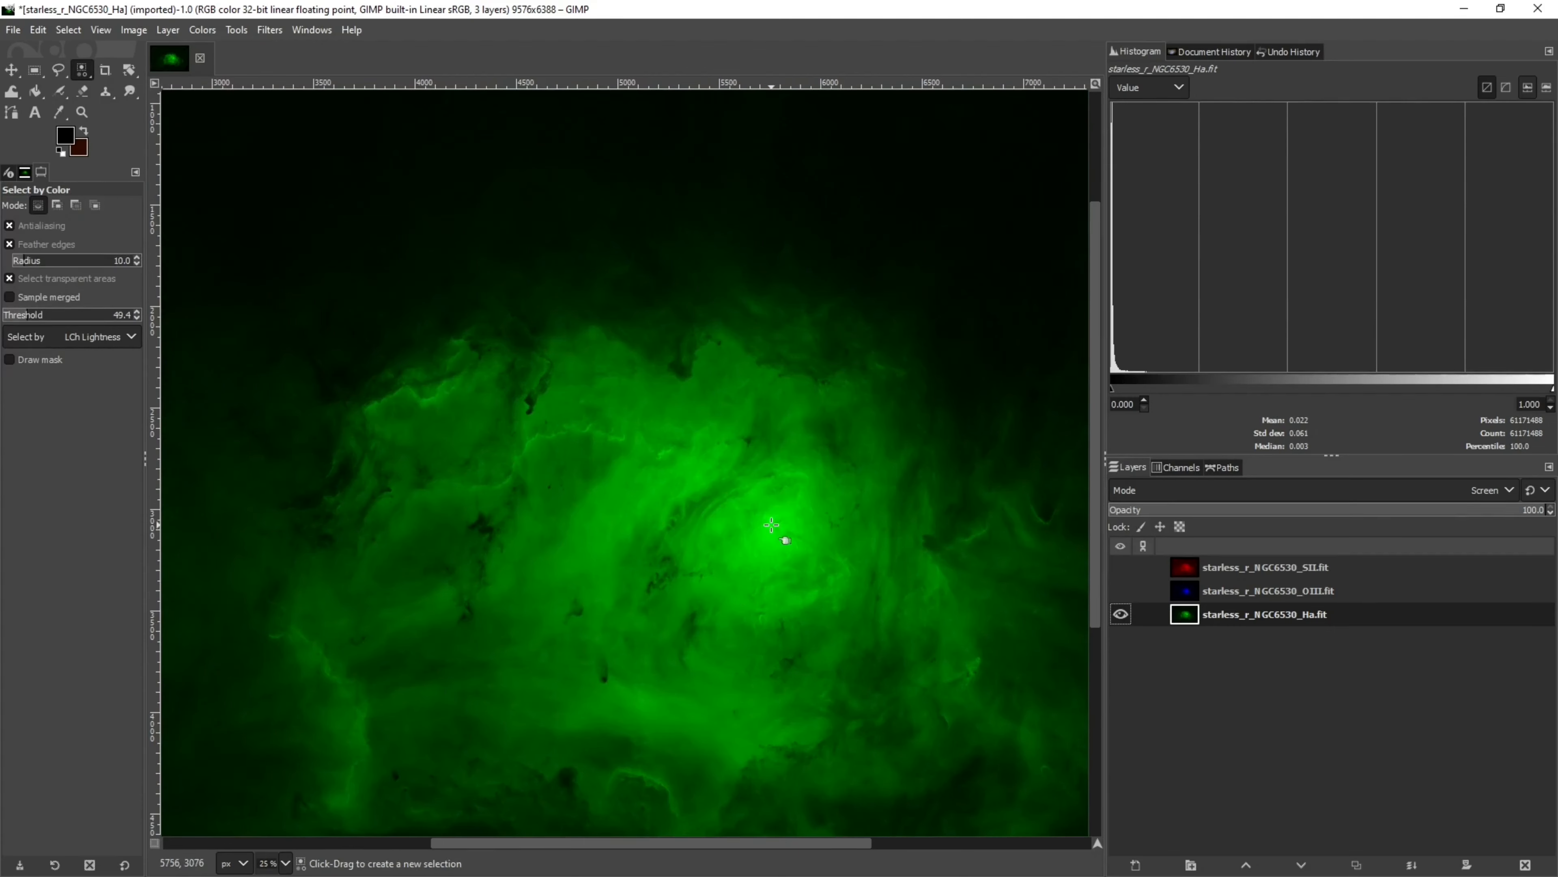
{"action": "left_click", "coordinate": [759, 582]}
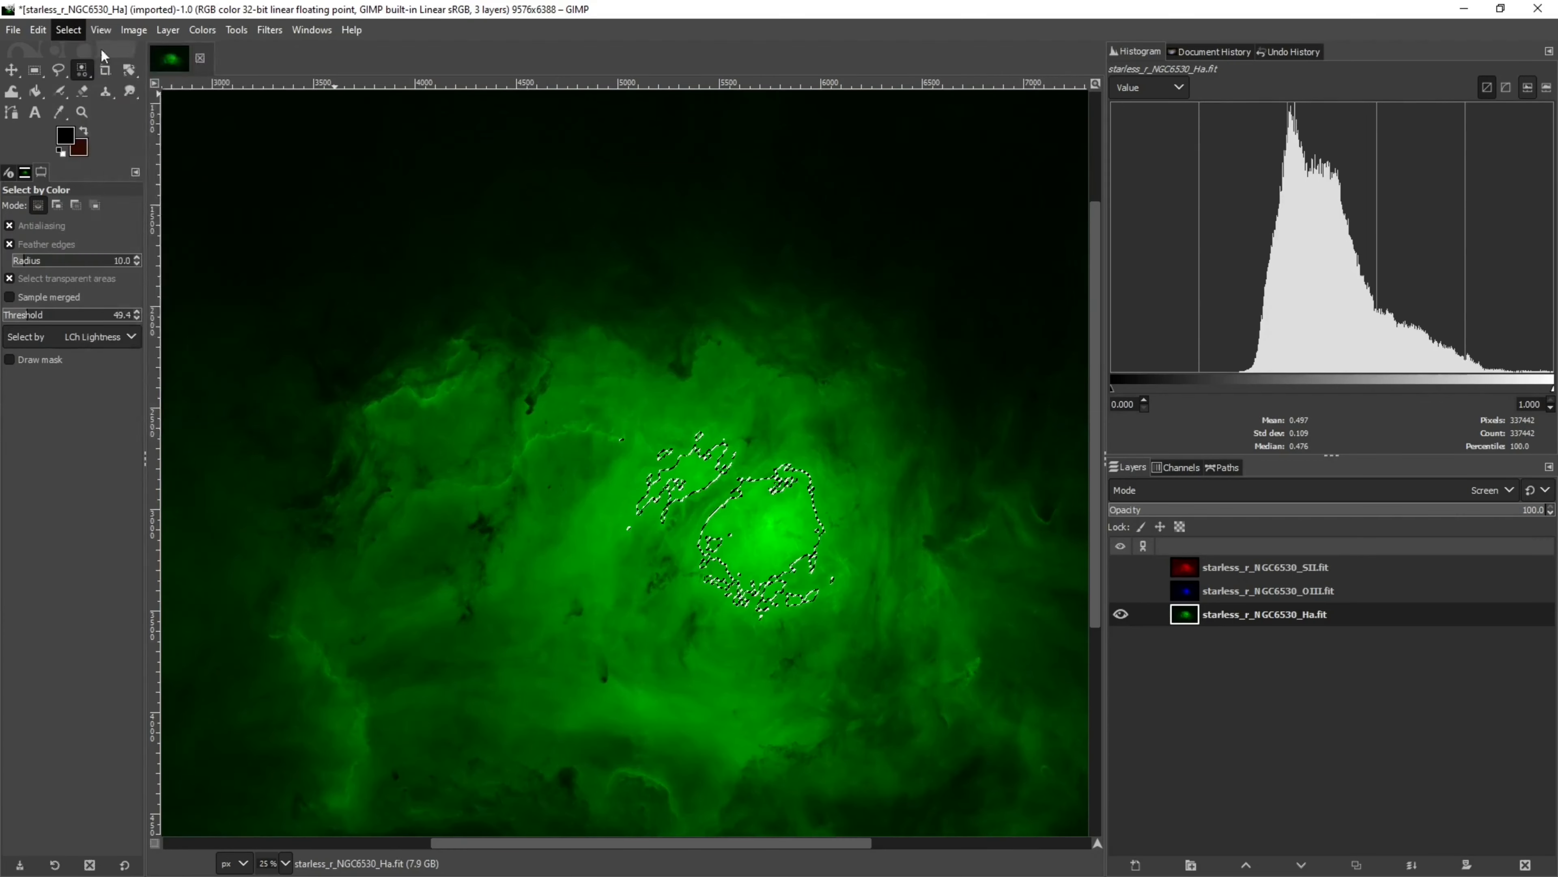
Feather the Ha core selection by 300 px
{"action": "left_click", "coordinate": [68, 29]}
{"action": "left_click", "coordinate": [87, 210]}
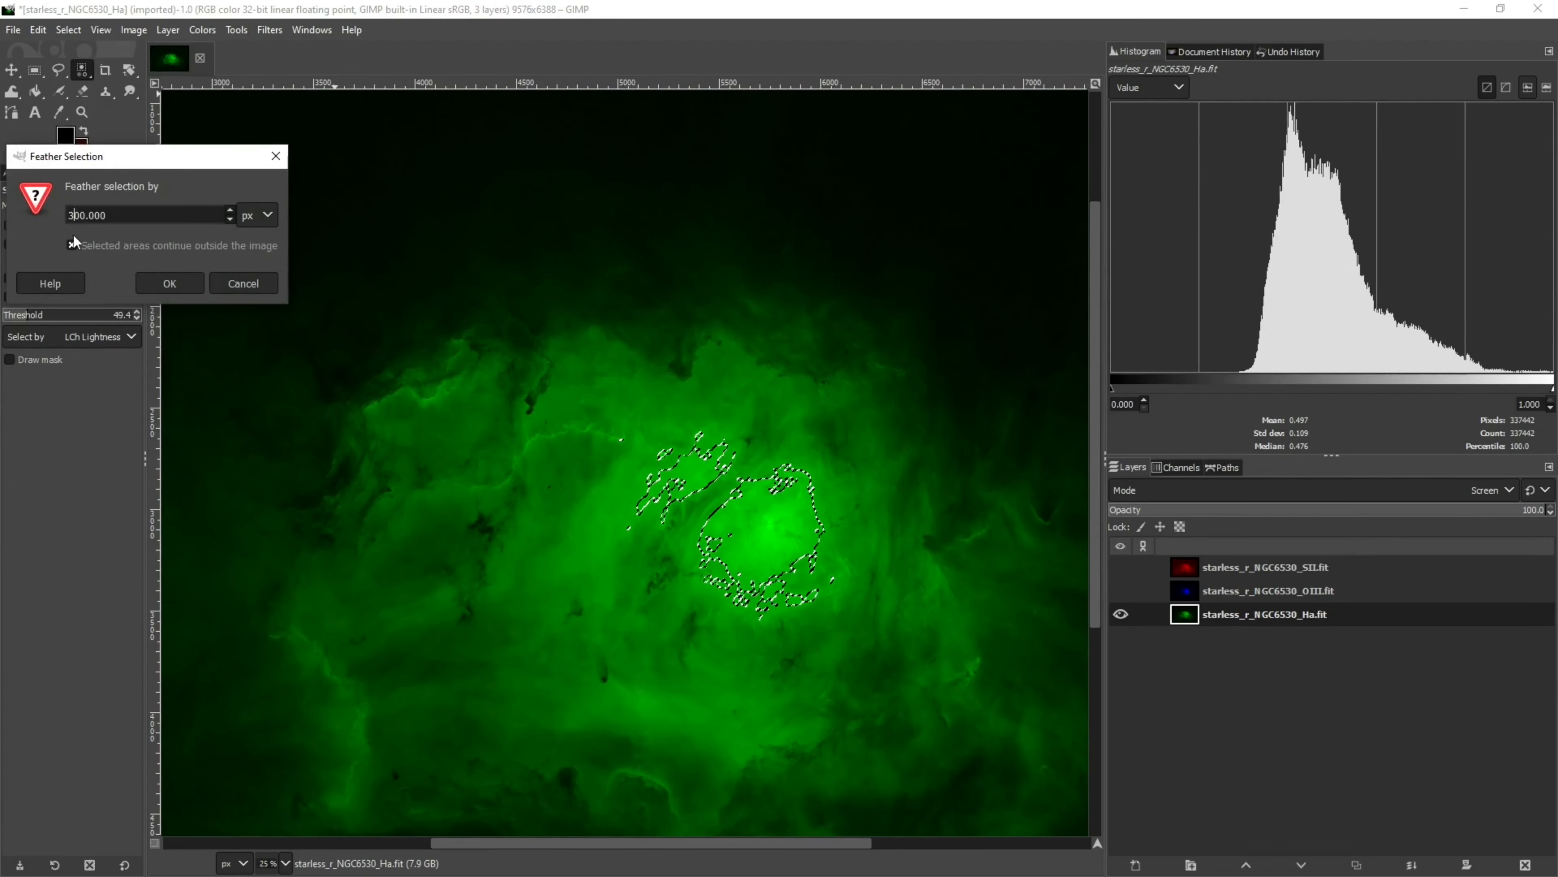
{"action": "left_click", "coordinate": [187, 285]}
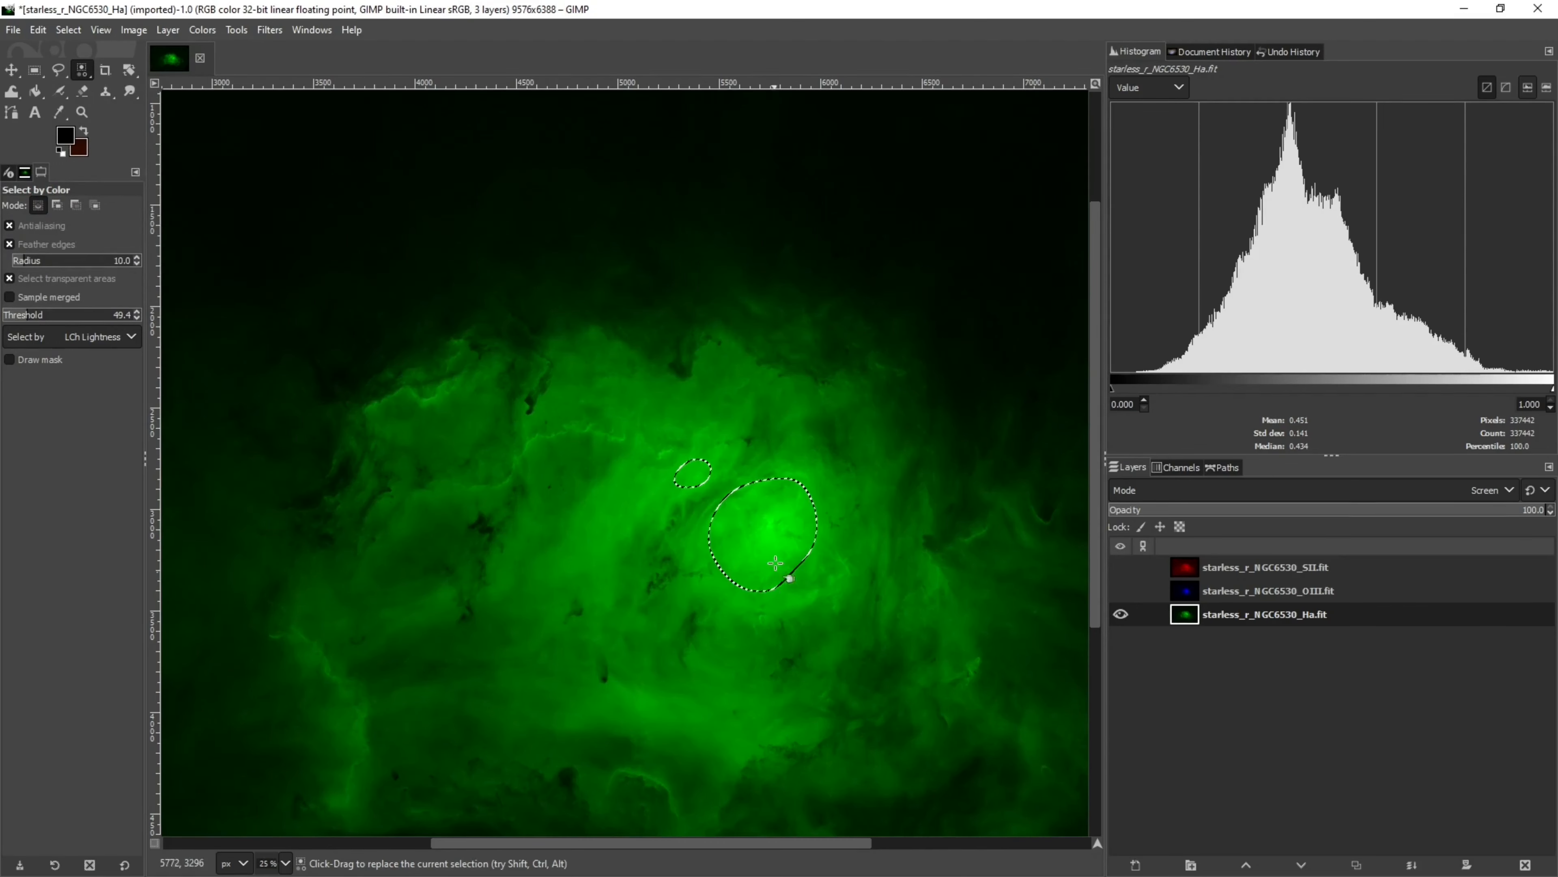
Invert the Ha core selection and make the SII and OIII layers visible again
{"action": "left_click", "coordinate": [68, 30]}
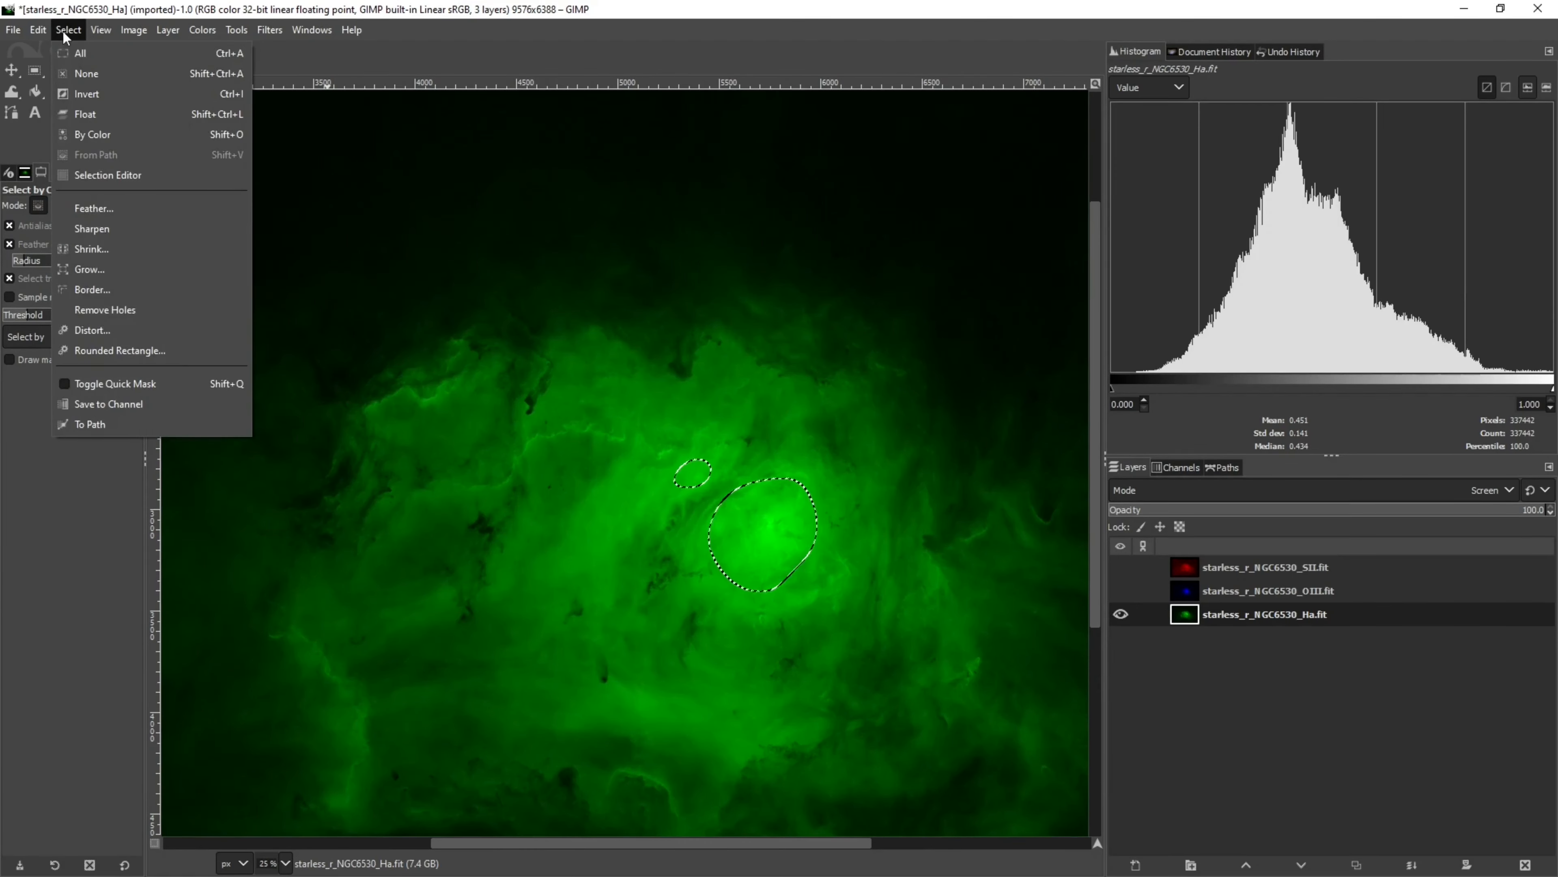
{"action": "left_click", "coordinate": [88, 96]}
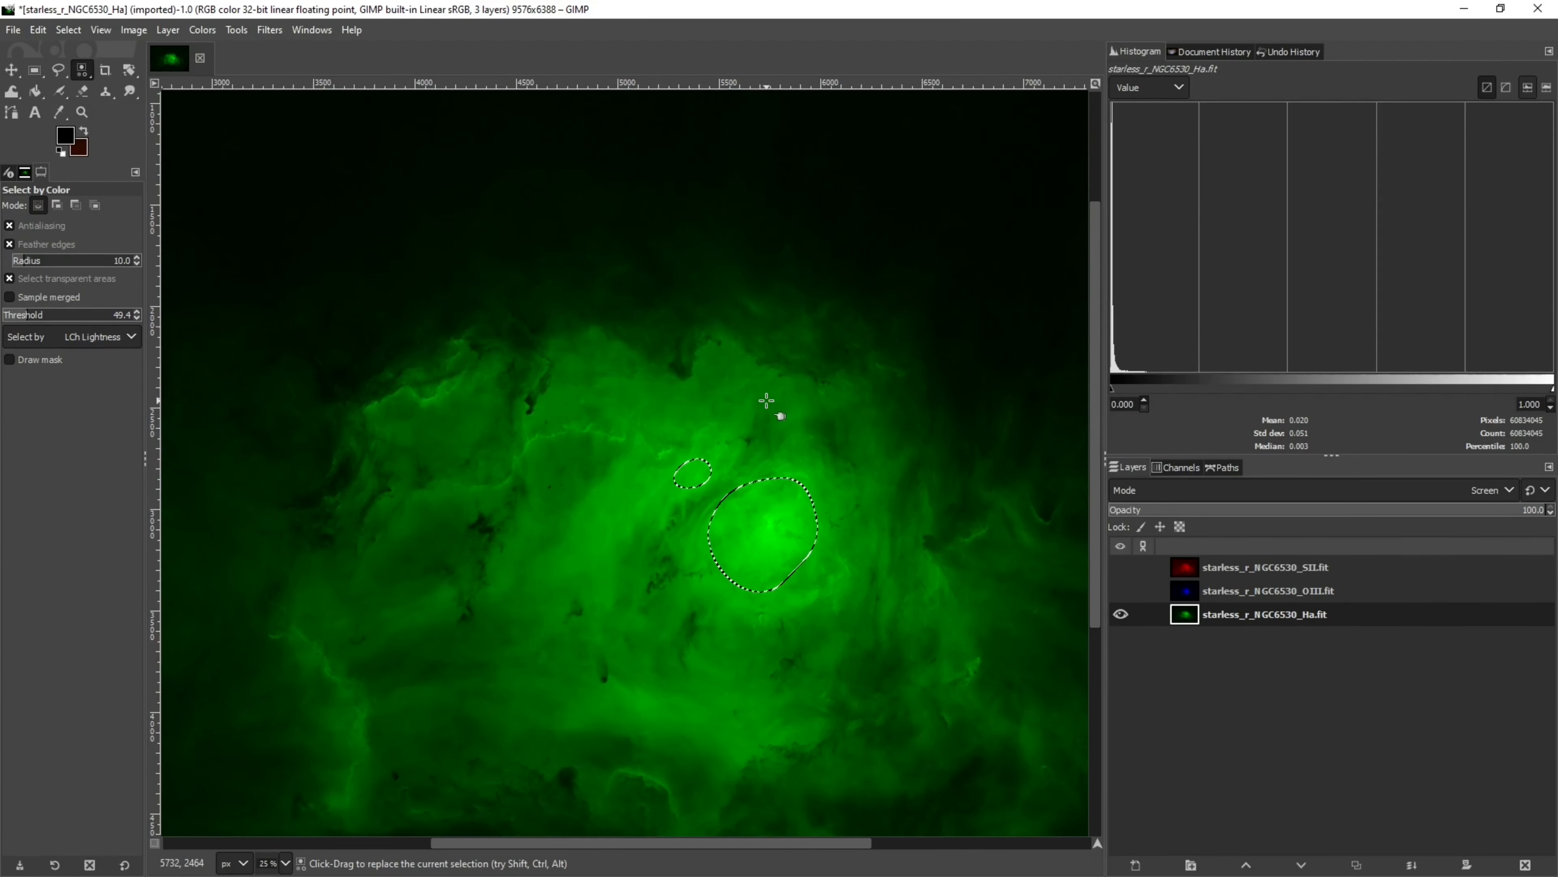
{"action": "left_click", "coordinate": [1123, 565]}
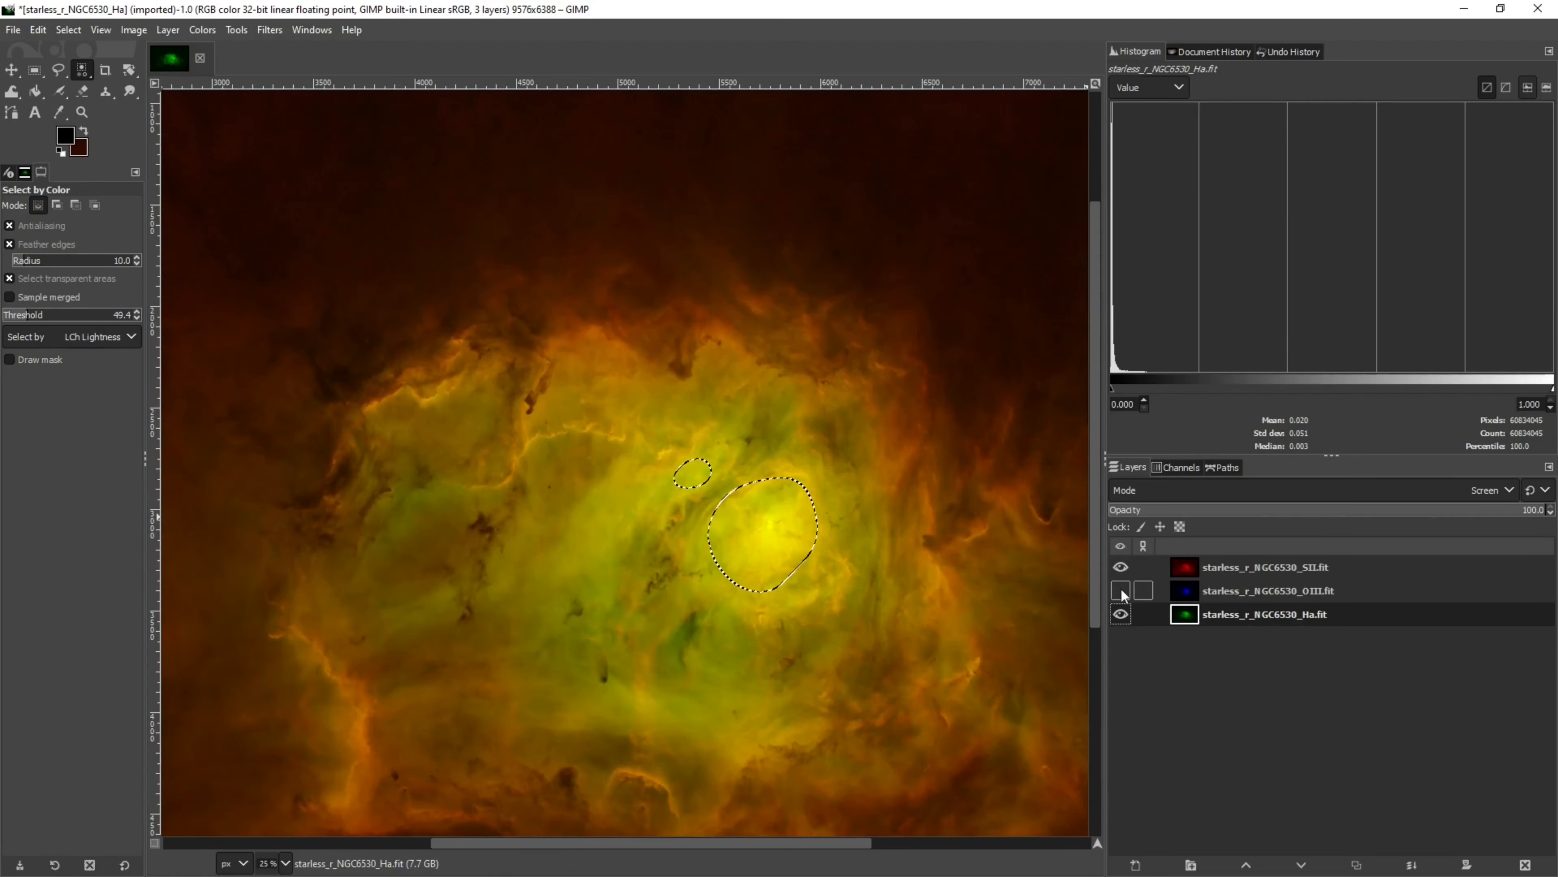
{"action": "left_click", "coordinate": [1121, 590]}
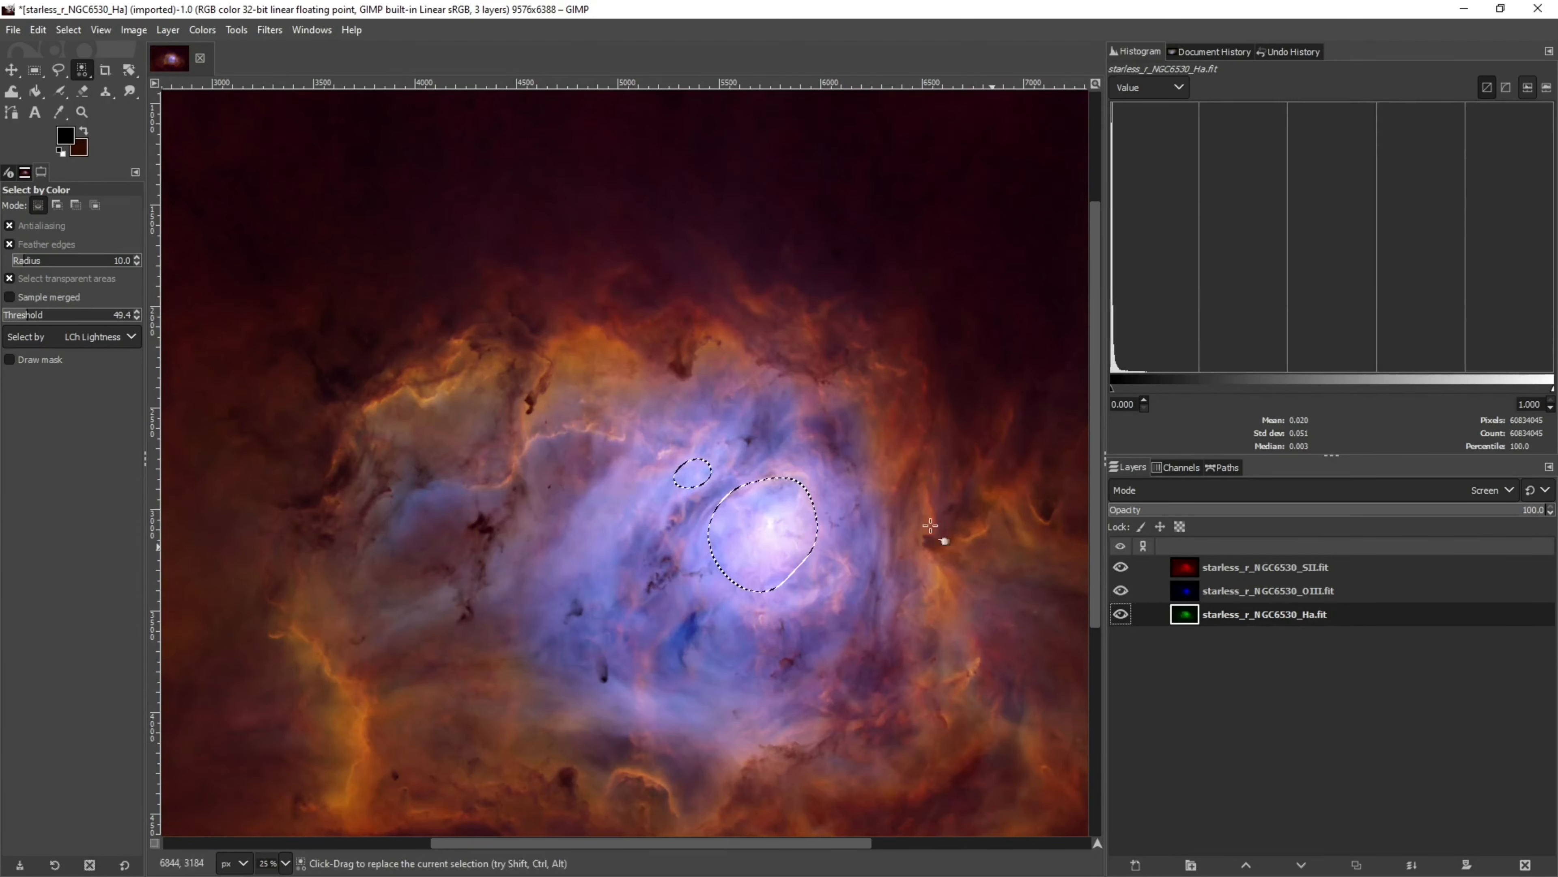
Raise the Ha layer's brightness and contrast to 0.108 each outside the core with Brightness-Contrast, comparing previews
{"action": "left_click", "coordinate": [202, 30]}
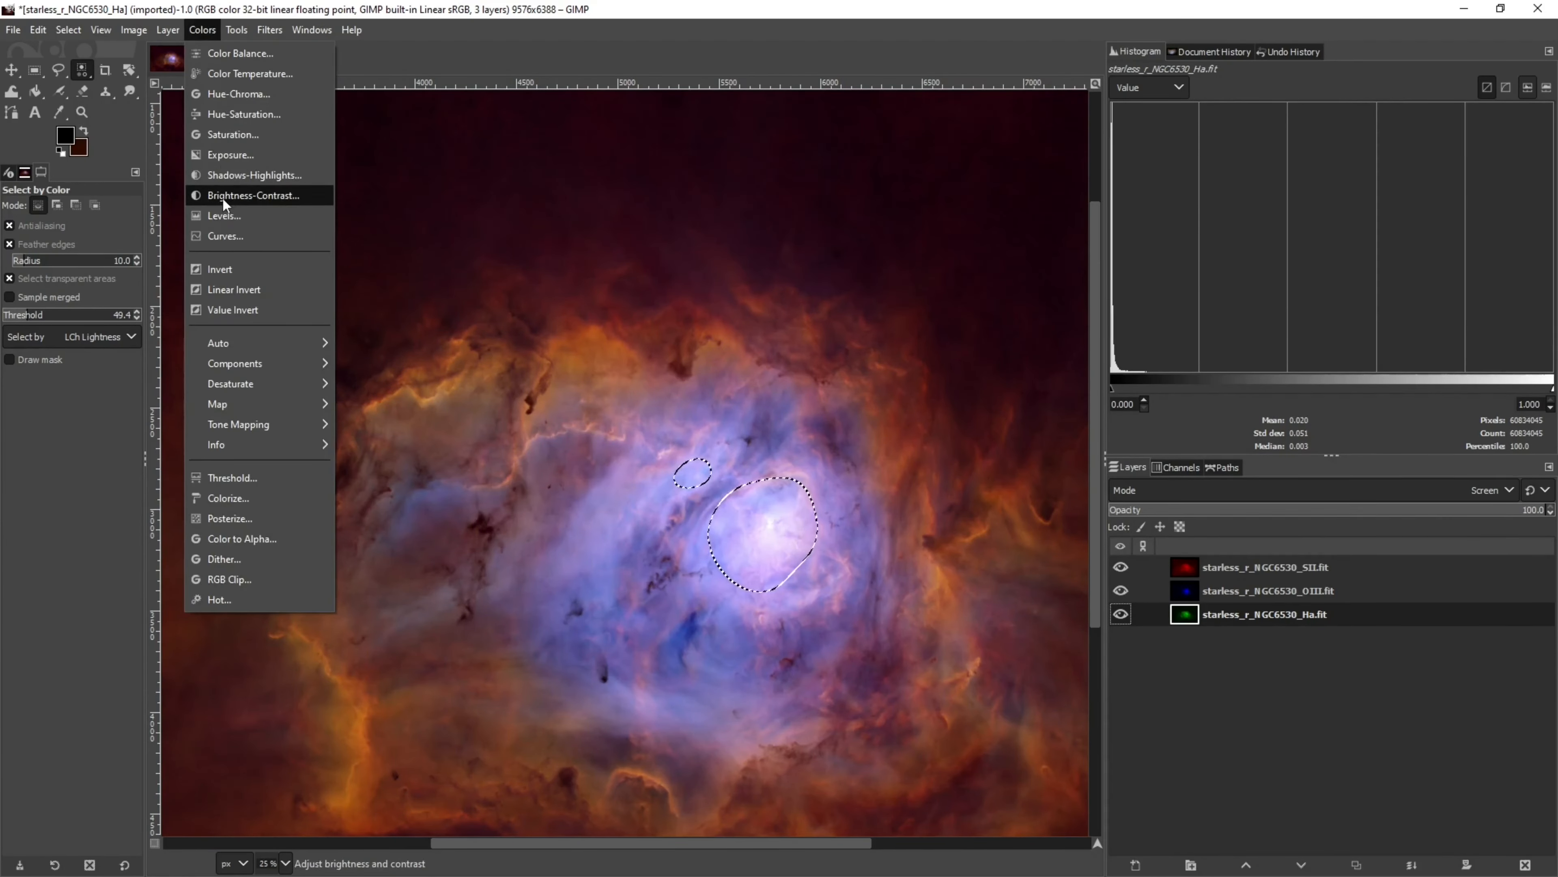
{"action": "left_click", "coordinate": [232, 197]}
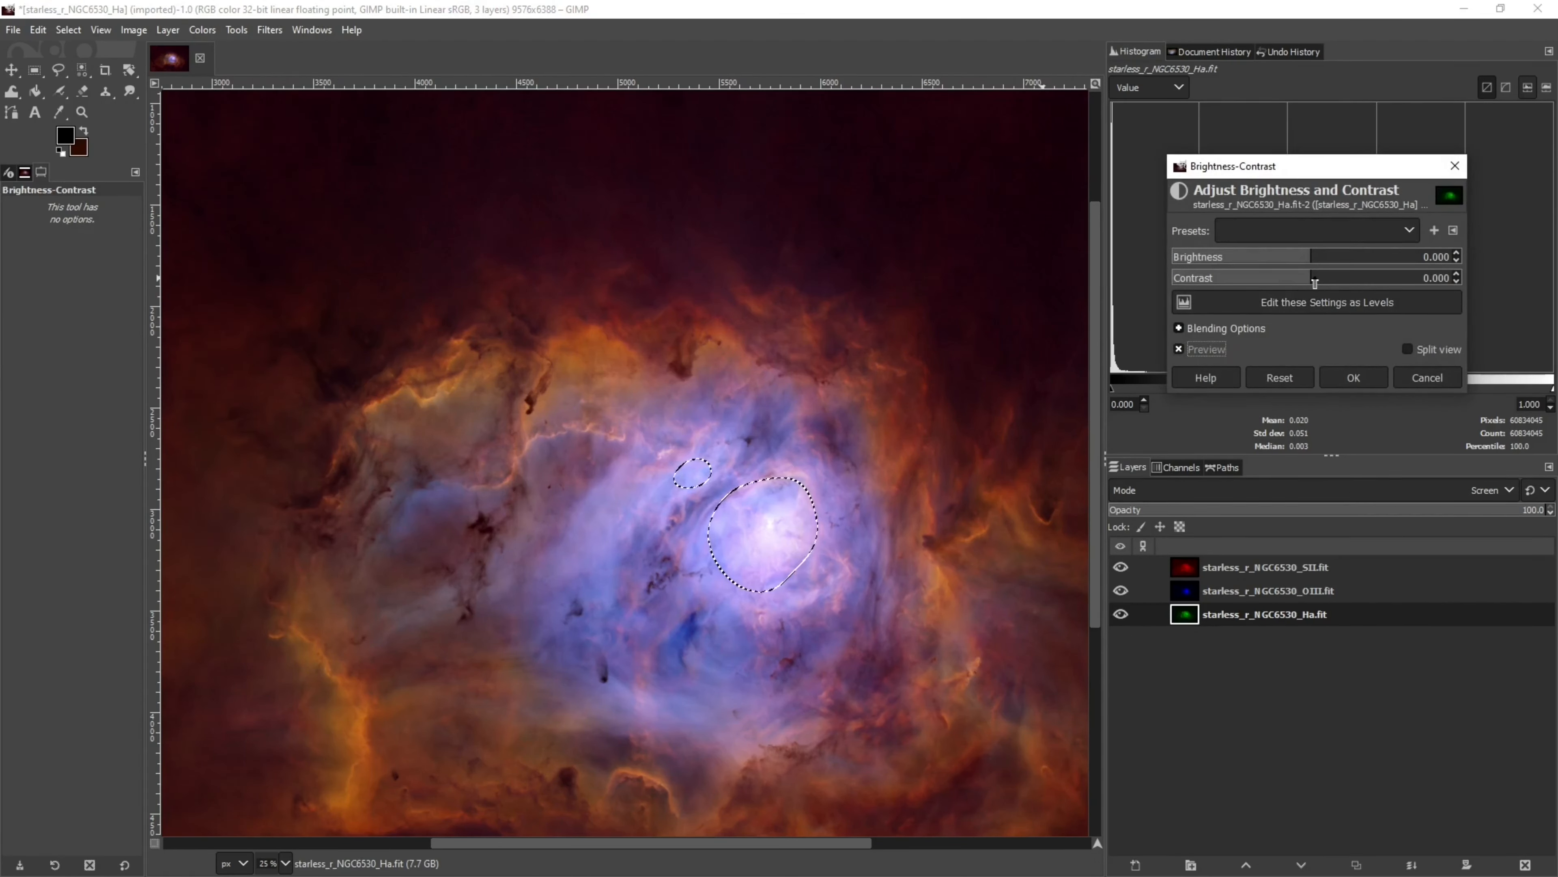
{"action": "left_click_drag", "start_coordinate": [1325, 282], "coordinate": [1331, 281]}
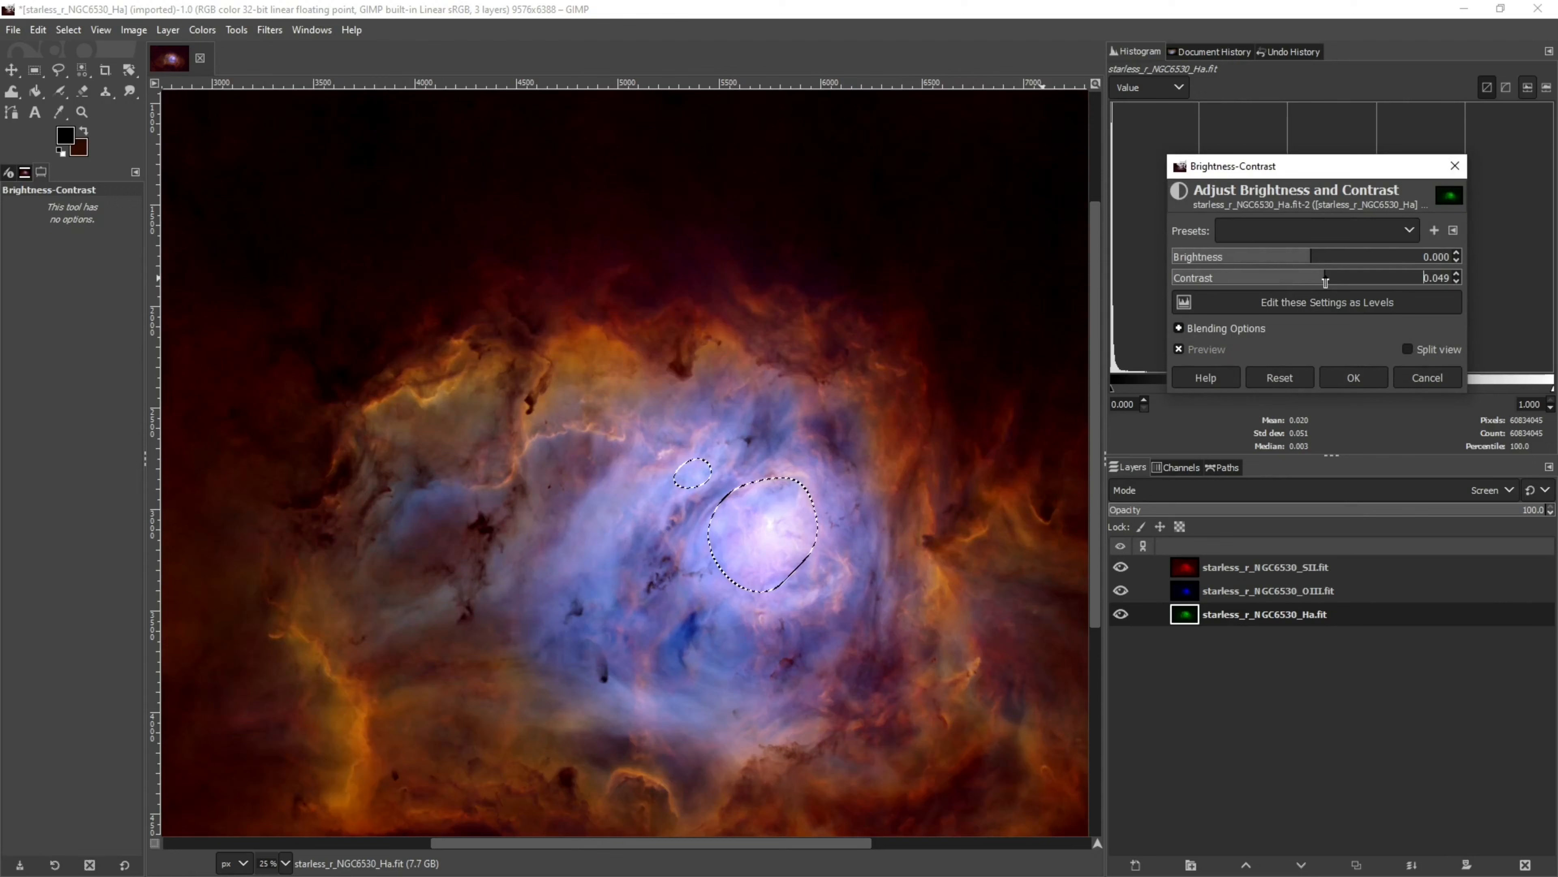
{"action": "left_click", "coordinate": [1350, 282]}
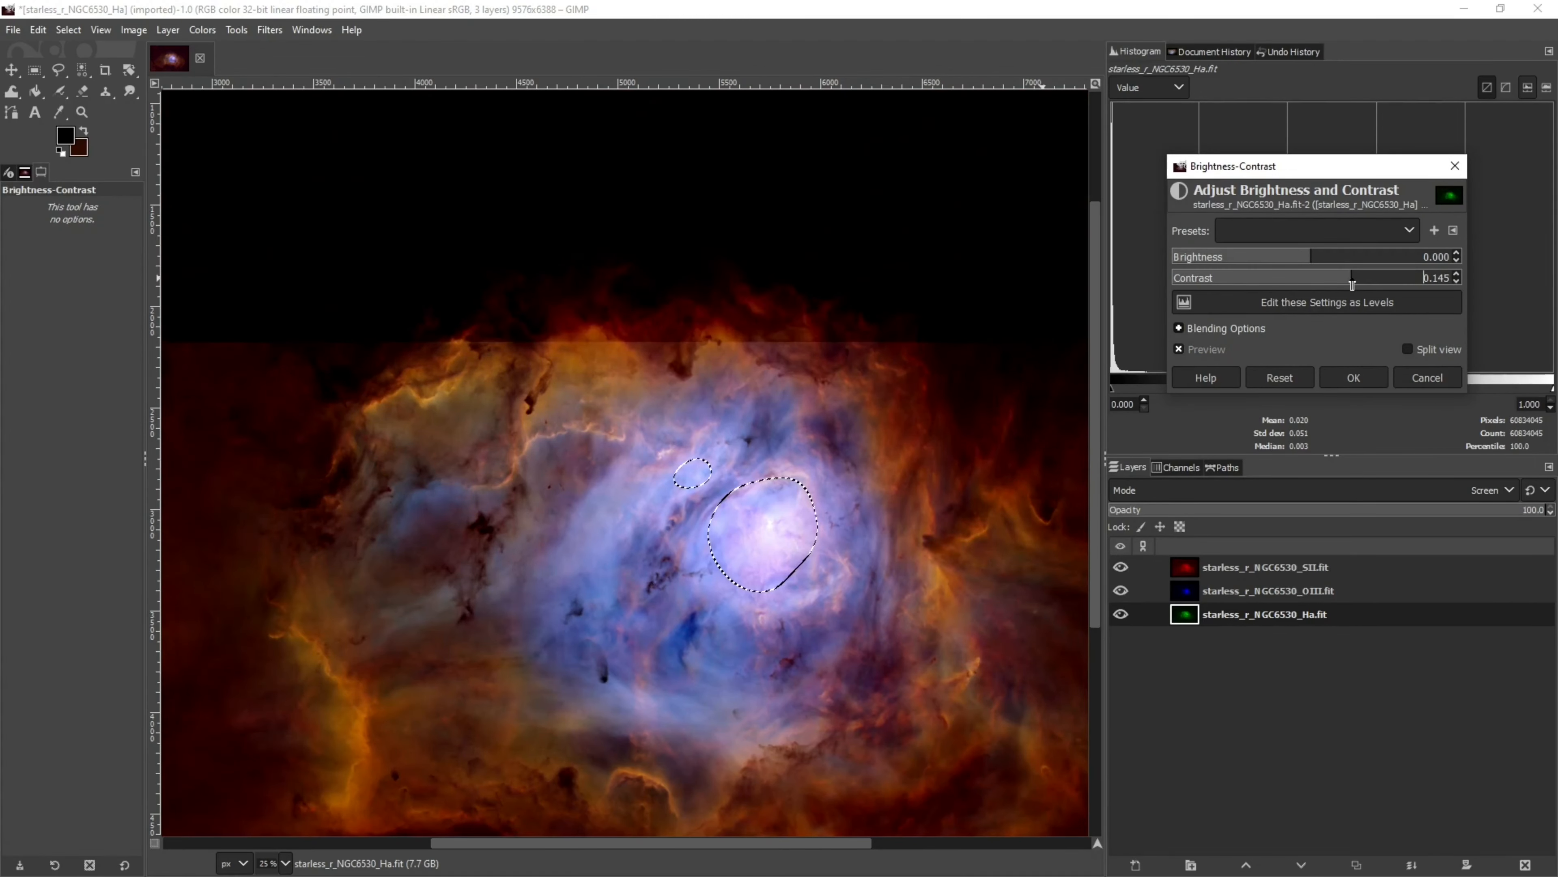
{"action": "left_click", "coordinate": [1333, 258]}
{"action": "left_click", "coordinate": [1348, 258]}
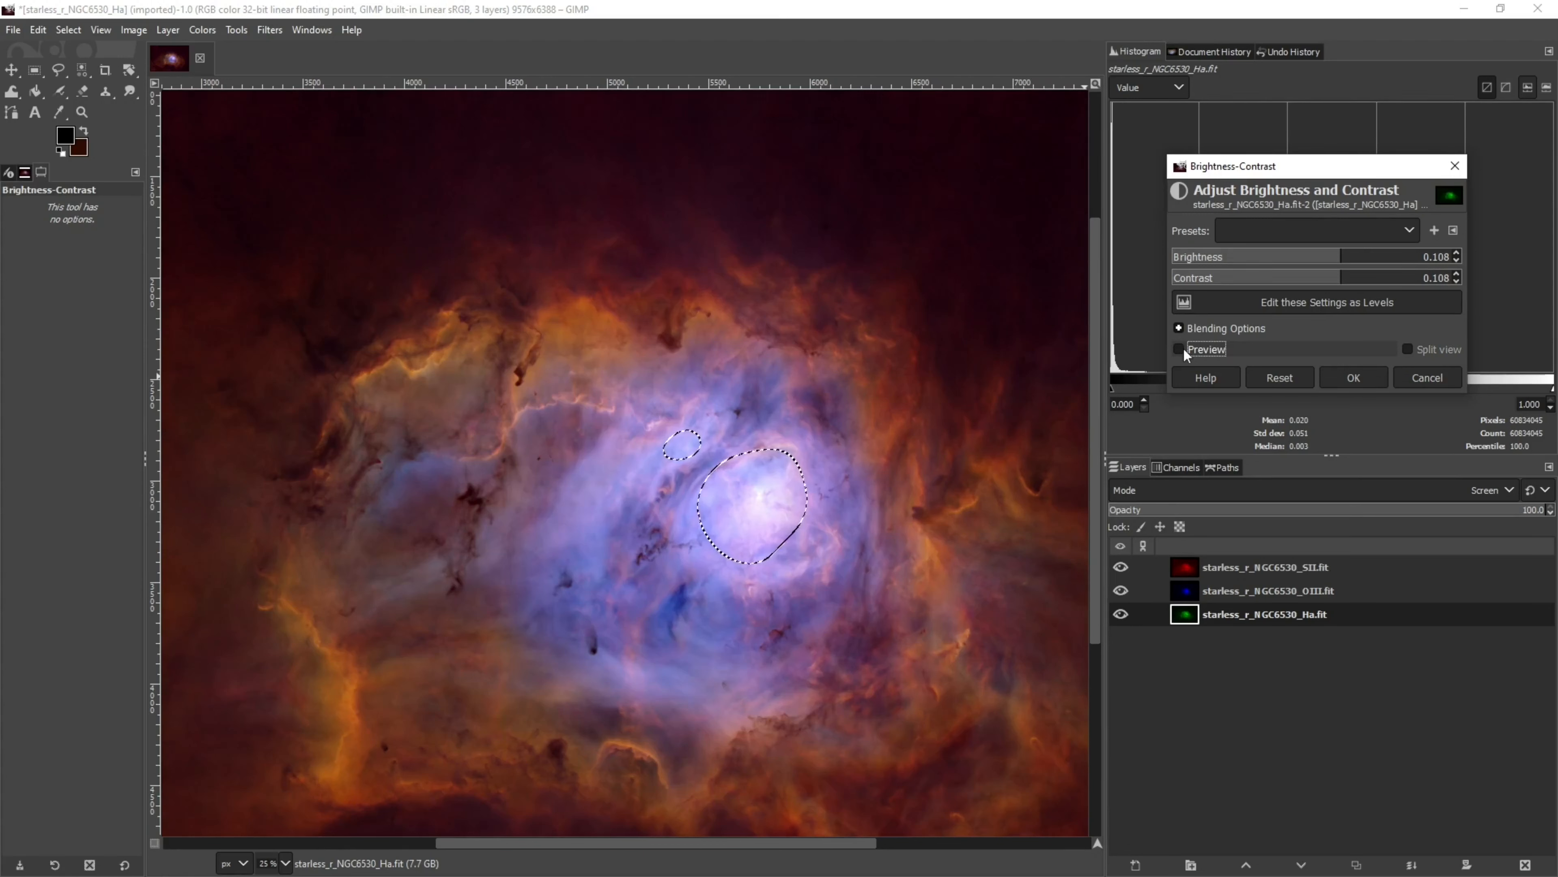
{"action": "left_click", "coordinate": [1179, 348]}
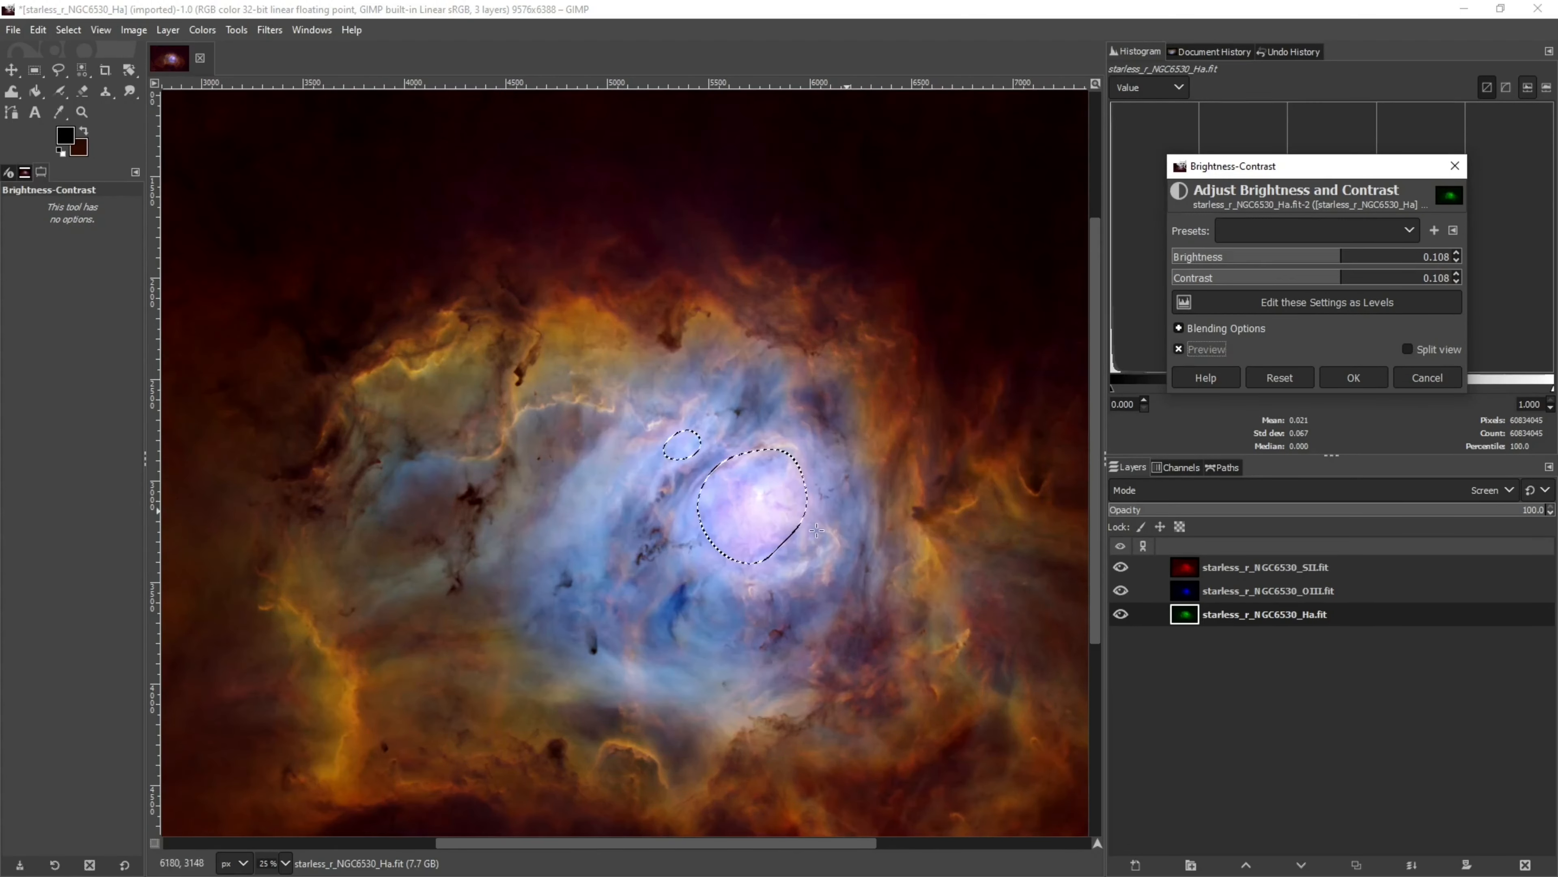
{"action": "left_click", "coordinate": [1179, 350]}
{"action": "left_click", "coordinate": [1180, 350]}
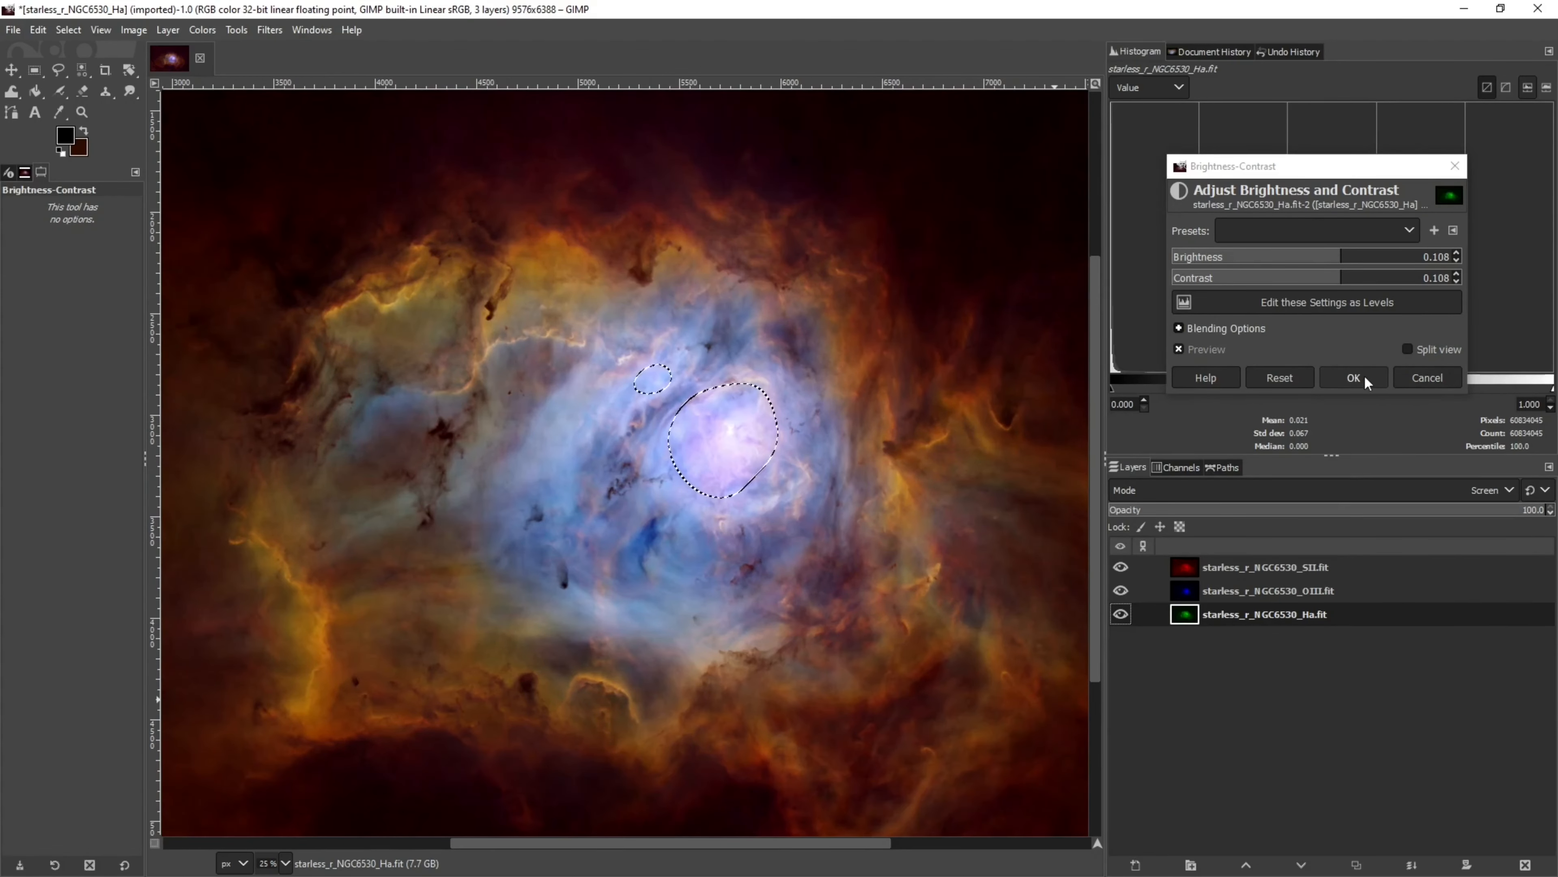
{"action": "left_click", "coordinate": [1363, 378]}
Invert the selection back to the core and darken the Ha core with Curves, lowering a point to about input 56, output 42
{"action": "scroll", "coordinate": [764, 447], "scroll_direction": "up", "scroll_amount": 2}
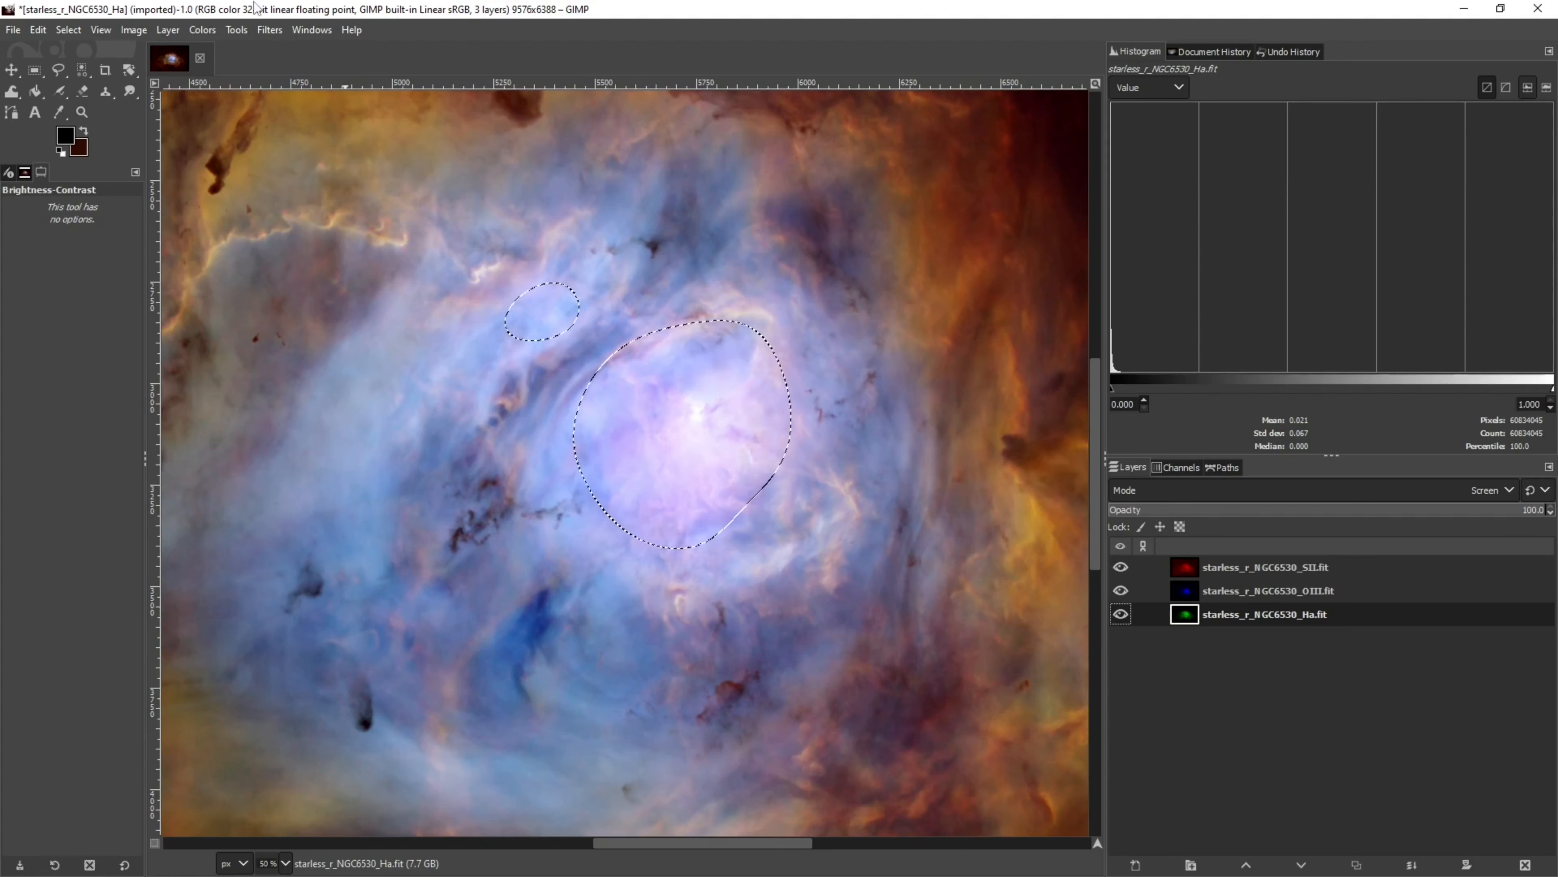
{"action": "left_click", "coordinate": [68, 30]}
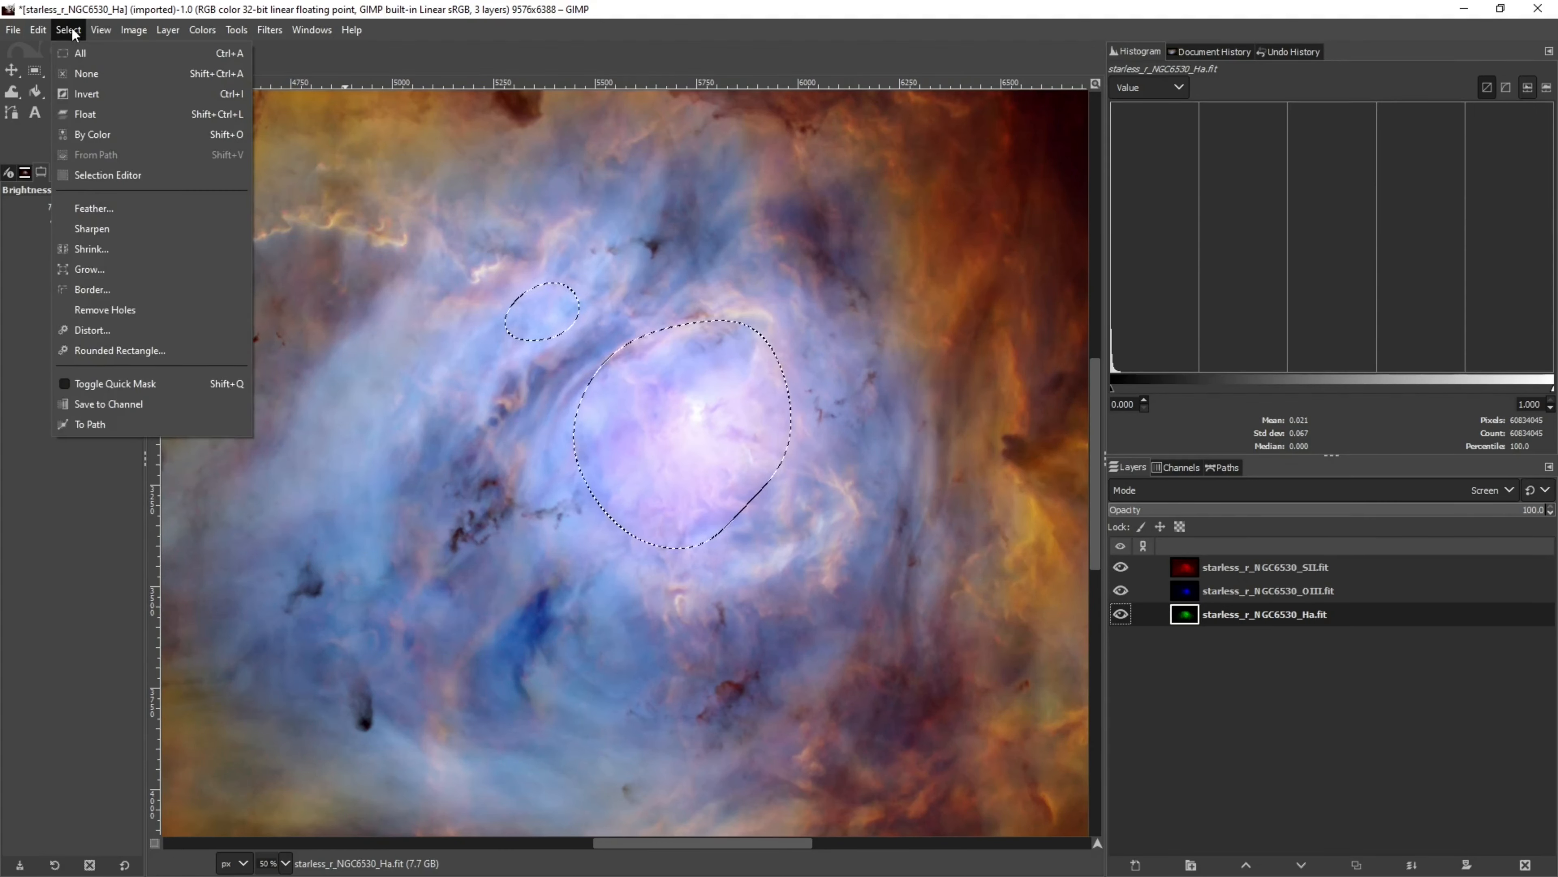
{"action": "left_click", "coordinate": [80, 95]}
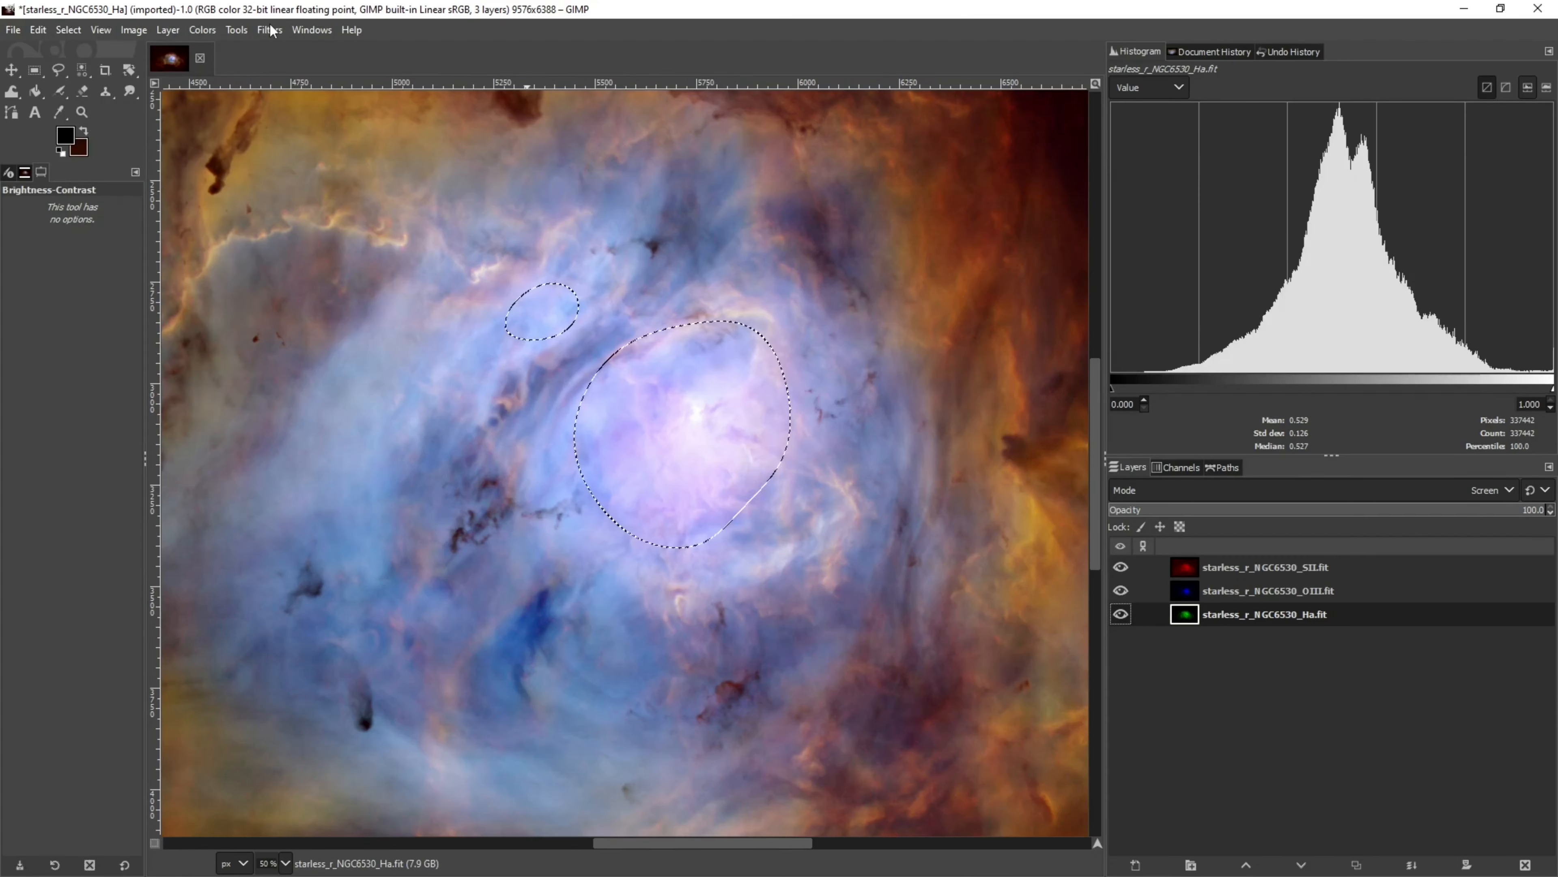
{"action": "left_click", "coordinate": [205, 31]}
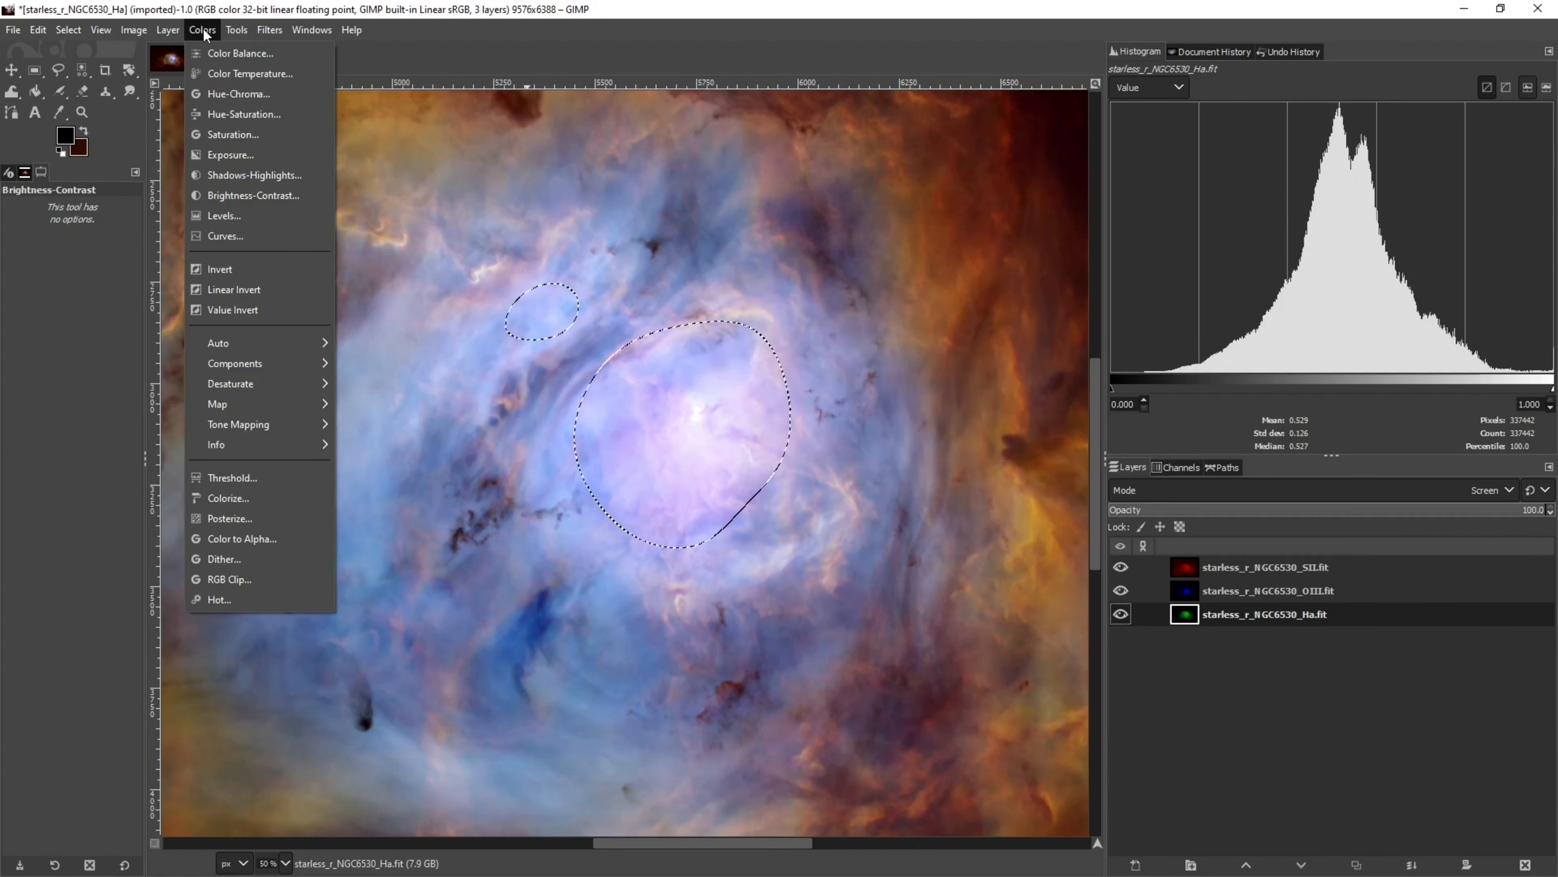
{"action": "left_click", "coordinate": [221, 236]}
{"action": "left_click_drag", "start_coordinate": [1409, 274], "coordinate": [1408, 313]}
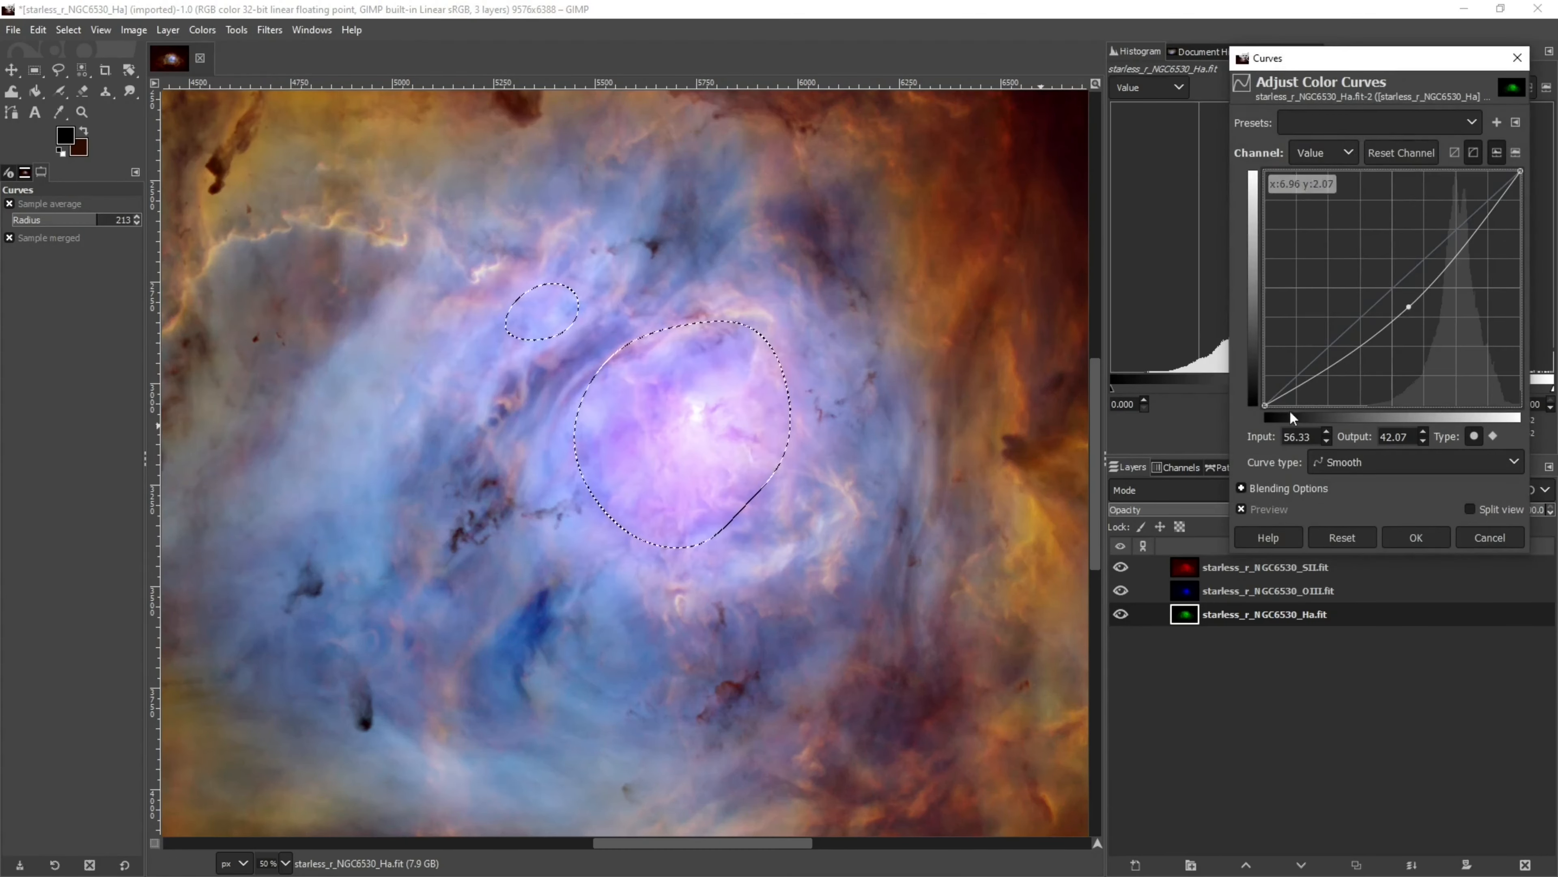
{"action": "left_click", "coordinate": [1406, 539]}
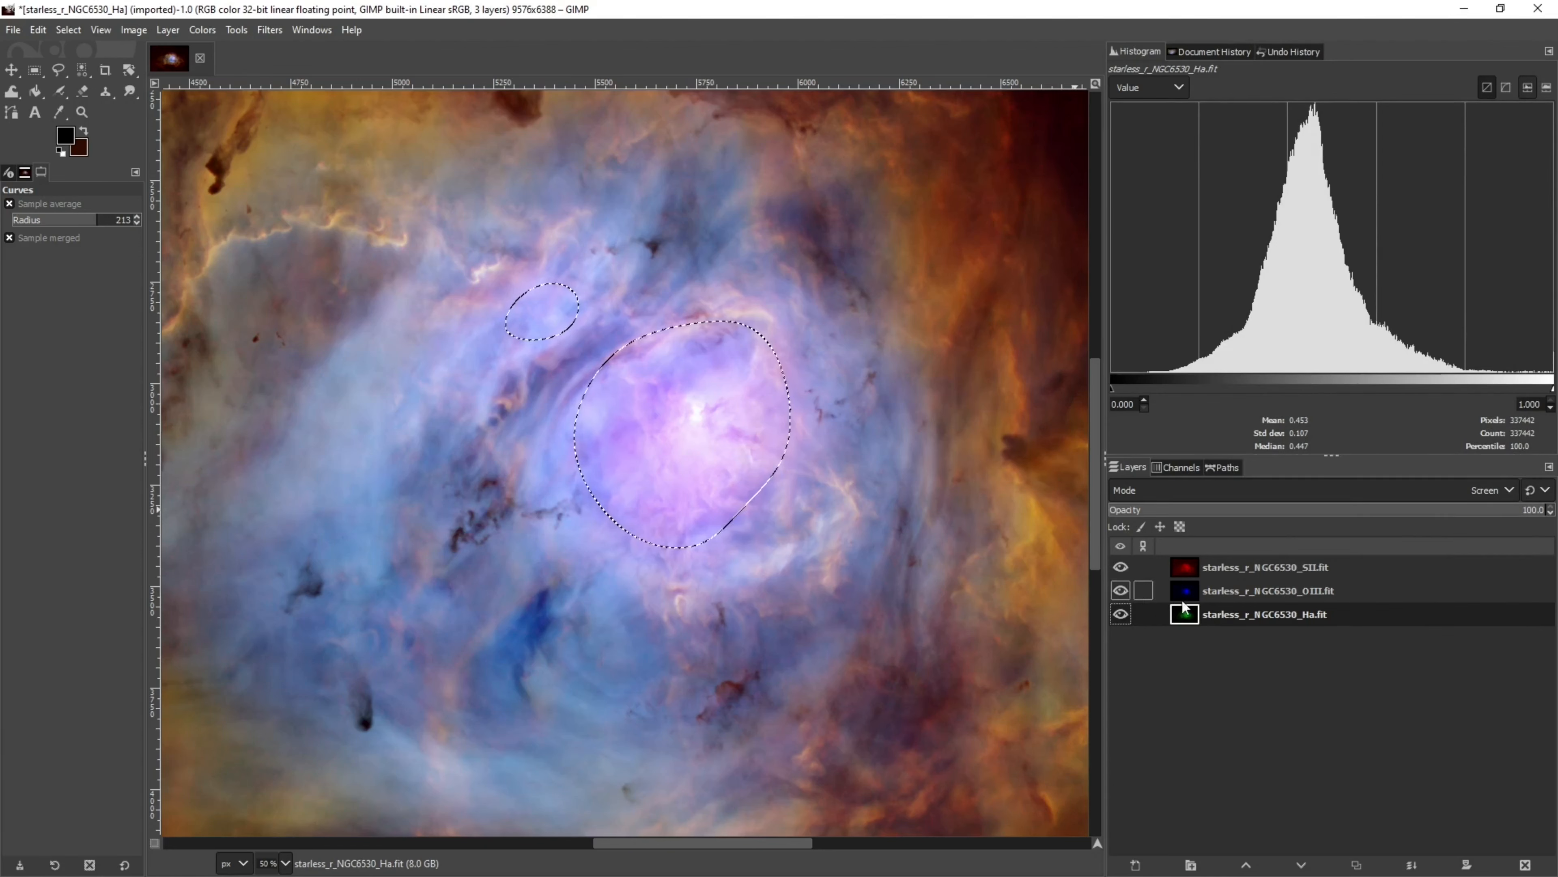
Darken the SII layer's core with Curves, pulling a midtone point to about input 57, output 31, comparing previews
{"action": "left_click", "coordinate": [1186, 573]}
{"action": "left_click", "coordinate": [270, 30]}
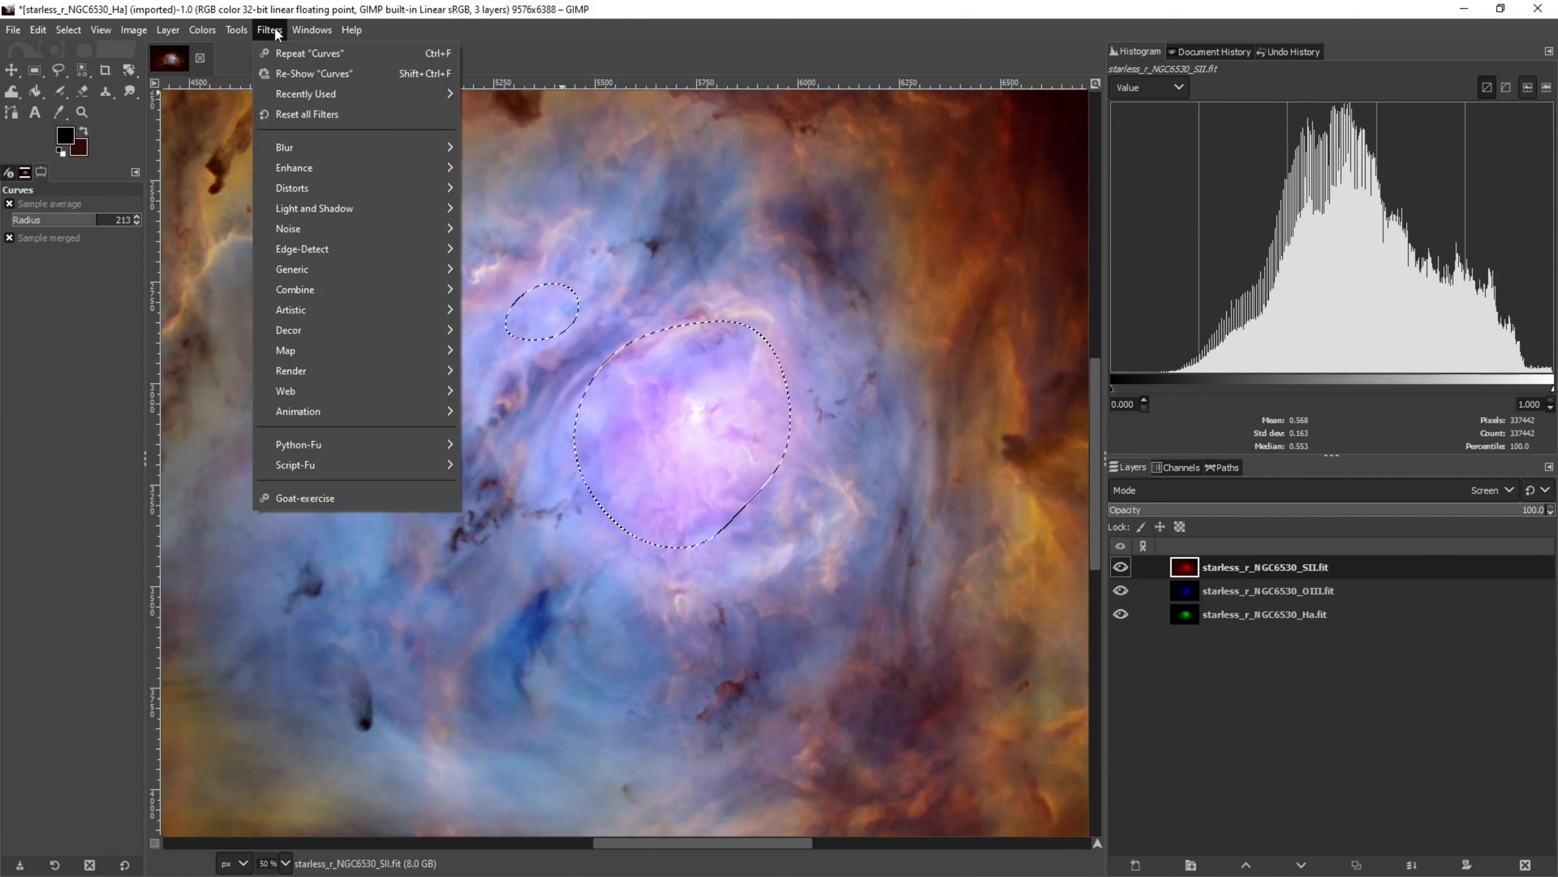
{"action": "left_click", "coordinate": [341, 73]}
{"action": "left_click_drag", "start_coordinate": [1401, 313], "coordinate": [1411, 332]}
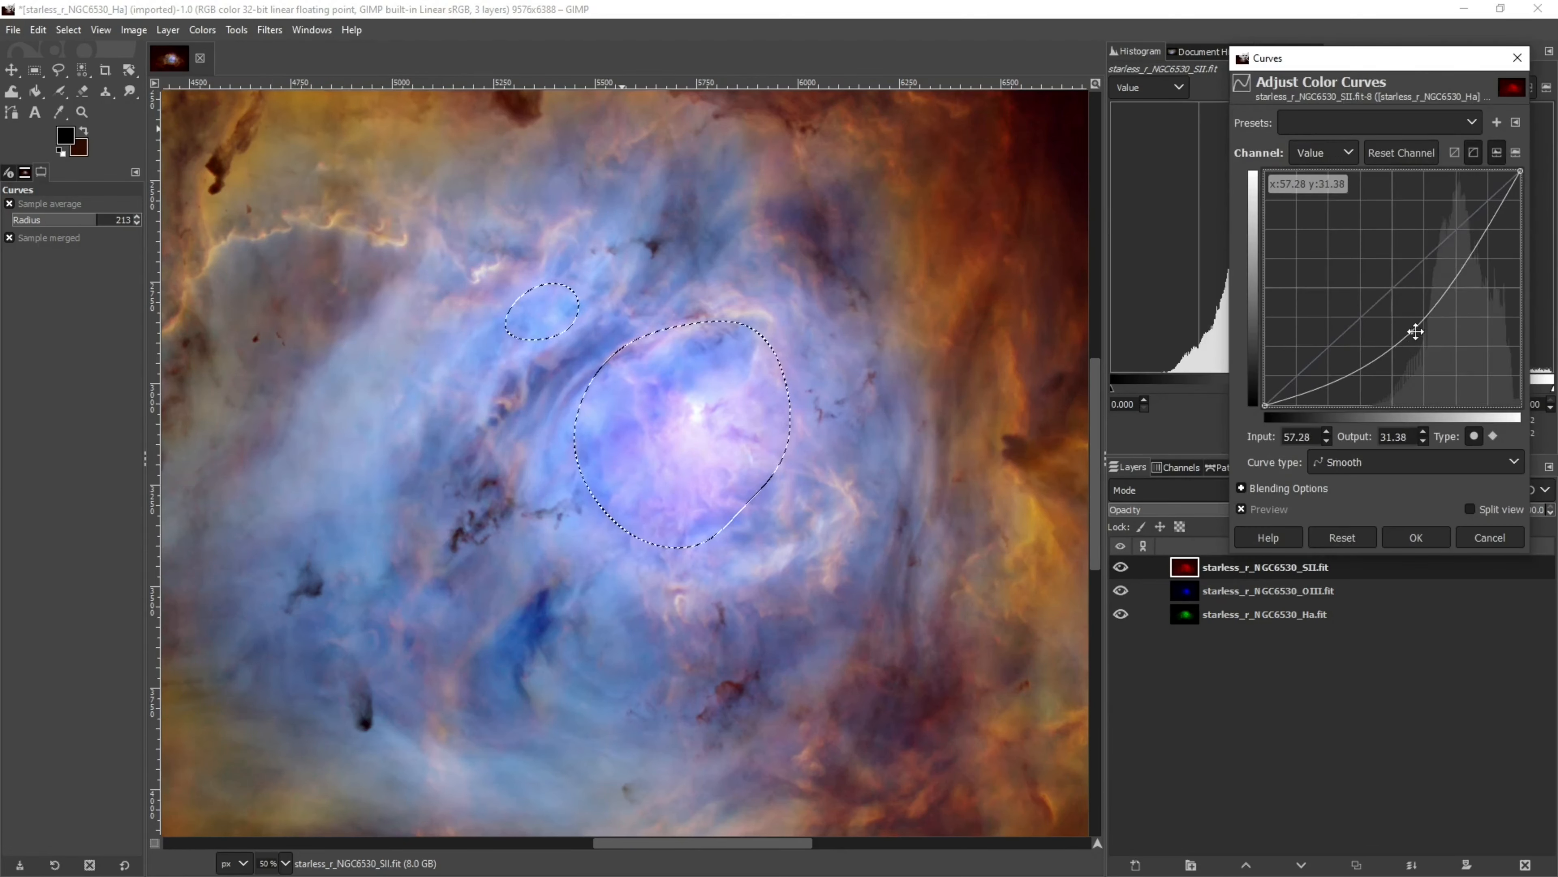
{"action": "left_click", "coordinate": [1240, 509]}
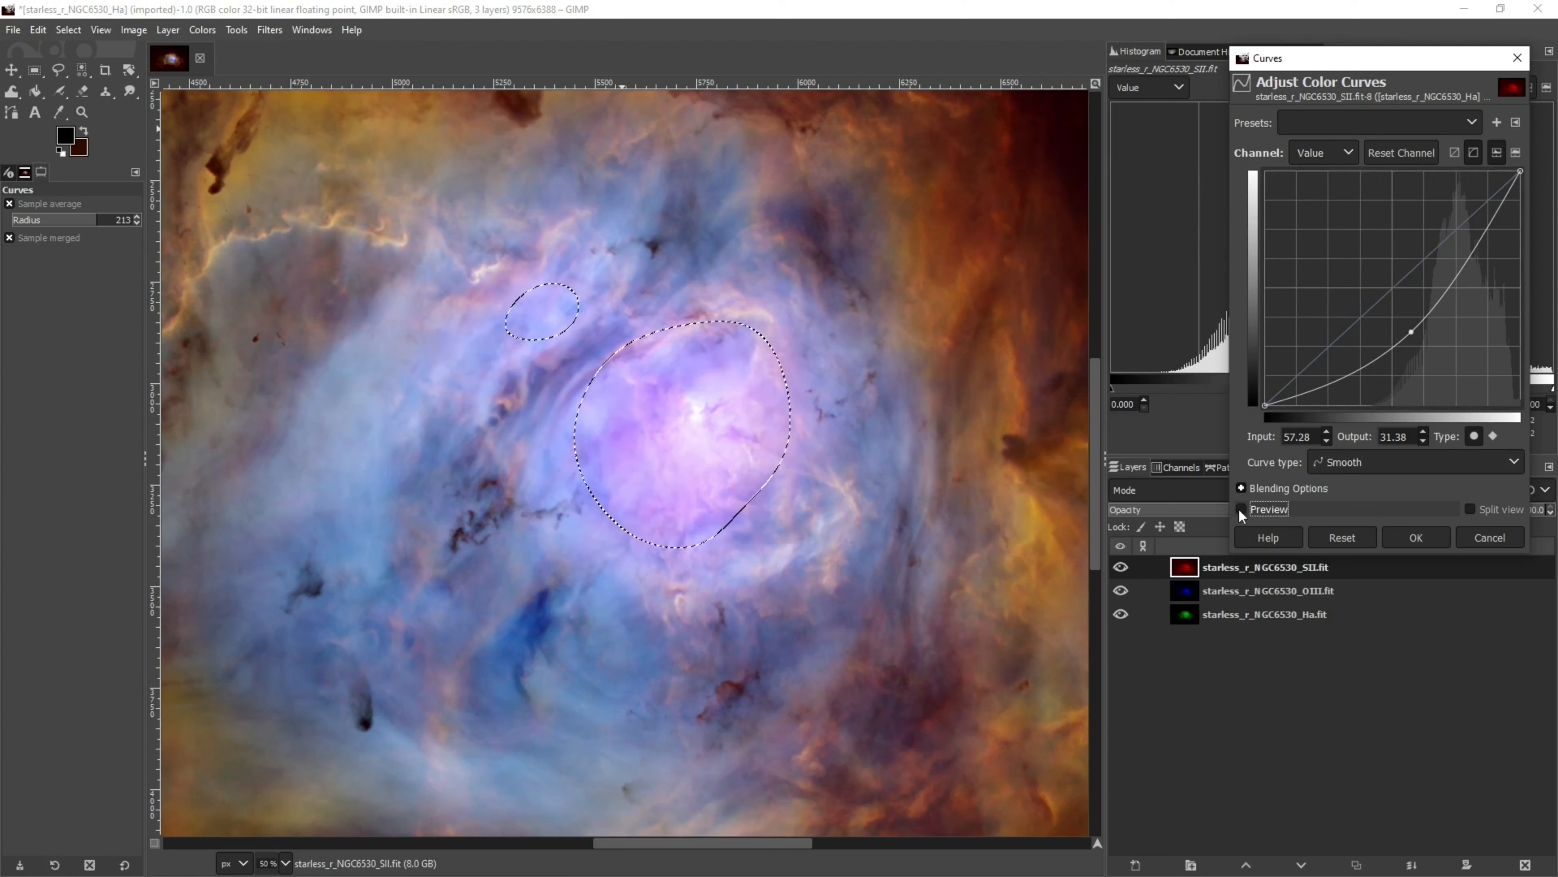
{"action": "left_click", "coordinate": [1239, 509]}
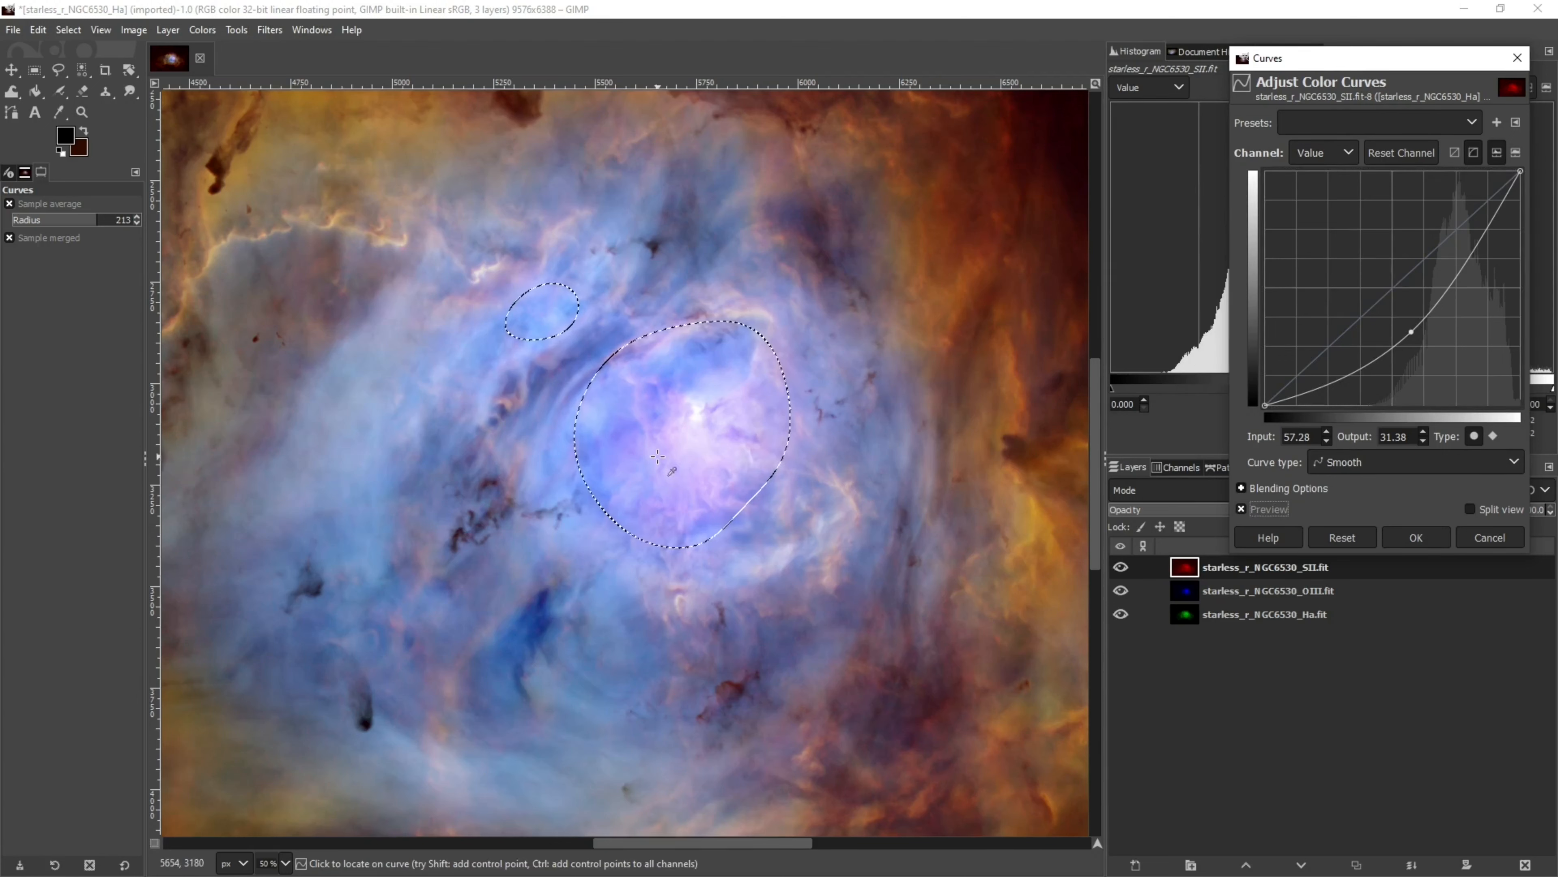
{"action": "left_click", "coordinate": [1413, 539]}
Lower the OIII layer's core highlights with Curves, dragging the white endpoint down to about output 89
{"action": "key", "text": "minus"}
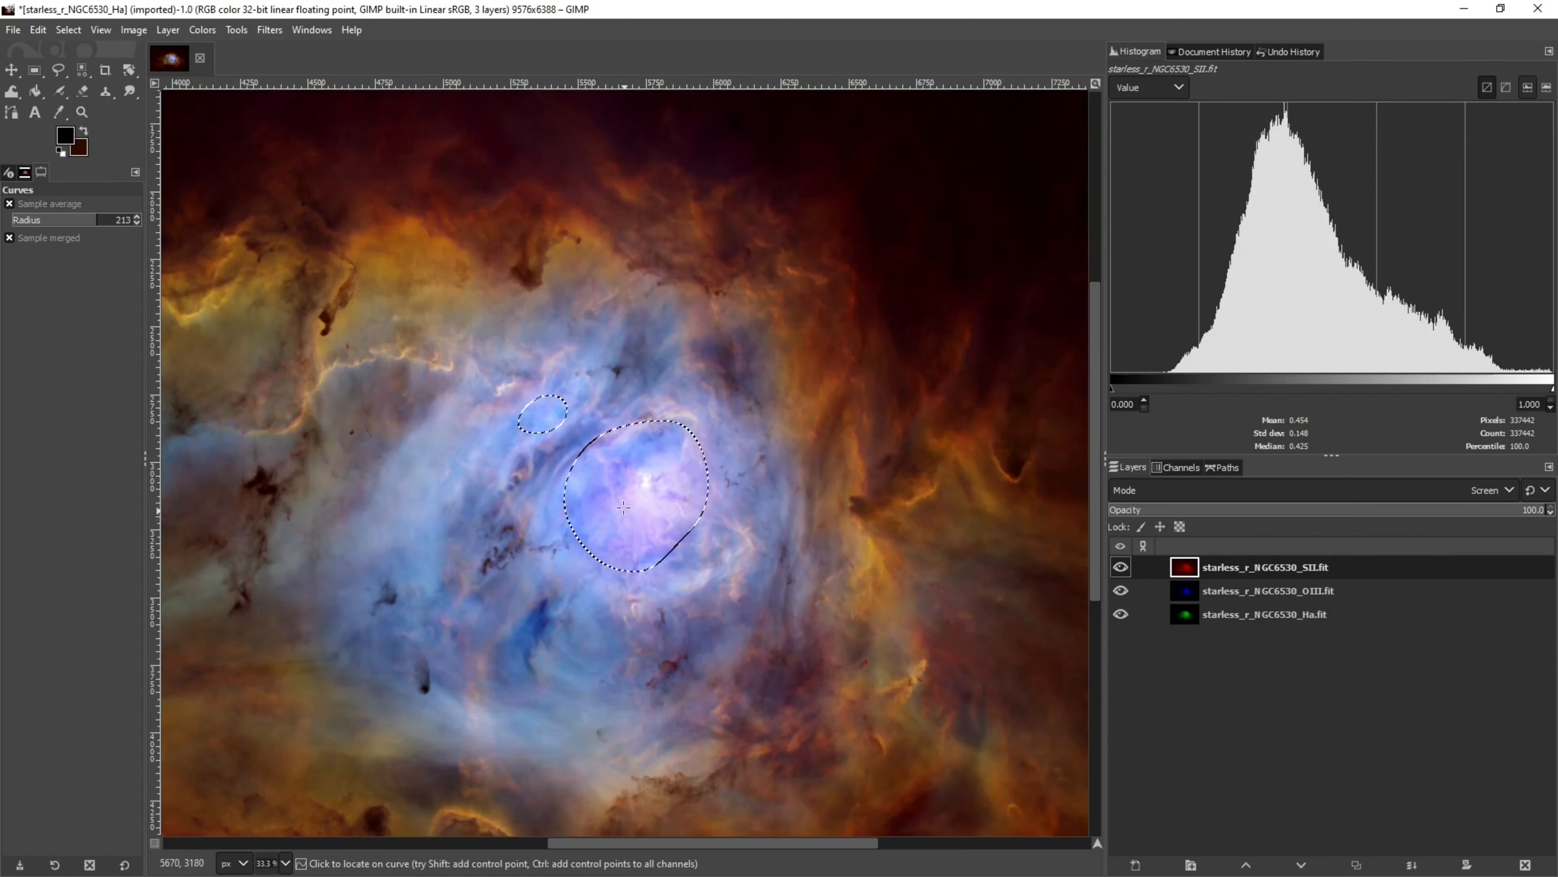
{"action": "key", "text": "plus"}
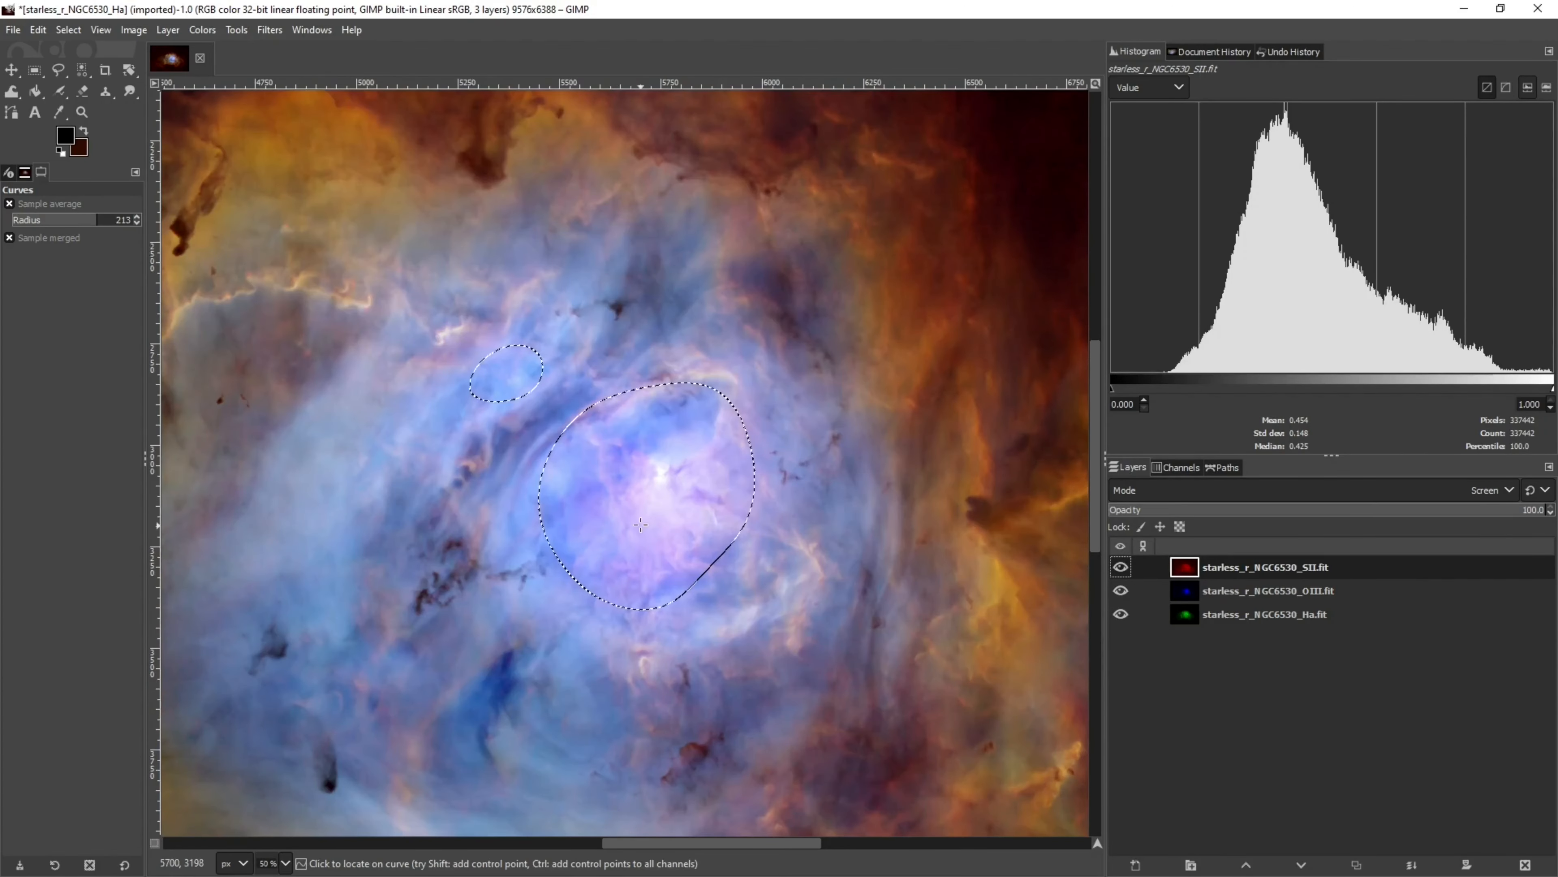
{"action": "left_click", "coordinate": [1191, 591]}
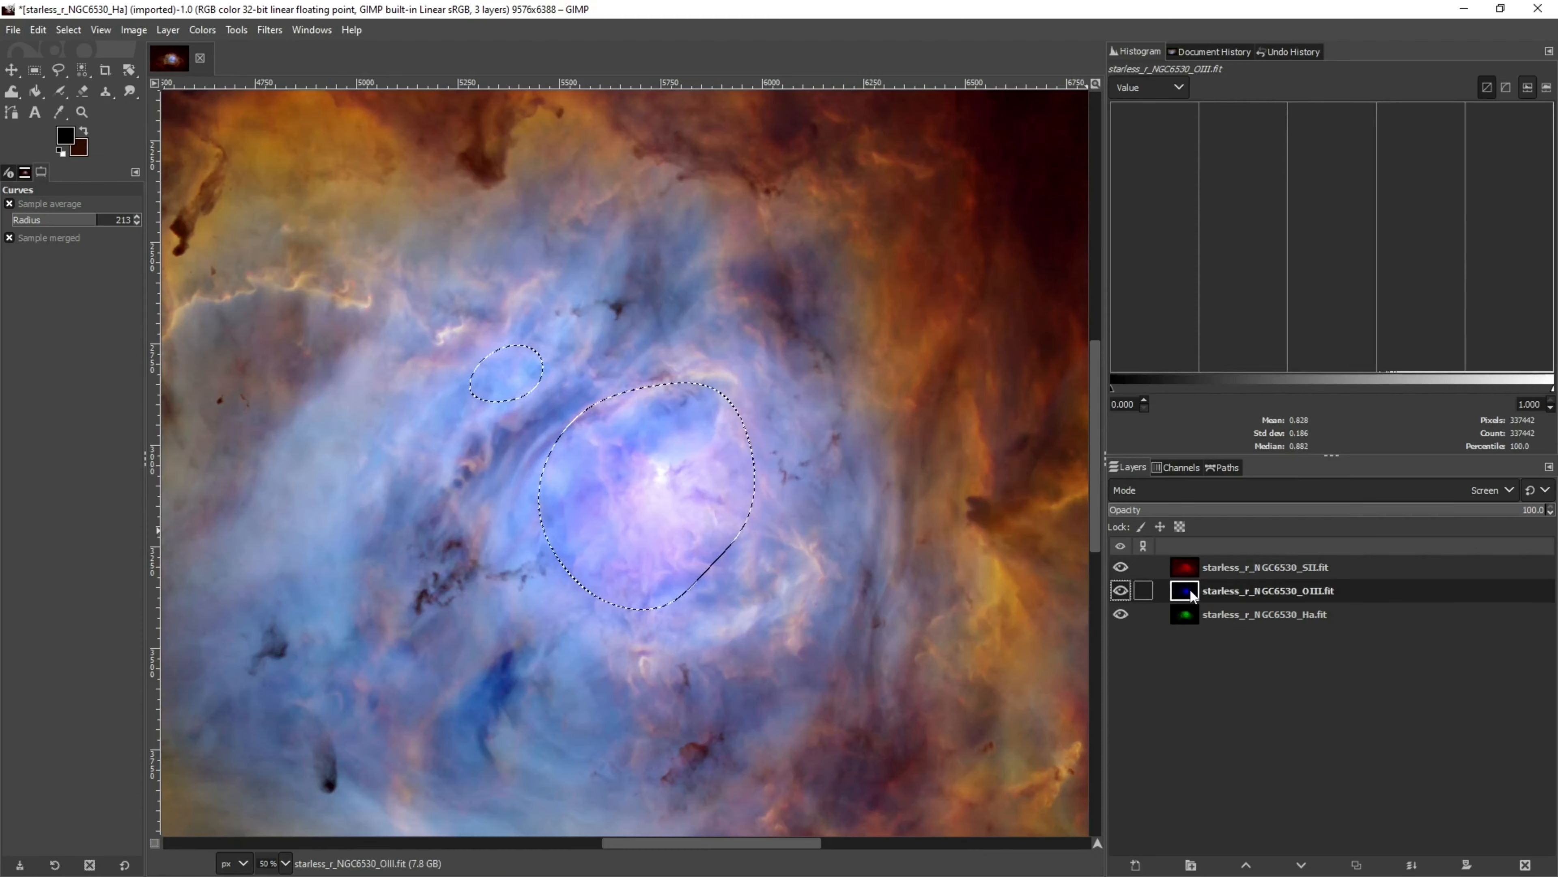
{"action": "left_click", "coordinate": [270, 30]}
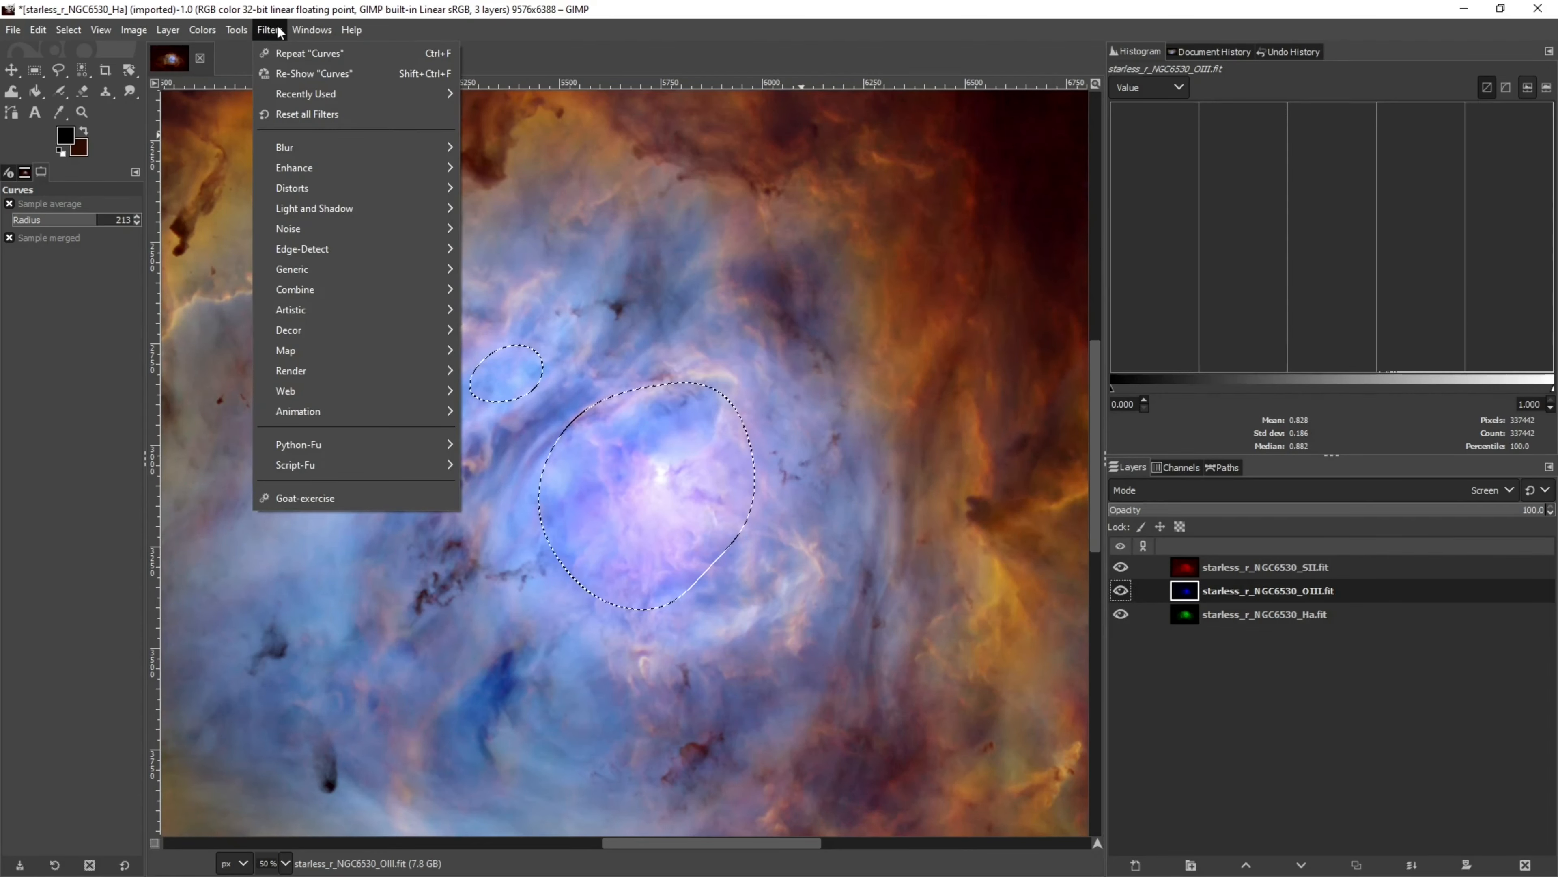
{"action": "left_click", "coordinate": [283, 72]}
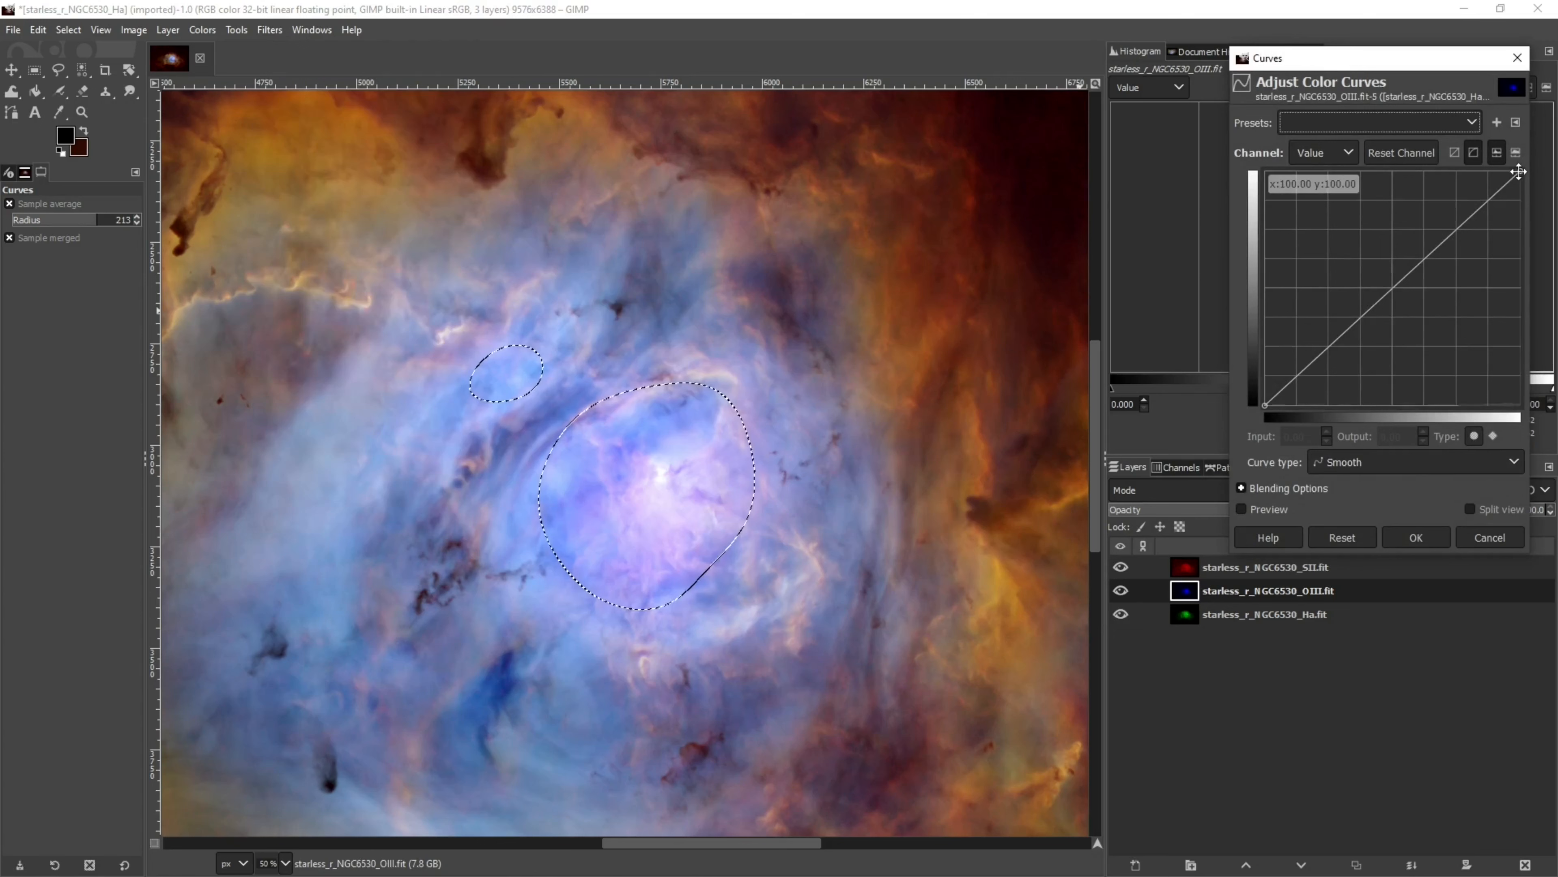
{"action": "left_click_drag", "start_coordinate": [1521, 171], "coordinate": [1520, 199]}
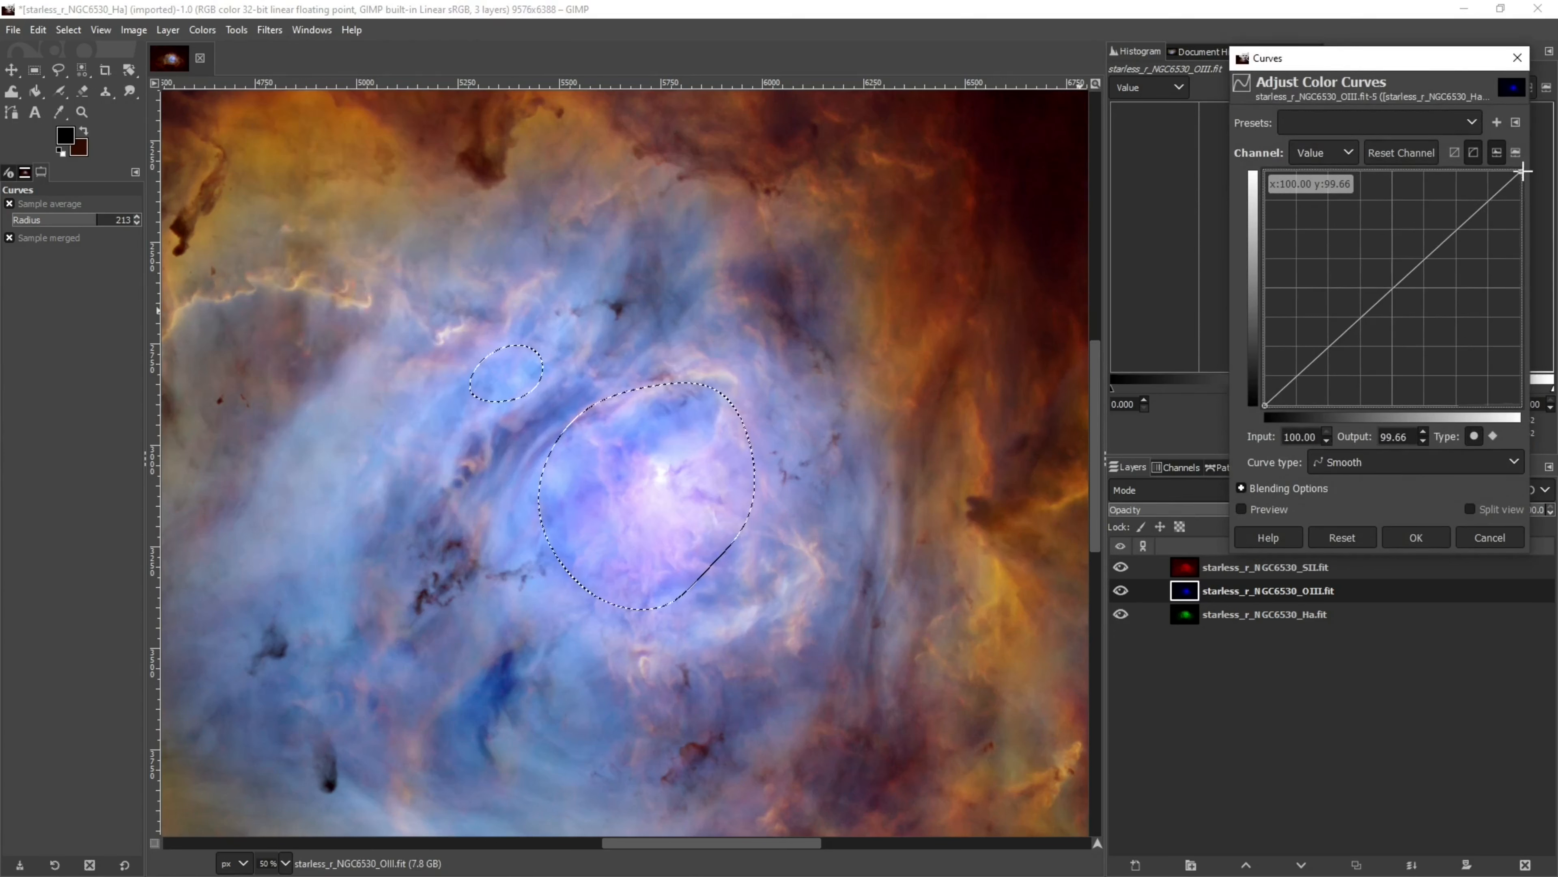
{"action": "left_click", "coordinate": [1241, 509]}
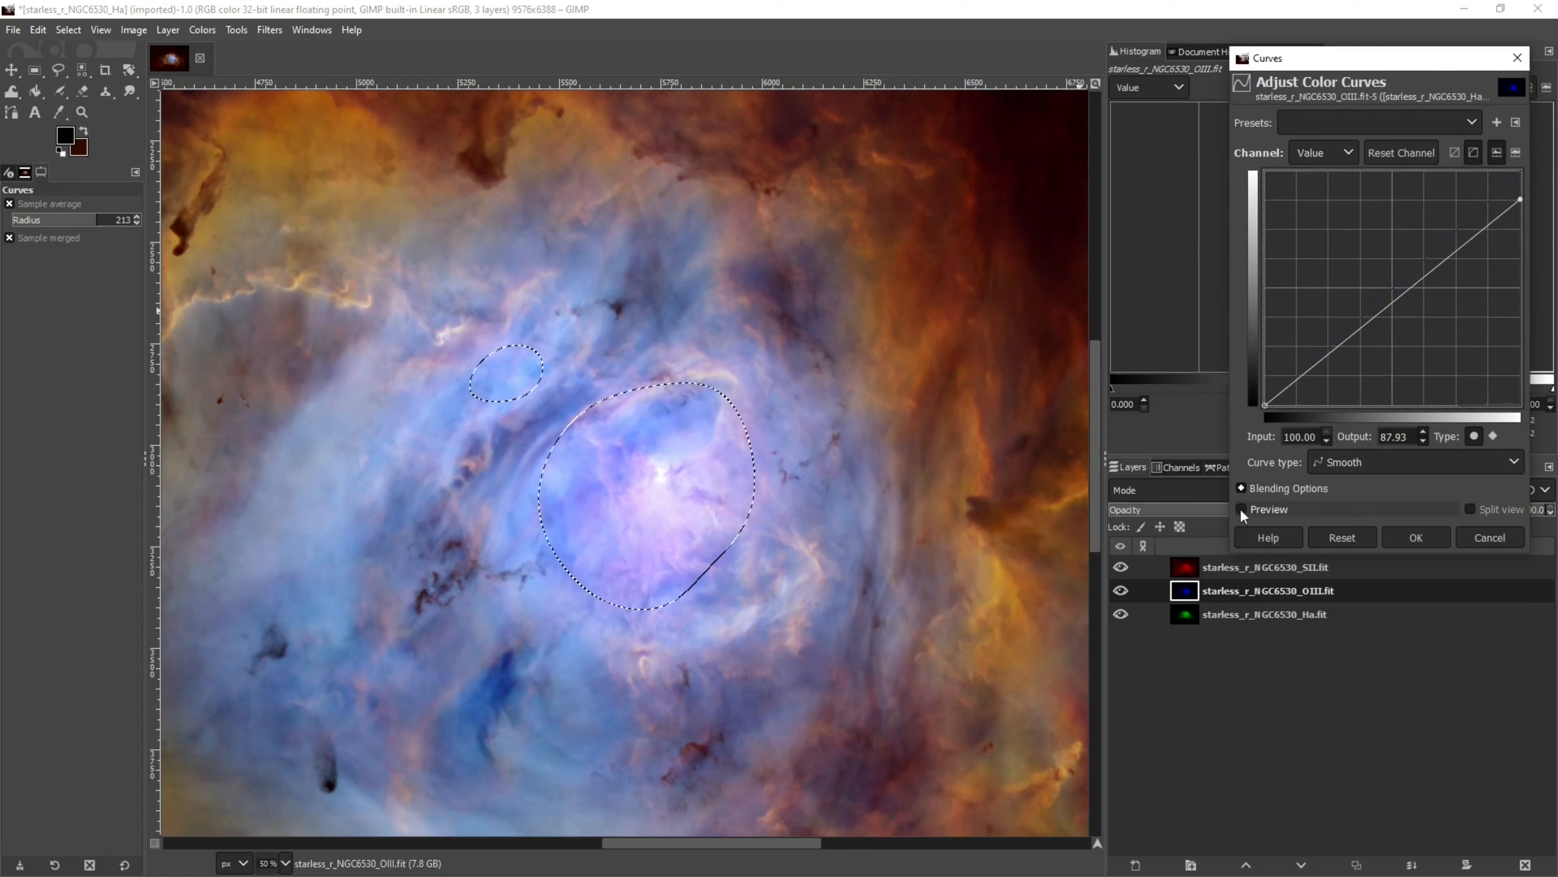
{"action": "left_click_drag", "start_coordinate": [1521, 199], "coordinate": [1527, 196]}
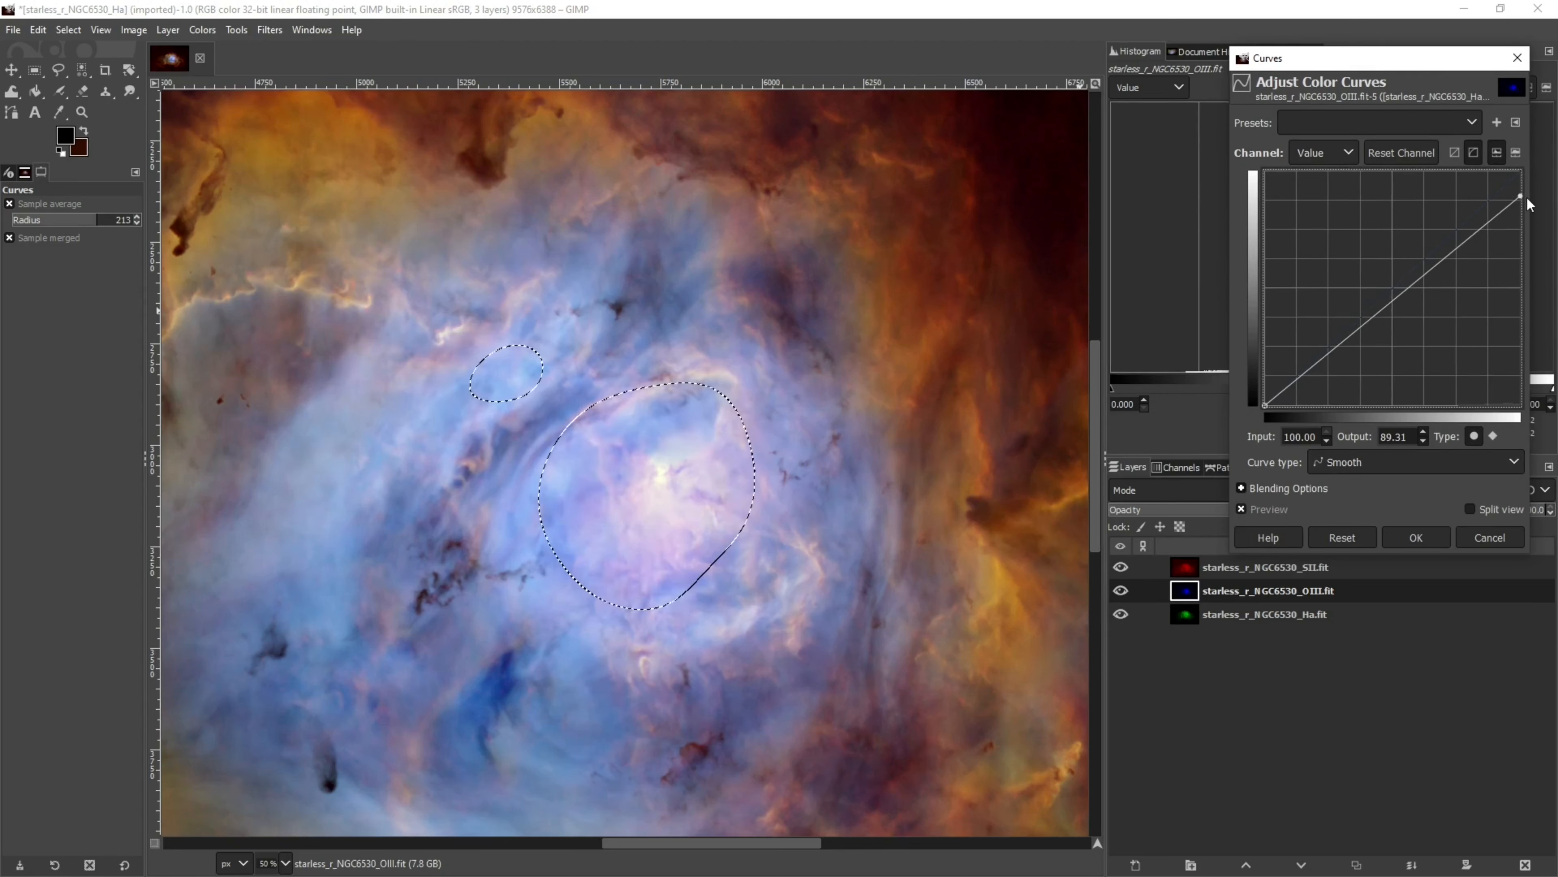
{"action": "left_click", "coordinate": [1414, 537]}
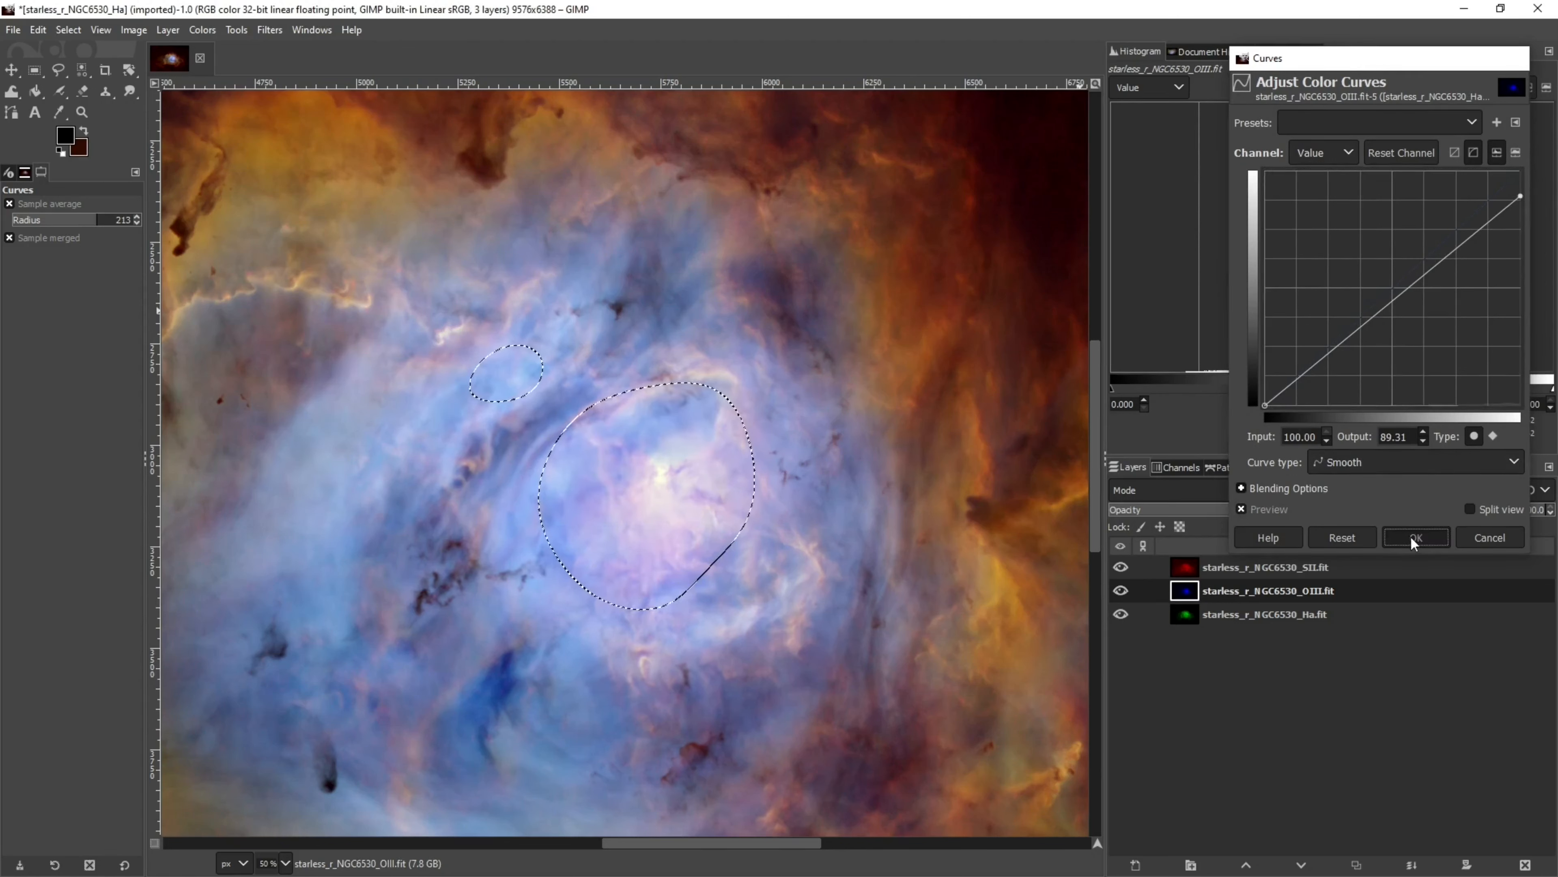
Increase the OIII core's contrast to 0.157 with Brightness-Contrast and keep the OIII layer active
{"action": "left_click", "coordinate": [197, 31]}
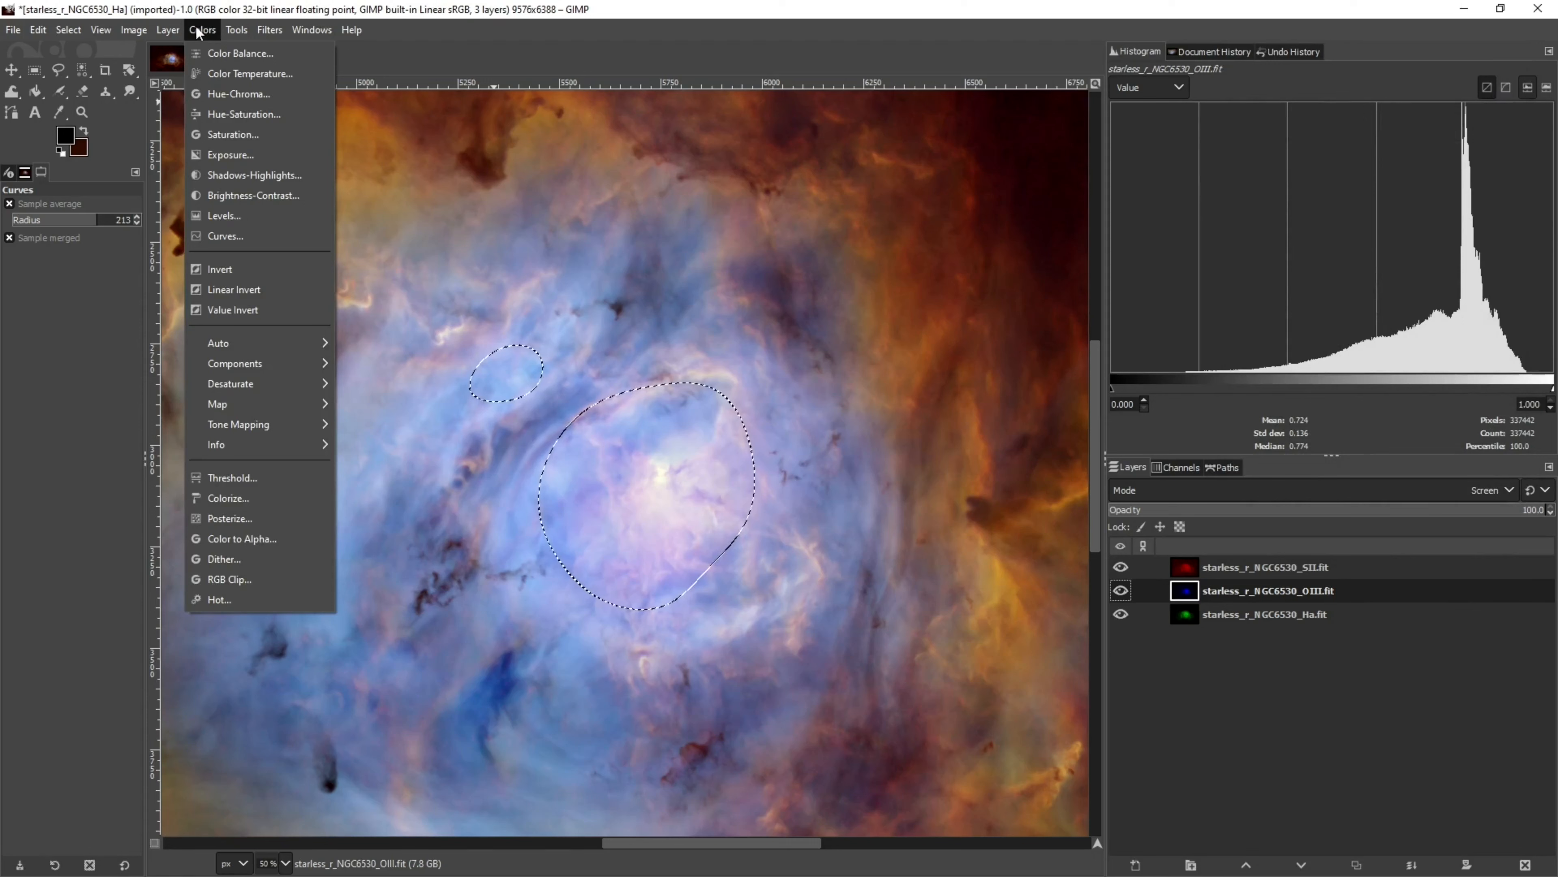
{"action": "left_click", "coordinate": [224, 197]}
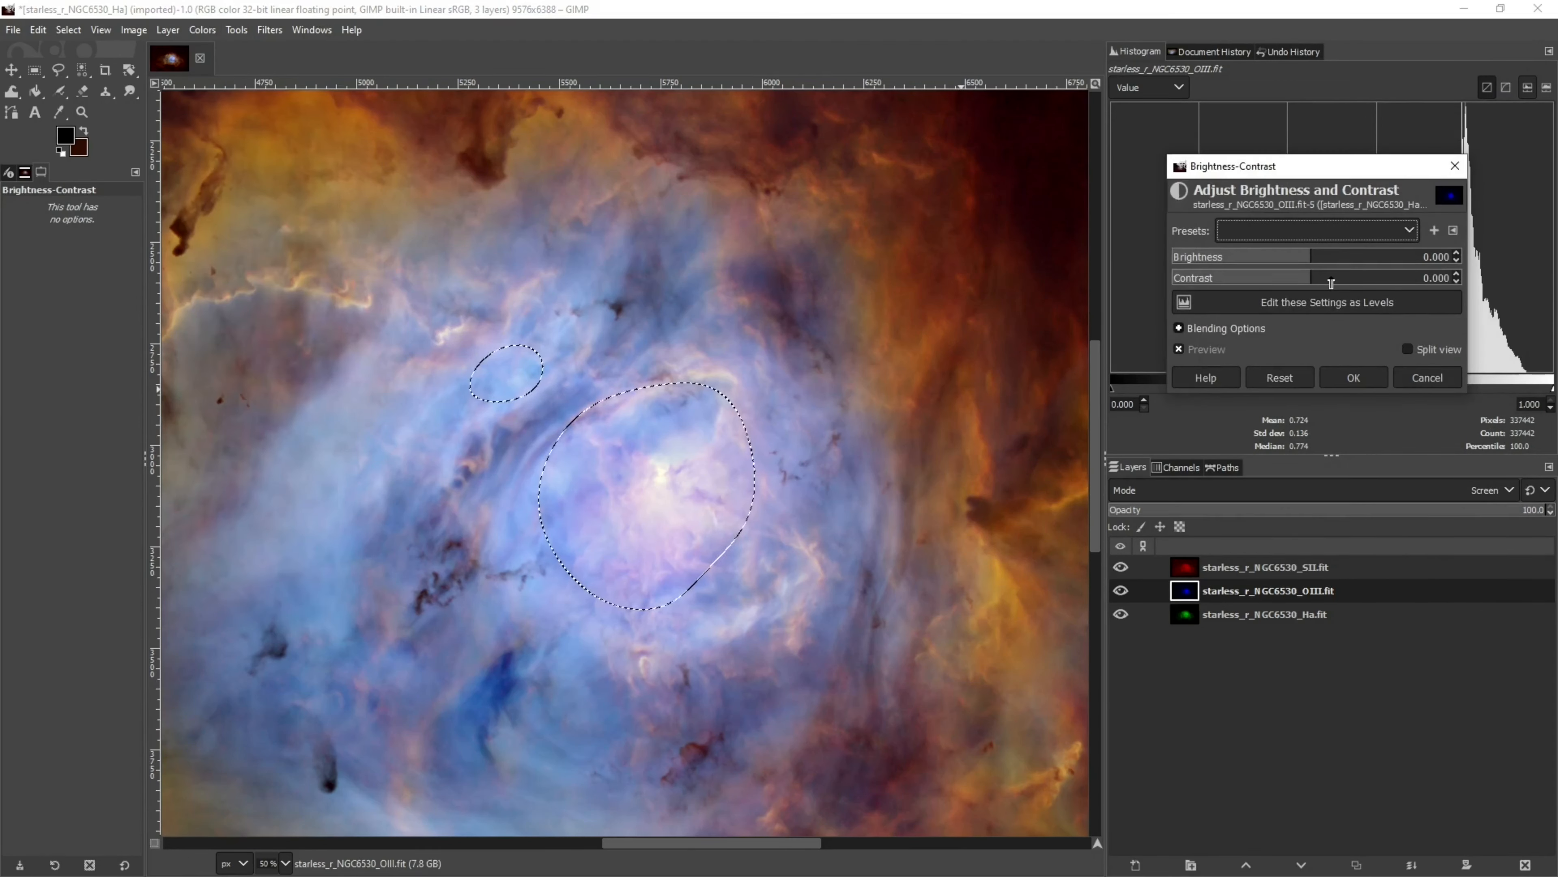
{"action": "left_click_drag", "start_coordinate": [1331, 283], "coordinate": [1354, 282]}
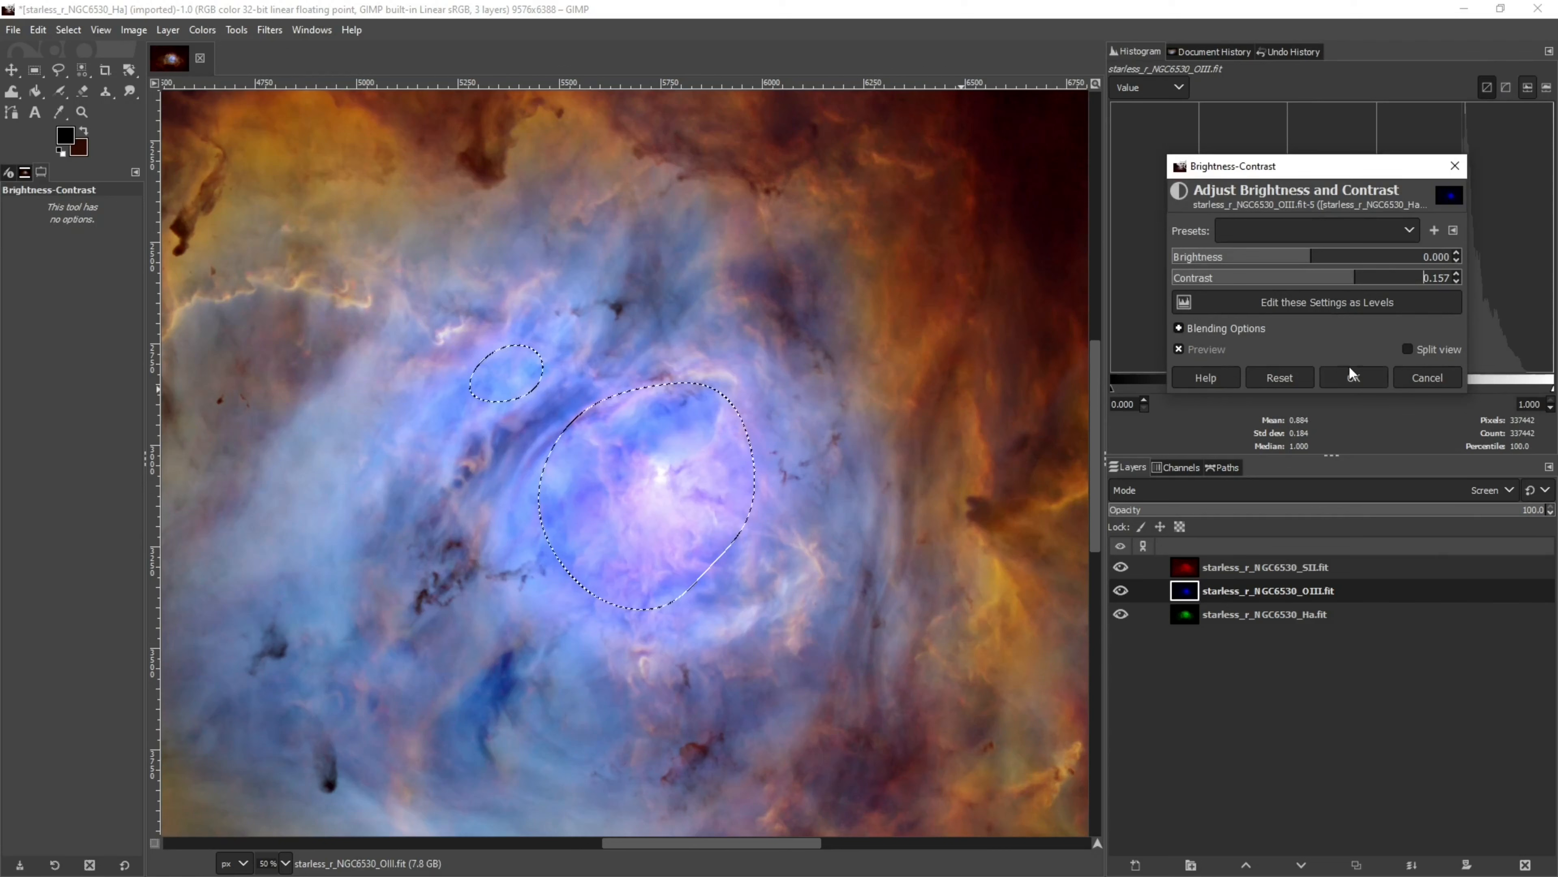
{"action": "left_click", "coordinate": [1349, 379]}
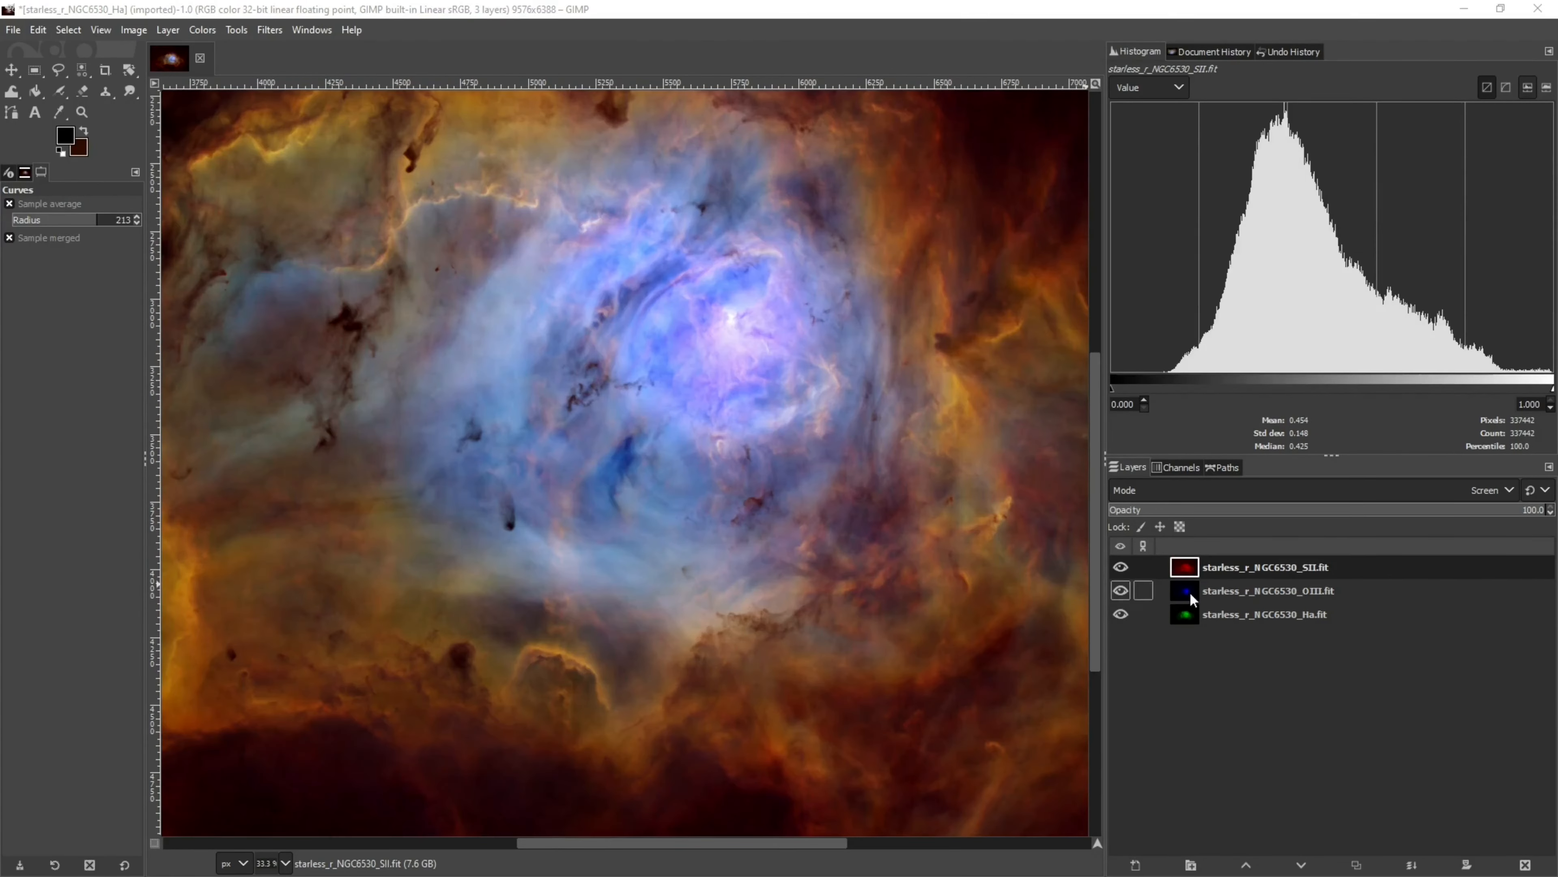
{"action": "left_click", "coordinate": [1189, 592]}
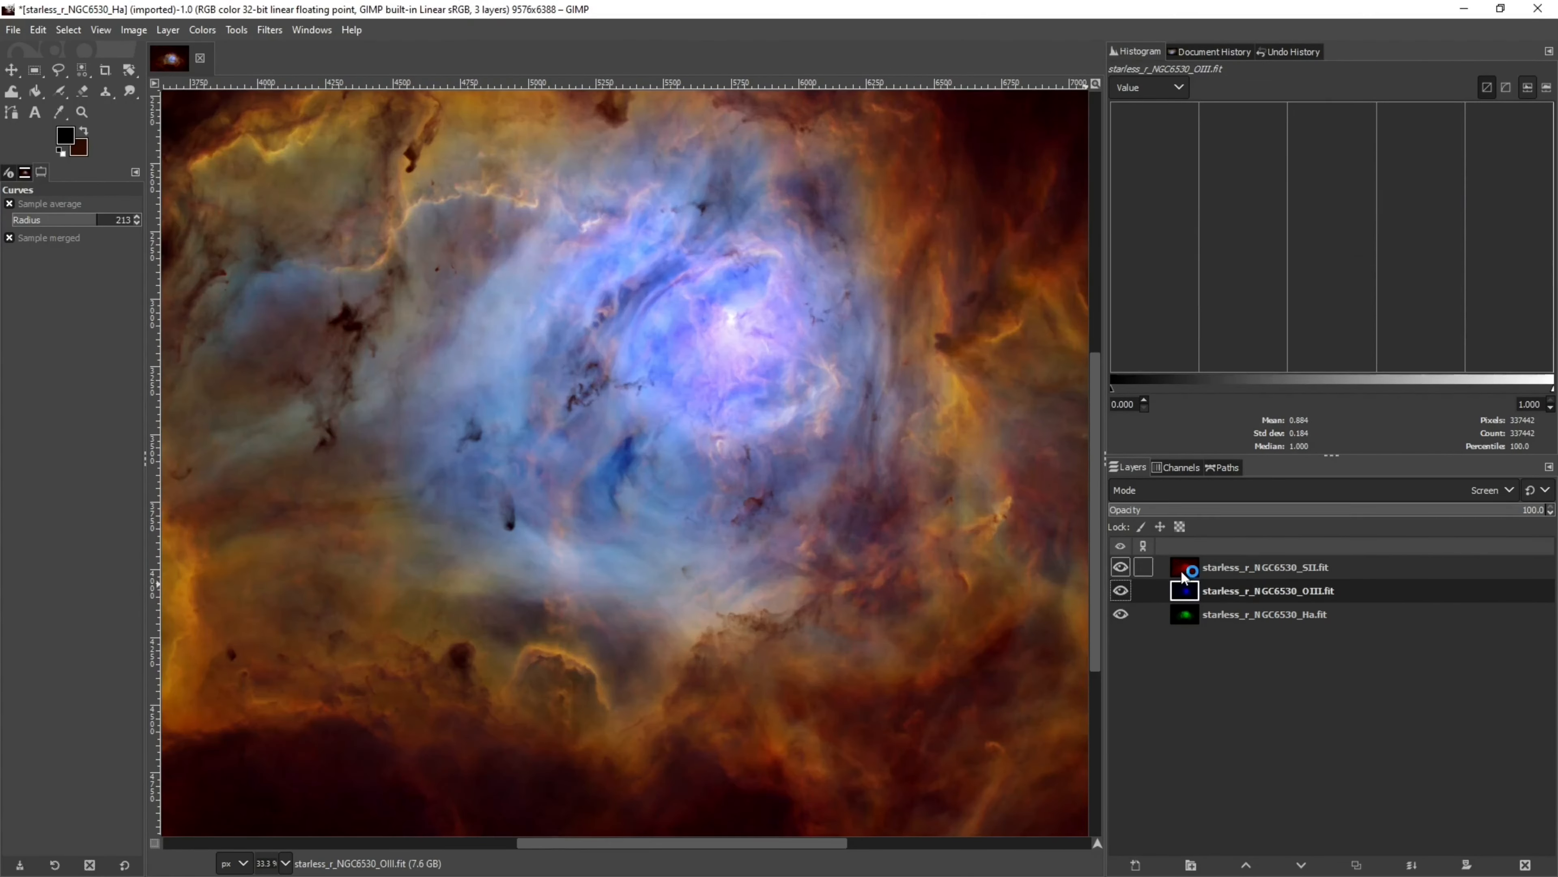
Brighten the SII layer's core with Curves, raising a midtone point to about input 70, output 54, comparing previews
{"action": "left_click", "coordinate": [1185, 571]}
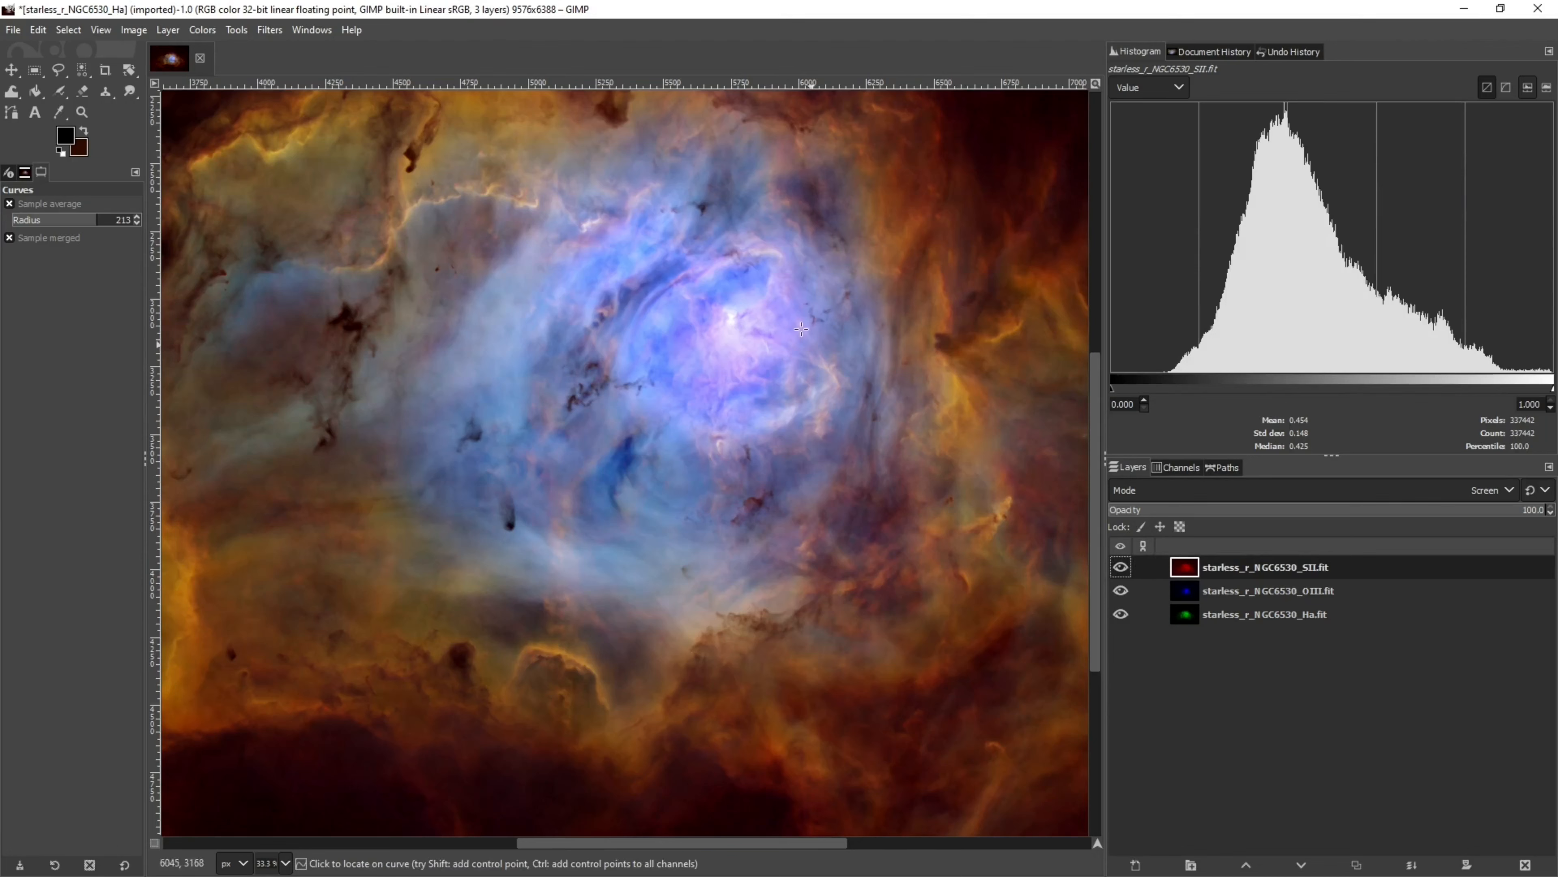
{"action": "left_click", "coordinate": [269, 30]}
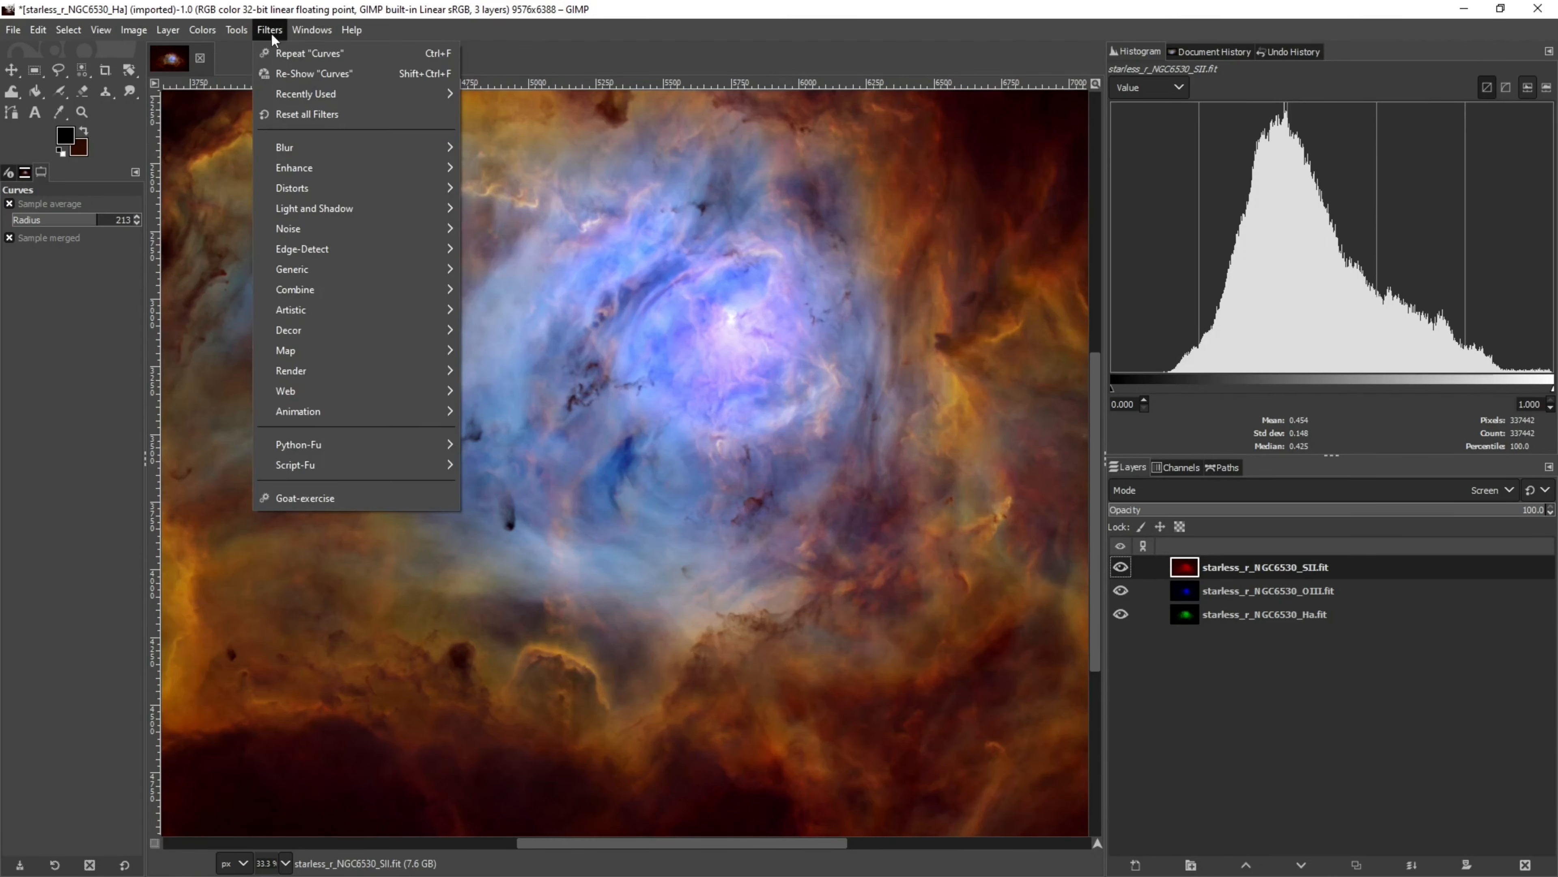
{"action": "left_click", "coordinate": [286, 72]}
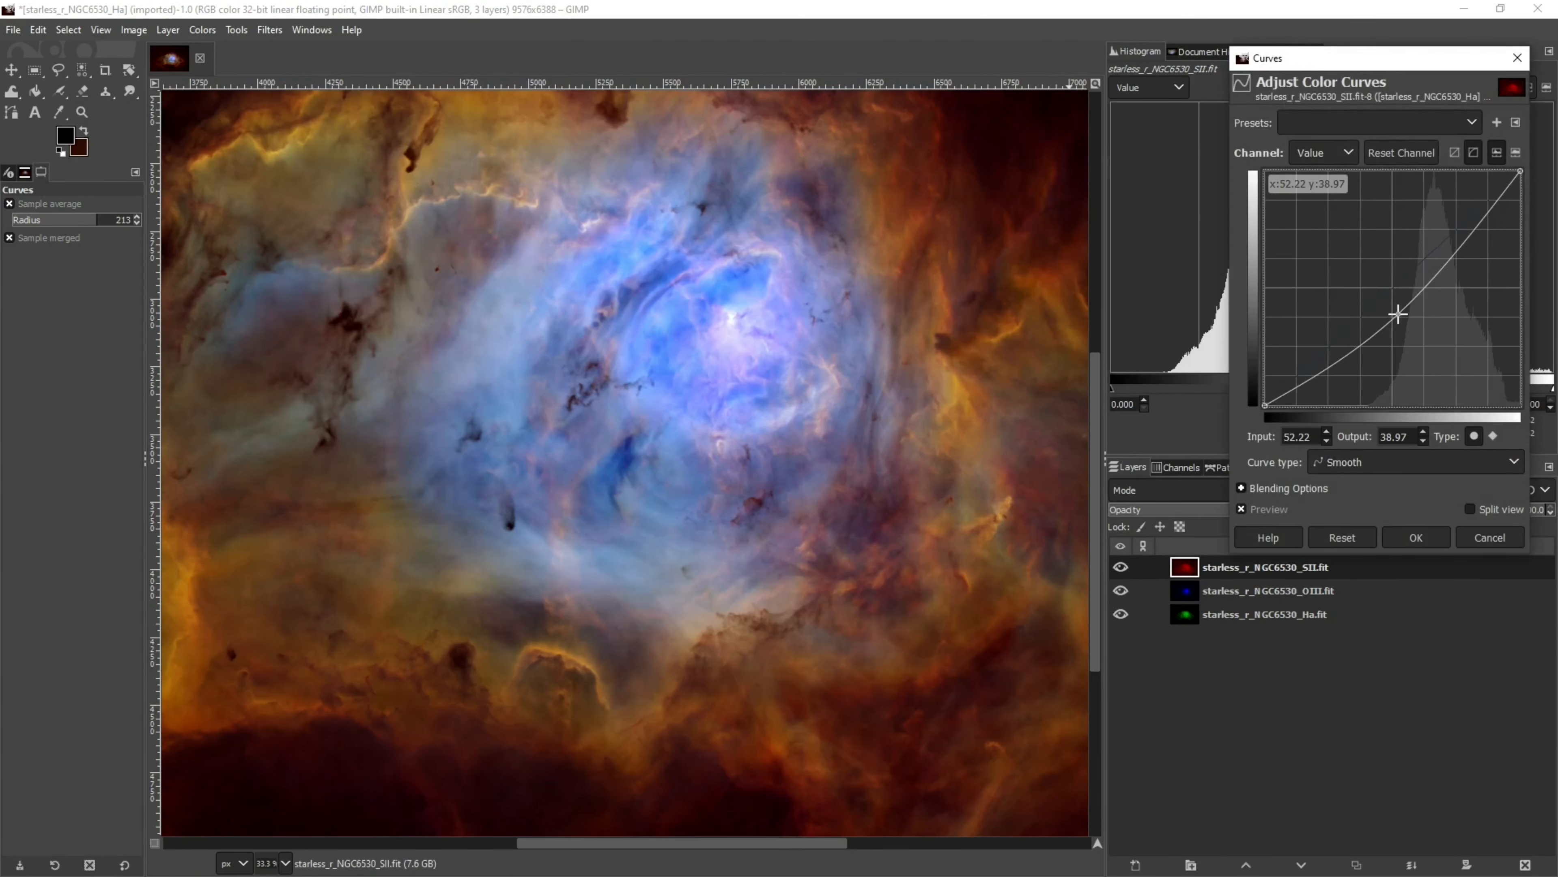
{"action": "left_click_drag", "start_coordinate": [1397, 314], "coordinate": [1444, 278]}
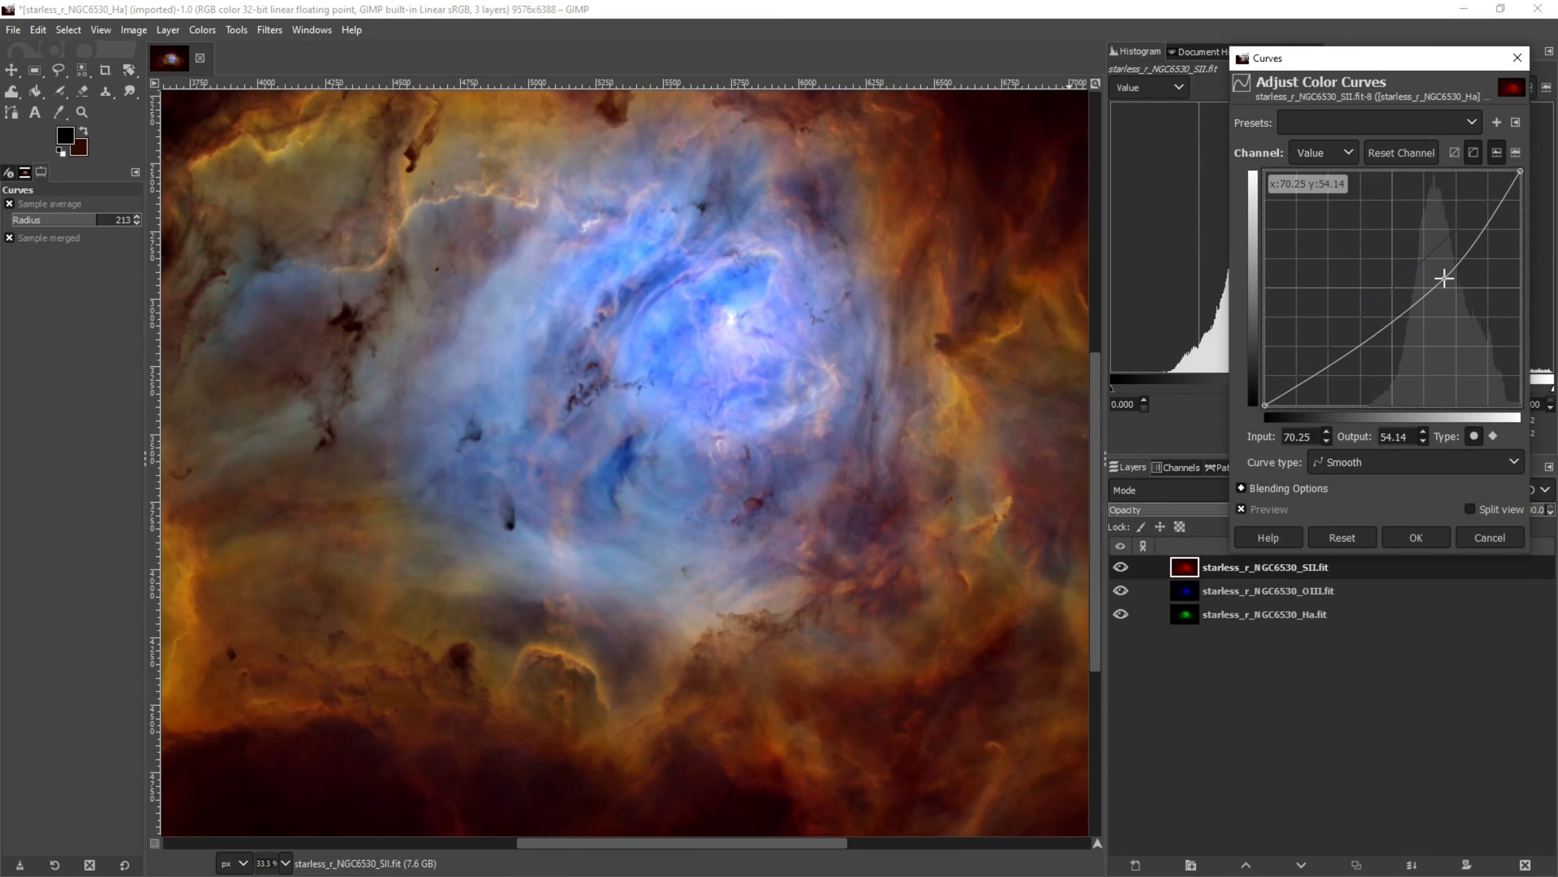
{"action": "left_click", "coordinate": [1240, 508]}
{"action": "left_click", "coordinate": [1240, 508]}
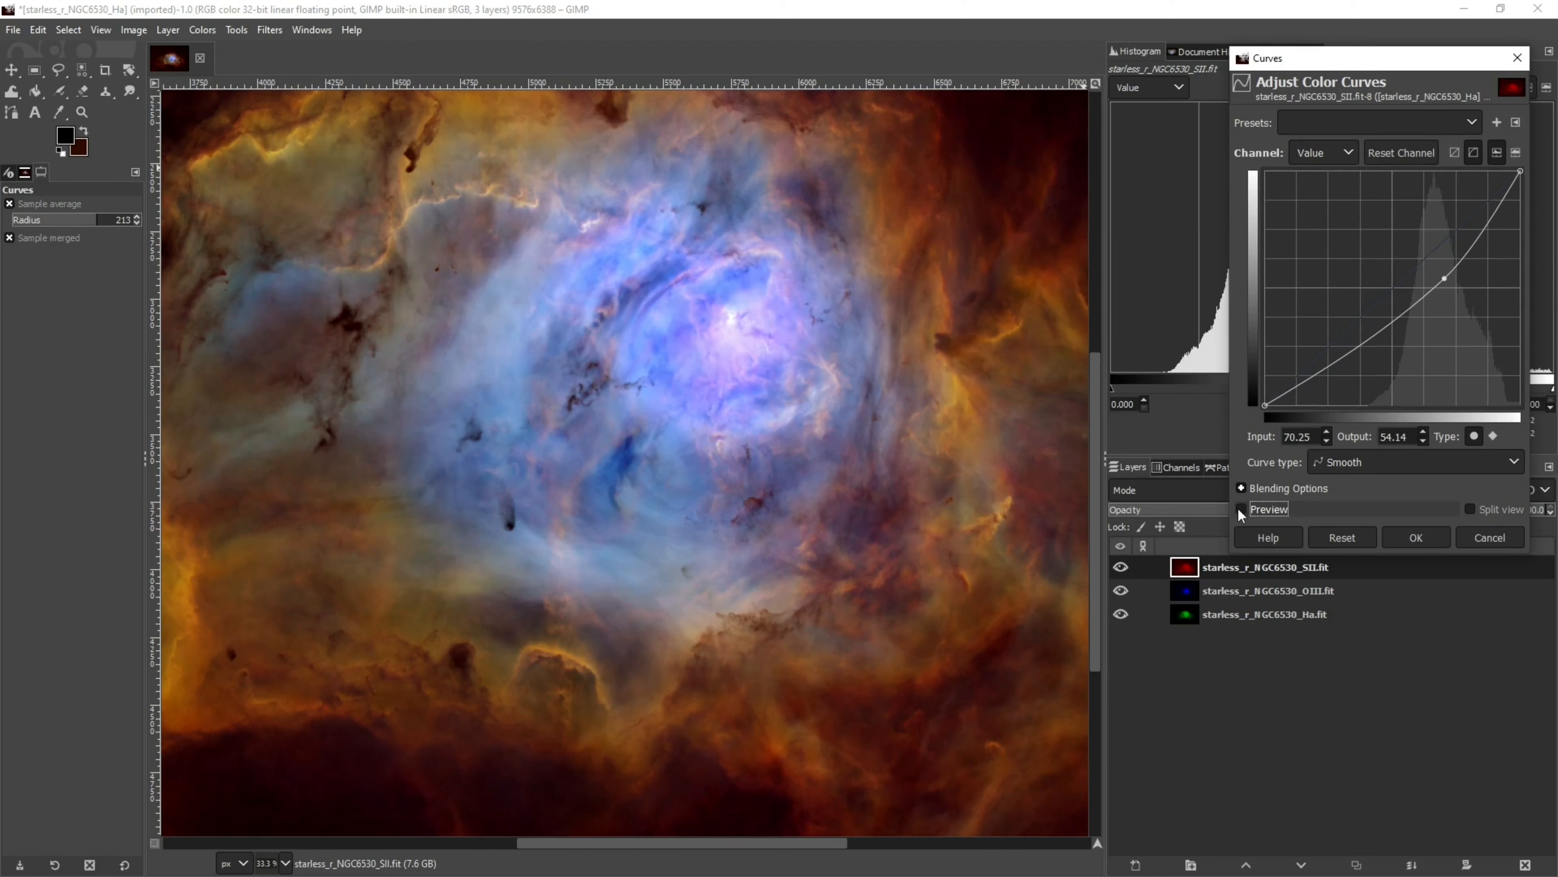
{"action": "left_click", "coordinate": [1240, 508]}
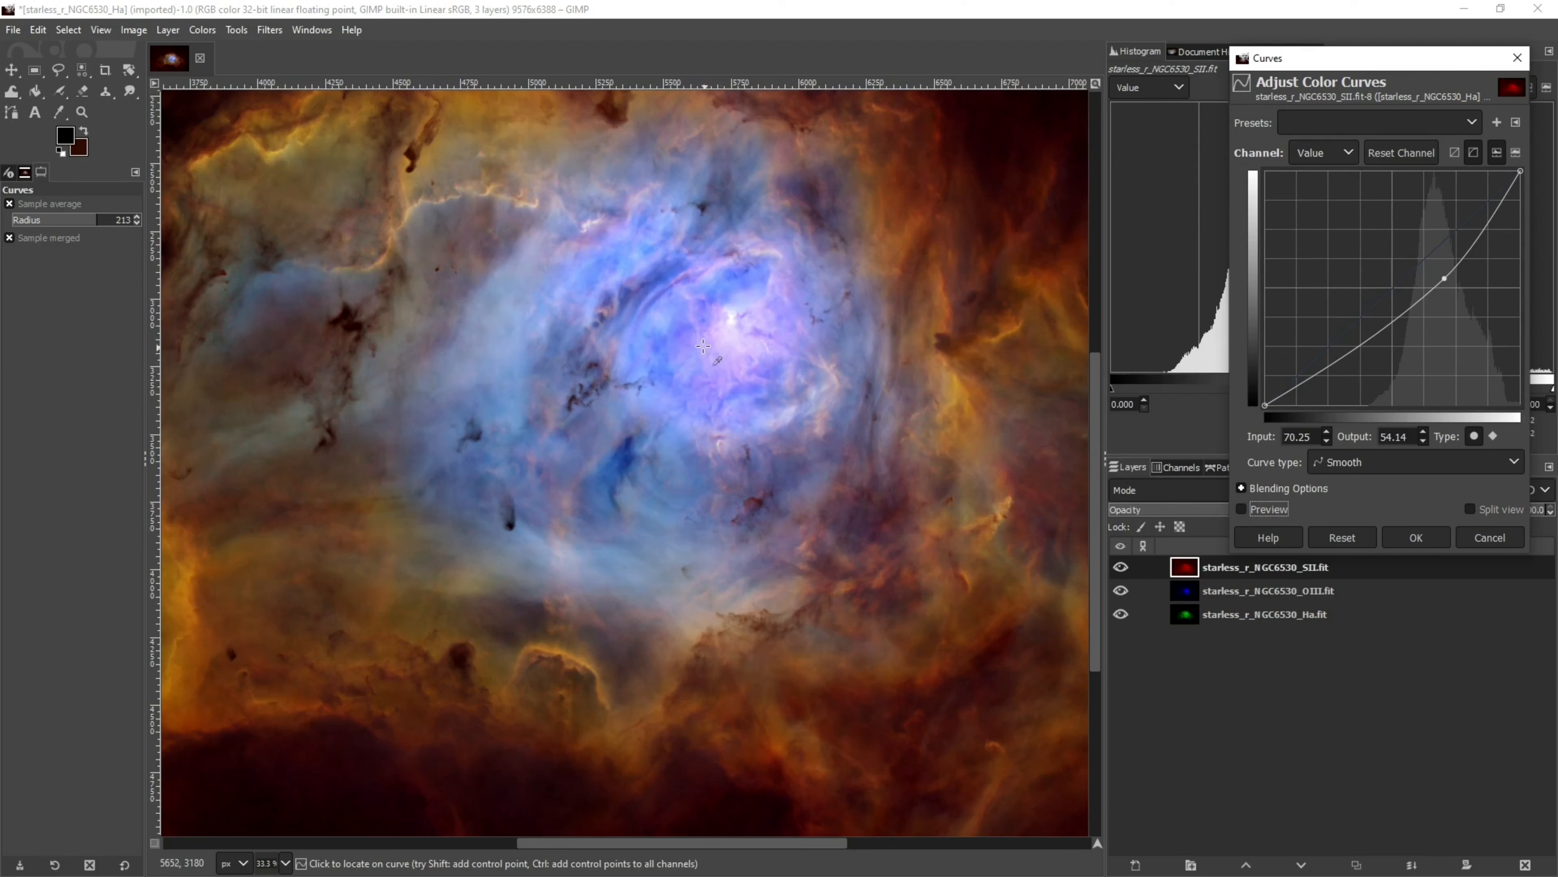
{"action": "left_click", "coordinate": [1242, 508]}
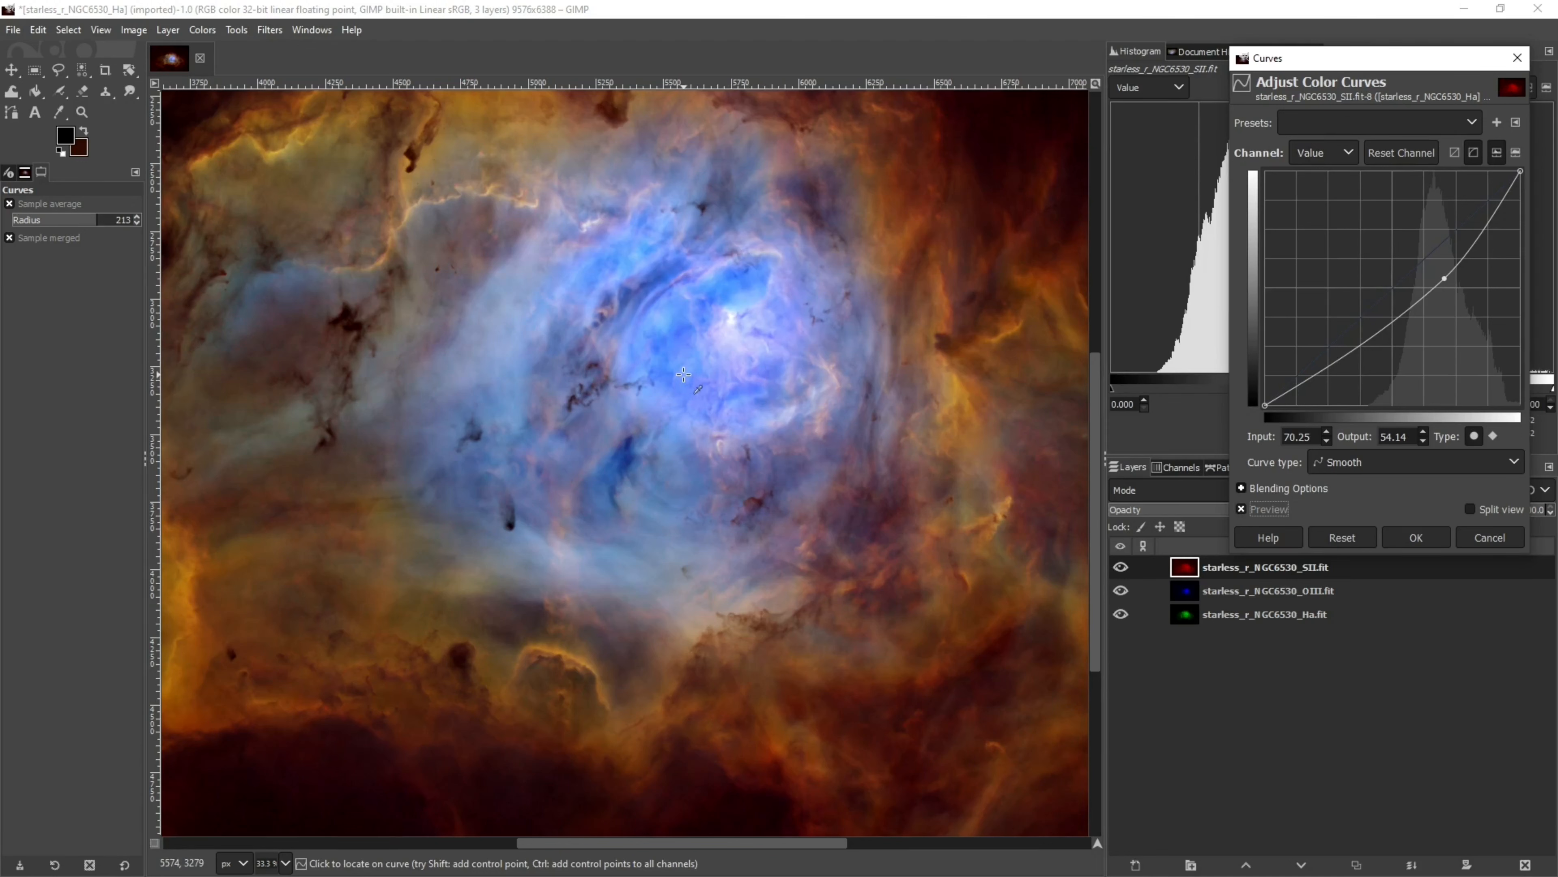
{"action": "left_click", "coordinate": [1413, 537]}
Make the selection outline visible, then clear the selection
{"action": "left_click", "coordinate": [126, 34]}
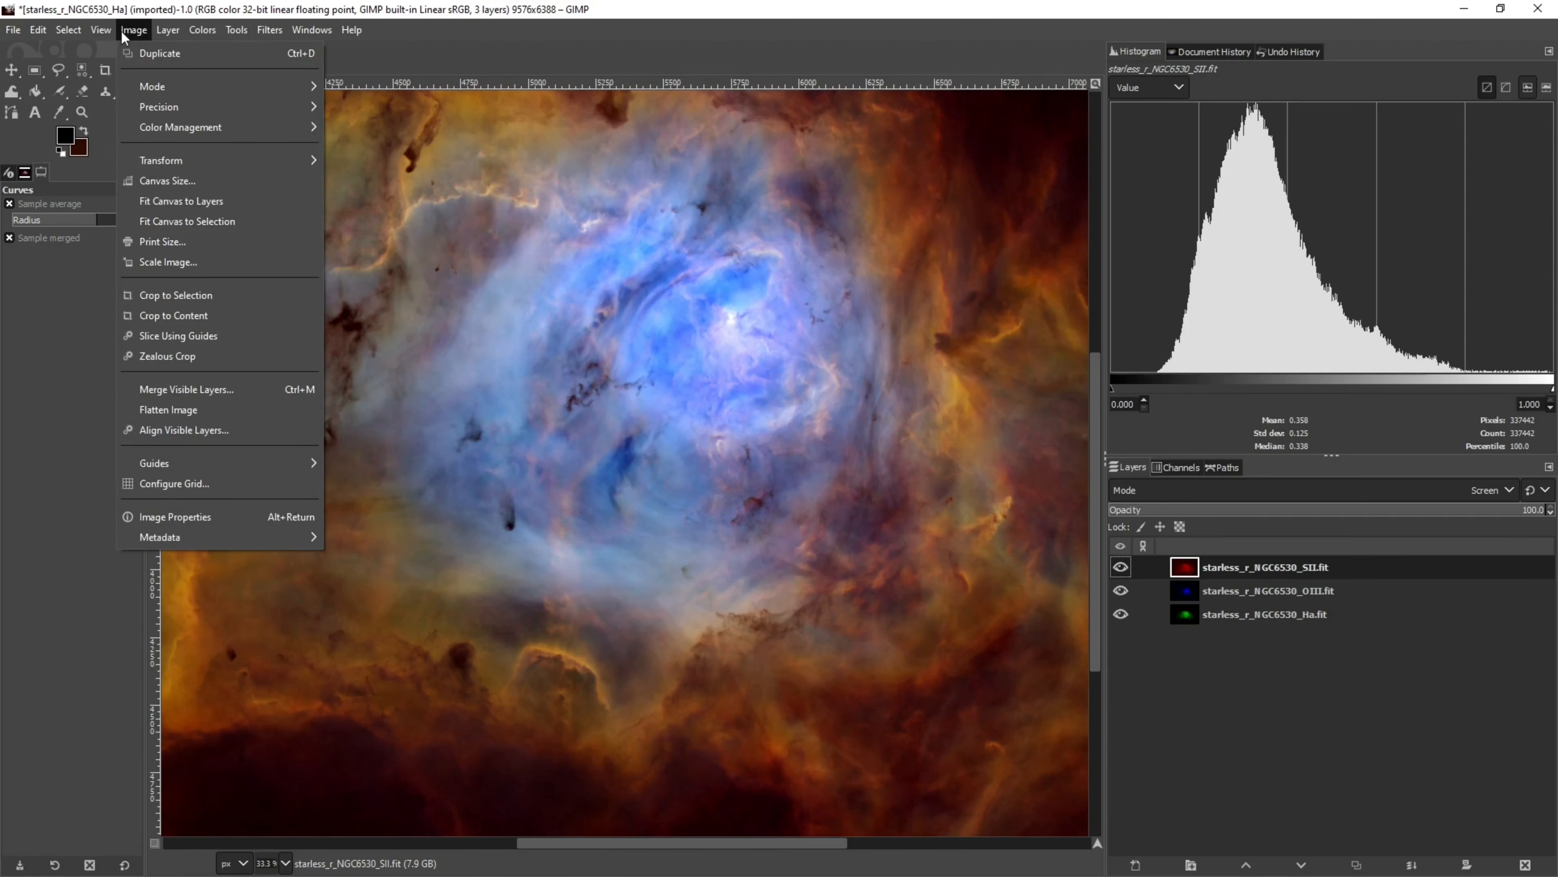
{"action": "mouse_move", "coordinate": [111, 37]}
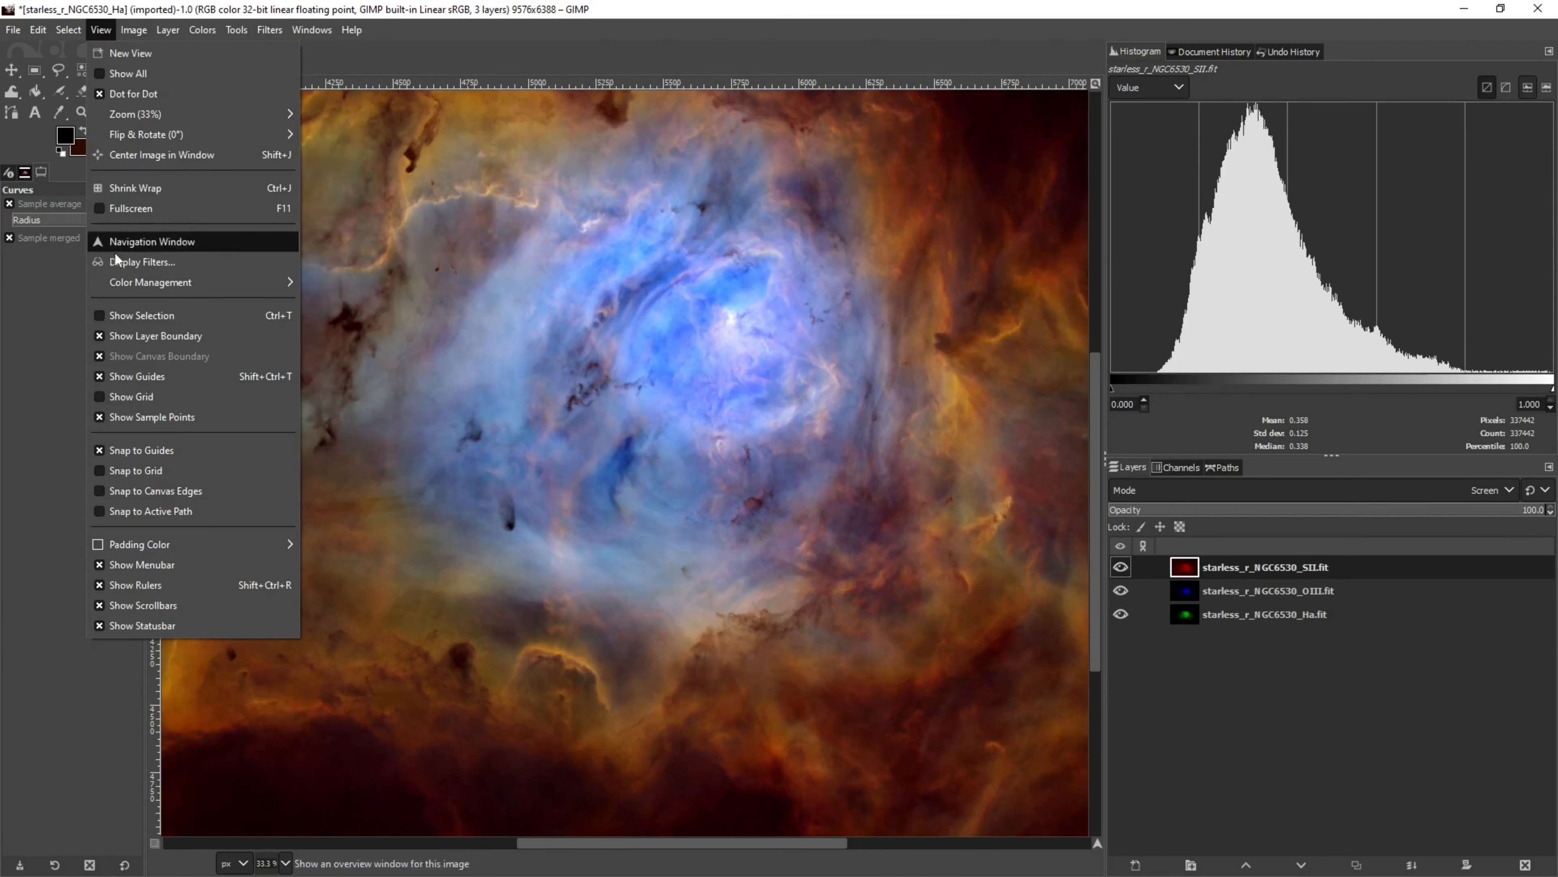
{"action": "left_click", "coordinate": [102, 315]}
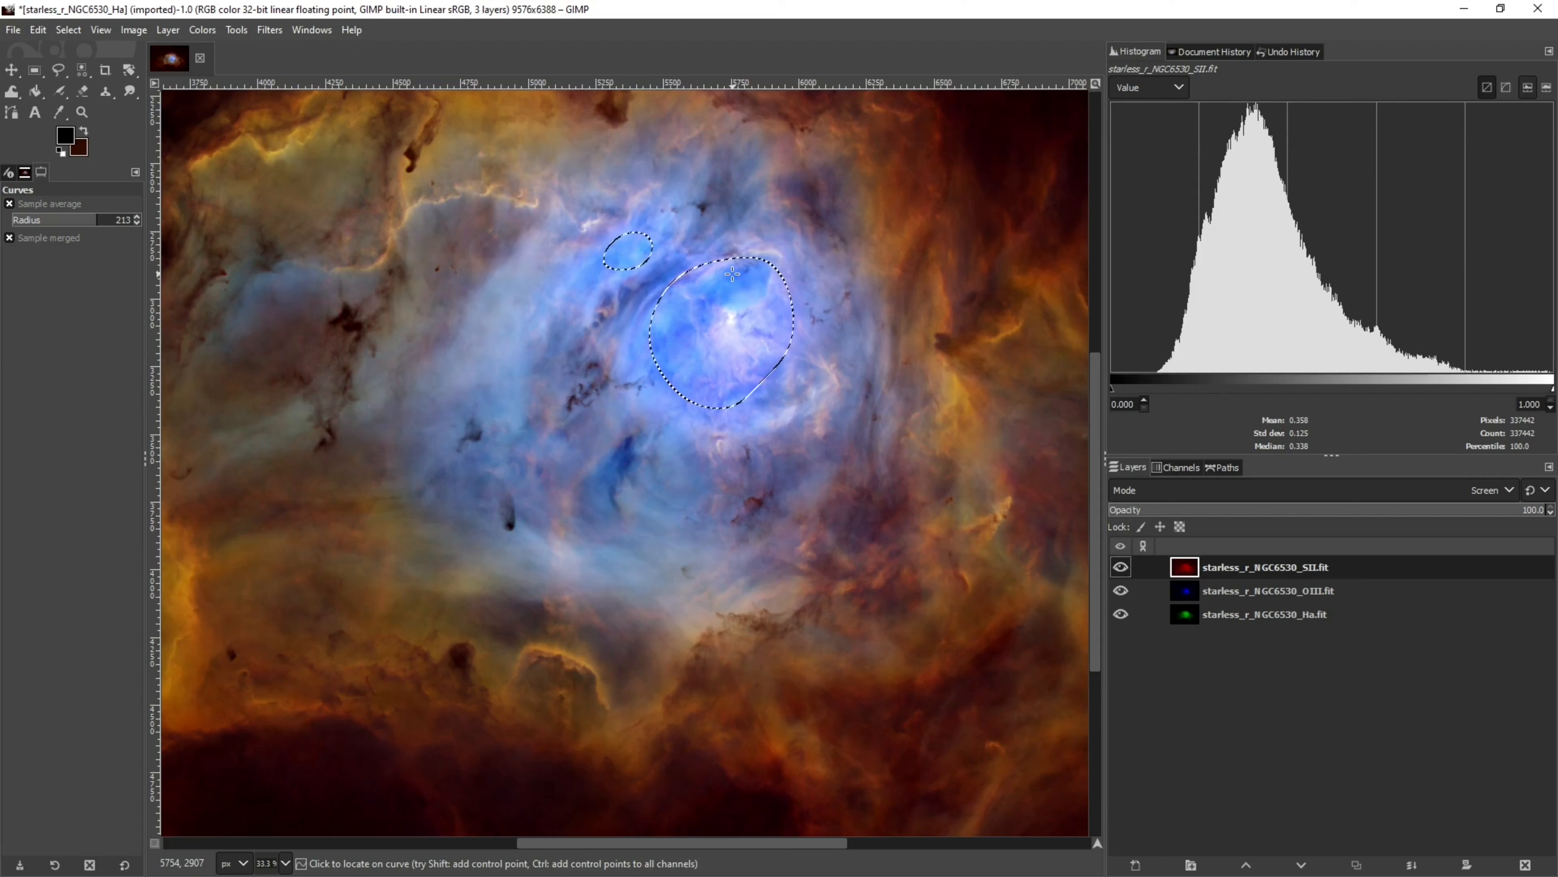
{"action": "left_click", "coordinate": [98, 31]}
{"action": "mouse_move", "coordinate": [68, 30]}
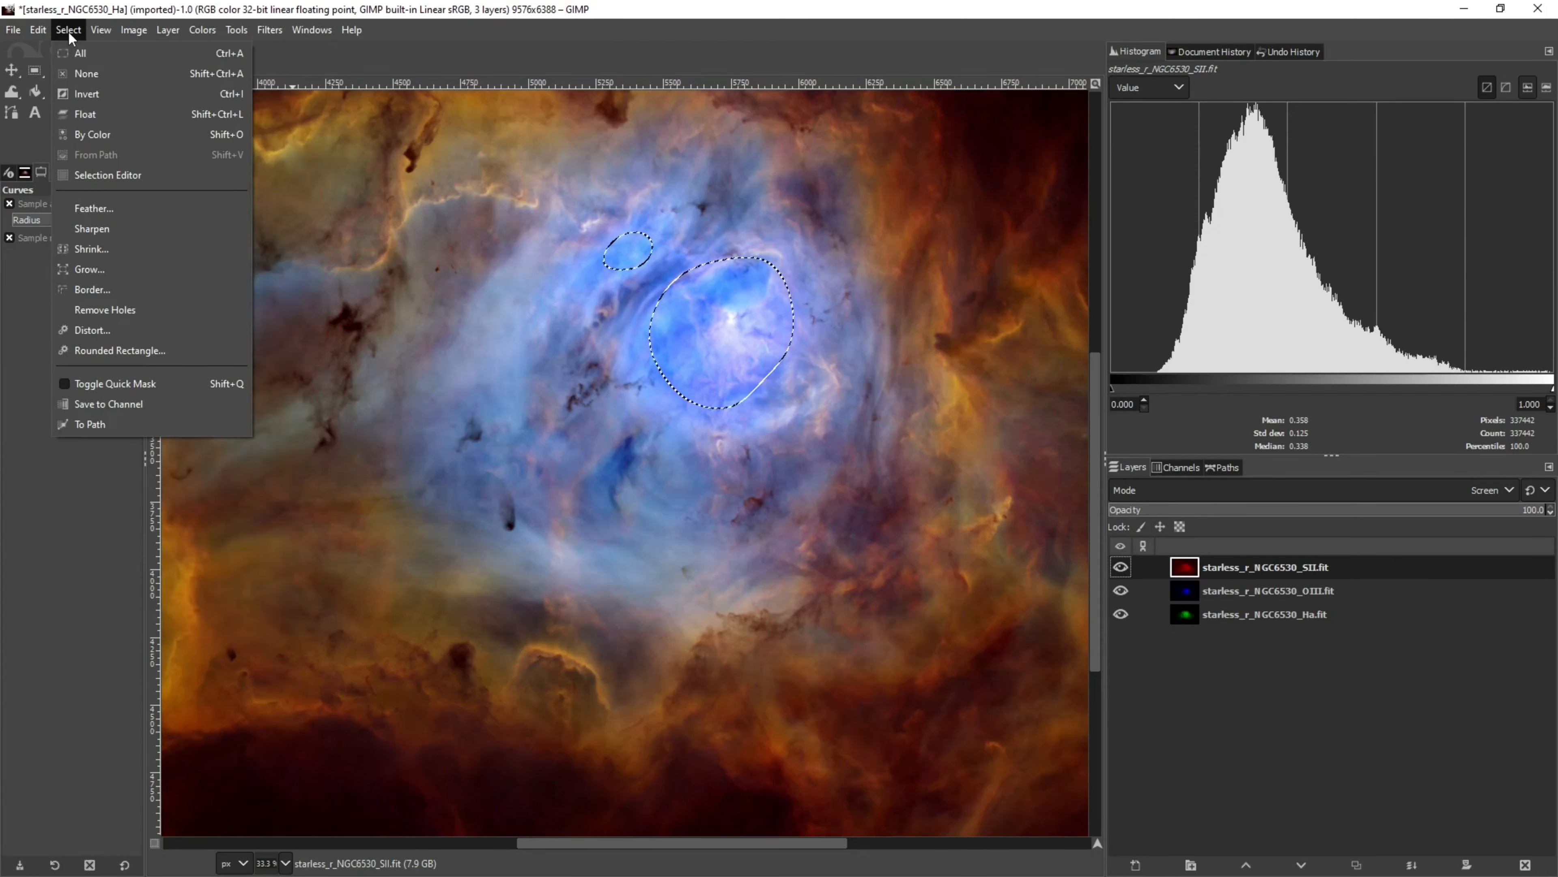
{"action": "left_click", "coordinate": [89, 69]}
{"action": "scroll", "coordinate": [572, 545], "scroll_direction": "down", "scroll_amount": 2}
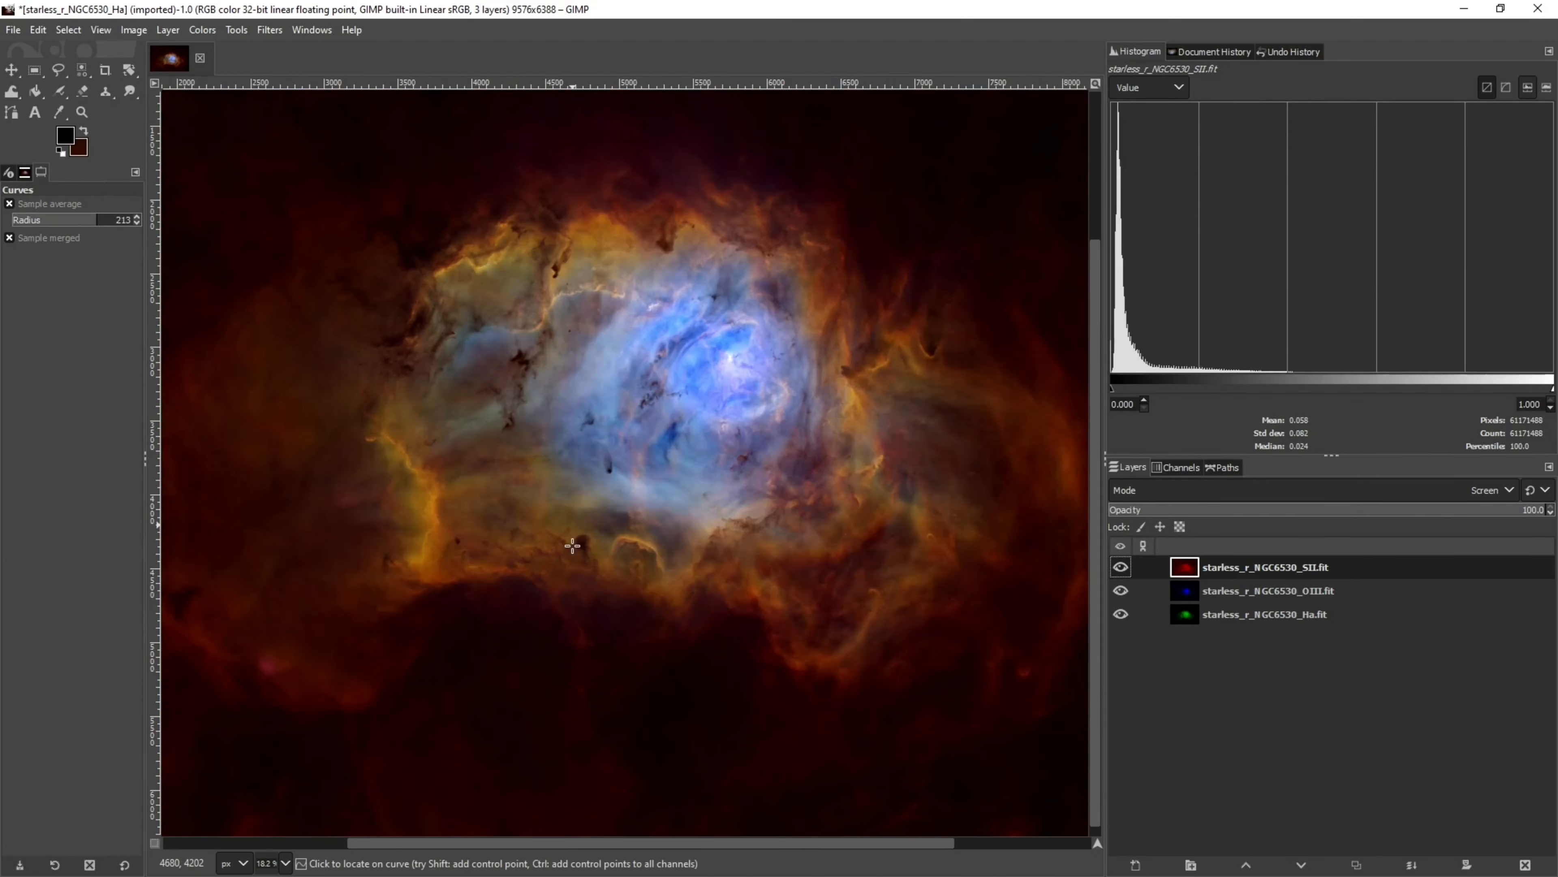
Open the starmask_r_NGC6530_SII, OIII and Ha files as layers
{"action": "left_click", "coordinate": [17, 31]}
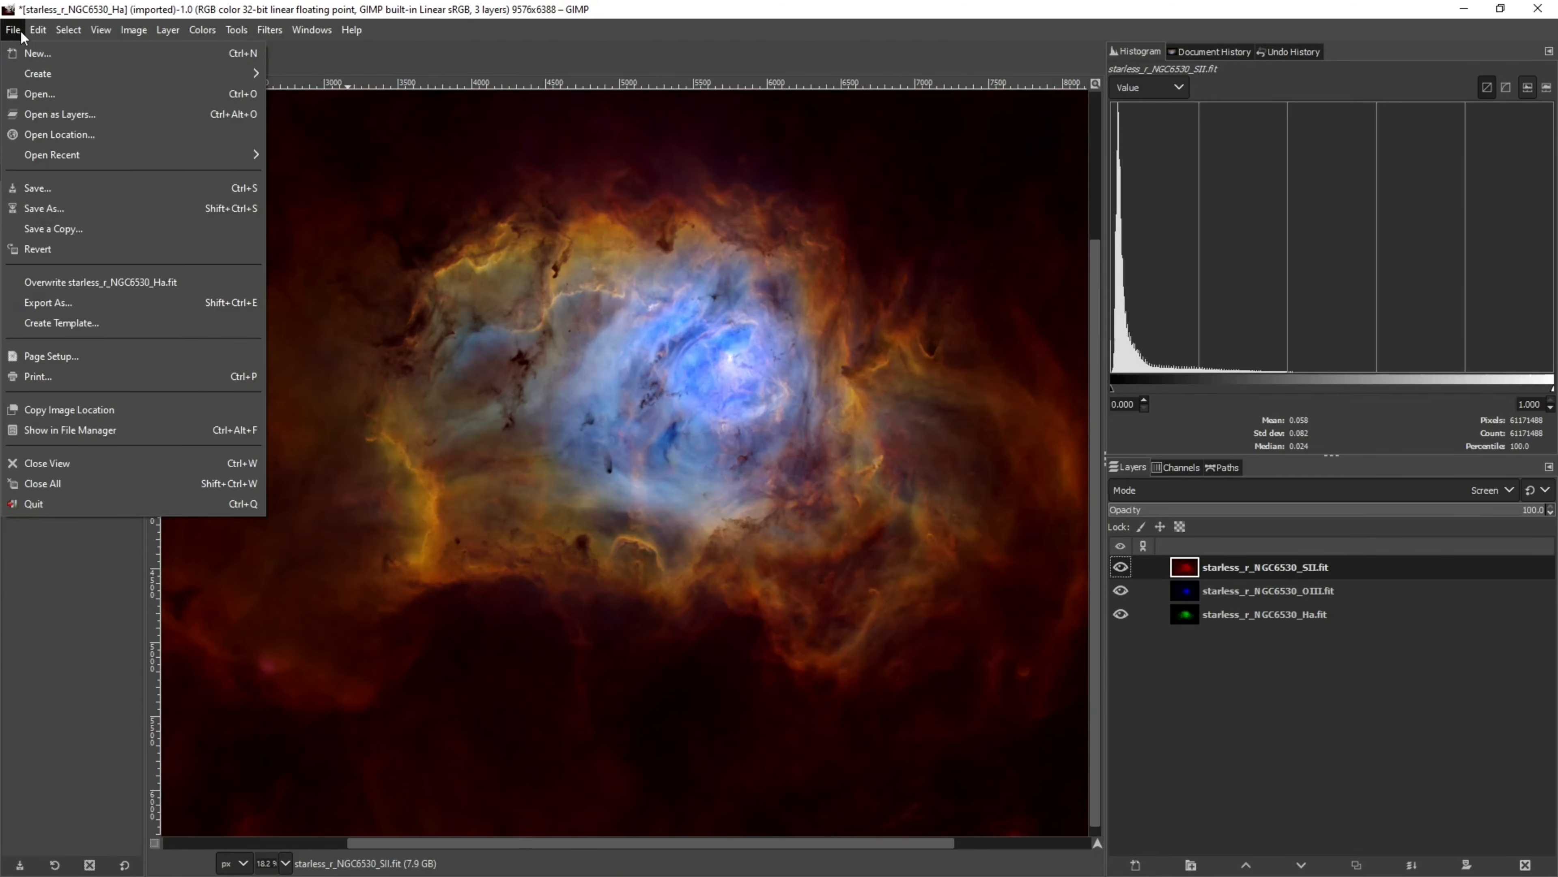
{"action": "left_click", "coordinate": [44, 115]}
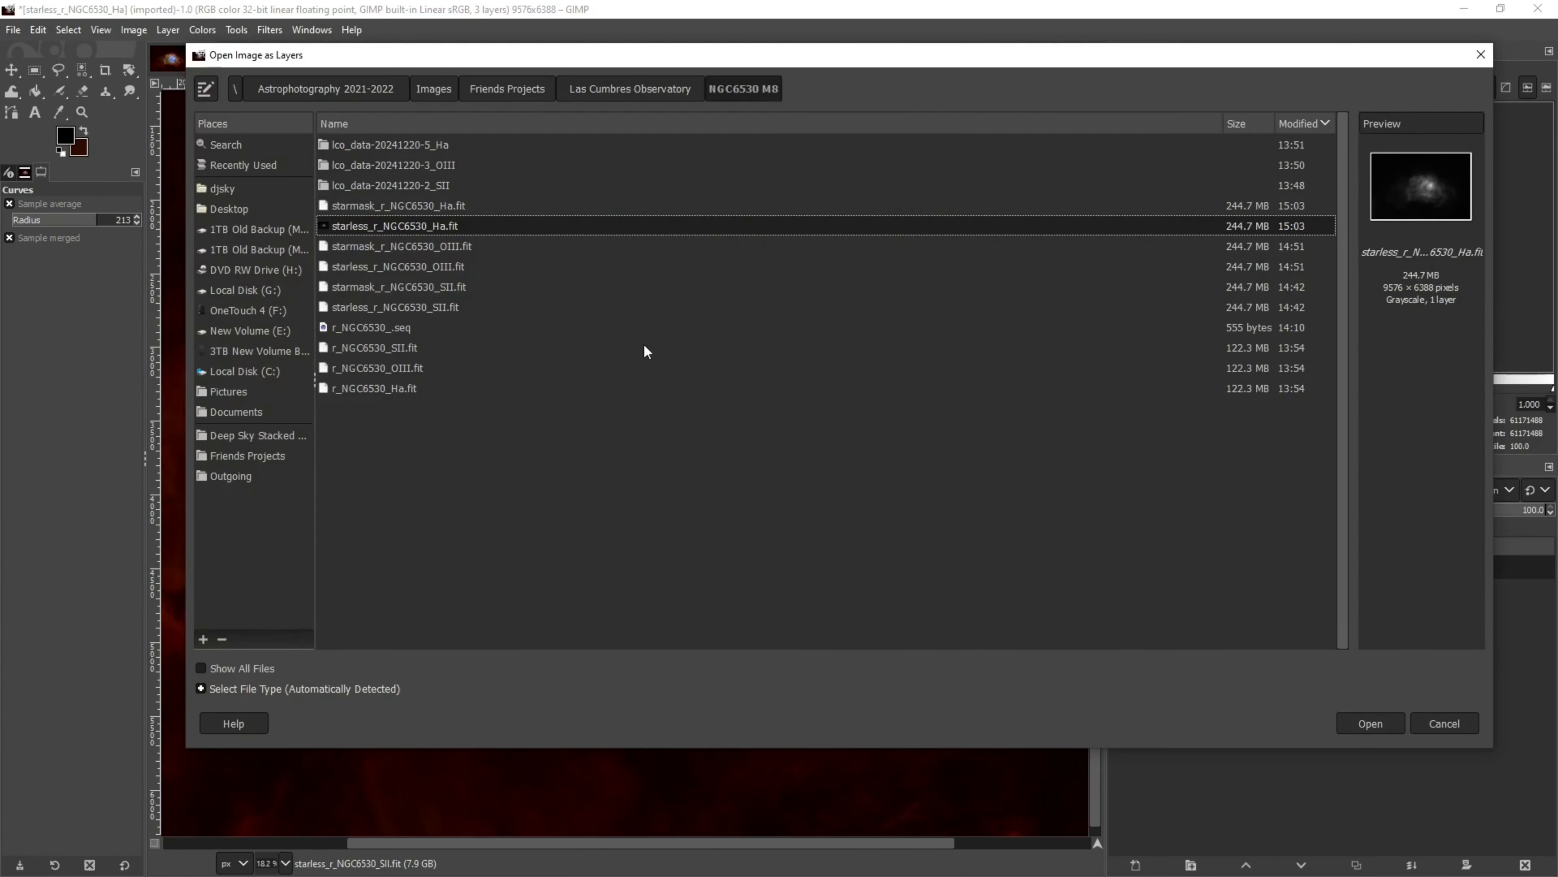
{"action": "left_click", "coordinate": [375, 286]}
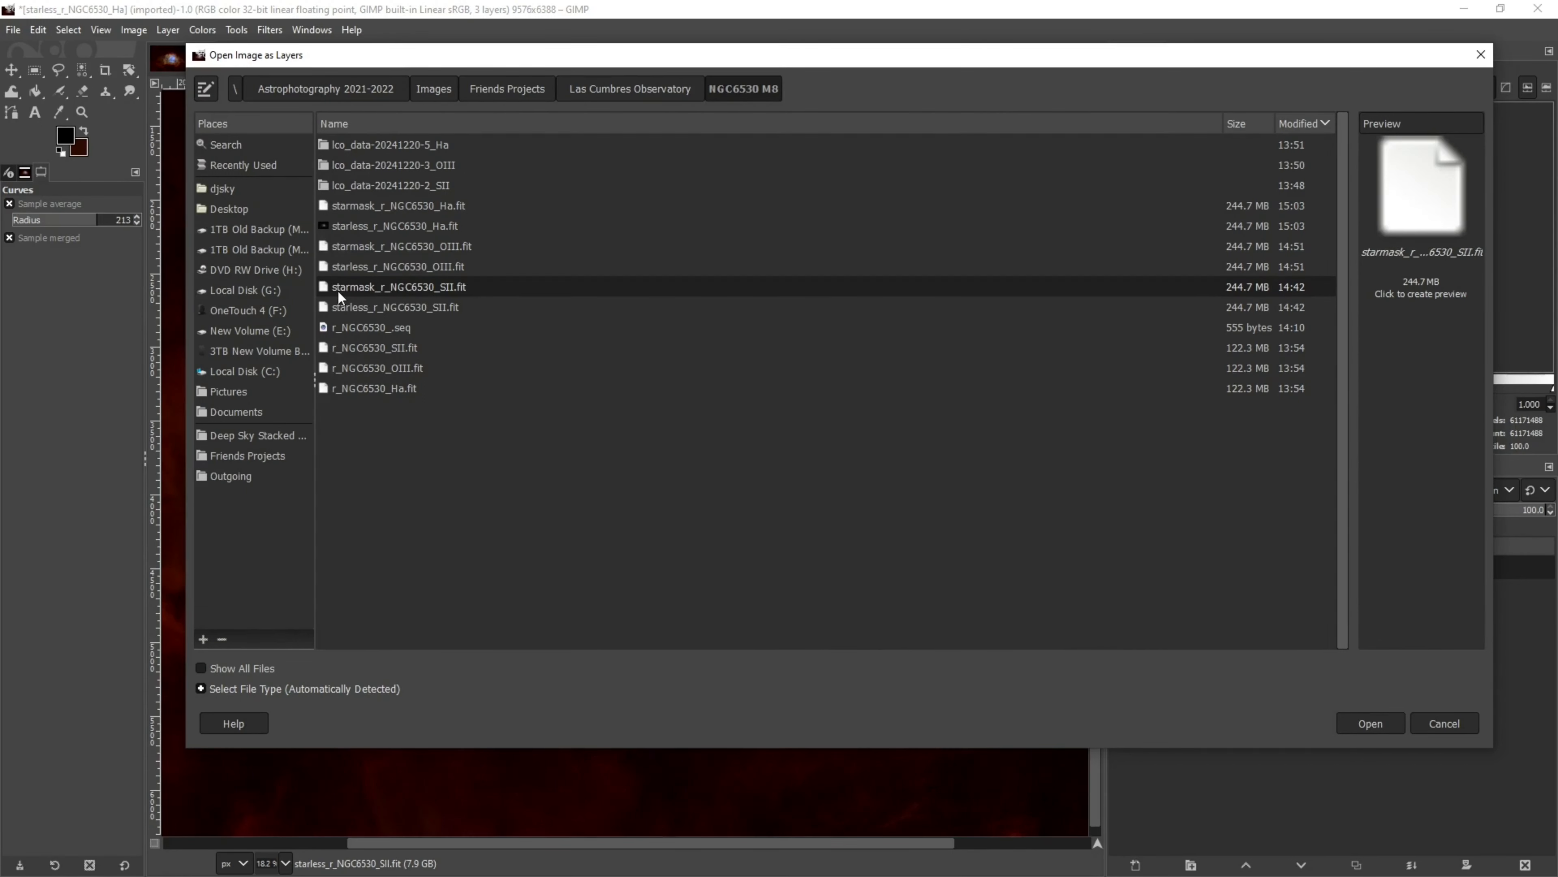
{"action": "left_click", "coordinate": [373, 246], "text": "ctrl"}
{"action": "left_click", "coordinate": [373, 204], "text": "ctrl"}
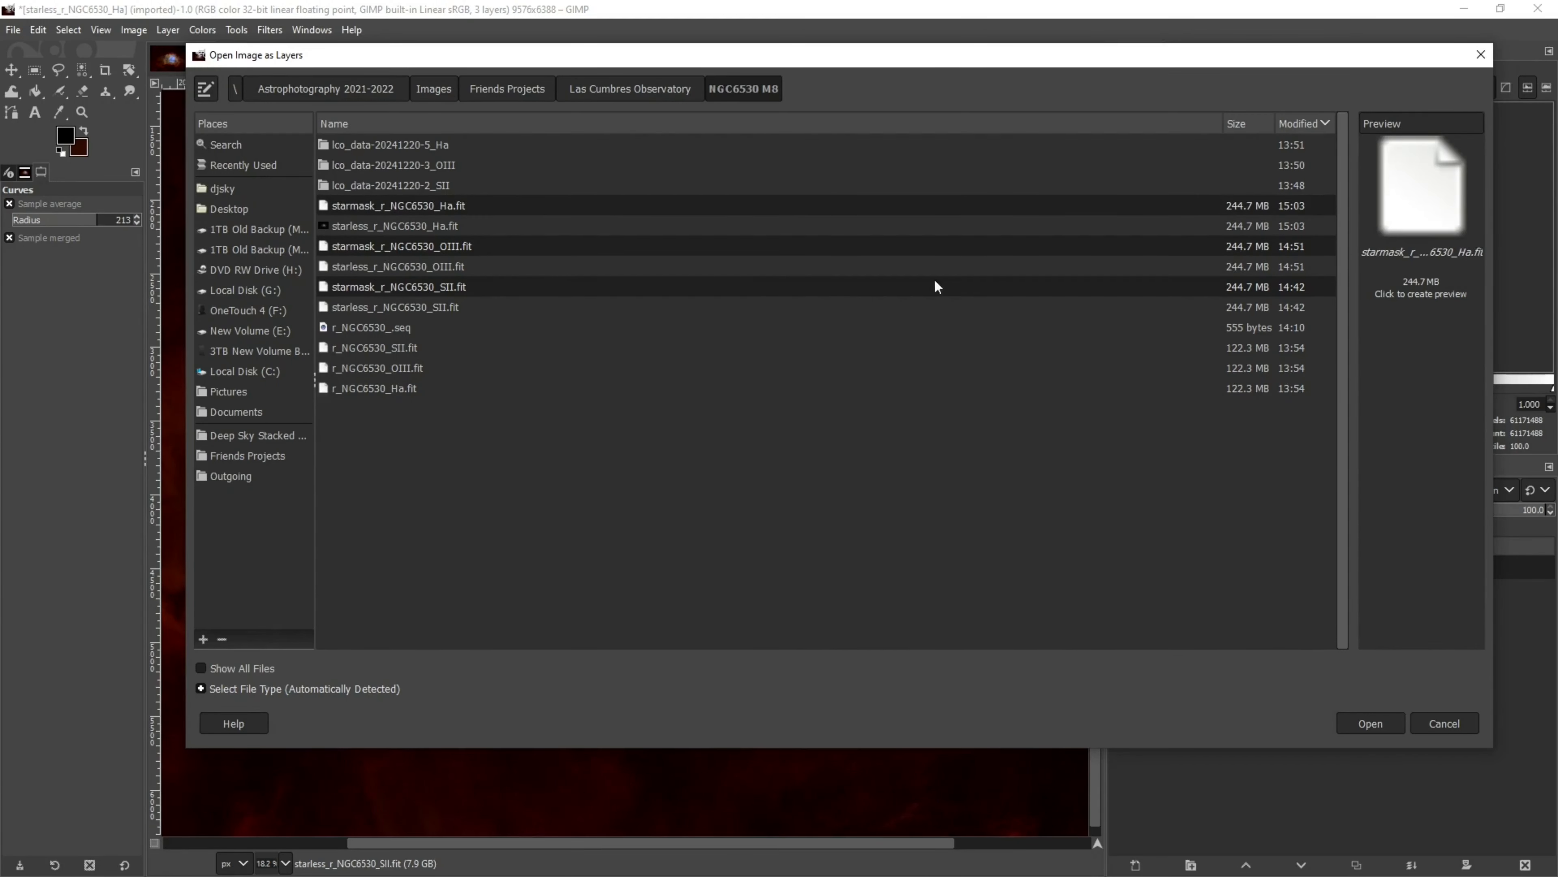
{"action": "left_click", "coordinate": [1367, 724]}
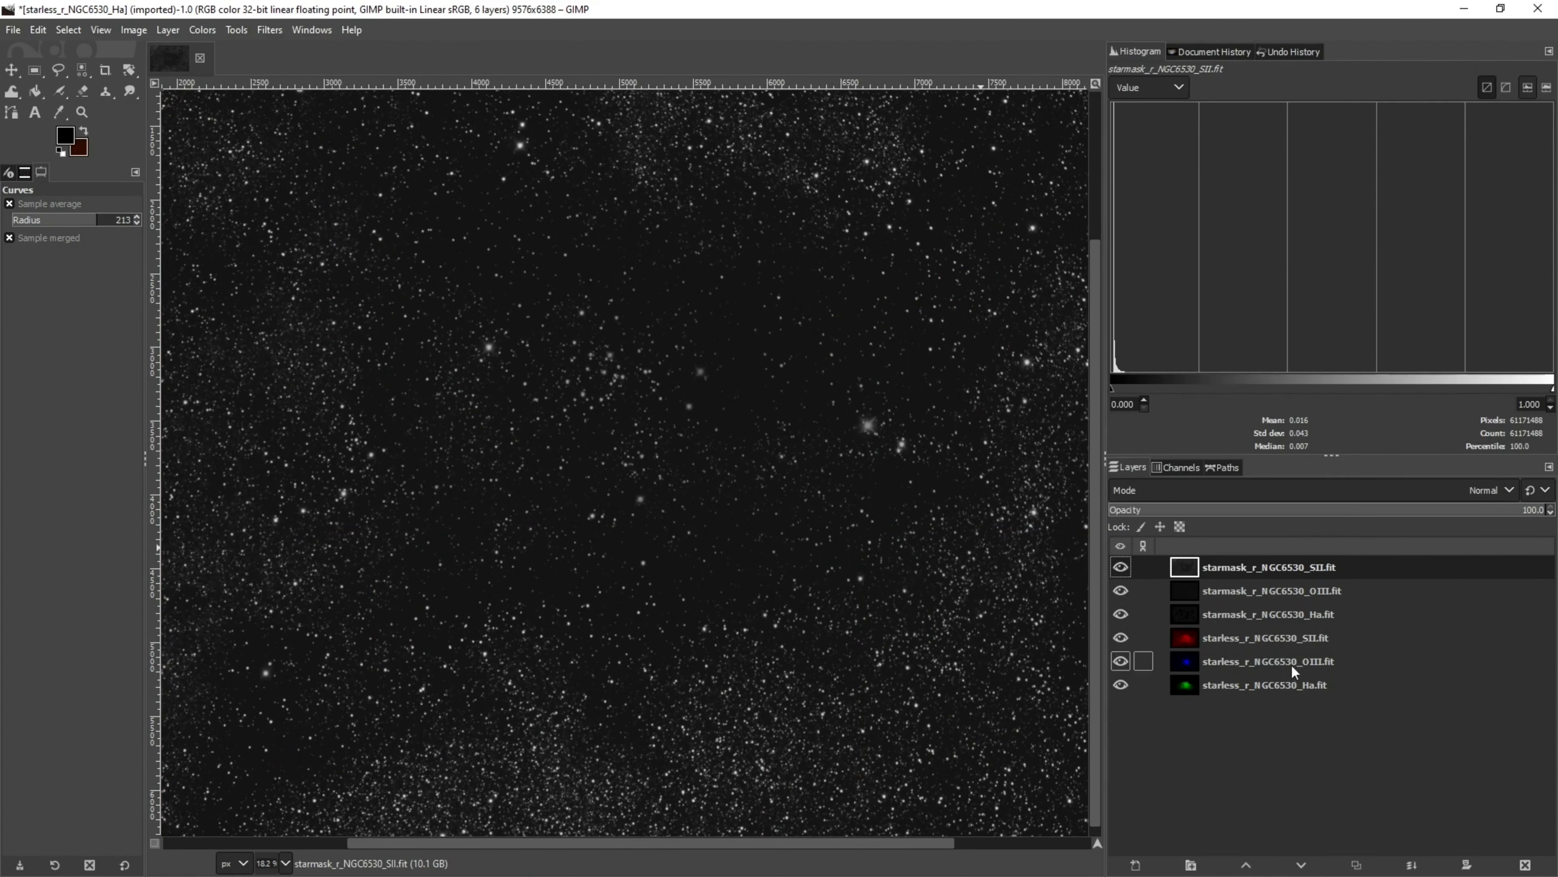
Move the three starmask layers below the starless layers in the stack
{"action": "left_click", "coordinate": [1186, 617]}
{"action": "left_click_drag", "start_coordinate": [1186, 618], "coordinate": [1181, 683]}
{"action": "left_click_drag", "start_coordinate": [1183, 590], "coordinate": [1184, 697]}
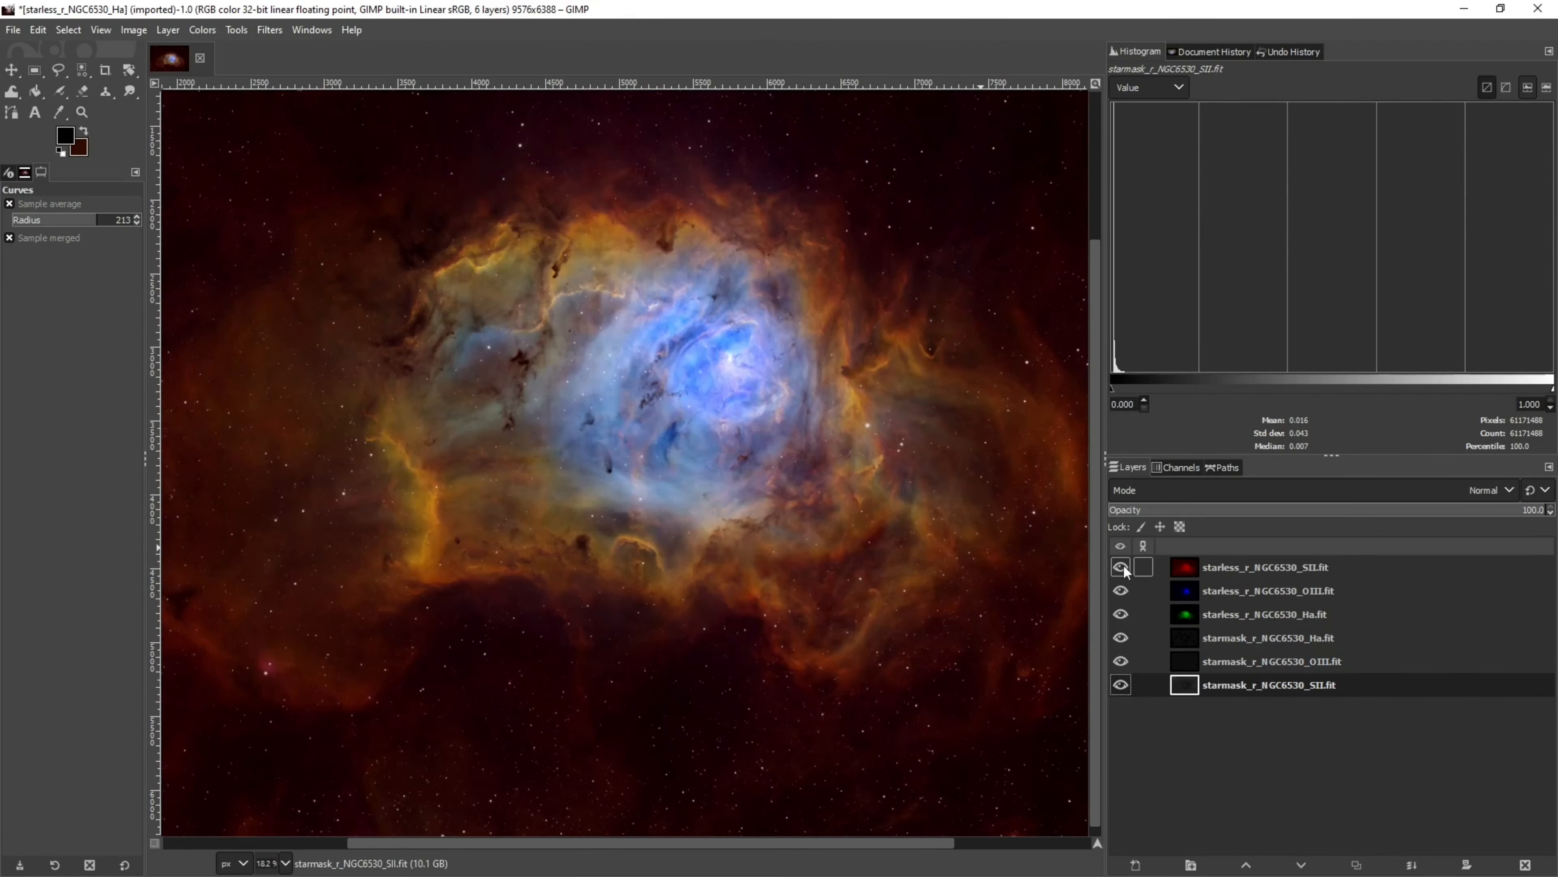
Hide all layers except the SII starmask, checking each starmask layer on its own
{"action": "left_click", "coordinate": [1120, 566]}
{"action": "left_click", "coordinate": [1121, 589]}
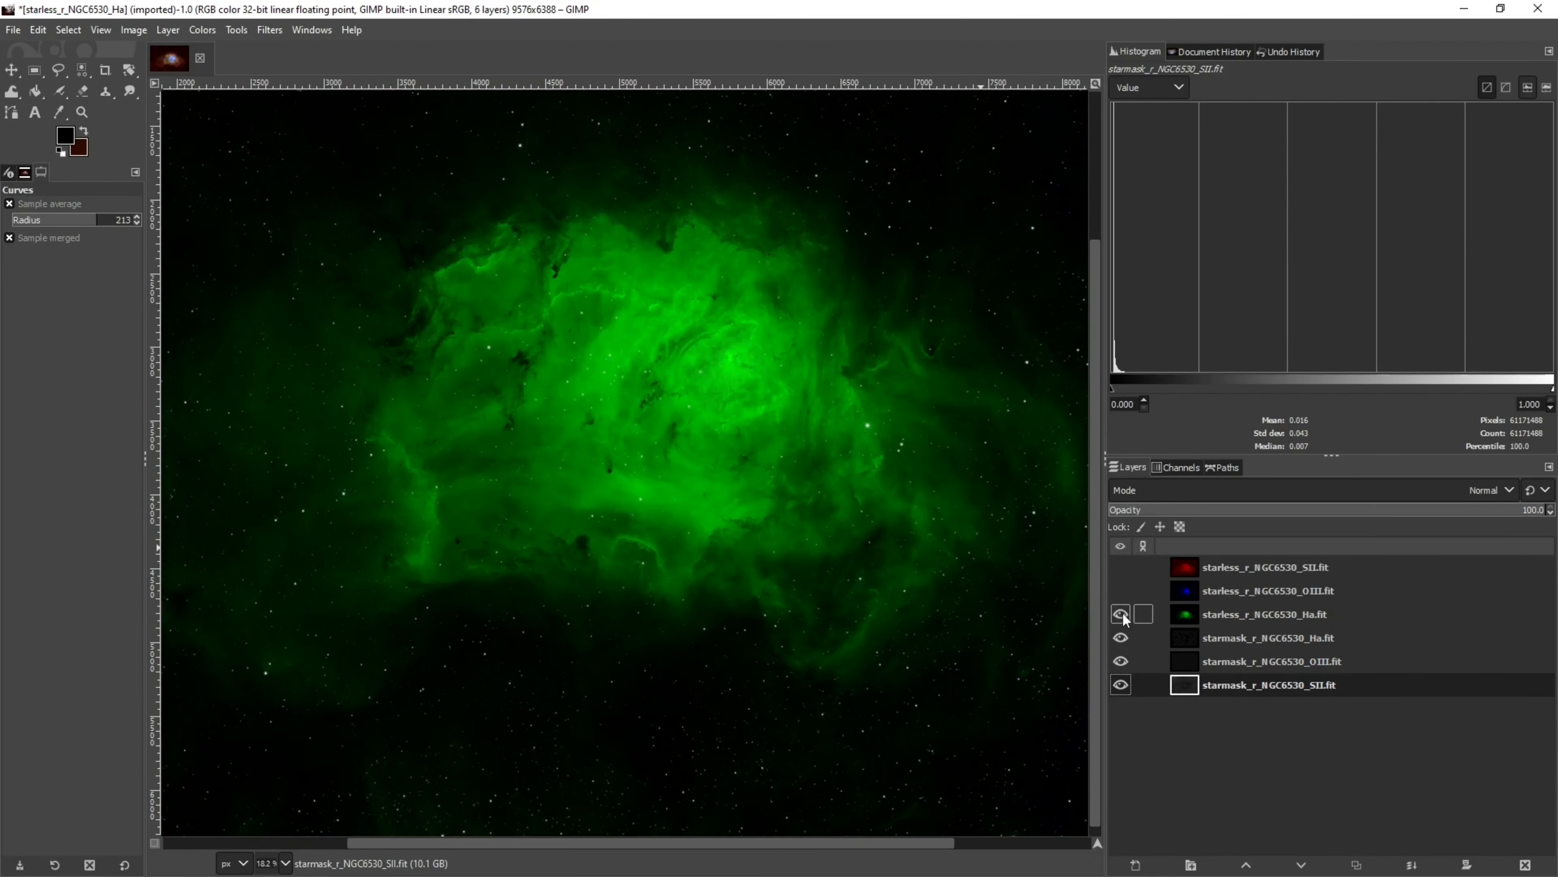
{"action": "left_click", "coordinate": [1121, 614]}
{"action": "left_click", "coordinate": [1120, 637]}
{"action": "left_click", "coordinate": [1121, 660]}
{"action": "left_click", "coordinate": [1121, 684]}
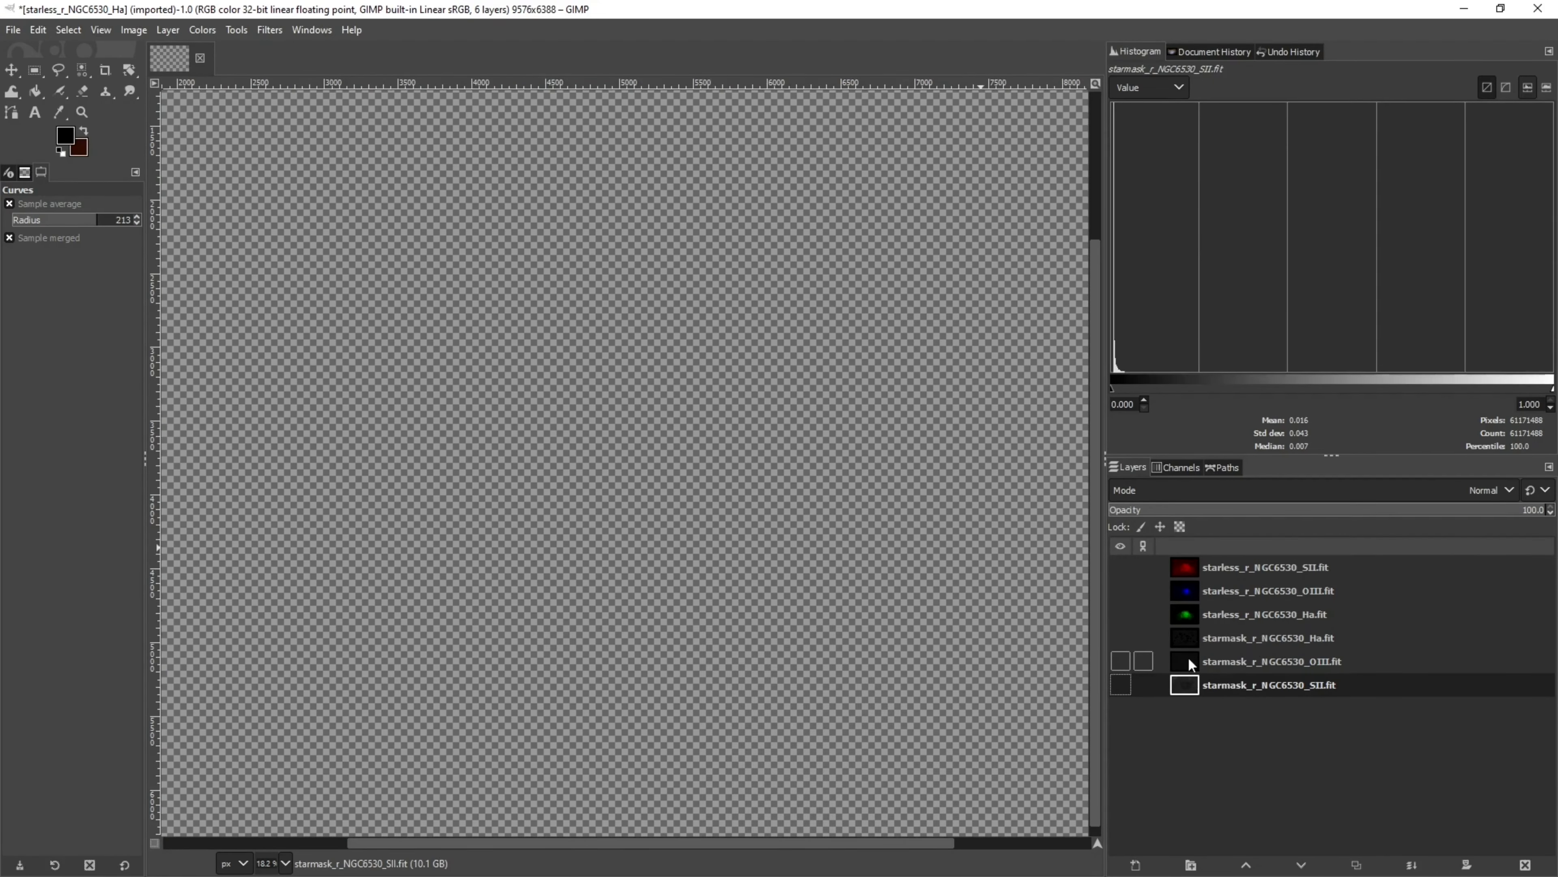
{"action": "left_click", "coordinate": [1121, 637]}
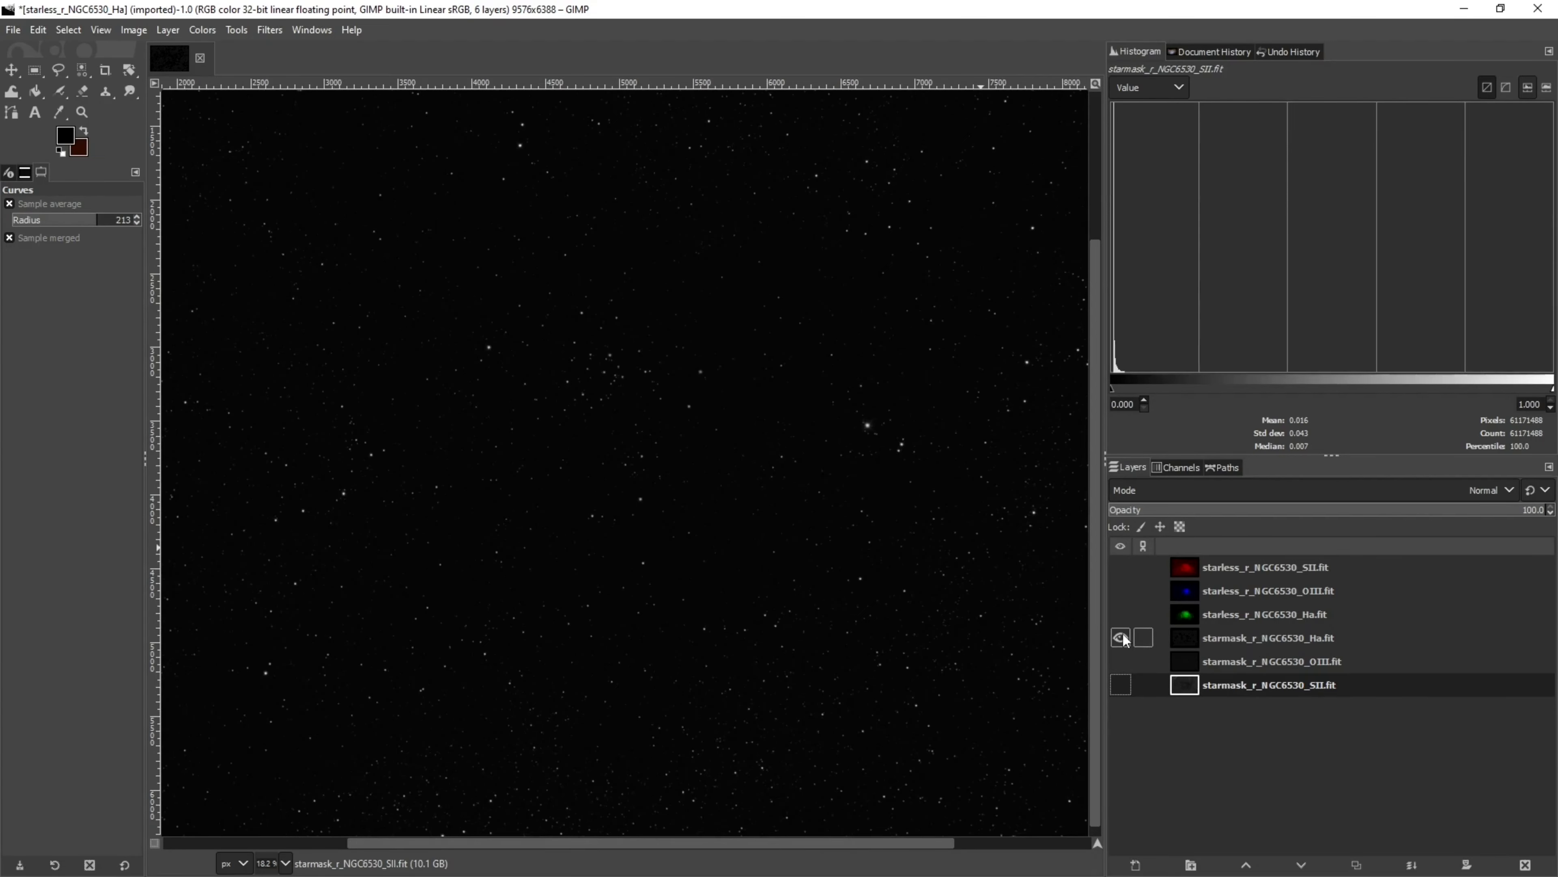
{"action": "left_click", "coordinate": [1121, 637]}
{"action": "left_click", "coordinate": [1121, 661]}
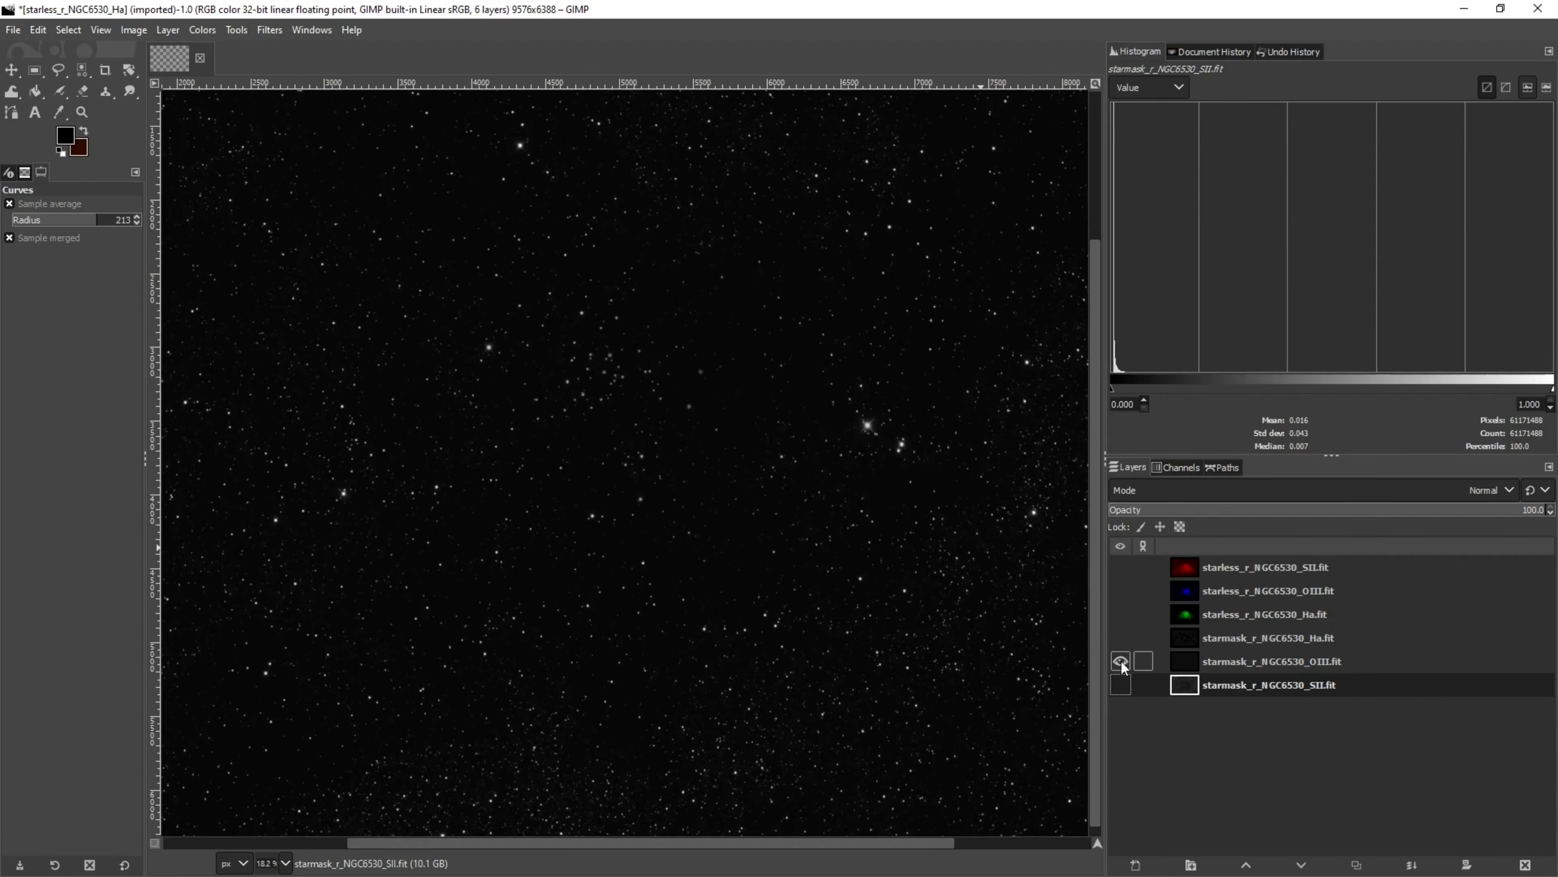
{"action": "left_click", "coordinate": [1121, 661]}
{"action": "left_click", "coordinate": [1120, 685]}
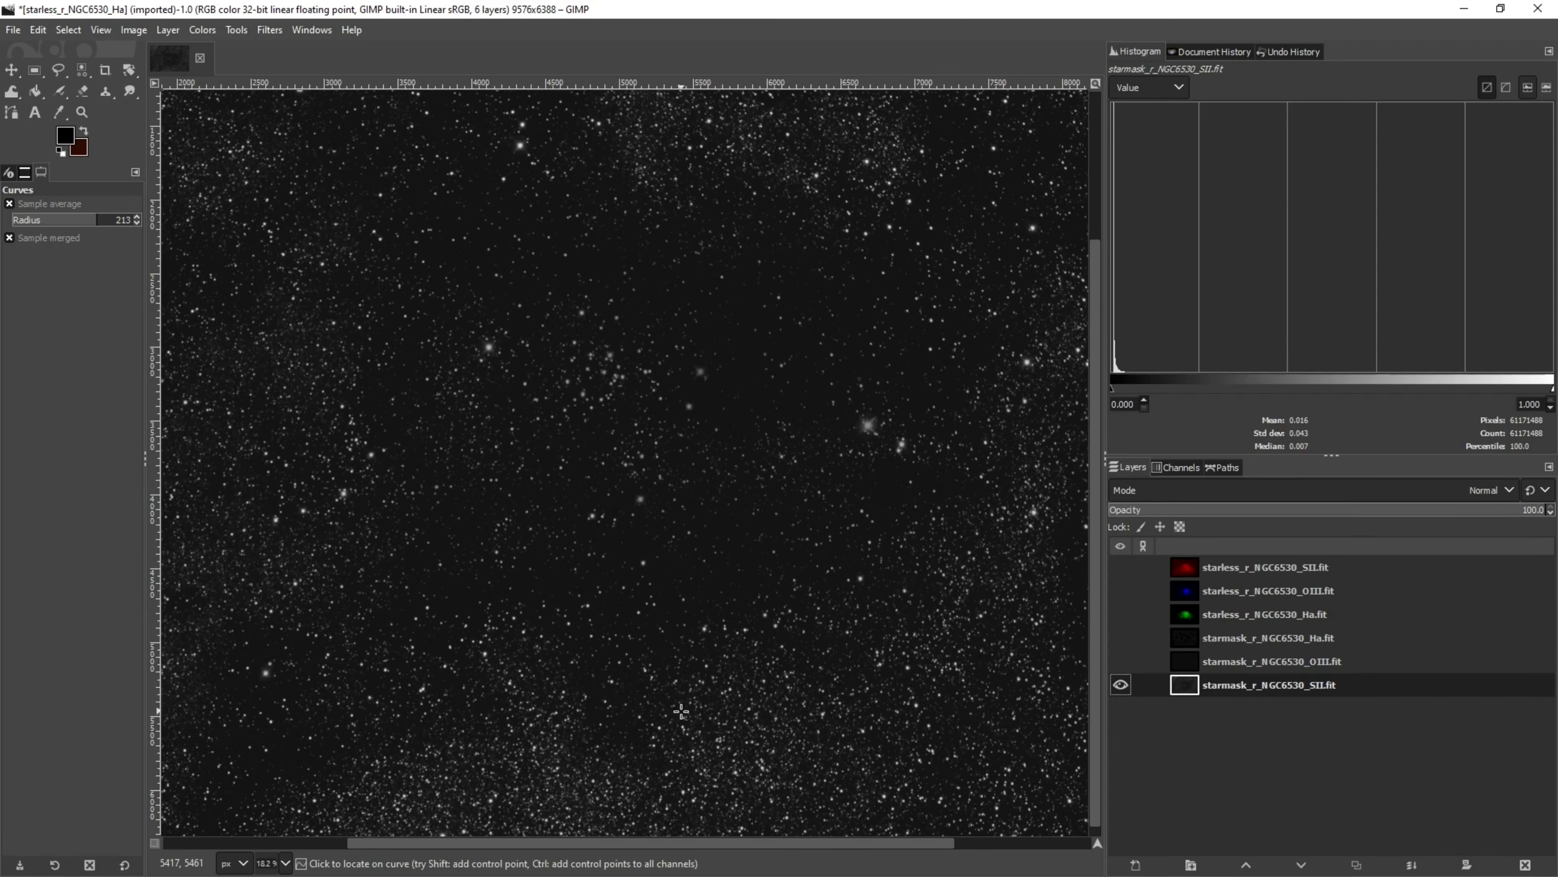
Zoom in and inspect the stars across the SII starmask
{"action": "scroll", "coordinate": [685, 707], "scroll_direction": "up", "scroll_amount": 4}
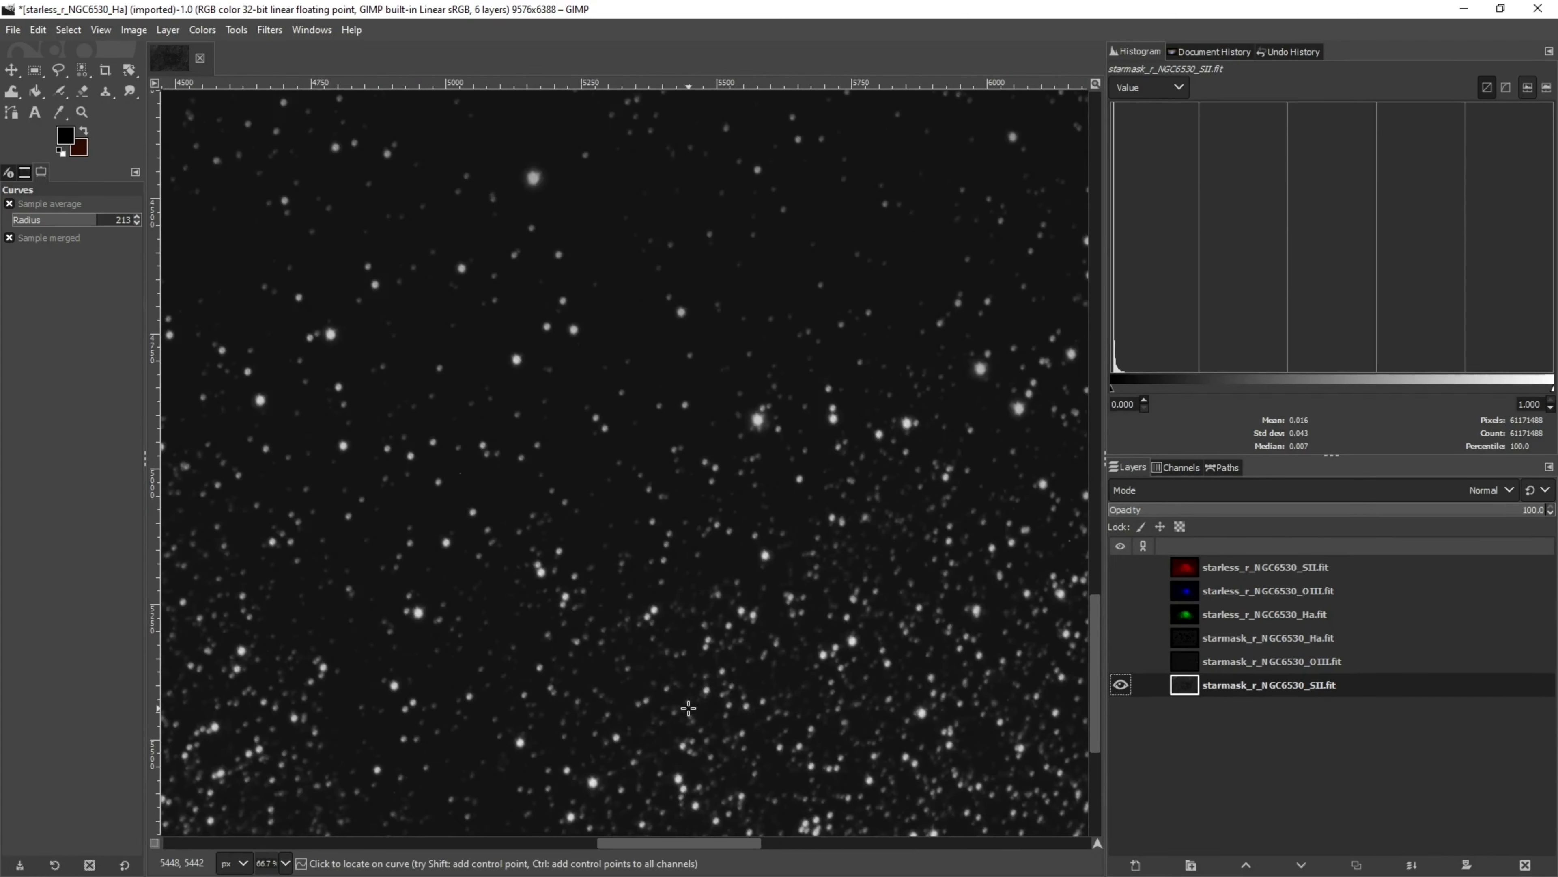
{"action": "scroll", "coordinate": [688, 708], "scroll_direction": "down", "scroll_amount": 5}
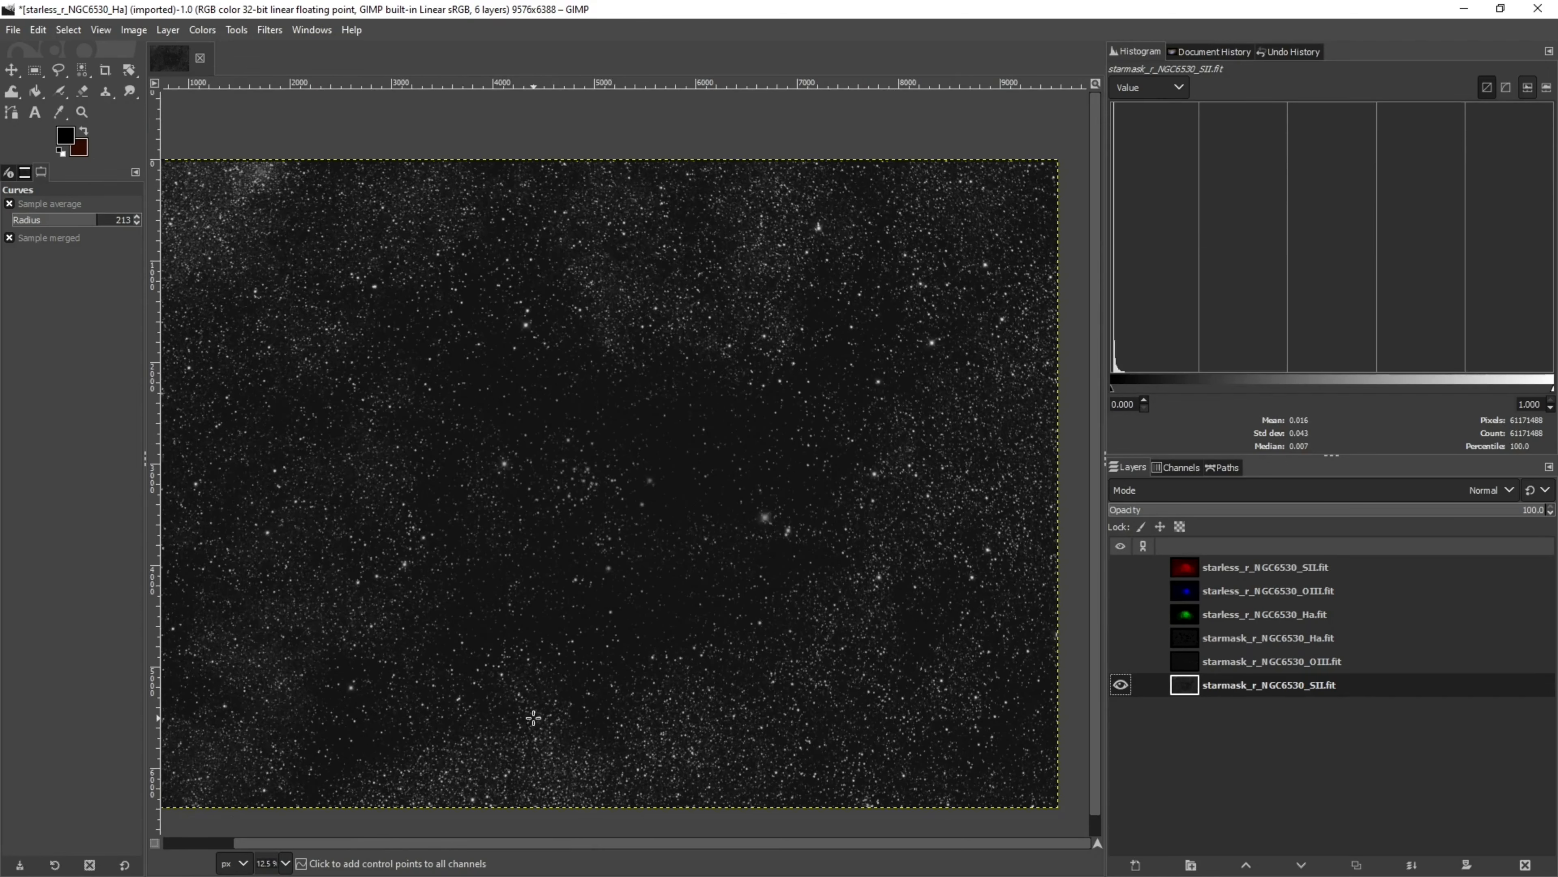
{"action": "scroll", "coordinate": [710, 333], "scroll_direction": "up", "scroll_amount": 2}
{"action": "scroll", "coordinate": [756, 499], "scroll_direction": "down", "scroll_amount": 2}
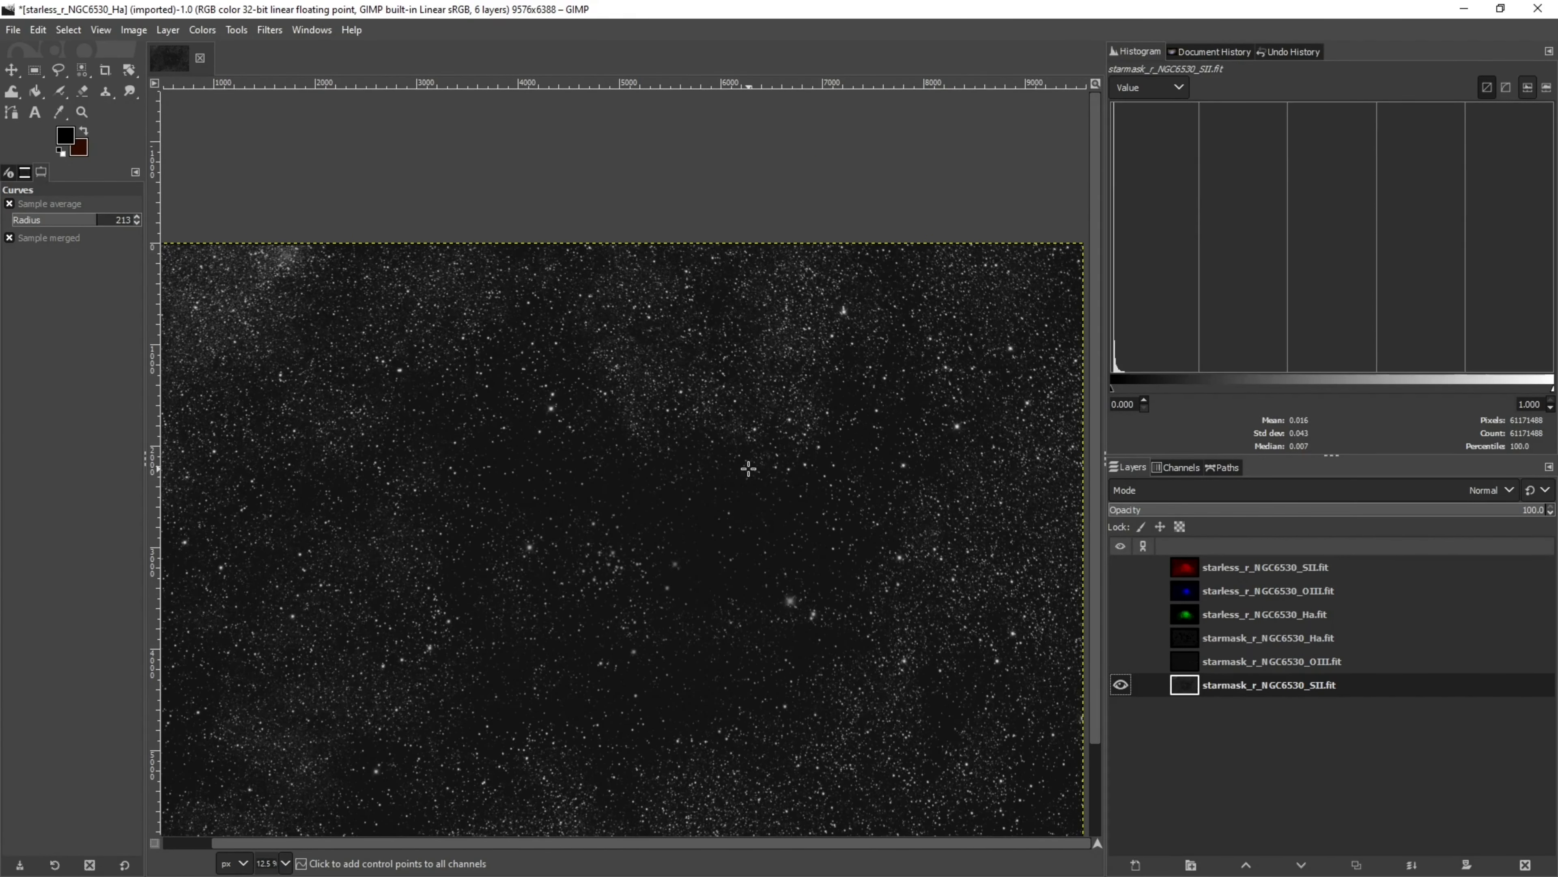
{"action": "scroll", "coordinate": [748, 468], "scroll_direction": "up", "scroll_amount": 5}
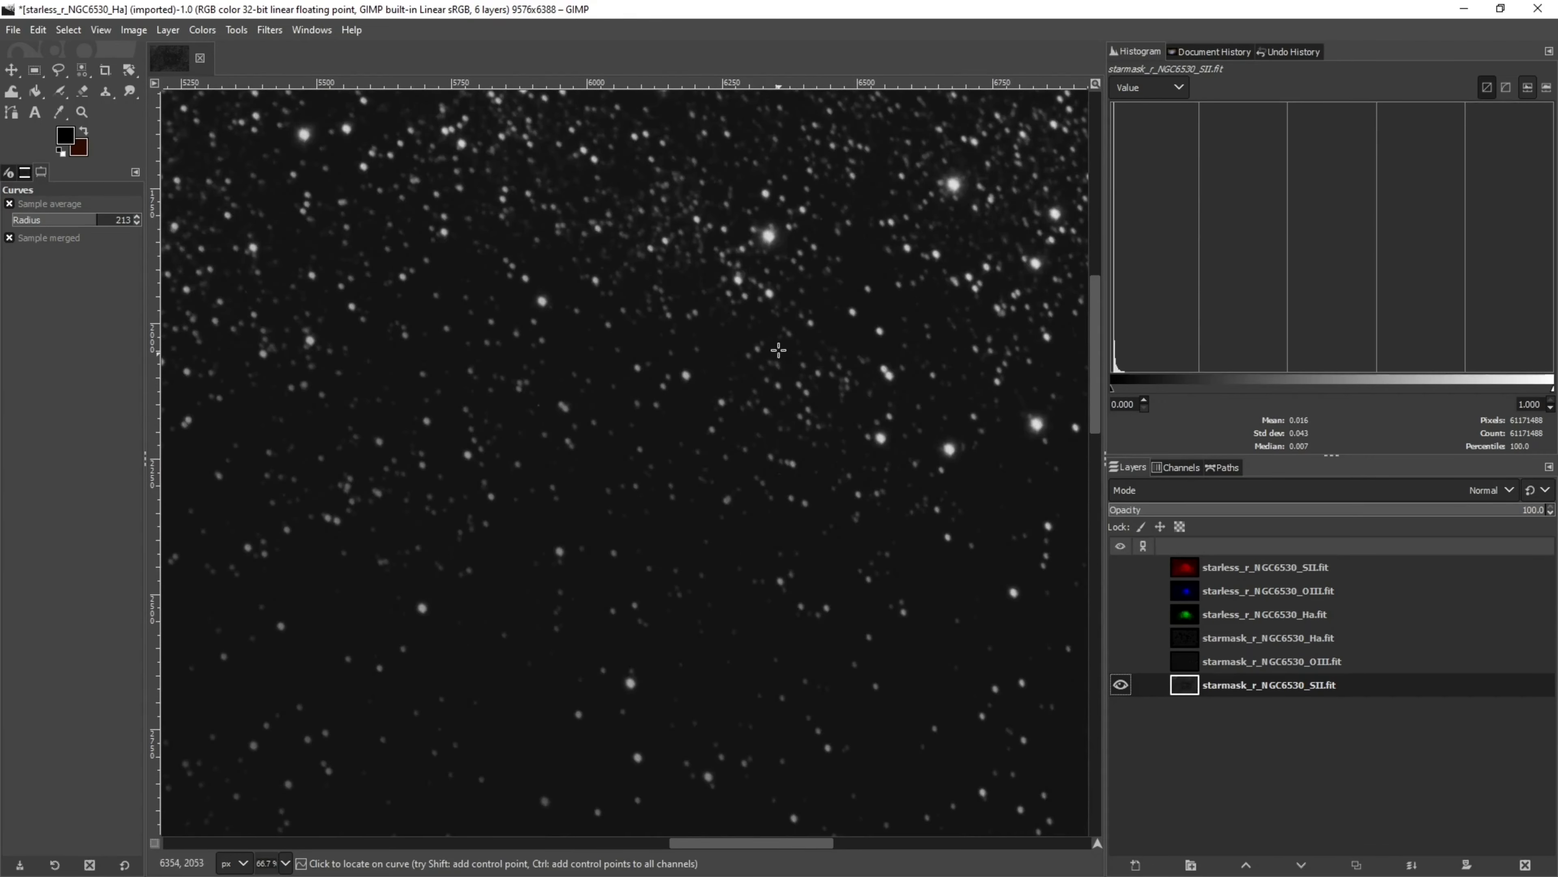
{"action": "scroll", "coordinate": [731, 353], "scroll_direction": "up", "scroll_amount": 3}
{"action": "scroll", "coordinate": [758, 475], "scroll_direction": "down", "scroll_amount": 2}
{"action": "scroll", "coordinate": [760, 481], "scroll_direction": "down", "scroll_amount": 2}
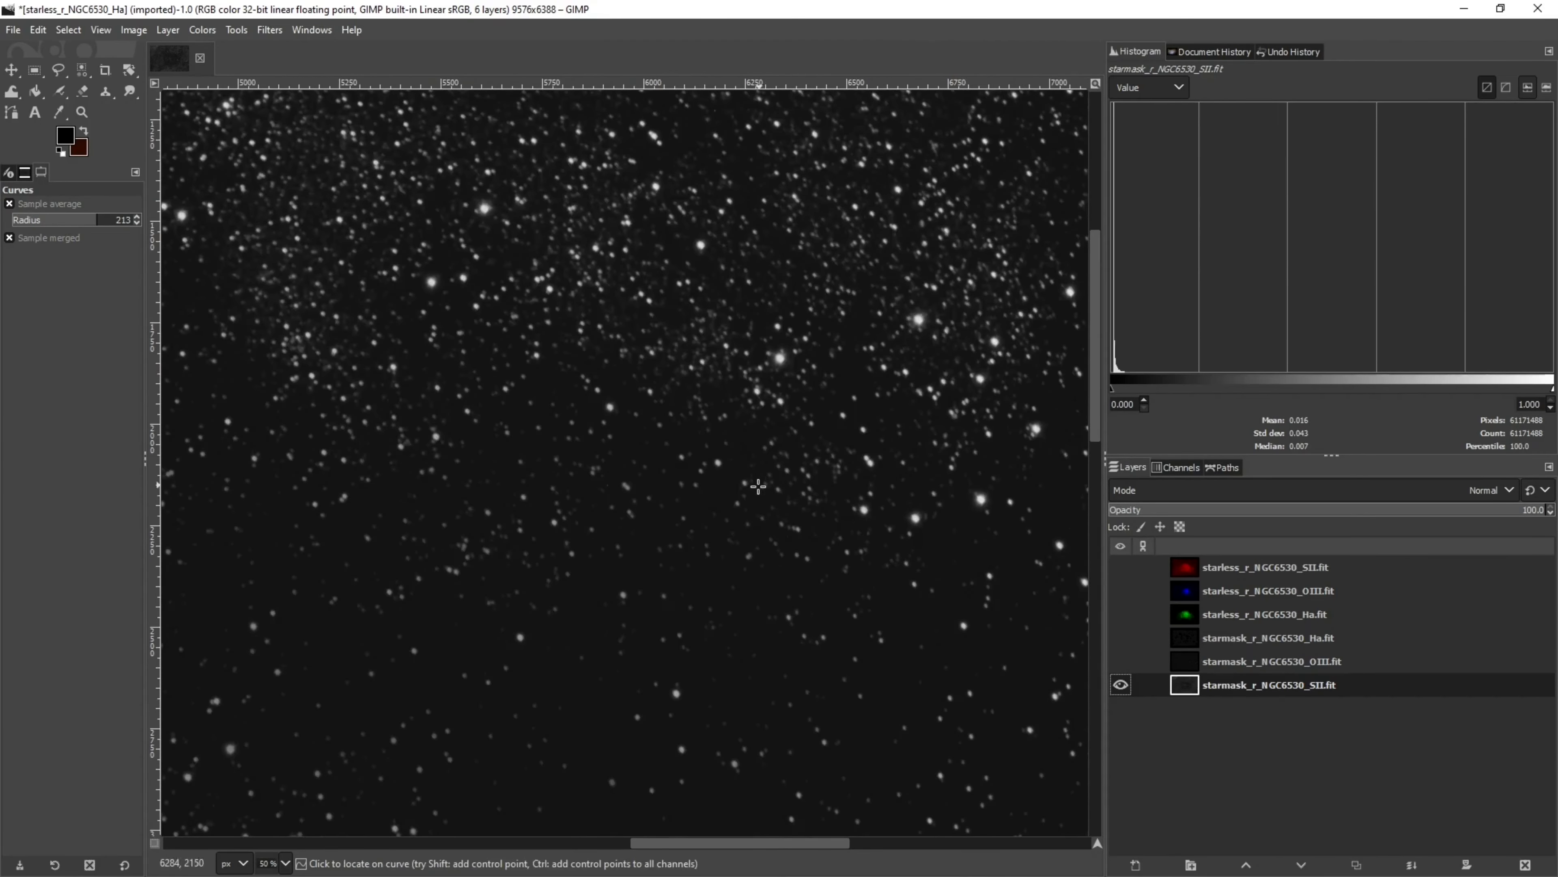
{"action": "left_click_drag", "start_coordinate": [734, 846], "coordinate": [629, 834]}
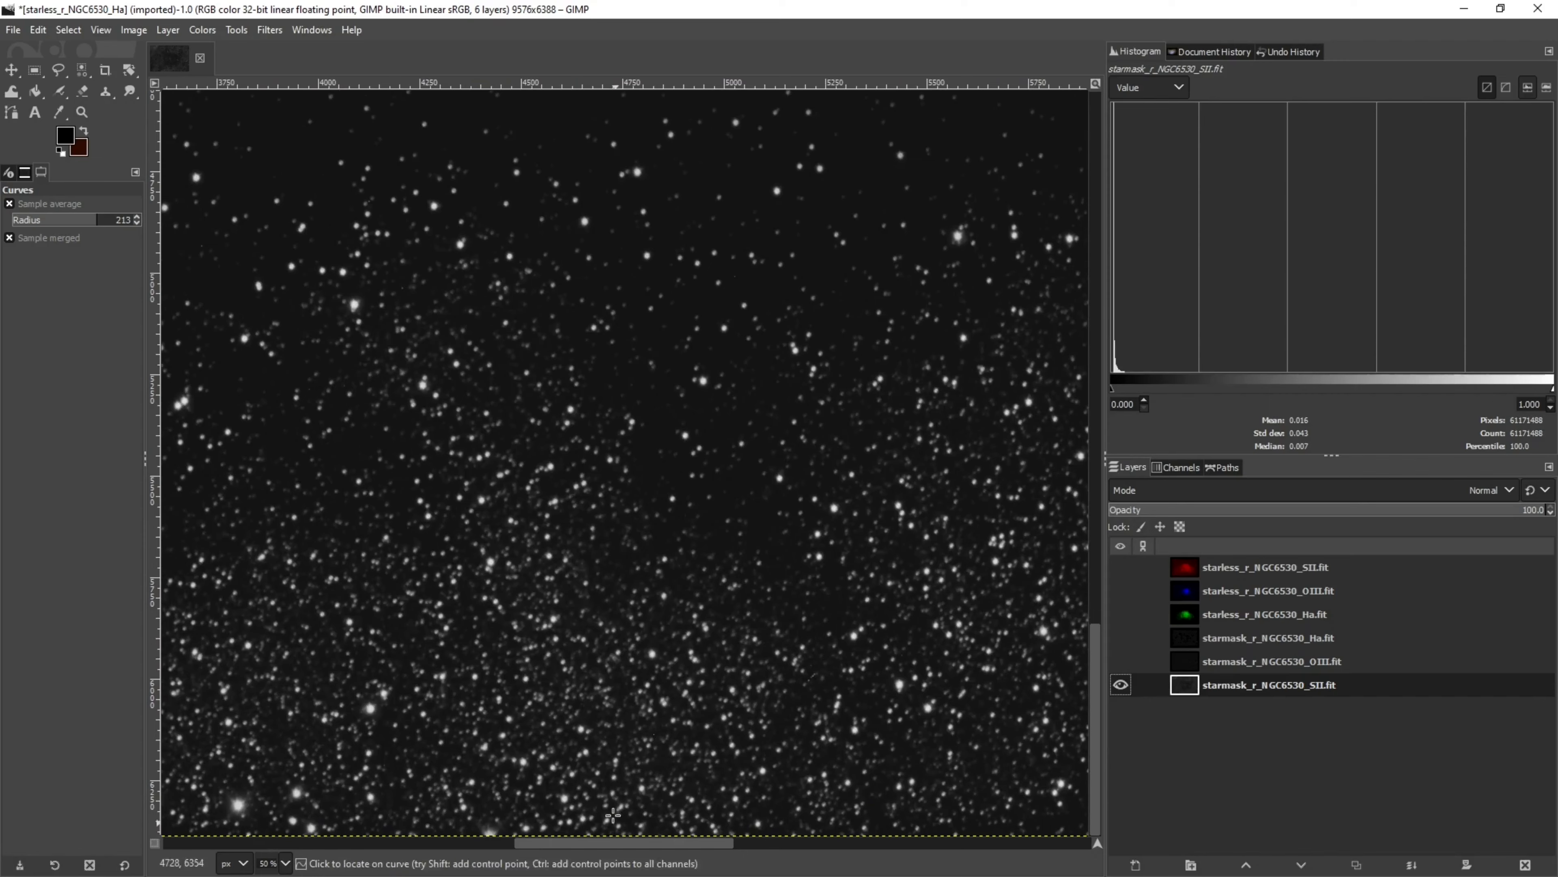
{"action": "scroll", "coordinate": [999, 540], "scroll_direction": "down", "scroll_amount": 2}
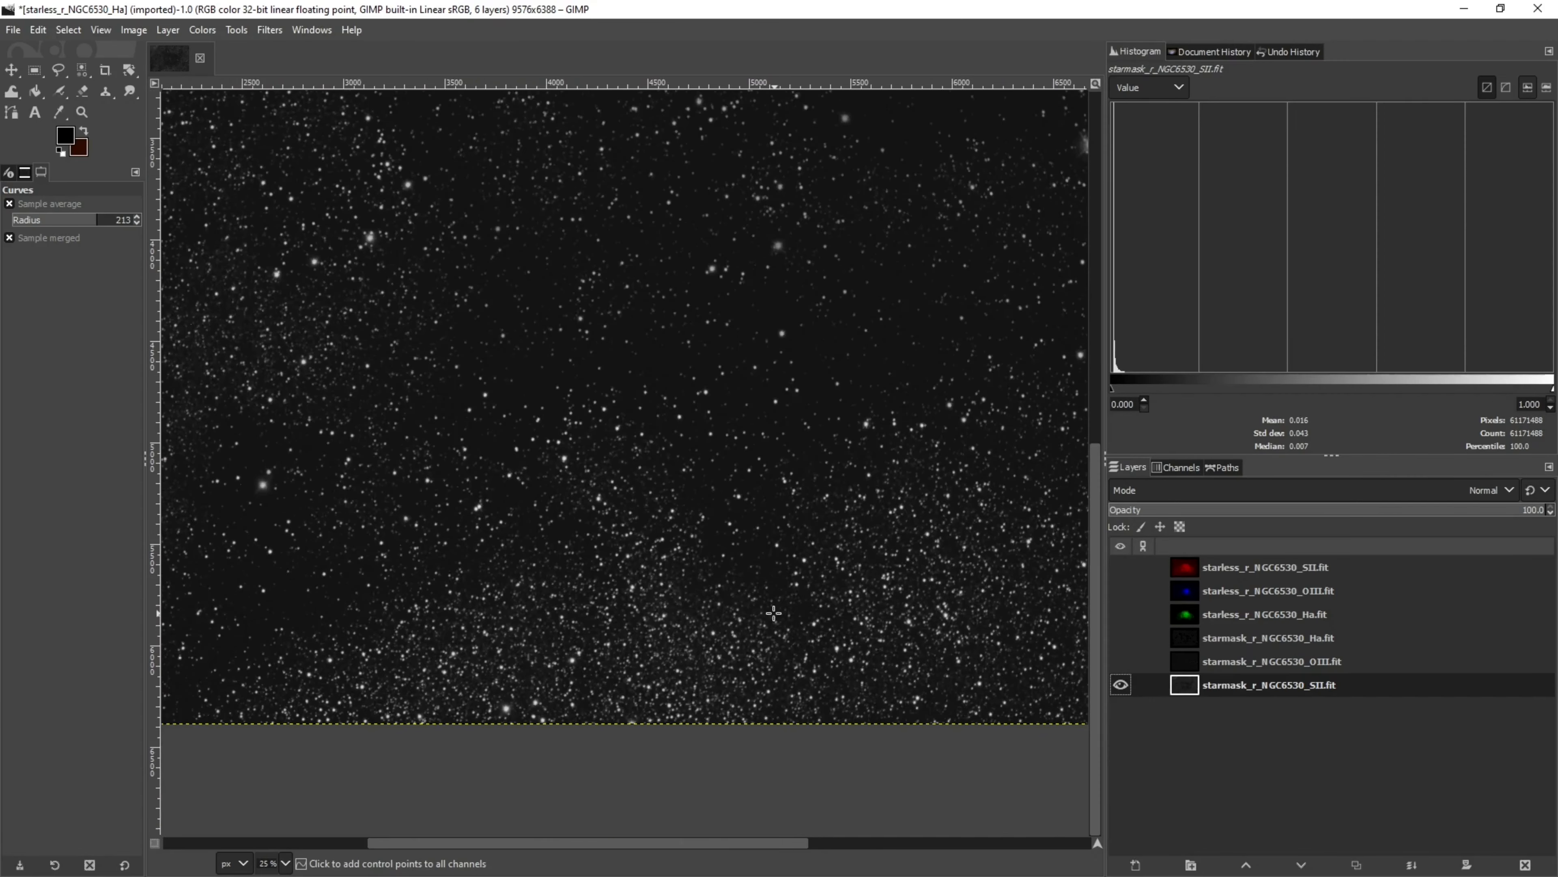
Delete the SII starmask layer
{"action": "right_click", "coordinate": [1186, 688]}
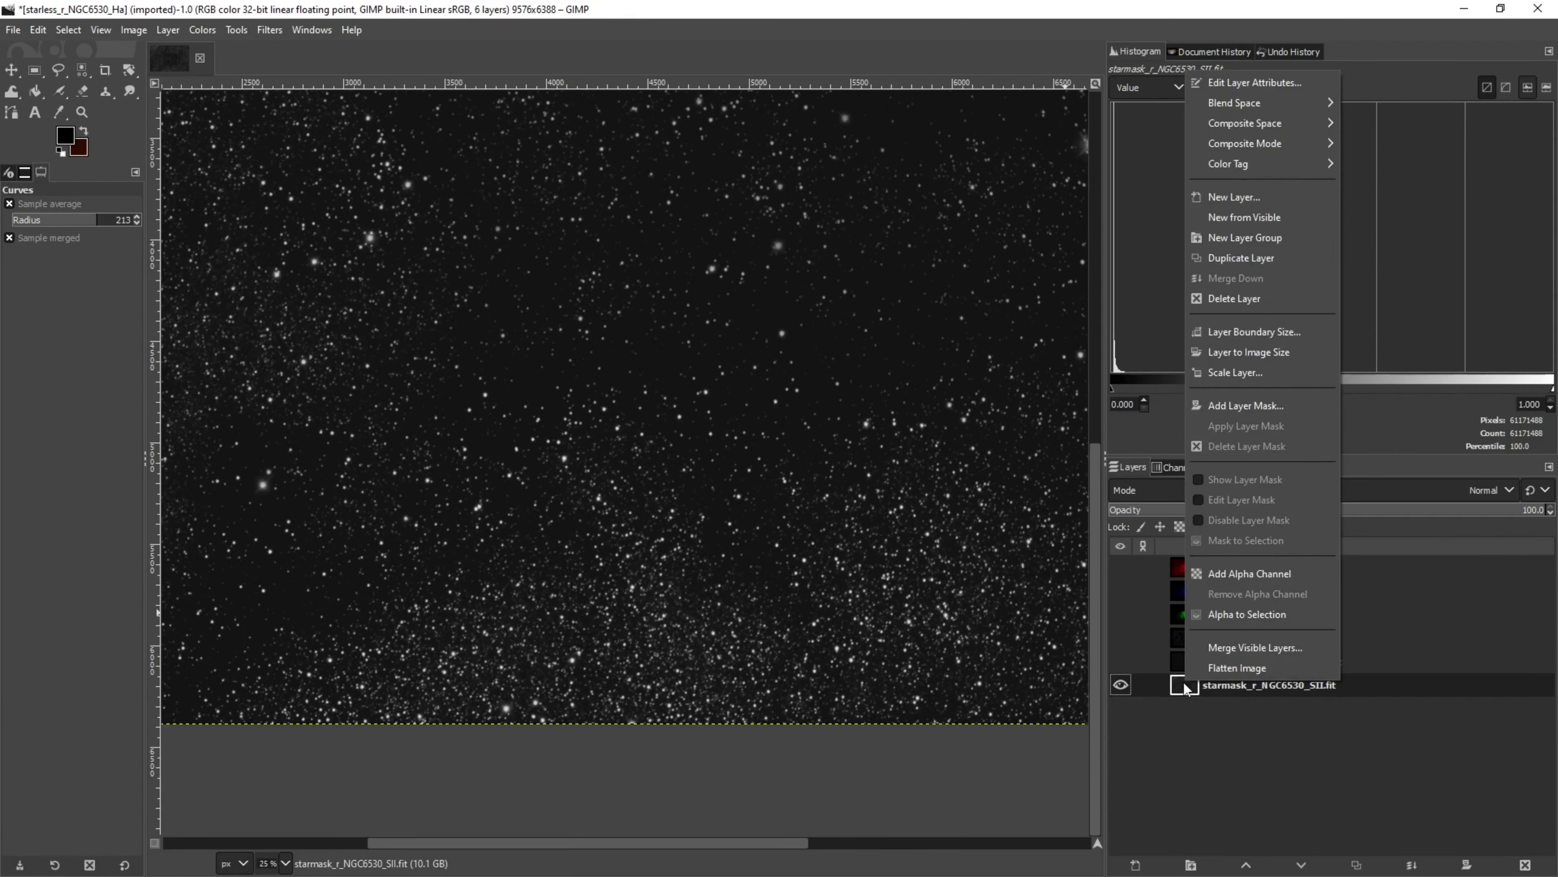
{"action": "left_click", "coordinate": [1242, 298]}
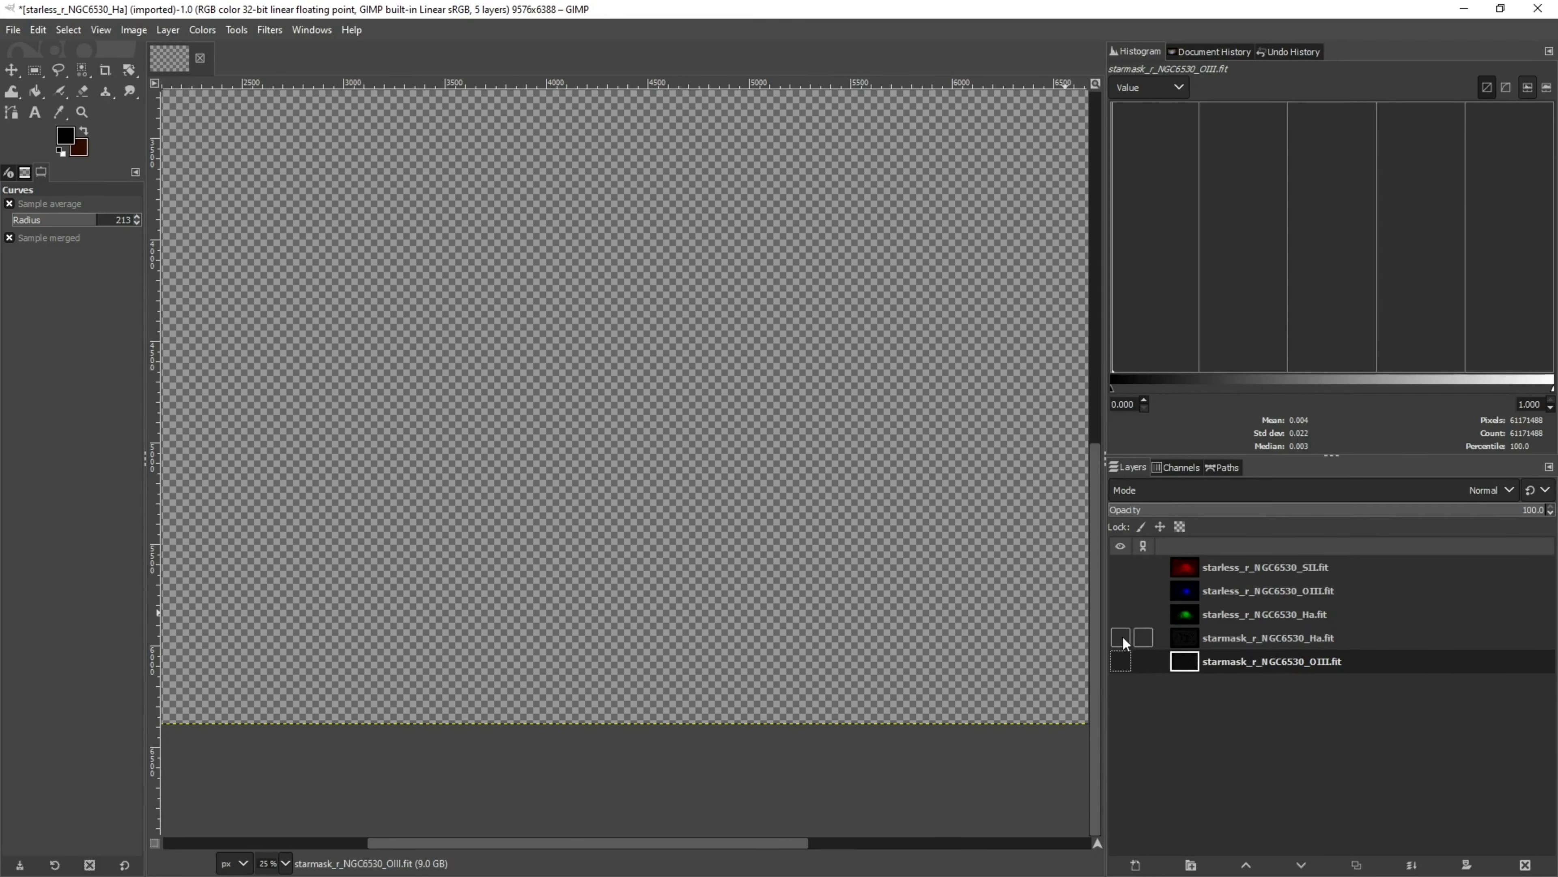
Compare the Ha and OIII starmasks up close by toggling the Ha starmask's visibility
{"action": "left_click", "coordinate": [1120, 637]}
{"action": "left_click", "coordinate": [1121, 661]}
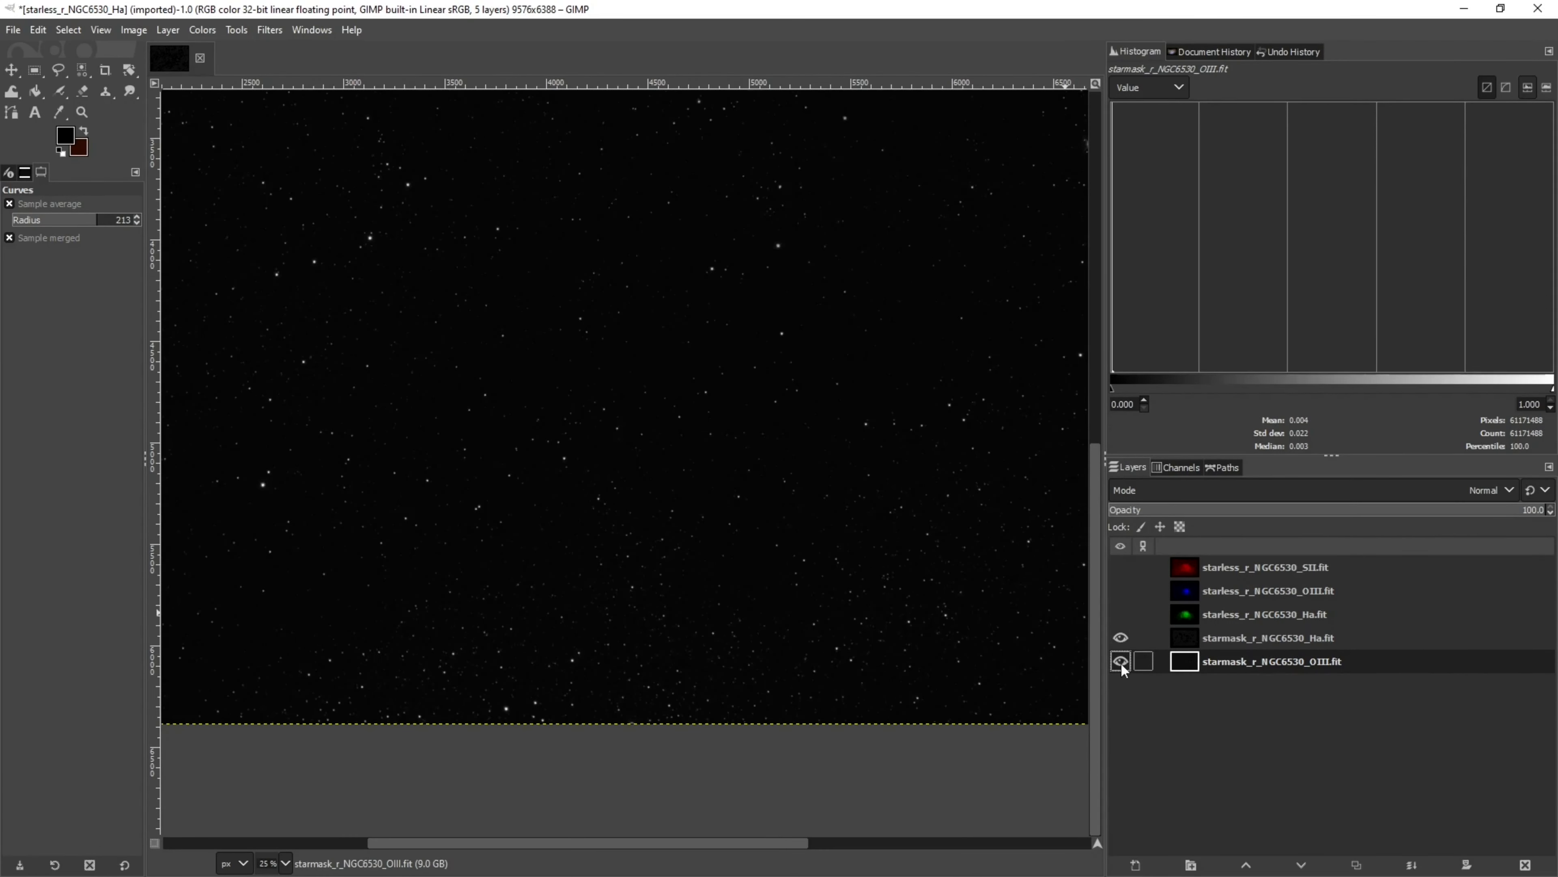
{"action": "left_click", "coordinate": [1120, 637]}
{"action": "key", "text": "plus"}
{"action": "key", "text": "plus"}
{"action": "key", "text": "plus"}
{"action": "key", "text": "plus"}
{"action": "key", "text": "plus"}
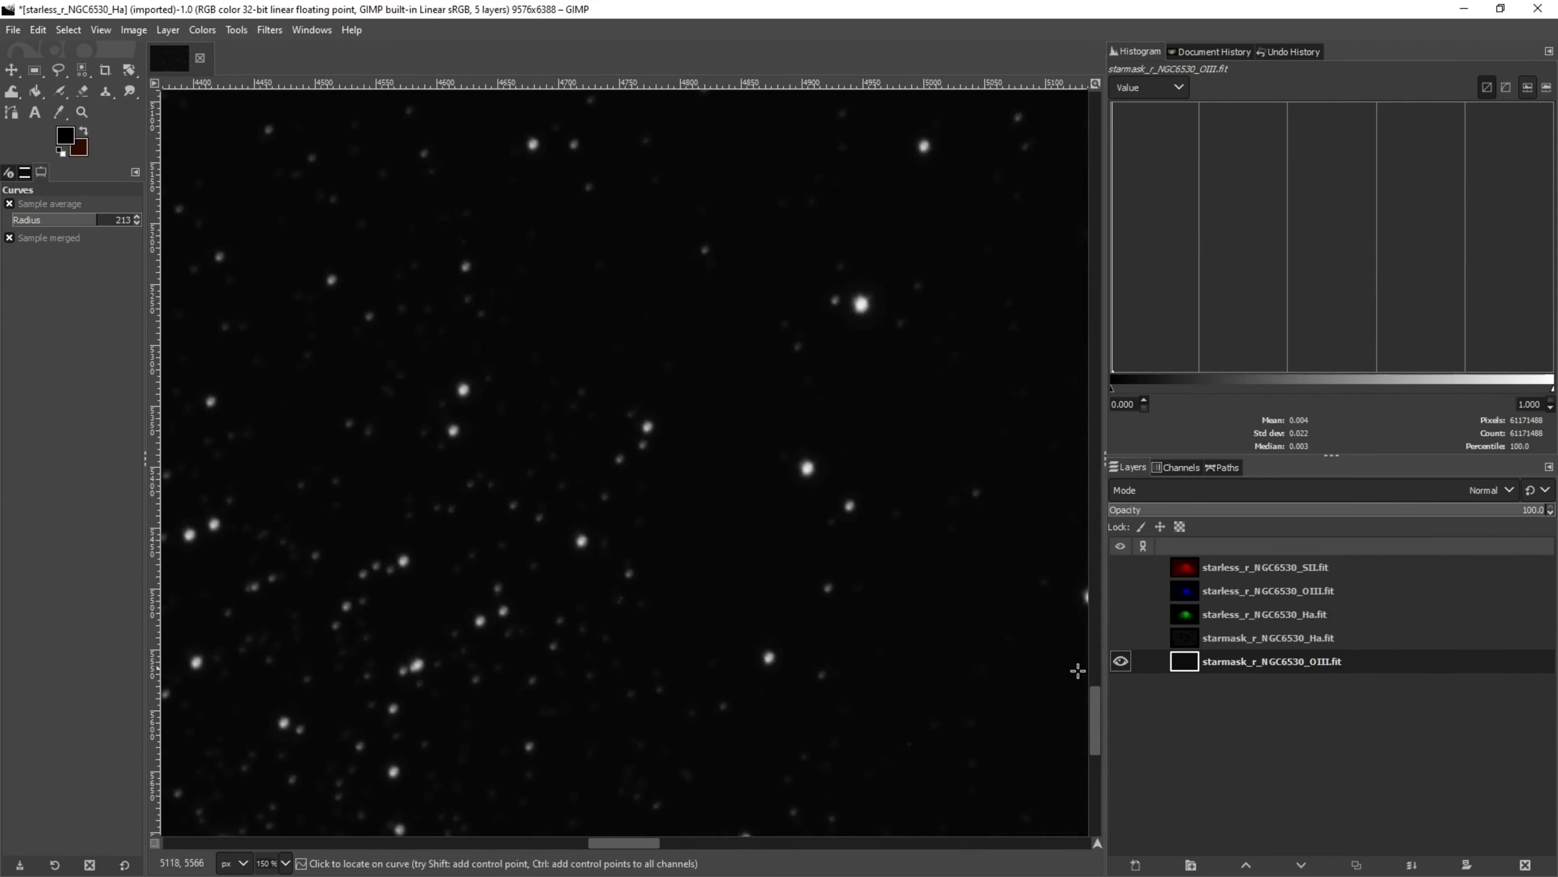
{"action": "left_click", "coordinate": [1120, 637]}
{"action": "left_click", "coordinate": [1121, 637]}
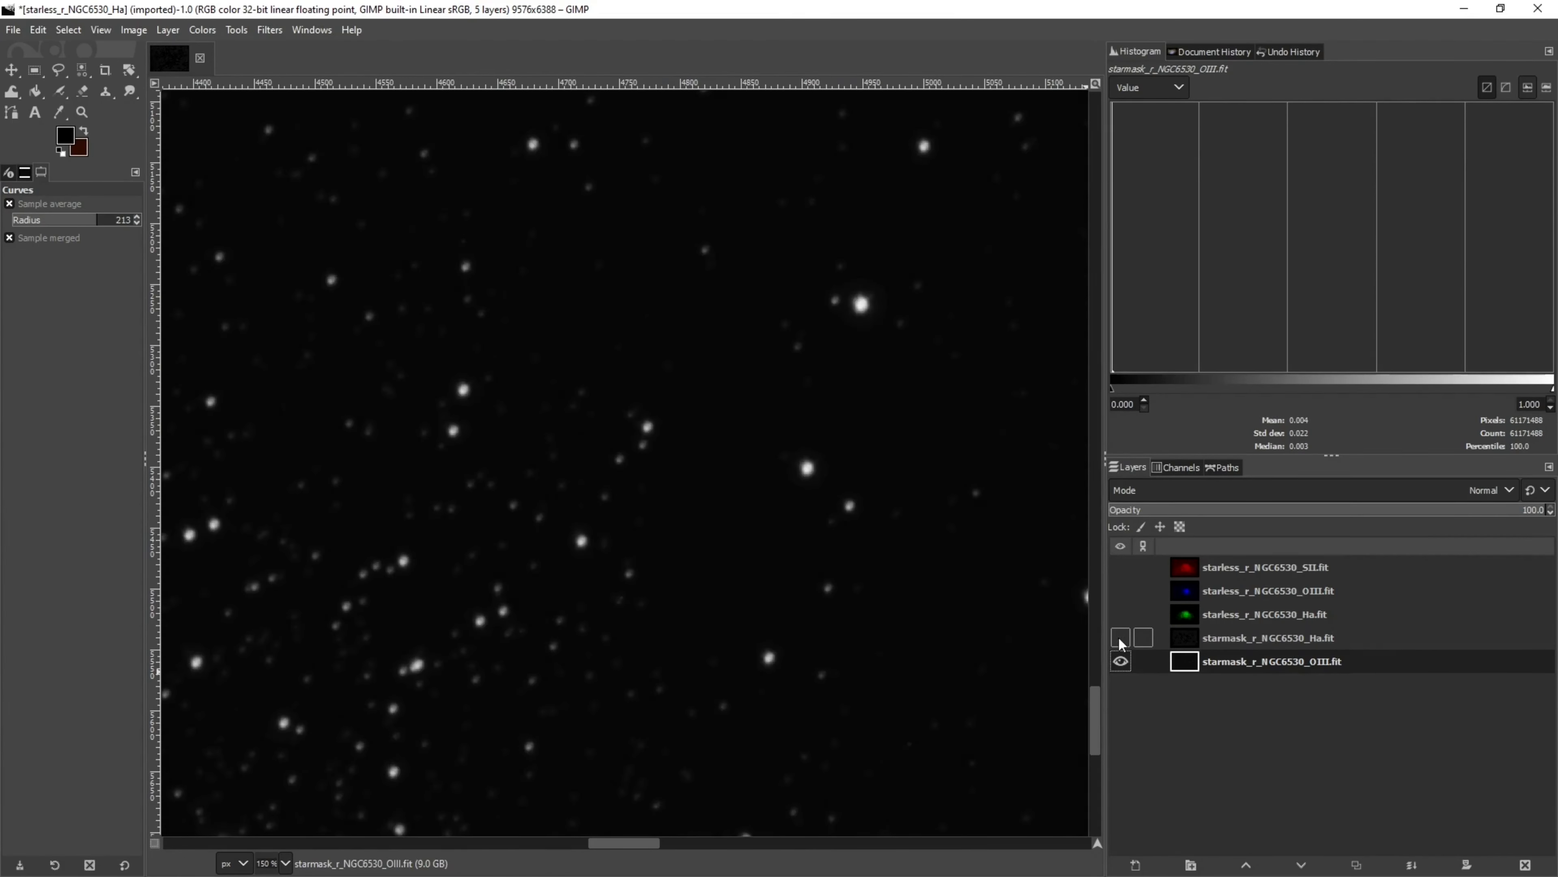
Turn the Ha starmask back on and zoom in and out to compare it with the OIII starmask
{"action": "left_click", "coordinate": [1120, 637]}
{"action": "scroll", "coordinate": [754, 626], "scroll_direction": "down", "scroll_amount": 4}
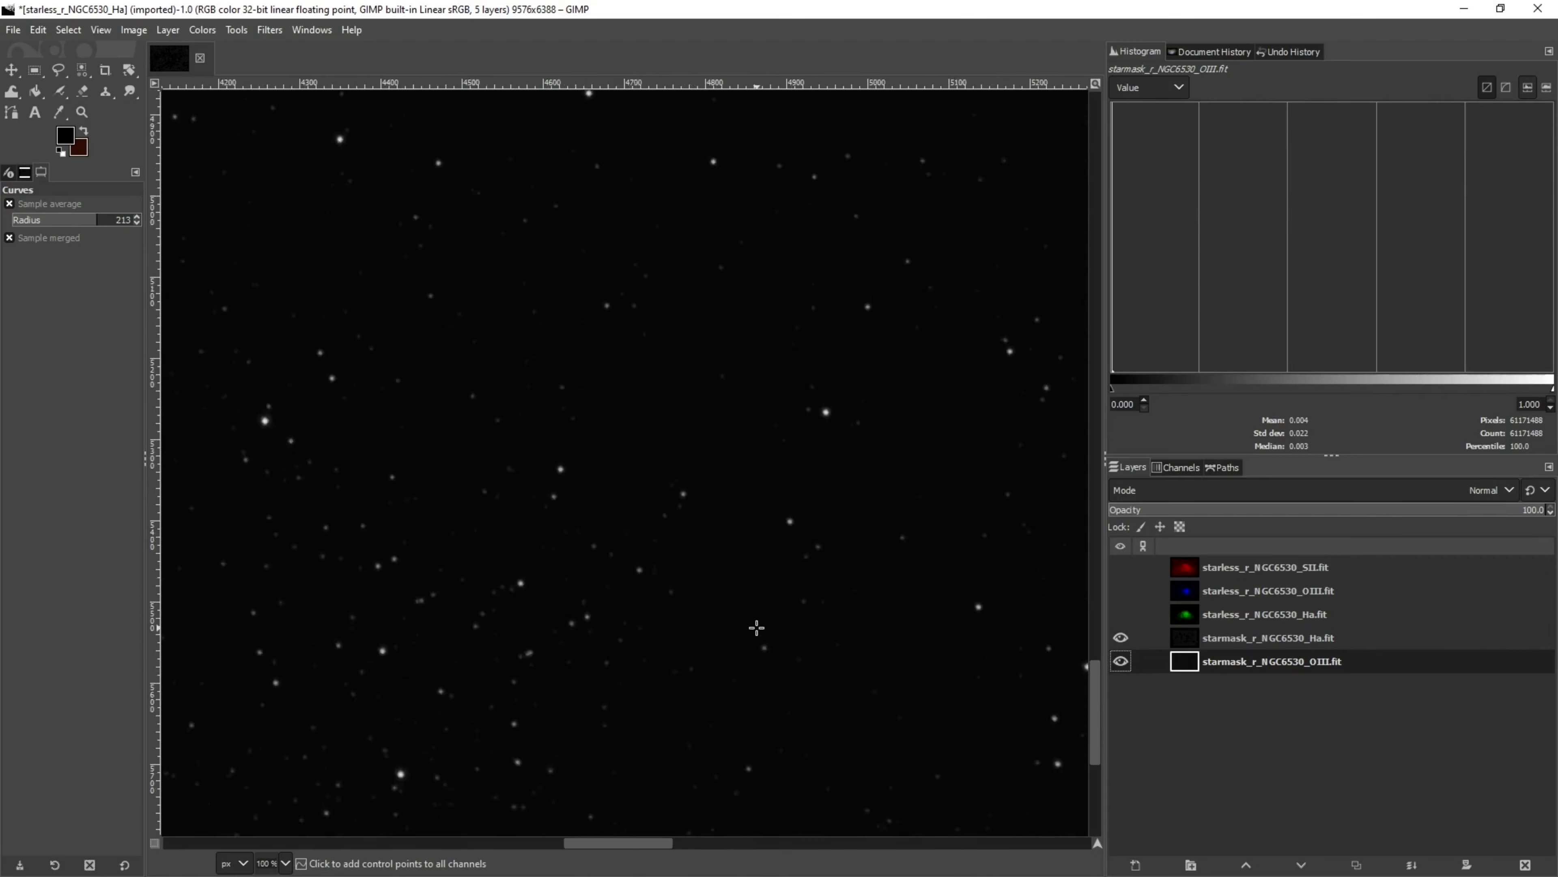
{"action": "scroll", "coordinate": [766, 631], "scroll_direction": "up", "scroll_amount": 4}
{"action": "scroll", "coordinate": [770, 634], "scroll_direction": "down", "scroll_amount": 1}
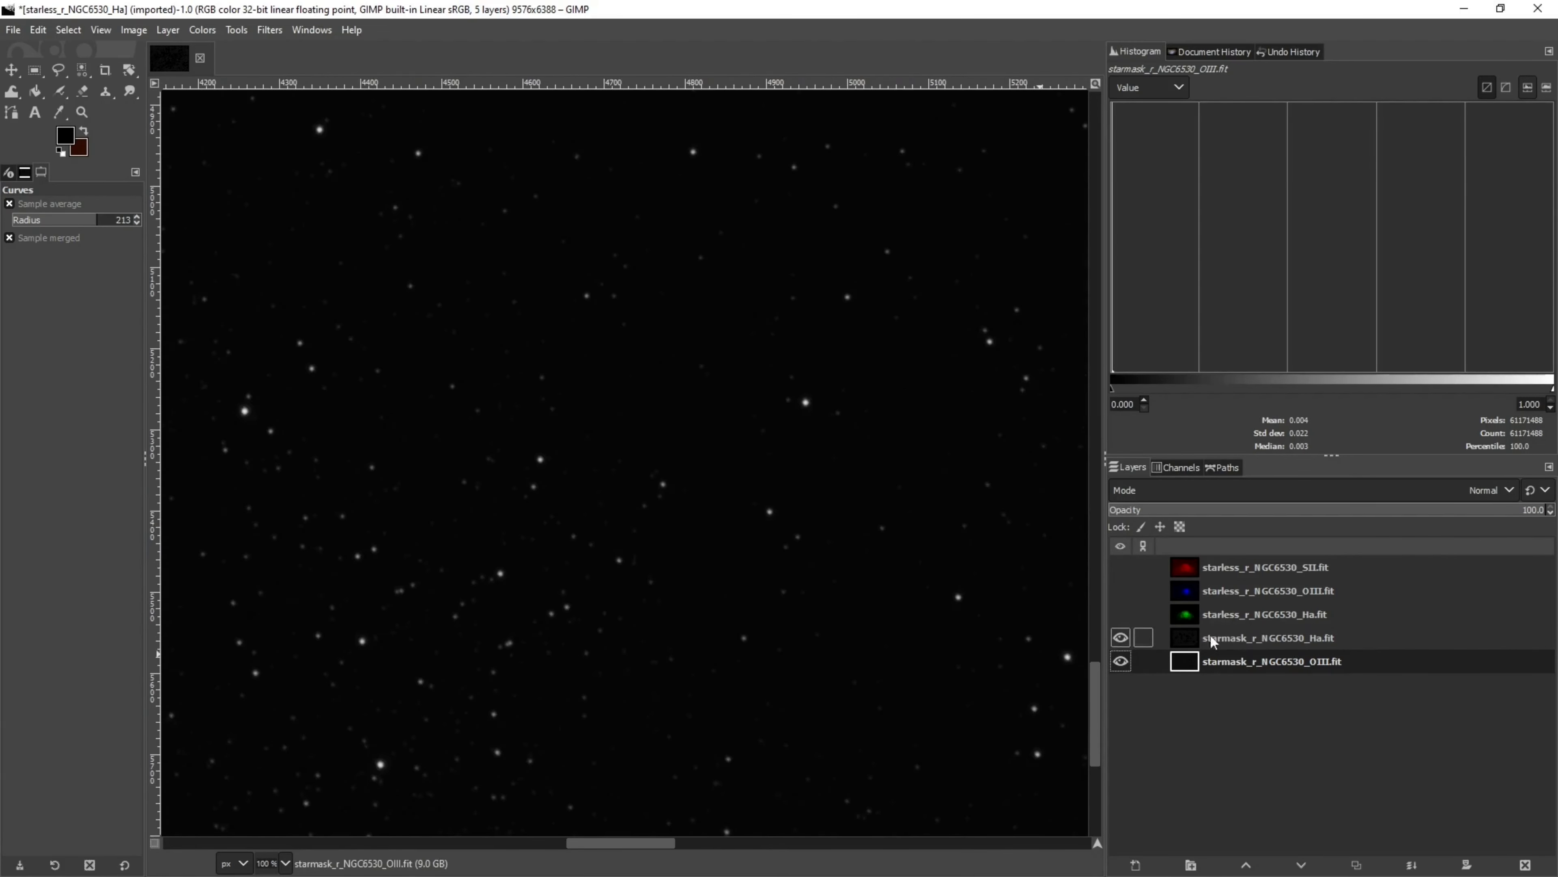
Make the starless Ha, OIII and SII layers visible again to view the full composite with the starmasks
{"action": "left_click", "coordinate": [1120, 614]}
{"action": "left_click", "coordinate": [1122, 571]}
{"action": "scroll", "coordinate": [841, 602], "scroll_direction": "down", "scroll_amount": 6}
{"action": "scroll", "coordinate": [821, 578], "scroll_direction": "up", "scroll_amount": 2}
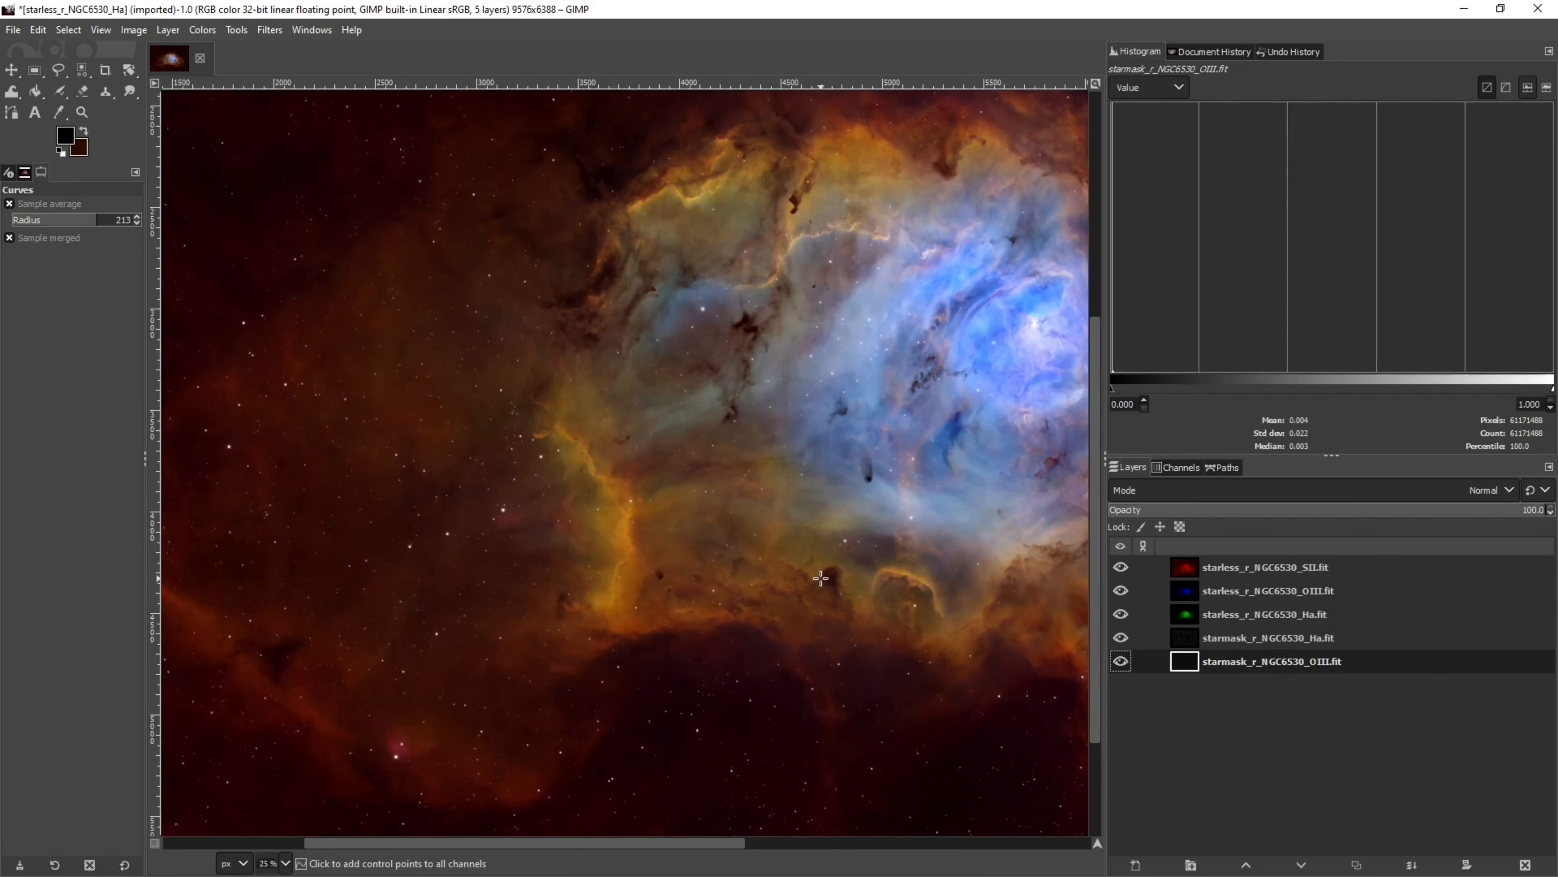
Toggle the Ha starmask's visibility and zoom and pan across the nebula to compare the stars with and without it
{"action": "left_click", "coordinate": [1122, 638]}
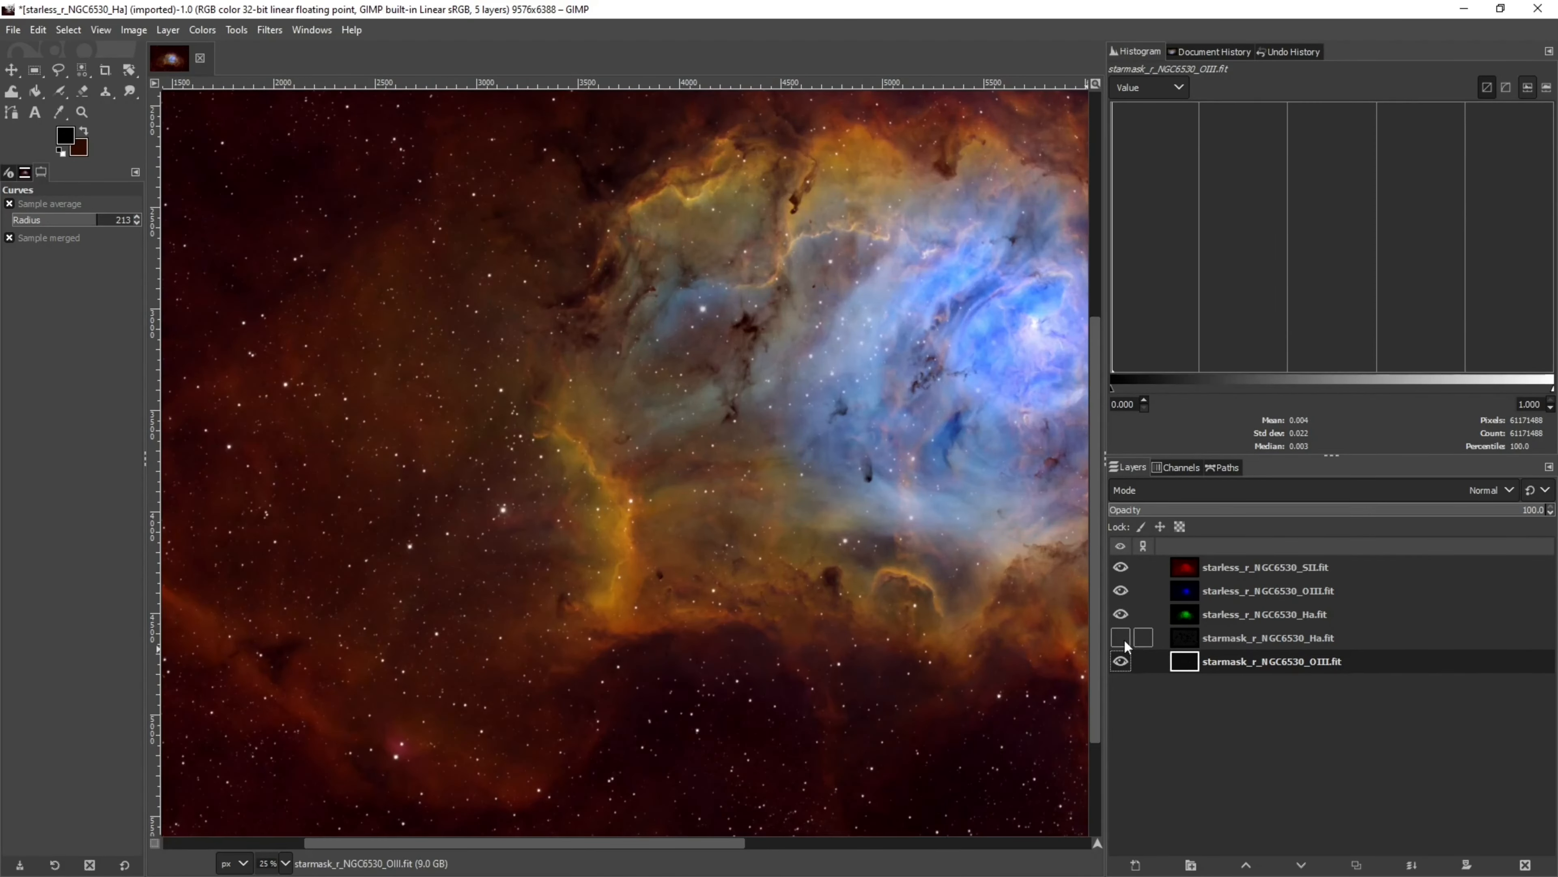
{"action": "left_click", "coordinate": [1122, 638]}
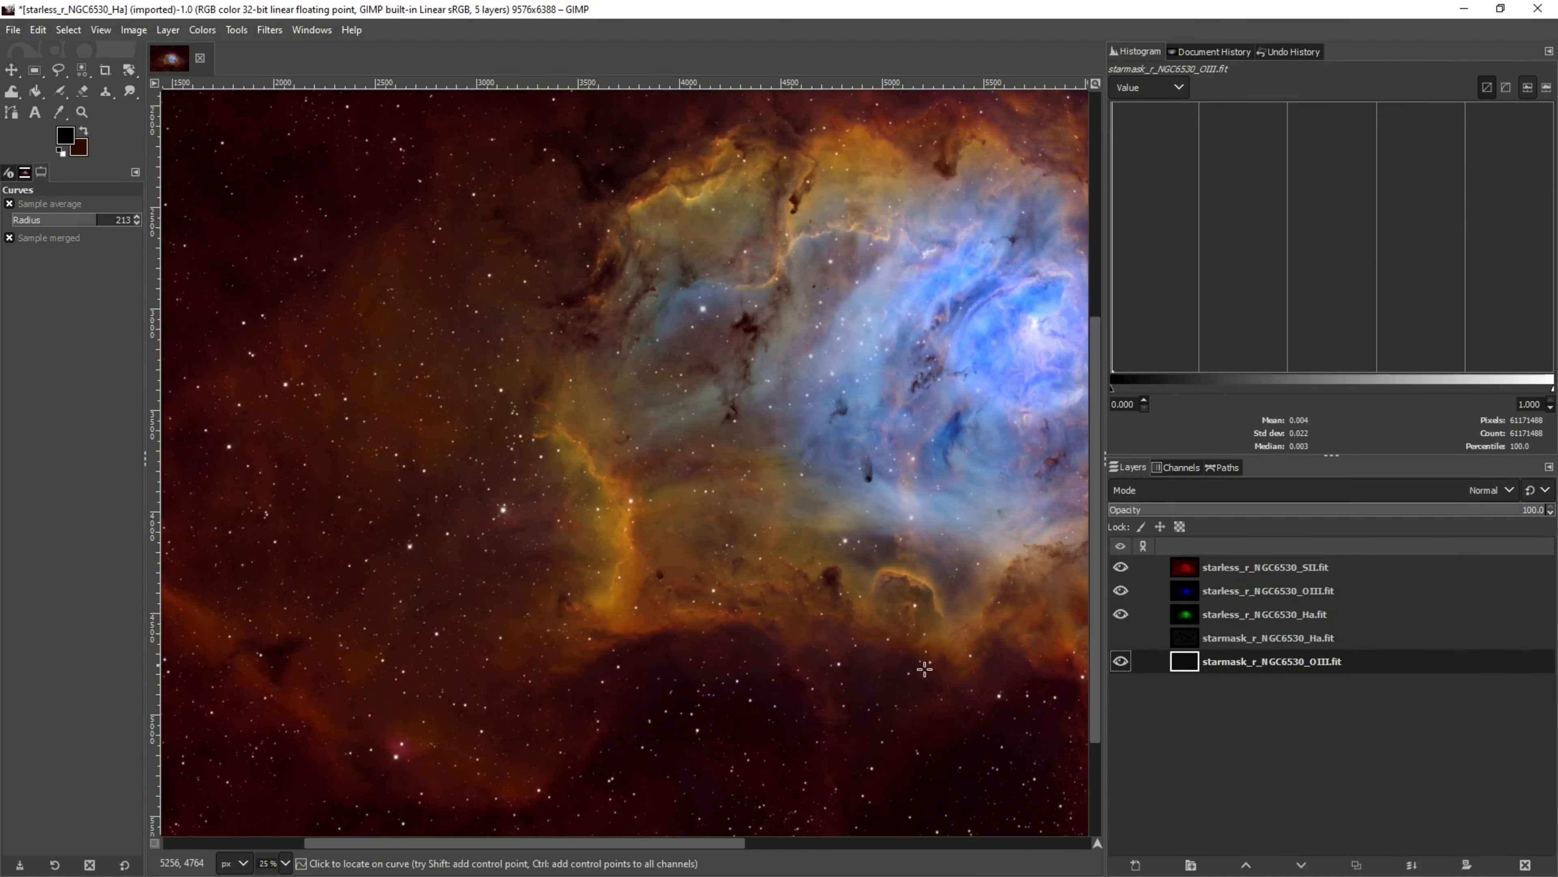
{"action": "scroll", "coordinate": [835, 759], "scroll_direction": "down", "scroll_amount": 3}
{"action": "scroll", "coordinate": [839, 759], "scroll_direction": "up", "scroll_amount": 4}
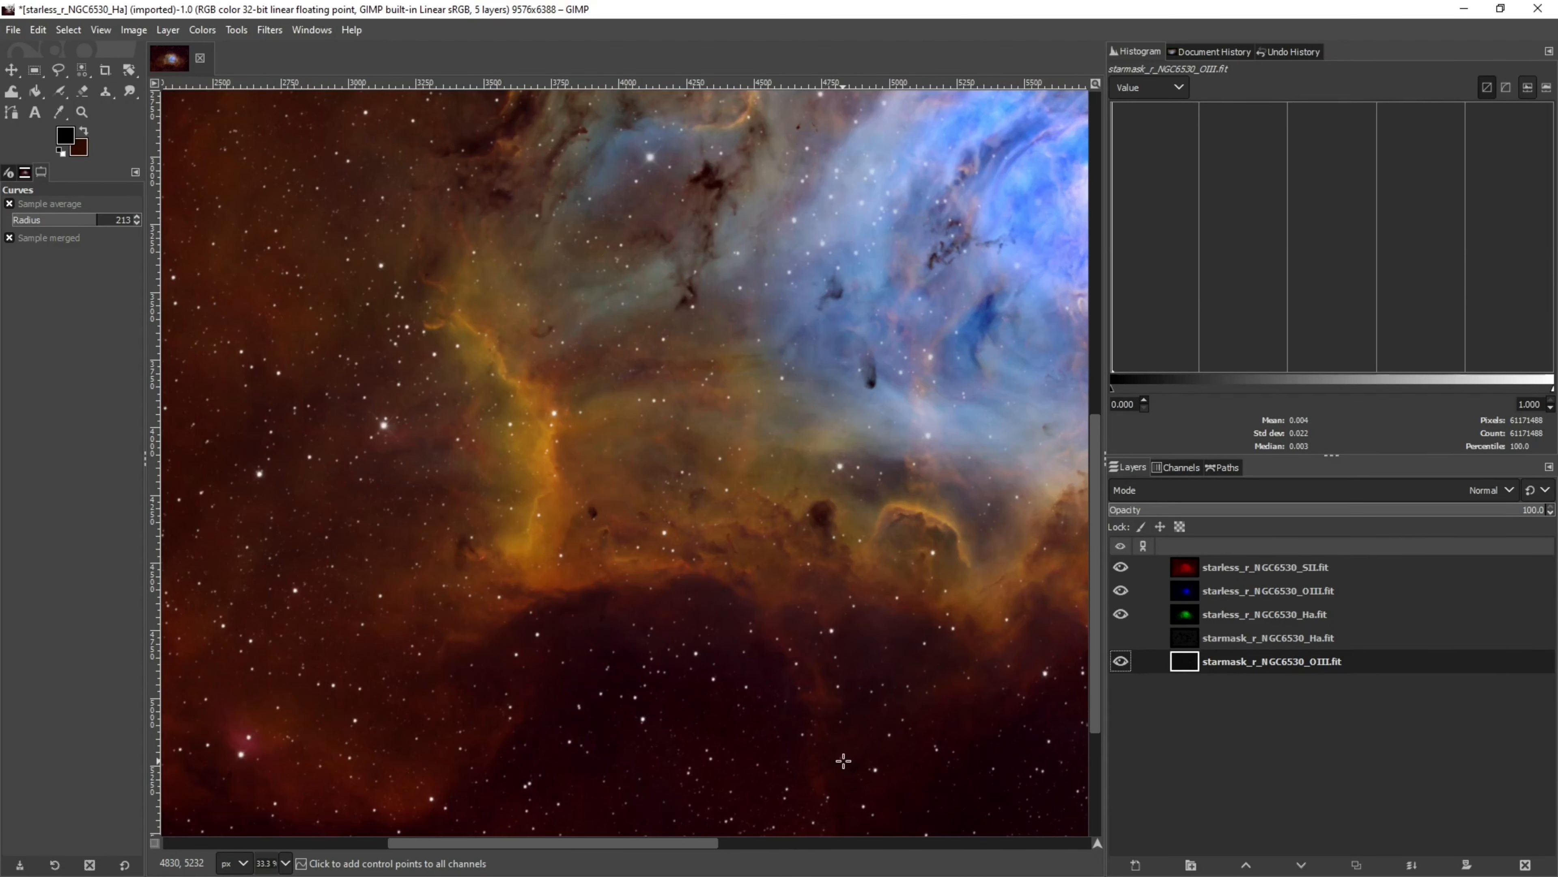
{"action": "scroll", "coordinate": [853, 742], "scroll_direction": "up", "scroll_amount": 5}
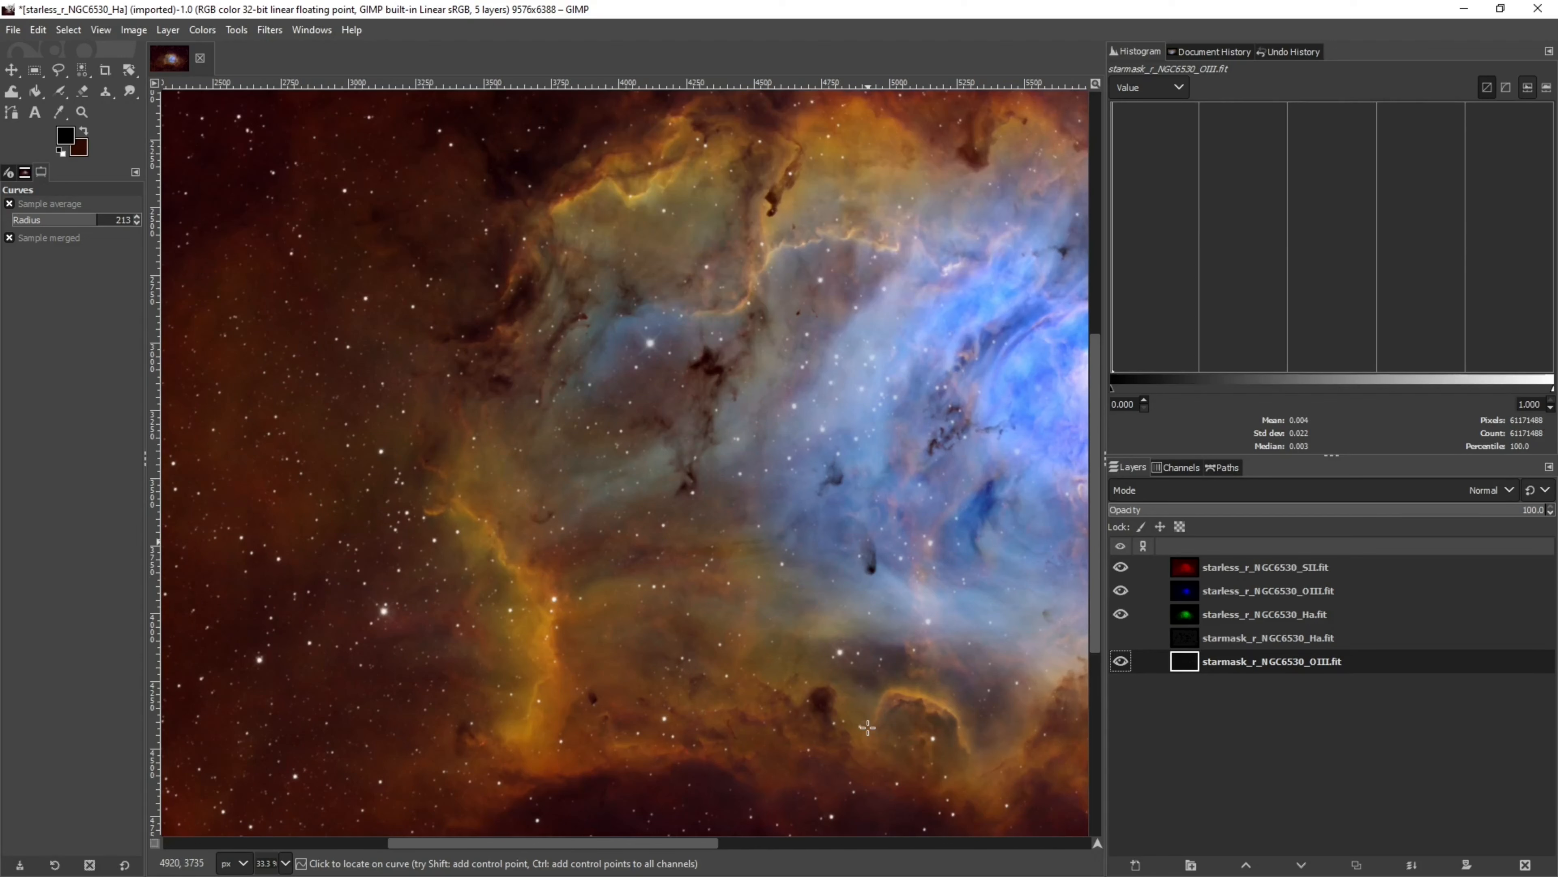
{"action": "scroll", "coordinate": [868, 727], "scroll_direction": "down", "scroll_amount": 1}
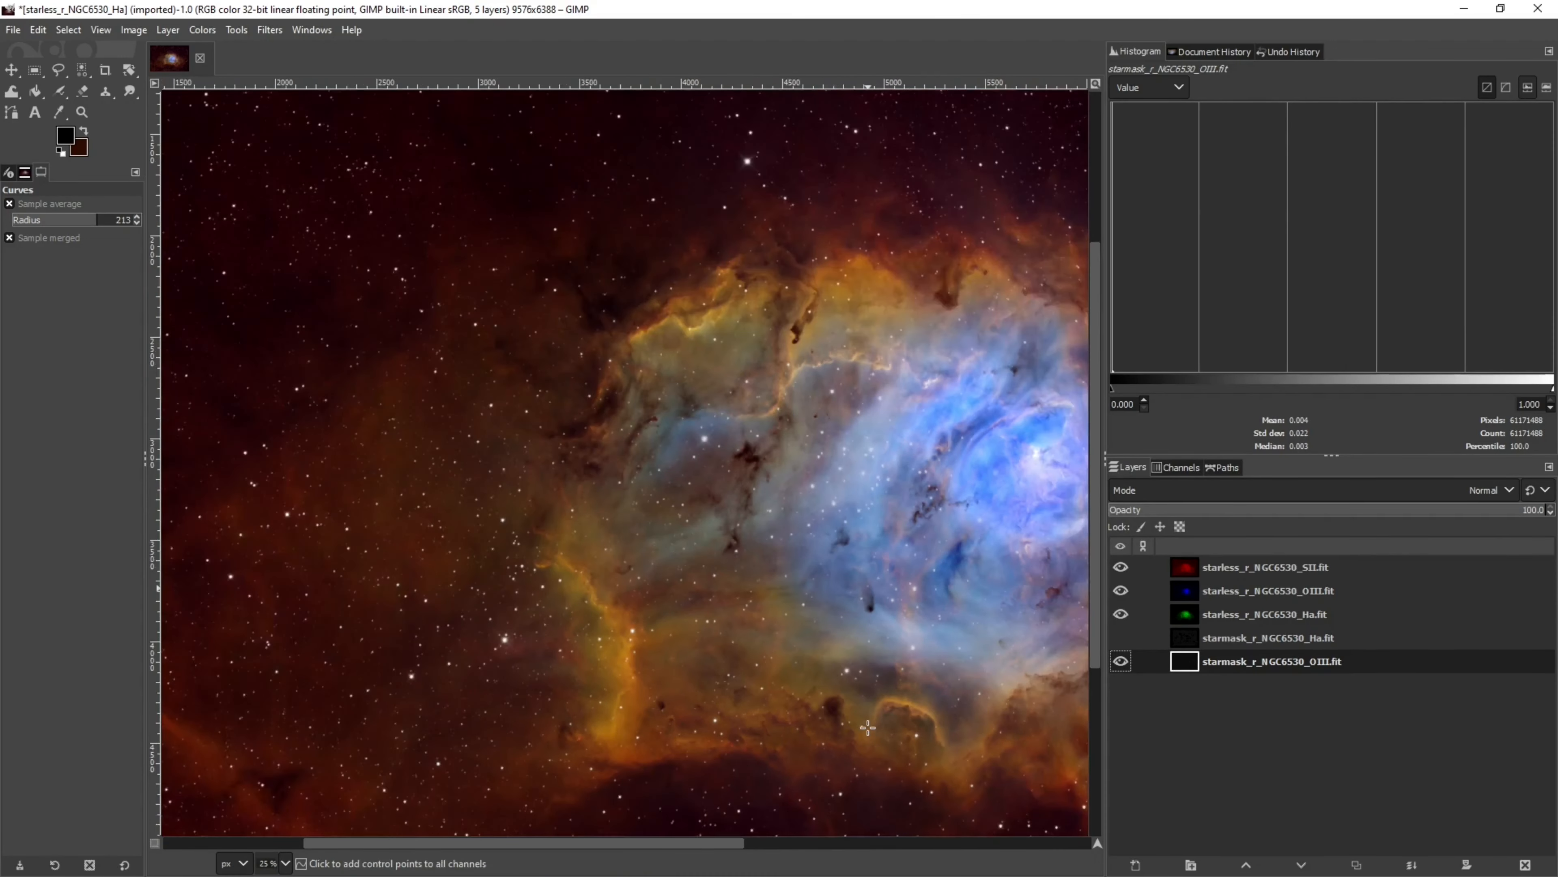
{"action": "scroll", "coordinate": [868, 727], "scroll_direction": "down", "scroll_amount": 3}
{"action": "left_click_drag", "start_coordinate": [689, 844], "coordinate": [807, 843]}
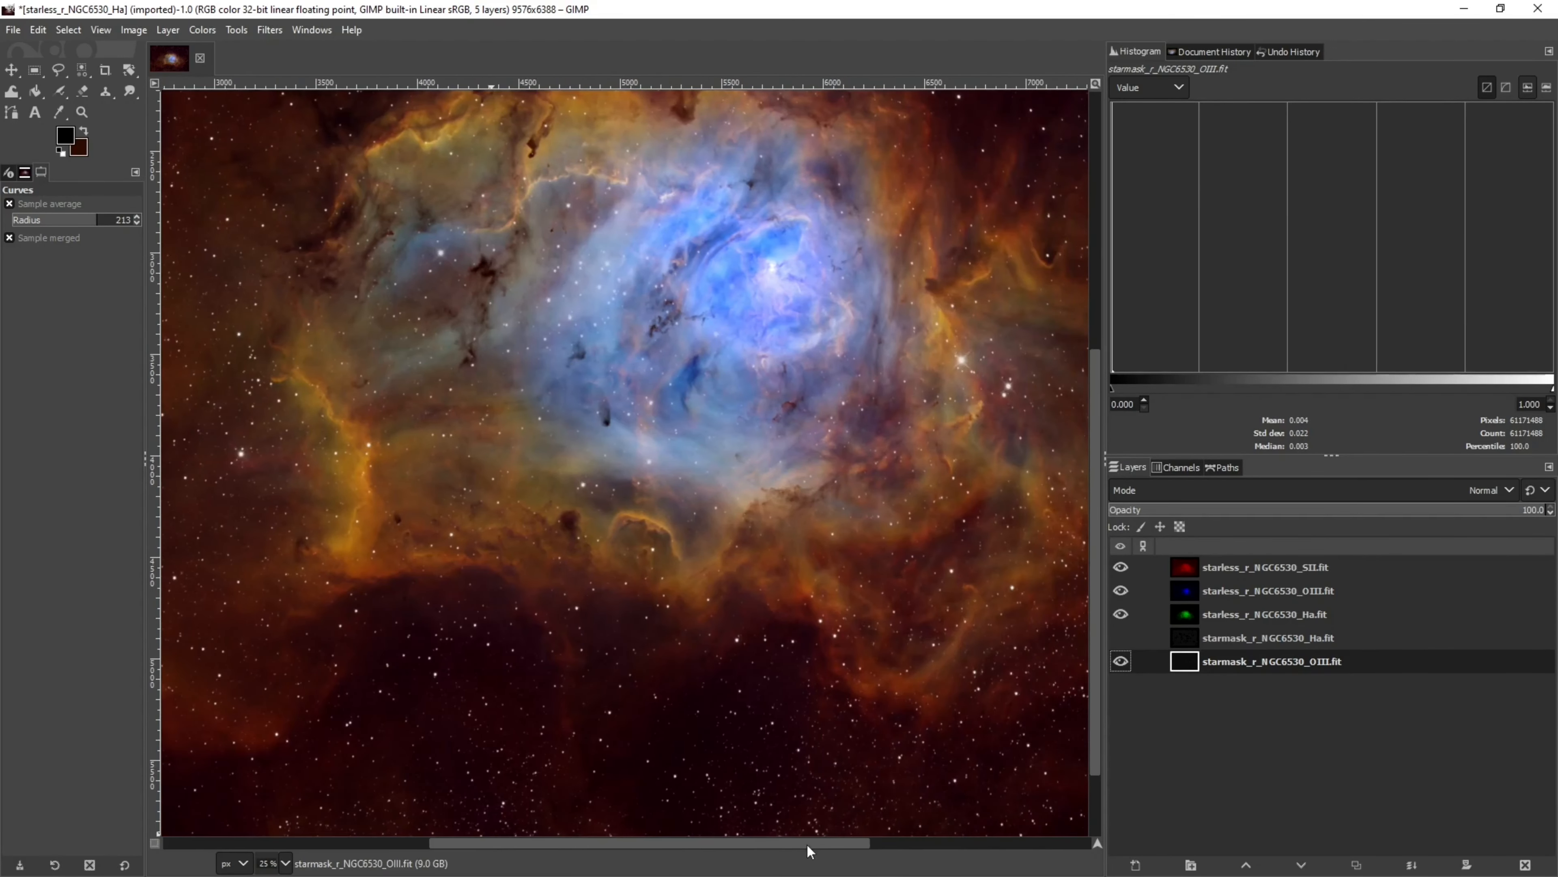
Select the Ha starmask layer and delete it
{"action": "left_click", "coordinate": [1118, 639]}
{"action": "left_click", "coordinate": [1117, 640]}
{"action": "left_click", "coordinate": [1187, 639]}
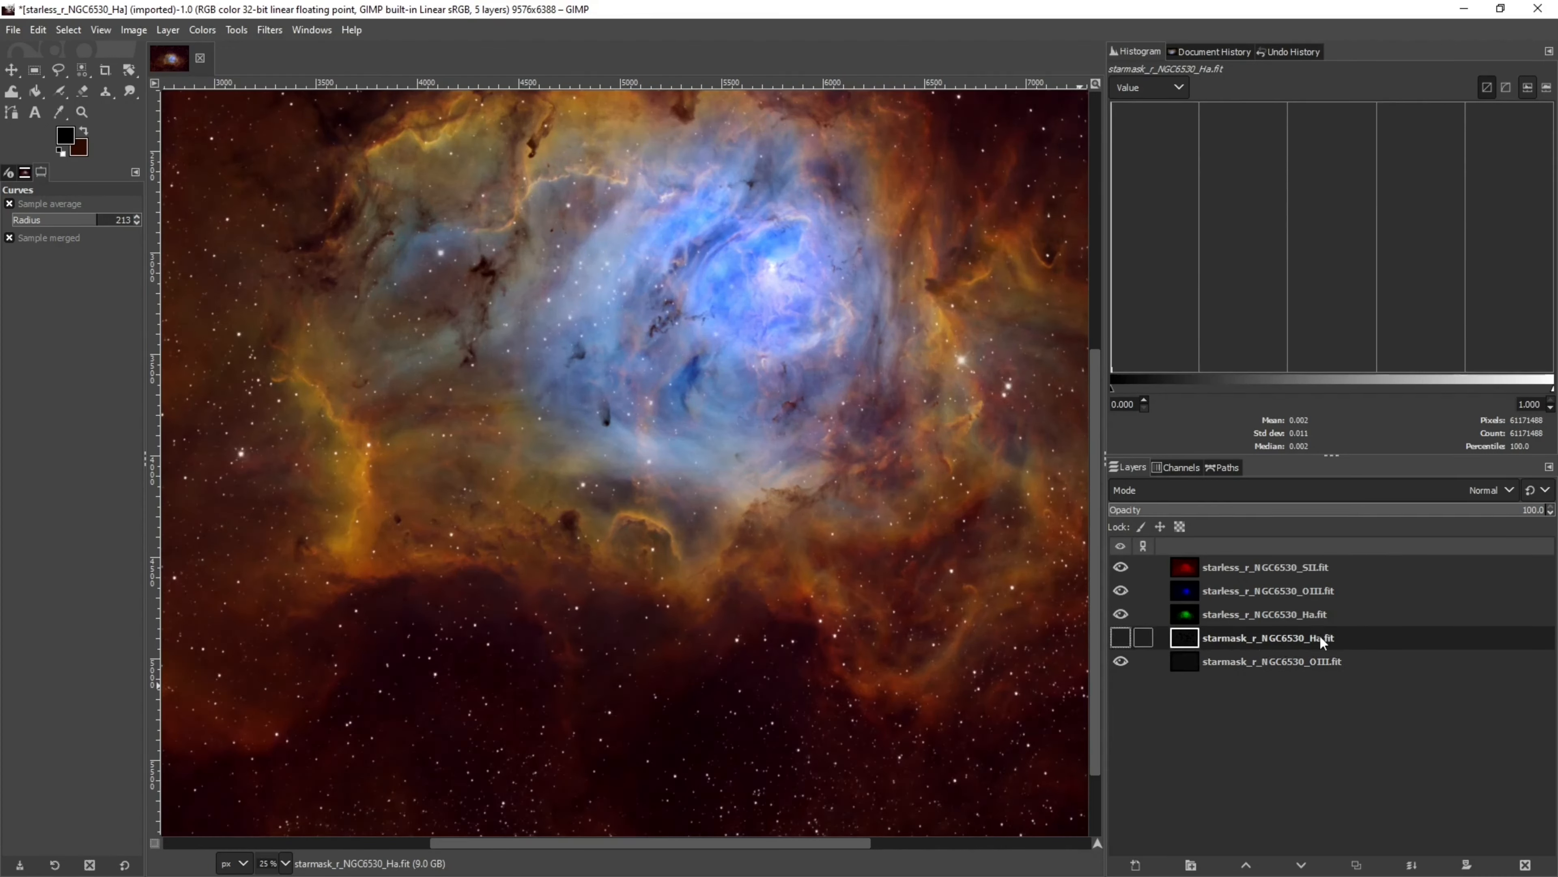
{"action": "right_click", "coordinate": [1289, 641]}
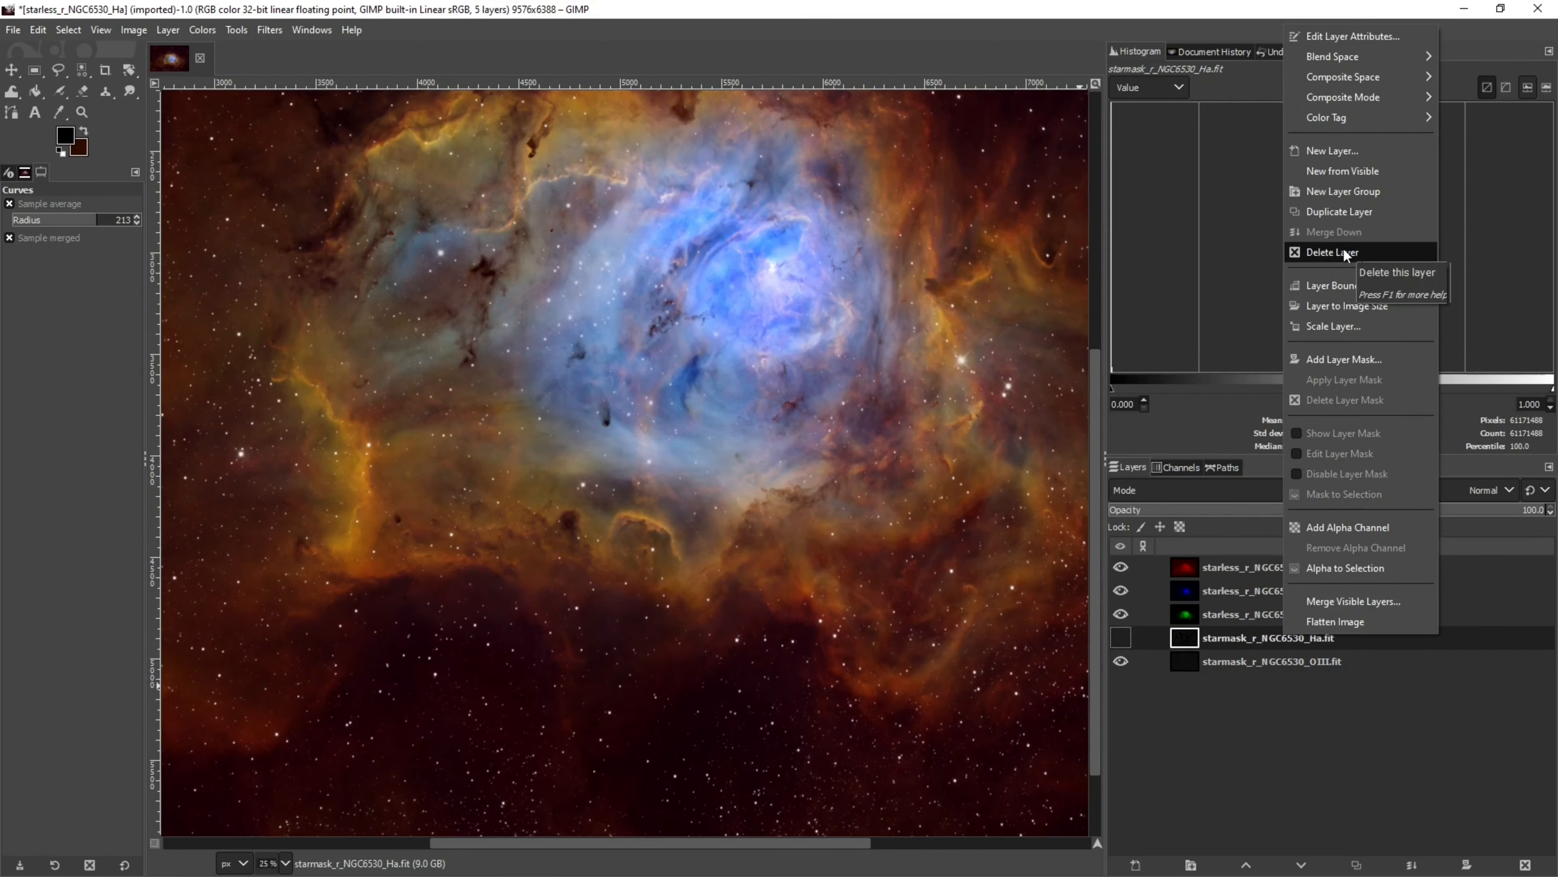
{"action": "left_click", "coordinate": [1345, 253]}
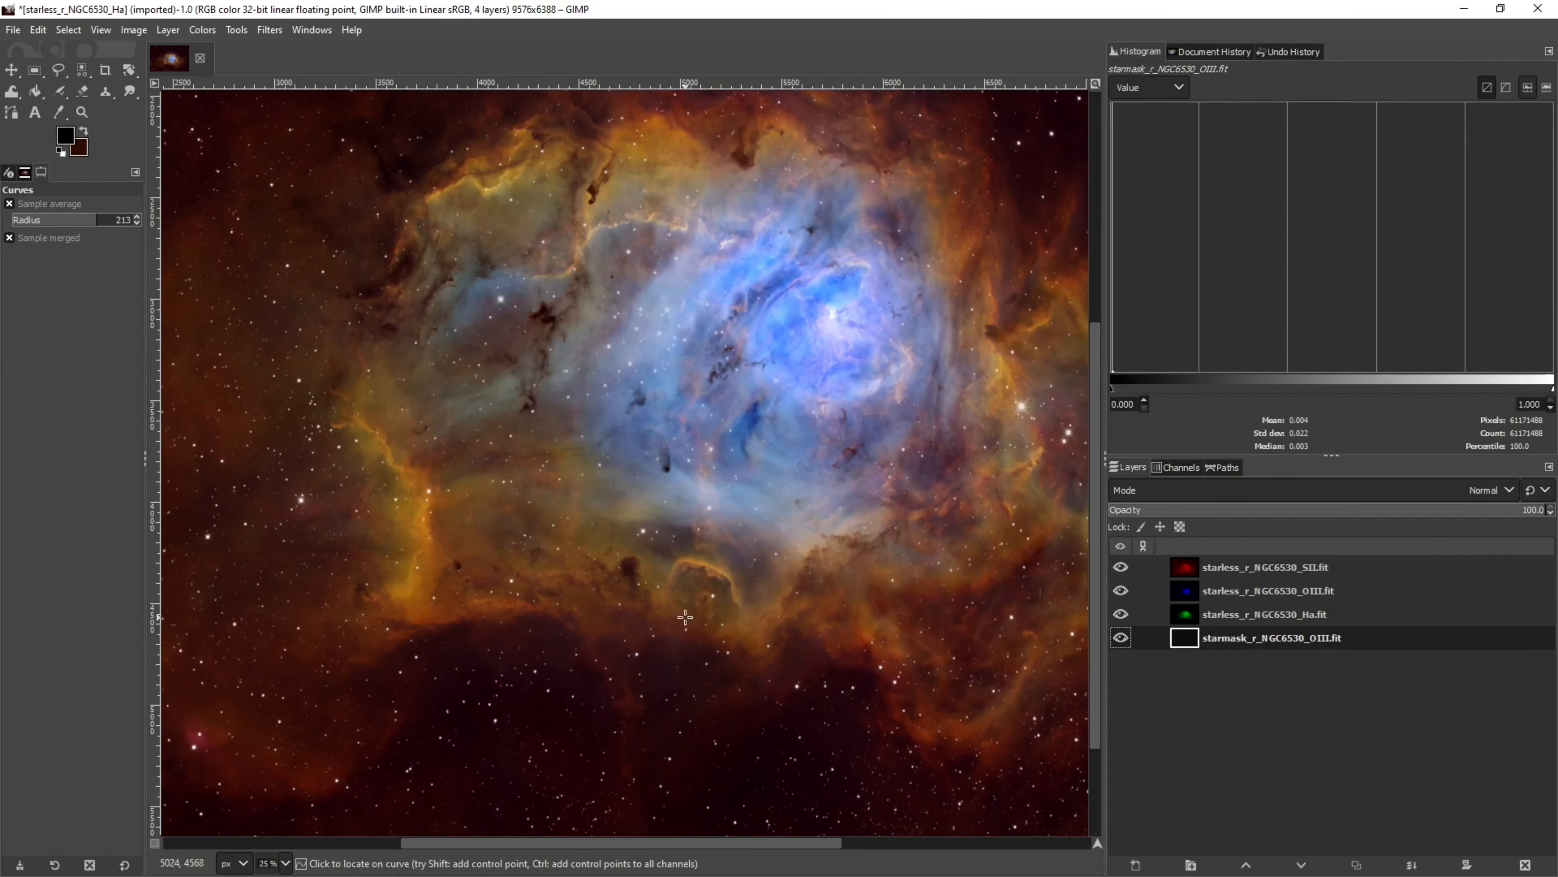
Export the image as NGC6530_final.jpg at JPEG quality 90 and bring up the output folder showing the file
{"action": "left_click", "coordinate": [13, 30]}
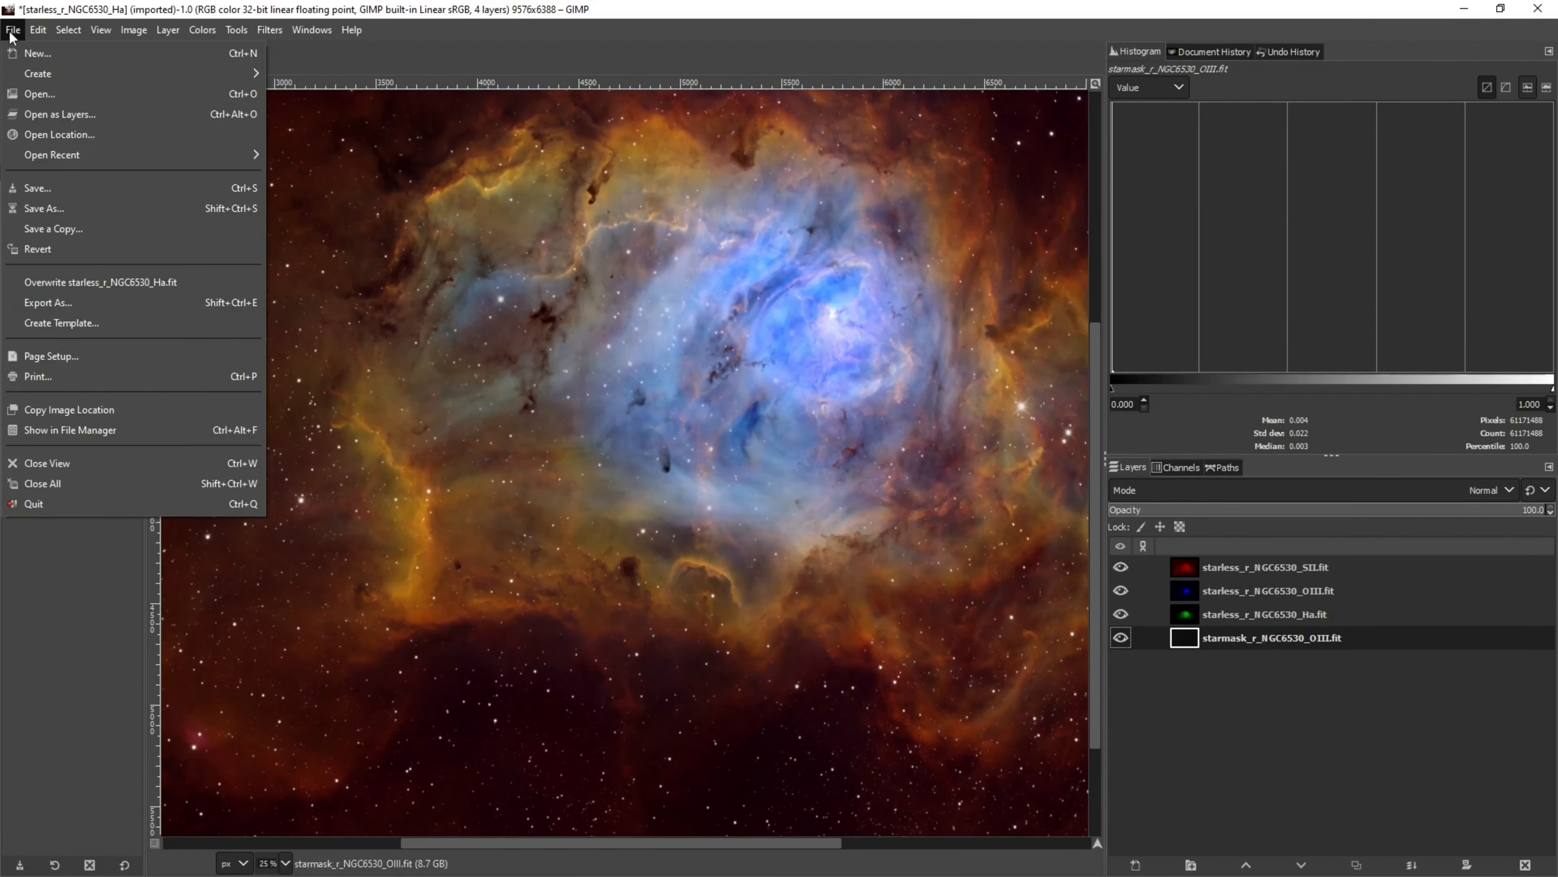
{"action": "left_click", "coordinate": [49, 303]}
{"action": "left_click_drag", "start_coordinate": [398, 140], "coordinate": [348, 146]}
{"action": "key", "text": "BackSpace"}
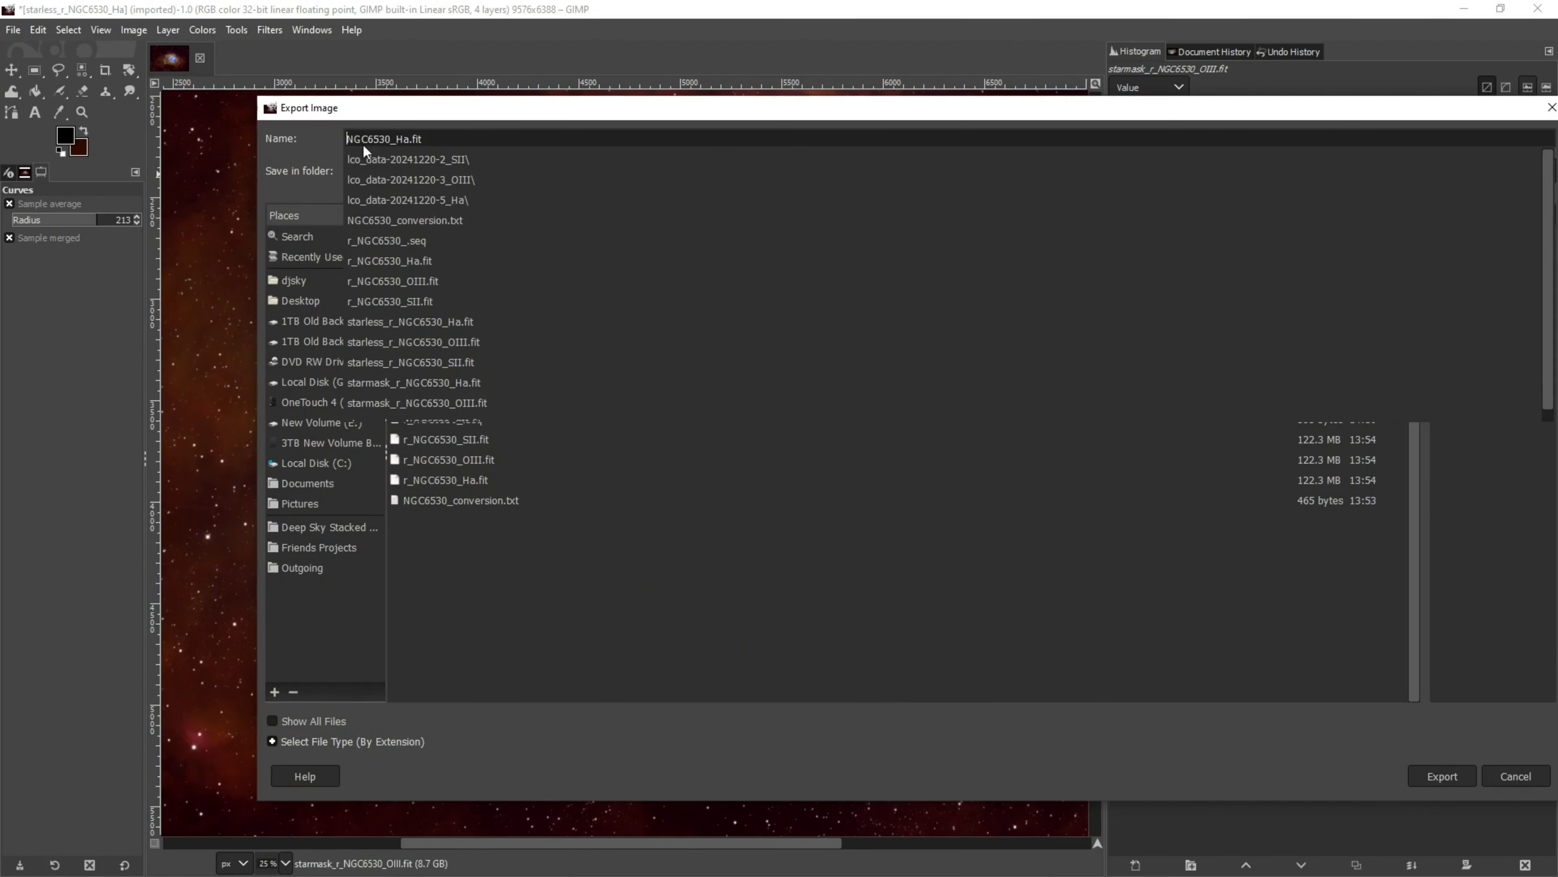
{"action": "double_click", "coordinate": [397, 139]}
{"action": "type", "text": "fis"}
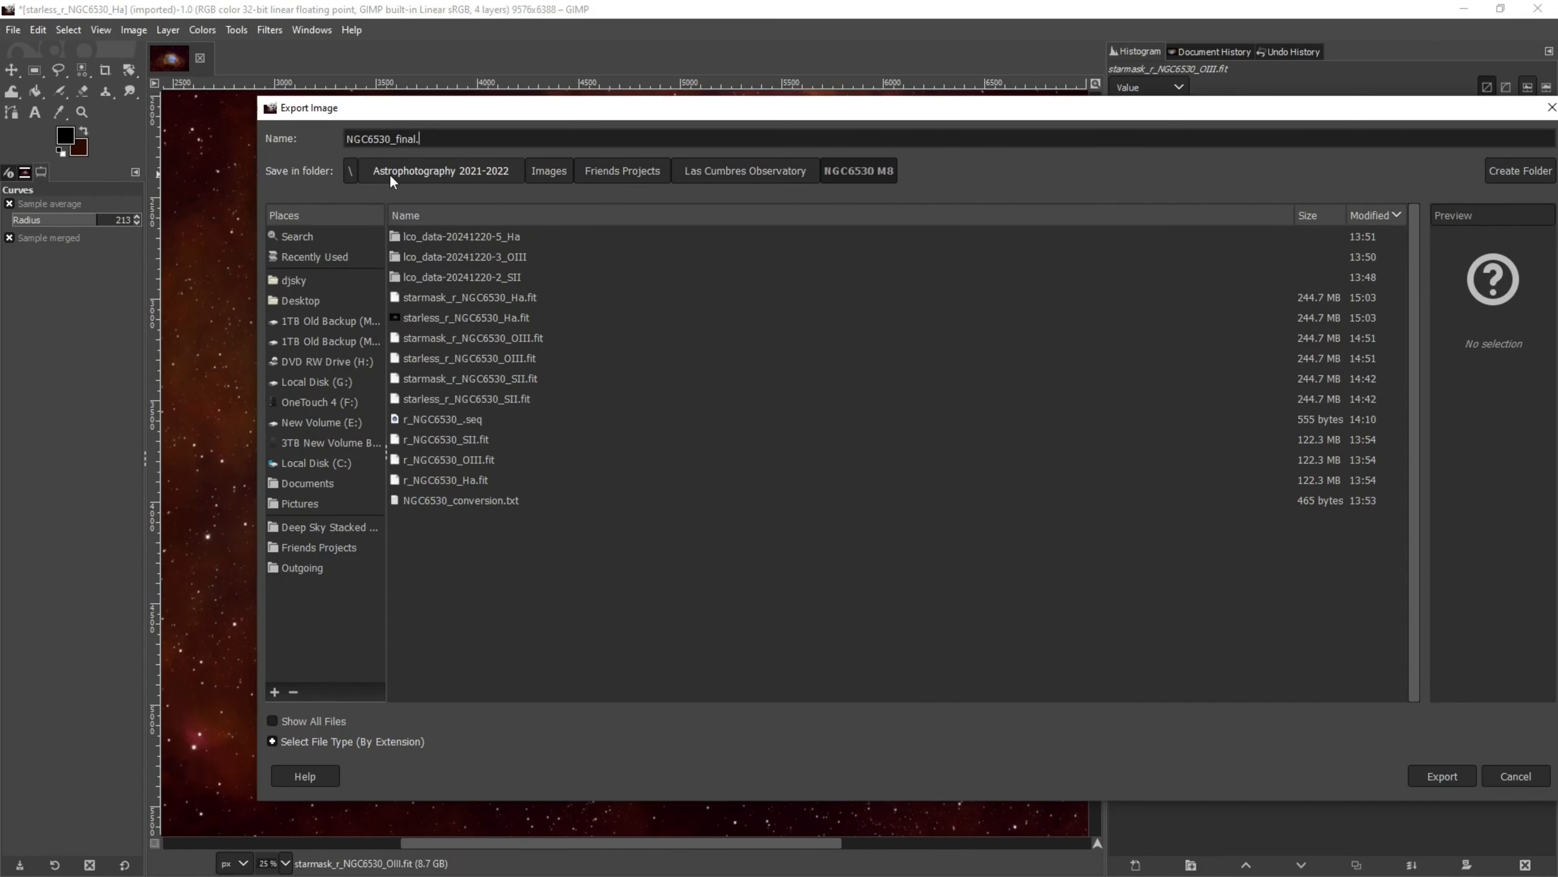
{"action": "type", "text": "g"}
{"action": "key", "text": "Return"}
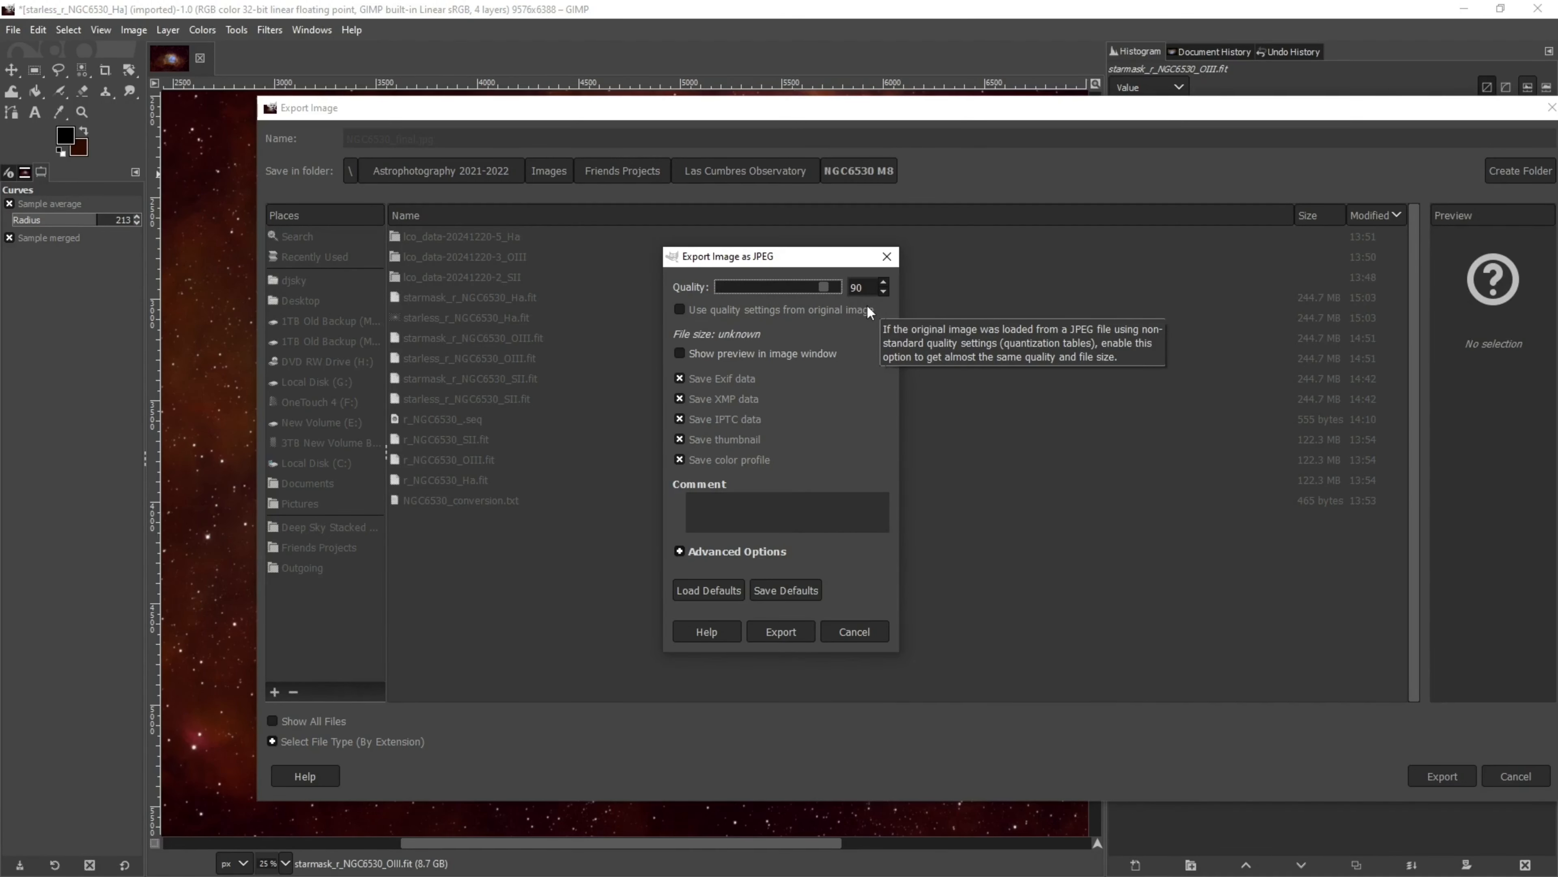
{"action": "left_click", "coordinate": [781, 634]}
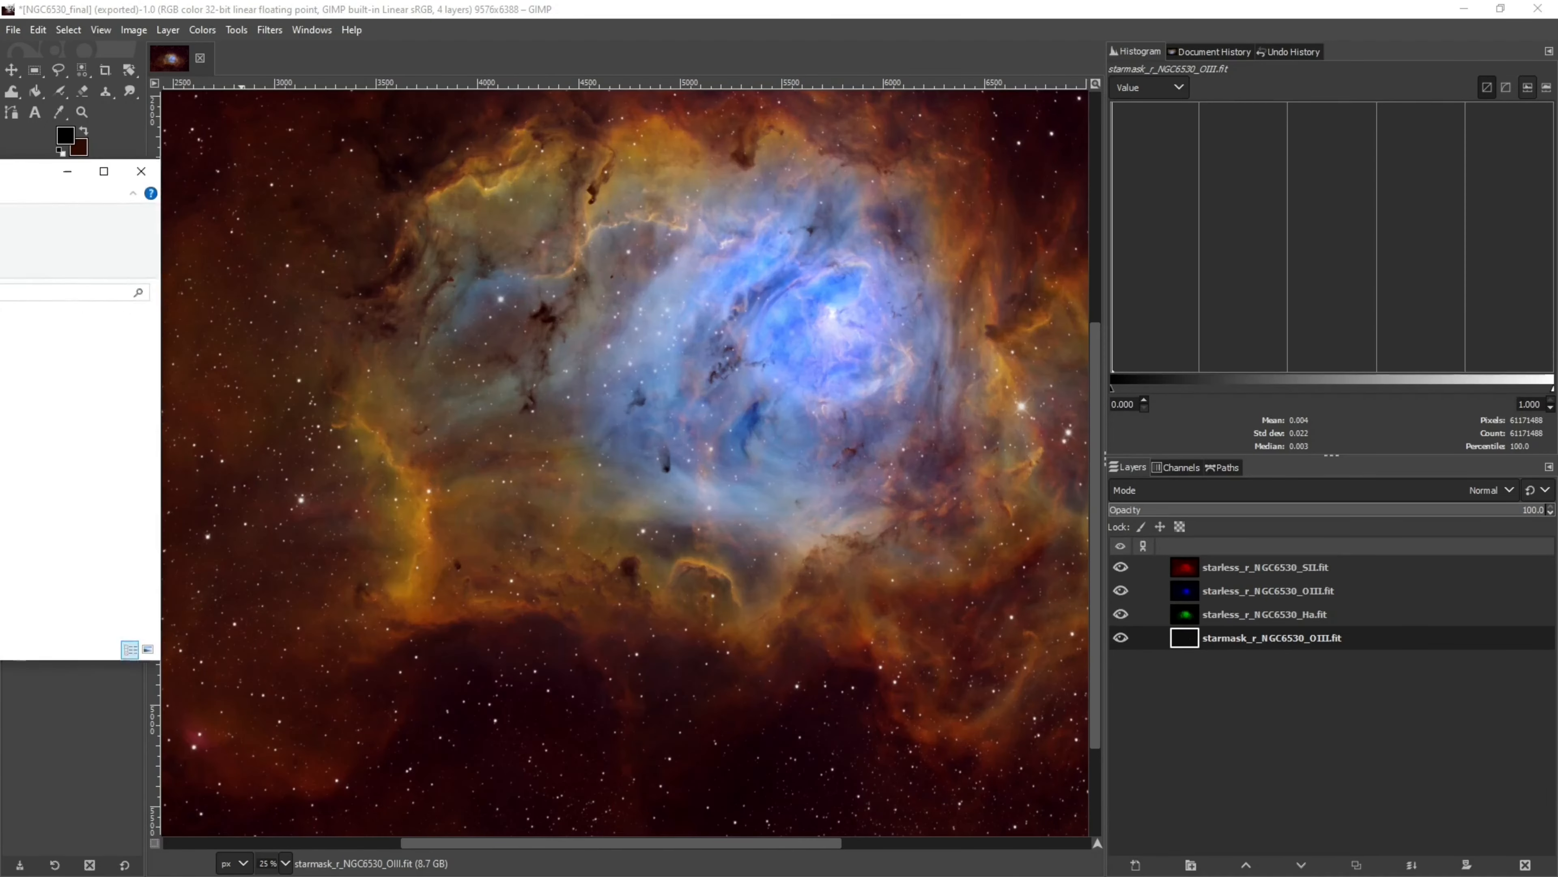
{"action": "left_click_drag", "start_coordinate": [0, 168], "coordinate": [229, 202]}
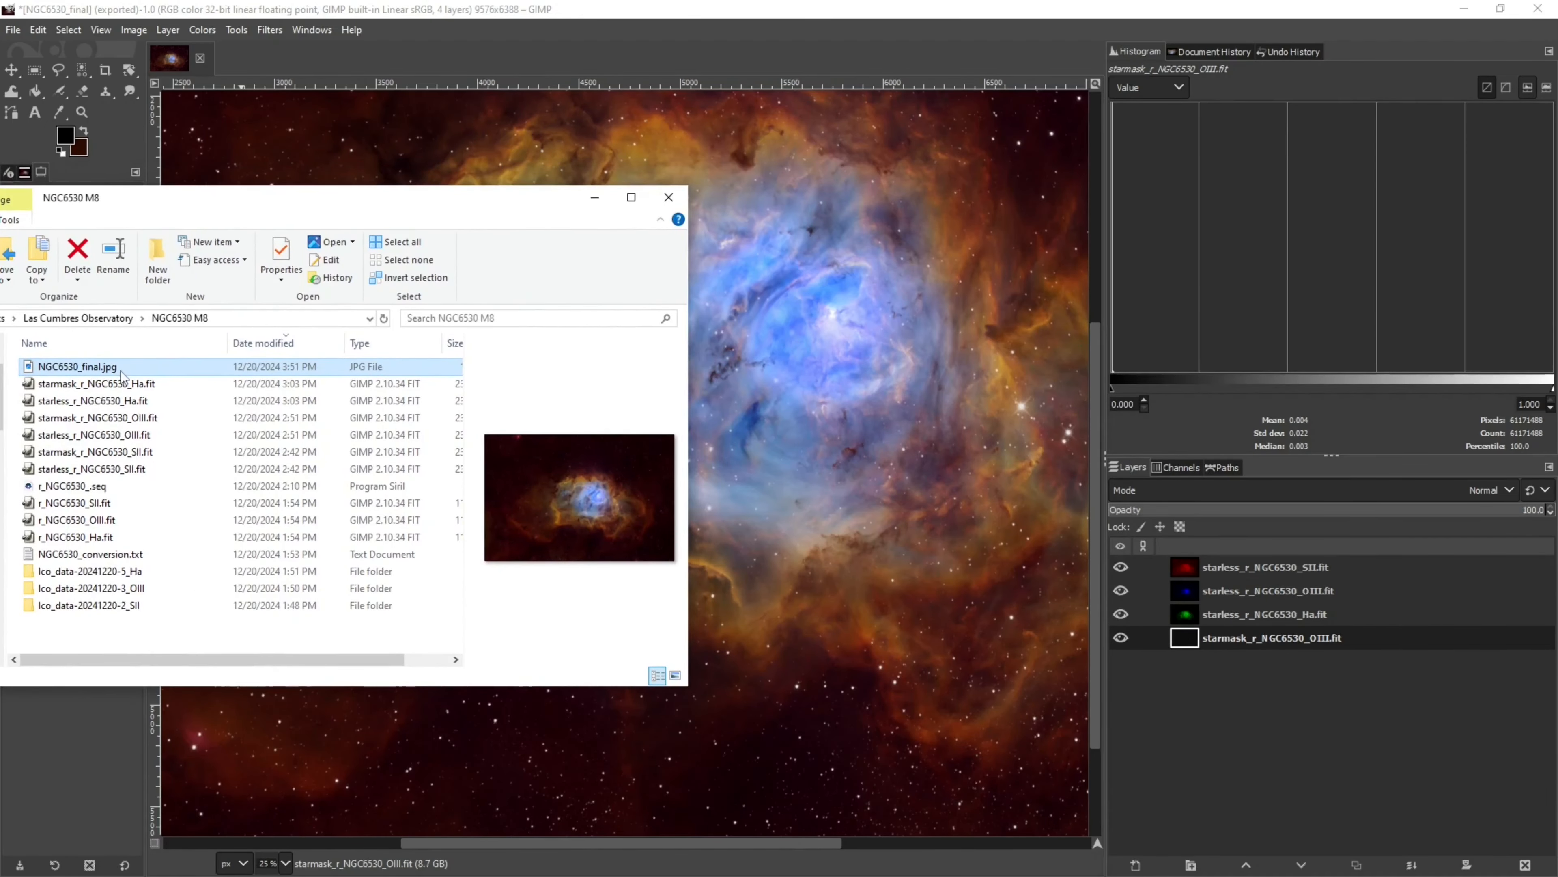